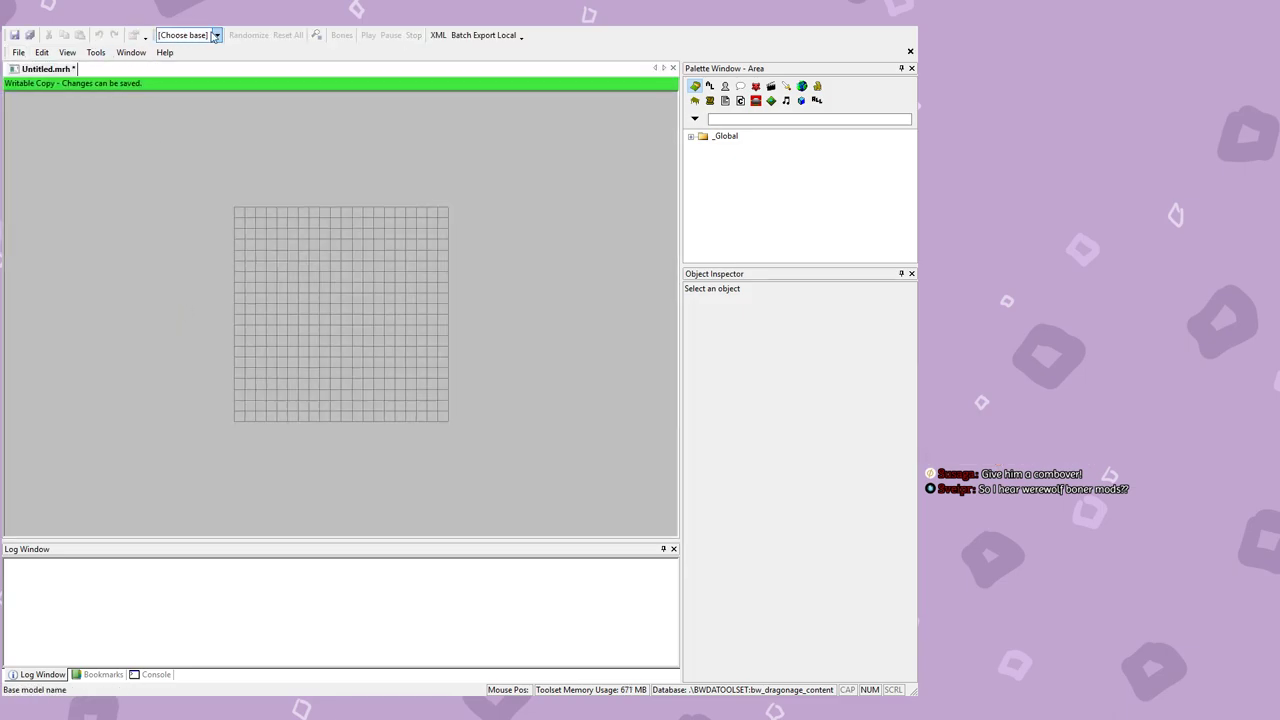
Step: Load the DM_UHM_BASa_0 base model for the new head morph and inspect the face
click(215, 36)
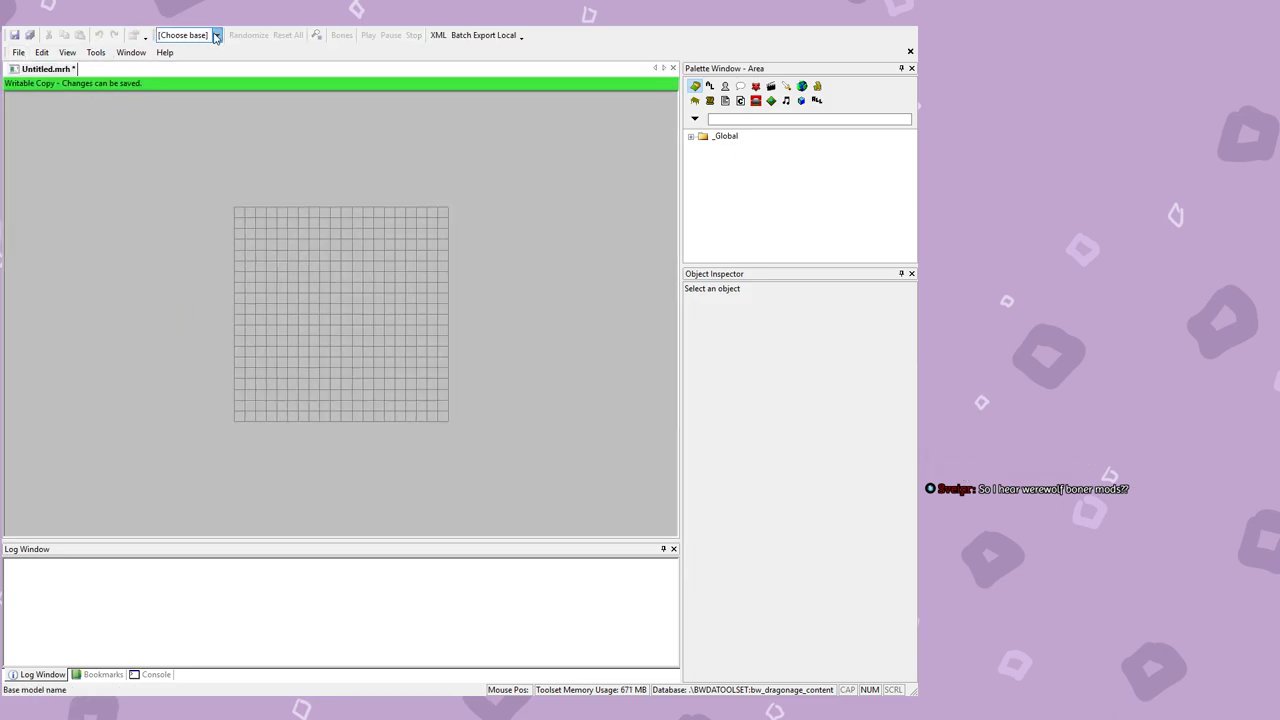
click(191, 81)
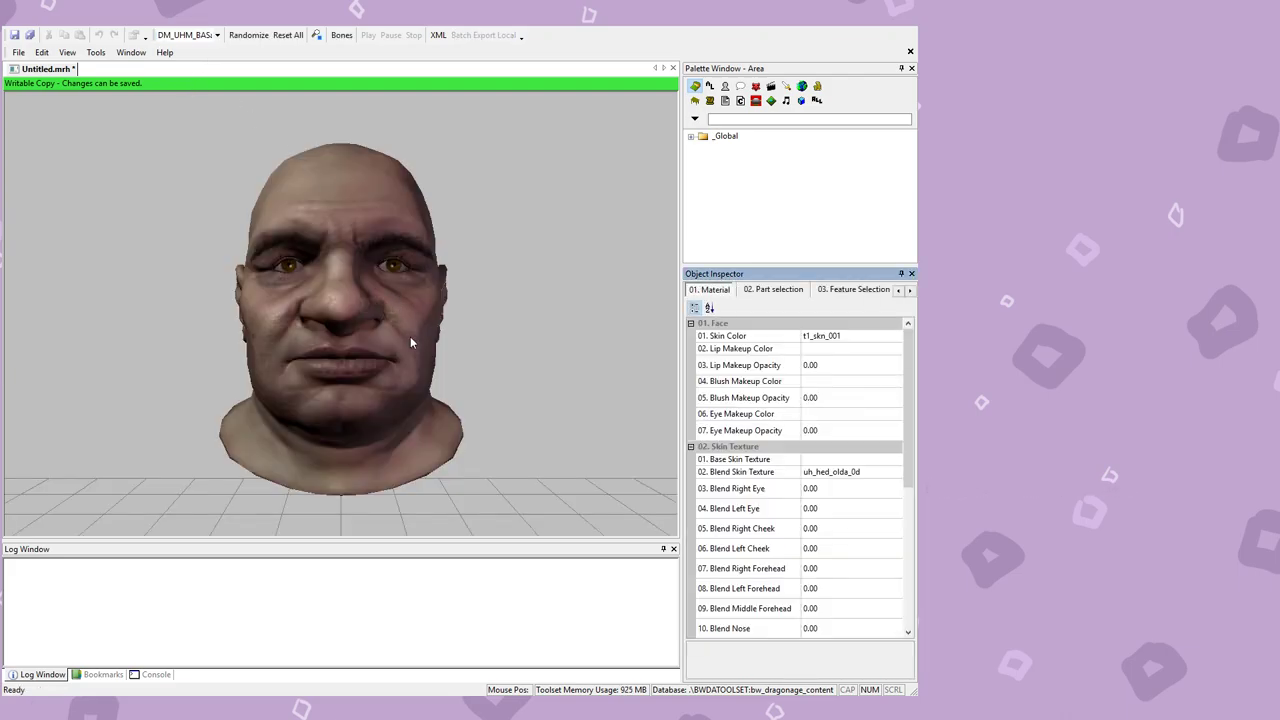
mouse_move(399, 326)
mouse_down()
mouse_move(389, 309)
mouse_move(188, 322)
mouse_move(527, 316)
mouse_move(382, 318)
mouse_up()
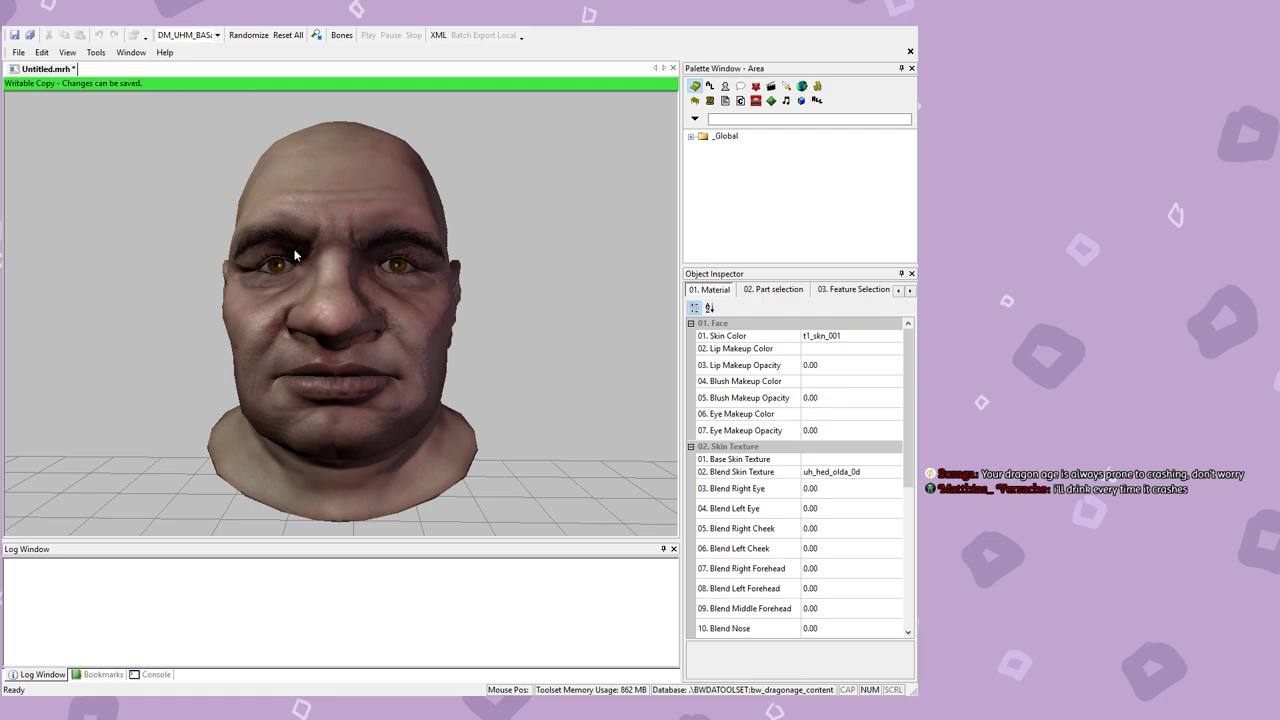
scroll(376, 283, up, 3)
mouse_move(374, 287)
mouse_down()
mouse_move(634, 280)
mouse_move(377, 286)
mouse_up()
scroll(377, 282, up, 2)
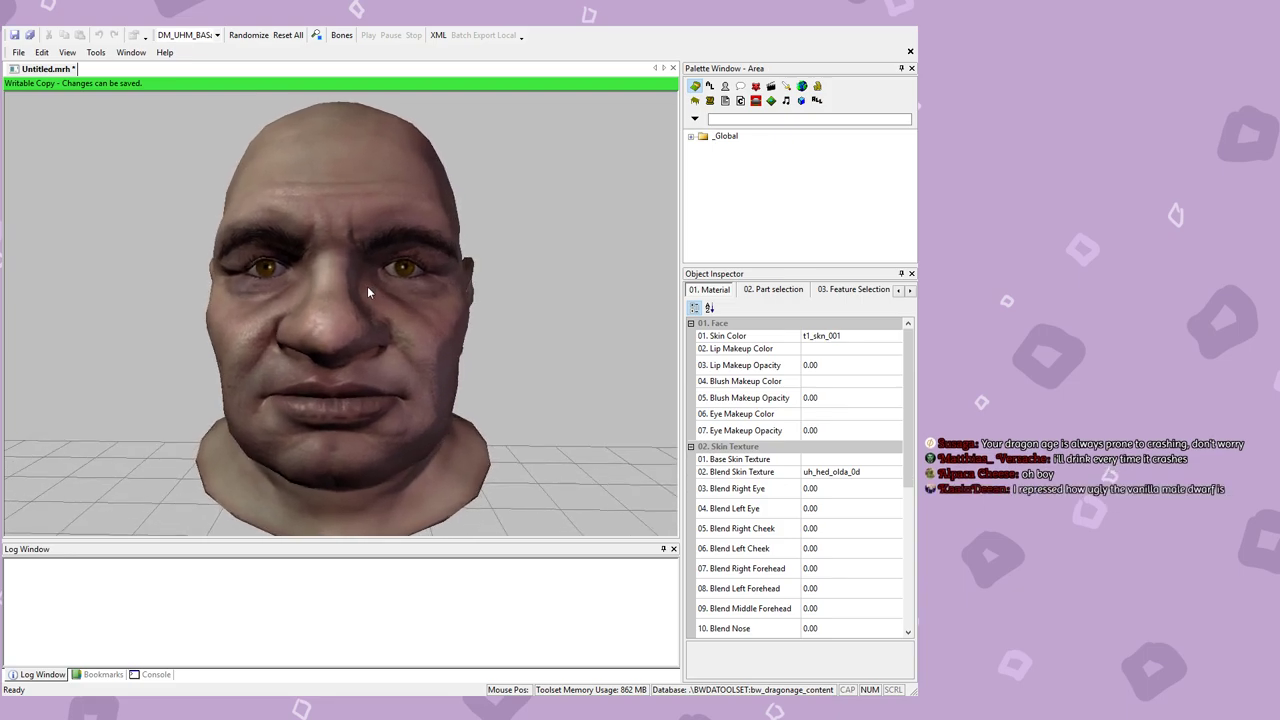
mouse_move(401, 405)
mouse_down()
mouse_move(491, 391)
mouse_move(406, 397)
mouse_up()
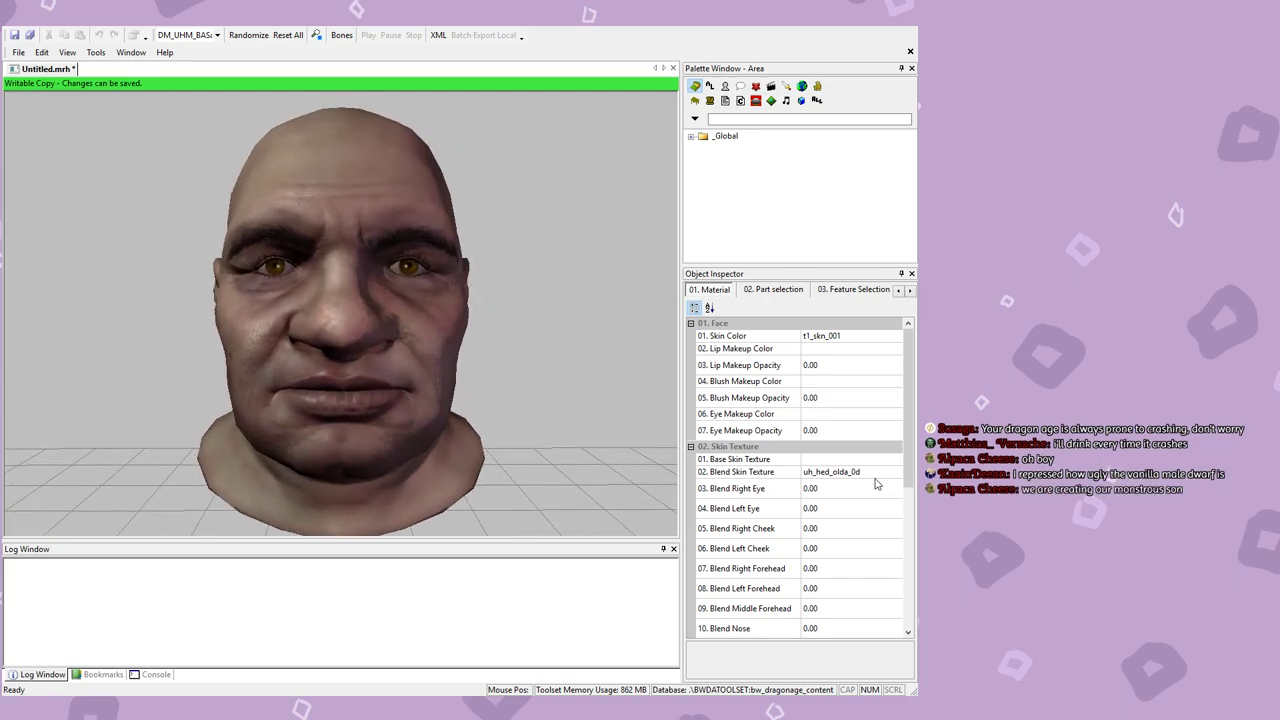
Step: Set the head's Blend Skin Texture to uh_hed_morganapeach_0d
scroll(806, 388, down, 1)
scroll(806, 392, down, 2)
scroll(807, 395, up, 3)
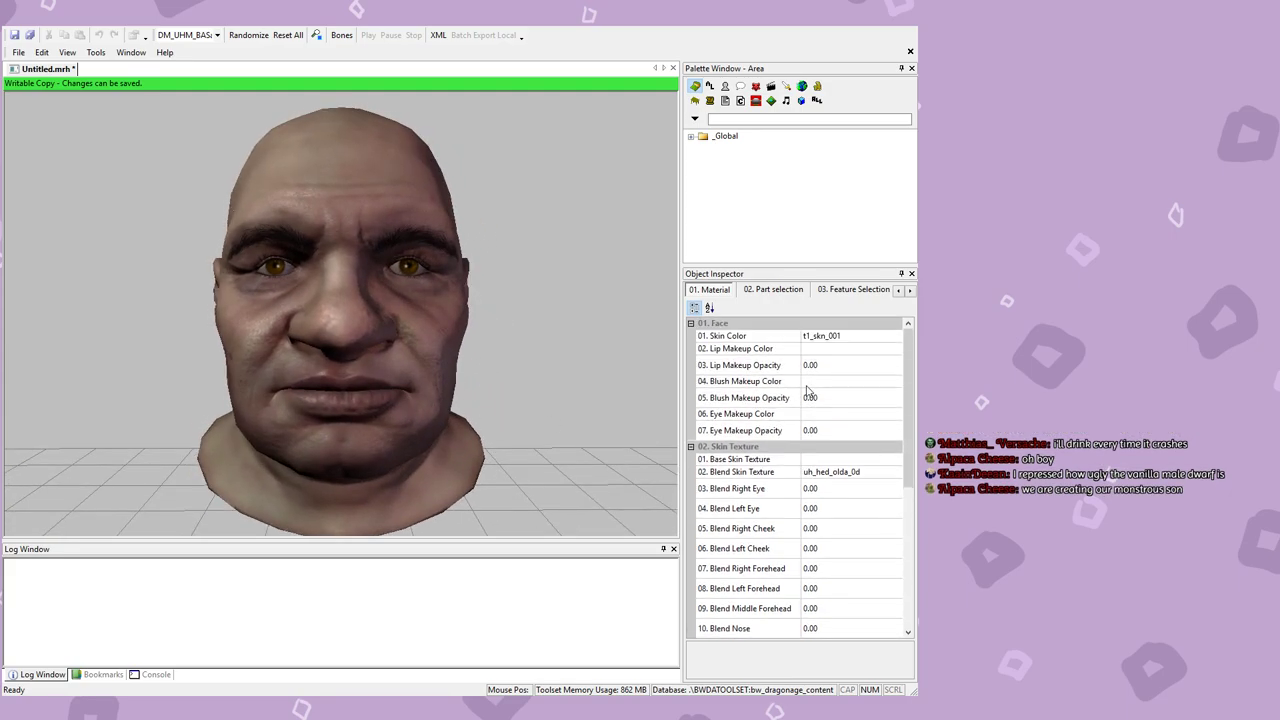
scroll(910, 362, down, 1)
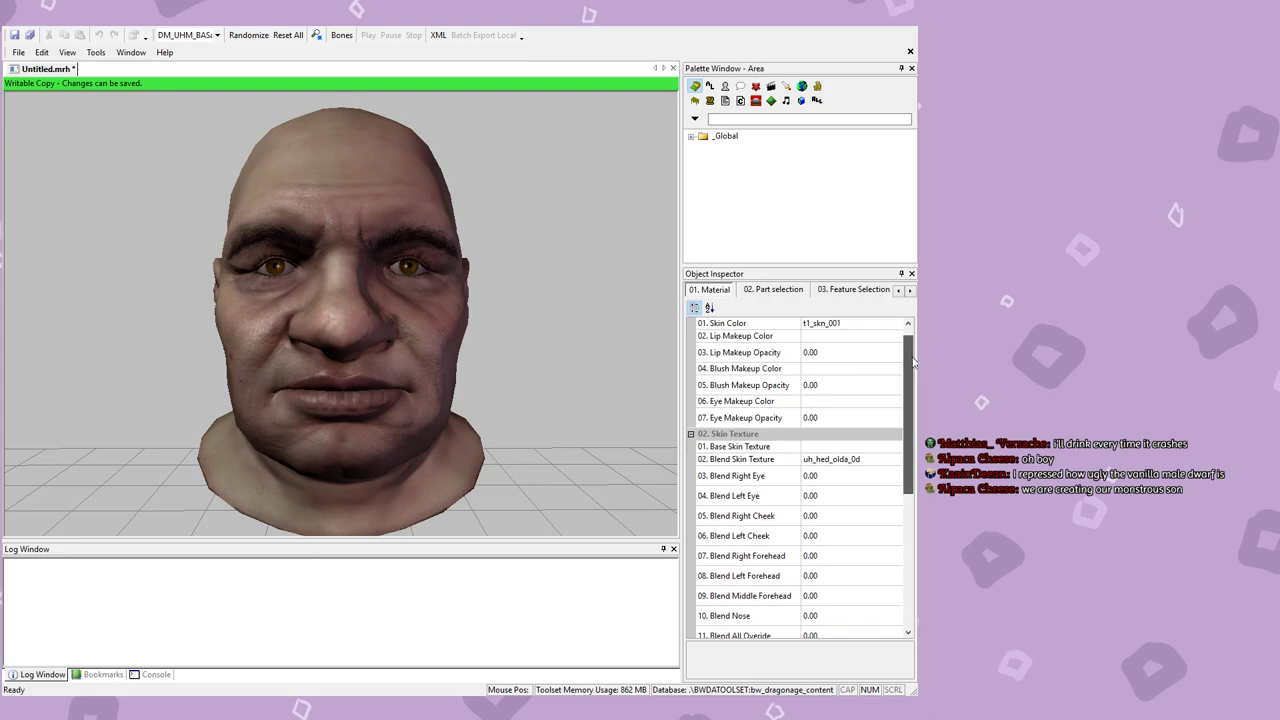
drag(912, 368, 905, 418)
click(892, 381)
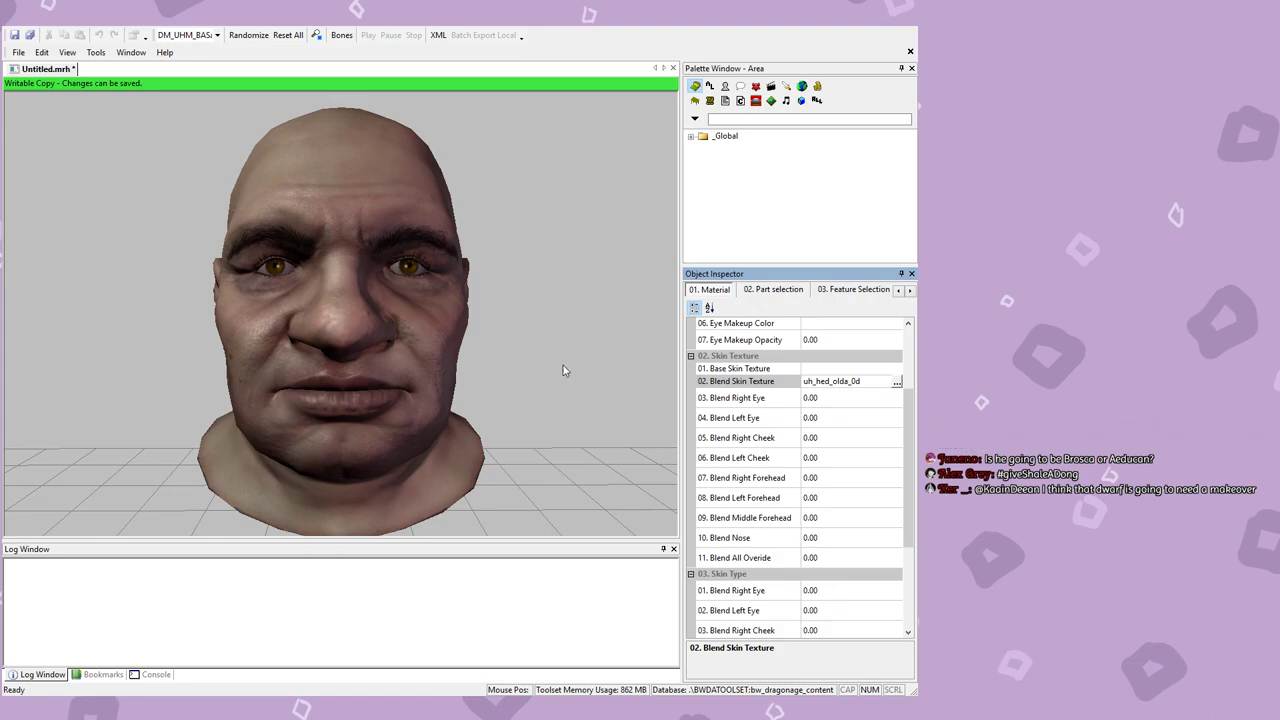
click(635, 400)
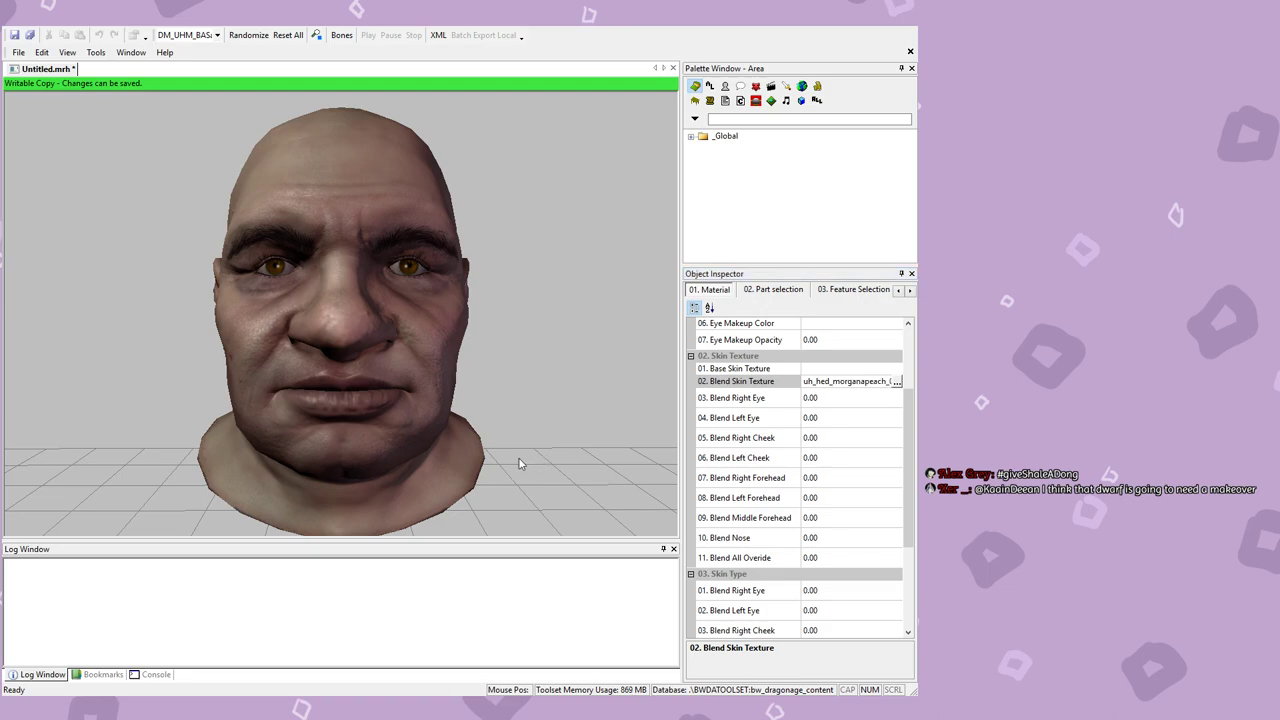
Step: Set the head's Base Skin Texture to uh_hed_scar9_0d and inspect the scarred side of the face
click(818, 385)
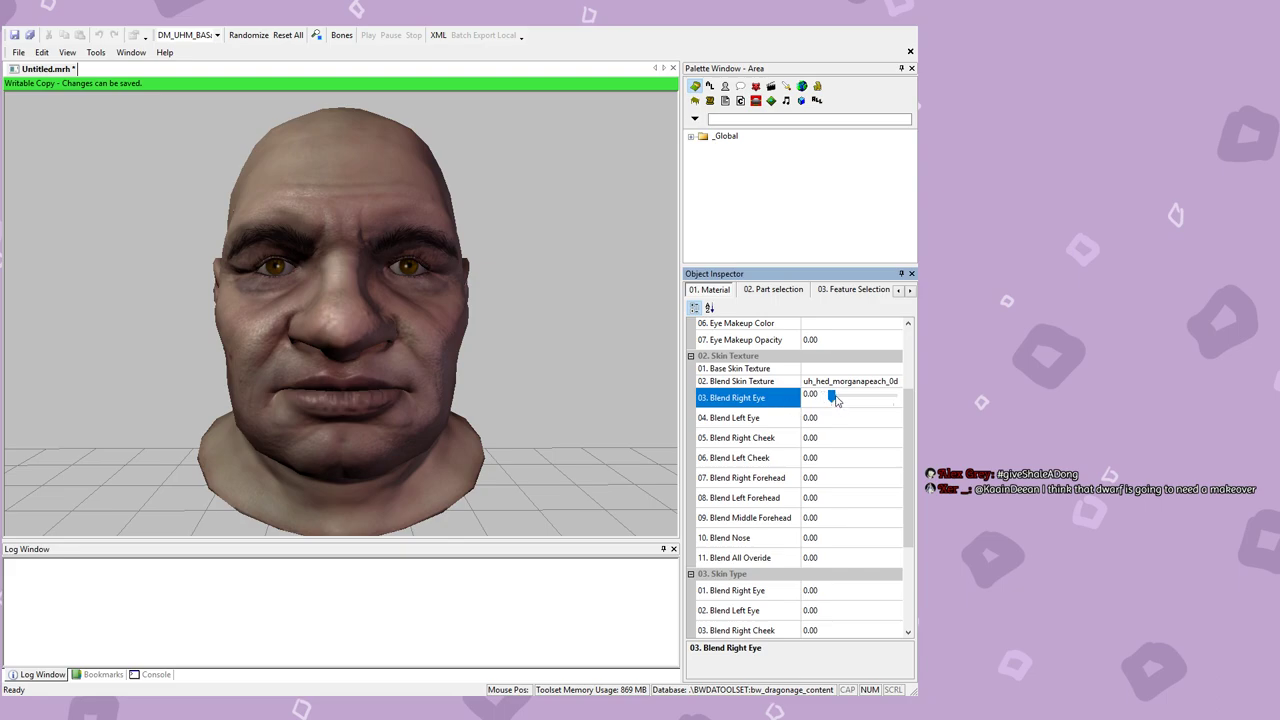
click(848, 380)
click(896, 381)
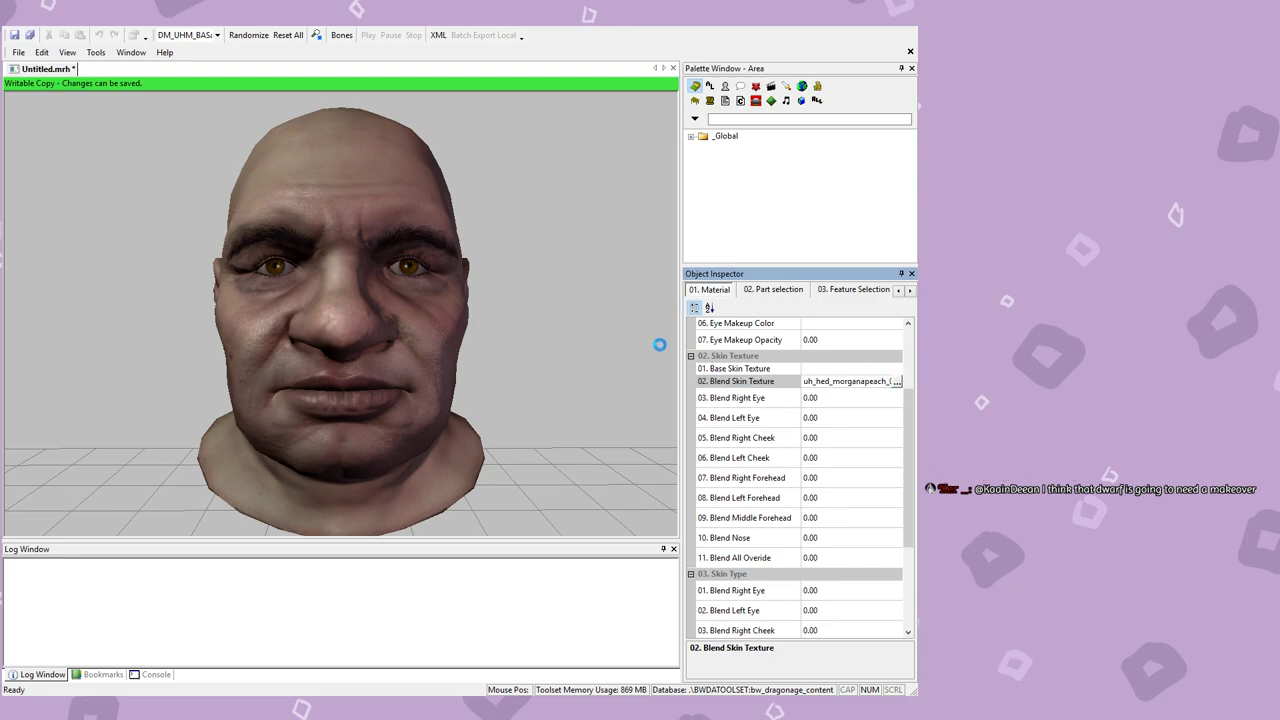
click(897, 370)
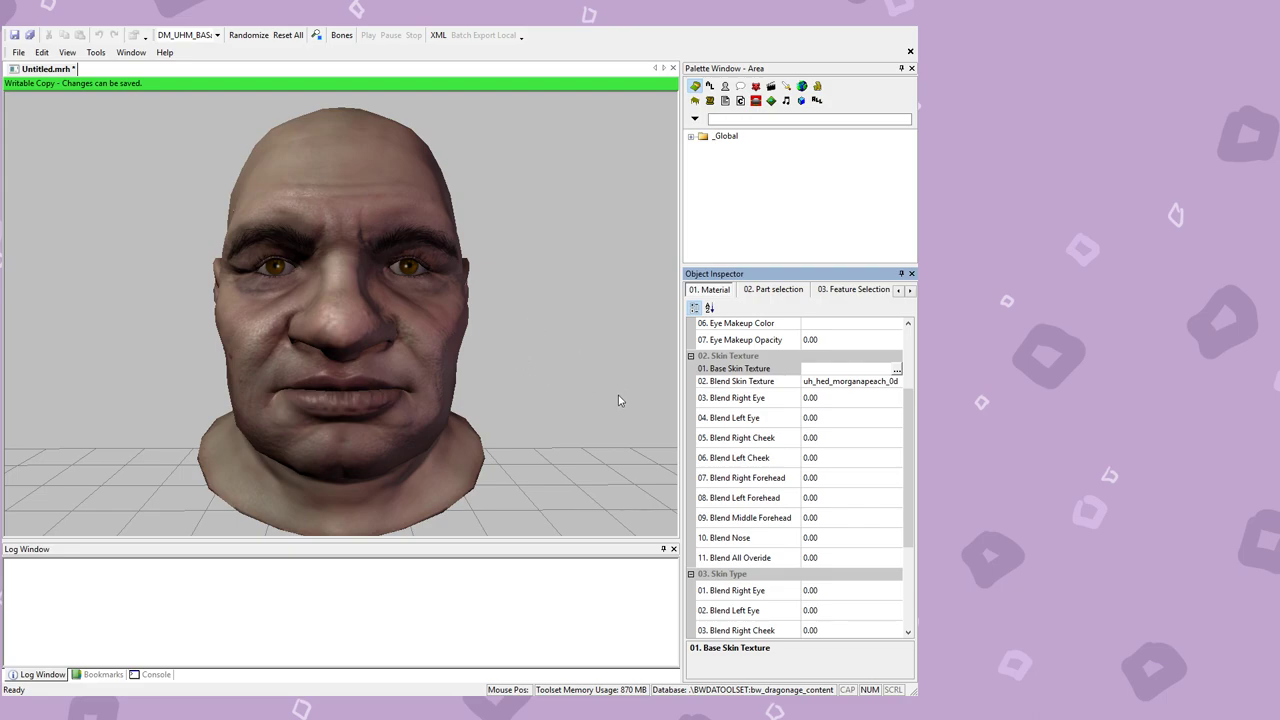
middle_drag(358, 399, 408, 397)
Step: Try out the individual skin texture blends for the eyes, cheeks, forehead areas and nose
click(857, 400)
drag(834, 398, 831, 476)
click(843, 417)
click(850, 440)
click(850, 457)
click(838, 481)
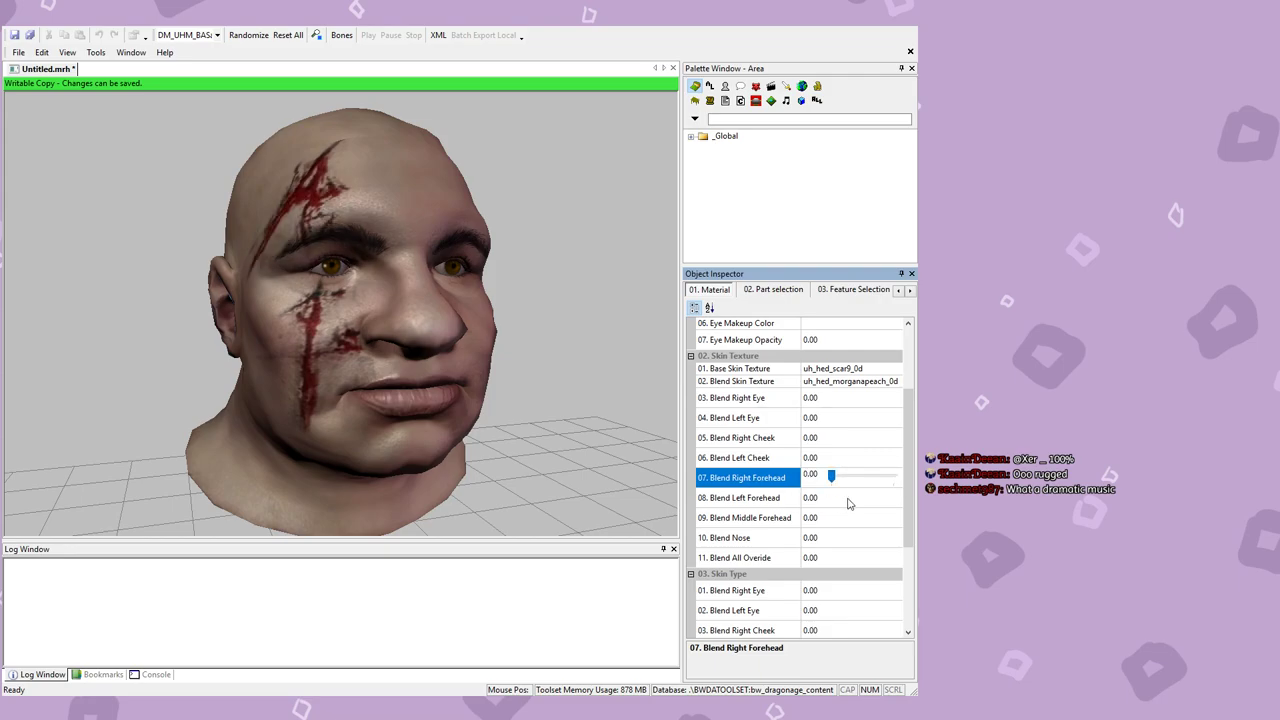
click(843, 503)
click(852, 538)
click(852, 520)
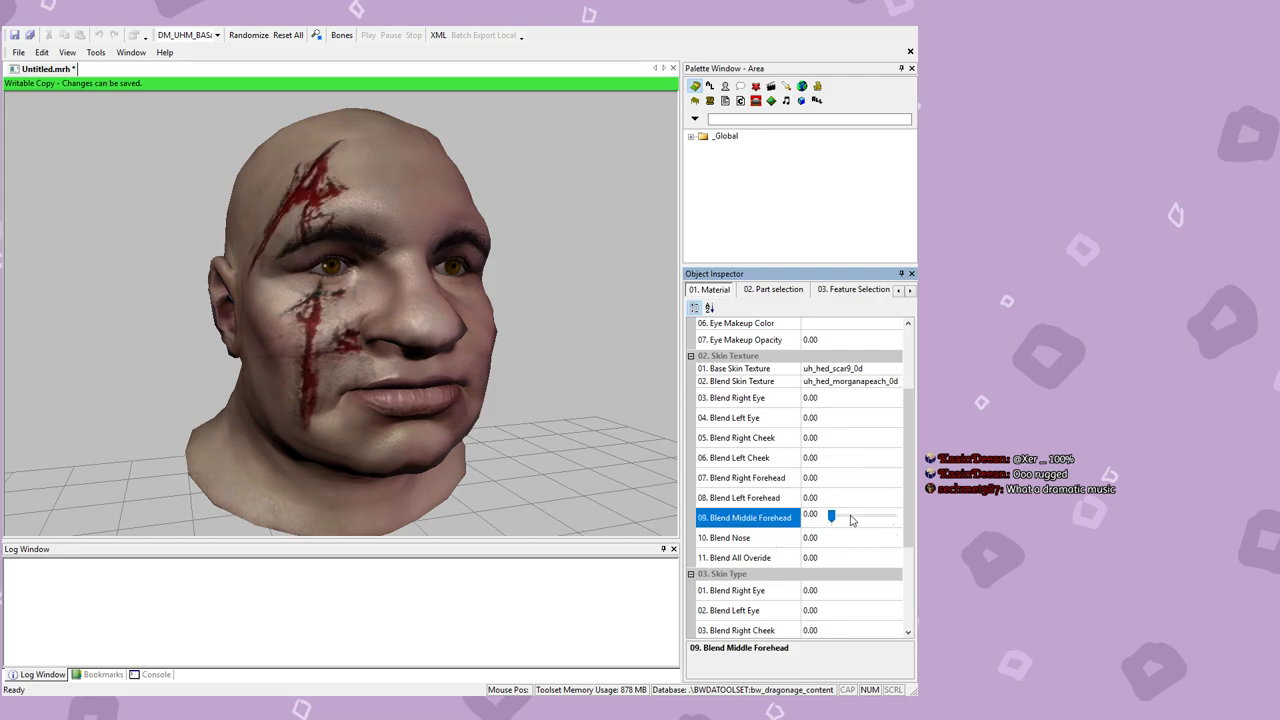
drag(863, 521, 831, 520)
click(834, 538)
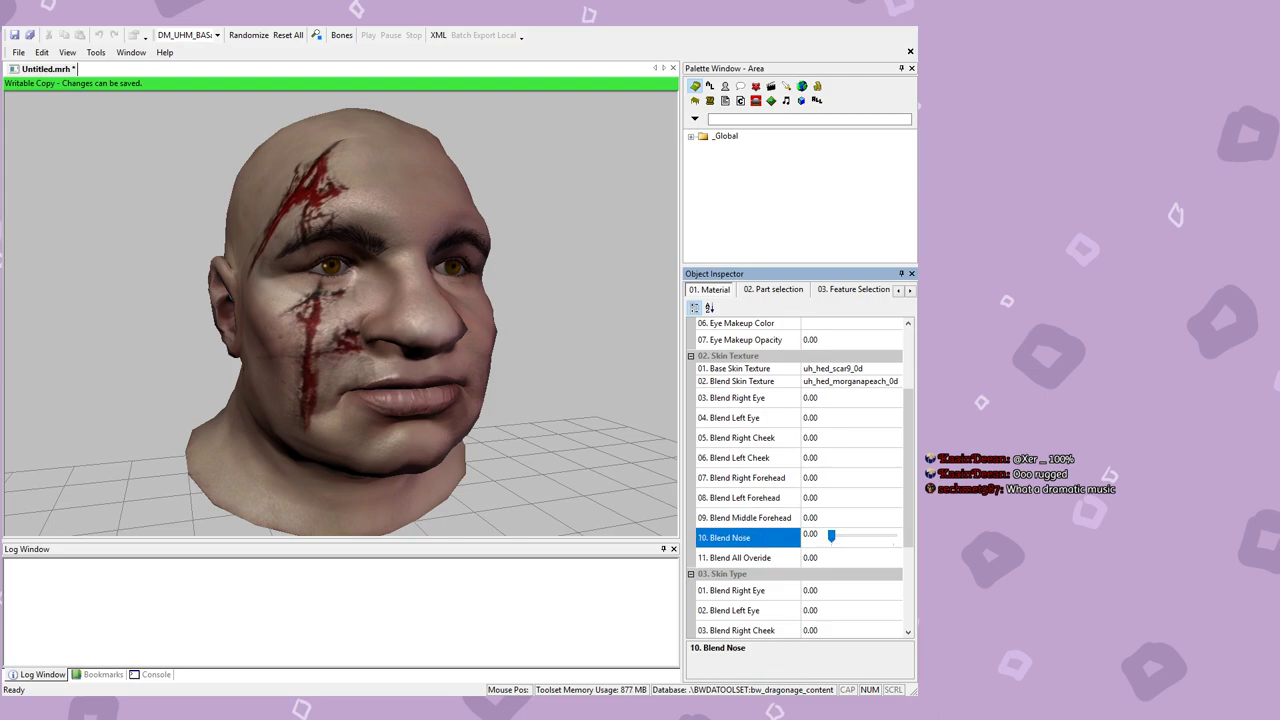
drag(836, 539, 905, 565)
Step: Set the skin texture's Blend All Overide to 0.53 and check the faded scar on the face
click(829, 558)
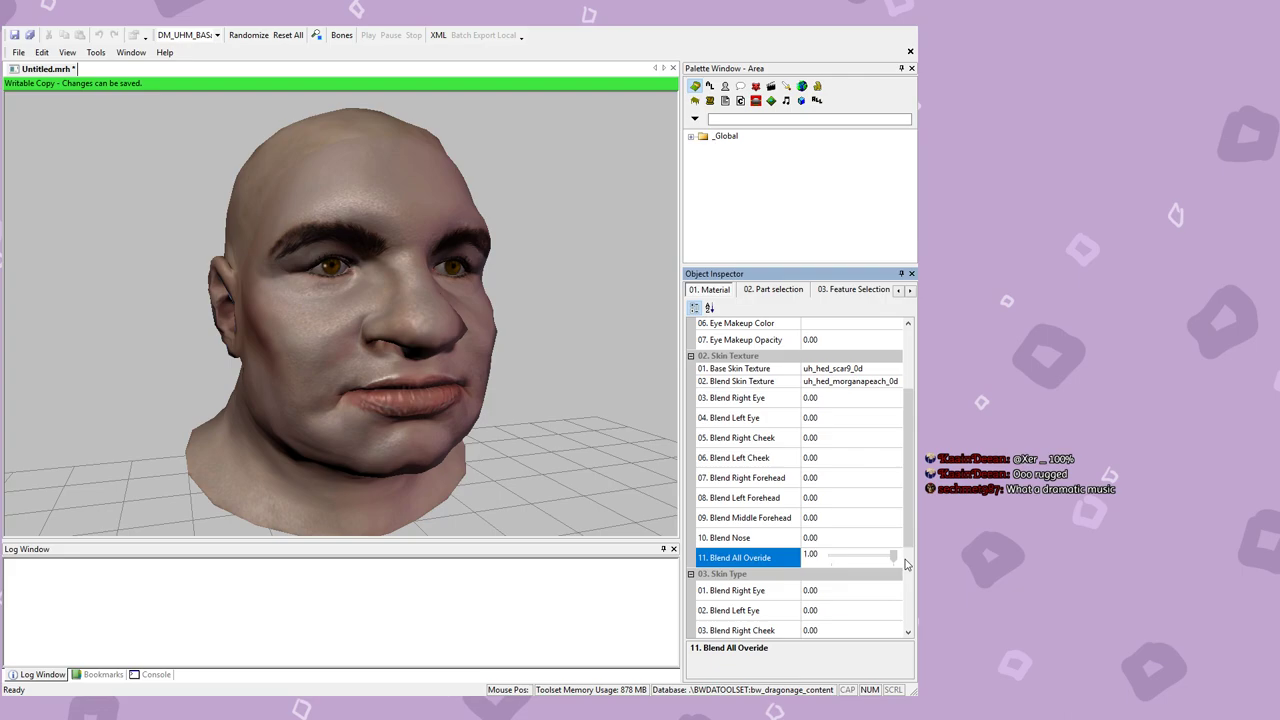
drag(889, 562, 866, 563)
mouse_move(445, 427)
middle_down()
mouse_move(325, 427)
mouse_move(461, 425)
middle_up()
mouse_move(460, 432)
mouse_down()
mouse_move(470, 428)
mouse_move(447, 430)
mouse_up()
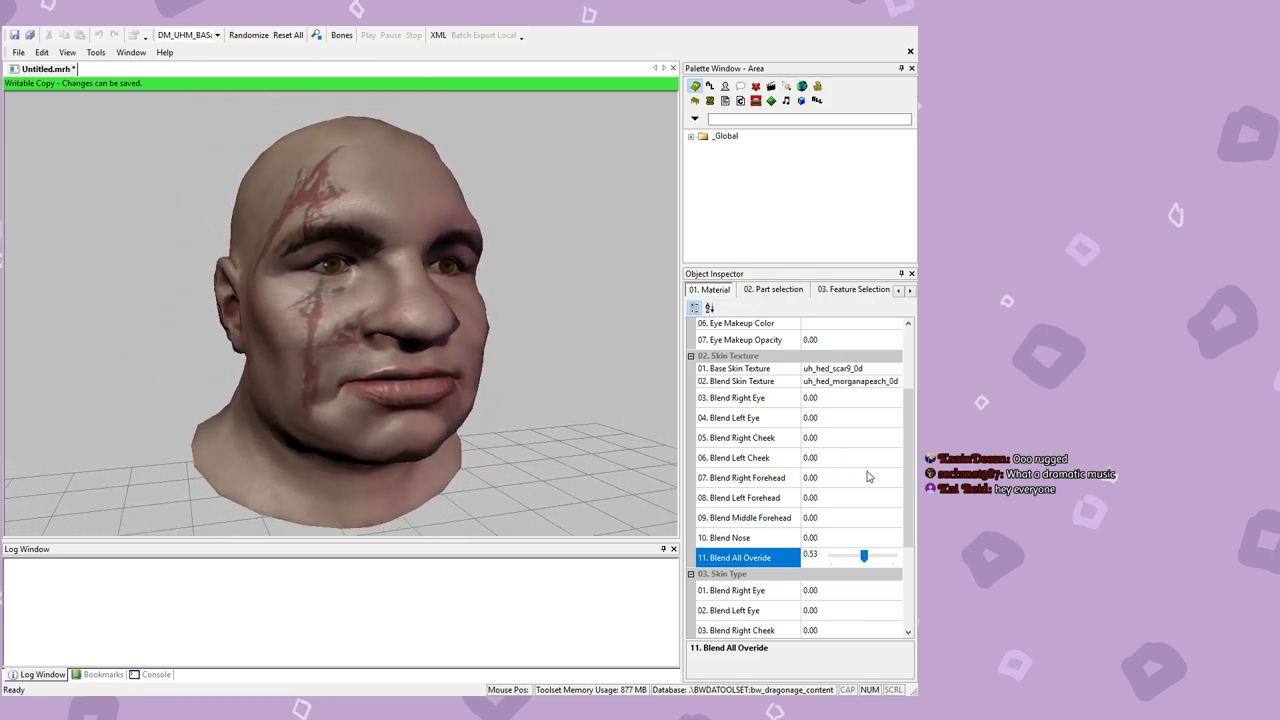
Step: Look through the skin type blends and the part selection settings for eyes, hair, beard, lashes, tattoos and stubble
scroll(867, 500, down, 1)
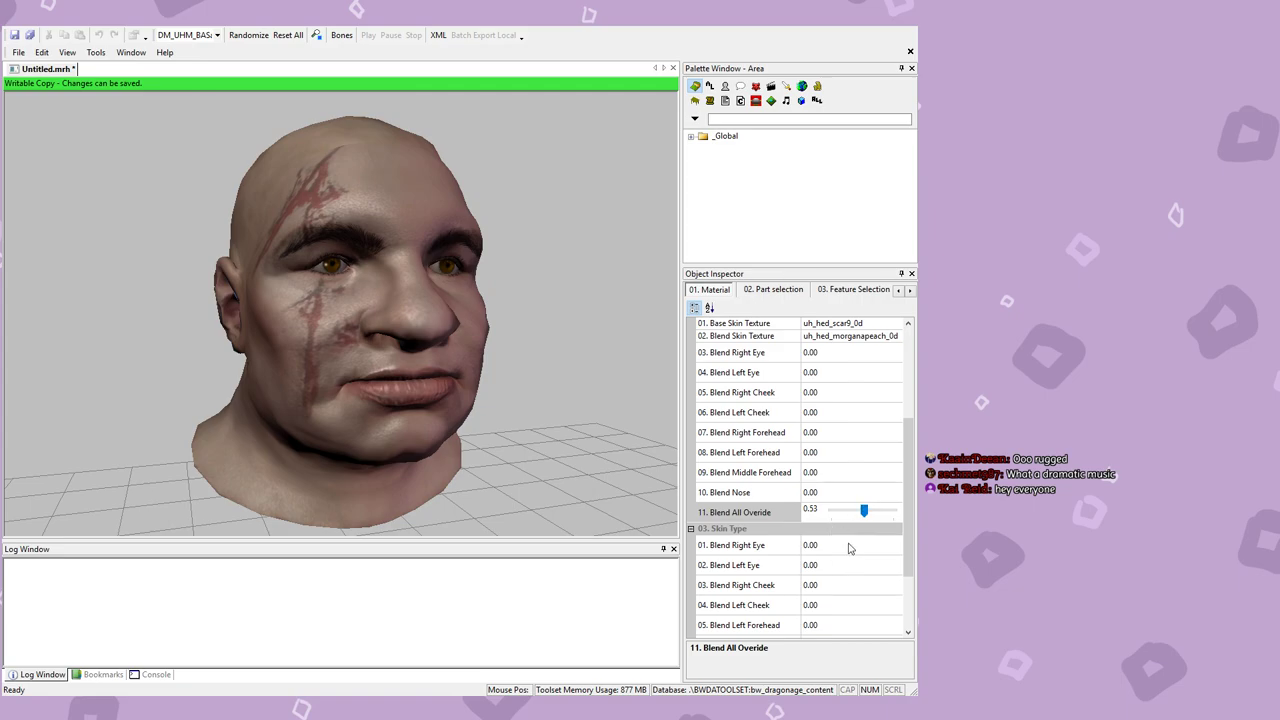
scroll(849, 549, down, 2)
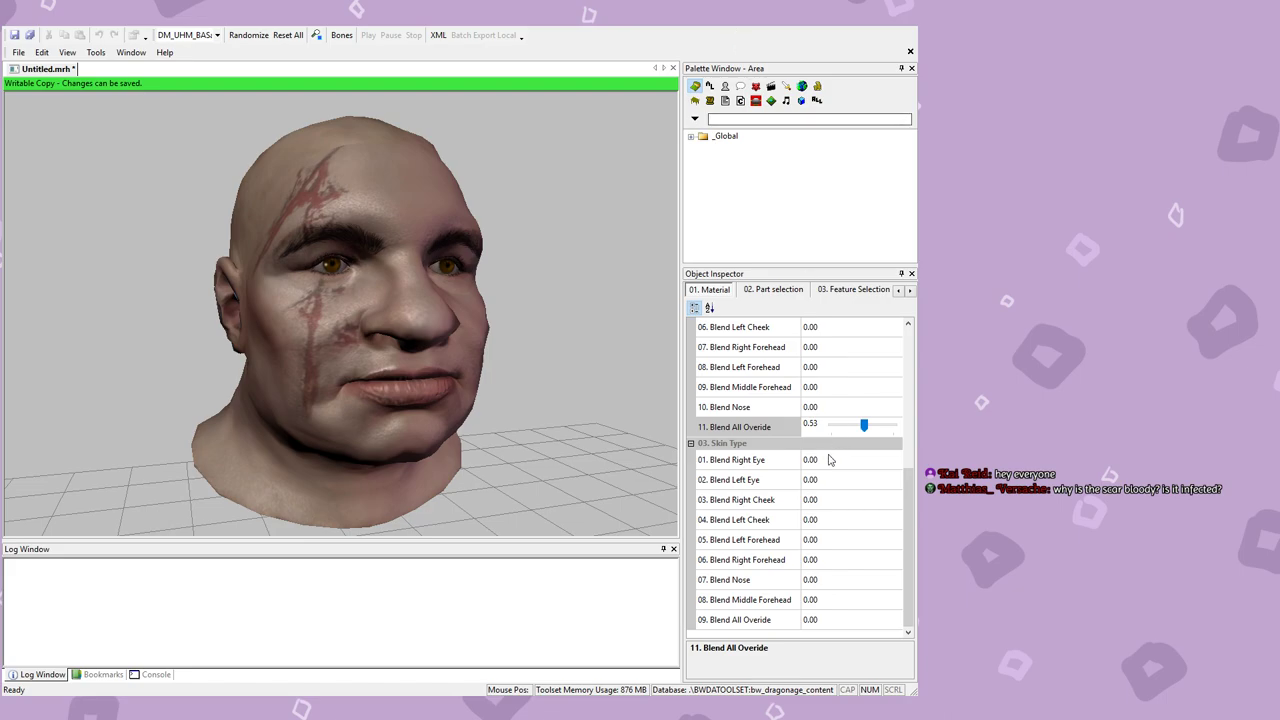
click(340, 610)
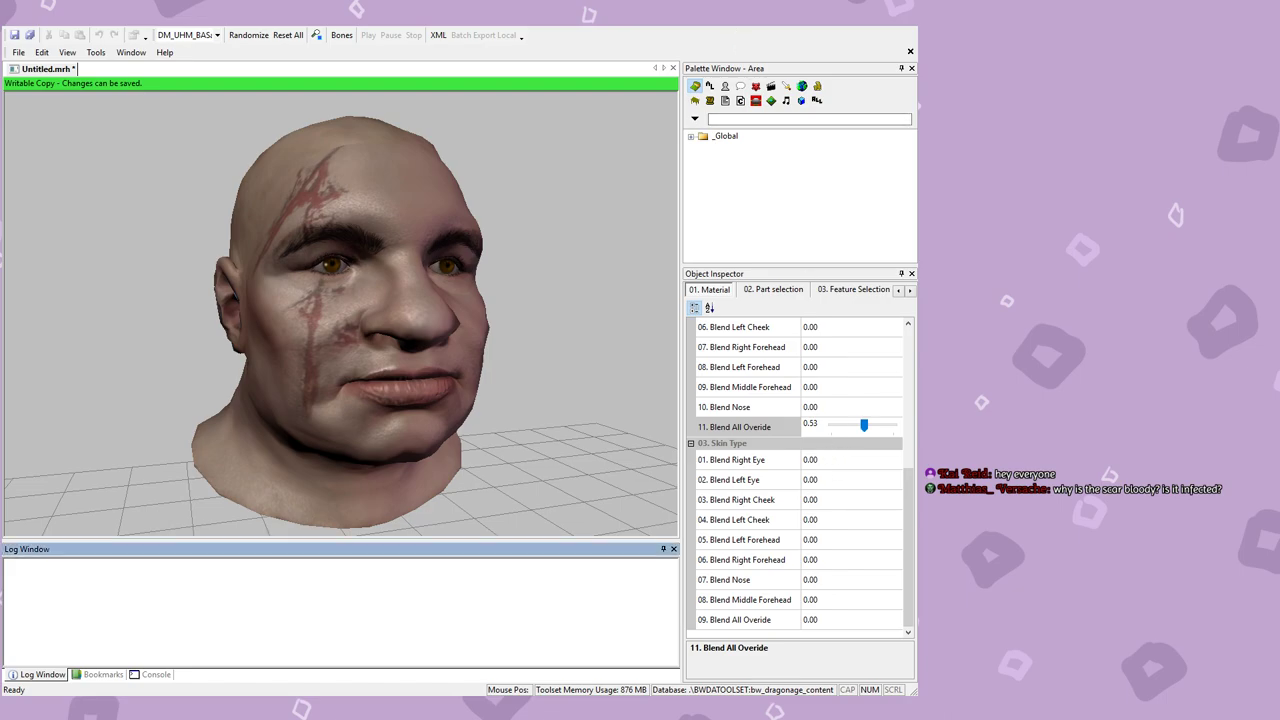
click(838, 579)
click(777, 290)
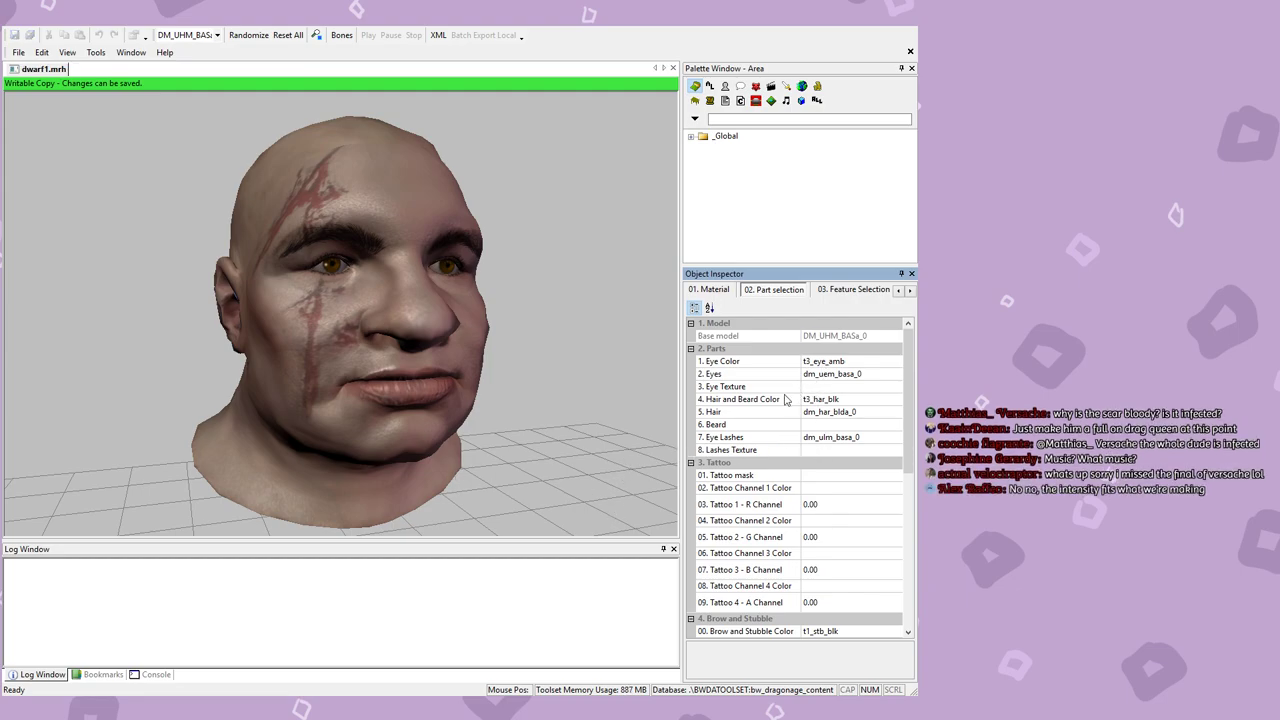
click(751, 391)
click(749, 411)
click(751, 424)
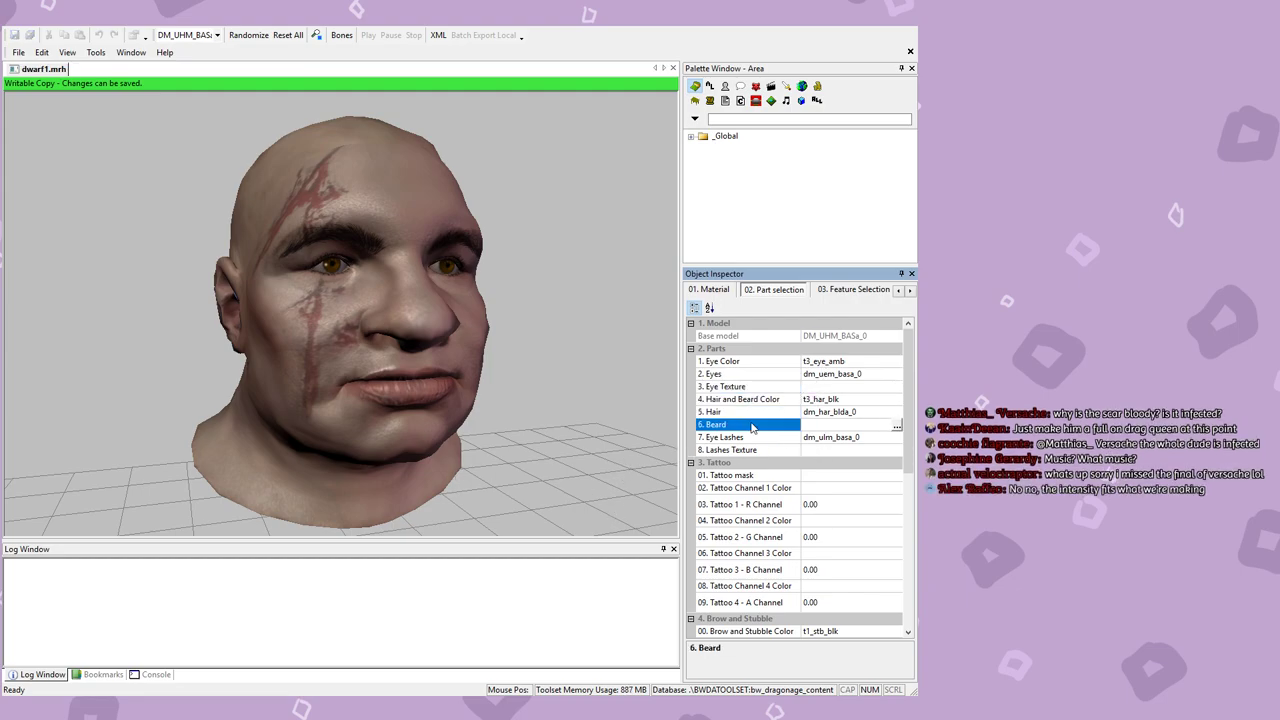
click(759, 437)
click(764, 475)
scroll(766, 490, down, 4)
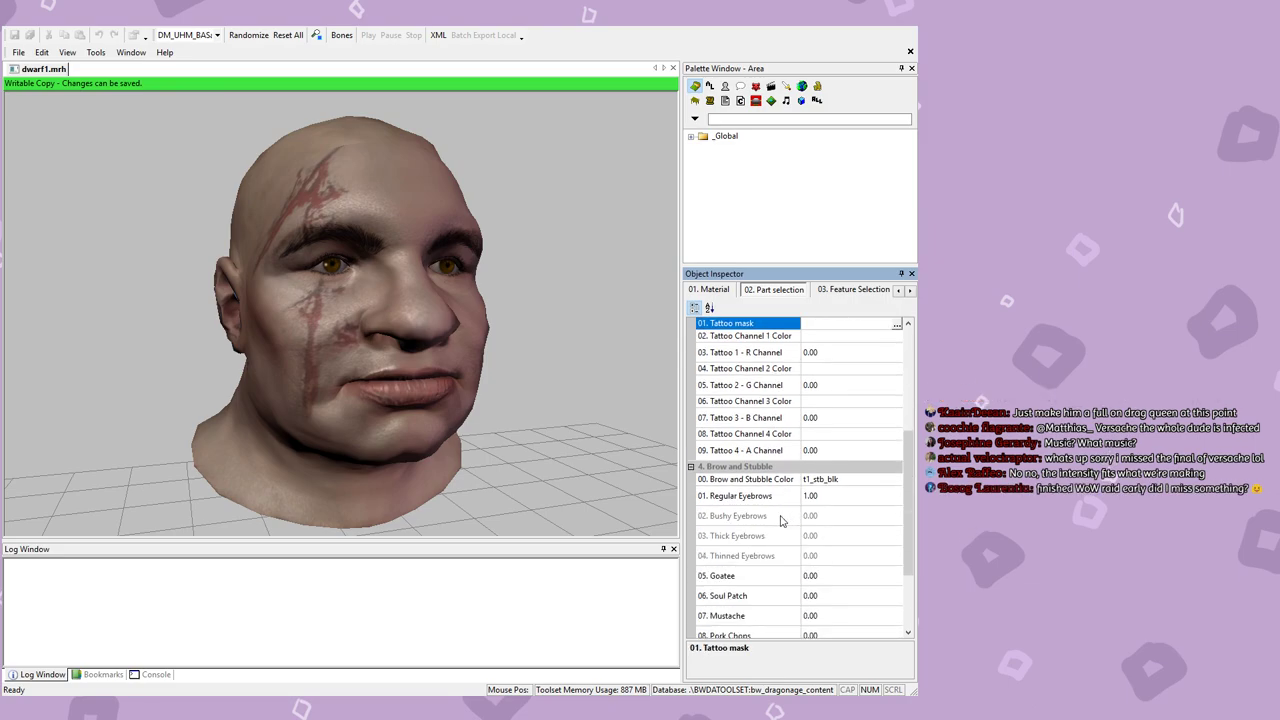
scroll(768, 505, down, 3)
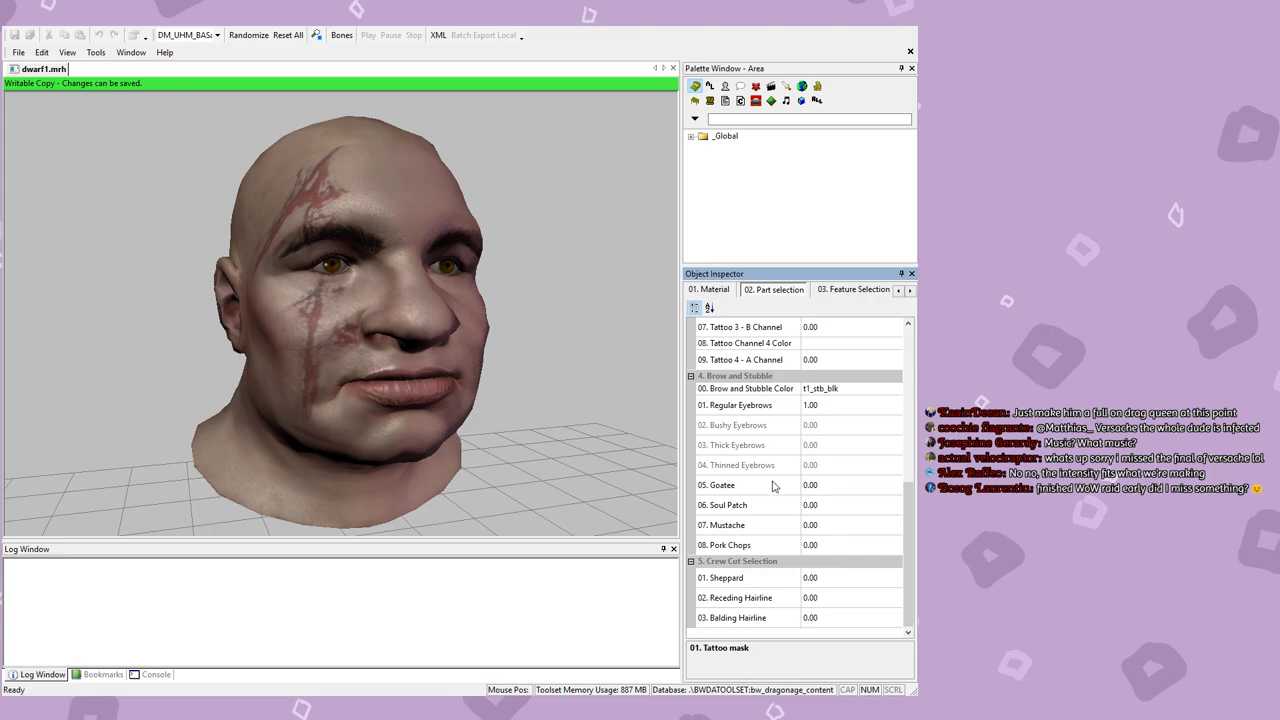
Step: Set Regular Eyebrows to 0.00 and try out the Sheppard crew cut
click(780, 410)
drag(893, 406, 821, 406)
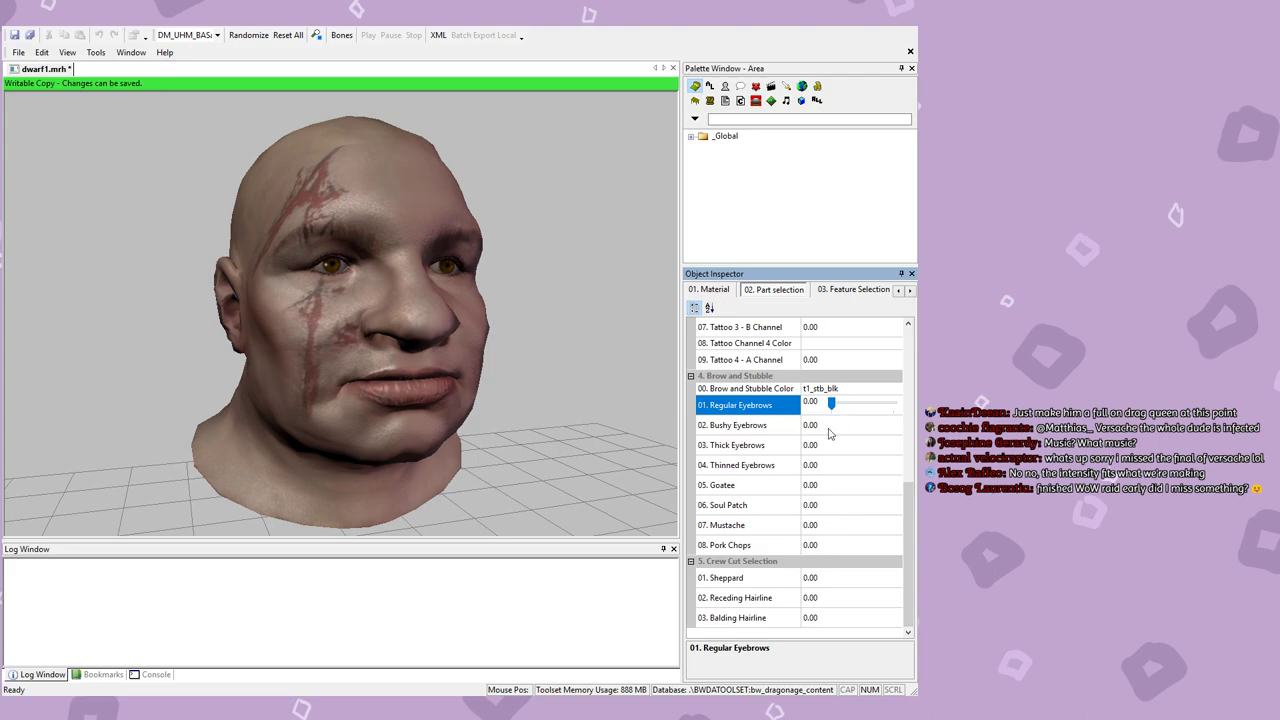
scroll(440, 408, down, 2)
mouse_move(488, 408)
middle_down()
mouse_move(309, 401)
mouse_move(470, 395)
middle_up()
scroll(470, 400, up, 2)
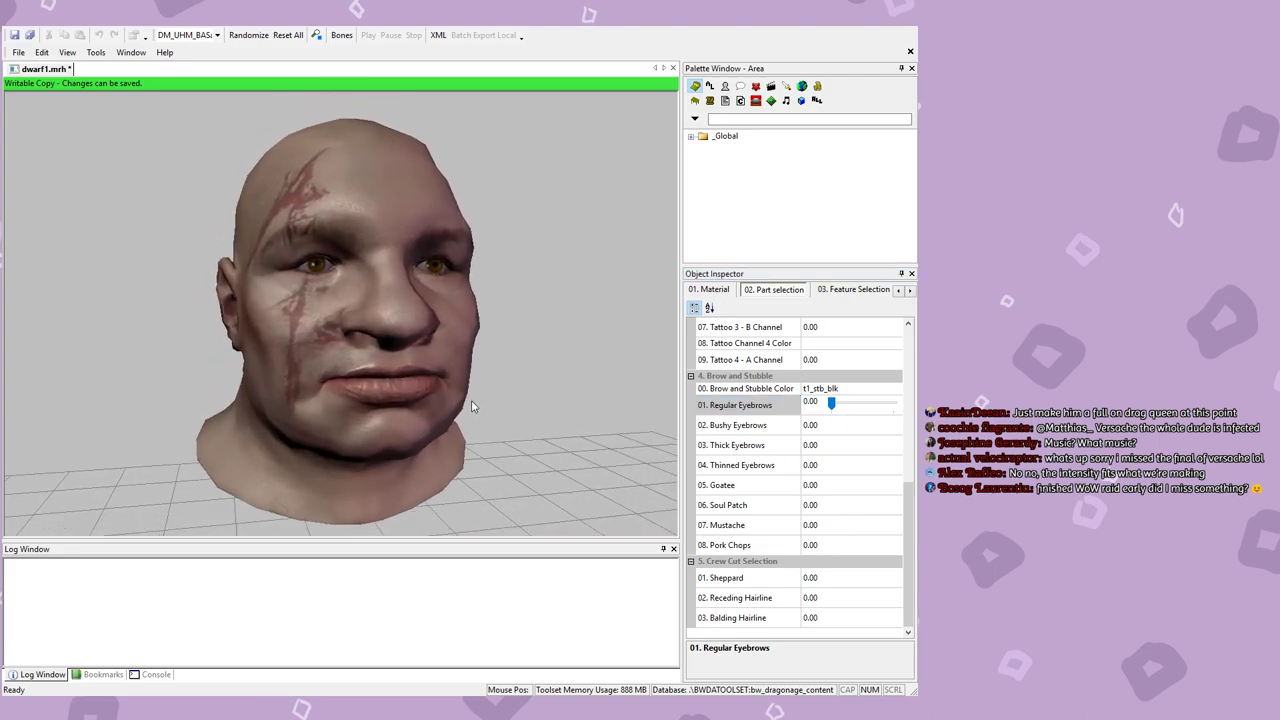
click(838, 578)
mouse_move(831, 577)
mouse_down()
mouse_move(893, 577)
mouse_move(831, 577)
mouse_up()
Step: Show the head's feature selection properties with the face seen from the front
click(848, 293)
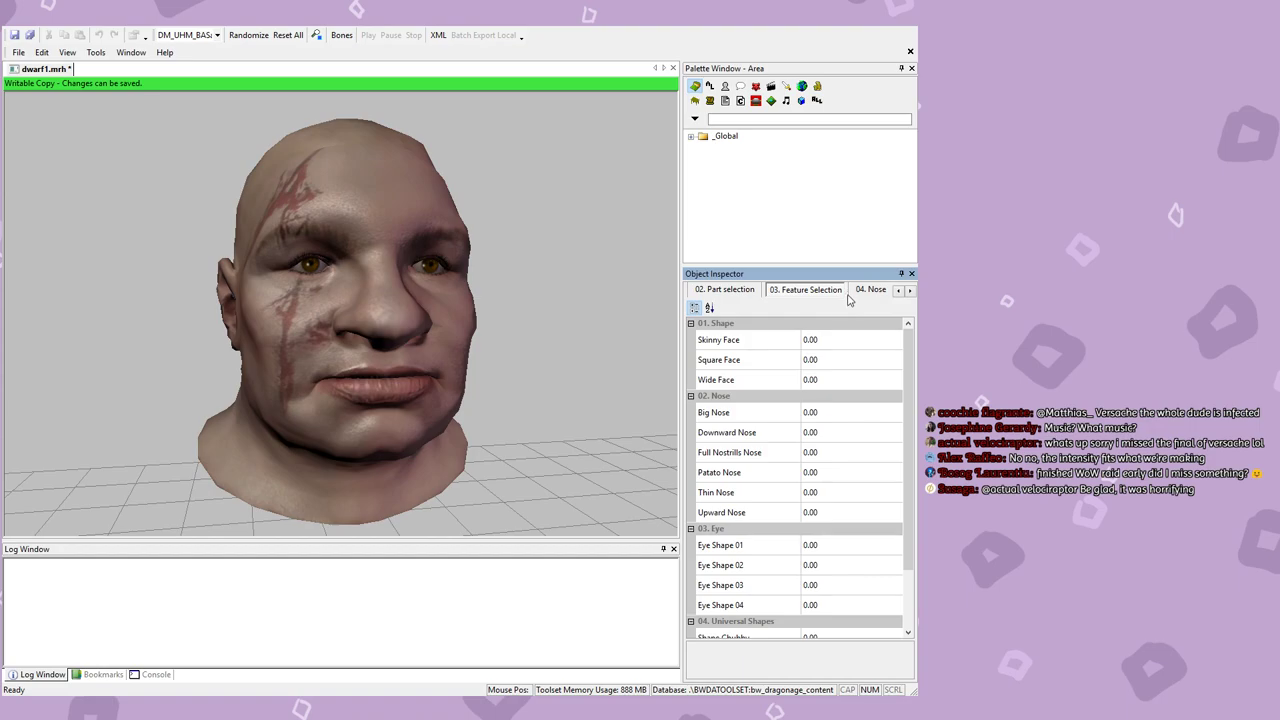
drag(426, 383, 367, 383)
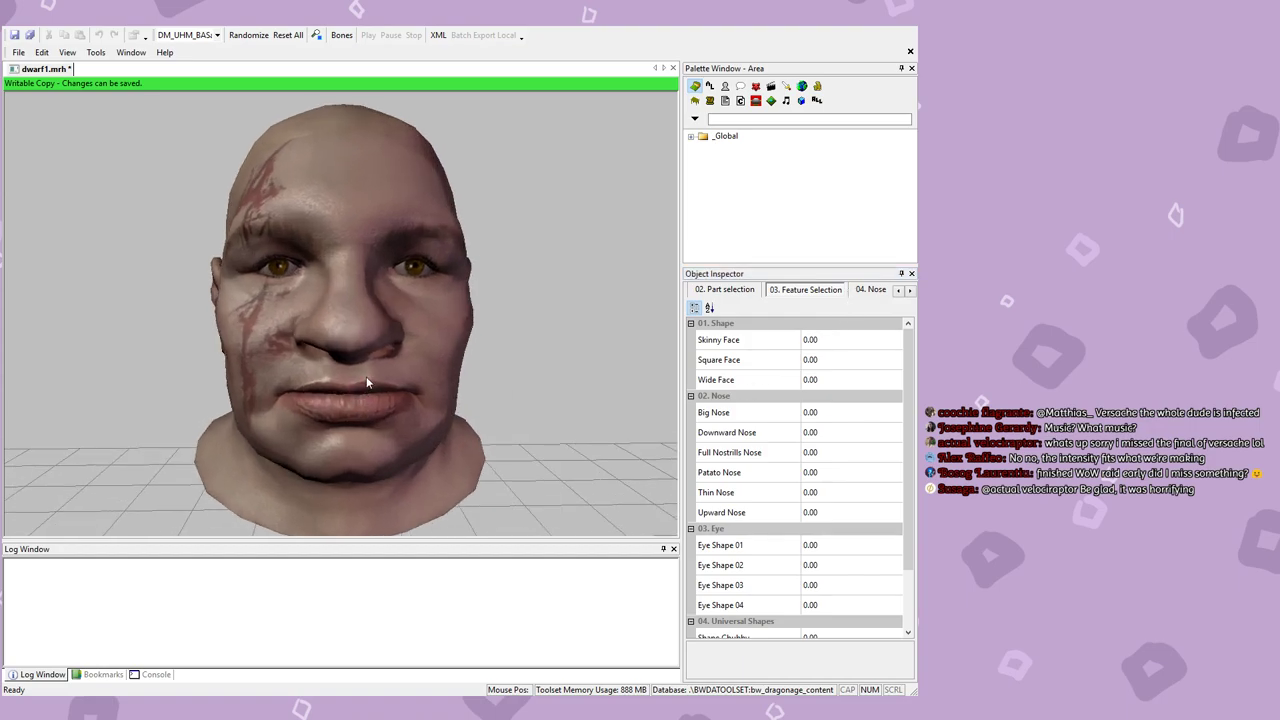
click(853, 358)
Step: Try the Skinny Face shape at 1.00 and inspect the head
click(845, 342)
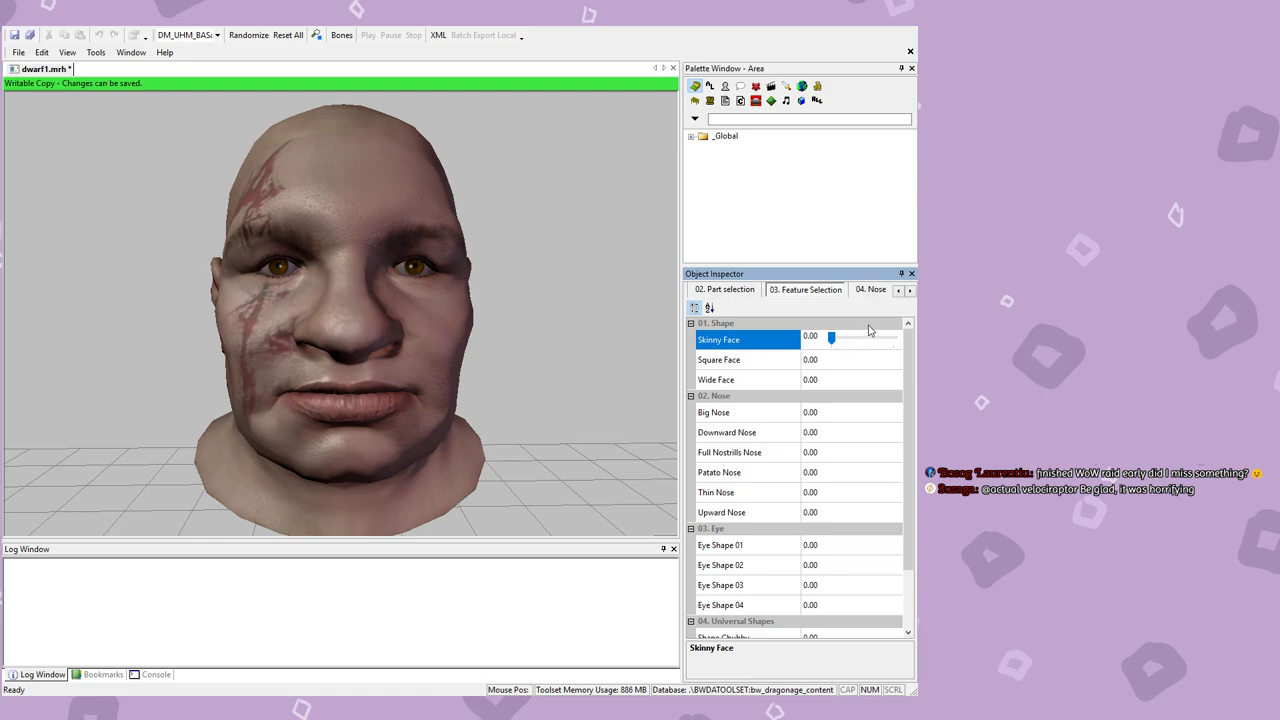
drag(841, 343, 893, 340)
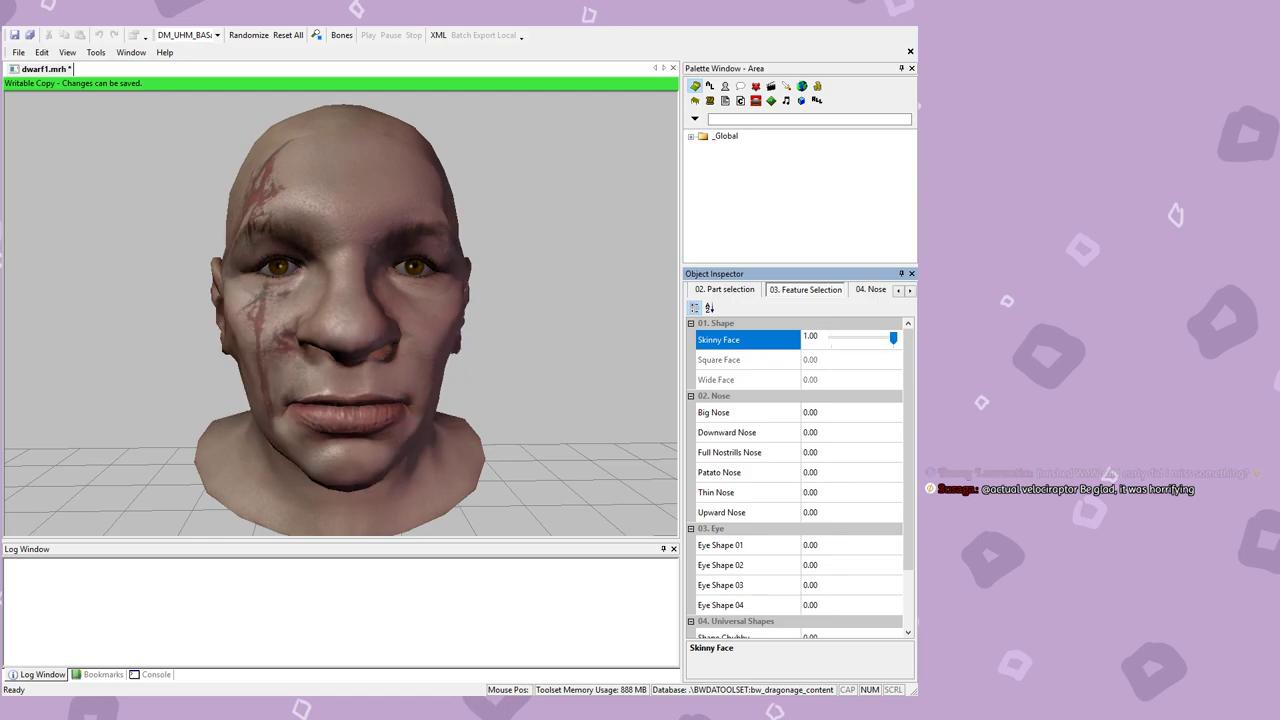
scroll(432, 395, up, 5)
scroll(432, 395, down, 5)
middle_drag(397, 374, 432, 367)
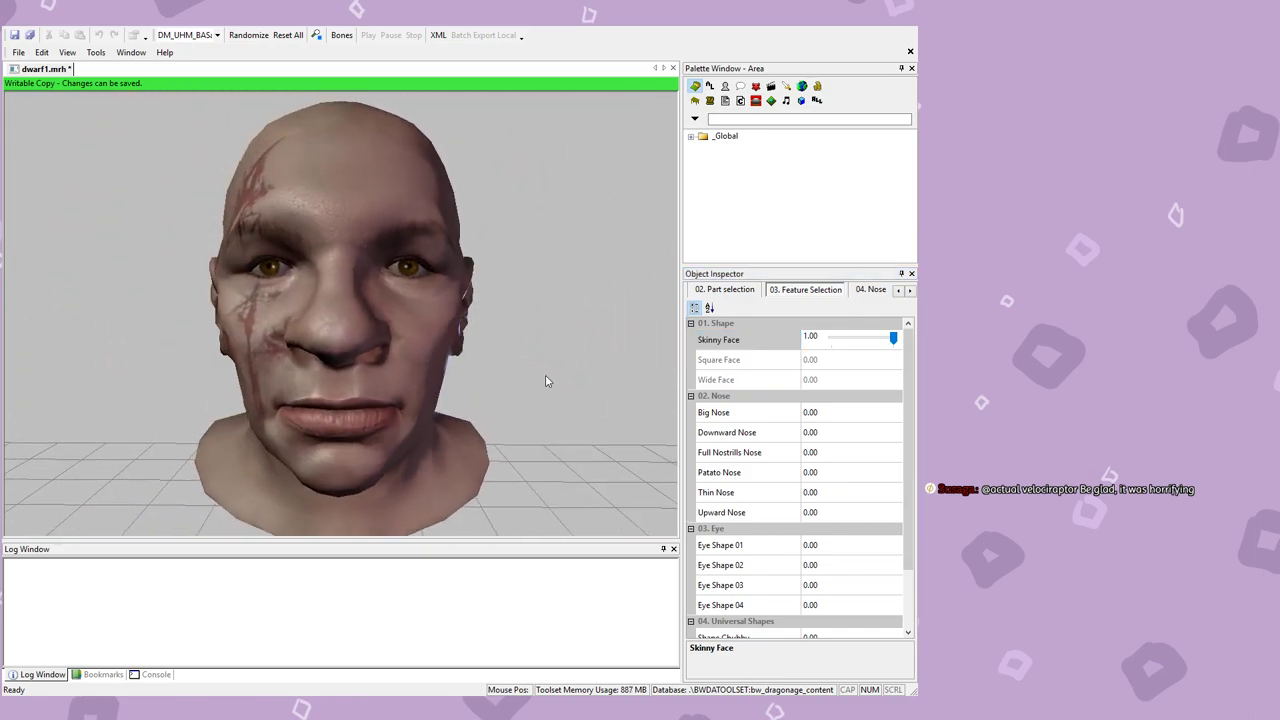
Step: Reset Skinny Face to 0.00 and set Wide Face to 1.00
click(870, 366)
click(893, 340)
drag(893, 340, 905, 386)
click(850, 357)
click(850, 378)
mouse_move(364, 354)
mouse_down()
mouse_move(225, 352)
mouse_move(354, 347)
mouse_up()
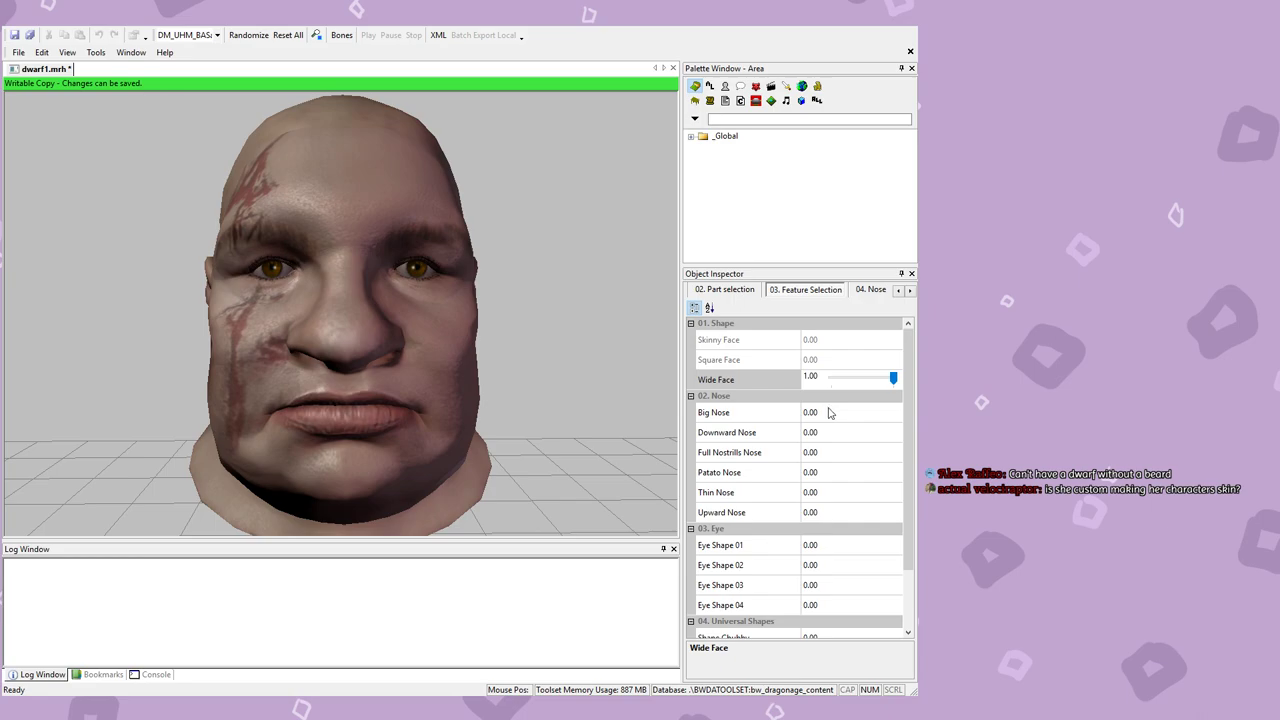
Step: Set the Big Nose feature to 1.00
click(828, 412)
drag(833, 413, 893, 411)
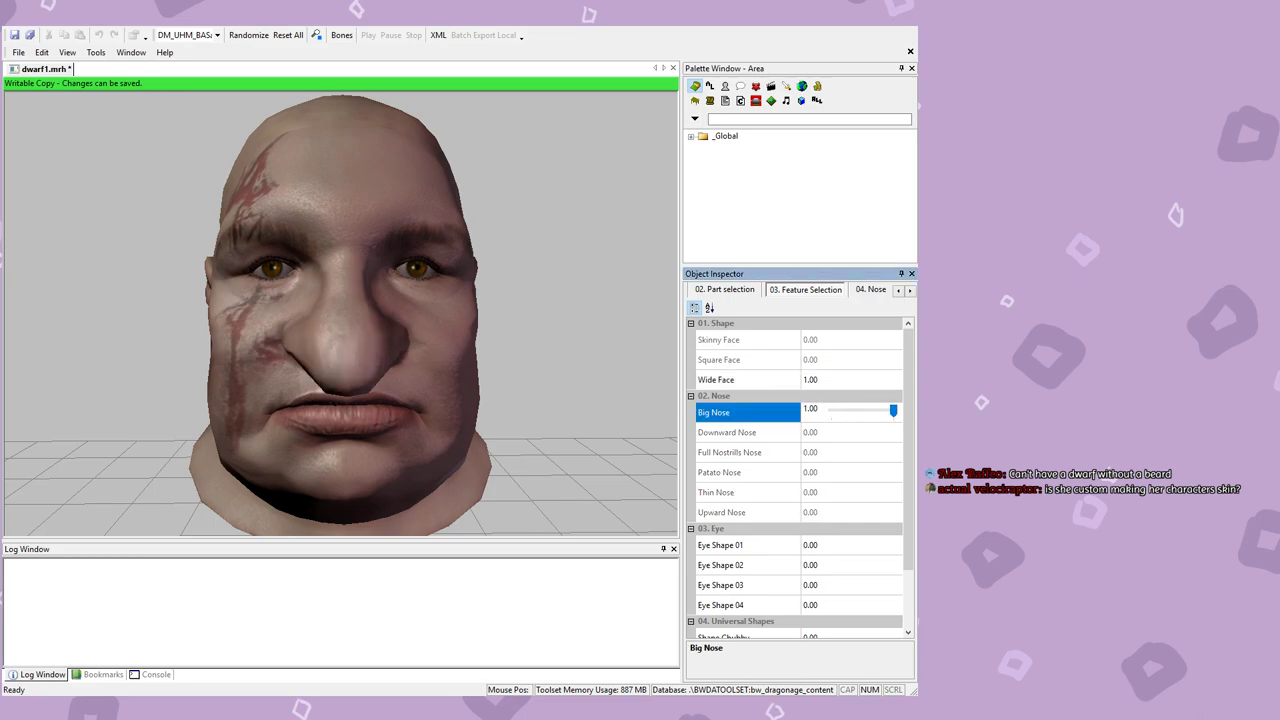
Step: Try out the available eye shapes and set Eye Shape 04 to 1.00
scroll(851, 462, down, 2)
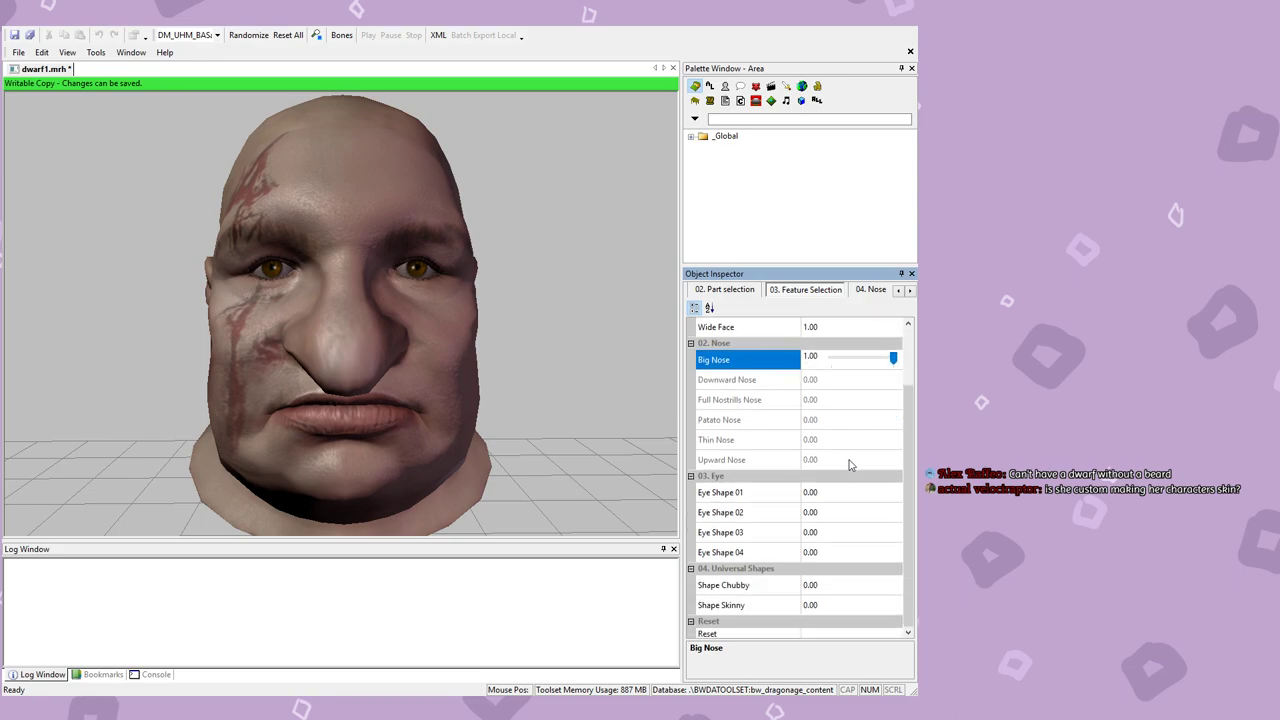
click(838, 472)
drag(832, 471, 911, 537)
click(831, 492)
click(880, 513)
click(864, 535)
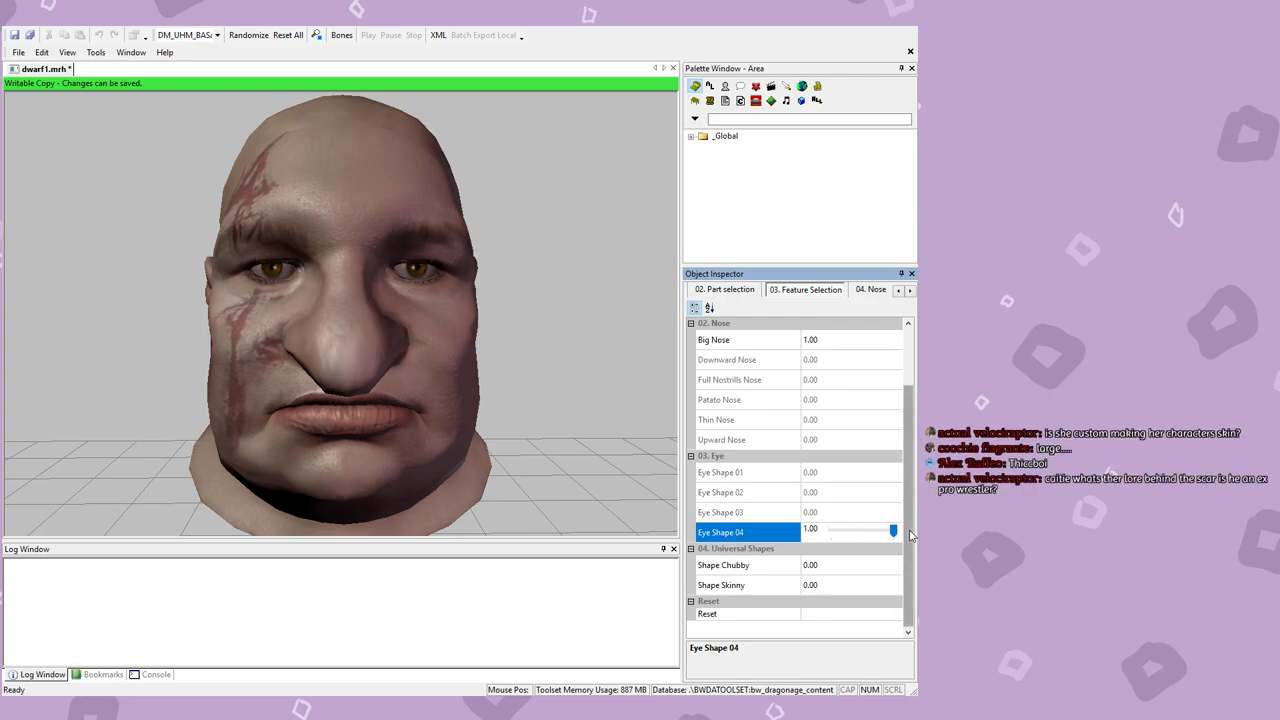
Step: Set Eye Shape 03 to 1.00 and the universal Shape Chubby to 1.00
mouse_move(893, 535)
mouse_down()
mouse_move(831, 530)
mouse_move(893, 511)
mouse_up()
click(837, 513)
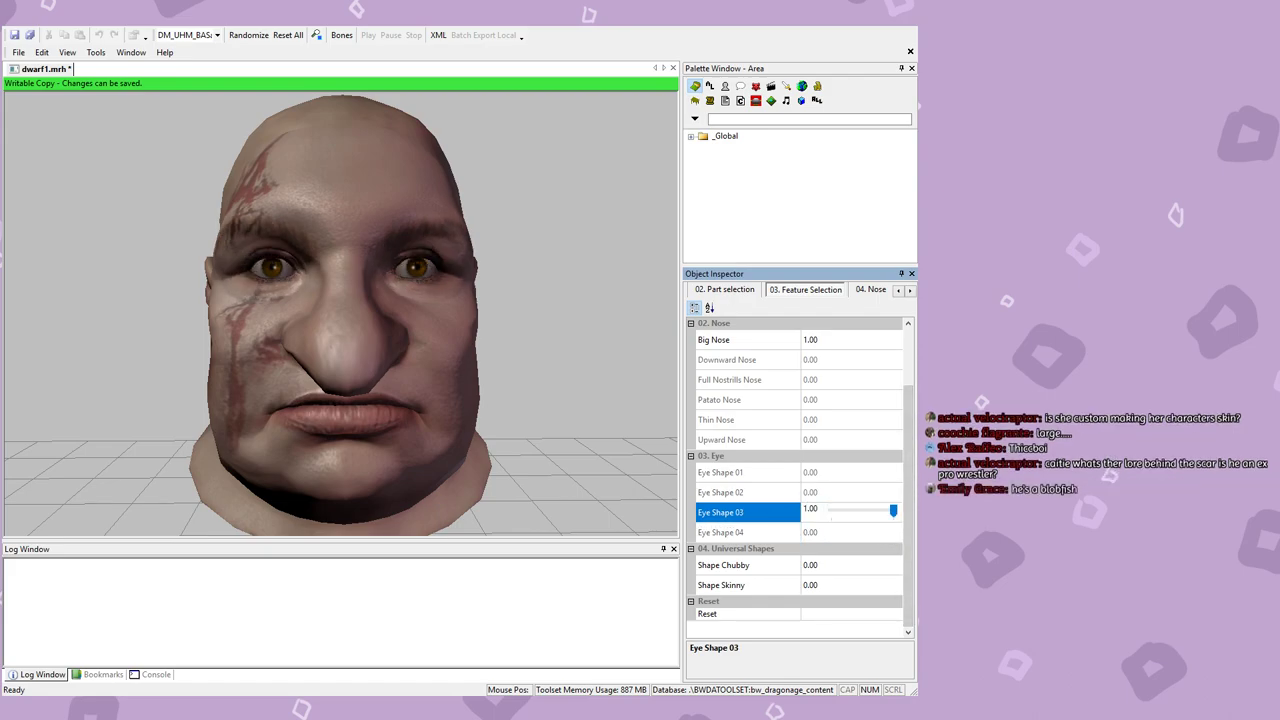
click(842, 564)
drag(831, 564, 893, 563)
click(834, 585)
click(834, 565)
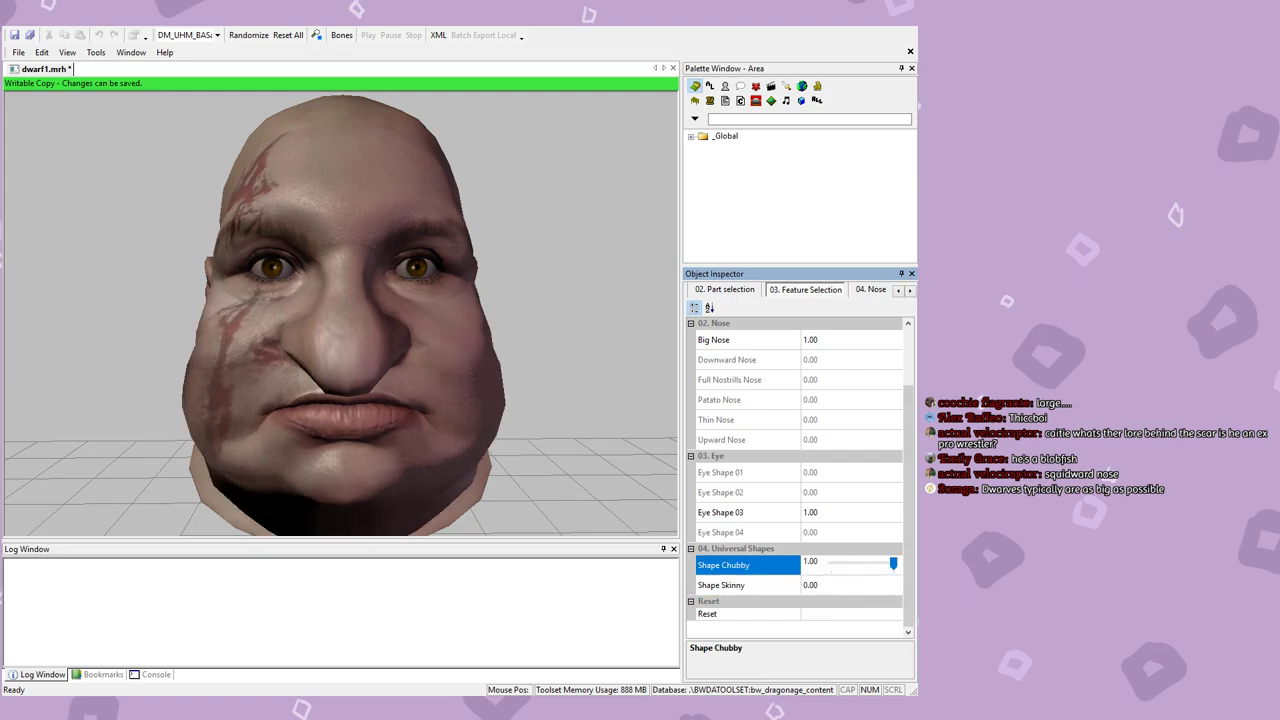
Step: Inspect the chubby head from the front and save the dwarf1.mrh morph
mouse_move(351, 422)
mouse_down()
mouse_move(539, 428)
mouse_move(350, 418)
mouse_up()
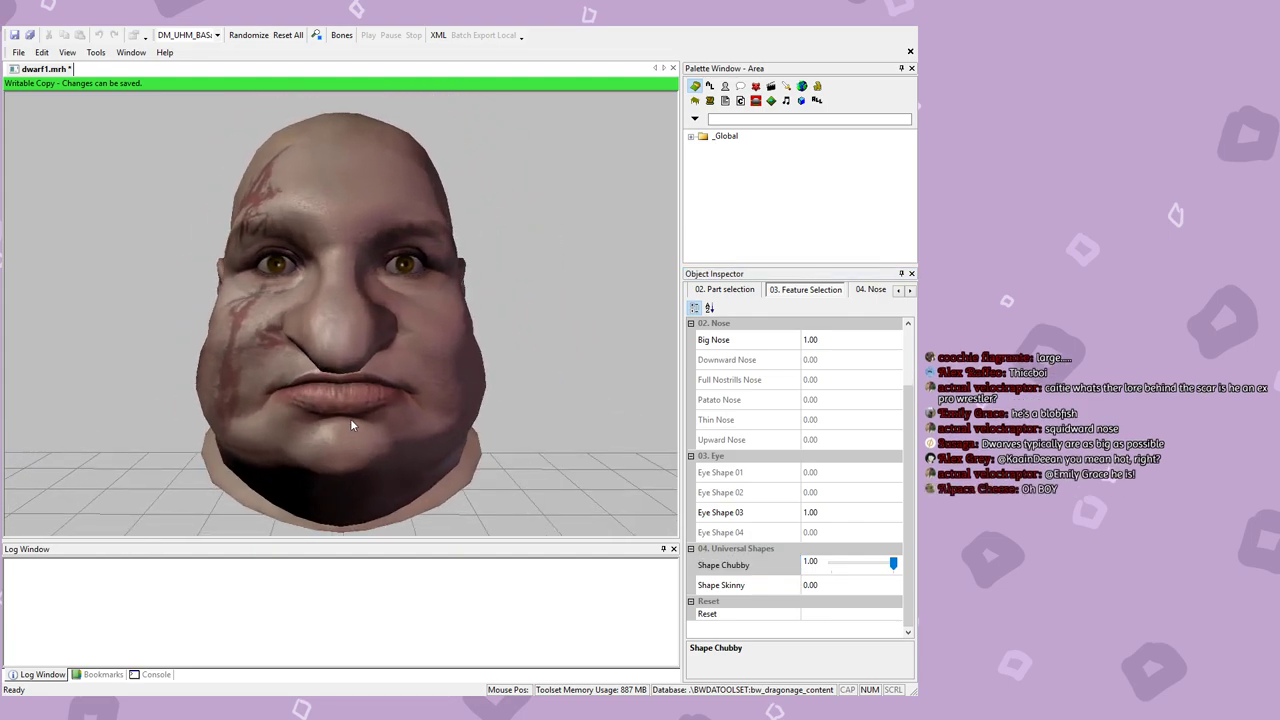
scroll(853, 438, up, 1)
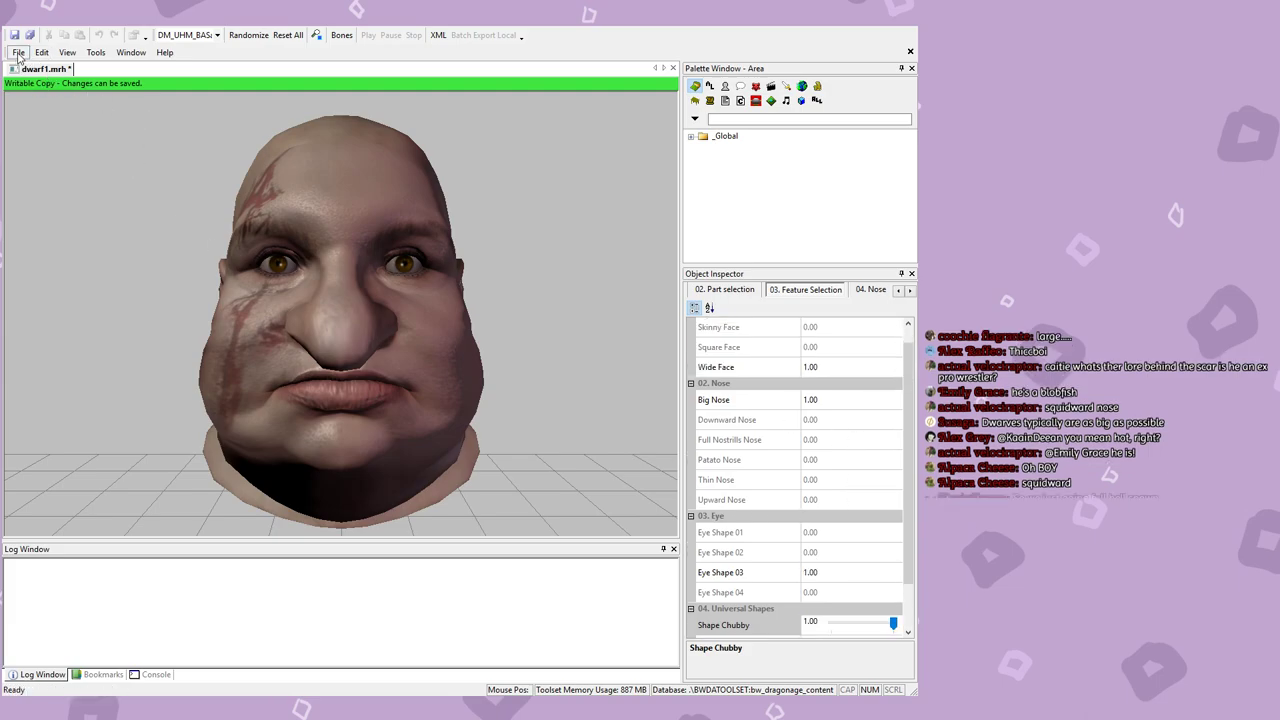
scroll(878, 494, up, 2)
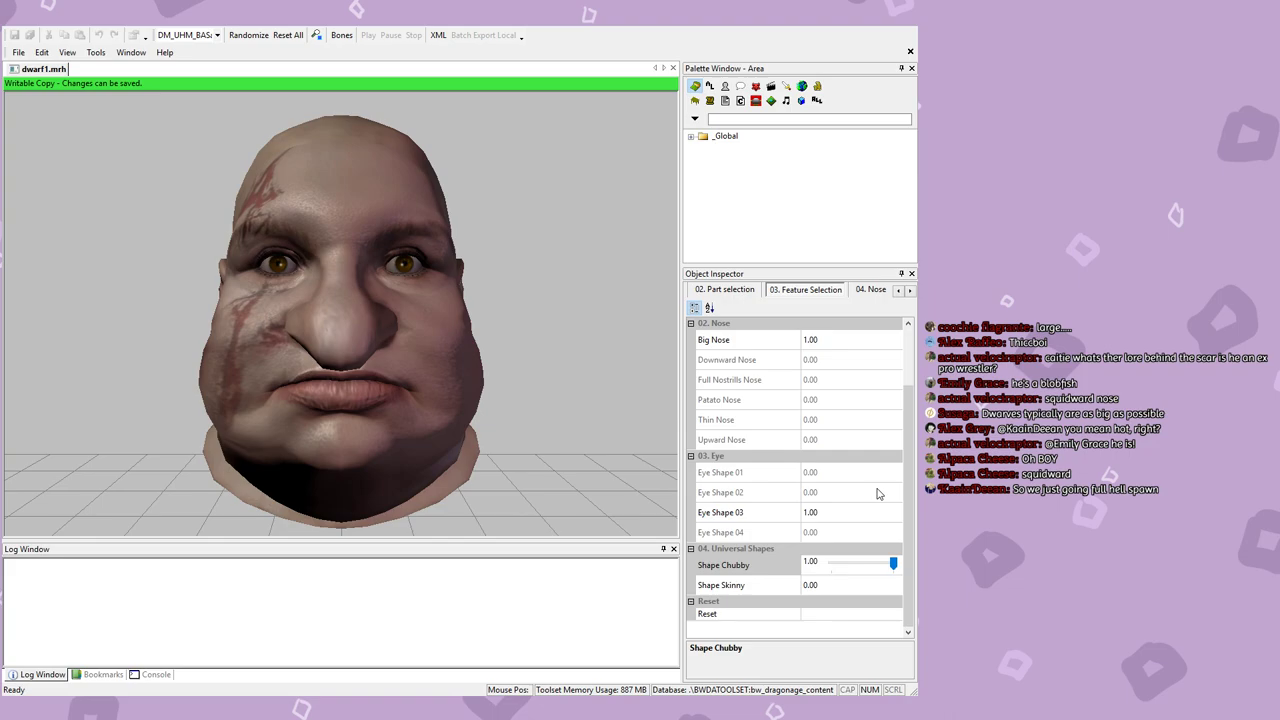
mouse_move(392, 321)
middle_down()
mouse_move(429, 309)
mouse_move(383, 317)
middle_up()
Step: Set the Nose Bend Left/Right target to 1.00 and check the face from the front
click(873, 290)
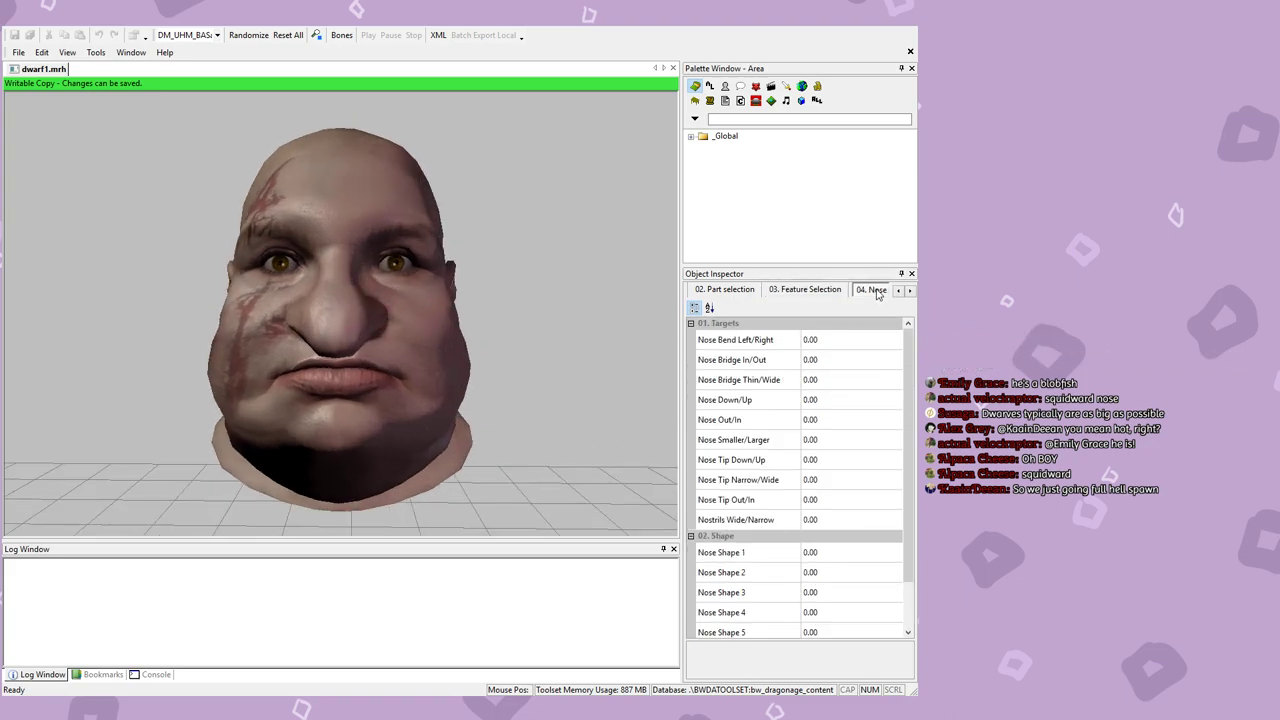
mouse_move(458, 357)
middle_down()
mouse_move(569, 356)
mouse_move(476, 356)
middle_up()
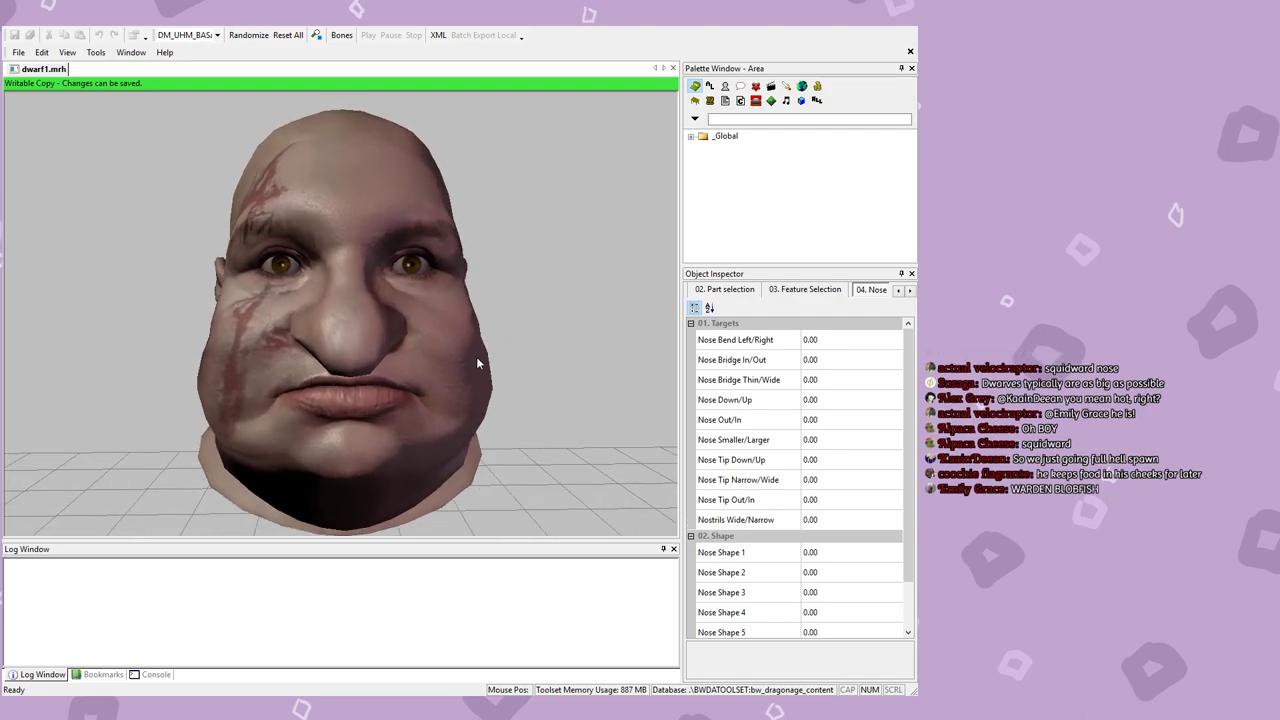
click(844, 341)
mouse_move(430, 374)
middle_down()
mouse_move(548, 377)
mouse_move(420, 376)
middle_up()
drag(865, 340, 896, 340)
mouse_move(418, 391)
mouse_down()
mouse_move(583, 370)
mouse_move(415, 381)
mouse_up()
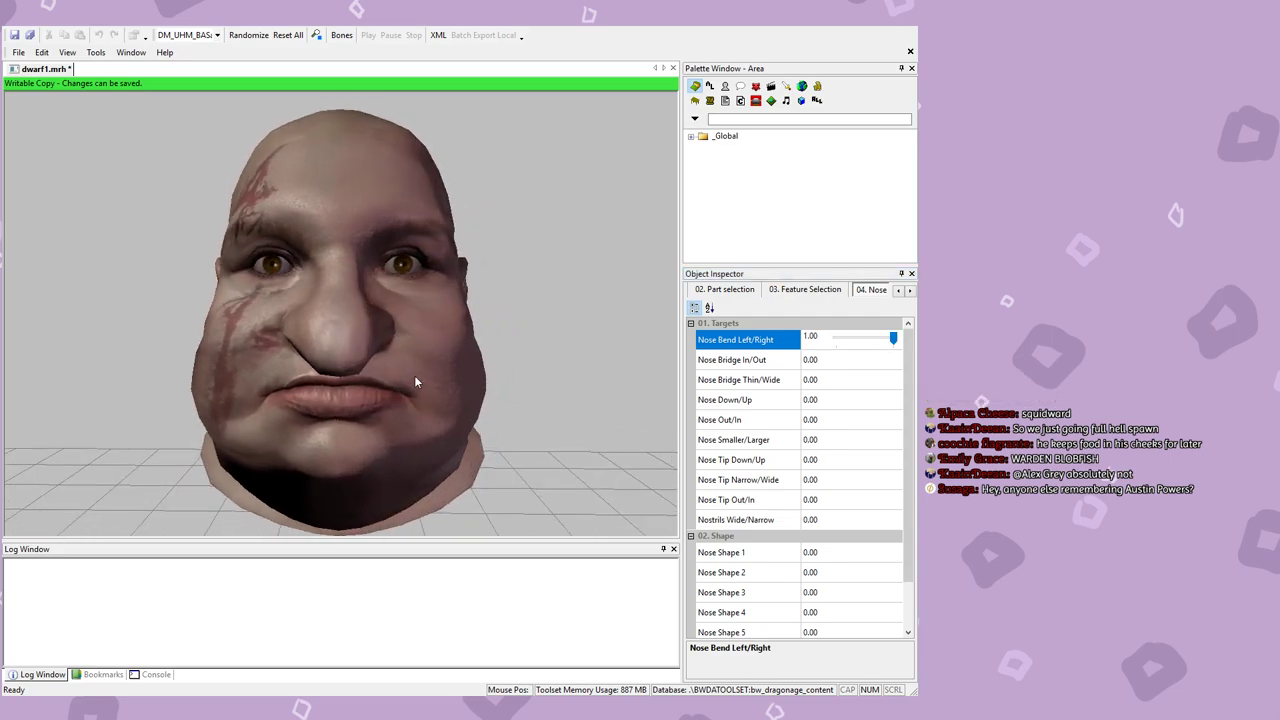
Step: Set Nose Bridge In/Out to 1.00, checking the nose in profile
click(859, 364)
drag(866, 357, 893, 358)
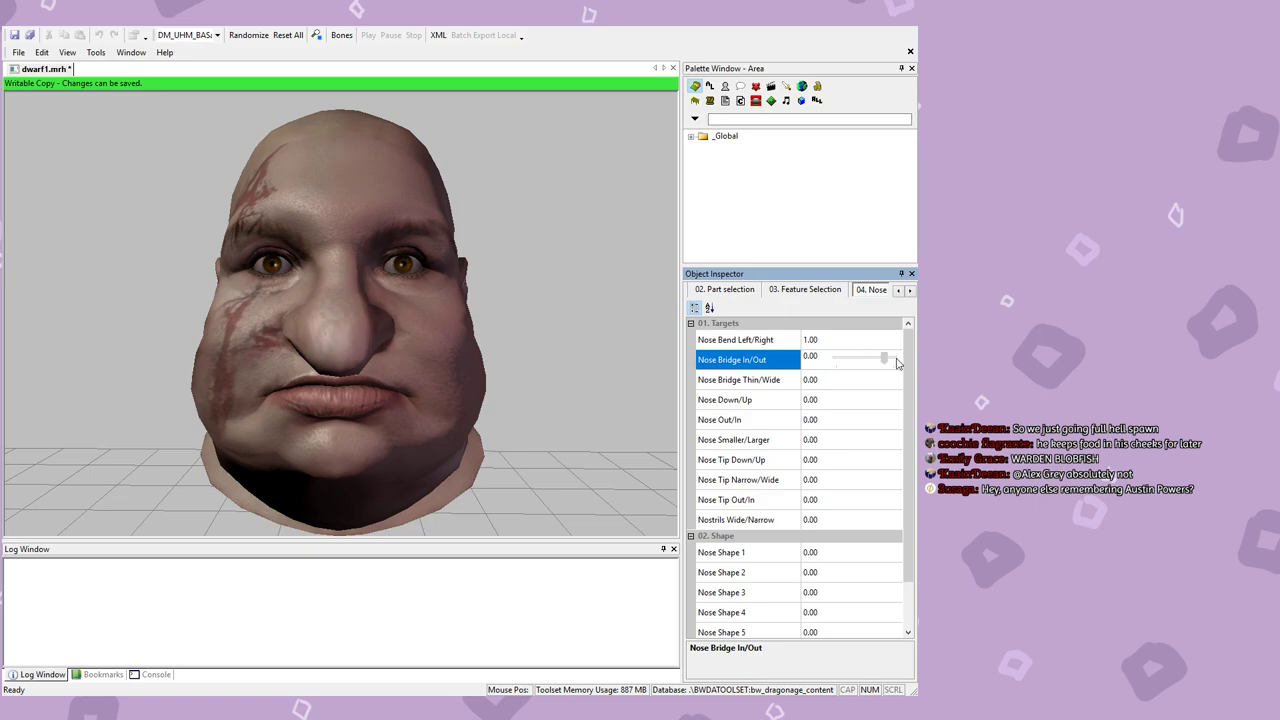
drag(395, 366, 560, 352)
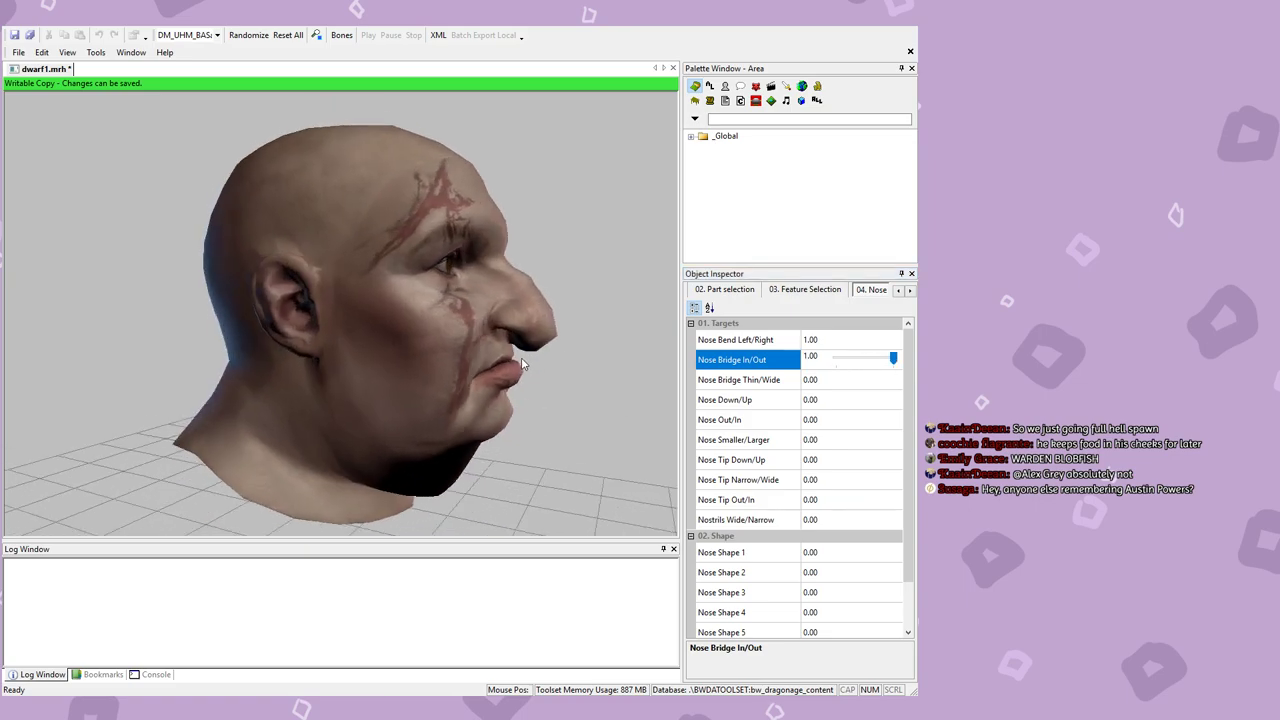
mouse_move(895, 357)
mouse_down()
mouse_move(790, 369)
mouse_move(904, 357)
mouse_up()
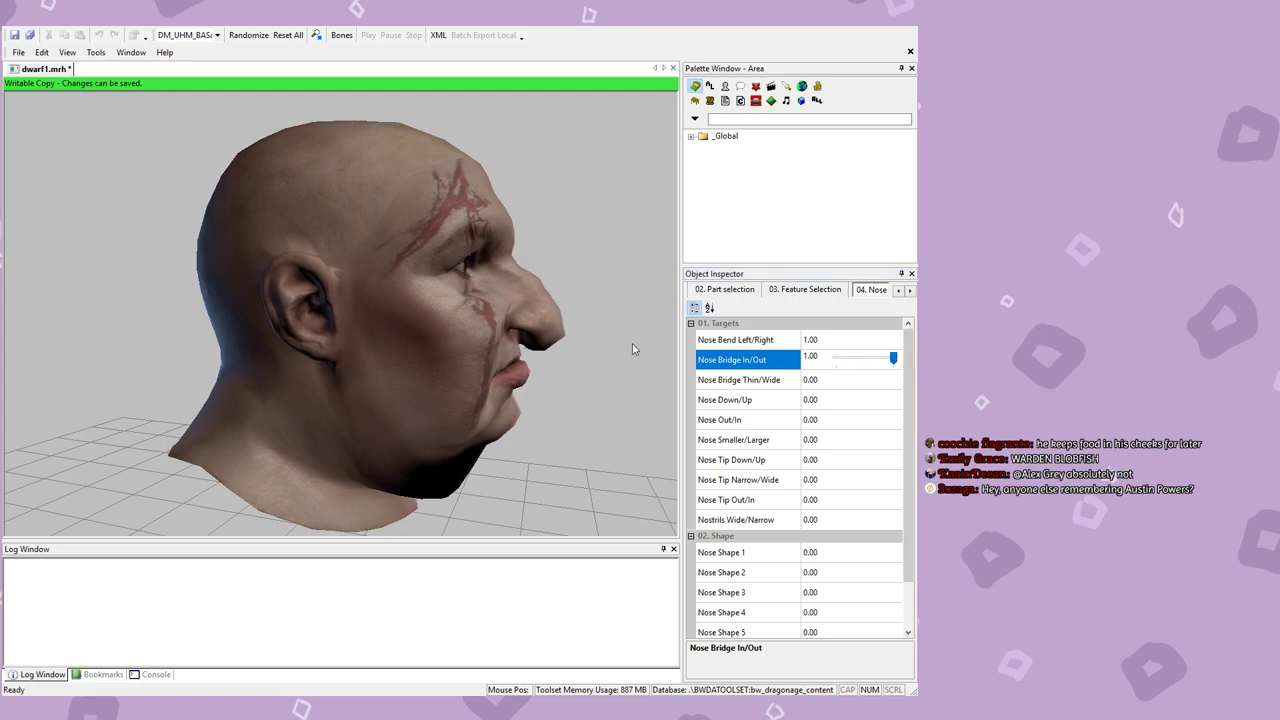
Step: Set Nose Bridge Thin/Wide to 1.00 and Nose Down/Up to -1.00
click(849, 387)
drag(489, 350, 260, 348)
drag(864, 380, 786, 402)
click(864, 399)
mouse_move(271, 364)
middle_down()
mouse_move(466, 358)
mouse_move(398, 380)
mouse_move(290, 362)
middle_up()
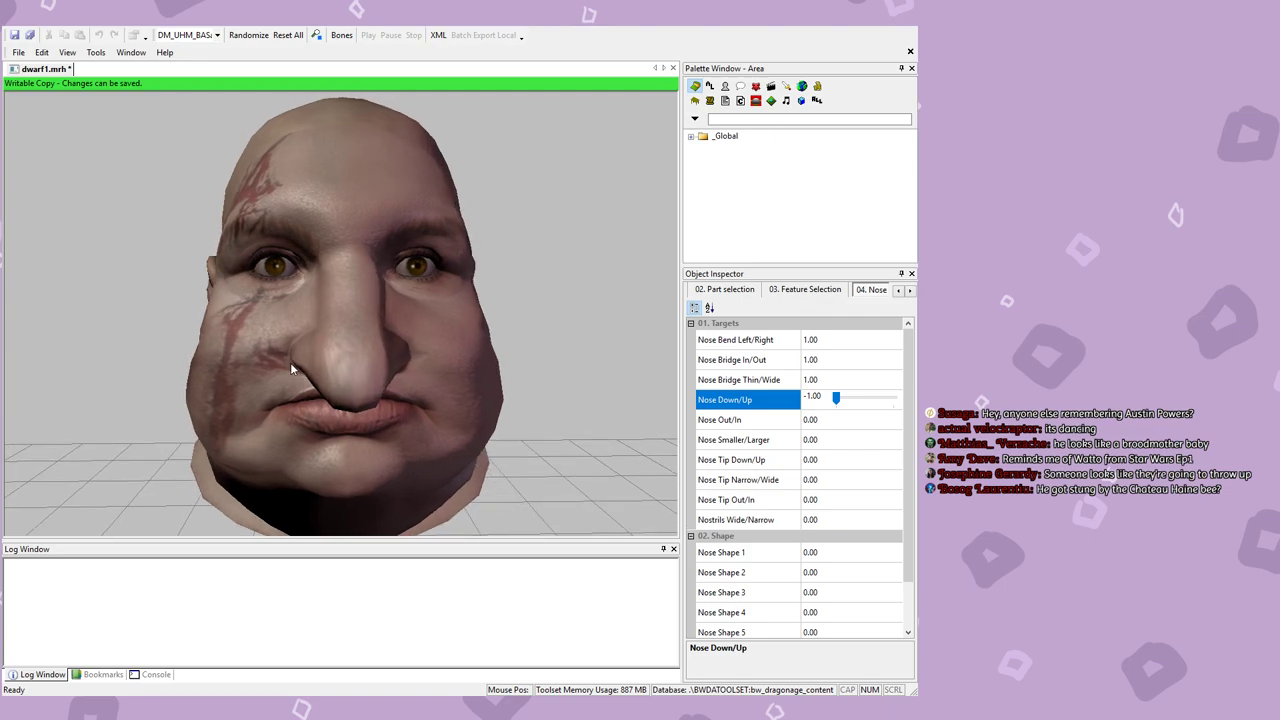
Step: Compare both extremes of Nose Out/In in profile and set it to -1.00
click(856, 427)
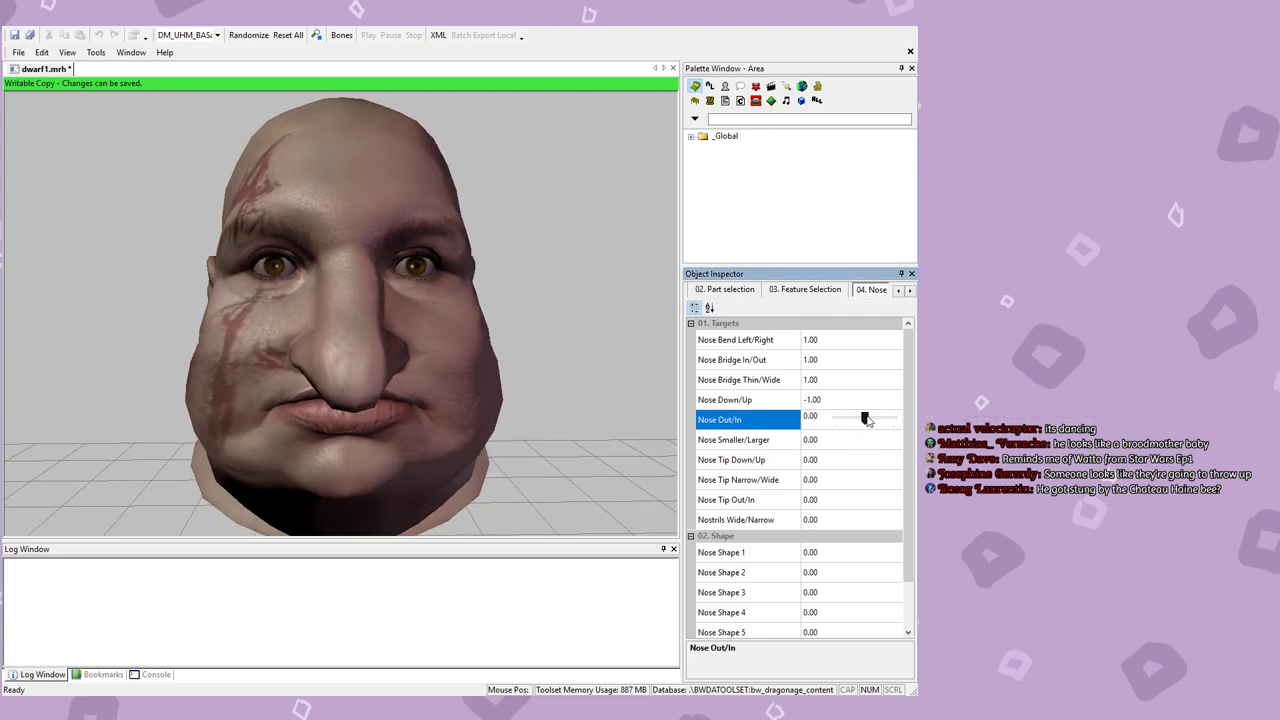
drag(865, 419, 894, 419)
middle_drag(298, 420, 446, 408)
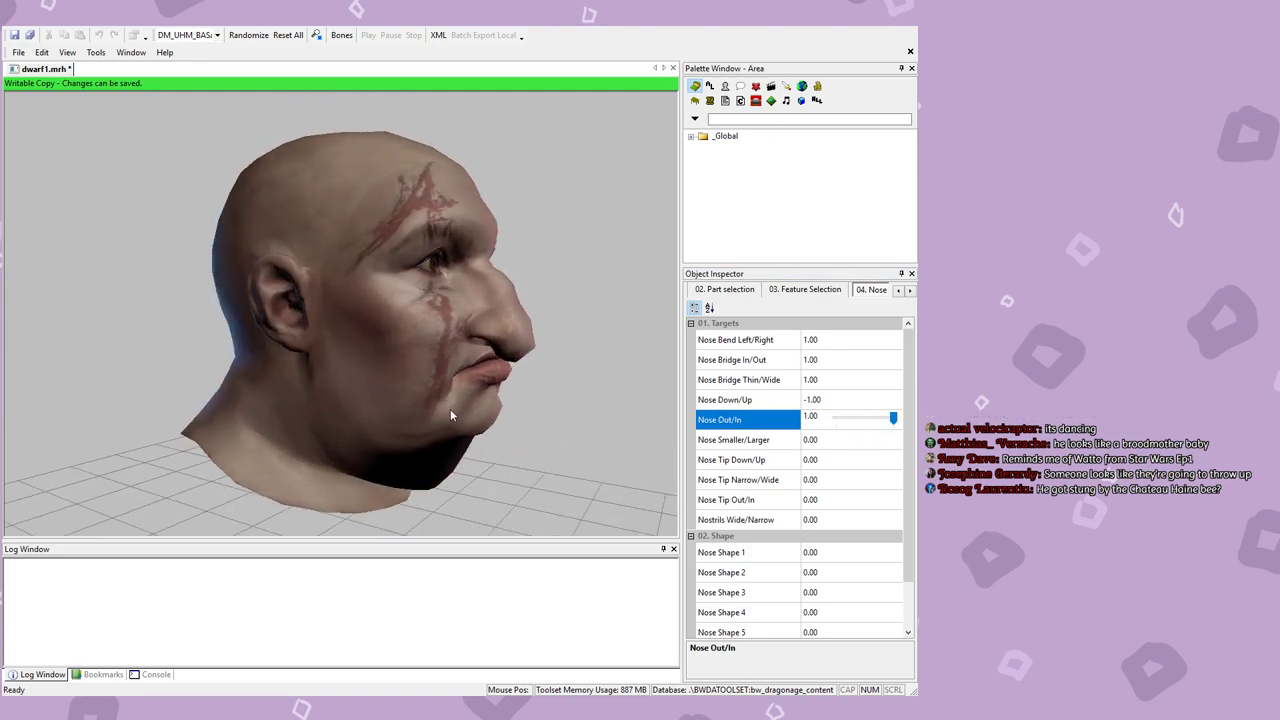
drag(894, 419, 769, 427)
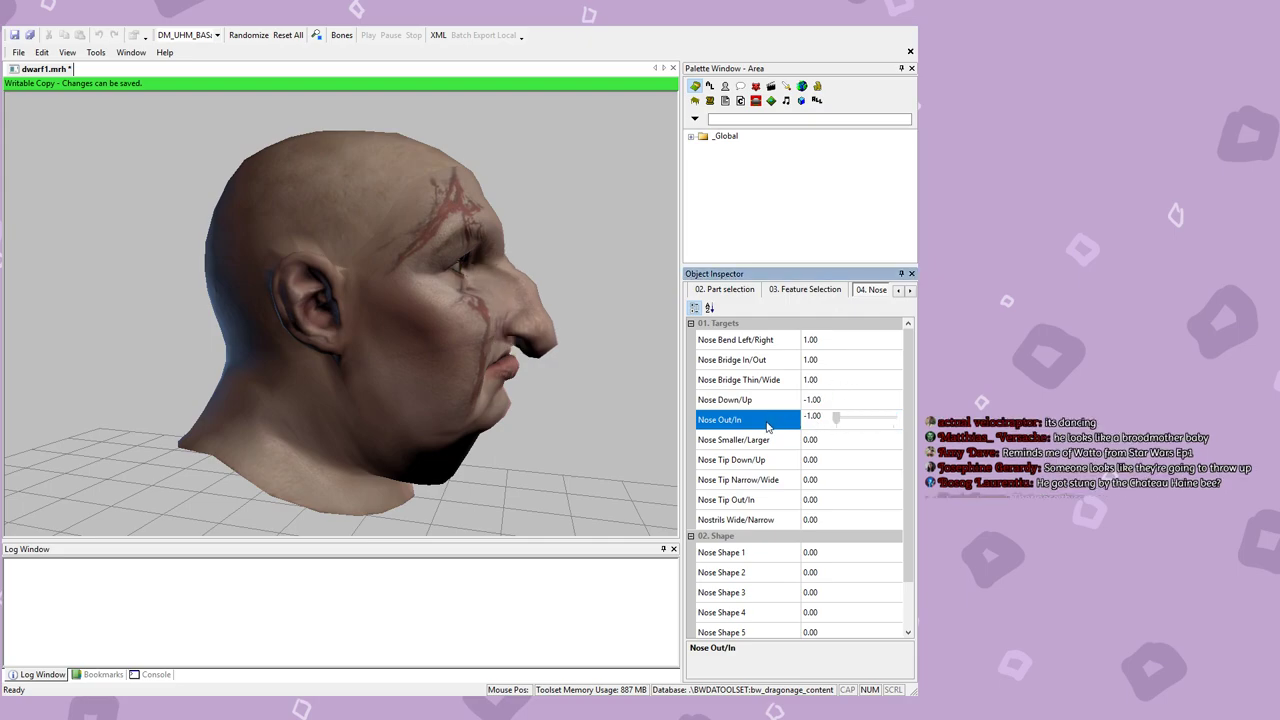
middle_drag(503, 365, 294, 359)
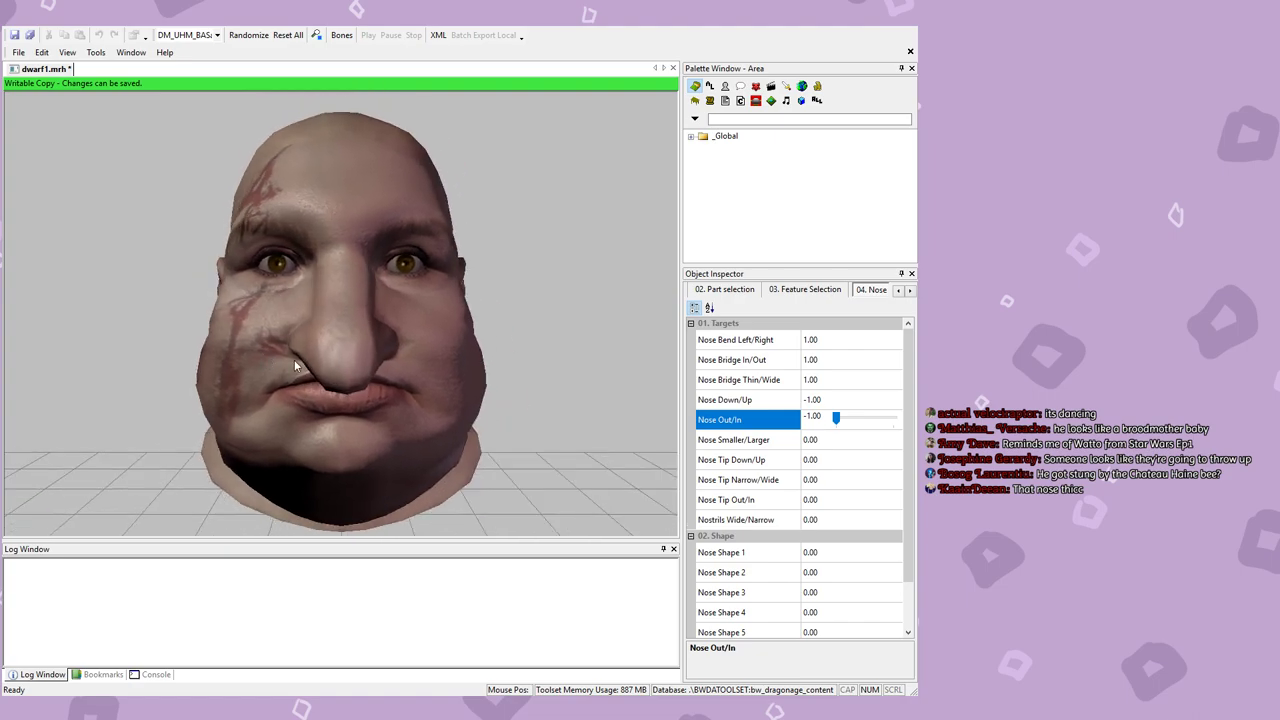
Step: Set Nose Smaller/Larger to 1.00
click(838, 441)
drag(869, 447, 894, 444)
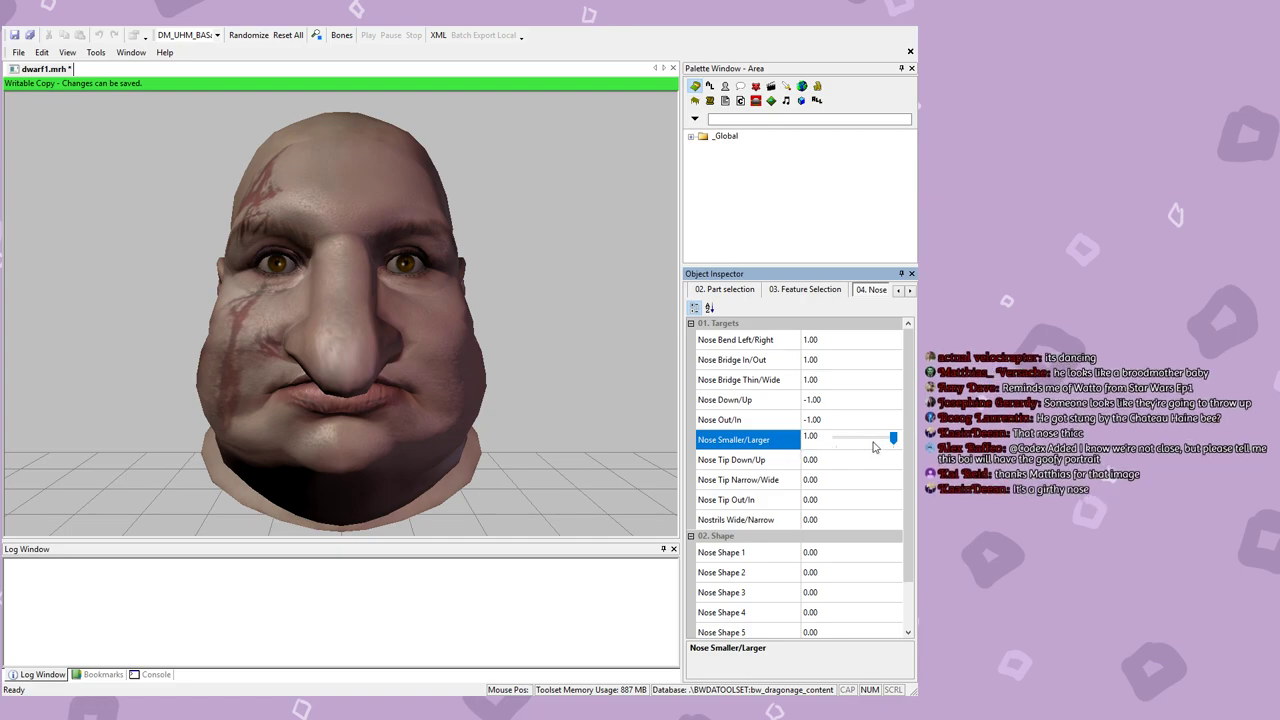
mouse_move(895, 444)
mouse_down()
mouse_move(826, 451)
mouse_move(895, 444)
mouse_up()
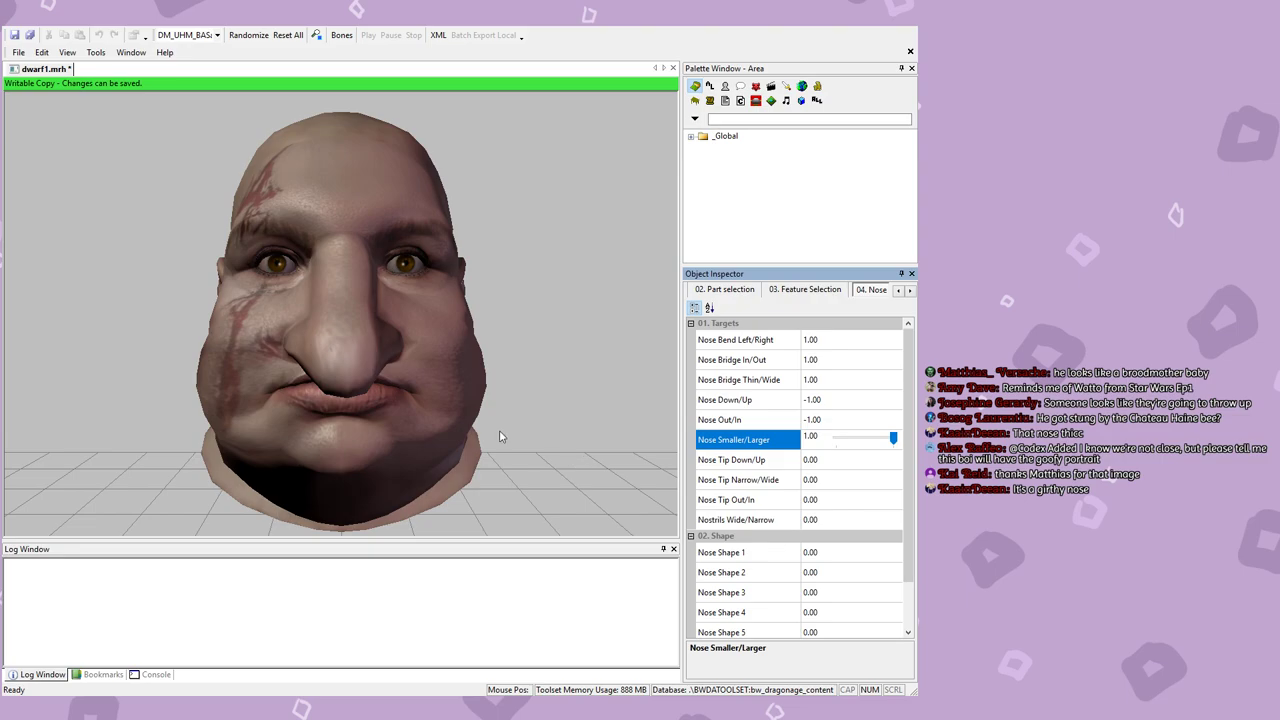
mouse_move(491, 418)
mouse_down()
mouse_move(674, 421)
mouse_move(487, 423)
mouse_up()
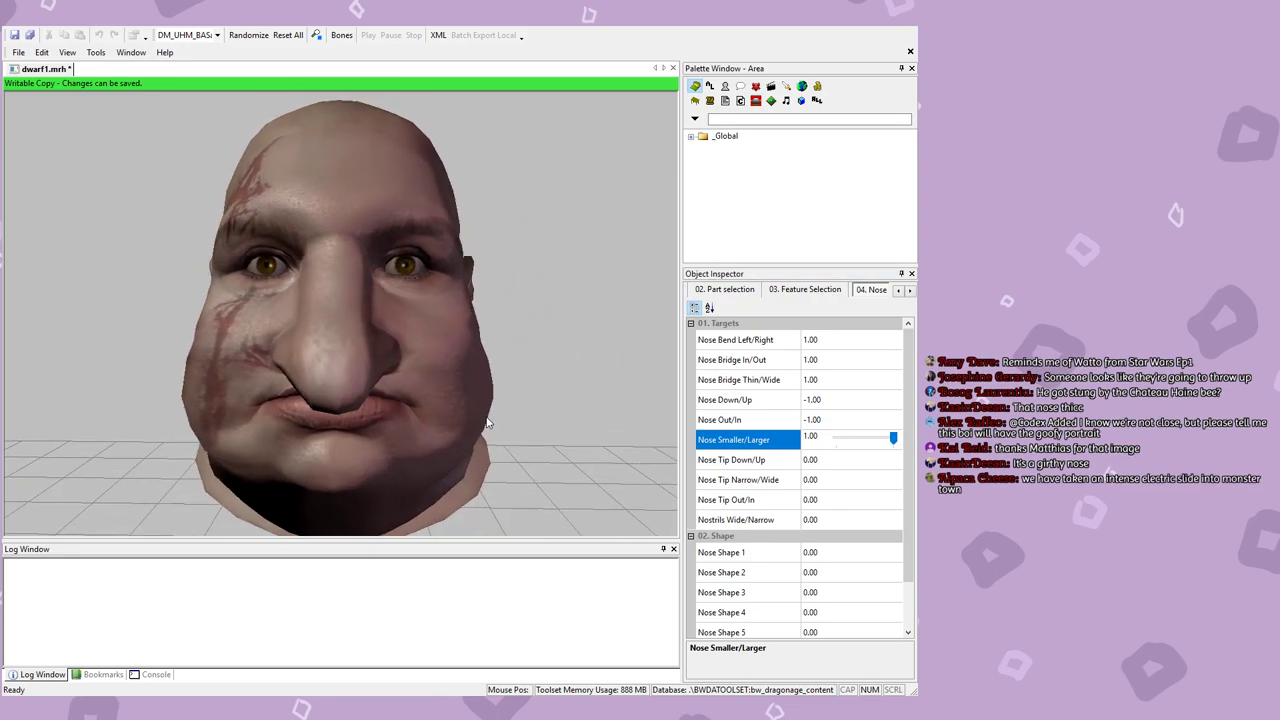
Step: Try Nose Tip Down/Up at 1.00, then set it to -1.00
click(822, 461)
drag(863, 462, 893, 457)
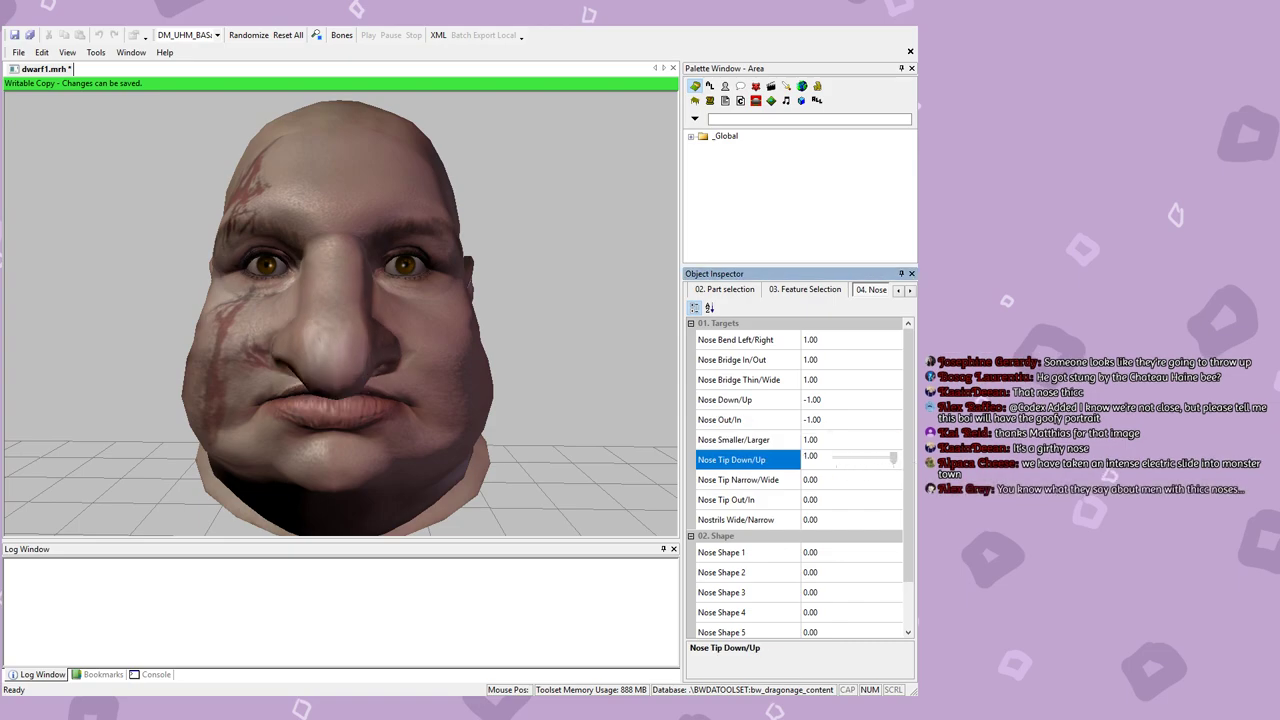
drag(553, 446, 610, 440)
drag(905, 460, 781, 466)
drag(498, 421, 303, 418)
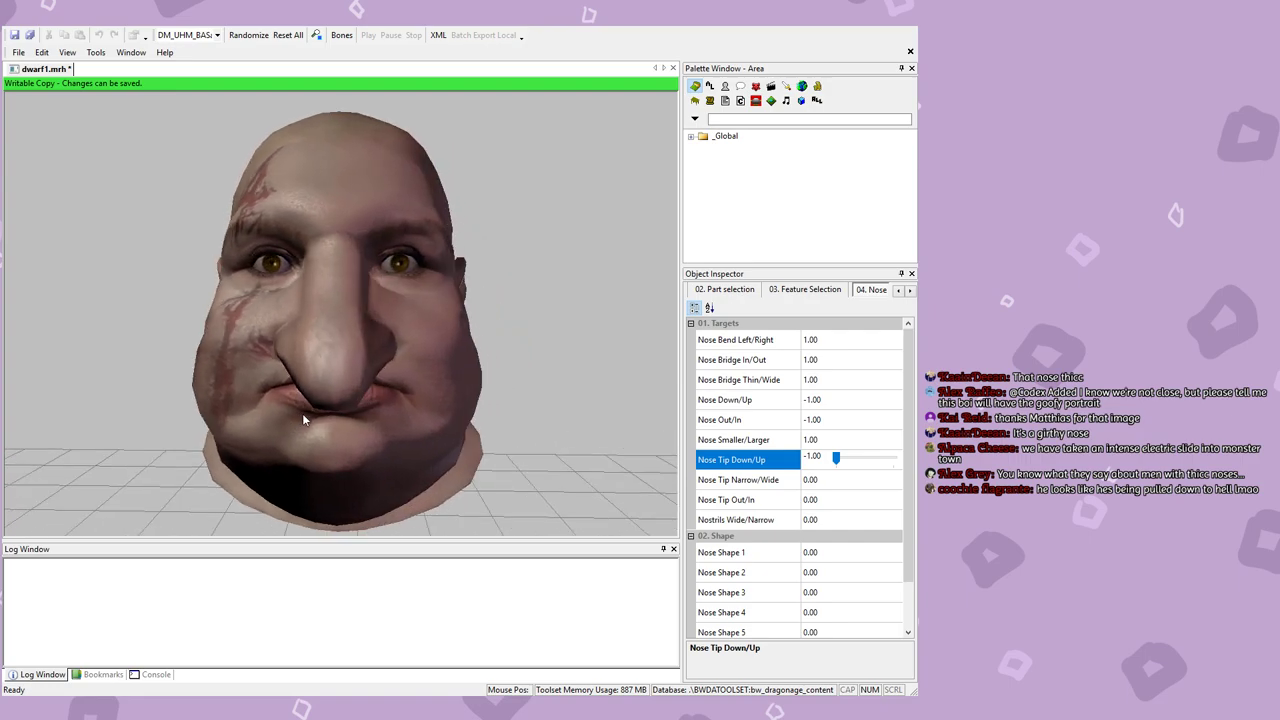
Step: Set Nose Tip Narrow/Wide to 1.00
click(852, 486)
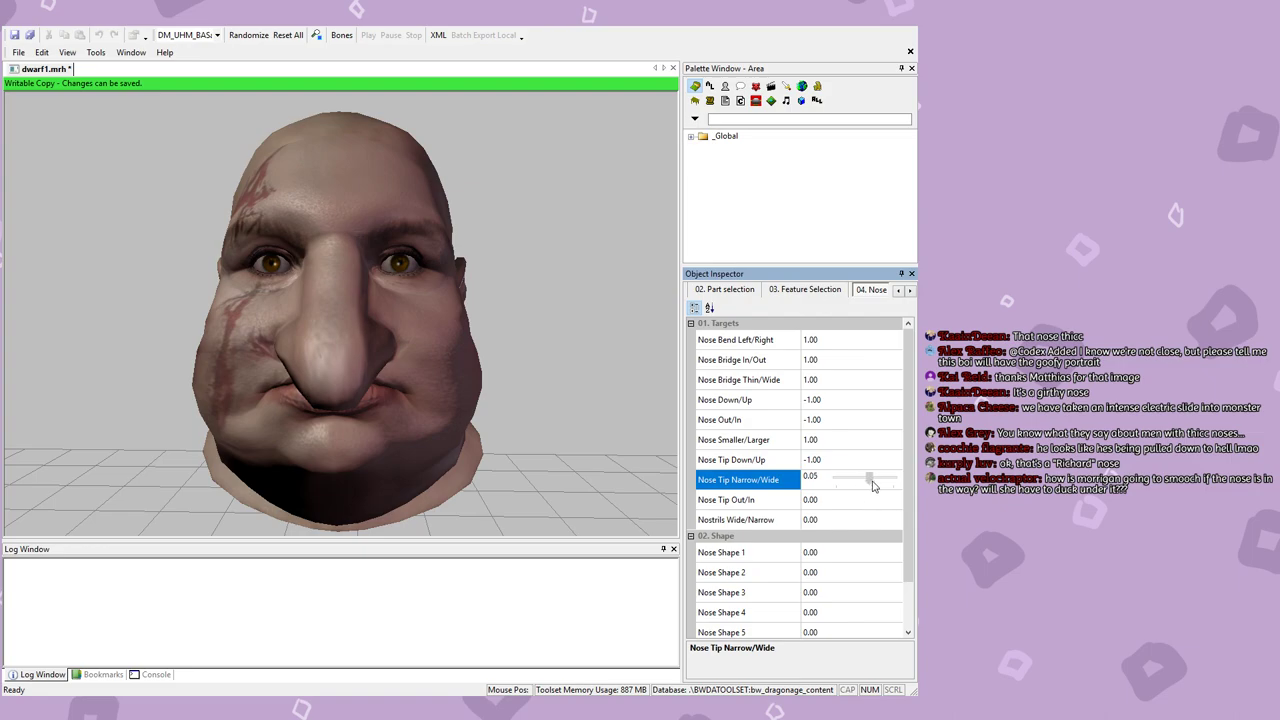
drag(872, 486, 906, 486)
drag(410, 454, 435, 448)
Step: Compare both extremes of Nose Tip Out/In in profile and set it to -1.00
click(838, 505)
drag(865, 503, 893, 498)
drag(430, 465, 600, 476)
drag(897, 505, 793, 510)
drag(485, 456, 291, 449)
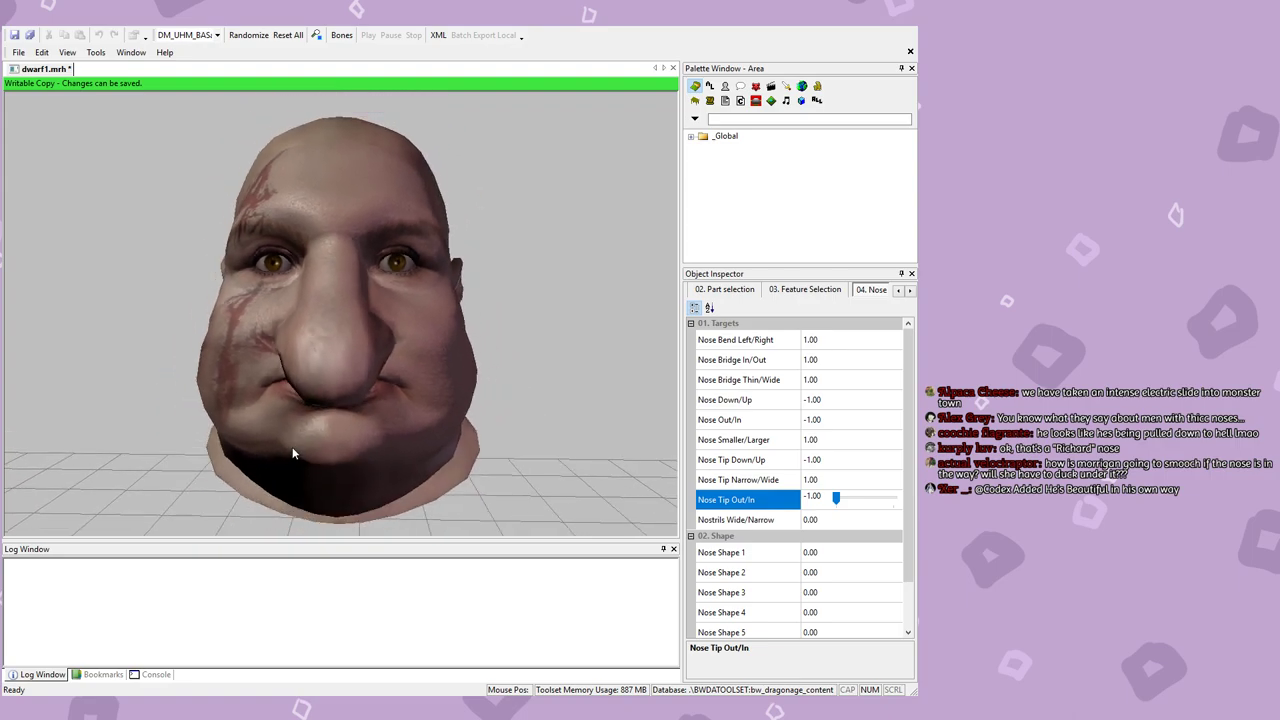
Step: Set Nostrils Wide/Narrow to -1.00 and view the nose from the front
click(862, 518)
drag(876, 519, 772, 524)
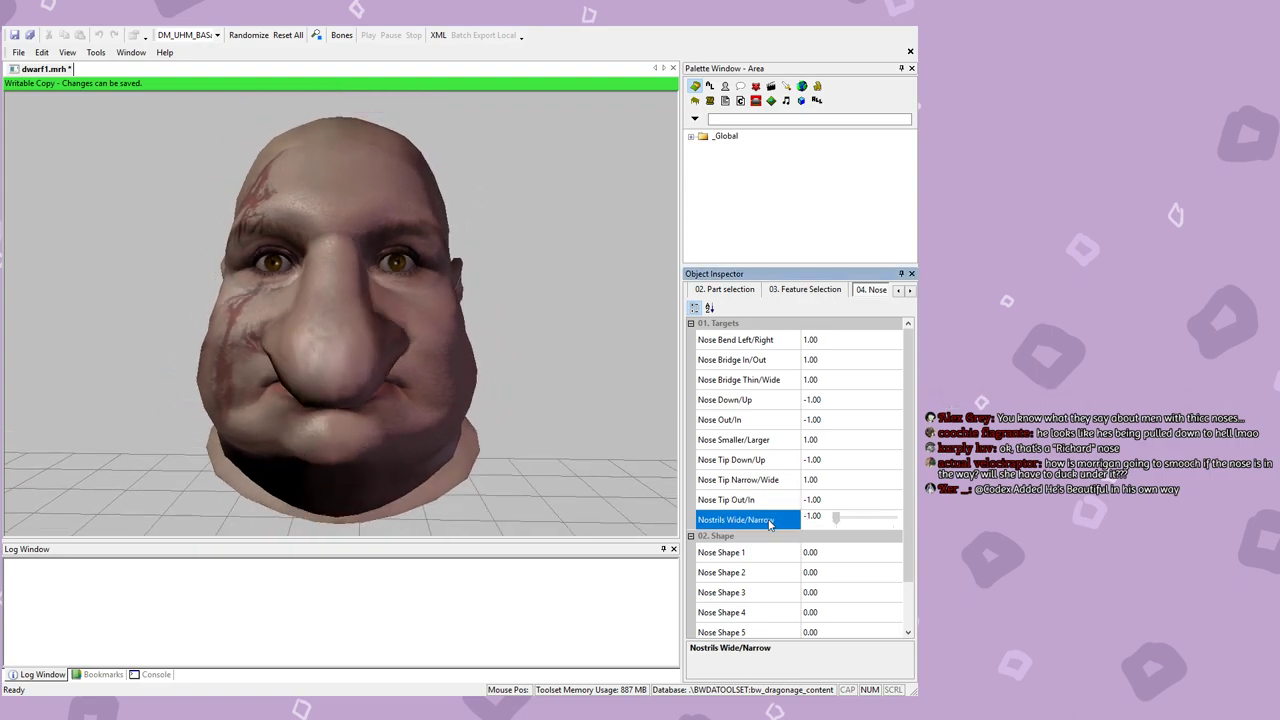
drag(644, 507, 430, 480)
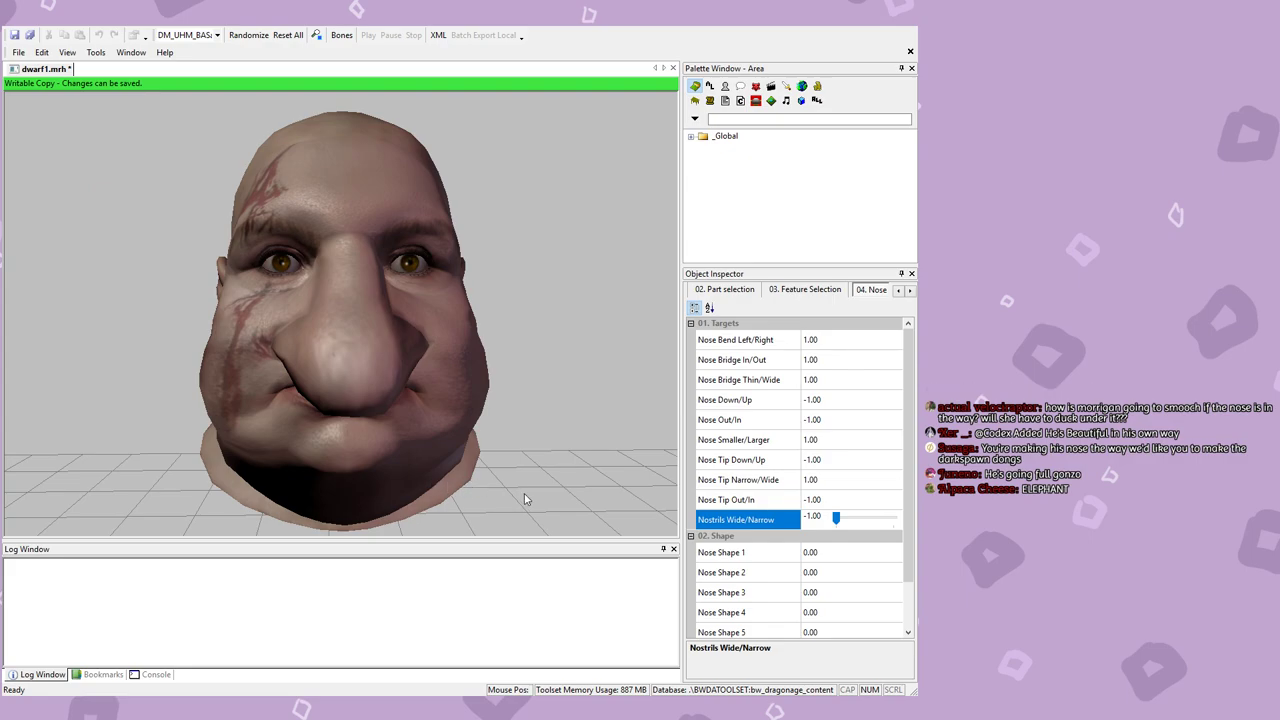
Step: Try out Nose Shapes 1 to 3, comparing their effect on the nose in profile
scroll(826, 540, down, 1)
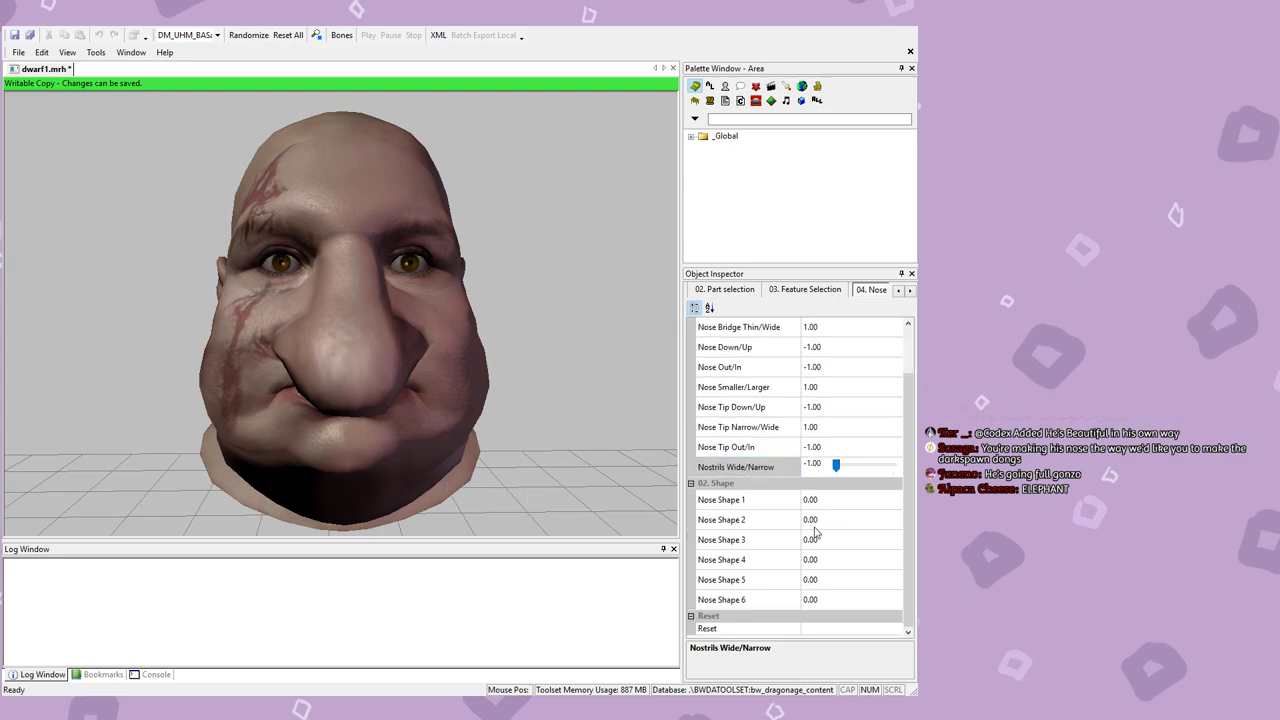
click(855, 501)
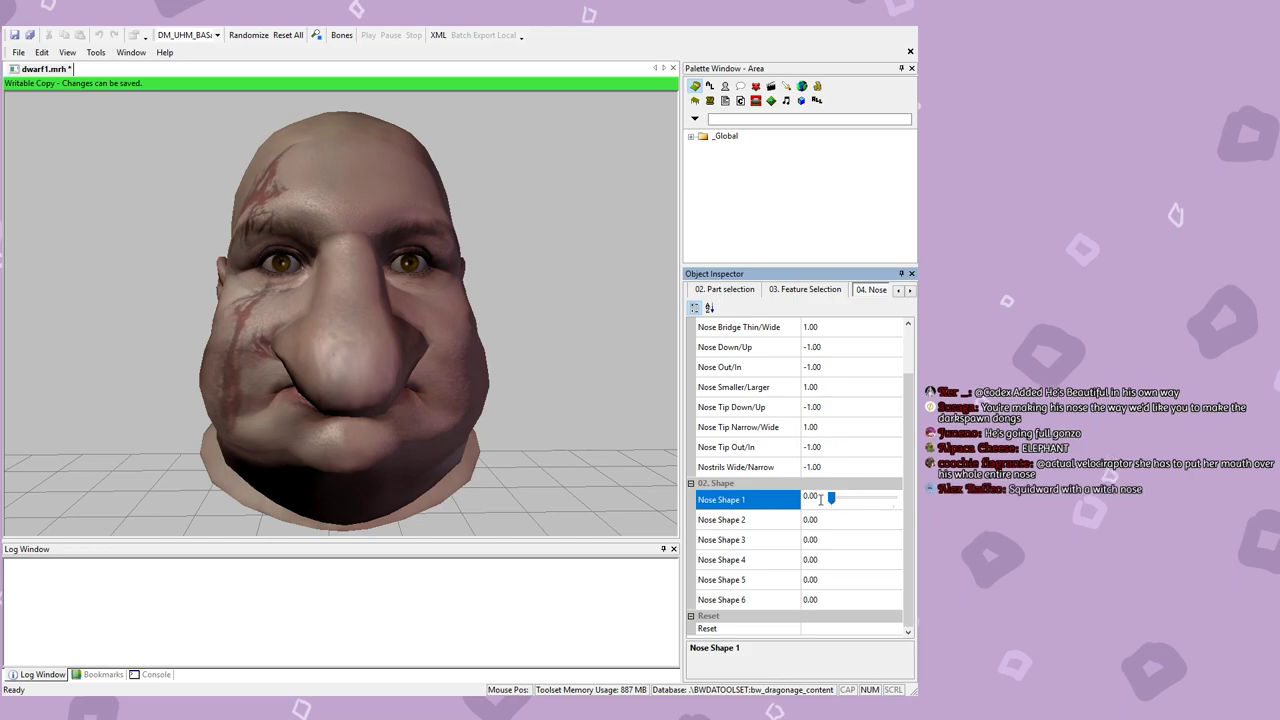
drag(843, 501, 912, 503)
middle_drag(390, 448, 600, 441)
drag(893, 499, 822, 537)
click(845, 522)
click(840, 540)
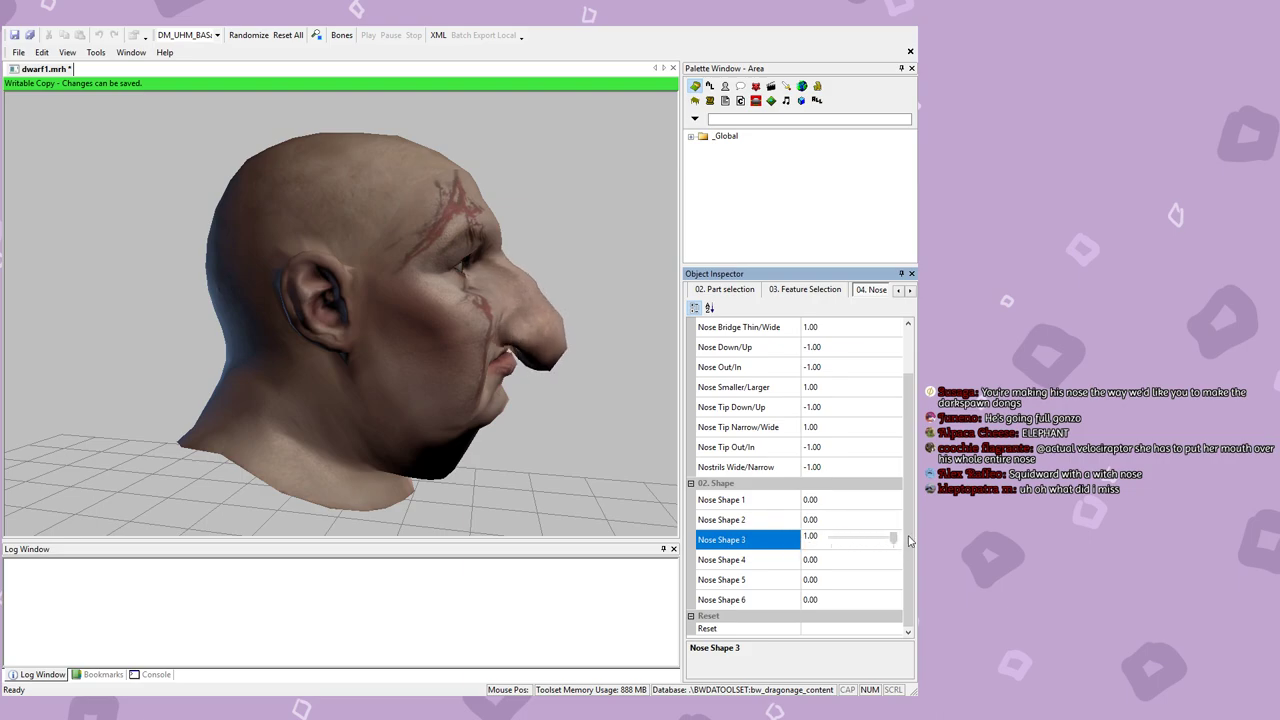
Step: Try out Nose Shapes 4, 5 and 6 in profile and return them to 0.00
click(858, 562)
drag(833, 562, 900, 580)
click(833, 580)
middle_drag(586, 492, 586, 465)
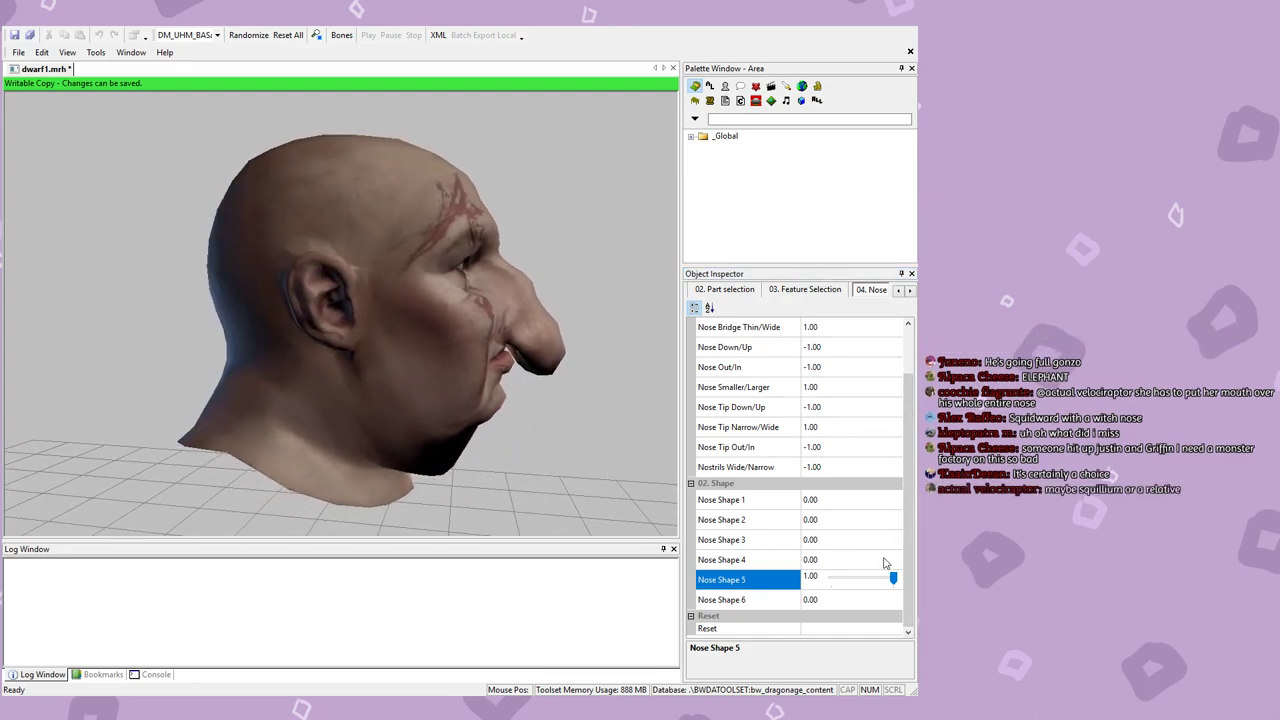
drag(893, 578, 764, 580)
click(833, 598)
click(849, 580)
Step: Set Nose Shape 2 to 1.00 and save the head morph
click(829, 518)
drag(834, 518, 893, 518)
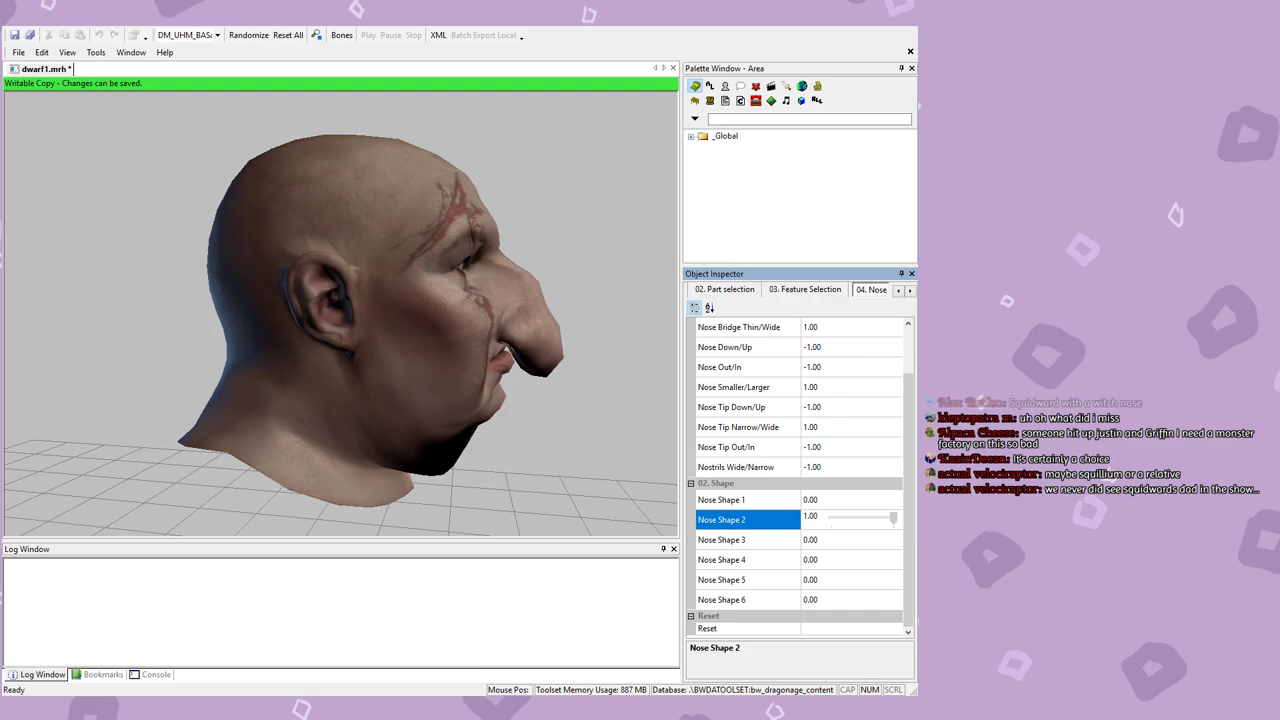
drag(580, 443, 364, 426)
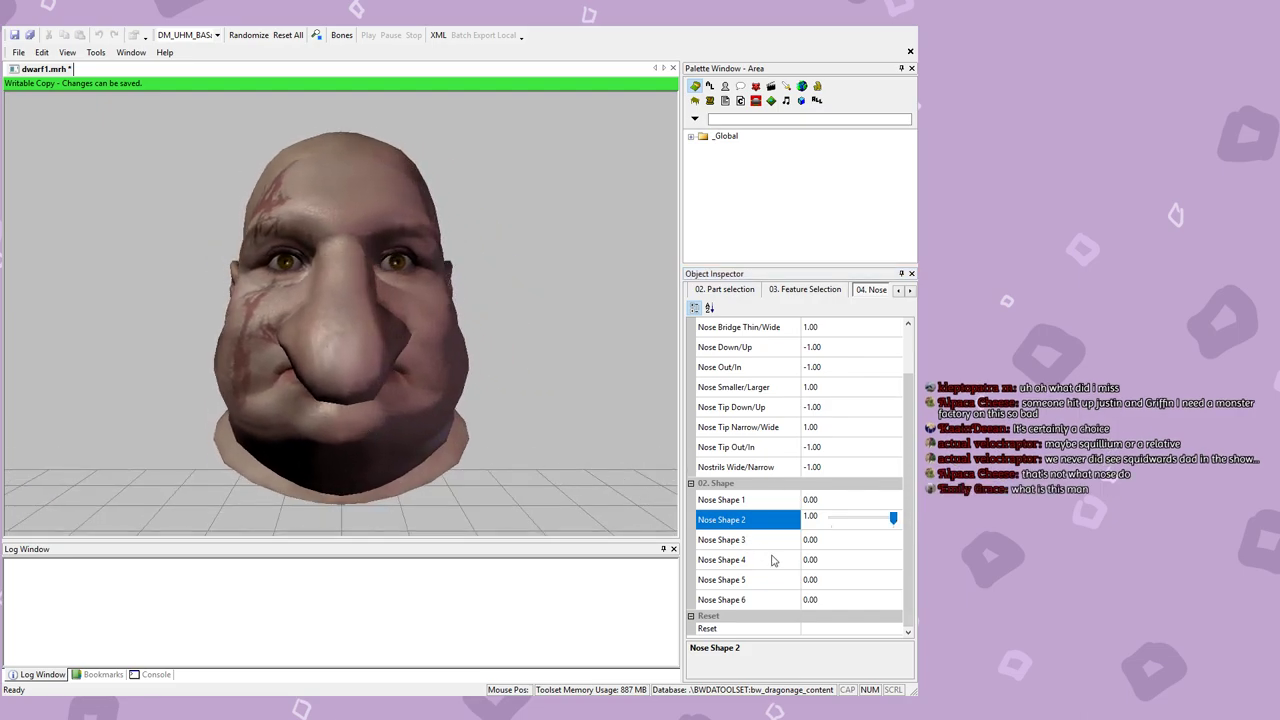
click(832, 588)
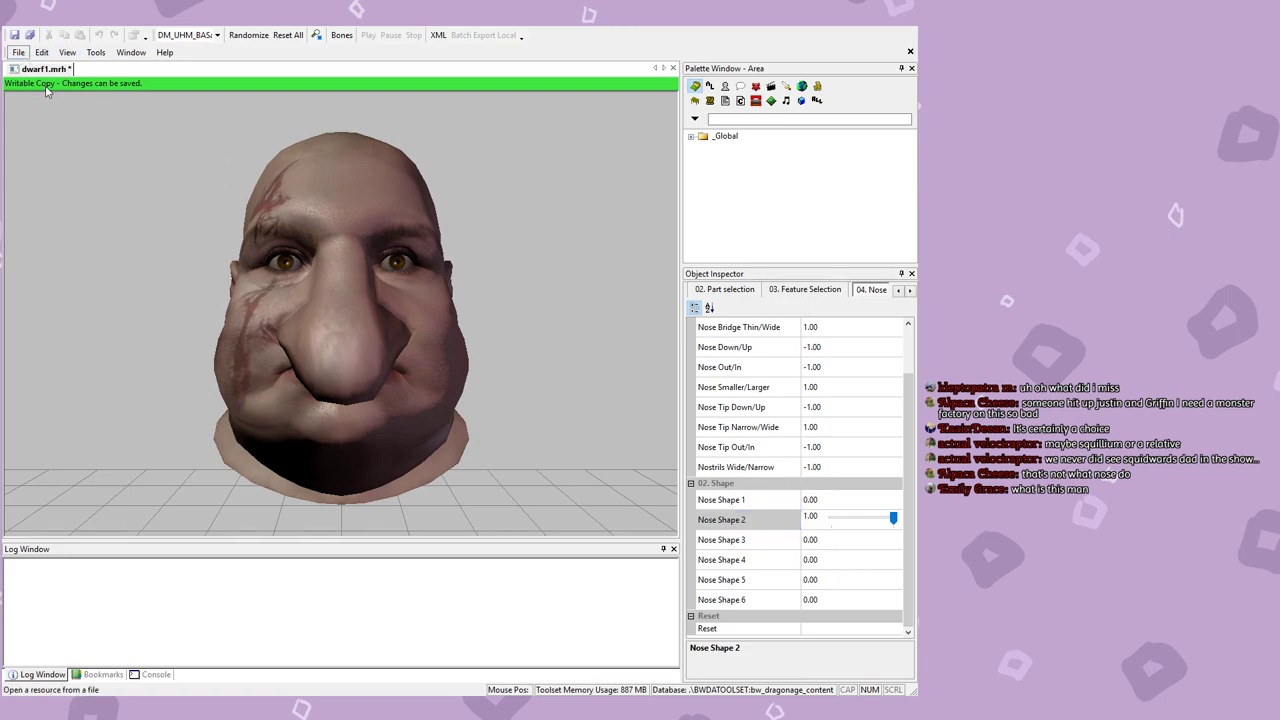
key(ctrl+s)
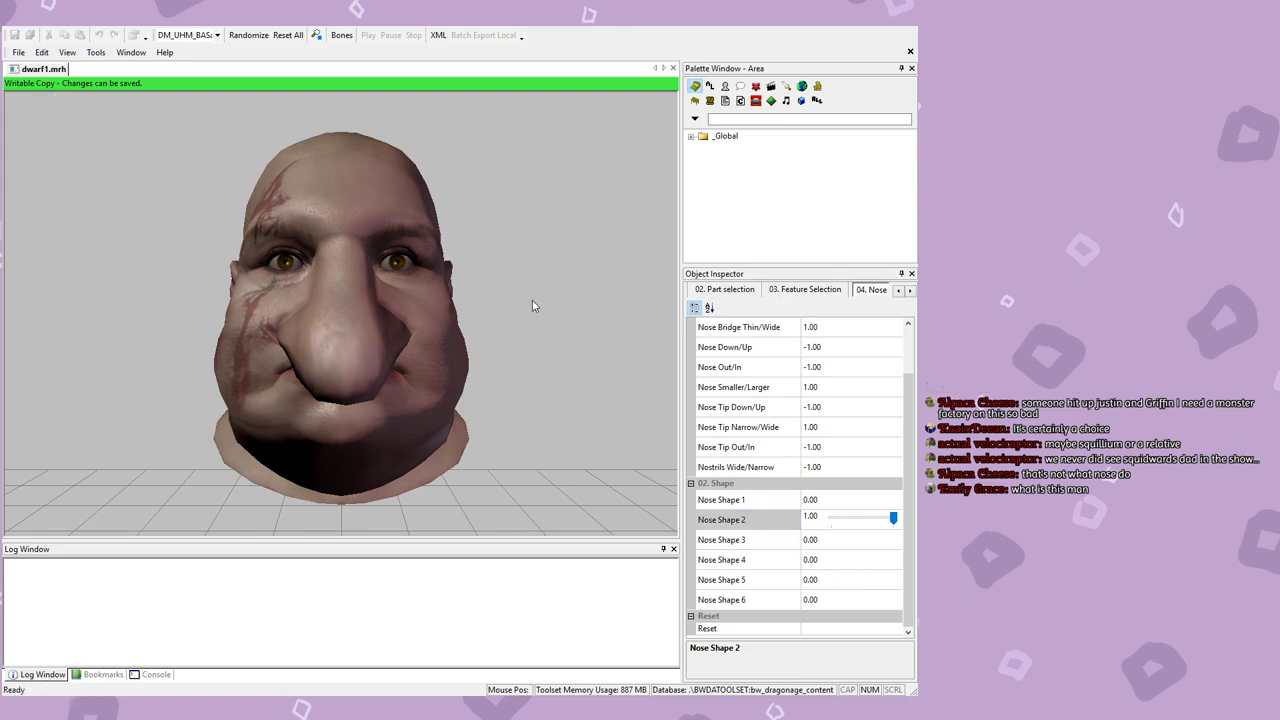
Step: Bring up the mouth targets and set Mouth Back/Forward to 1.00, checking the head in profile
click(829, 522)
click(909, 290)
click(909, 290)
click(755, 291)
mouse_move(418, 434)
middle_down()
mouse_move(612, 439)
mouse_move(468, 450)
mouse_move(423, 432)
middle_up()
click(838, 347)
drag(870, 340, 905, 340)
middle_drag(220, 365, 470, 358)
mouse_move(905, 339)
mouse_down()
mouse_move(797, 342)
mouse_move(905, 339)
mouse_move(905, 357)
mouse_up()
Step: Set Mouth Corner Down/Up to 1.00 and view the face from the front
click(851, 375)
click(858, 361)
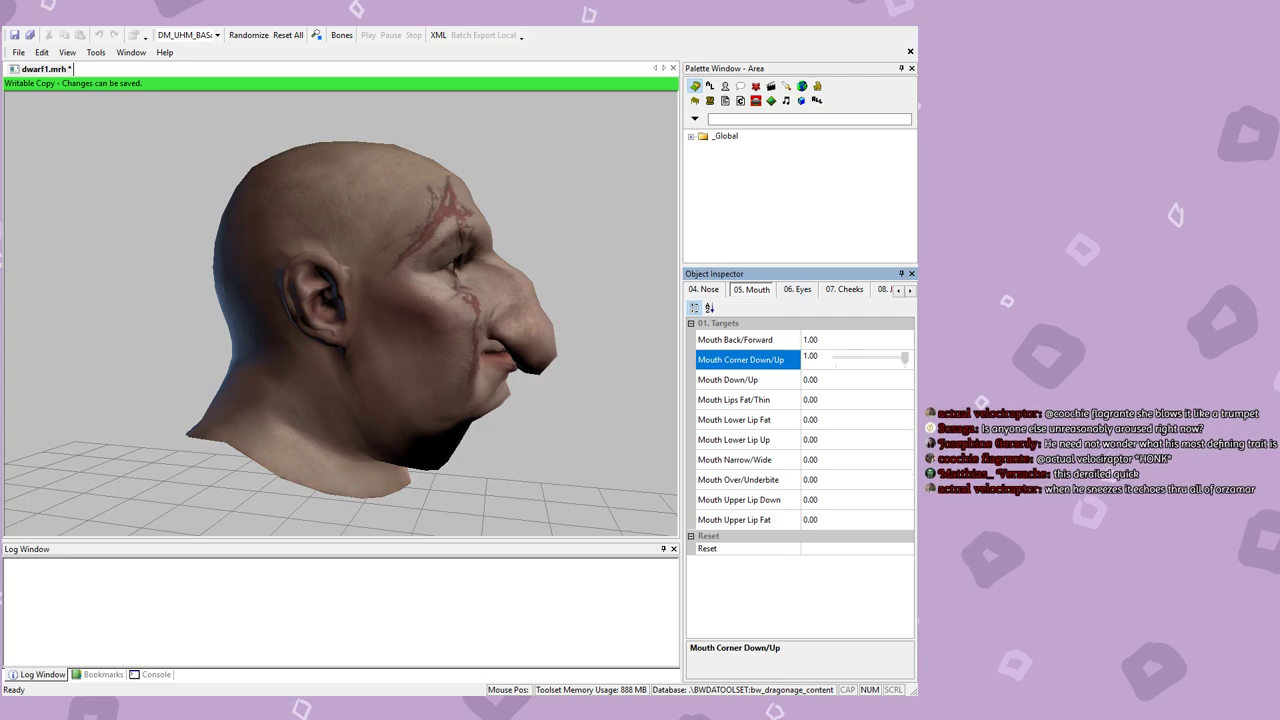
drag(573, 379, 335, 375)
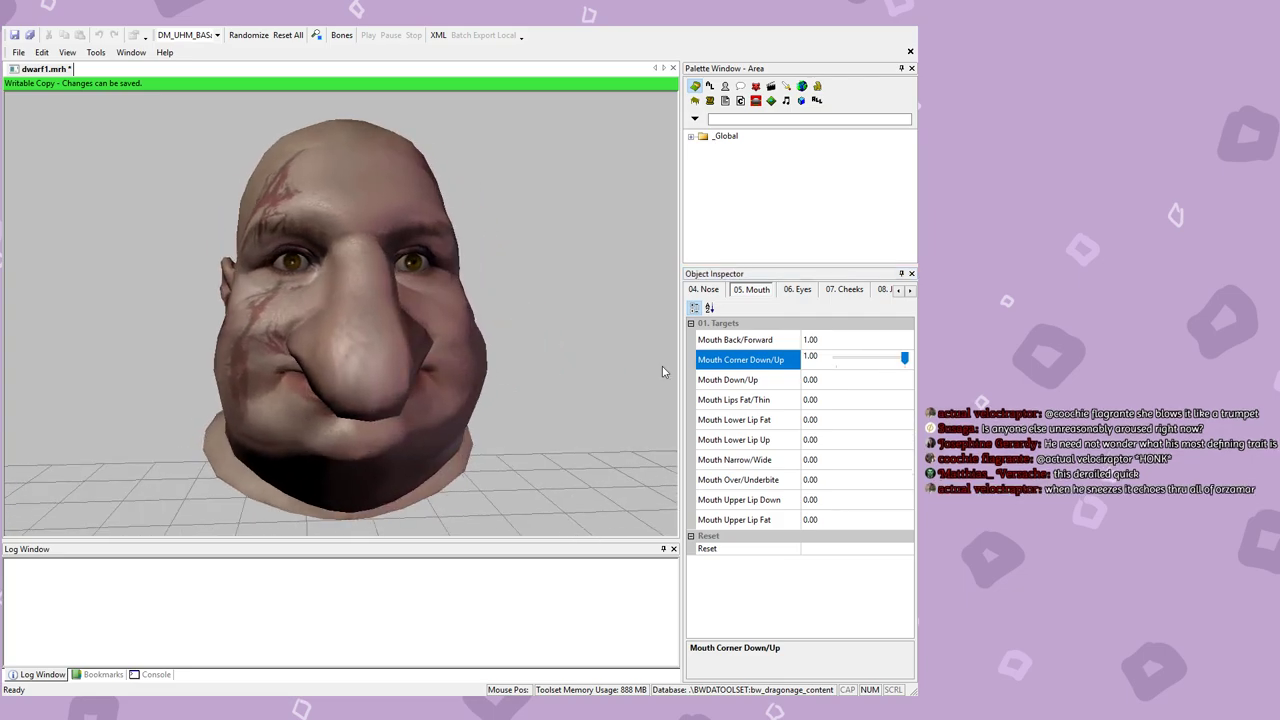
Step: Set Mouth Down/Up to 1.00 and Mouth Lips Fat/Thin to -1.00
mouse_move(904, 357)
mouse_down()
mouse_move(779, 365)
mouse_move(900, 357)
mouse_up()
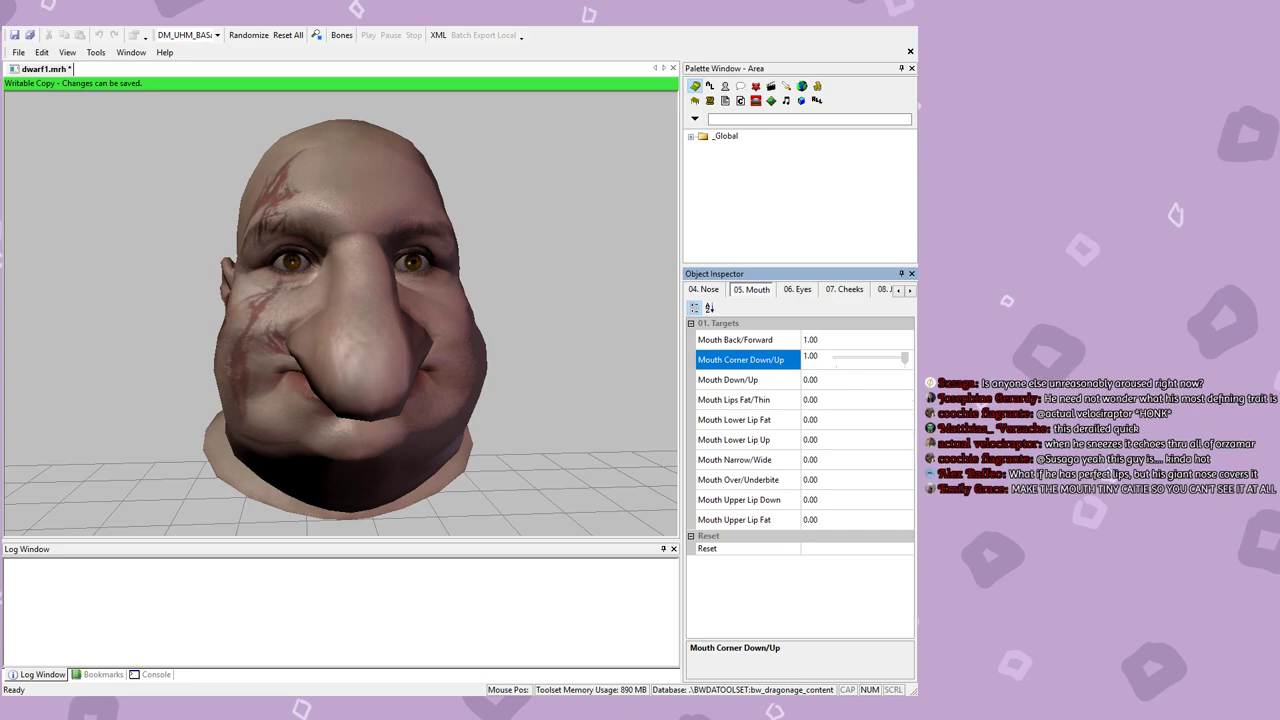
click(860, 386)
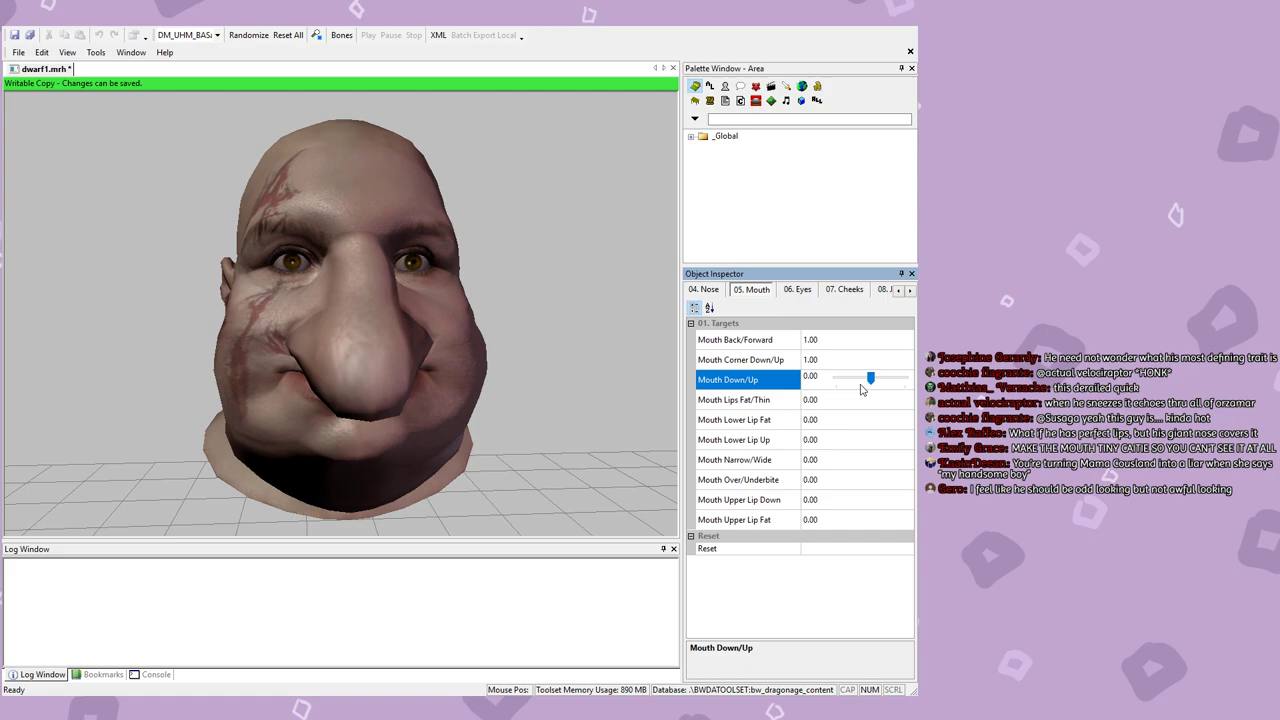
drag(874, 379, 910, 385)
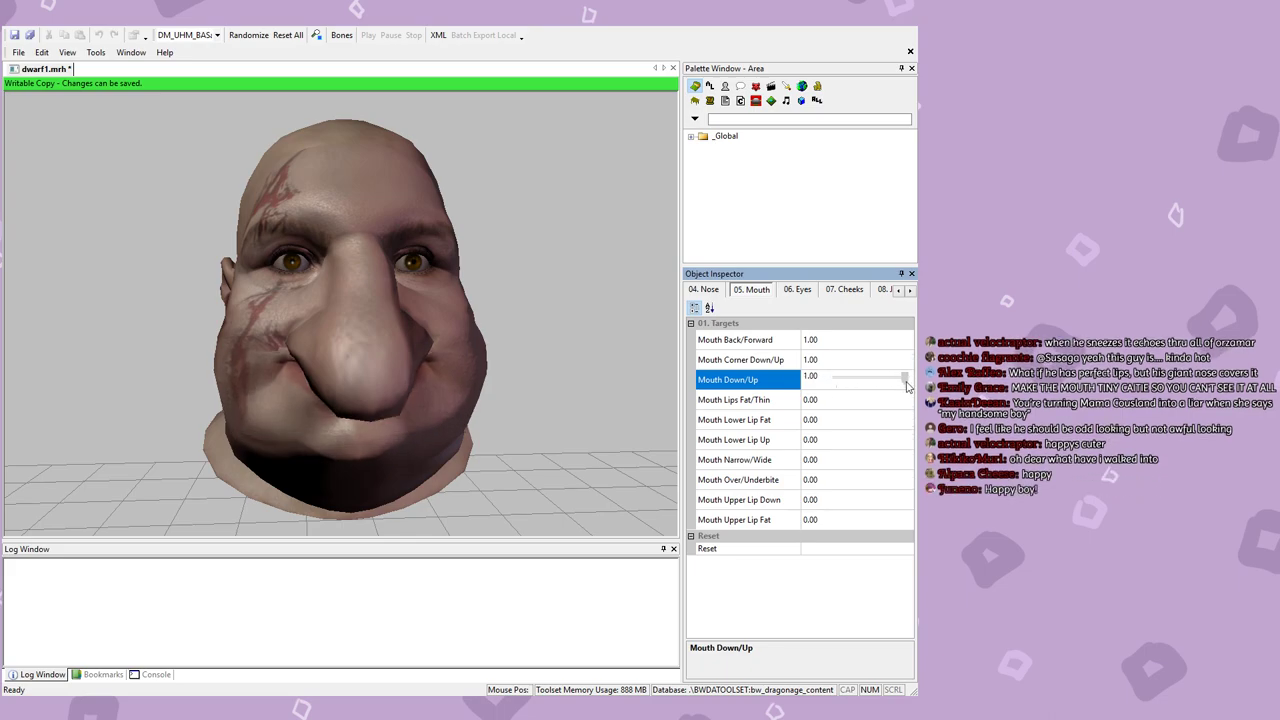
click(849, 406)
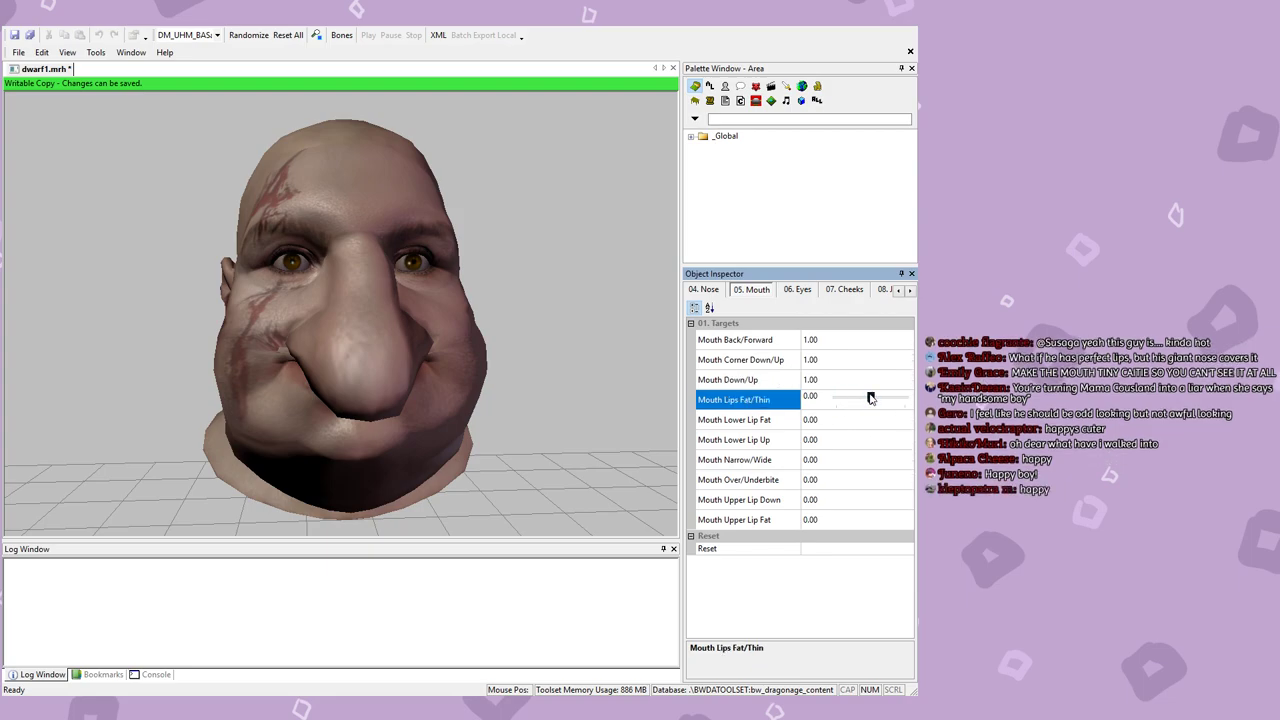
drag(911, 397, 797, 397)
mouse_move(450, 396)
middle_down()
mouse_move(642, 378)
mouse_move(455, 390)
middle_up()
Step: Set Mouth Lower Lip Fat to 1.00
click(825, 420)
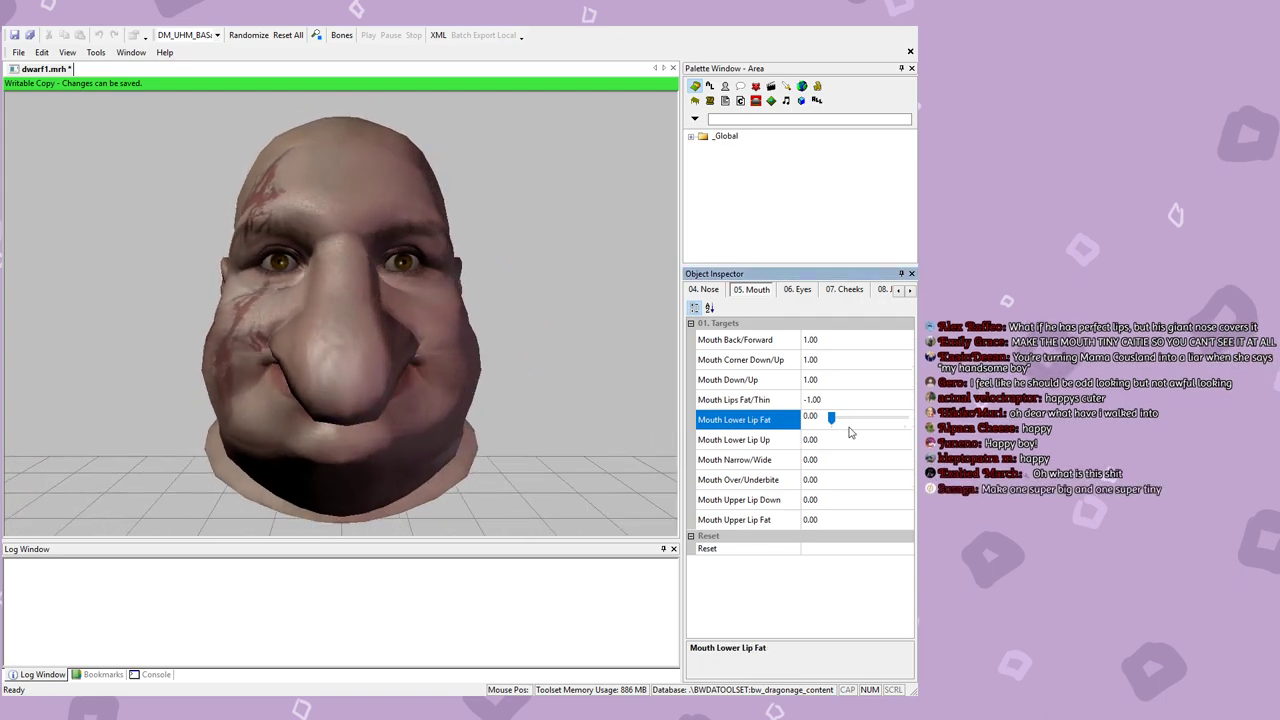
drag(840, 420, 914, 440)
click(843, 441)
Step: Try Mouth Narrow/Wide at -1.00 while viewing the face, and set it to 1.00
click(768, 459)
drag(835, 459, 804, 456)
middle_drag(405, 402, 433, 403)
drag(432, 402, 368, 376)
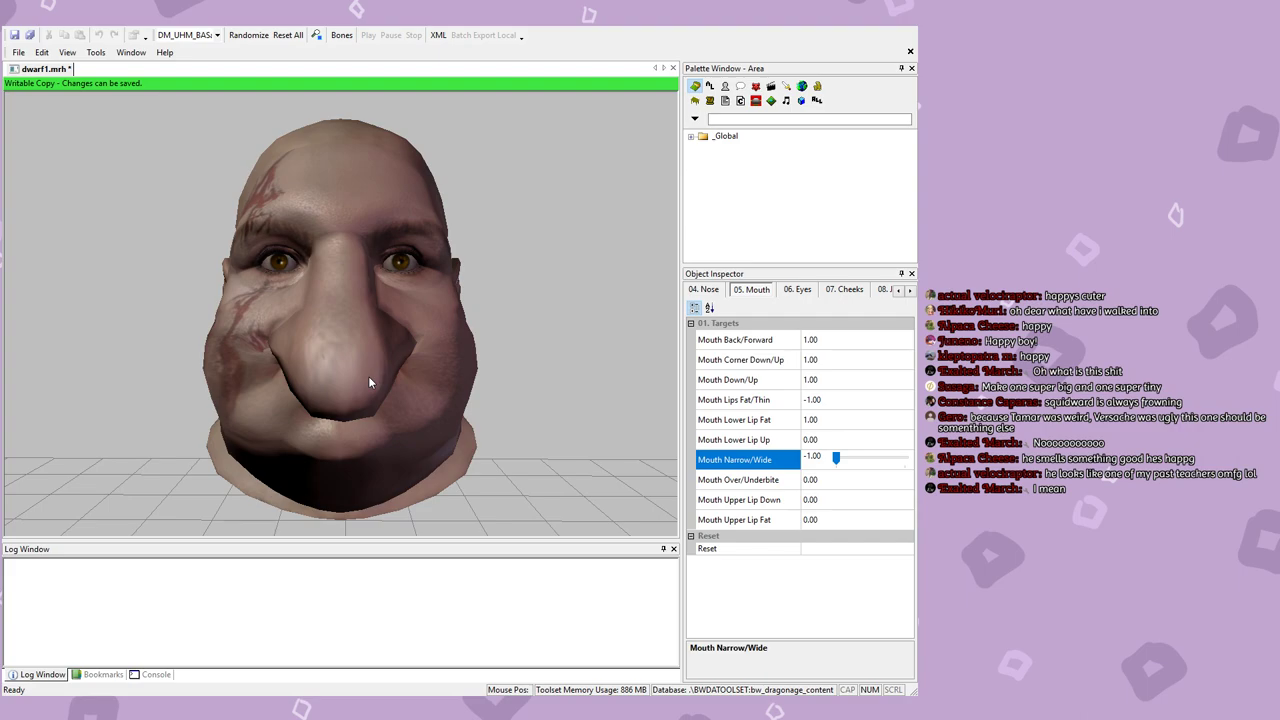
drag(838, 459, 905, 458)
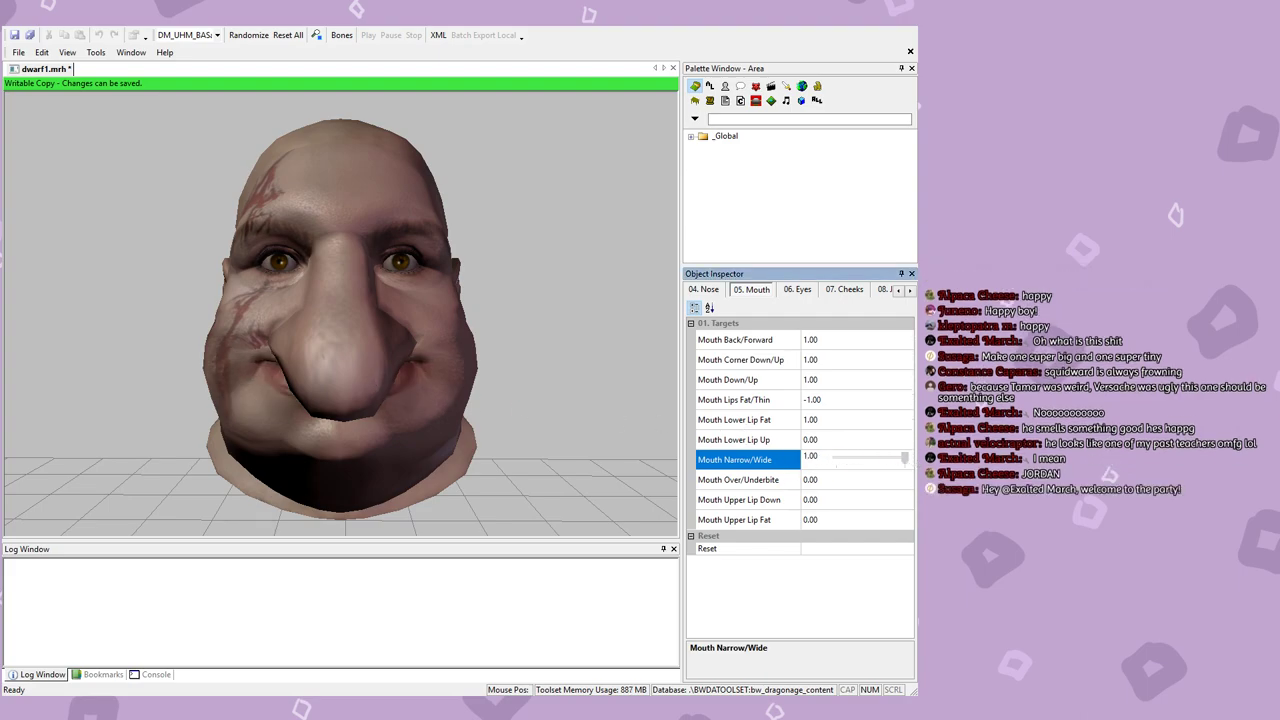
Step: Set Mouth Over/Underbite to 1.00 and check the head in profile
click(855, 483)
drag(871, 477, 907, 480)
drag(437, 443, 625, 440)
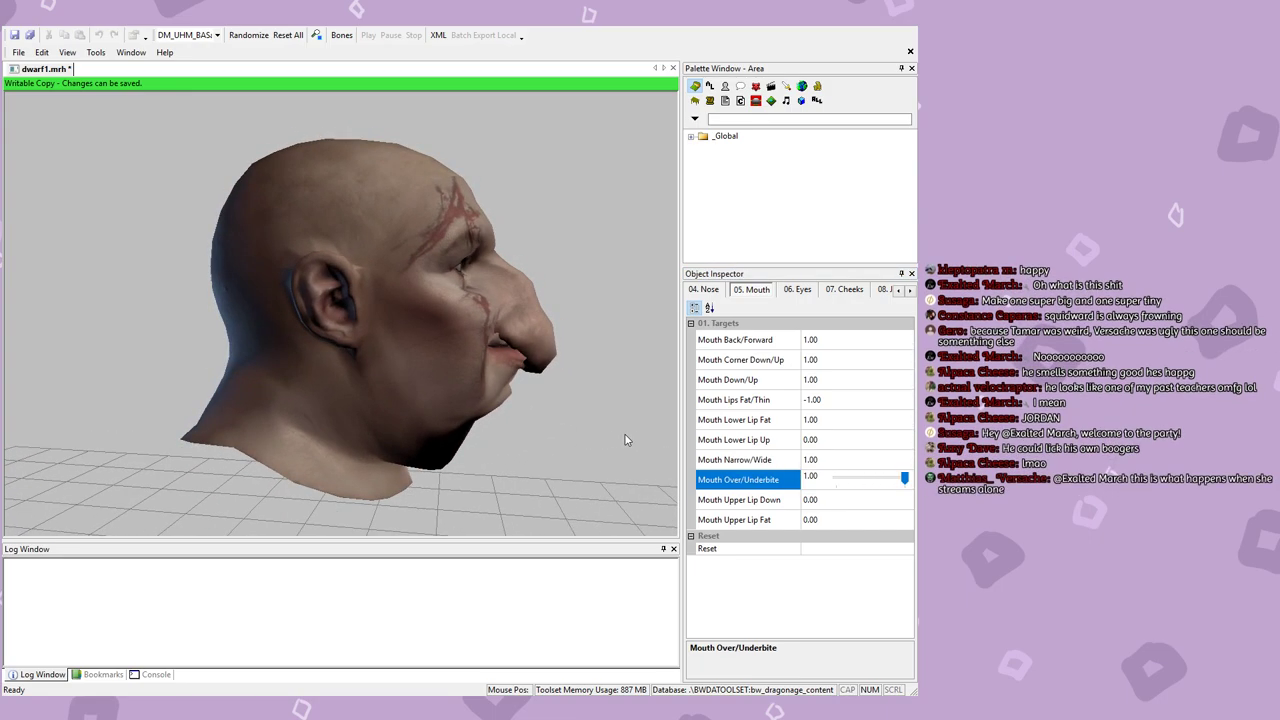
mouse_move(625, 440)
mouse_down()
mouse_move(424, 438)
mouse_move(603, 433)
mouse_up()
Step: Set Mouth Upper Lip Fat to 1.00, view the face from the front and save the head morph
click(857, 500)
drag(837, 502, 752, 500)
click(864, 520)
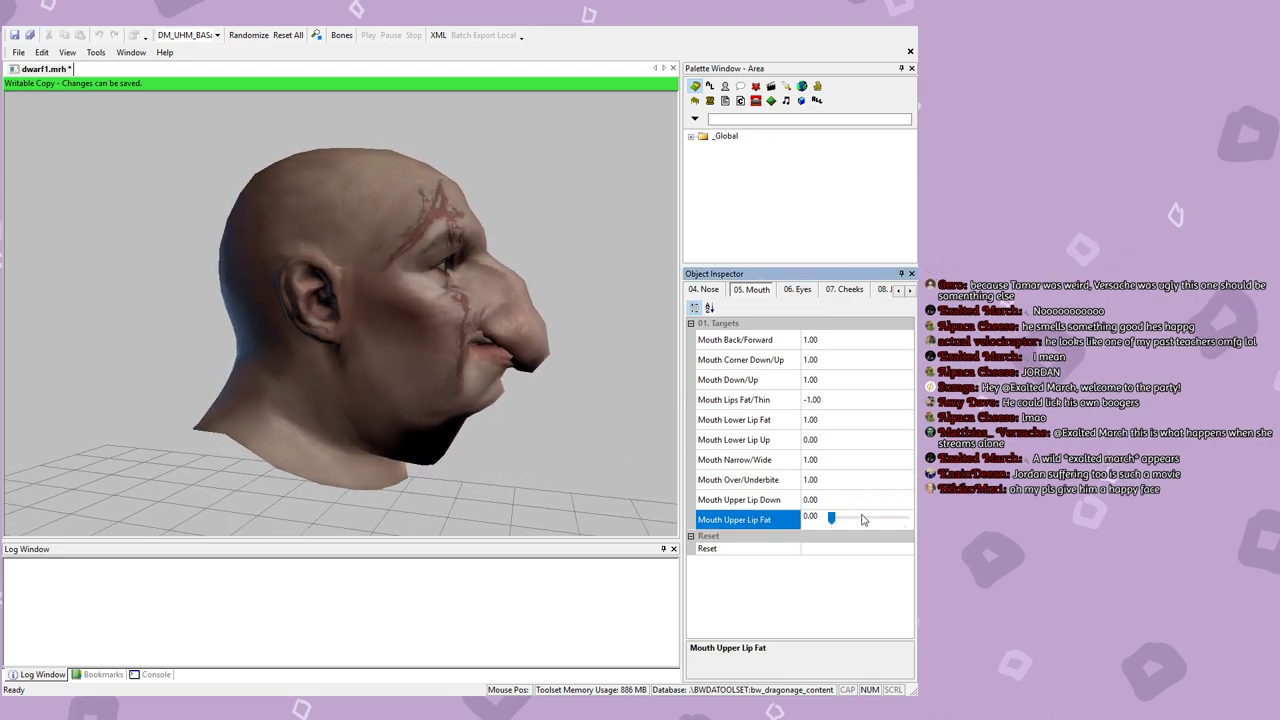
drag(831, 517, 913, 520)
drag(509, 434, 324, 434)
click(325, 440)
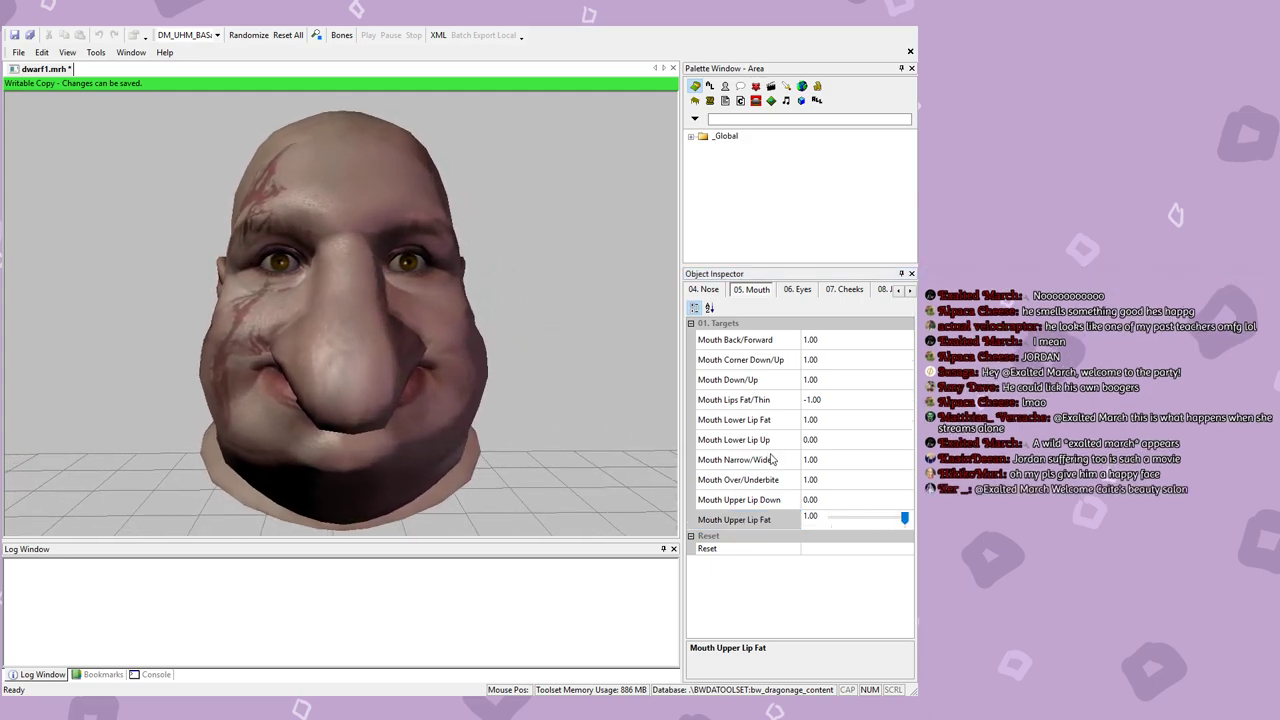
key(ctrl+s)
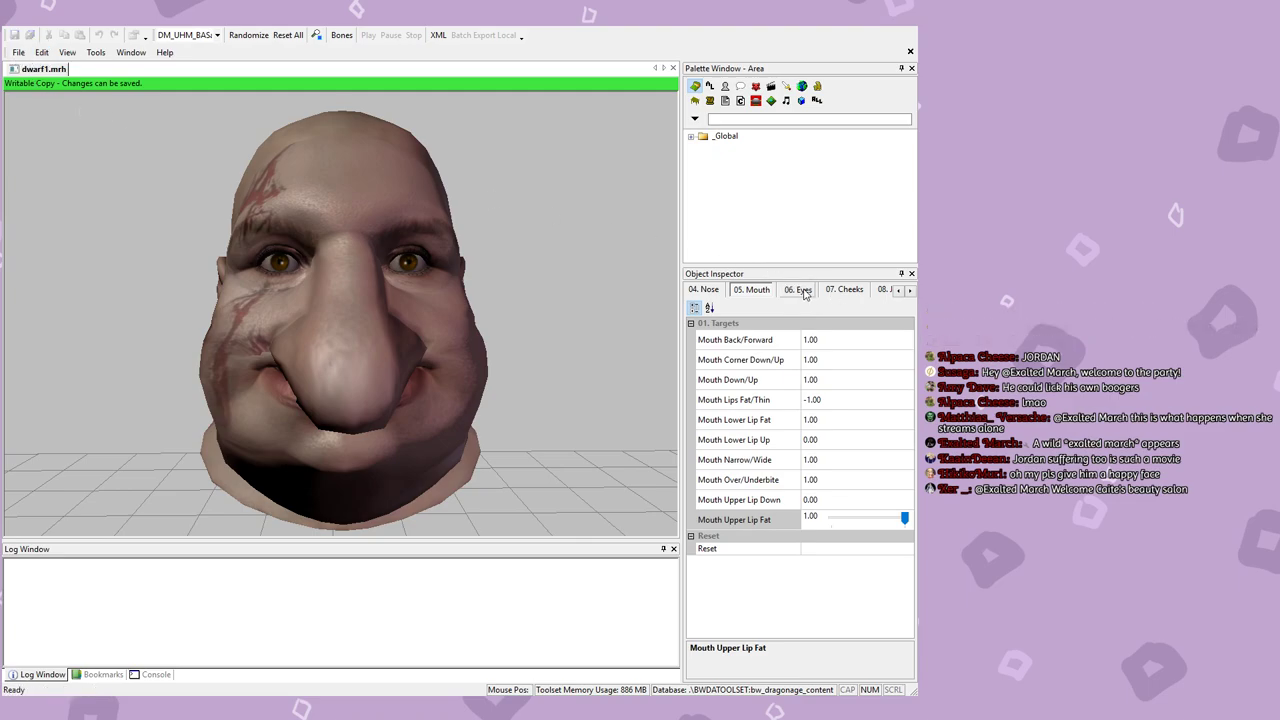
Step: Bring up the eye targets and set Eye Bags and Eye Brow Down/Up to 1.00
click(797, 289)
click(845, 345)
drag(835, 343, 905, 341)
click(866, 365)
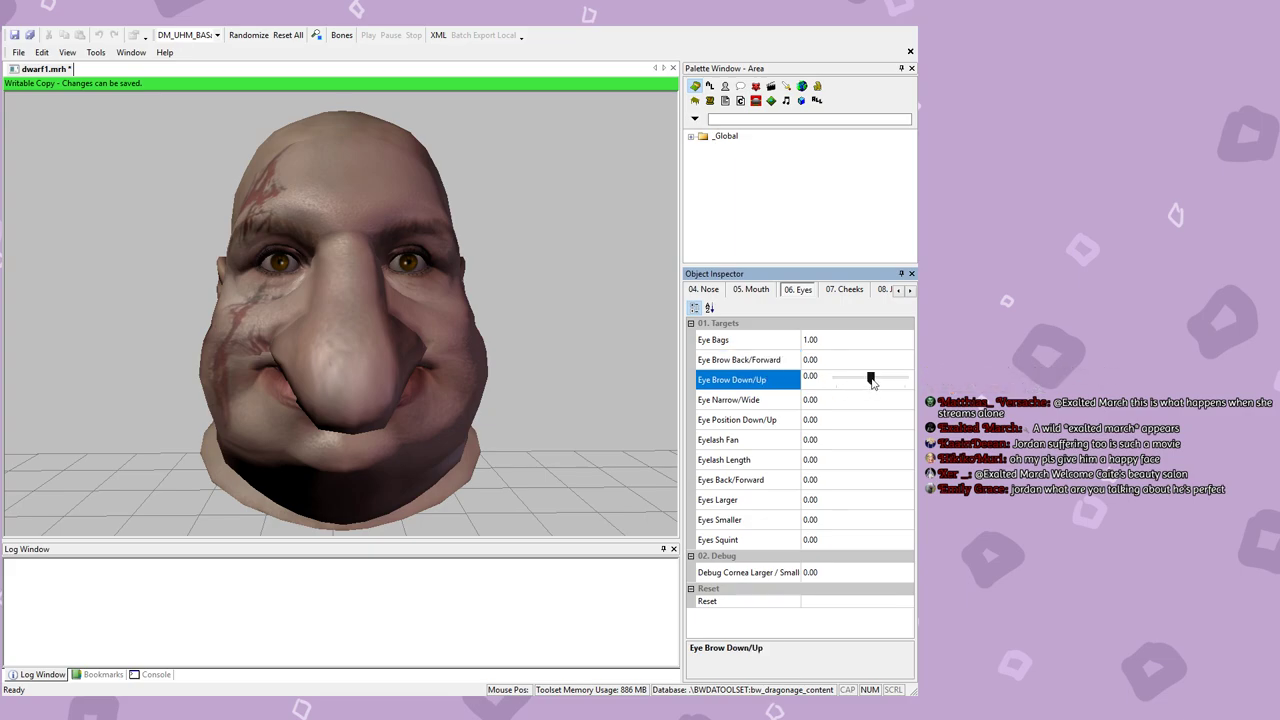
drag(870, 378, 905, 378)
mouse_move(397, 360)
mouse_down()
mouse_move(540, 356)
mouse_move(420, 358)
mouse_up()
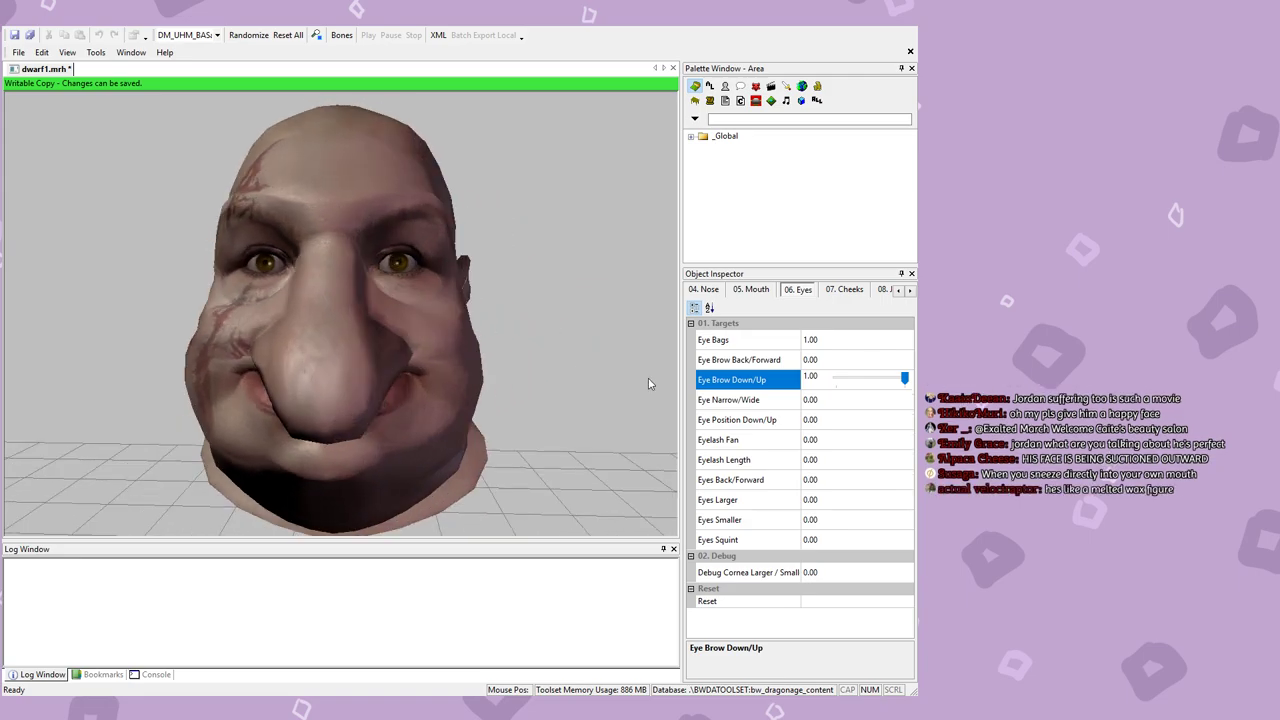
Step: Set Eye Narrow/Wide to 1.00 after trying -1.00, and set Eye Position Down/Up to 1.00
click(864, 400)
drag(869, 400, 905, 399)
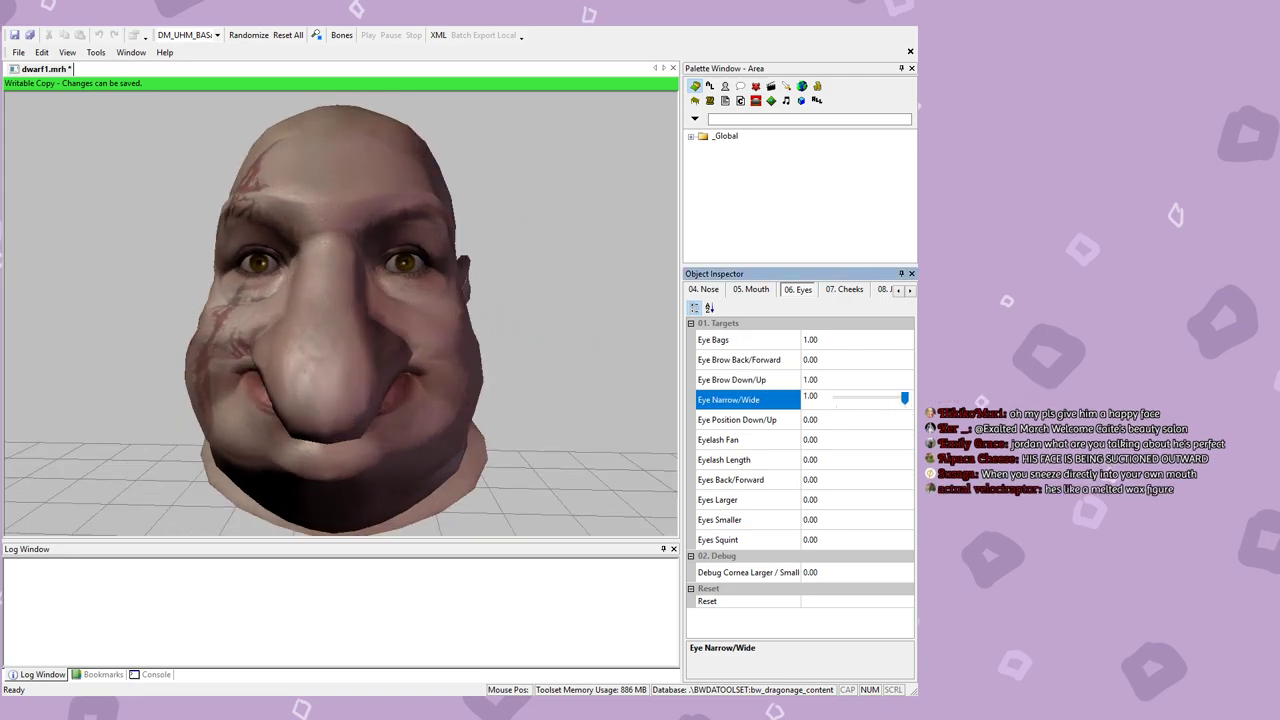
click(830, 398)
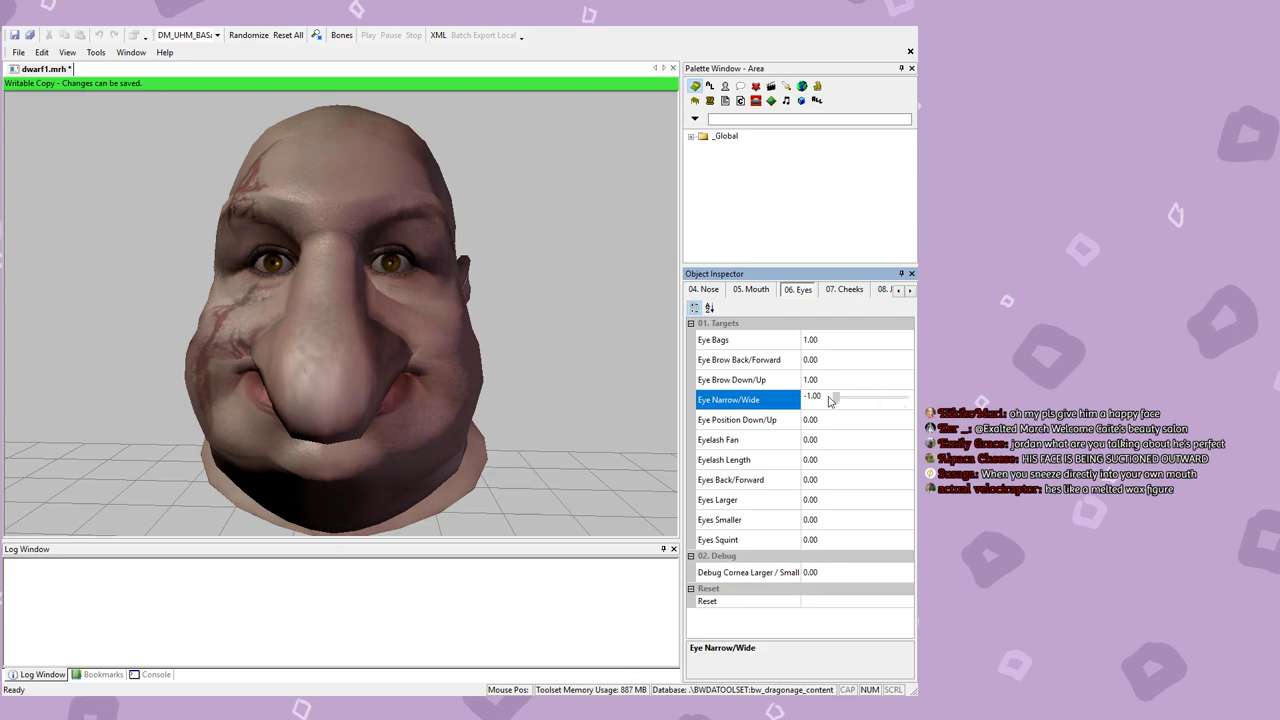
click(850, 399)
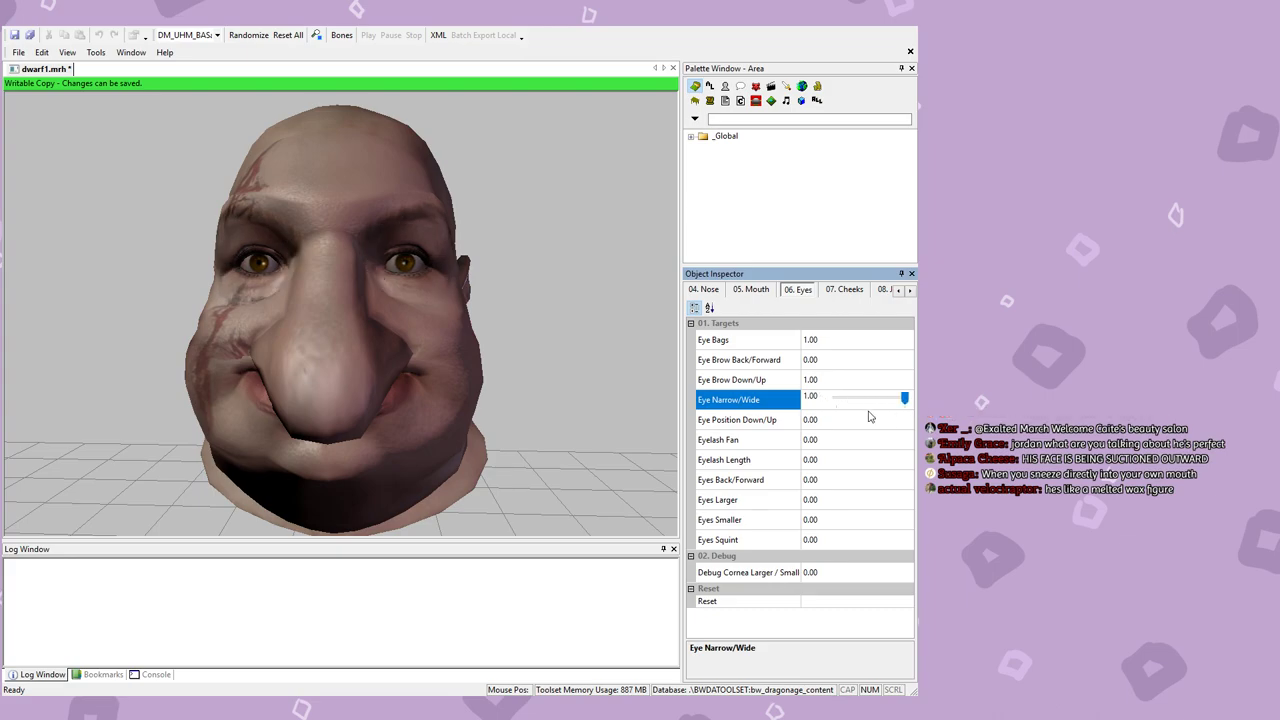
click(870, 418)
click(880, 421)
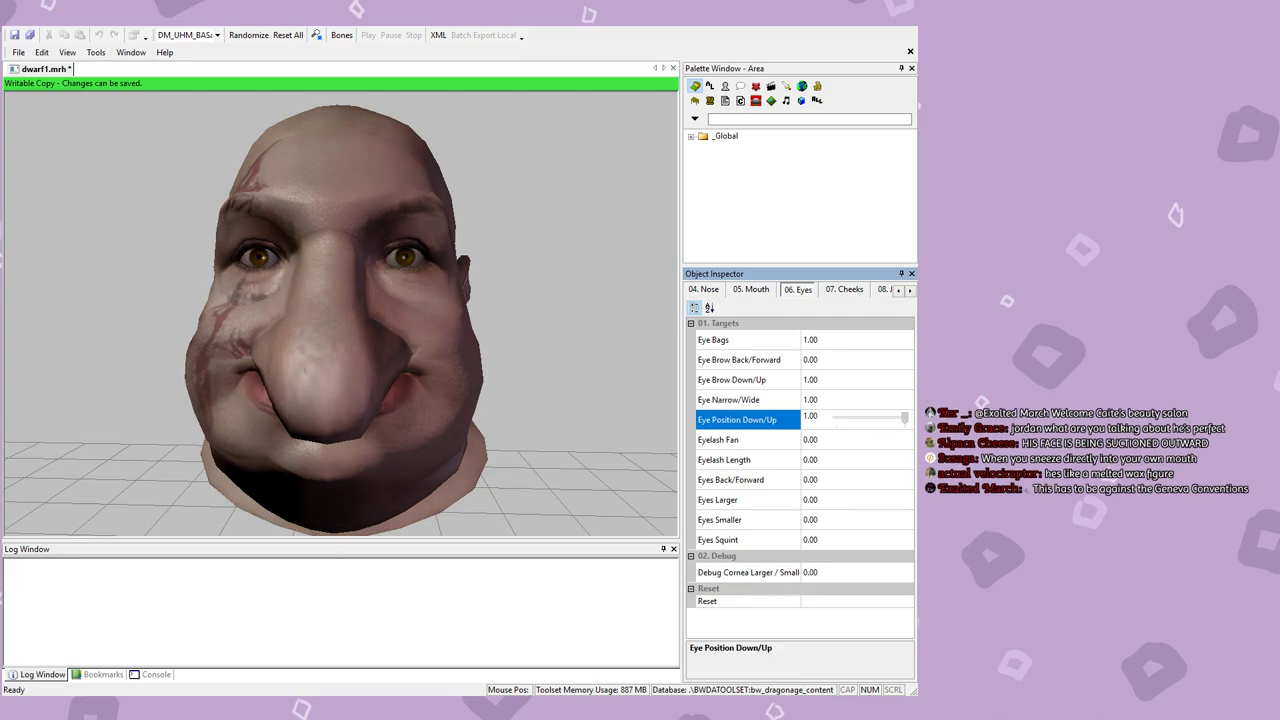
Step: Set Eyelash Fan and Eyelash Length to 1.00, checking the lashes up close
click(857, 441)
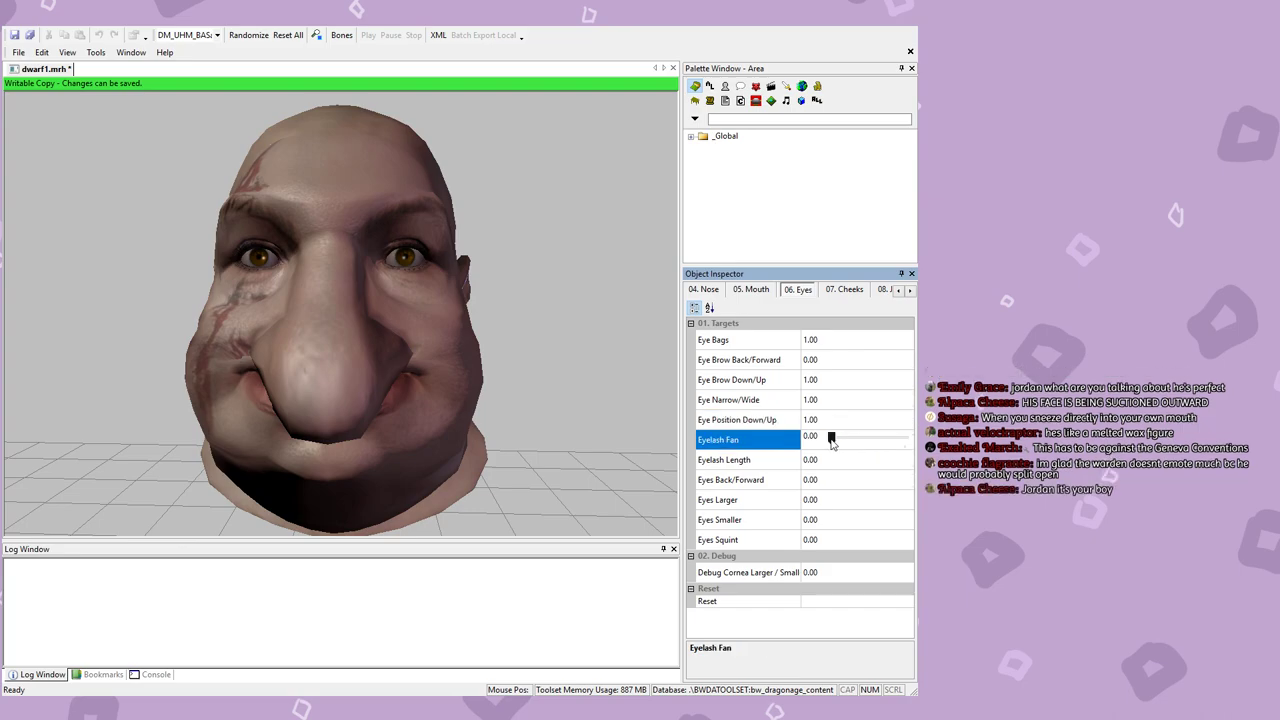
drag(831, 439, 905, 439)
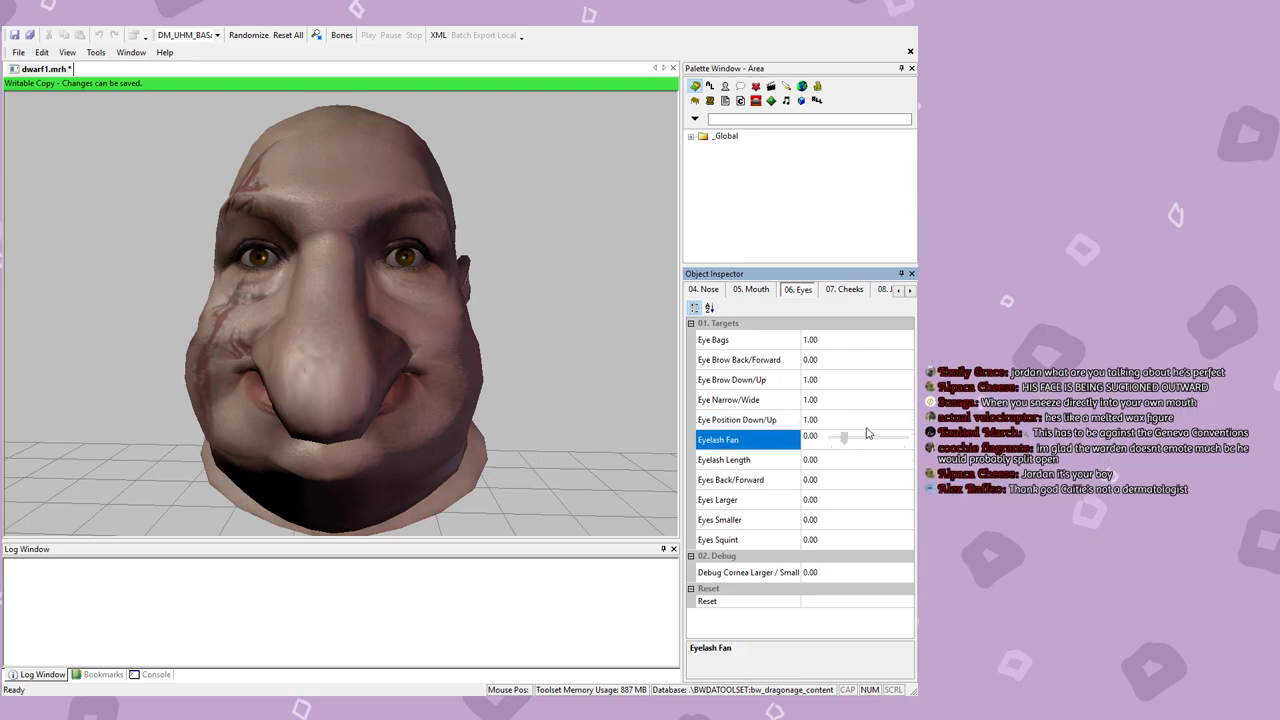
click(858, 460)
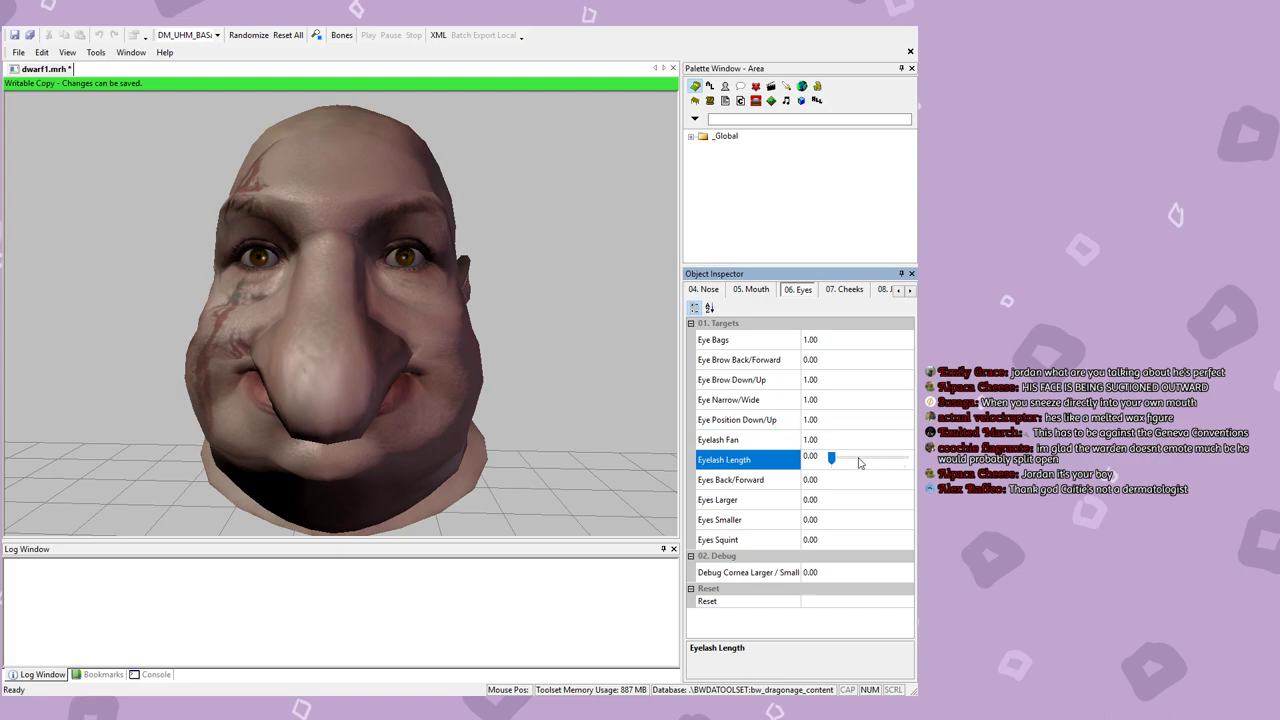
scroll(369, 349, up, 5)
scroll(398, 362, down, 3)
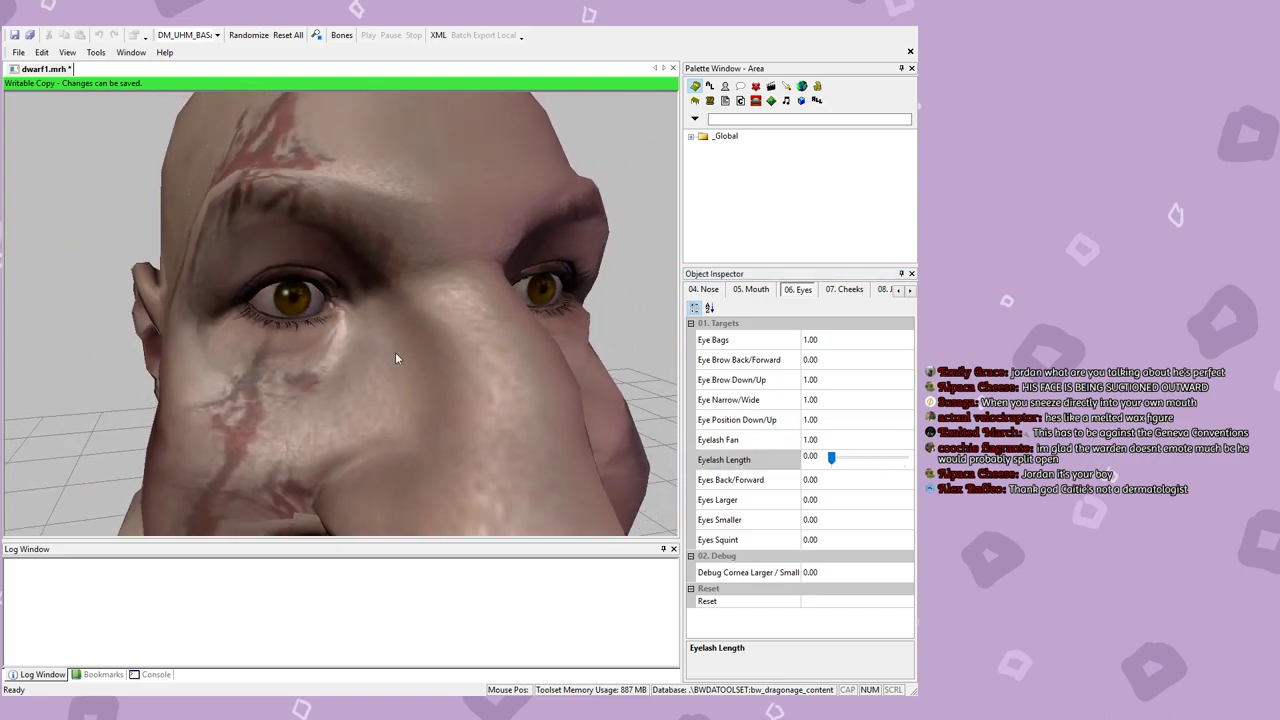
middle_drag(395, 352, 415, 353)
drag(831, 457, 905, 460)
drag(823, 458, 905, 458)
scroll(583, 394, down, 3)
middle_drag(583, 394, 509, 377)
scroll(510, 376, down, 2)
drag(511, 380, 524, 381)
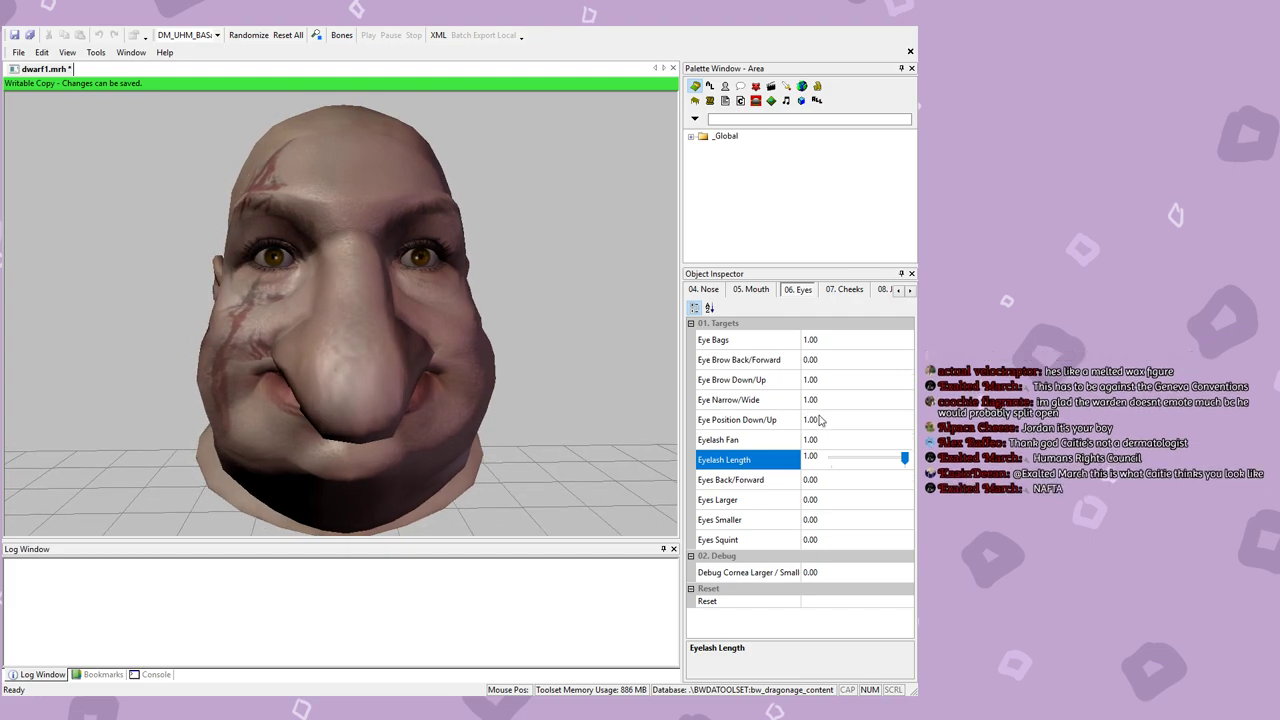
Step: Set Eyes Larger to 1.00 and try out Eyes Squint, leaving it at 0.00
click(811, 484)
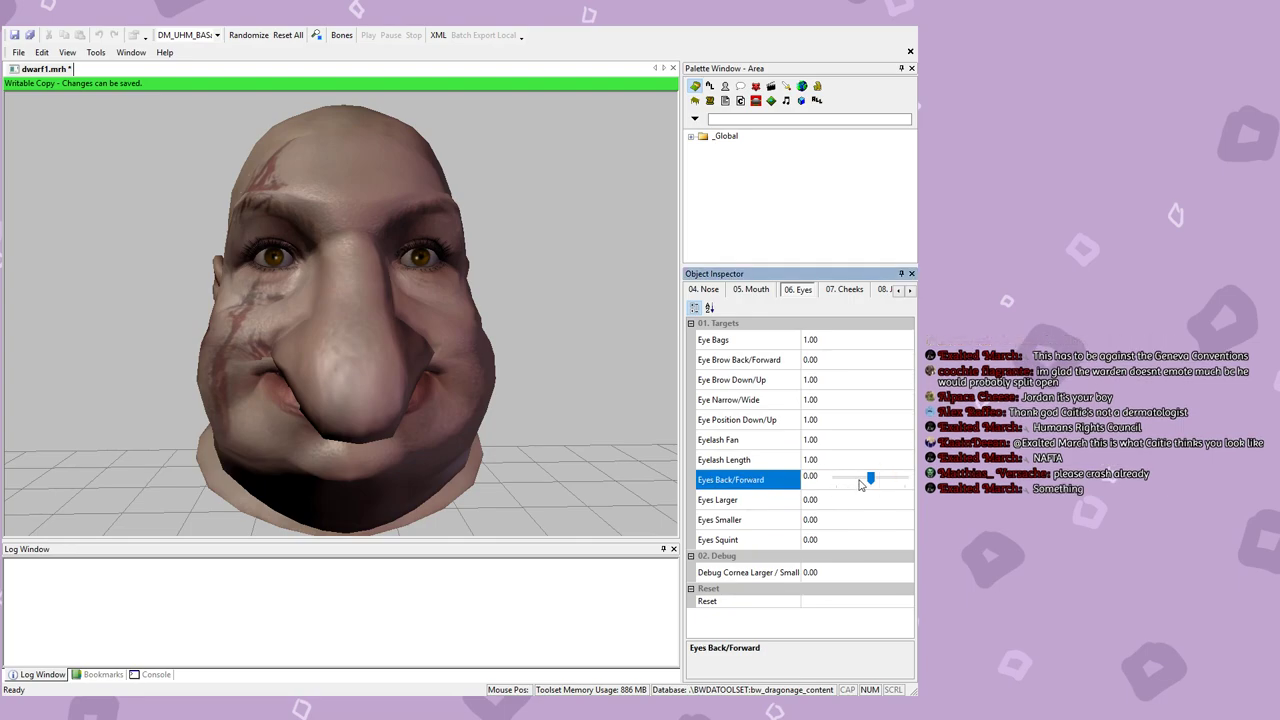
click(872, 500)
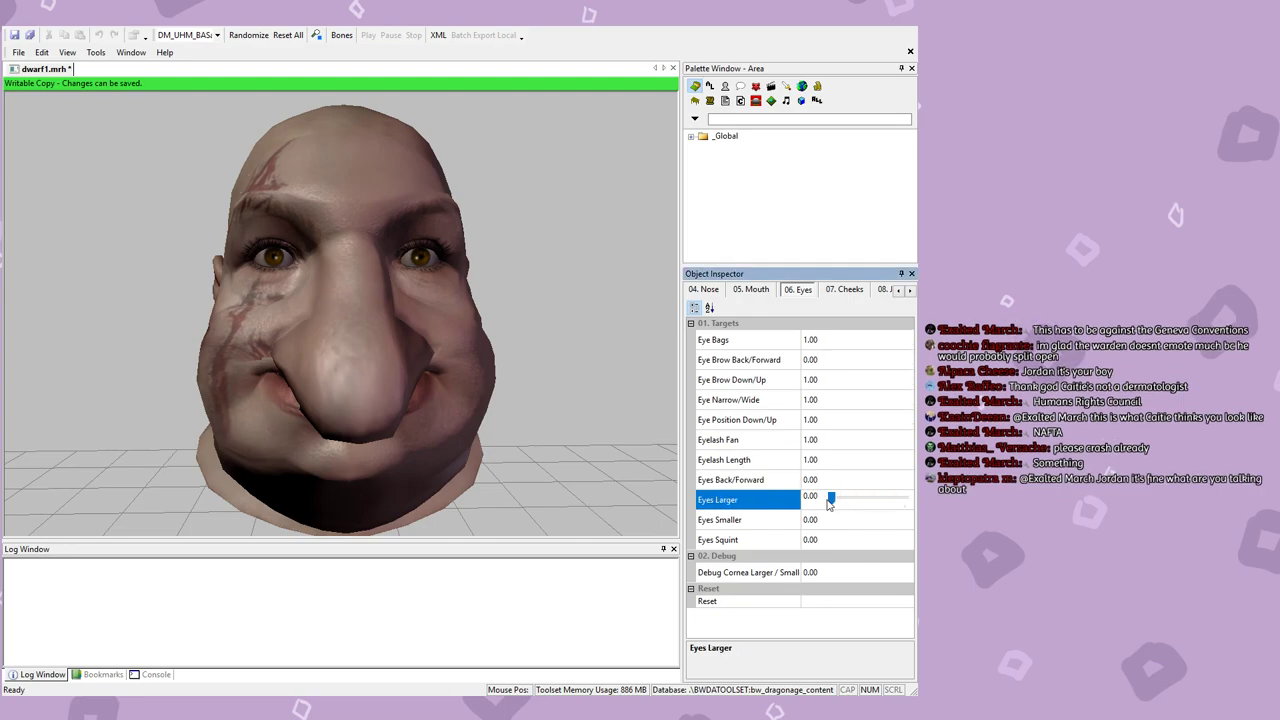
drag(831, 500, 905, 499)
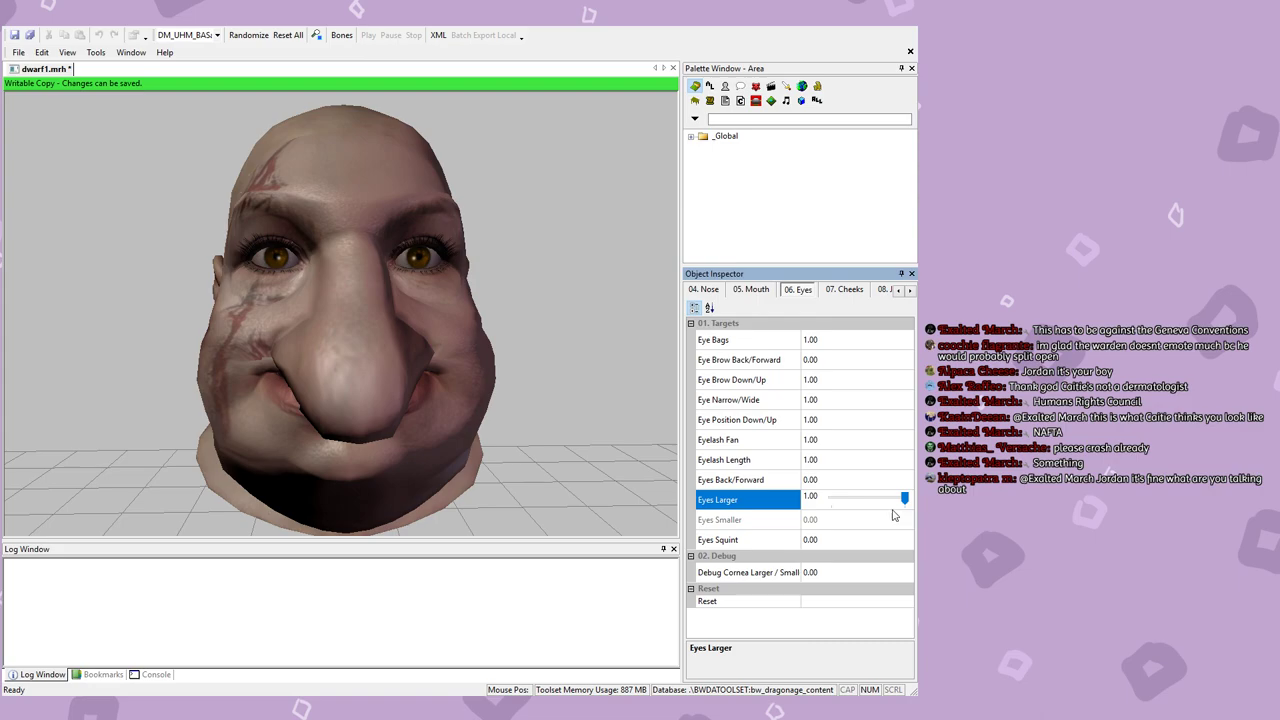
click(851, 522)
click(846, 542)
drag(842, 540, 810, 538)
Step: Try out Debug Cornea Larger / Smaller, set it to -1.00 and view the head from several angles
click(852, 573)
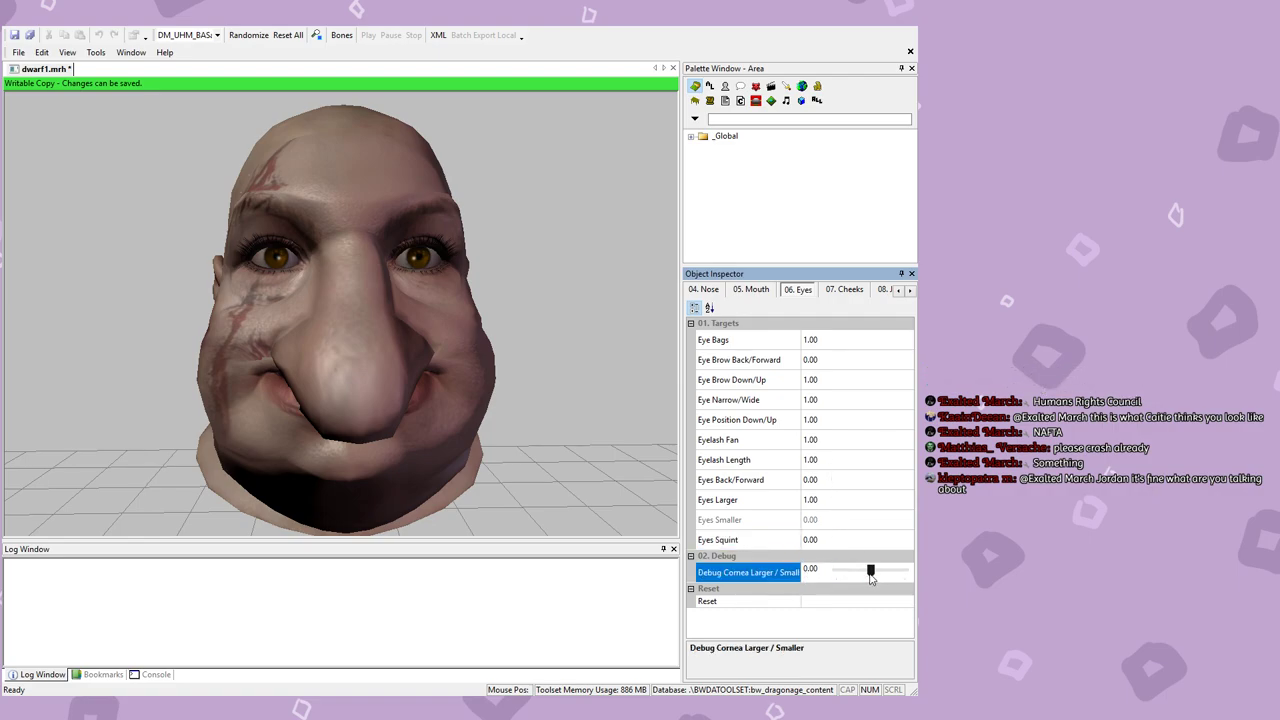
drag(873, 578, 912, 575)
drag(855, 576, 817, 570)
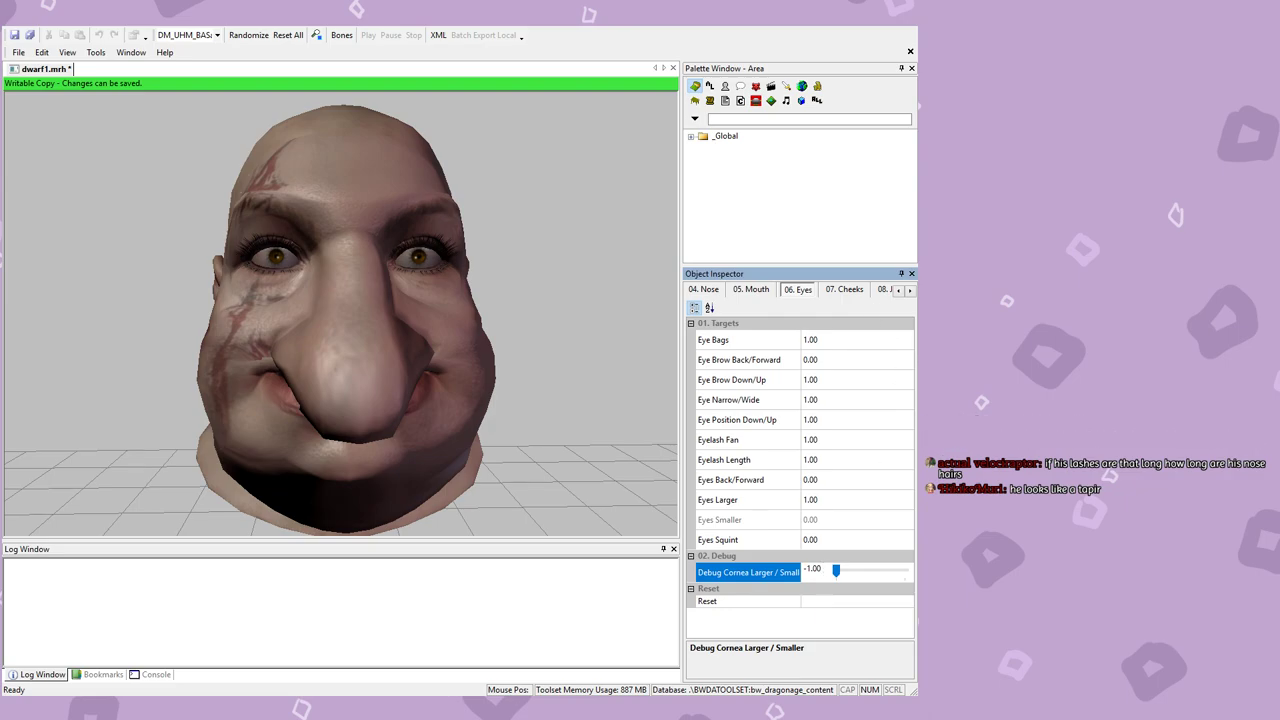
key(alt+Tab)
click(377, 611)
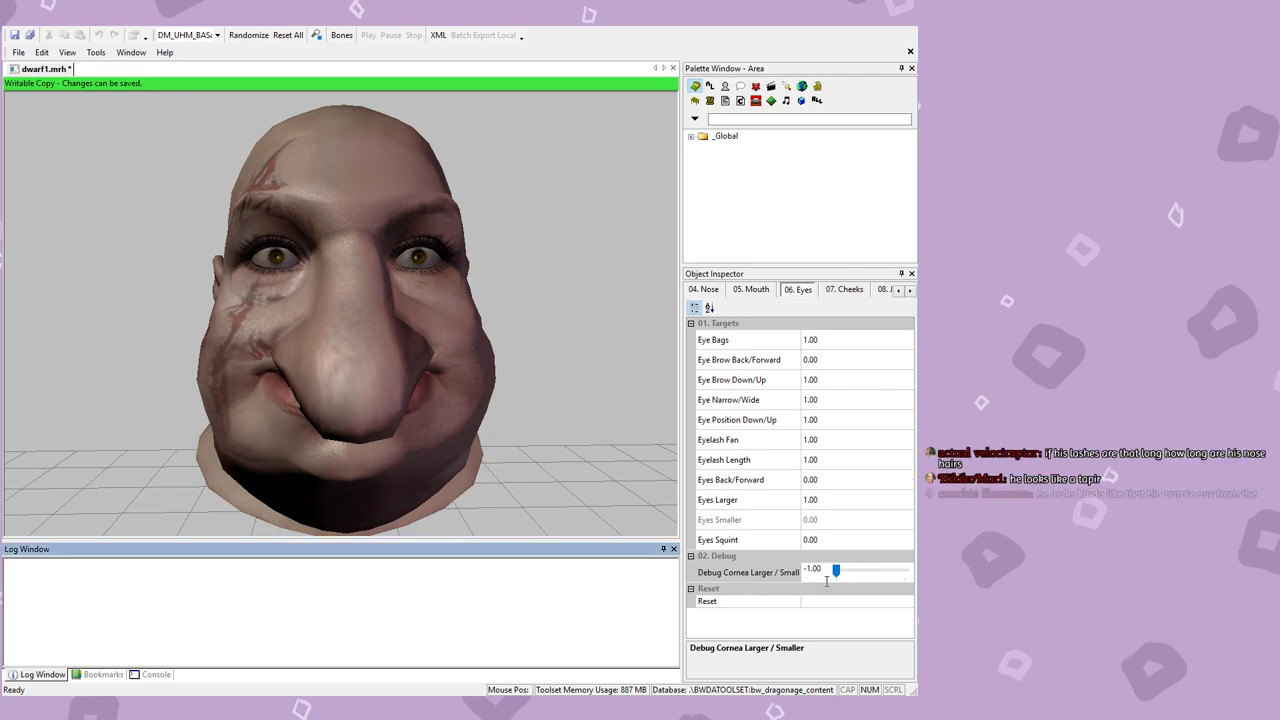
middle_drag(368, 433, 450, 380)
drag(450, 380, 365, 320)
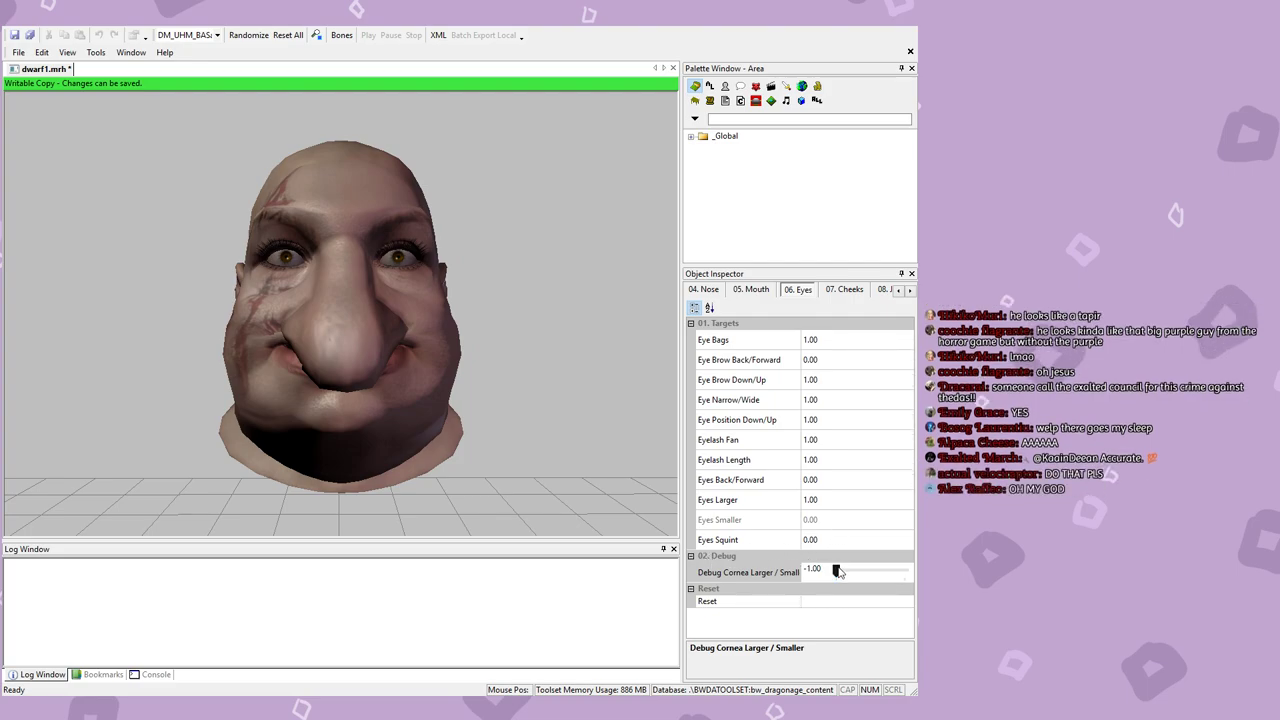
mouse_move(838, 571)
mouse_down()
mouse_move(915, 572)
mouse_move(814, 571)
mouse_up()
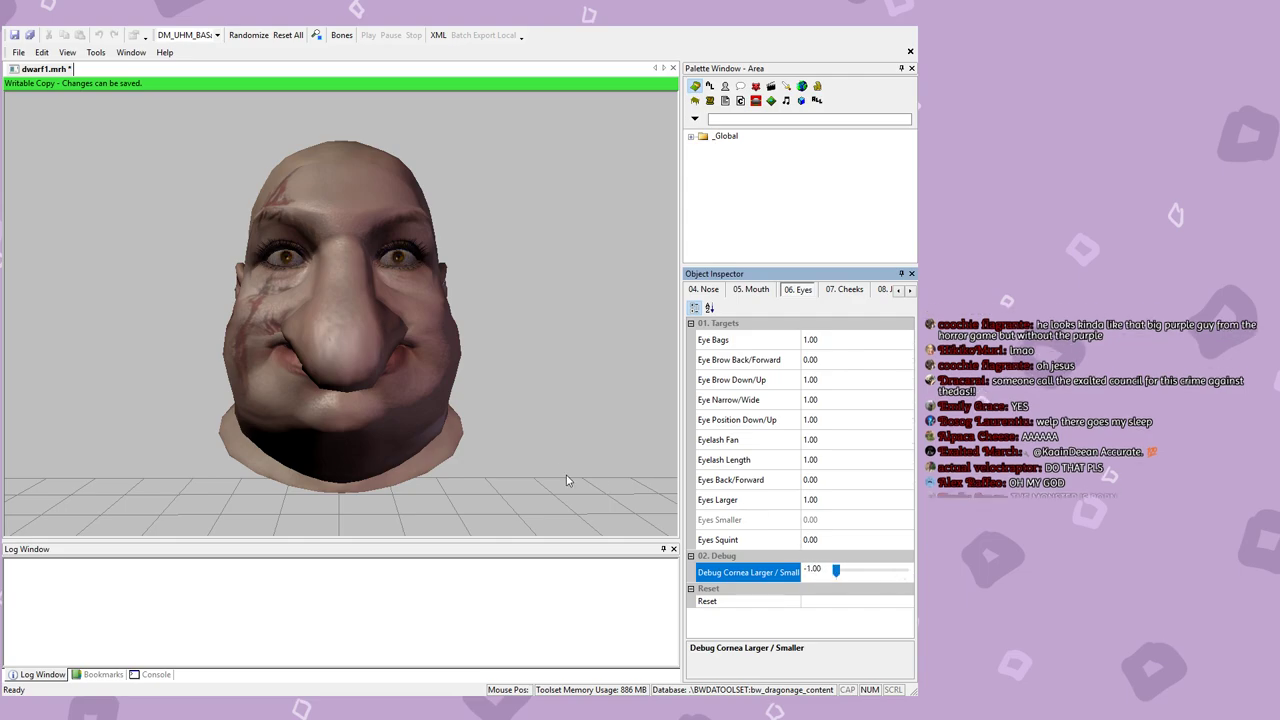
middle_drag(572, 485, 445, 450)
drag(446, 452, 508, 446)
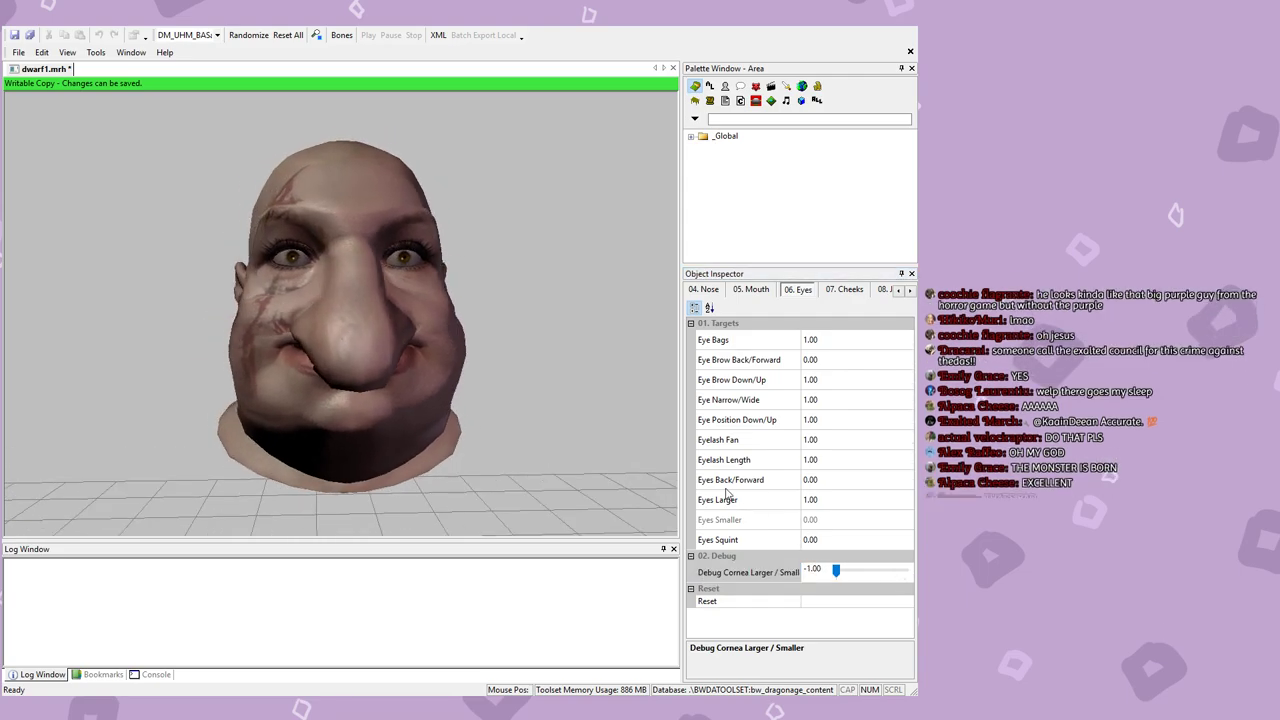
Step: Bring up the cheek targets, select Cheeks Back/Forward and save the head morph
click(844, 289)
drag(668, 340, 446, 297)
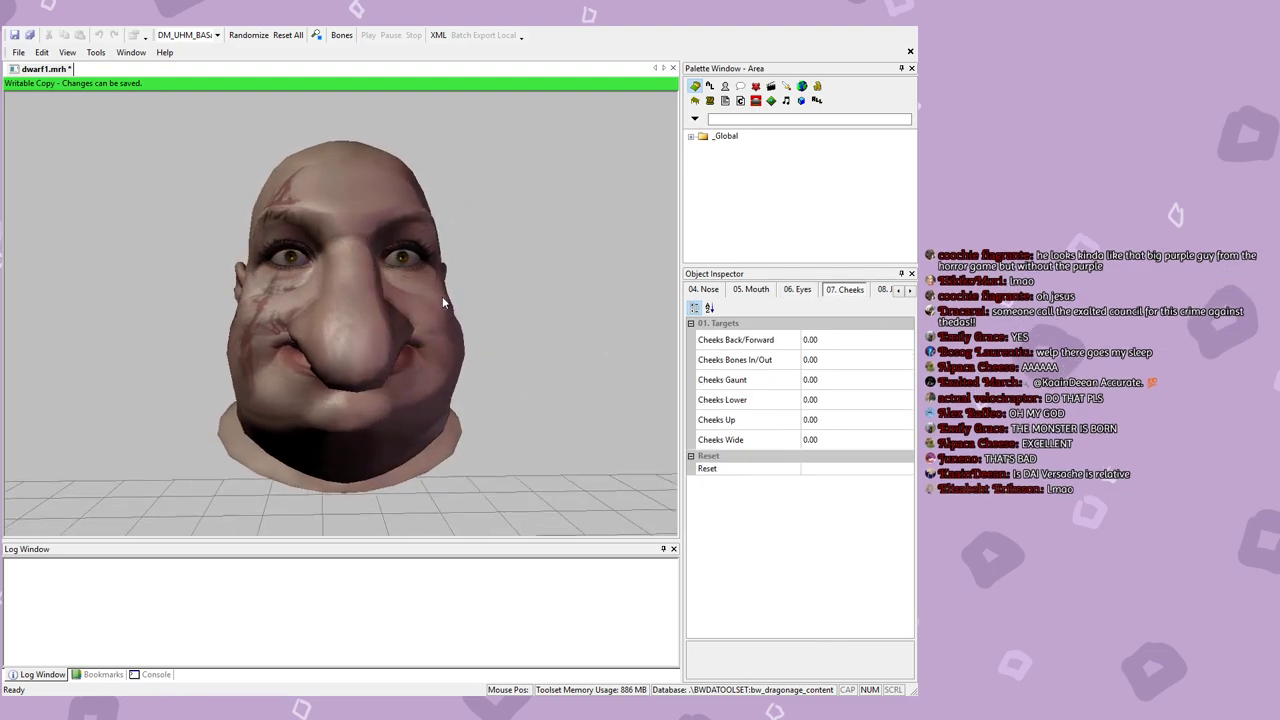
click(847, 339)
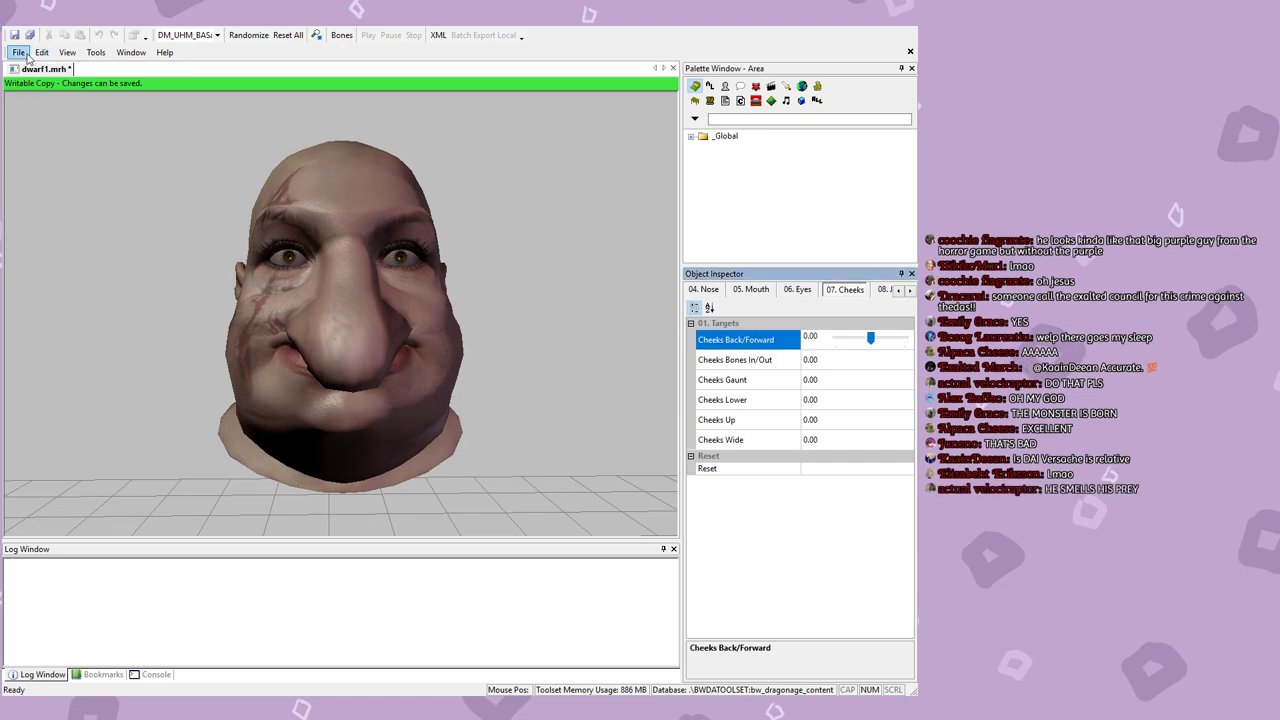
click(33, 103)
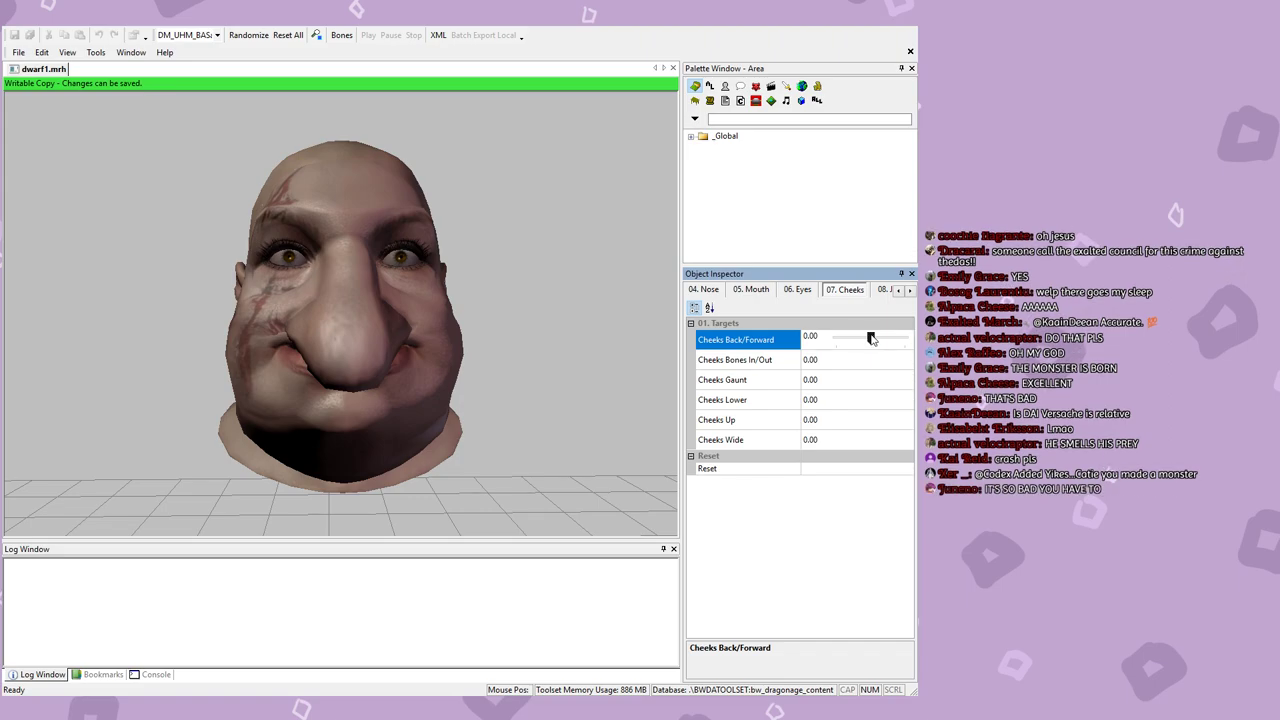
mouse_move(443, 389)
middle_down()
mouse_move(454, 399)
mouse_move(417, 397)
mouse_move(449, 397)
middle_up()
scroll(453, 398, up, 2)
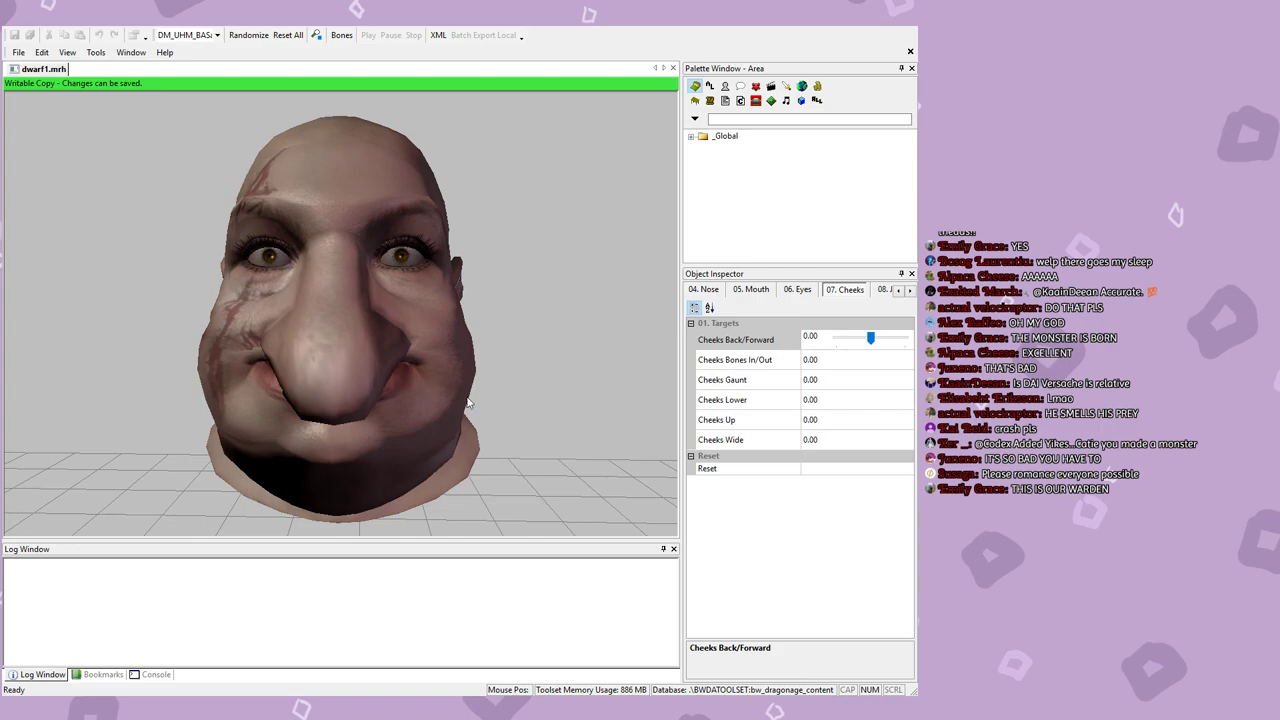
Step: Set Cheeks Back/Forward and Cheeks Bones In/Out to 1.00 and try out Cheeks Gaunt, leaving it at 0.00
drag(870, 338, 905, 357)
click(850, 360)
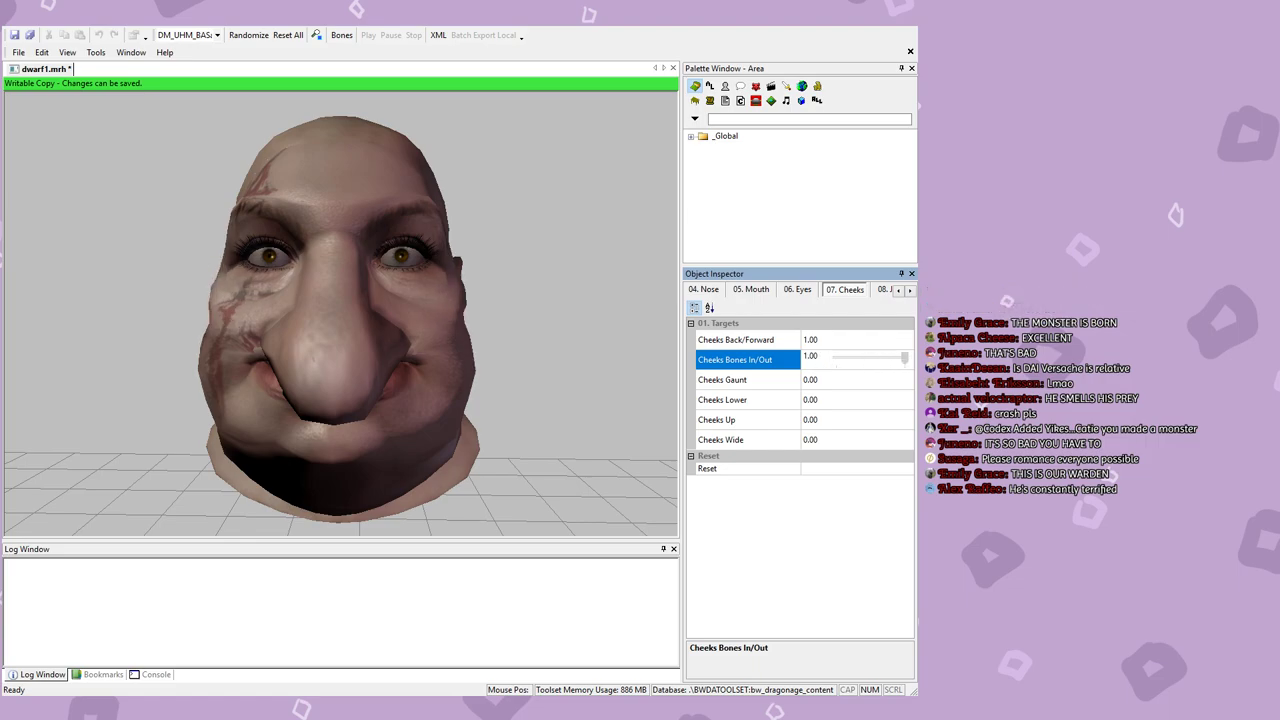
click(855, 382)
drag(837, 389, 895, 419)
Step: Set Cheeks Up and Cheeks Wide to 1.00 and save the head morph
click(872, 402)
click(831, 419)
drag(800, 424, 914, 420)
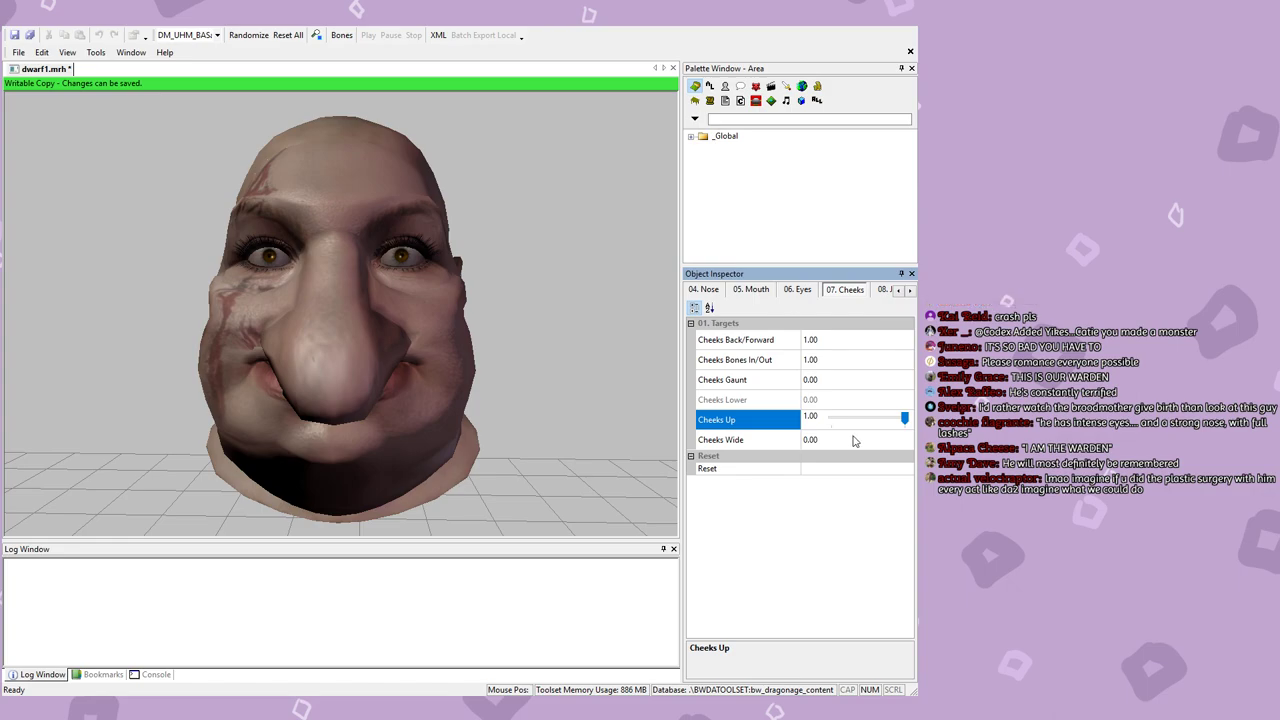
click(854, 441)
drag(834, 440, 905, 437)
mouse_move(430, 406)
middle_down()
mouse_move(597, 396)
mouse_move(293, 414)
mouse_move(451, 408)
middle_up()
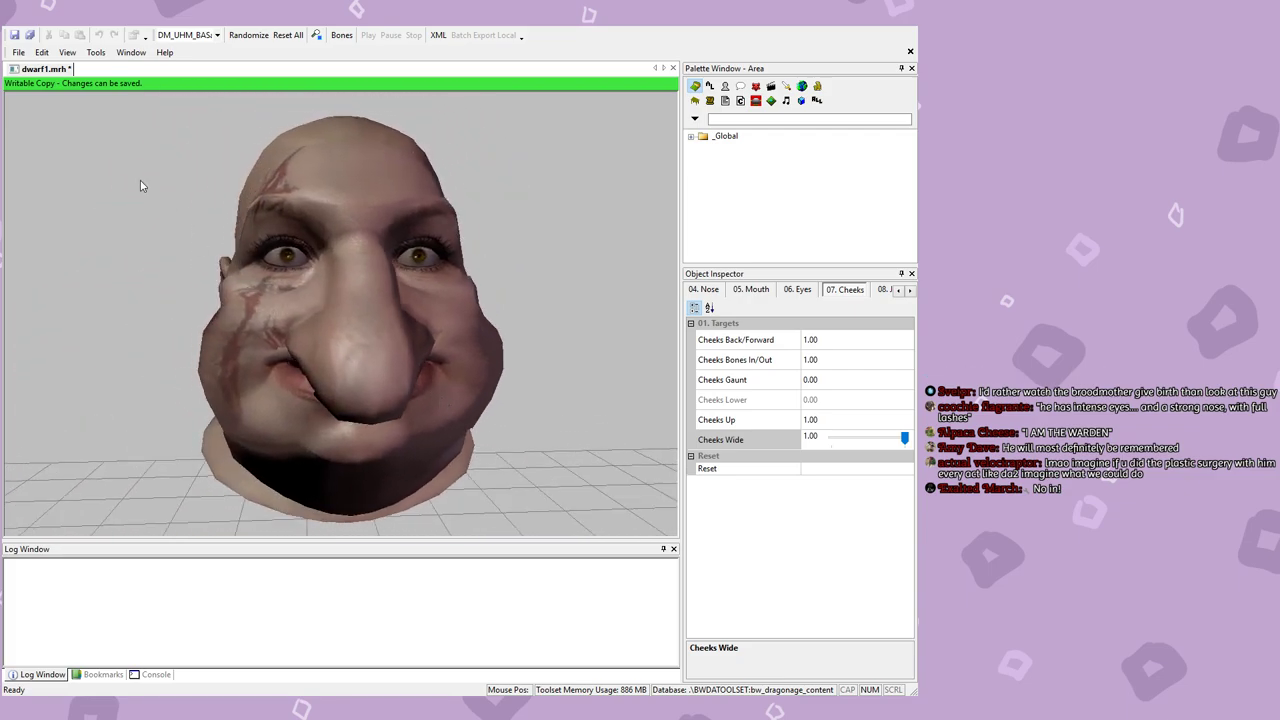
click(19, 54)
click(46, 97)
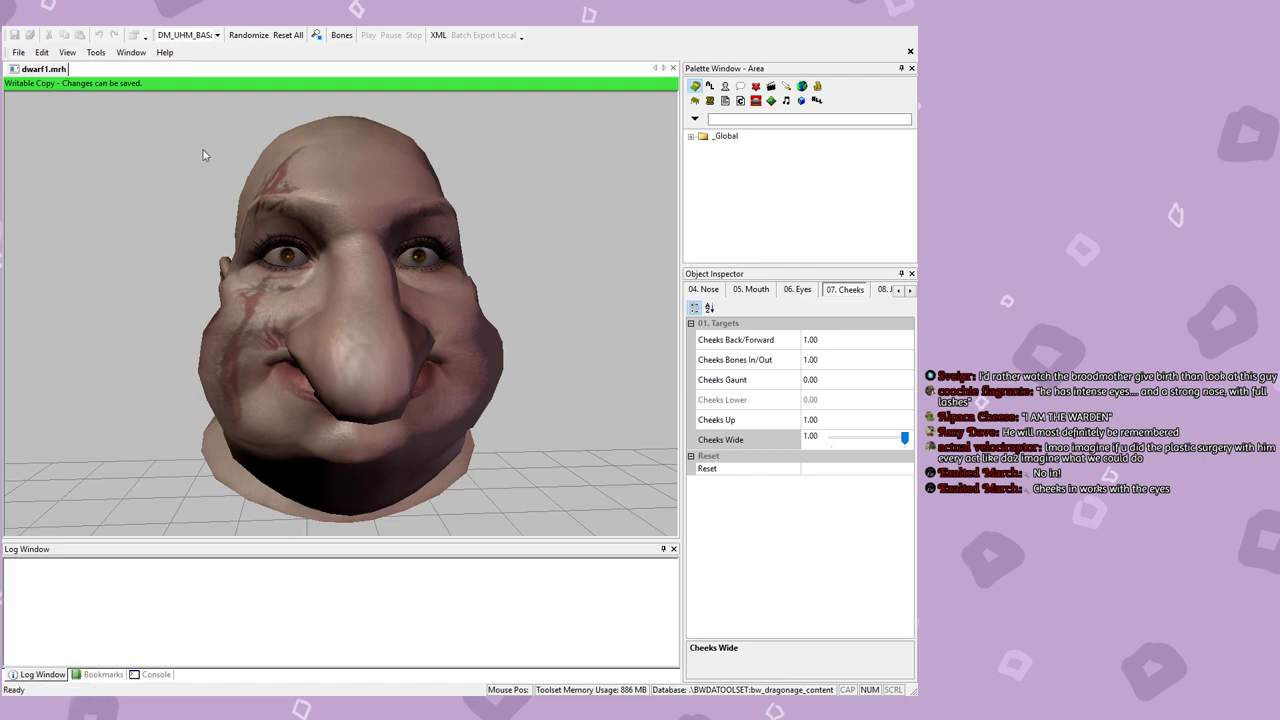
mouse_move(468, 384)
middle_down()
mouse_move(586, 374)
mouse_move(447, 373)
middle_up()
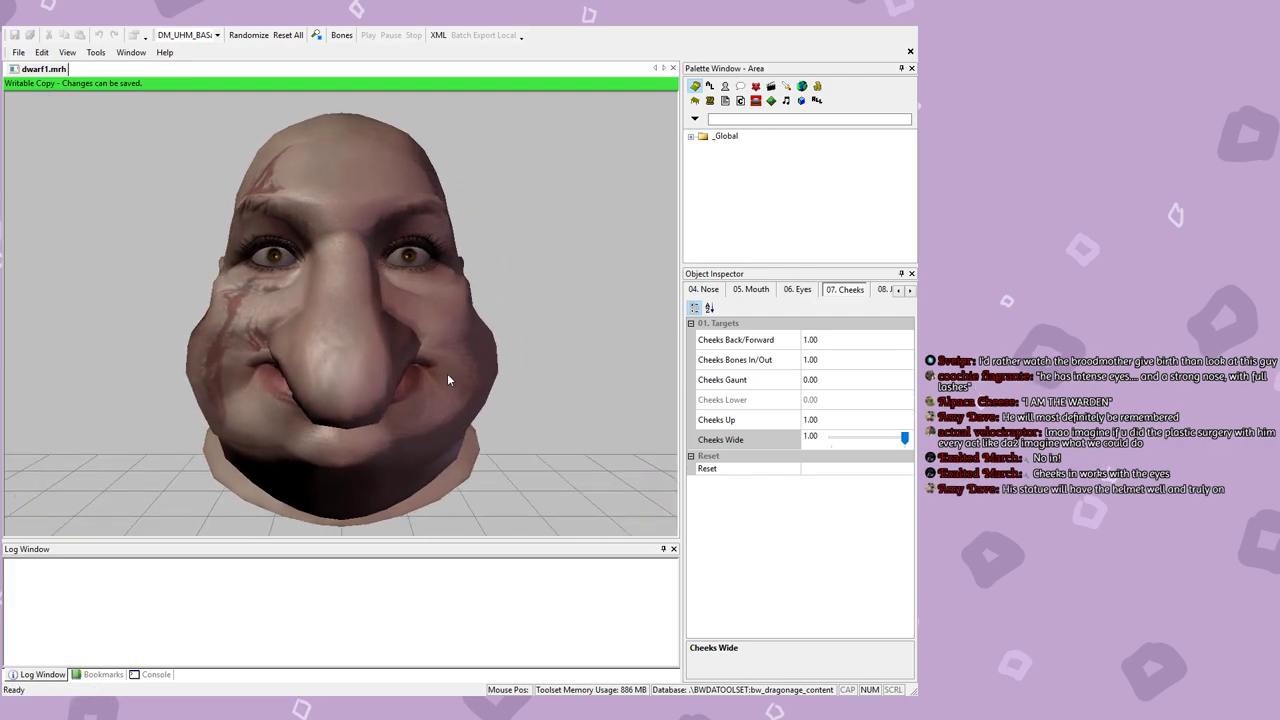
Step: Bring up the jaw targets and set Jaw Chin Down/Up to -1.00 and Jaw Chin In/Out to 1.00
click(909, 289)
click(909, 289)
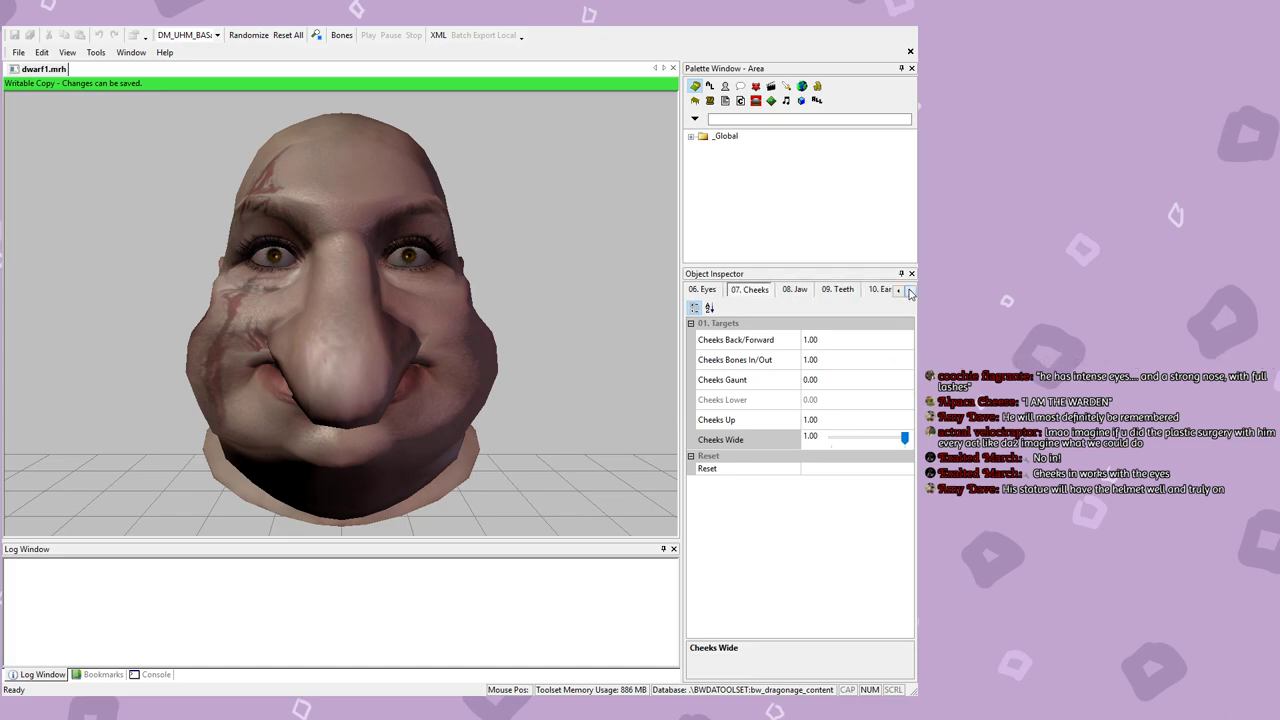
click(796, 290)
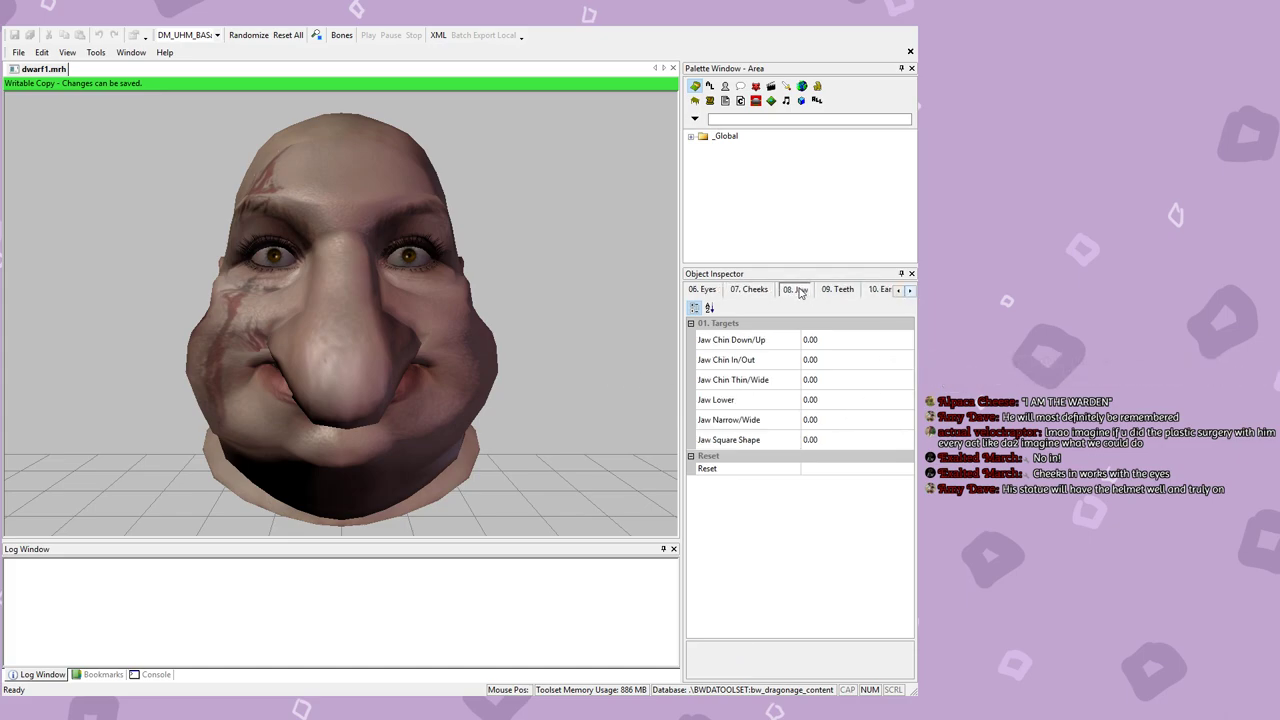
click(754, 340)
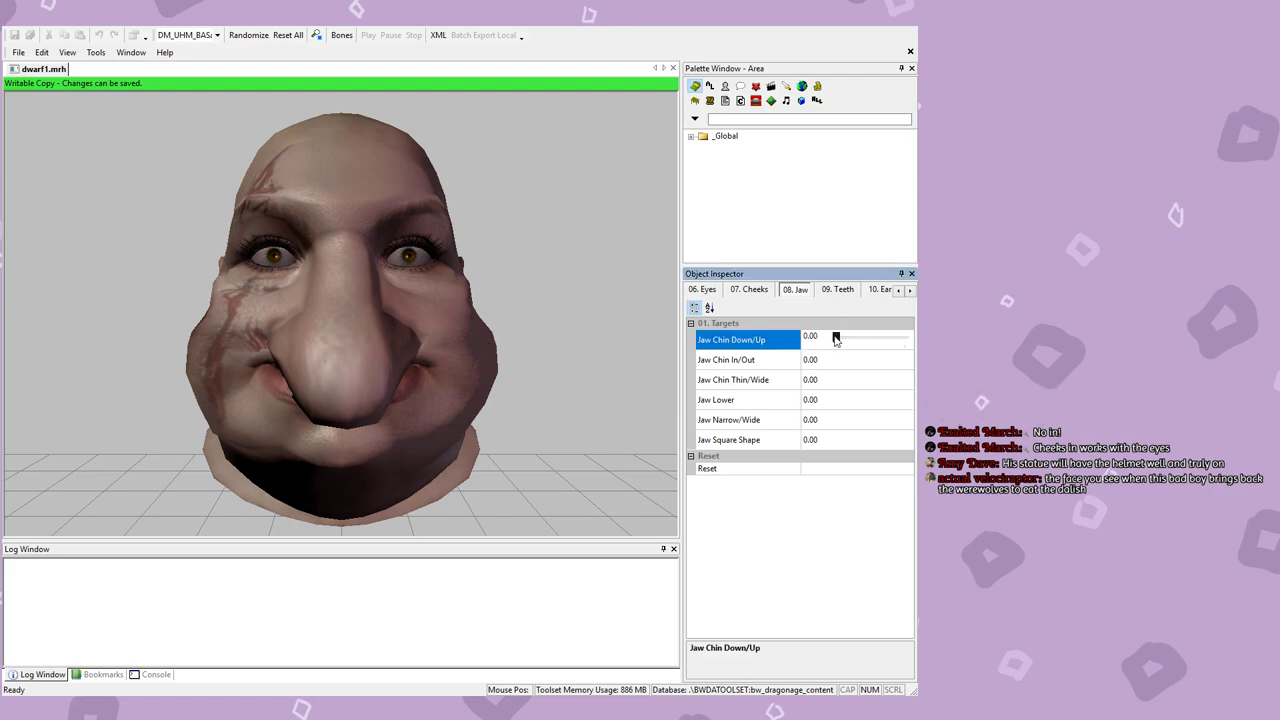
drag(836, 341, 773, 339)
click(839, 362)
drag(870, 360, 910, 360)
middle_drag(459, 363, 606, 356)
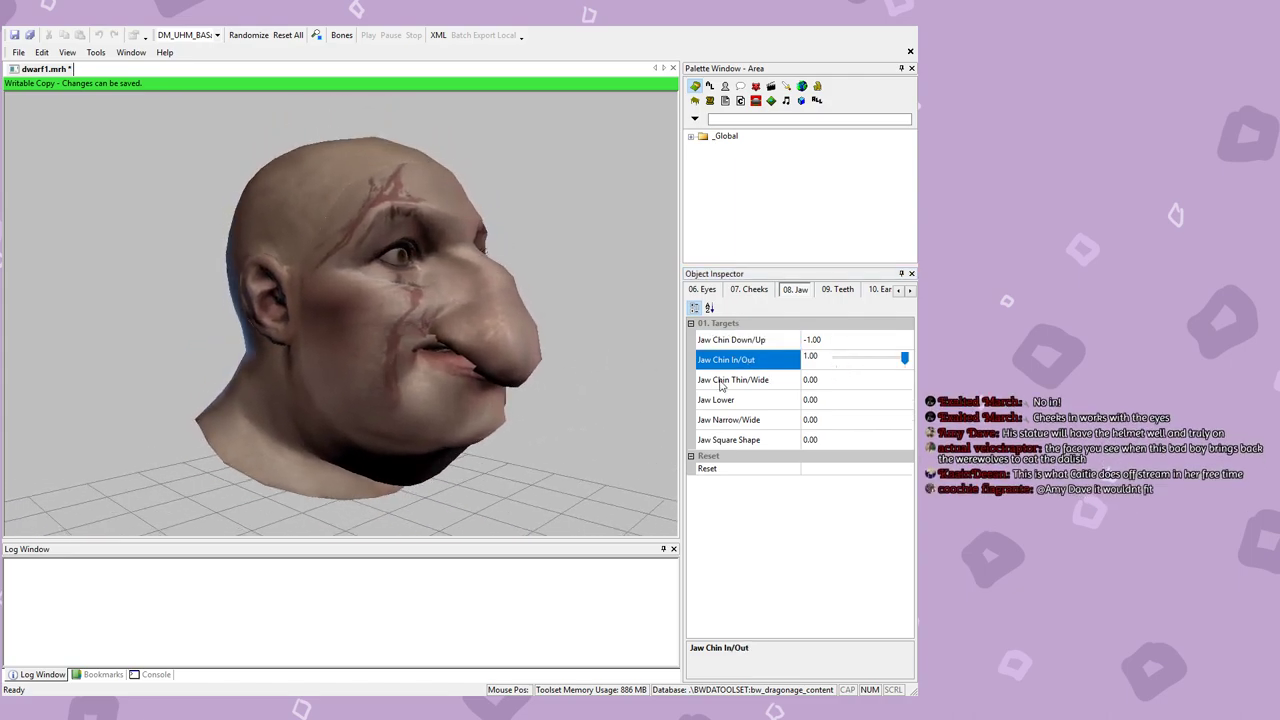
Step: Set Jaw Chin Thin/Wide and Jaw Lower to 1.00, checking the chin from the side and front
click(837, 386)
drag(869, 377, 905, 377)
drag(540, 350, 383, 349)
click(862, 406)
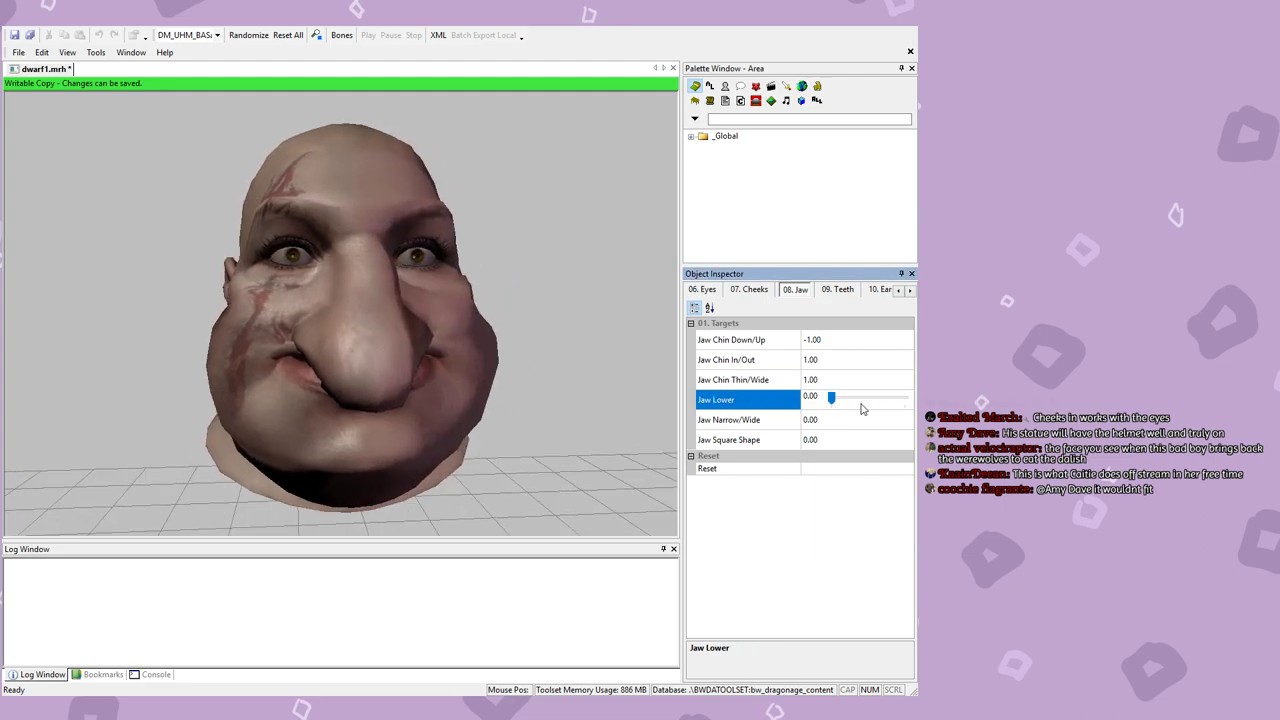
drag(831, 398, 905, 398)
drag(540, 425, 446, 352)
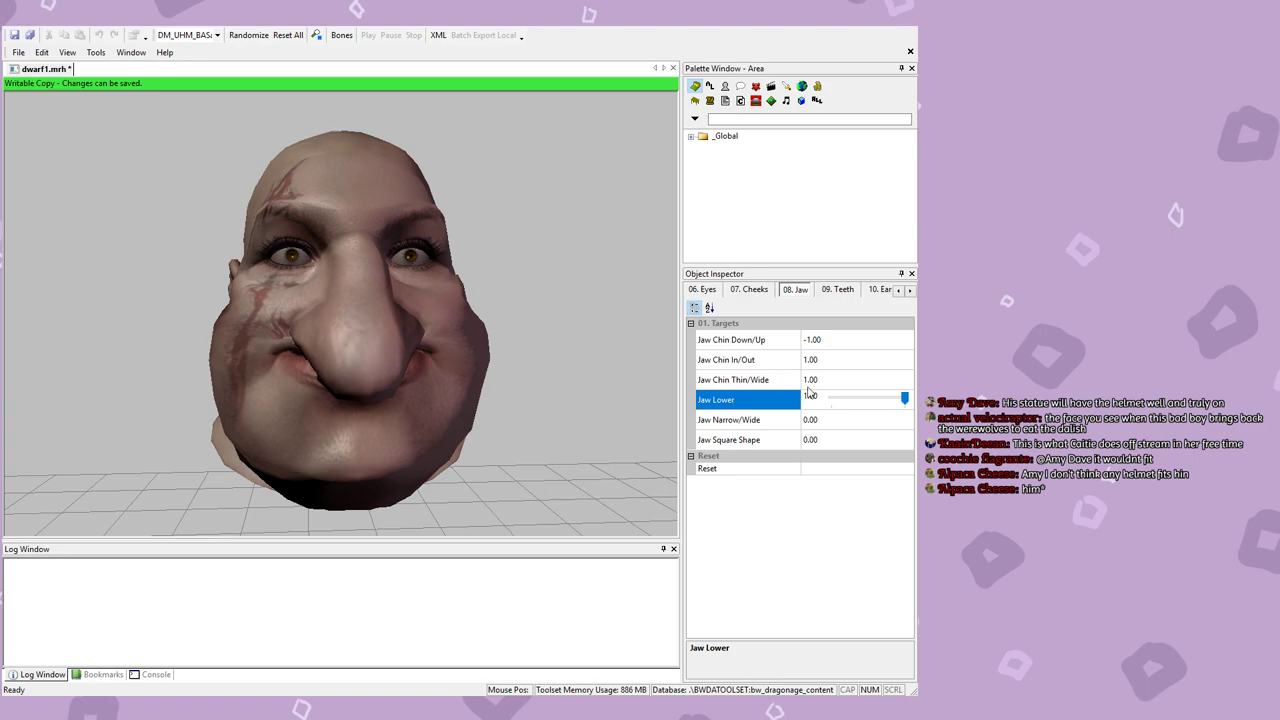
Step: Set Jaw Narrow/Wide to 1.00, leave Jaw Square Shape at 0.00 and save the head morph
click(810, 418)
drag(836, 418, 904, 418)
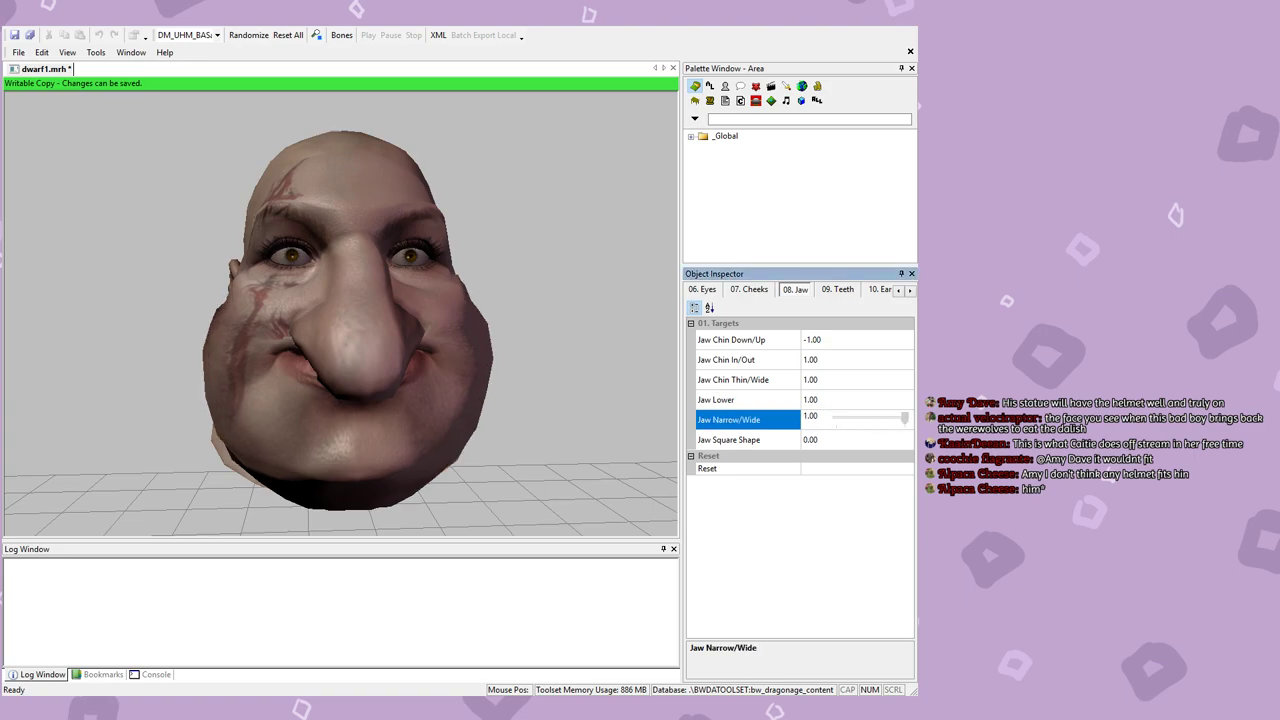
click(848, 440)
mouse_move(830, 437)
mouse_down()
mouse_move(904, 437)
mouse_move(831, 437)
mouse_up()
mouse_move(440, 383)
mouse_down()
mouse_move(381, 387)
mouse_move(429, 383)
mouse_up()
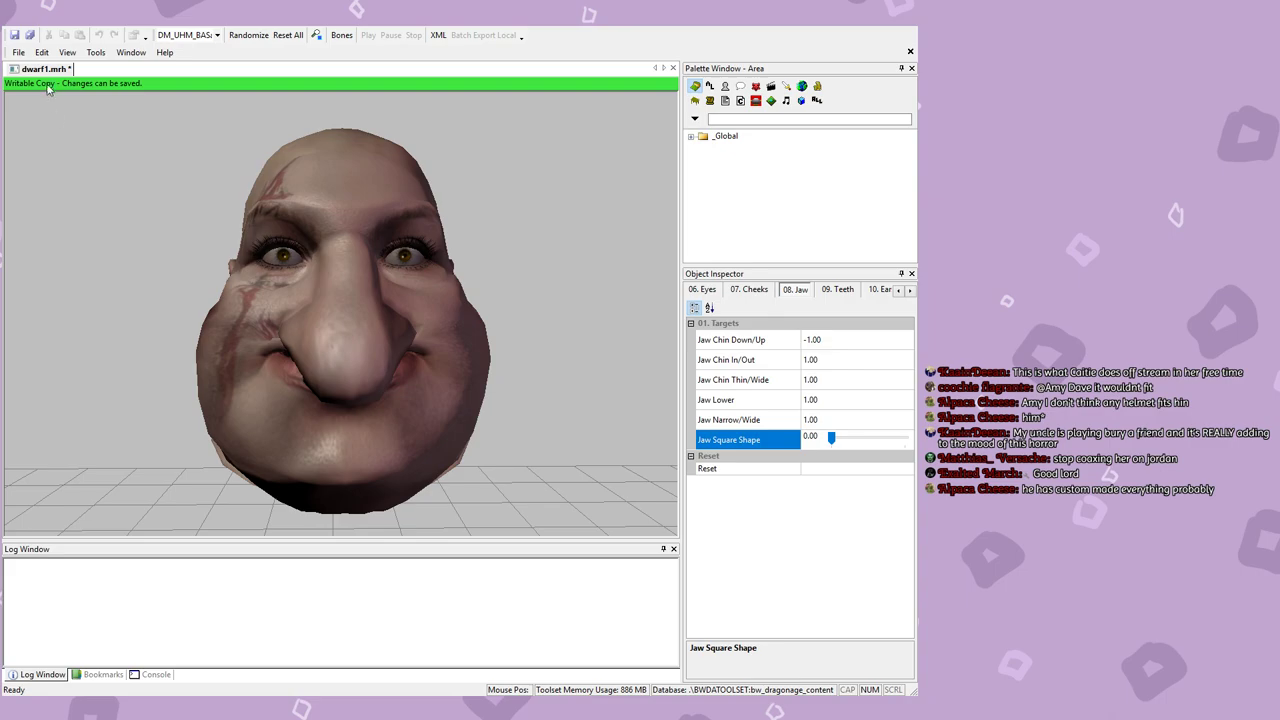
key(ctrl+s)
Step: Bring up the teeth targets, set Teeth Debug to 1.00 and view the exposed teeth from several angles
click(842, 290)
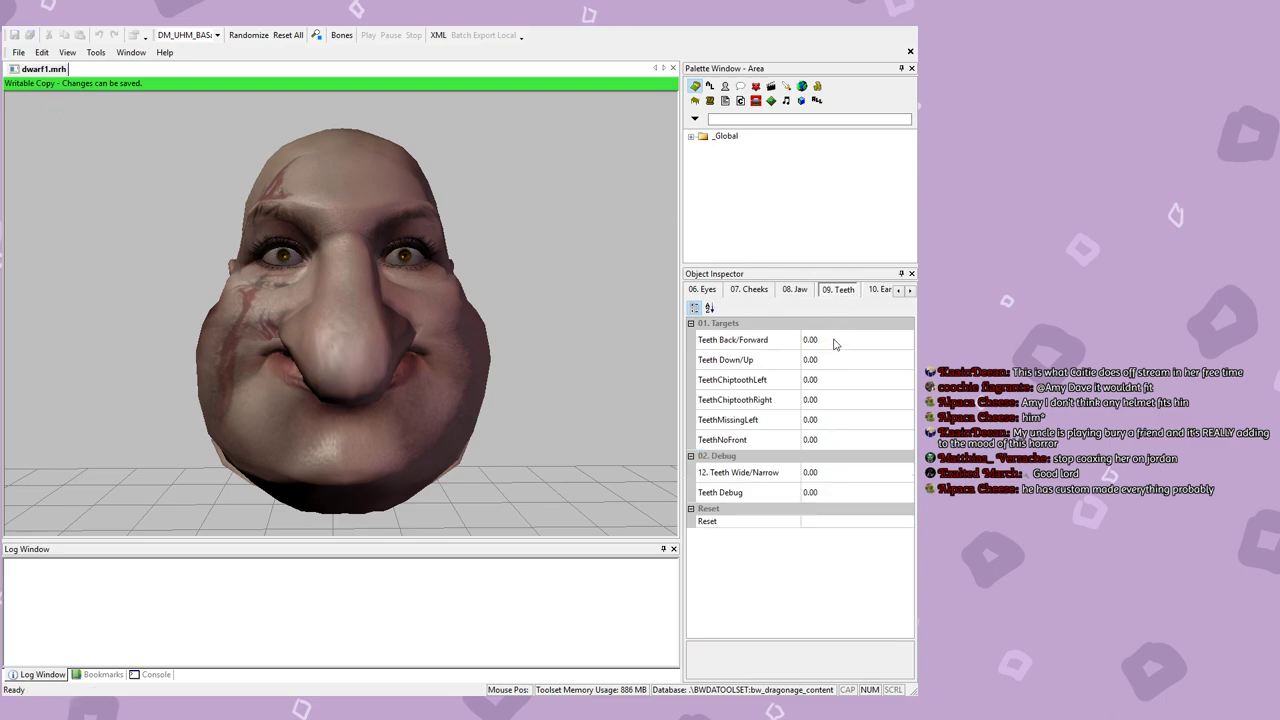
click(853, 497)
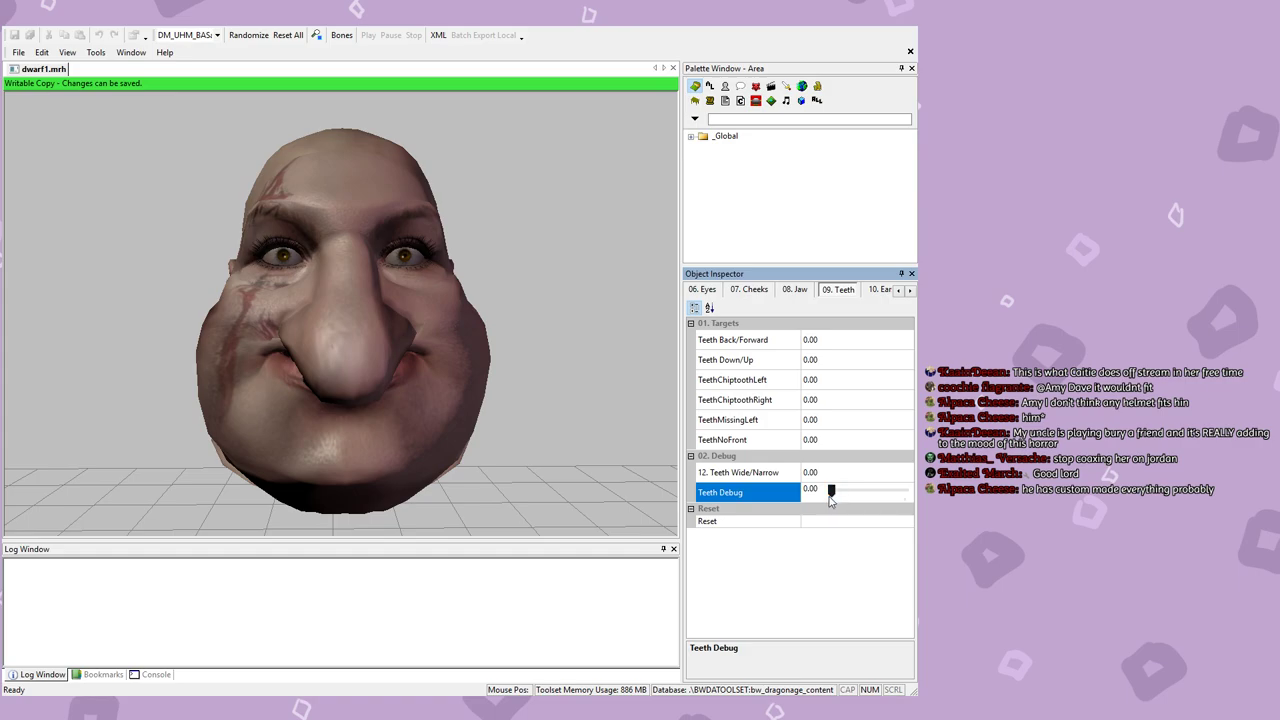
drag(831, 492, 905, 491)
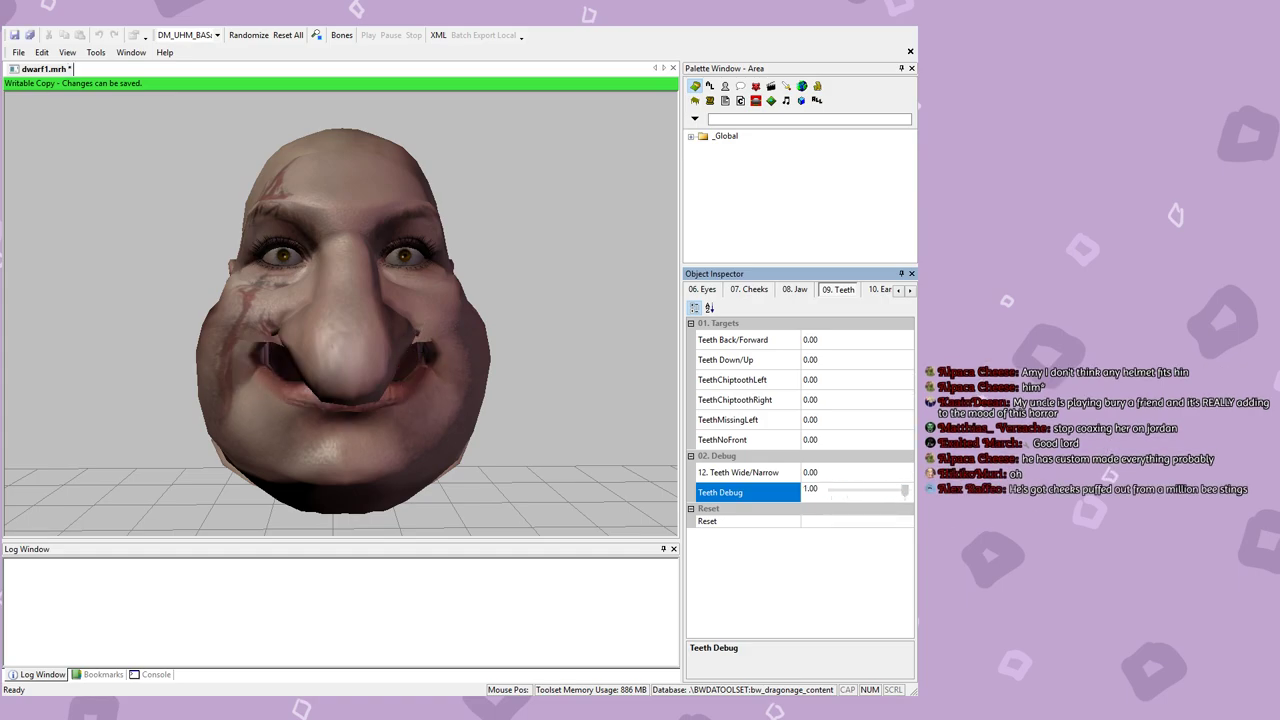
middle_drag(453, 473, 528, 457)
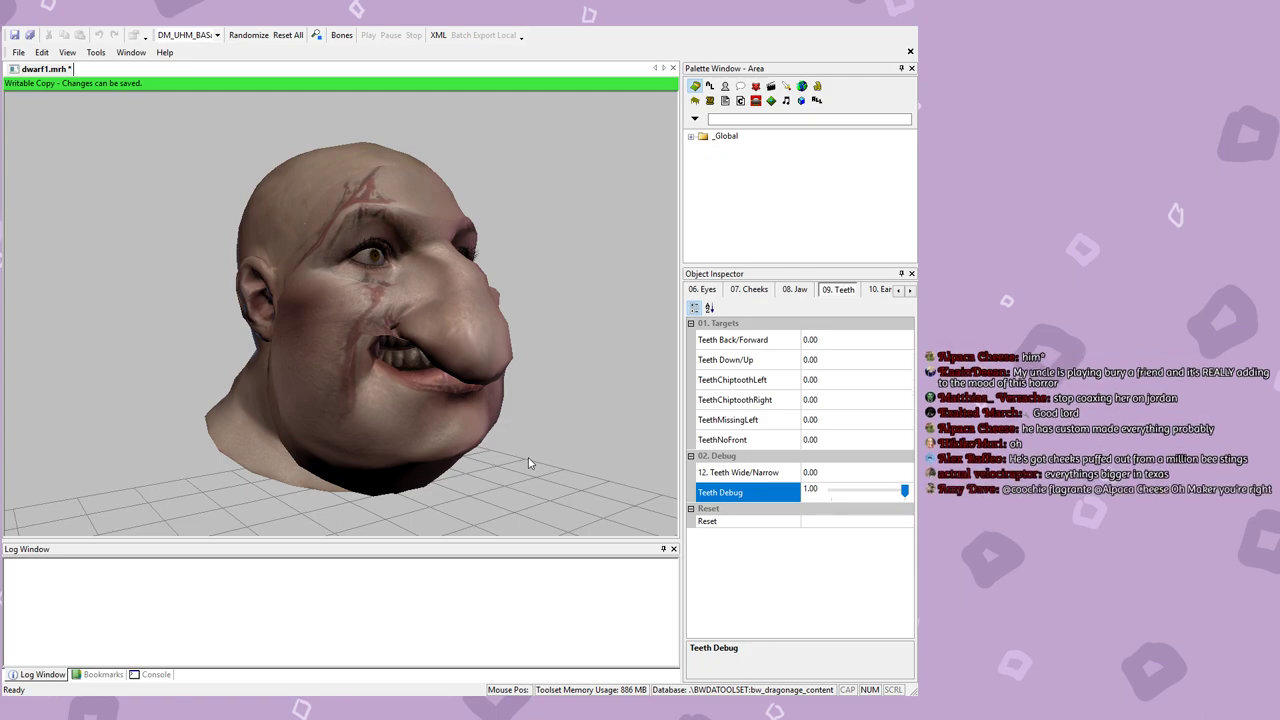
middle_drag(473, 396, 636, 357)
middle_drag(636, 352, 565, 343)
drag(565, 348, 517, 277)
Step: Set TeethNoFront, TeethMissingLeft, TeethChiptoothRight and TeethChiptoothLeft to 1.00
click(850, 443)
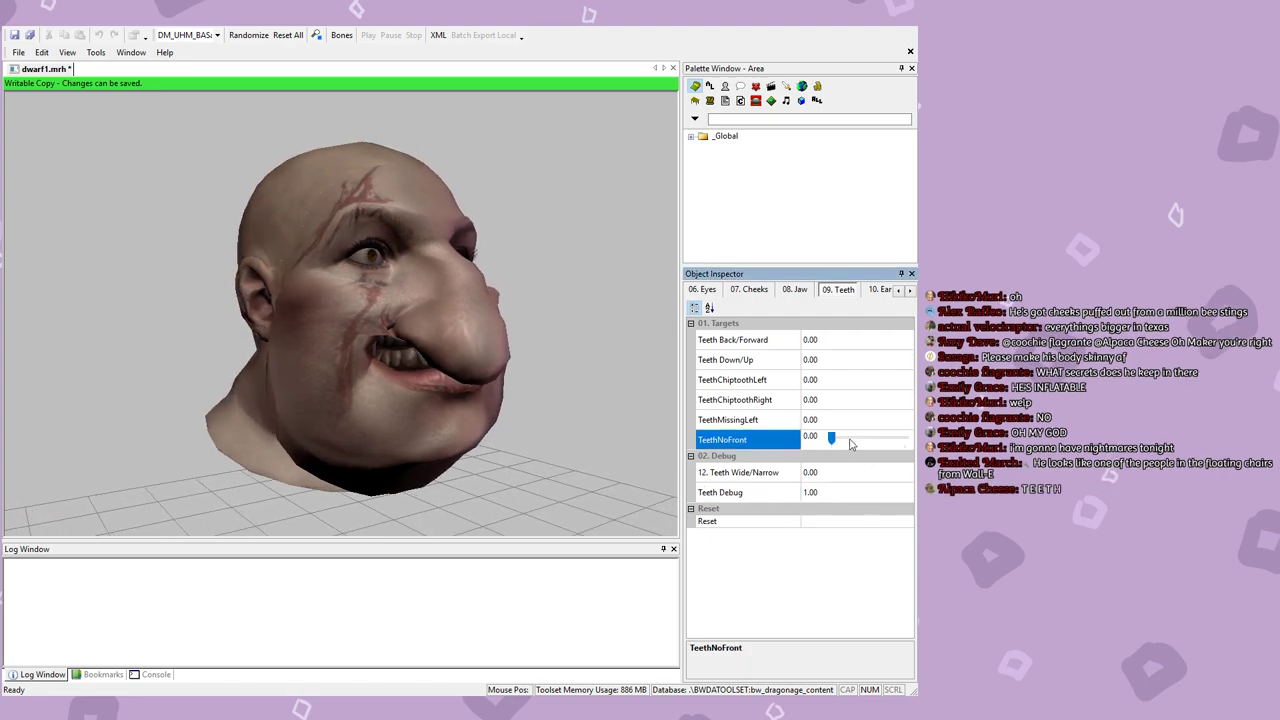
drag(441, 396, 492, 370)
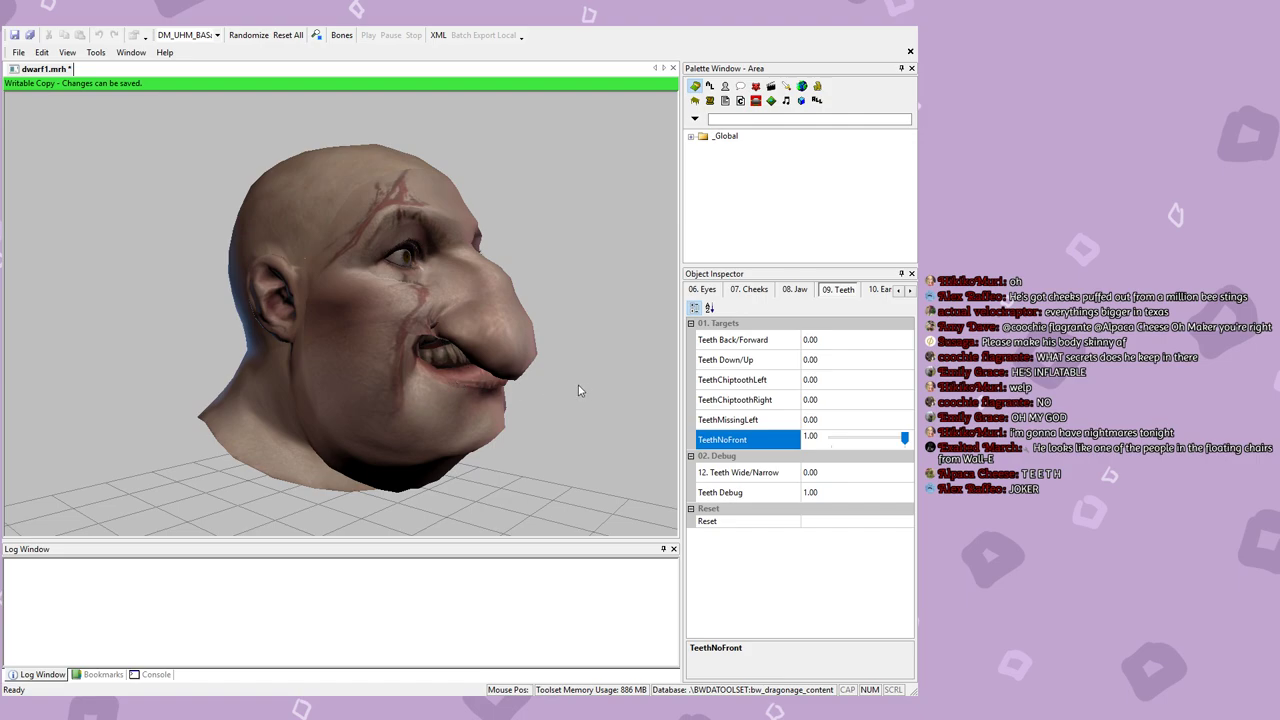
click(843, 419)
click(840, 419)
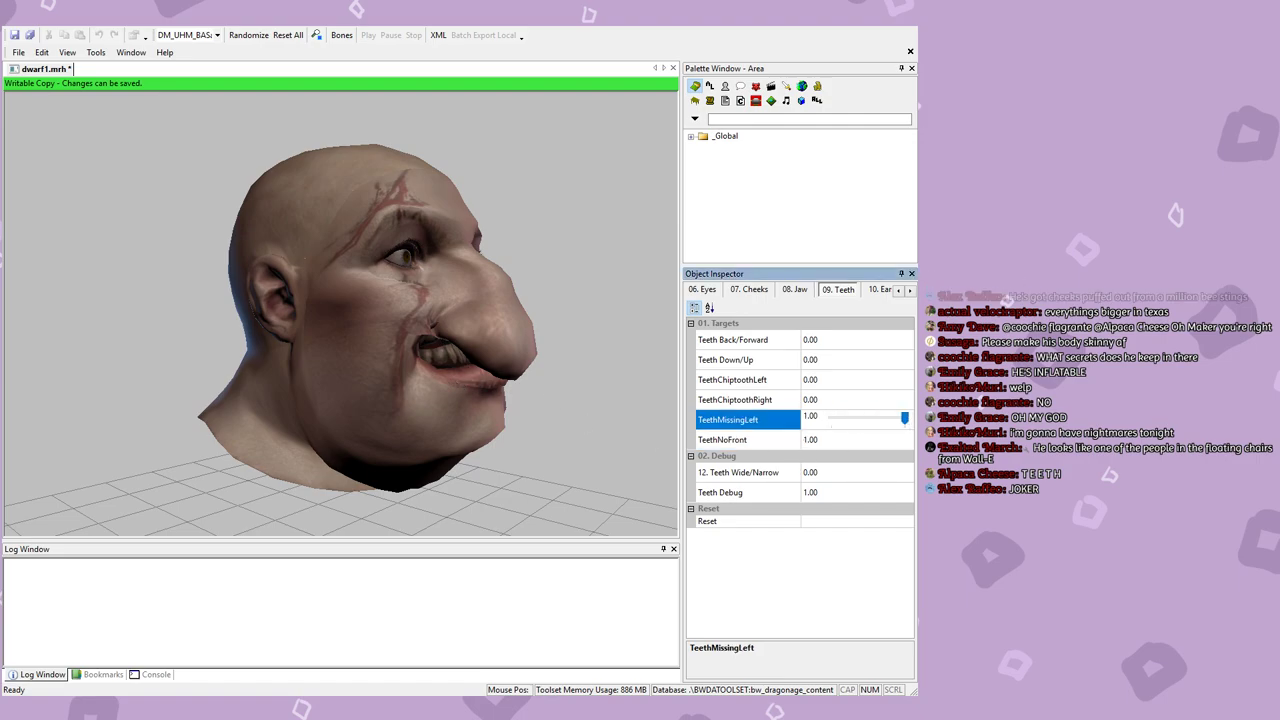
click(868, 401)
click(848, 380)
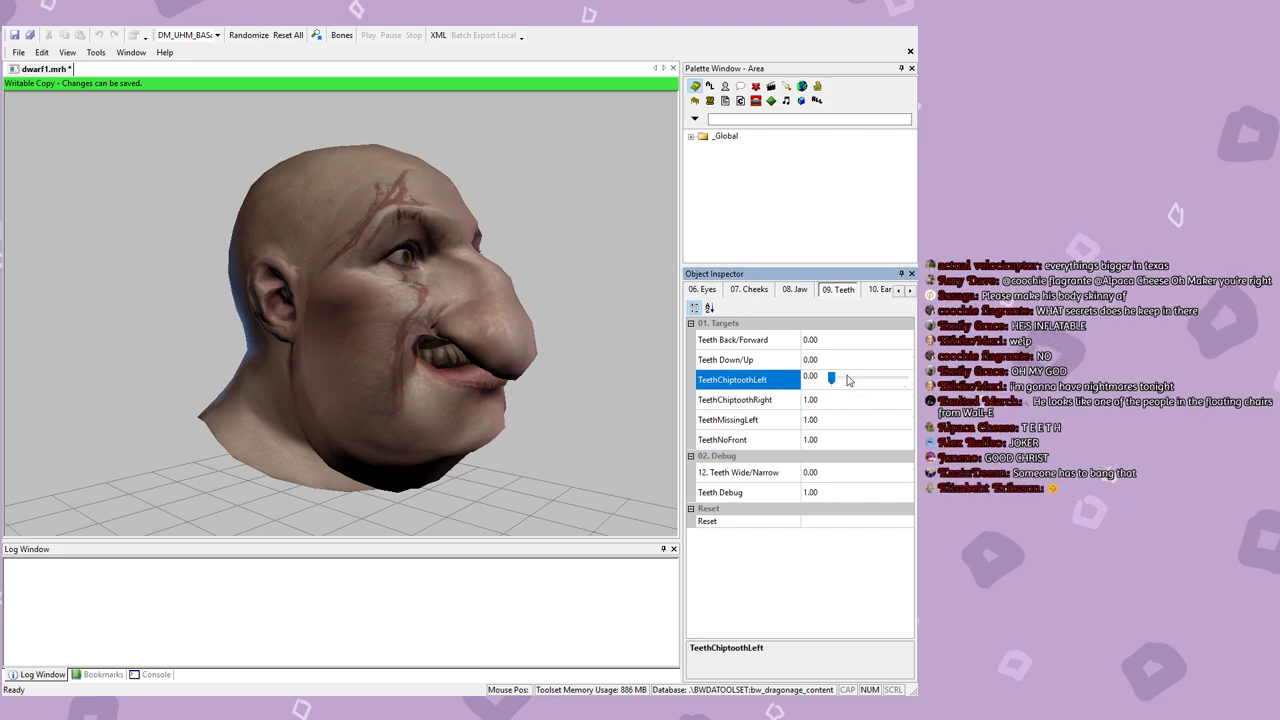
Step: Set Teeth Down/Up to -1.00 and Teeth Back/Forward to 1.00, and save the head morph
click(870, 360)
drag(870, 360, 838, 365)
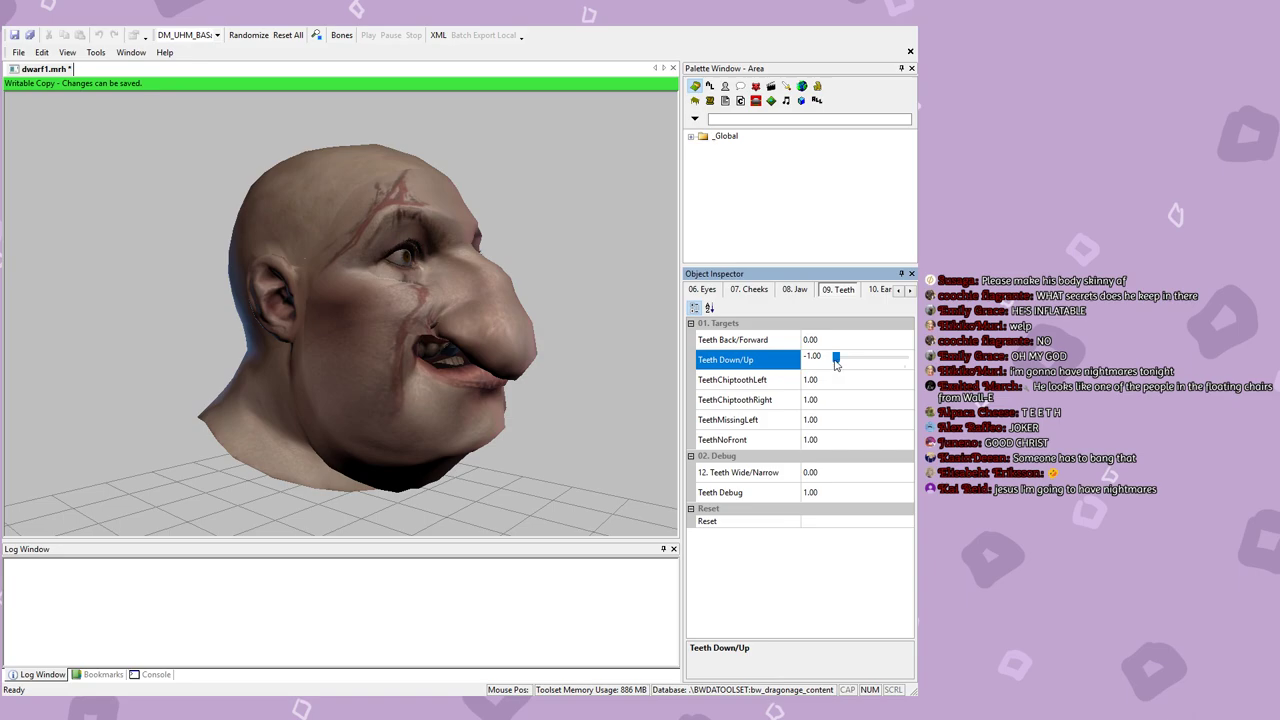
click(836, 340)
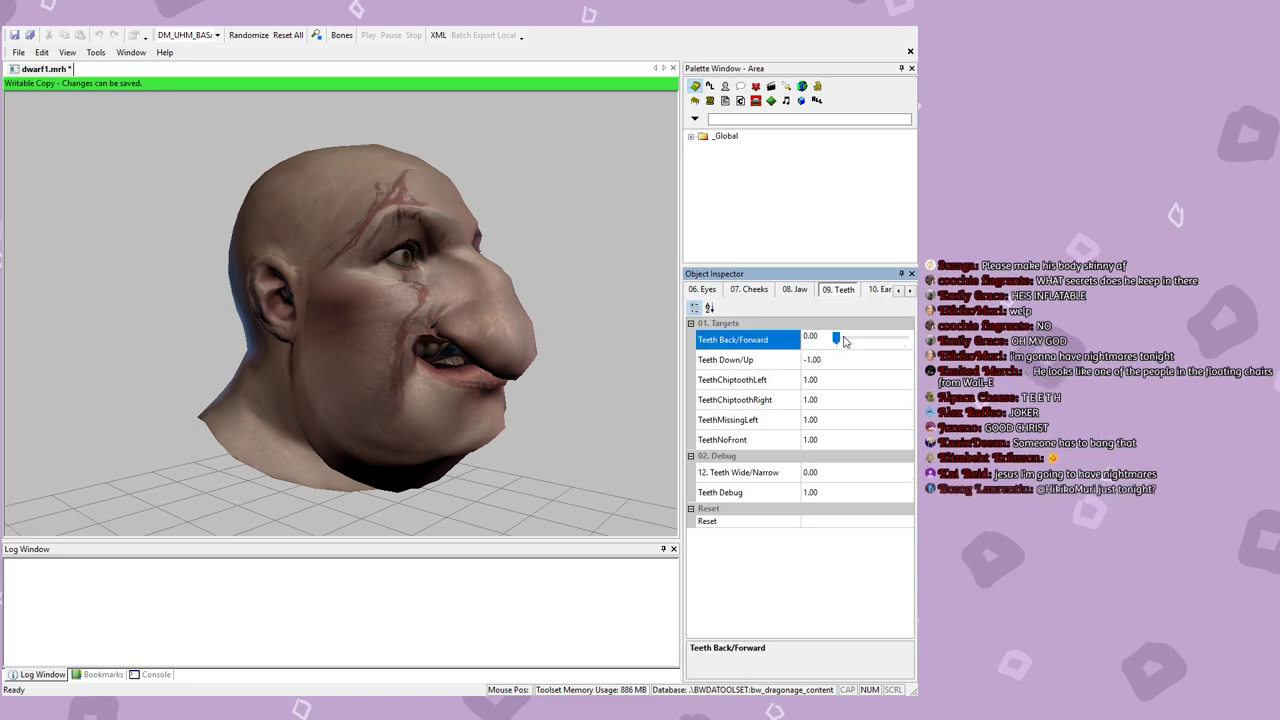
drag(872, 338, 911, 343)
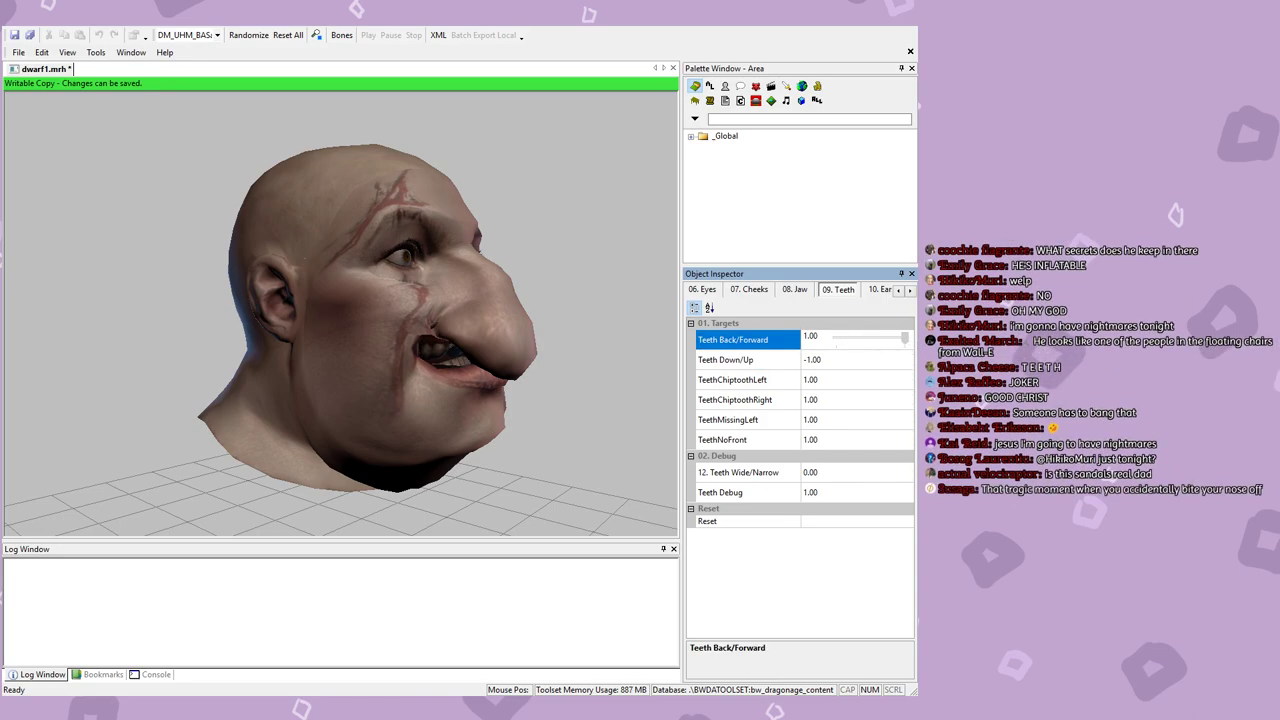
drag(450, 428, 341, 378)
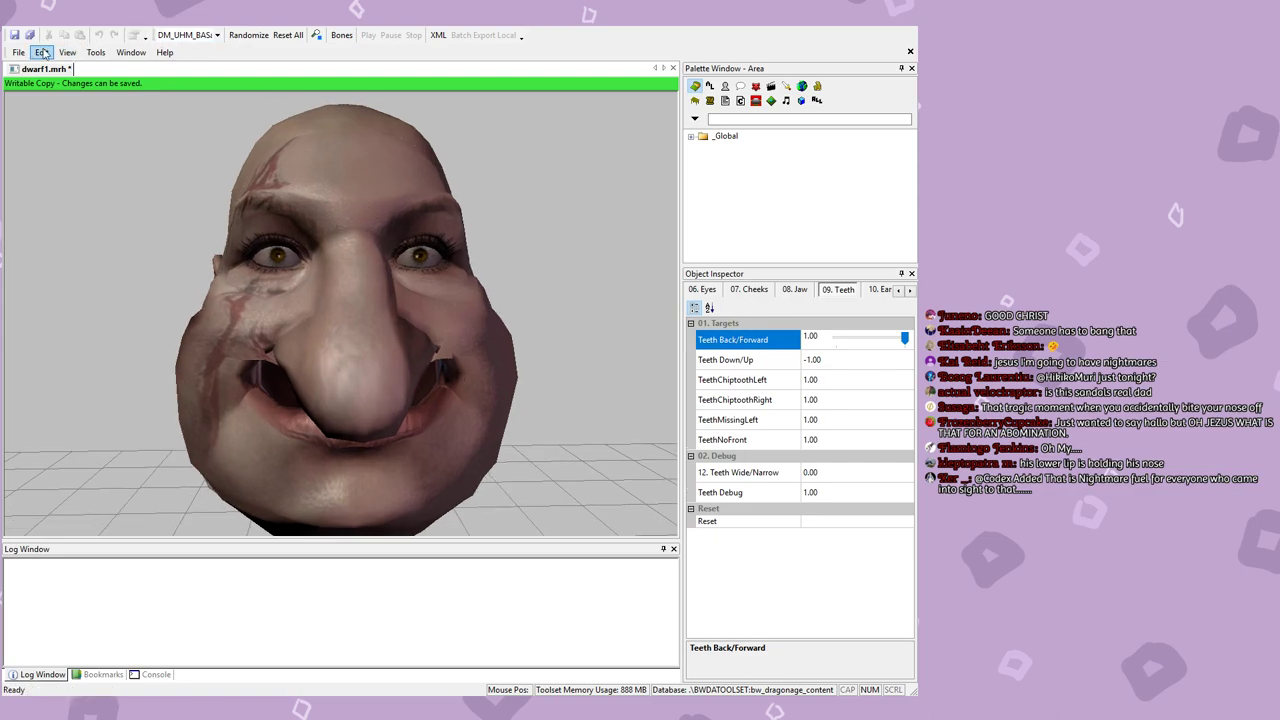
key(ctrl+s)
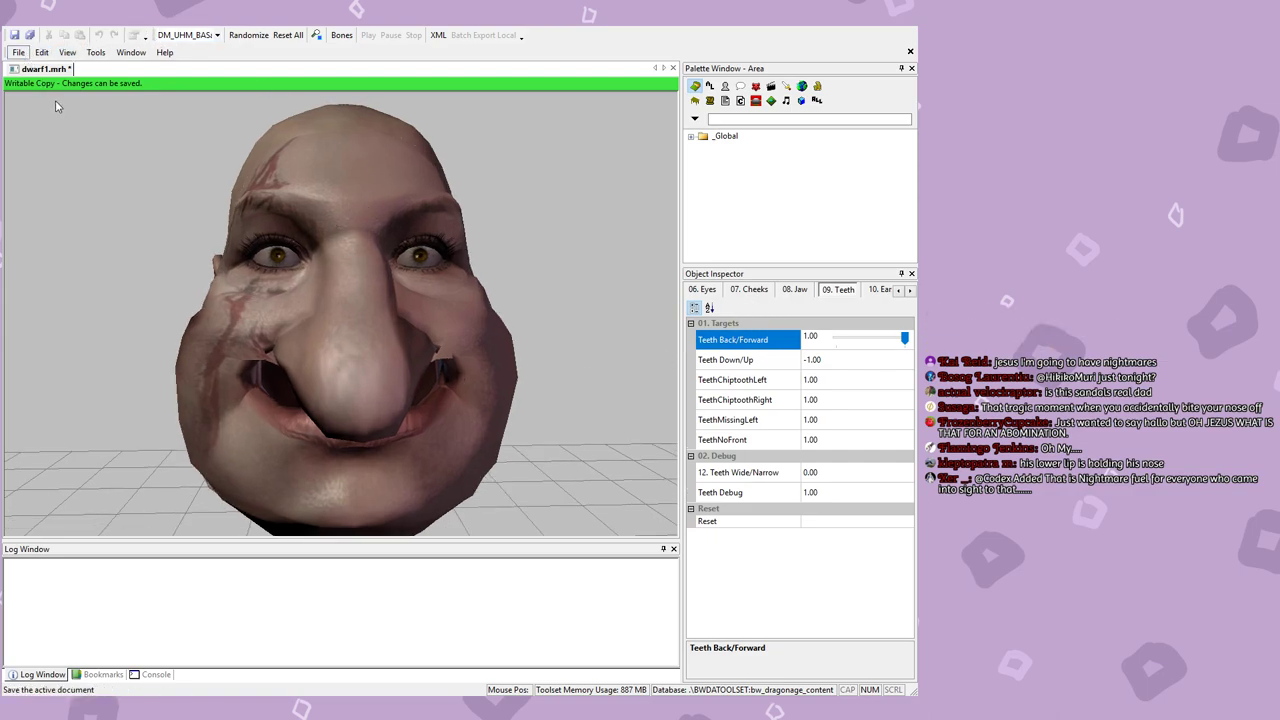
Step: Bring up the ear targets and set Ears Down/Up to 1.00, checking the ears from both sides
click(909, 290)
click(909, 290)
click(787, 292)
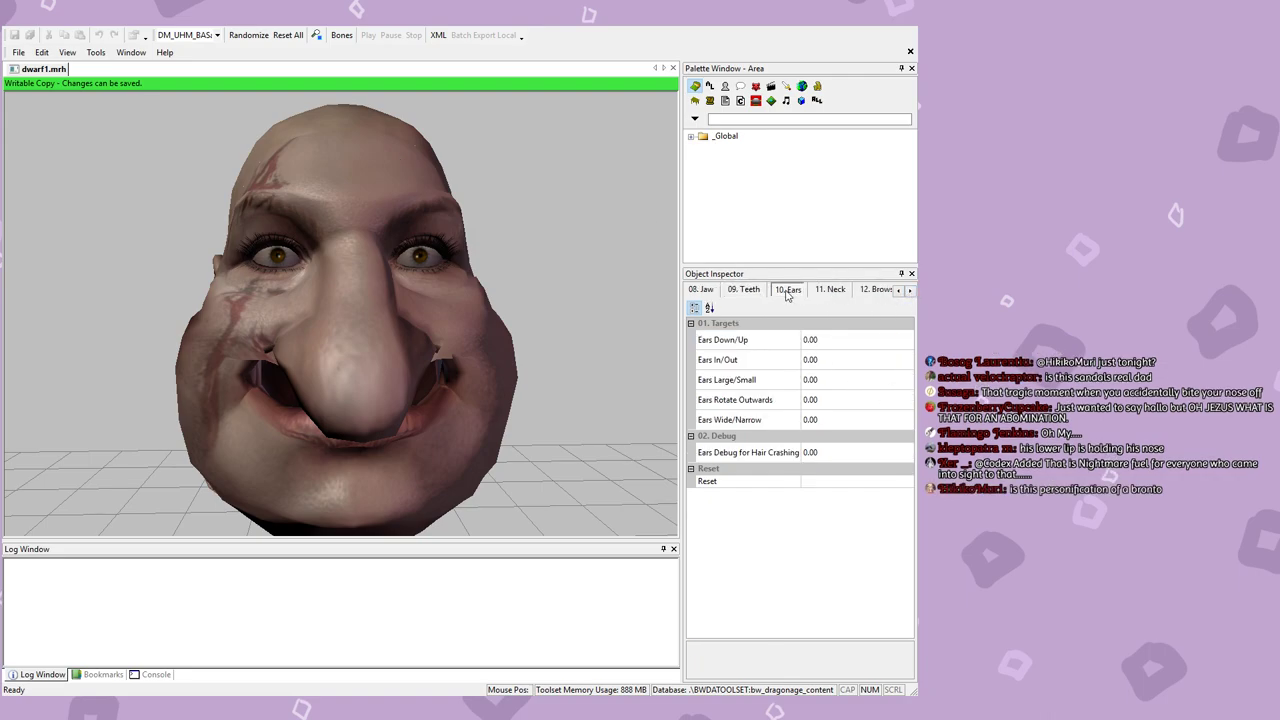
click(847, 341)
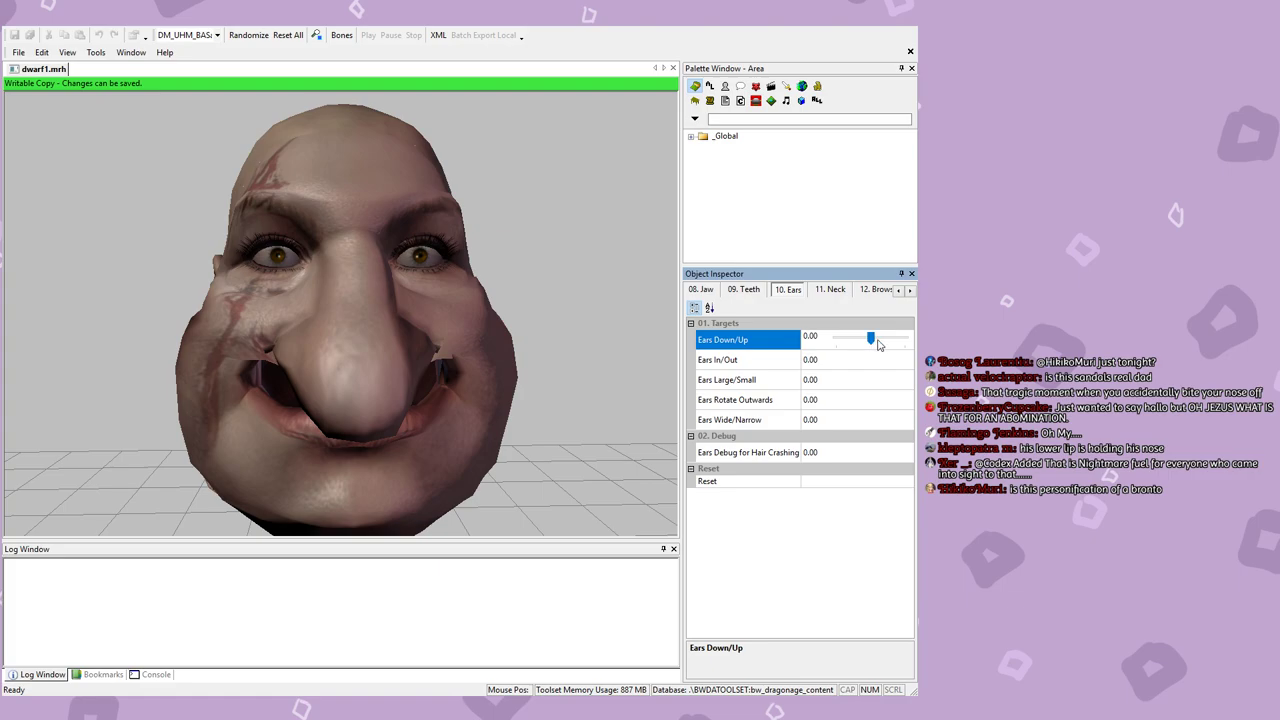
middle_drag(250, 370, 459, 383)
mouse_move(905, 338)
mouse_down()
mouse_move(837, 338)
mouse_move(910, 339)
mouse_up()
drag(475, 368, 380, 369)
Step: Set Ears In/Out to 1.00, Ears Large/Small to -1.00 and Ears Rotate Outwards to 1.00
click(869, 362)
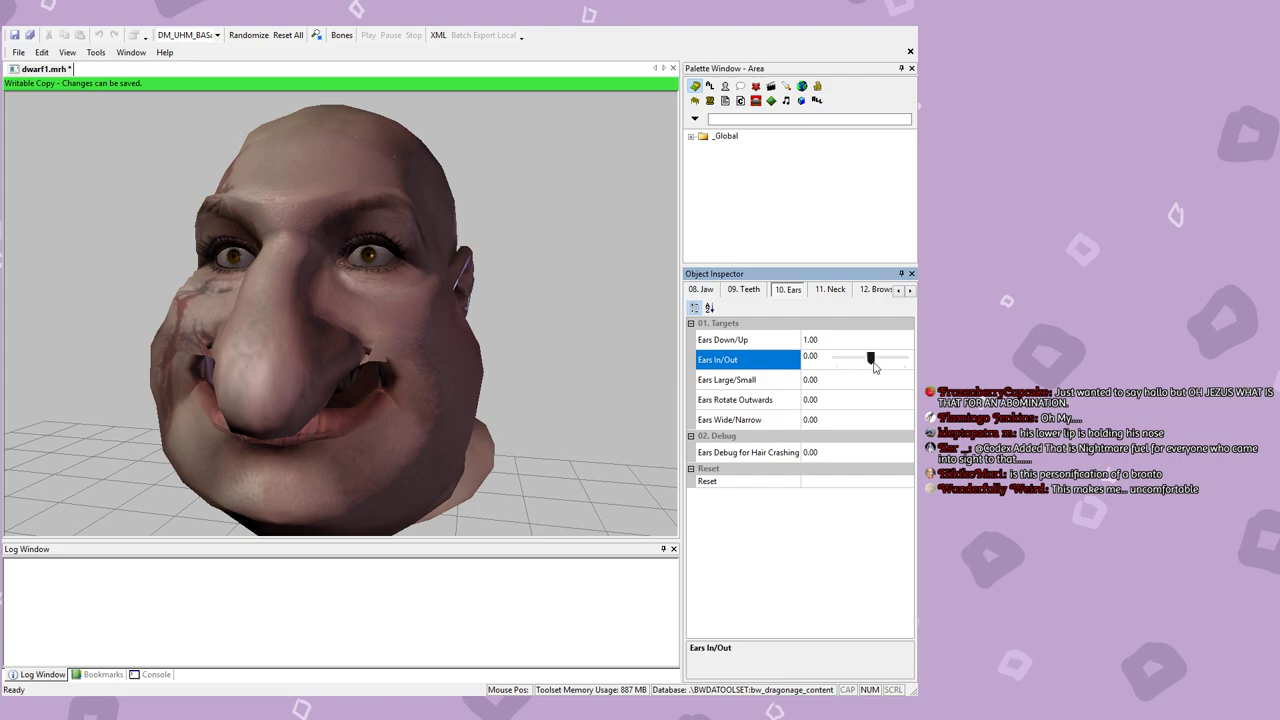
drag(880, 362, 905, 377)
click(853, 381)
click(871, 400)
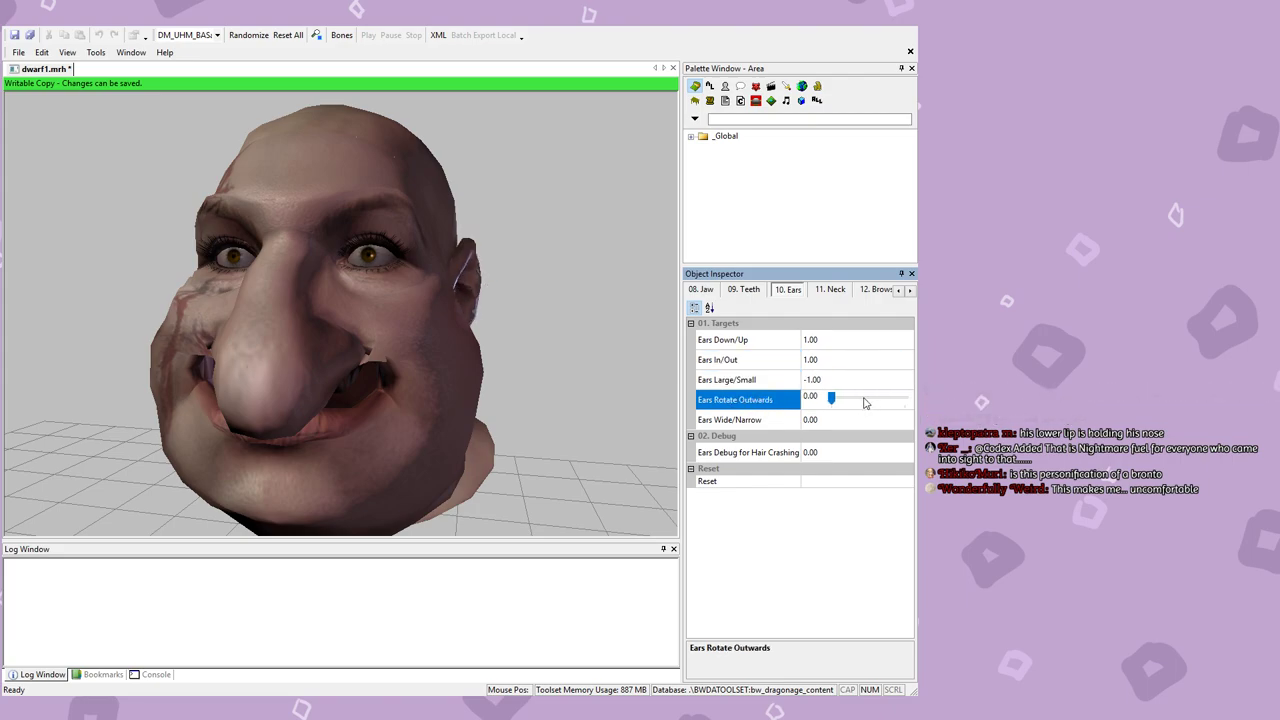
drag(833, 398, 912, 403)
middle_drag(401, 394, 442, 394)
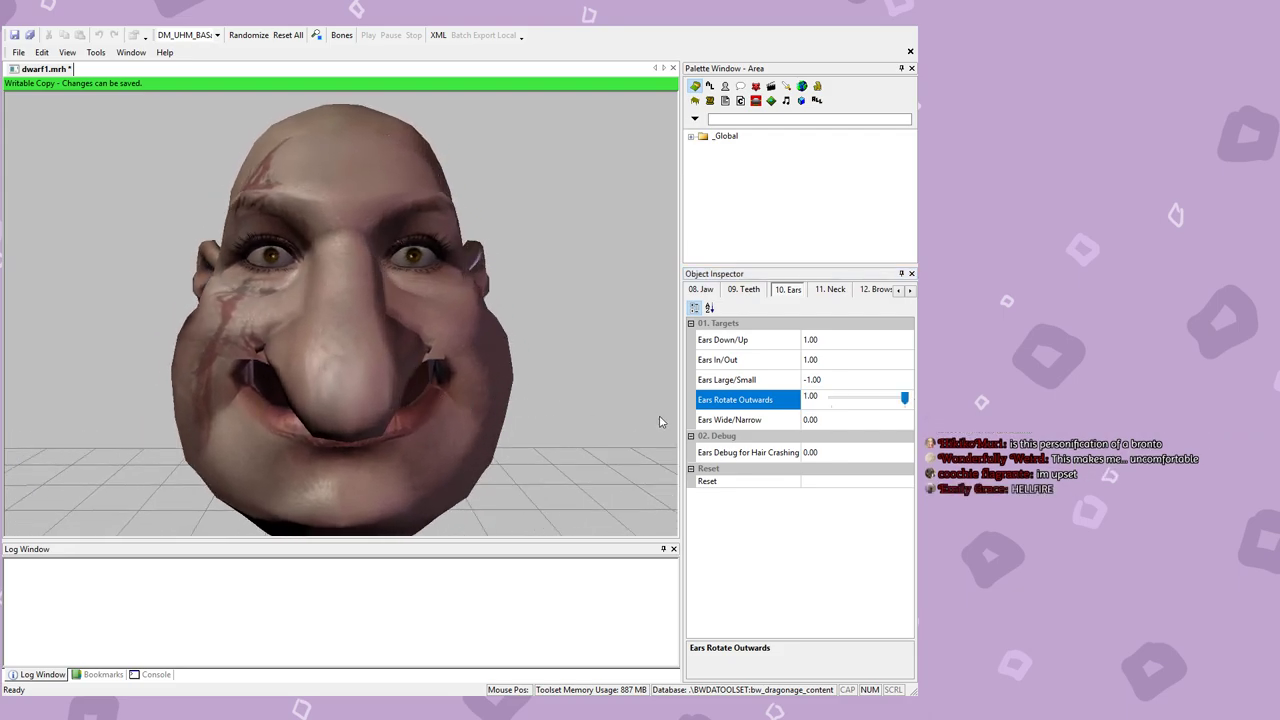
Step: Compare both extremes of Ears Wide/Narrow, set it to -1.00 and select Ears Debug for Hair Crashing
click(838, 420)
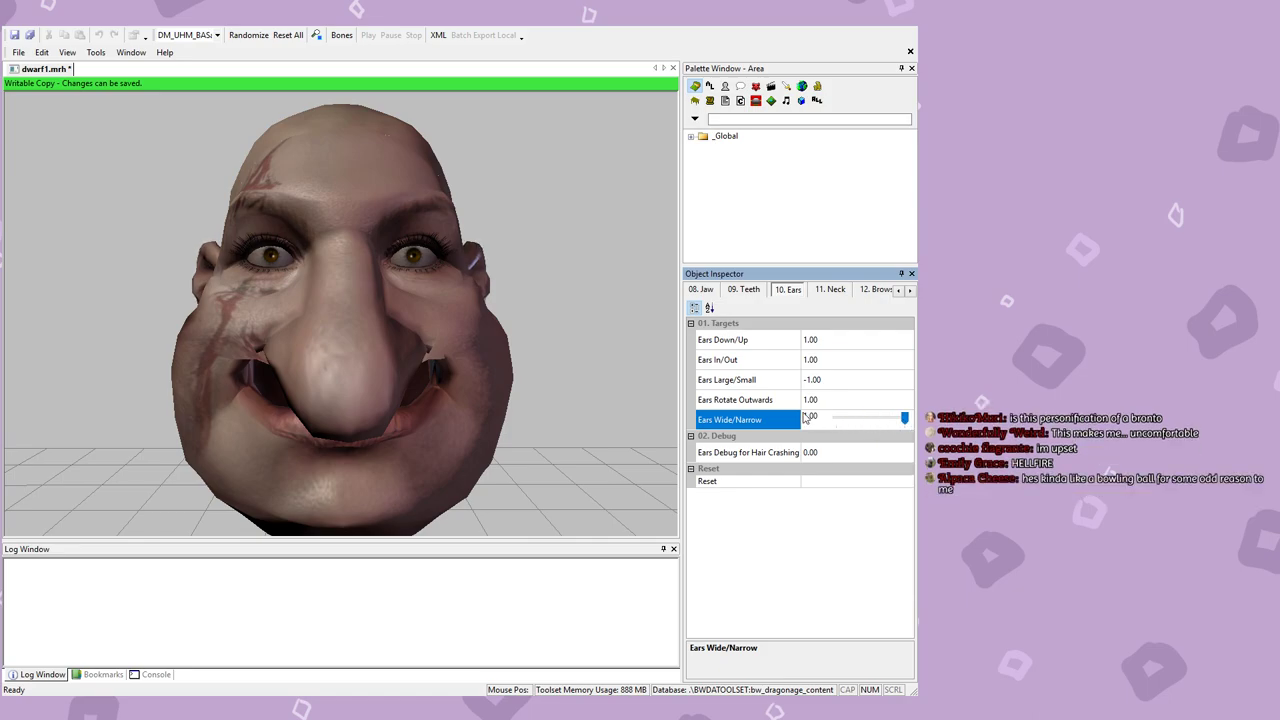
drag(904, 417, 818, 422)
drag(895, 426, 906, 421)
middle_drag(356, 385, 357, 388)
scroll(378, 374, down, 3)
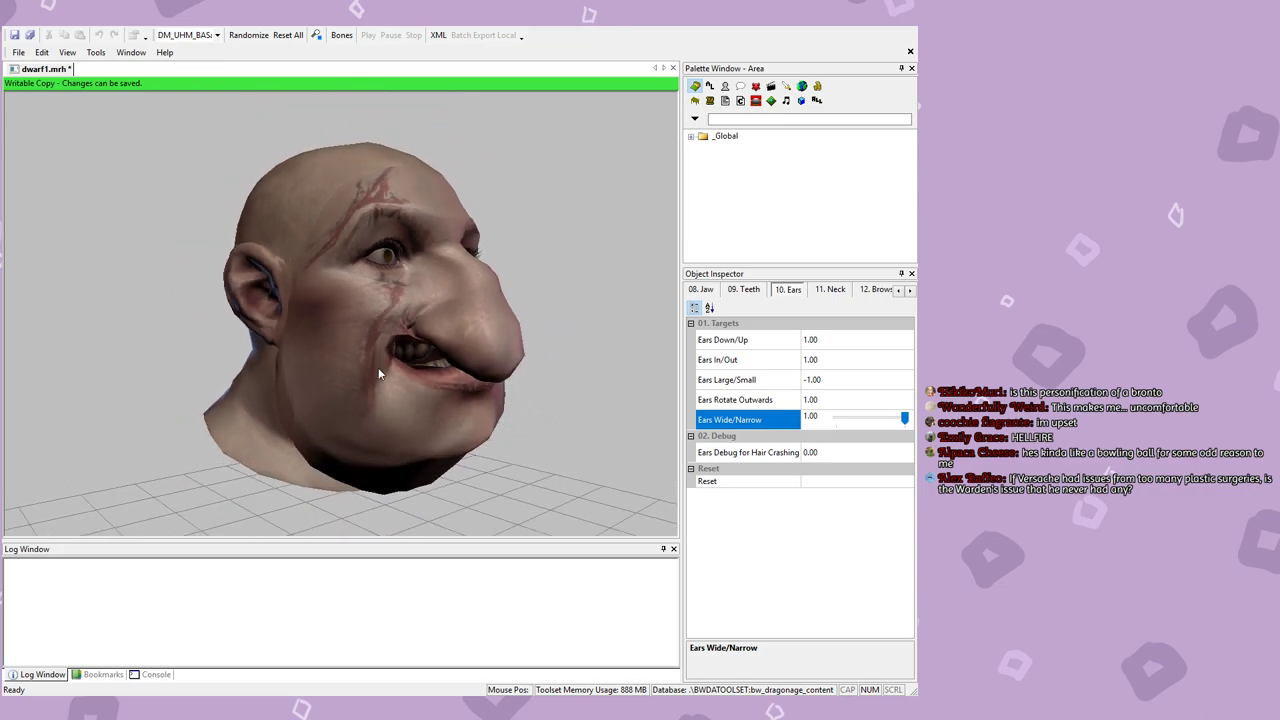
click(822, 422)
mouse_move(360, 370)
middle_down()
mouse_move(401, 364)
mouse_move(340, 367)
mouse_move(354, 370)
middle_up()
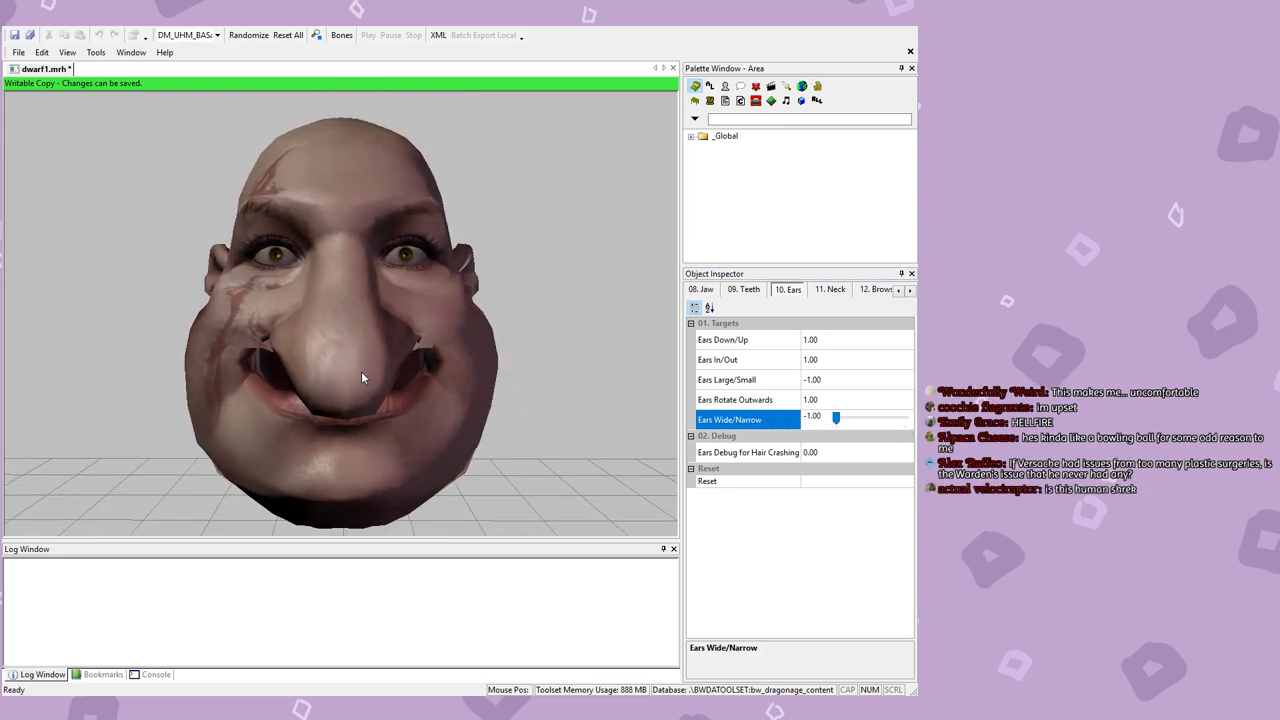
click(858, 453)
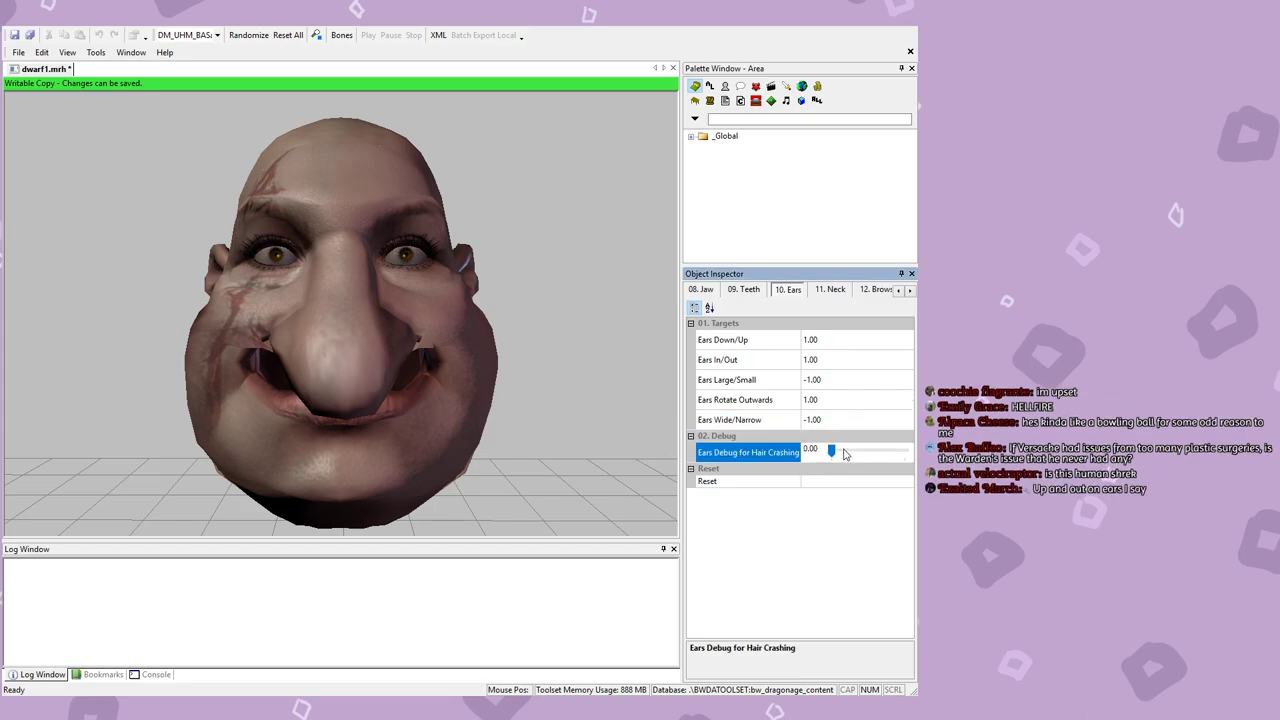
Step: Try Ears Debug for Hair Crashing at its maximum and return it to 0.00
drag(834, 453, 912, 454)
middle_drag(305, 409, 410, 416)
drag(905, 455, 832, 453)
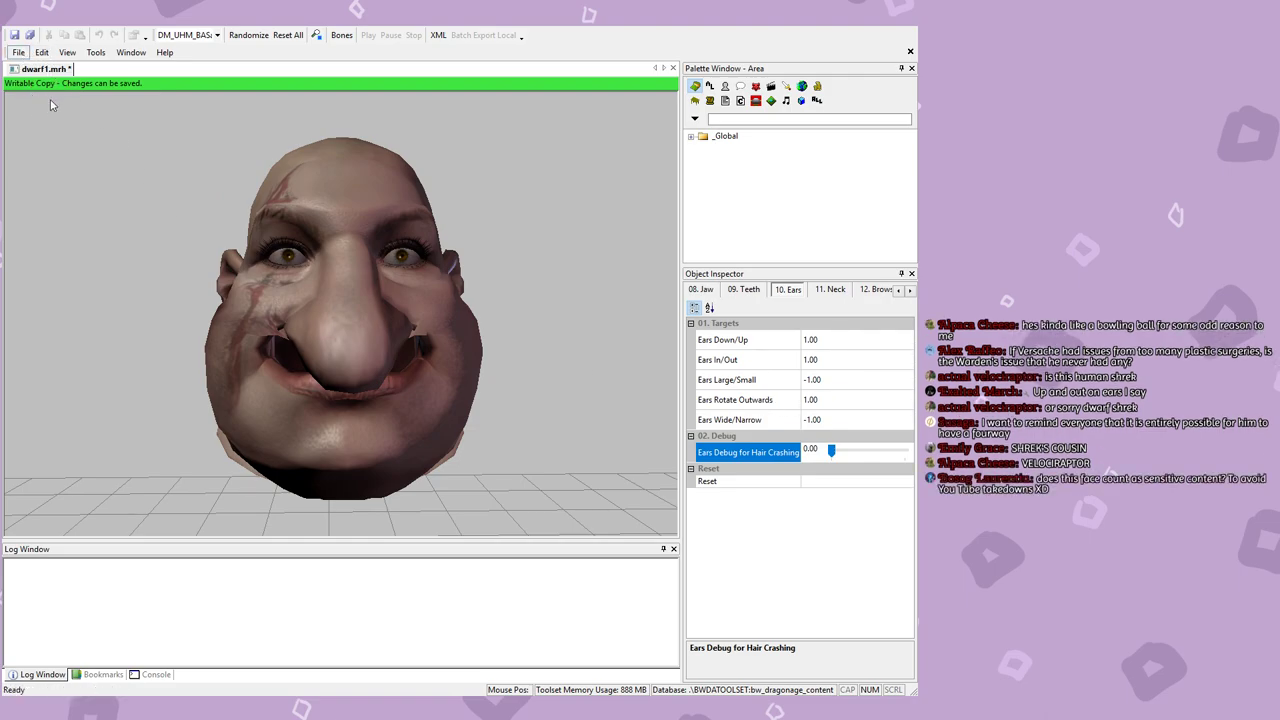
Step: Bring up the neck targets and try Neck Back in side view, leaving it at 0.00
click(830, 289)
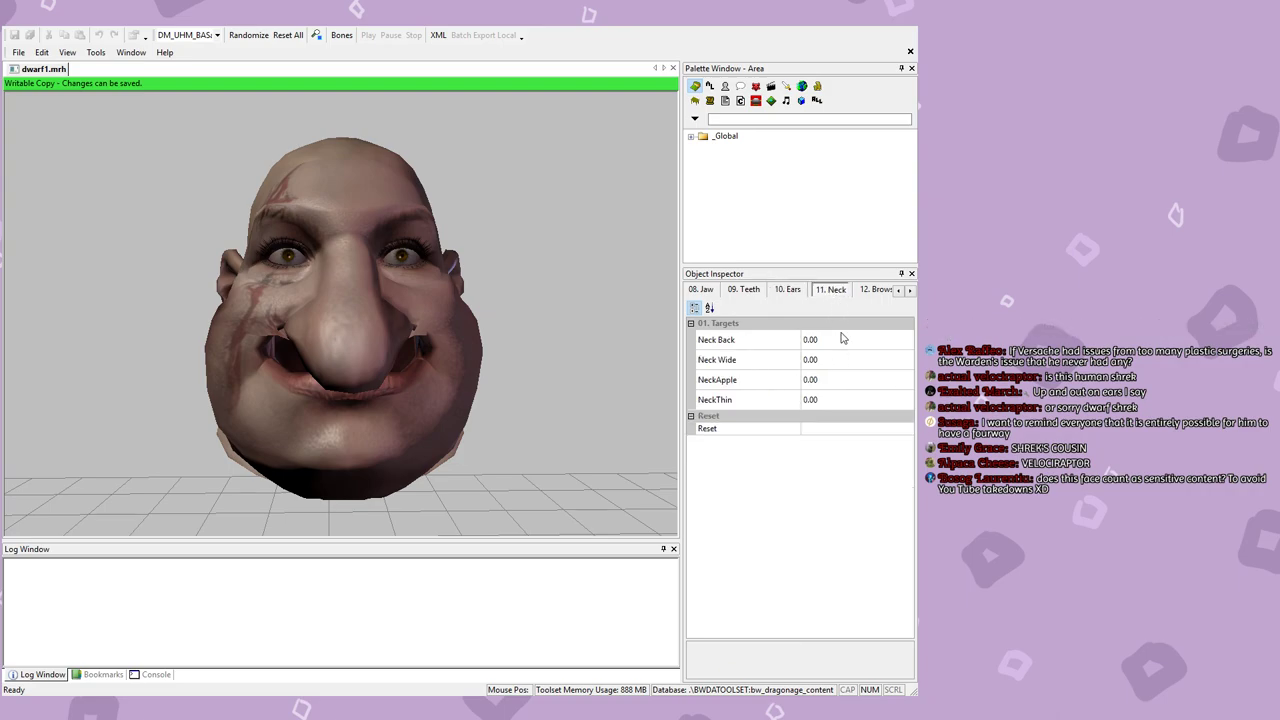
click(828, 339)
middle_drag(381, 404, 640, 385)
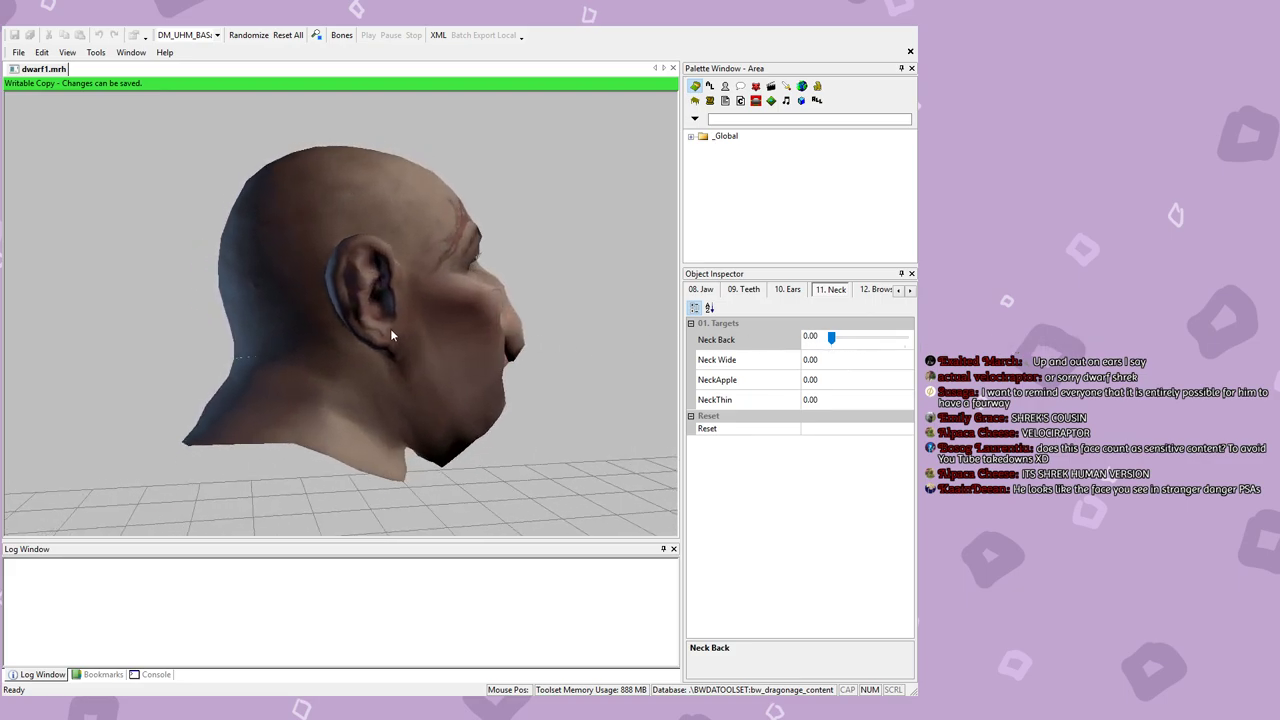
drag(836, 339, 737, 338)
middle_drag(546, 363, 499, 353)
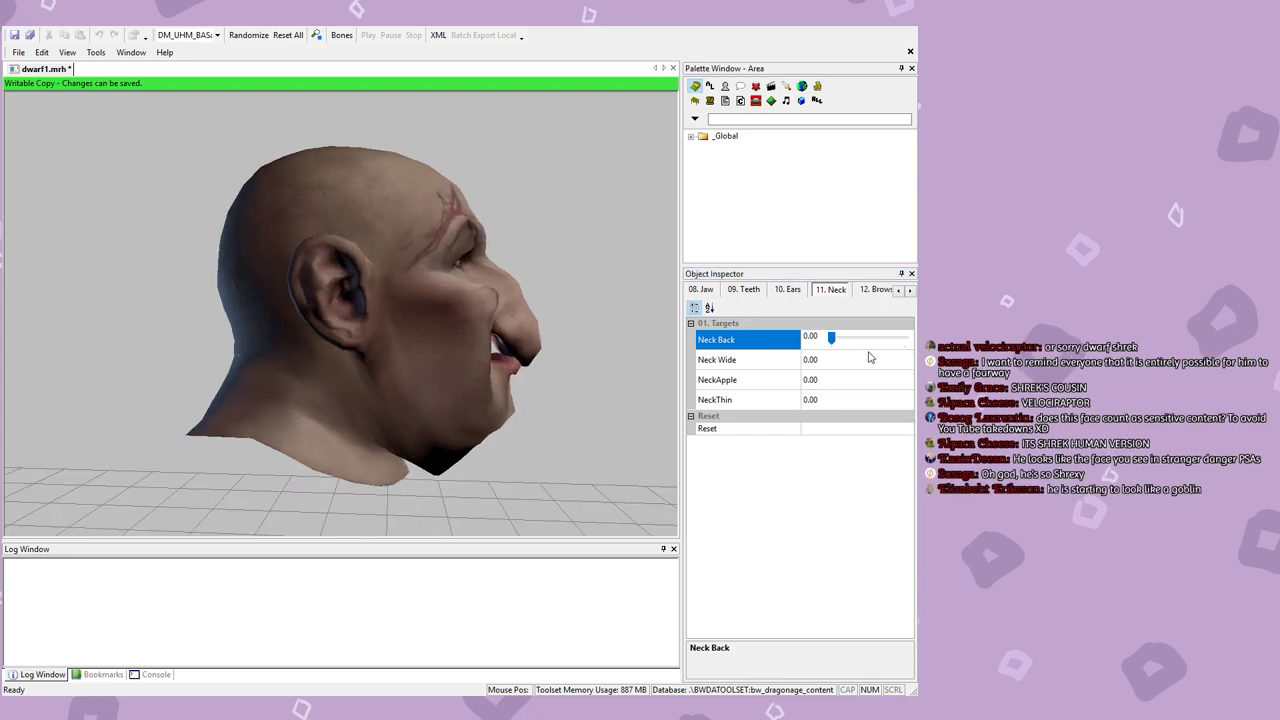
Step: Set Neck Wide and NeckApple to 1.00, checking the neck from both sides
click(831, 366)
drag(836, 361, 905, 357)
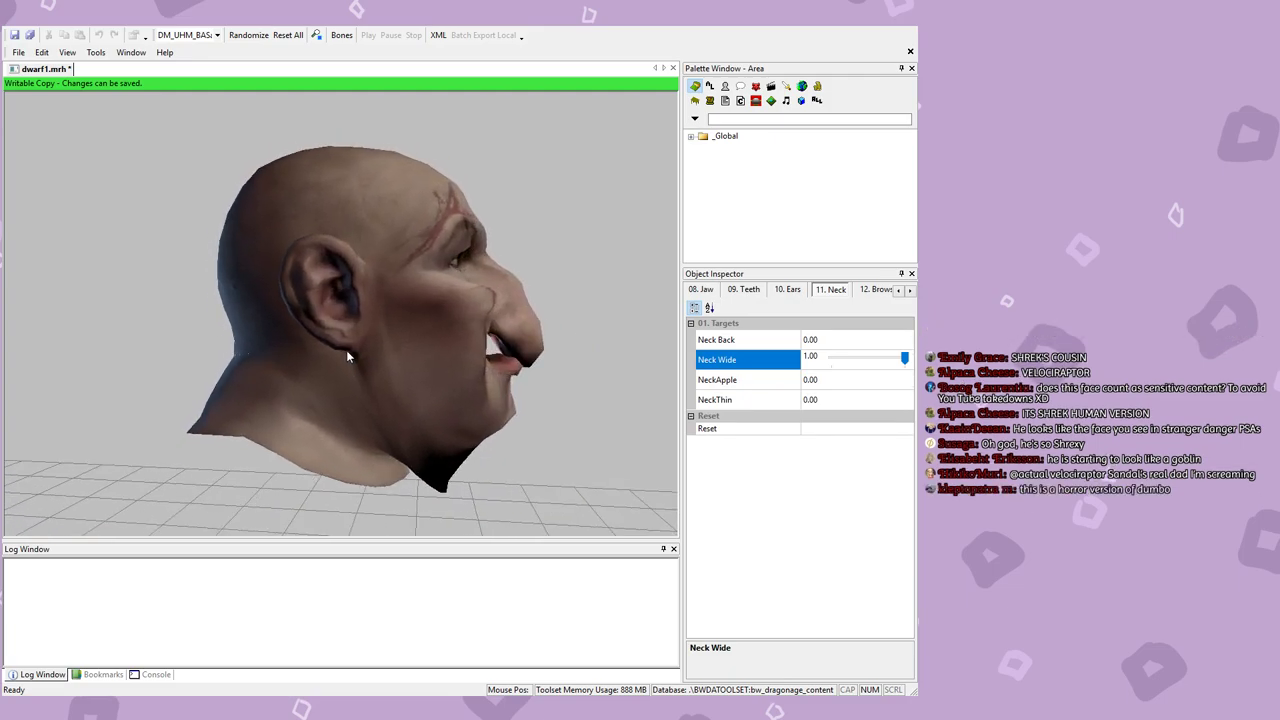
middle_drag(400, 334, 425, 326)
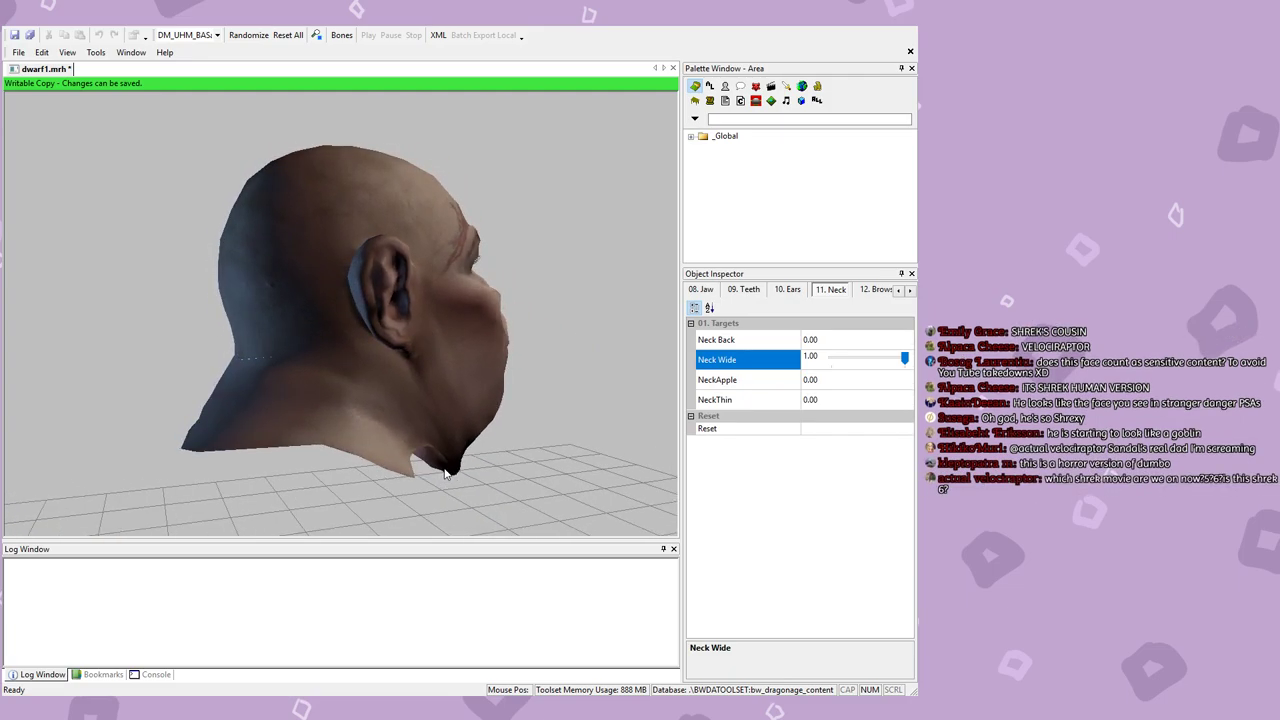
middle_drag(446, 473, 464, 458)
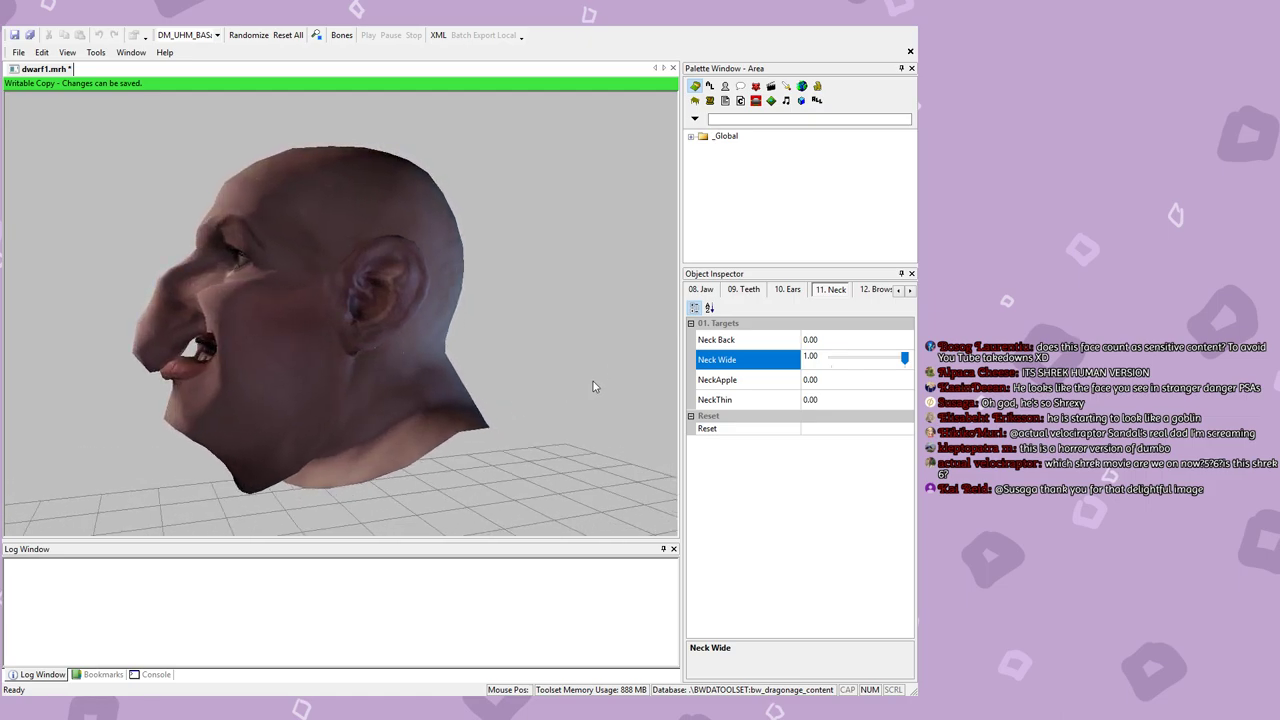
click(820, 378)
drag(833, 380, 904, 380)
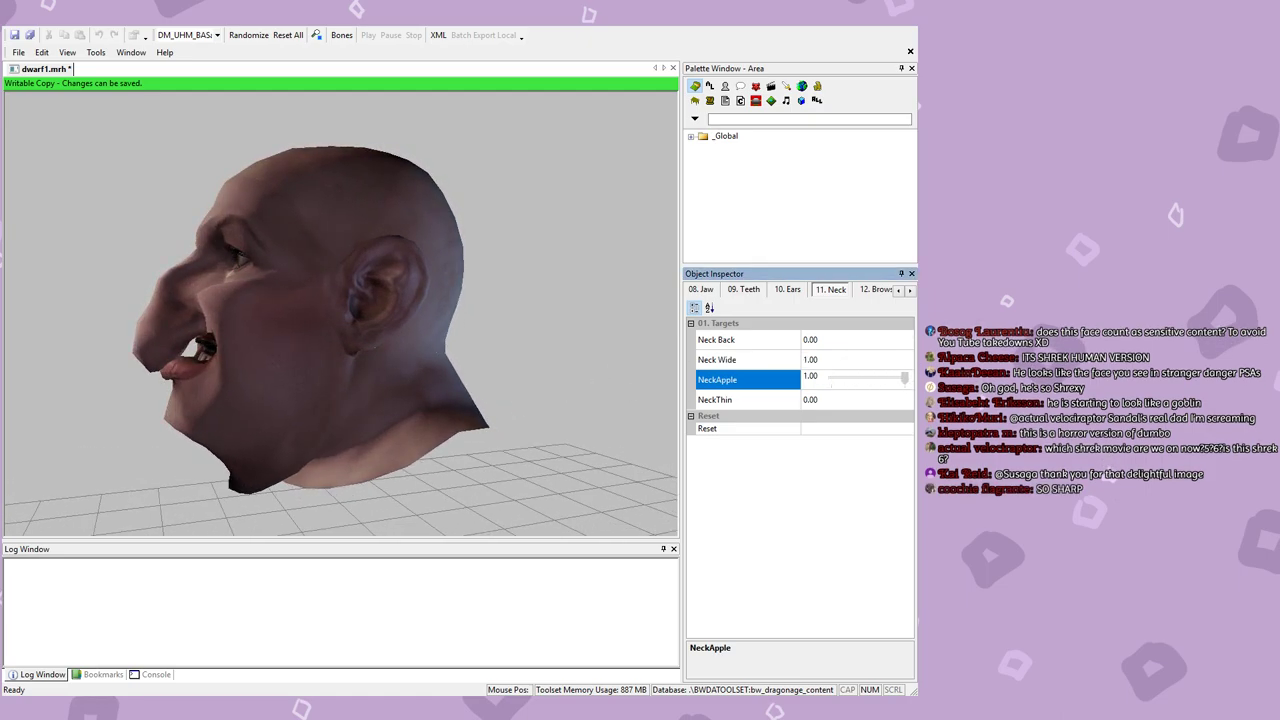
Step: Try NeckThin at 1.00, return it to 0.00 after checking the head, and save the head morph
click(834, 399)
drag(903, 399, 910, 400)
middle_drag(456, 421, 153, 389)
drag(153, 394, 837, 328)
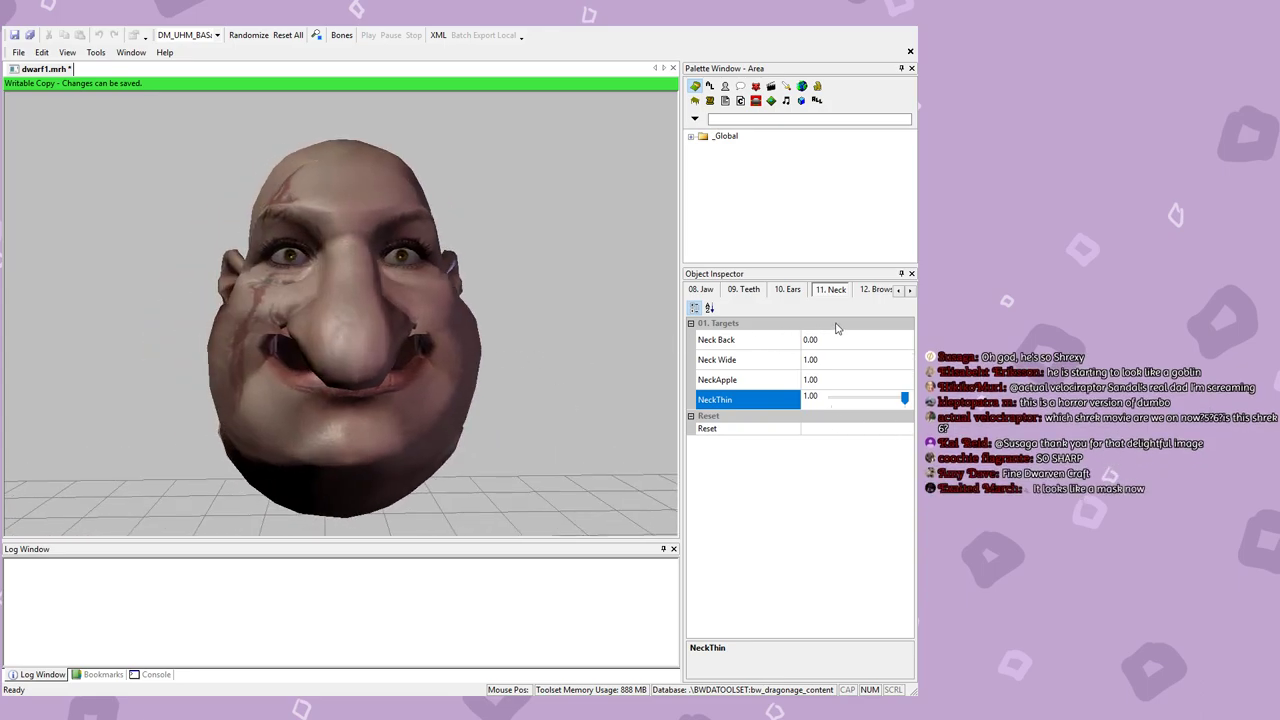
drag(903, 398, 787, 400)
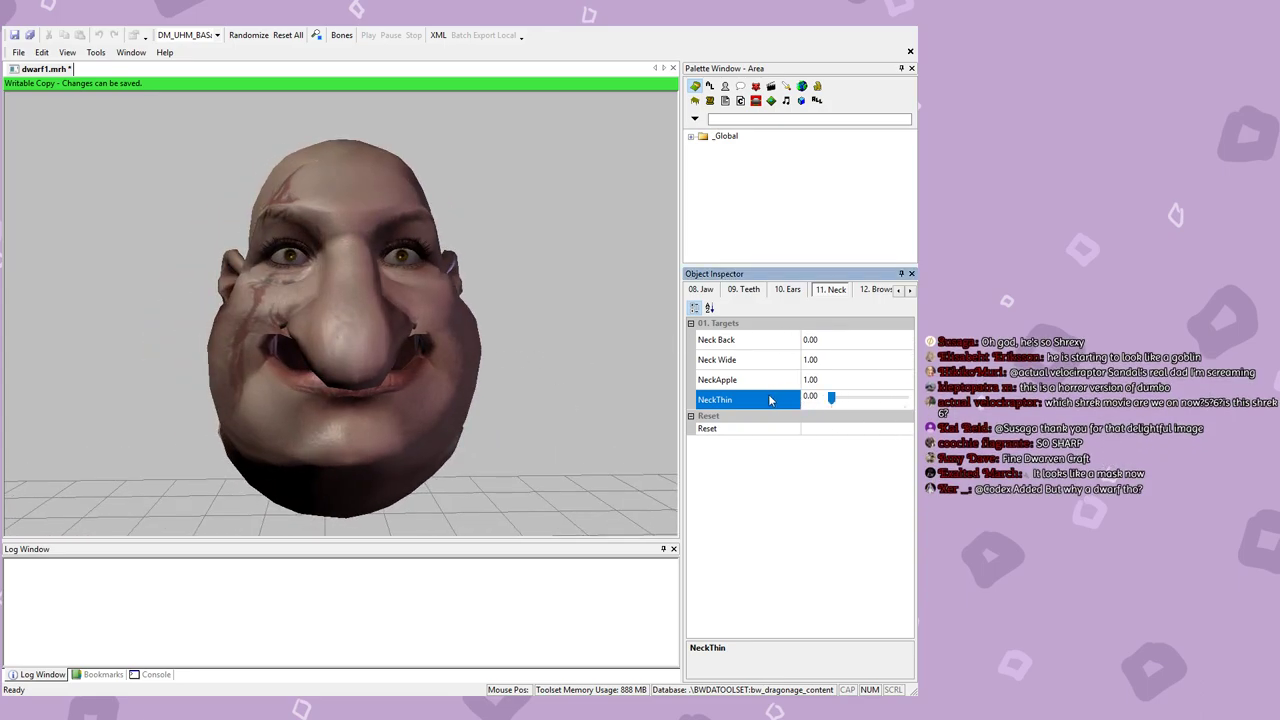
drag(420, 400, 451, 368)
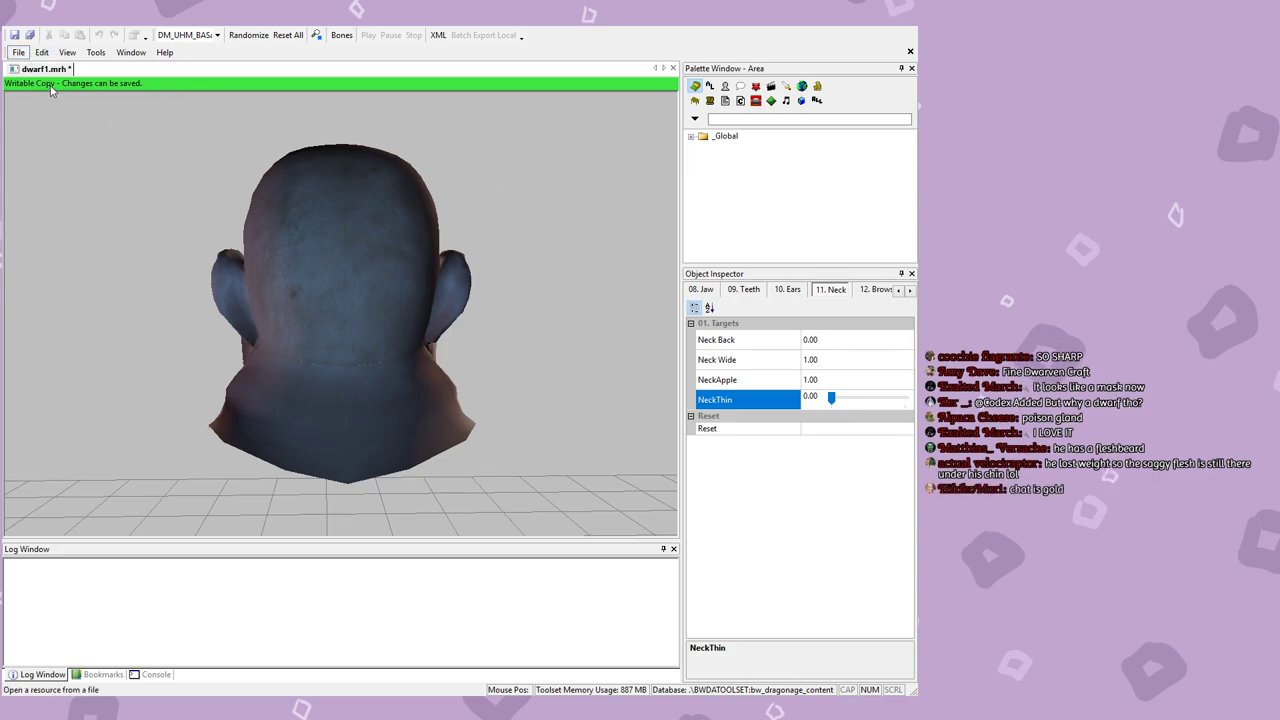
key(ctrl+s)
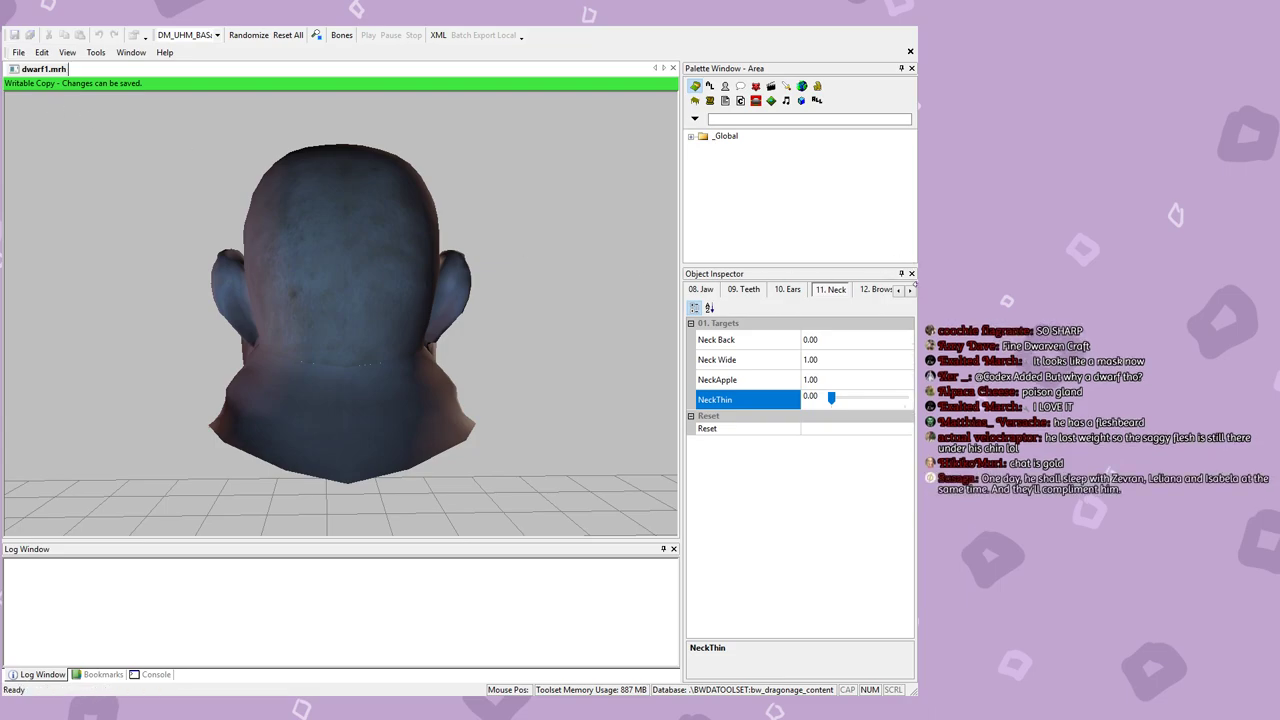
Step: Bring up the brow targets, compare both extremes of Brow Down/Up and set it to 1.00
click(909, 289)
click(909, 289)
click(790, 289)
drag(540, 298, 709, 241)
click(844, 341)
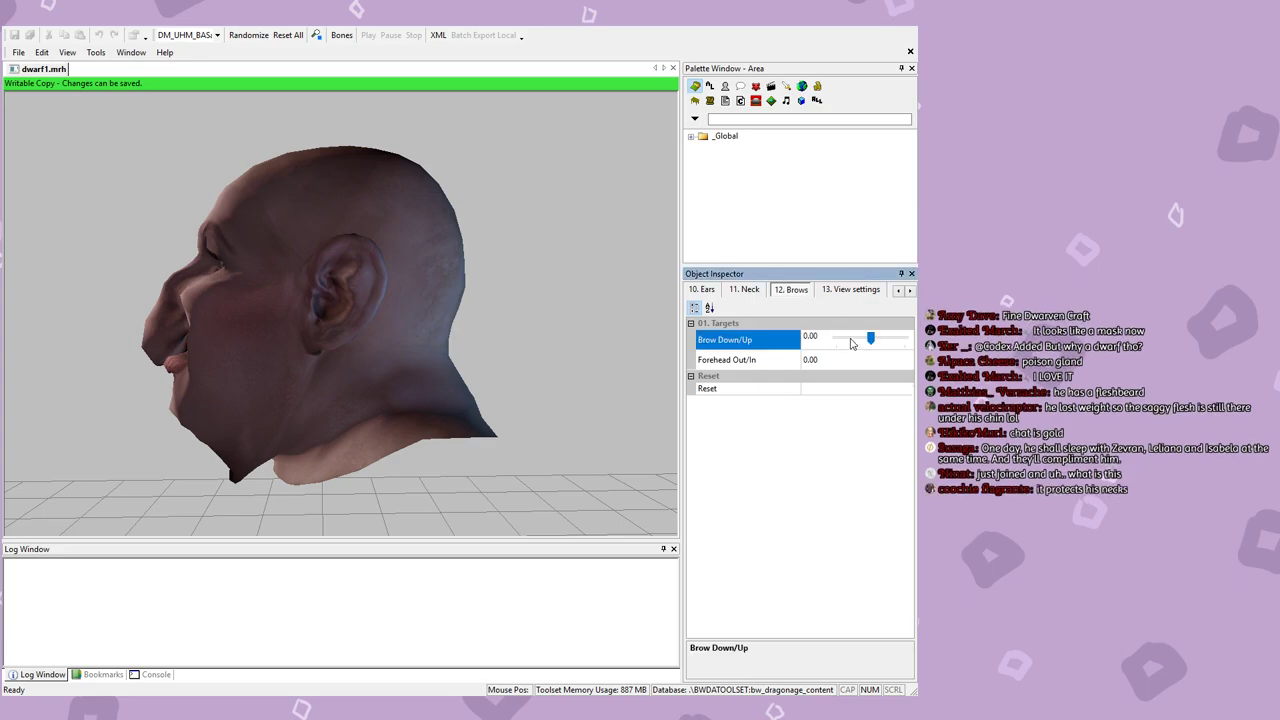
drag(897, 340, 836, 341)
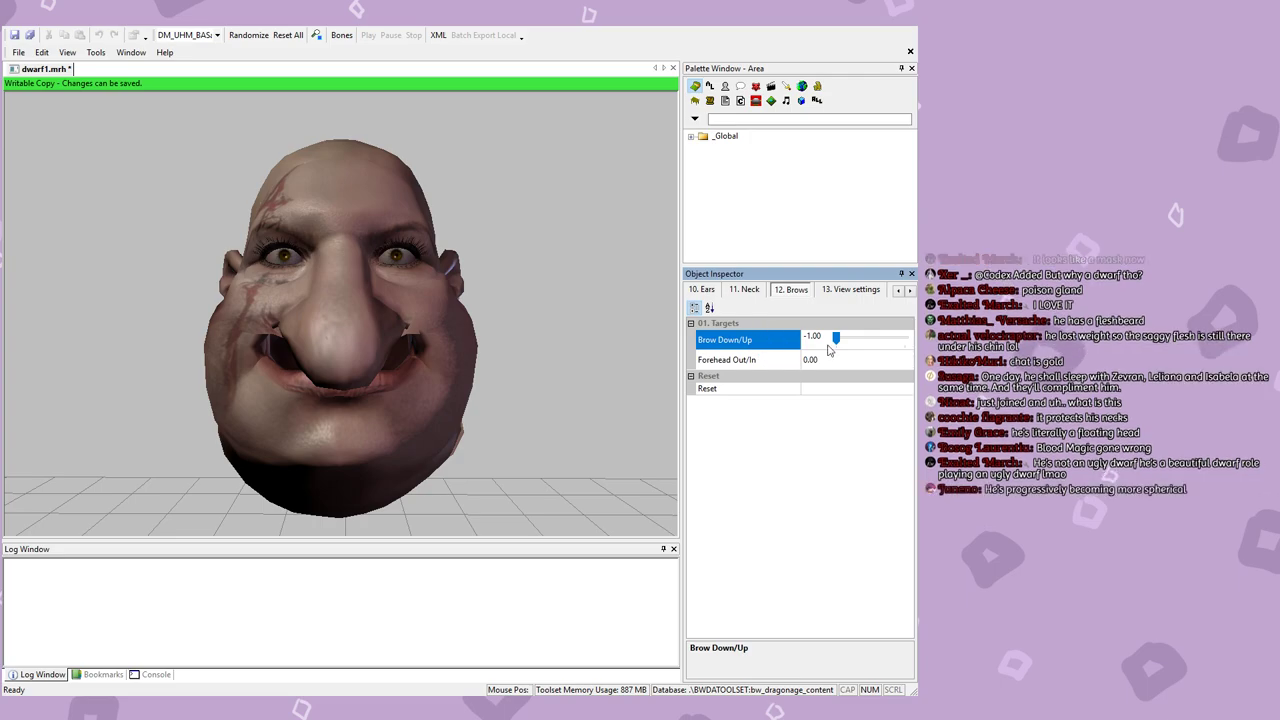
drag(843, 347, 904, 341)
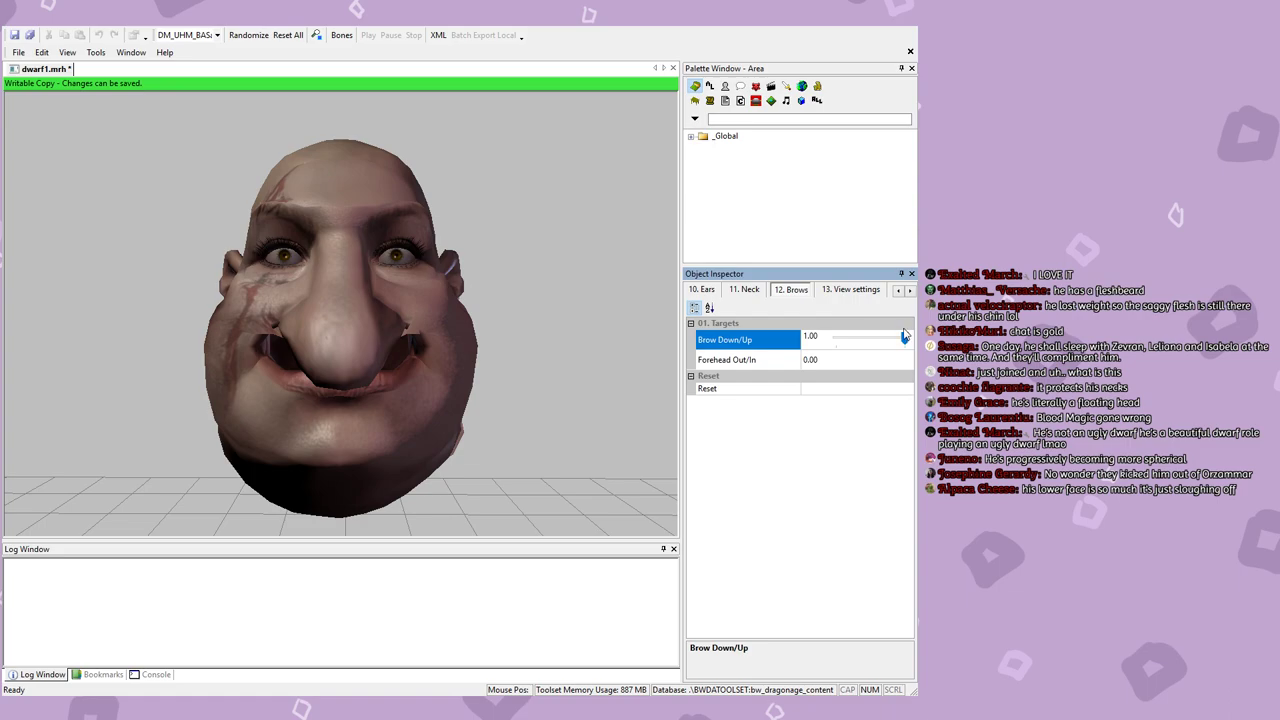
drag(904, 340, 820, 344)
mouse_move(392, 355)
middle_down()
mouse_move(476, 329)
mouse_move(408, 346)
middle_up()
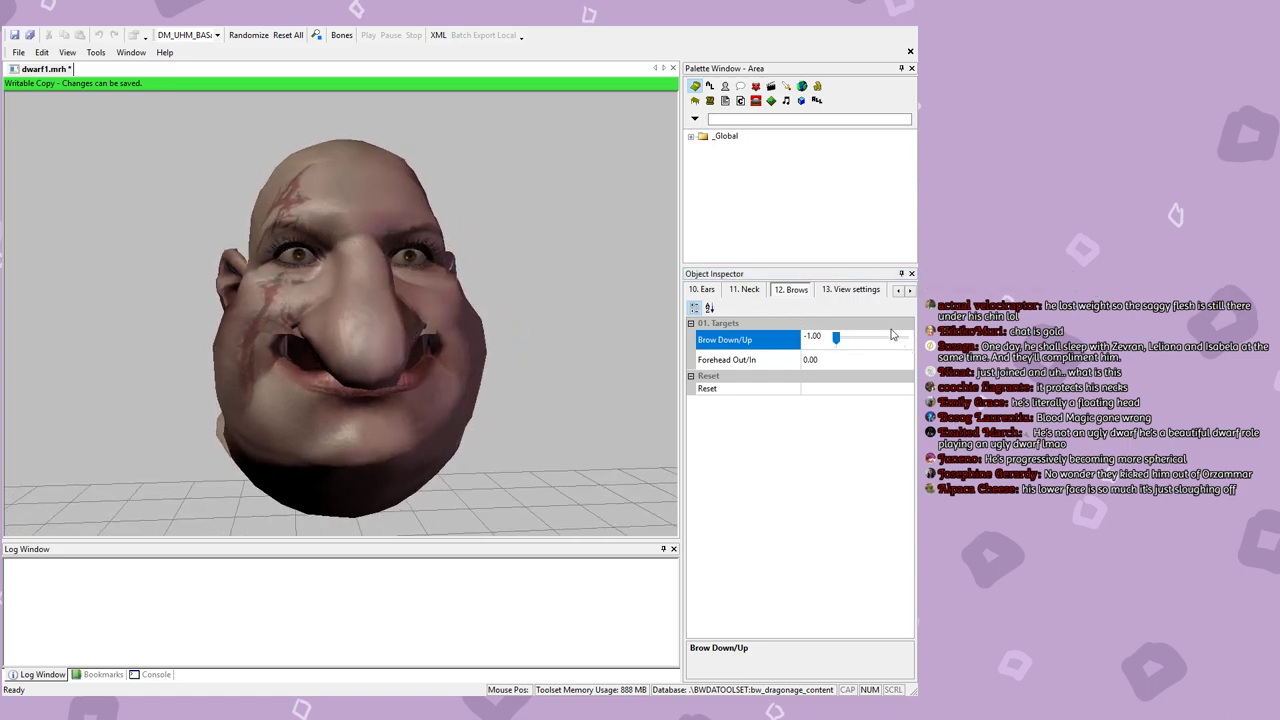
drag(838, 346, 904, 341)
Step: Set Forehead Out/In to -1.00, checking it from the side and front, and save the head morph
click(870, 361)
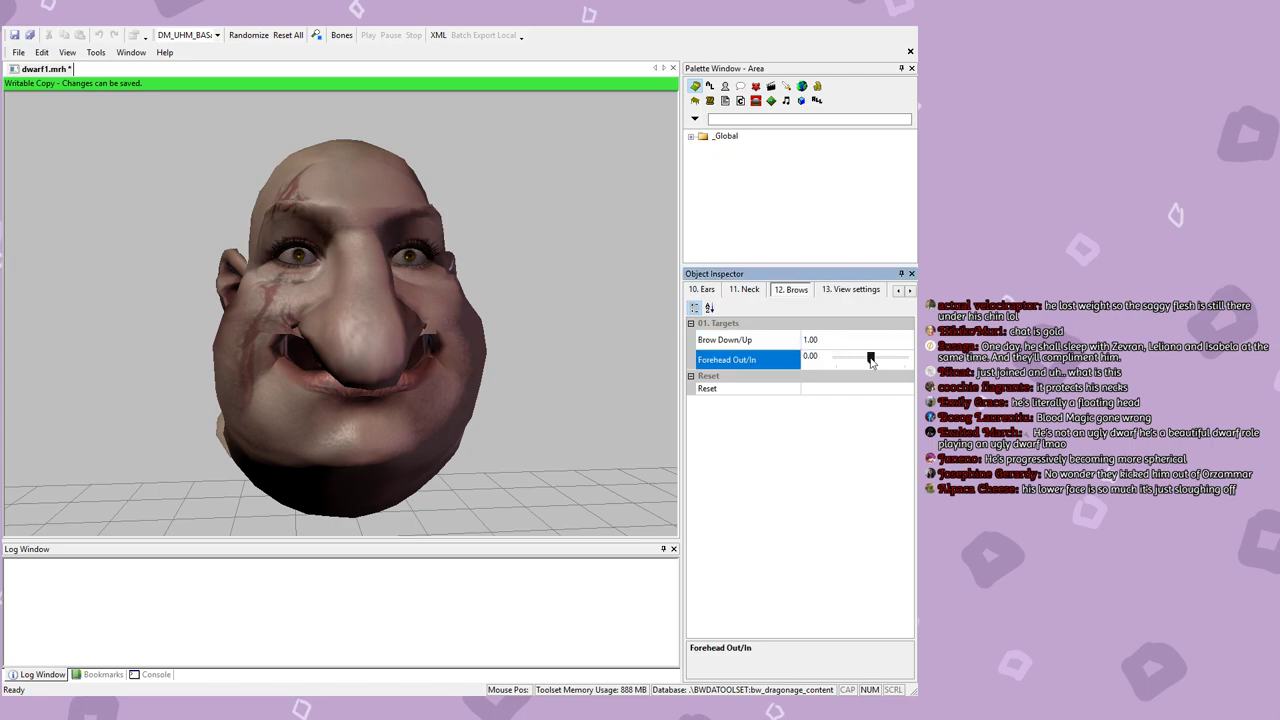
drag(365, 370, 660, 365)
drag(904, 360, 775, 365)
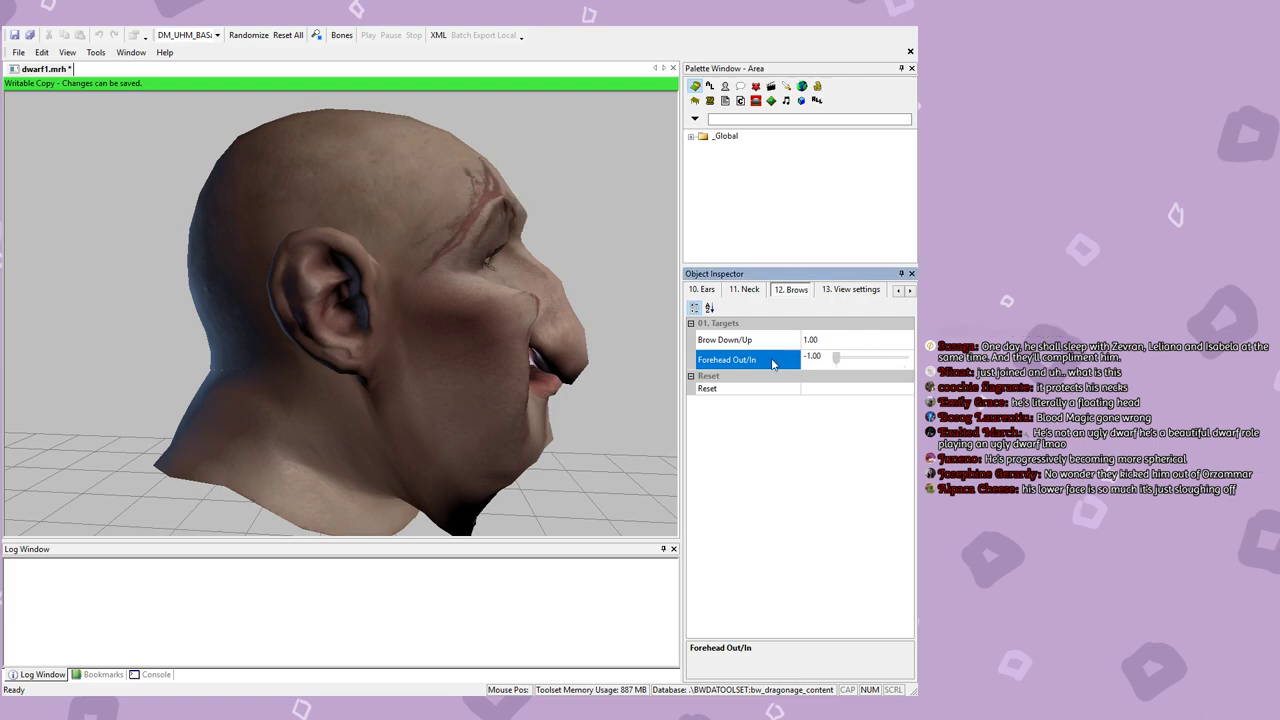
drag(650, 335, 310, 294)
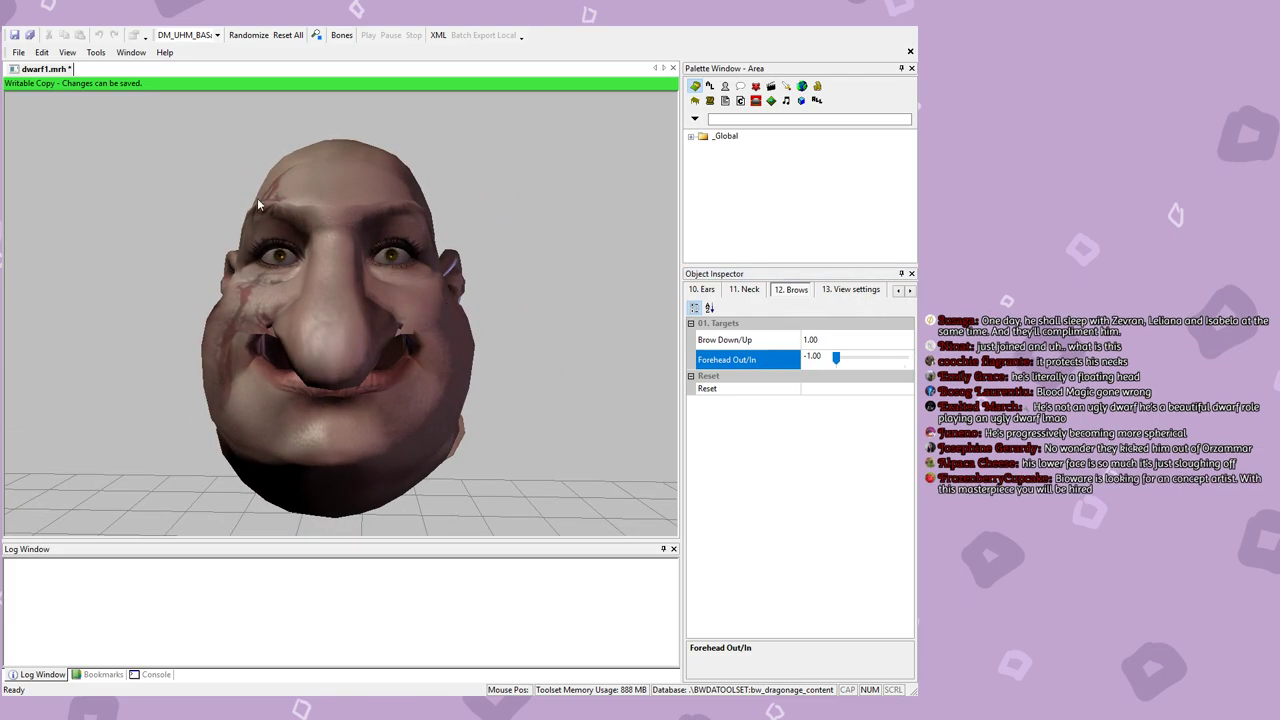
key(ctrl+s)
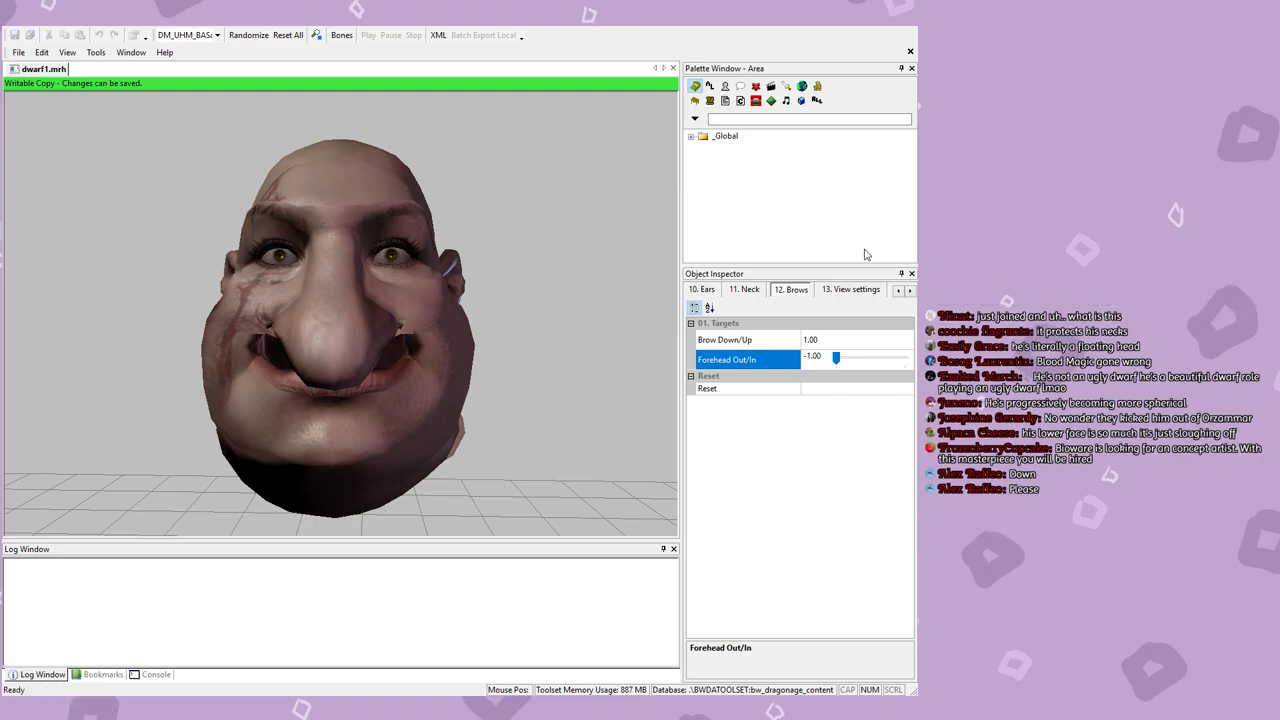
Step: Look over the view and export settings and bring up the Unique Shapes targets
click(910, 291)
click(810, 290)
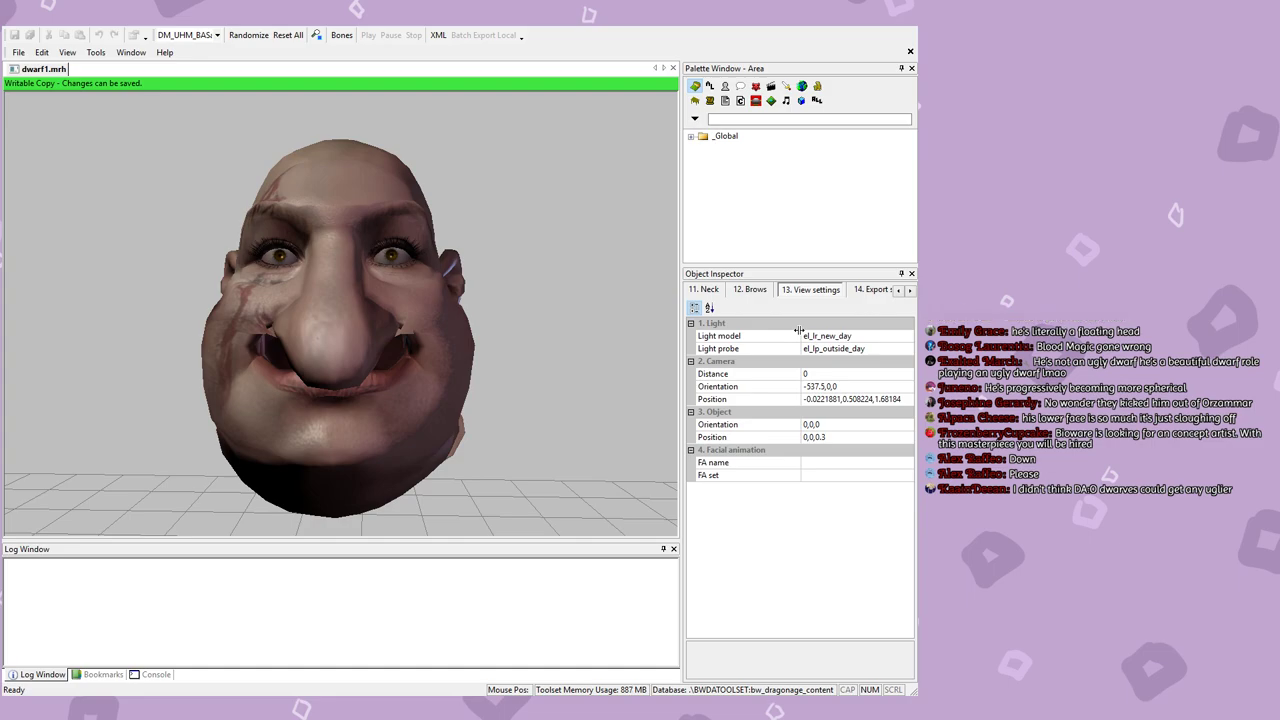
middle_drag(402, 318, 428, 293)
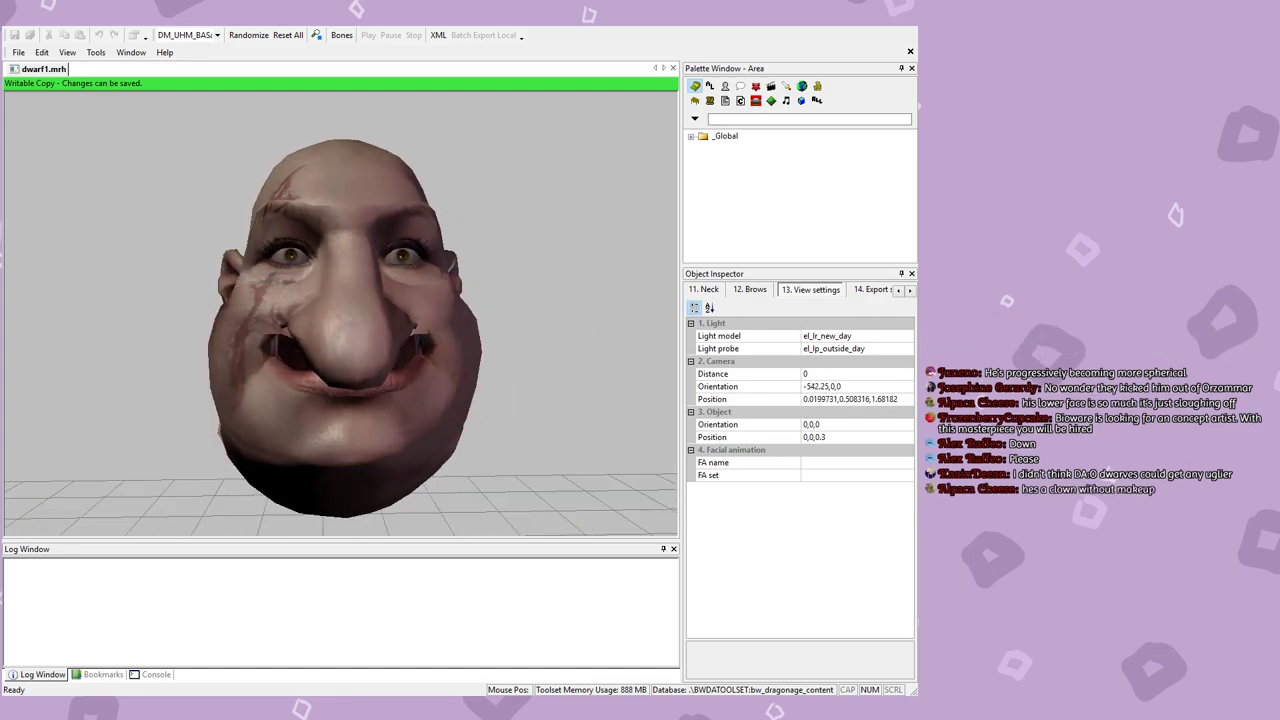
click(874, 290)
click(910, 290)
click(865, 290)
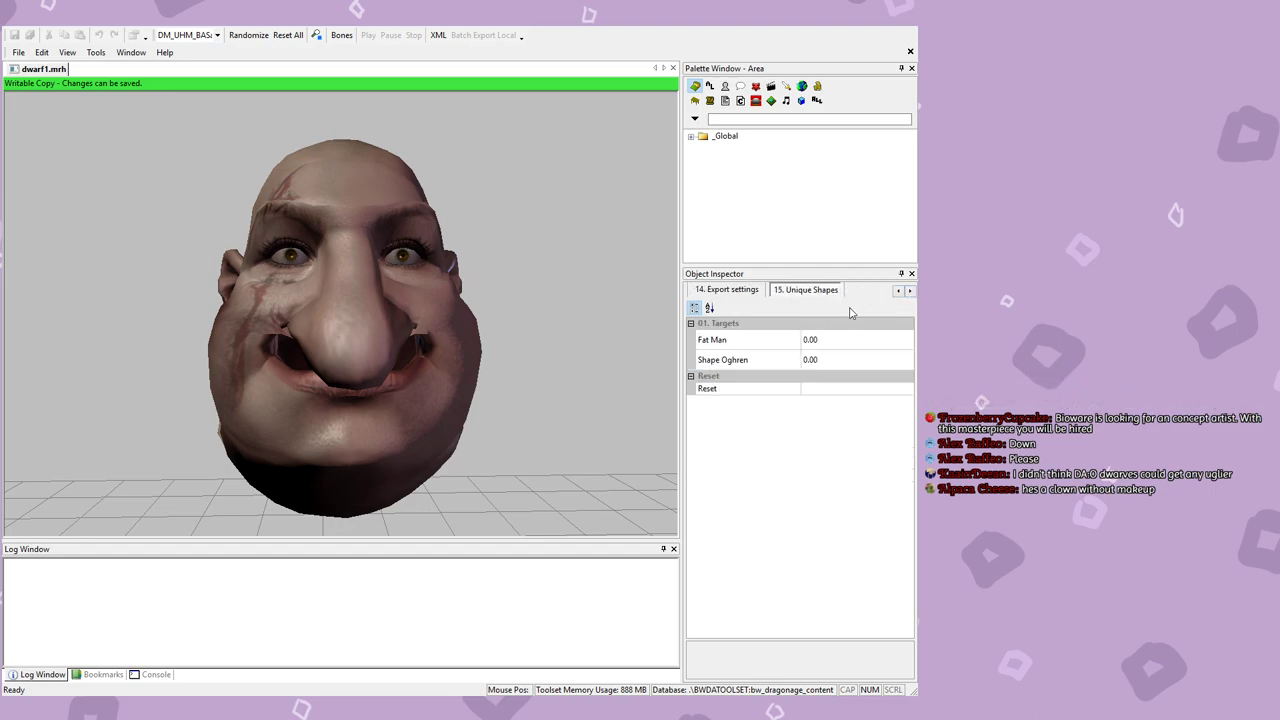
Step: Try the Fat Man shape at 1.00 and check the face
click(839, 345)
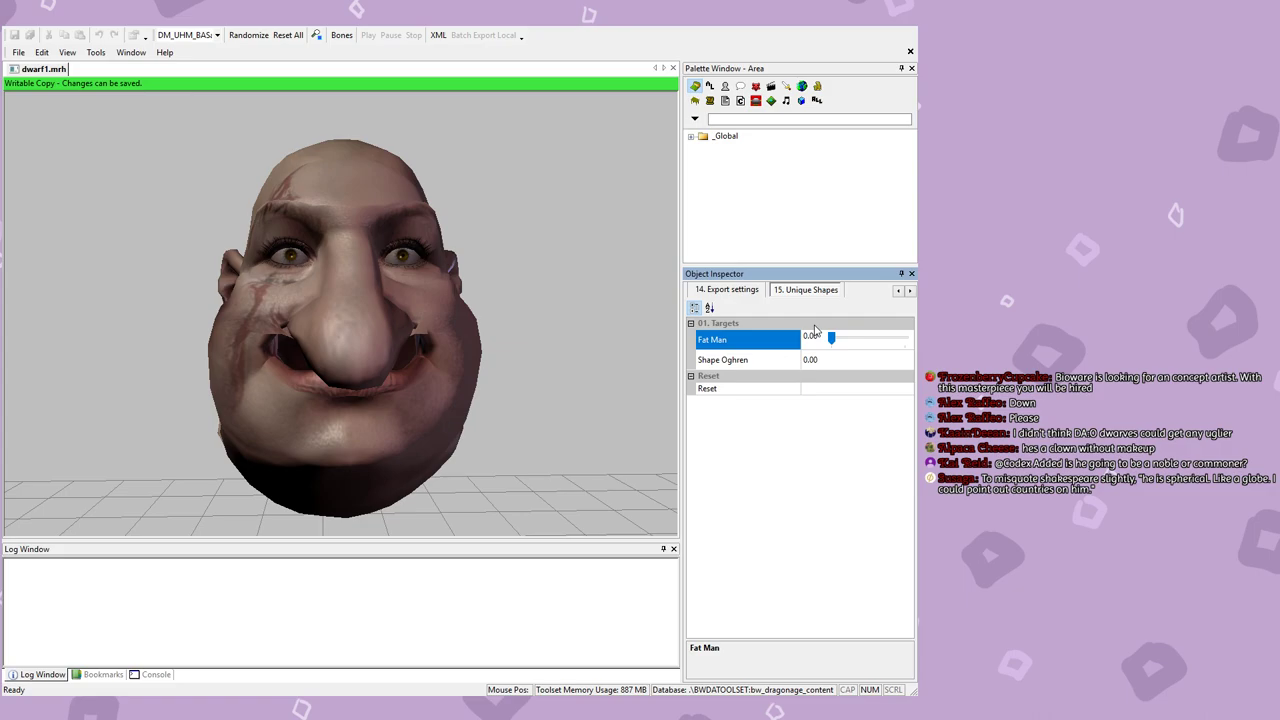
drag(832, 339, 904, 340)
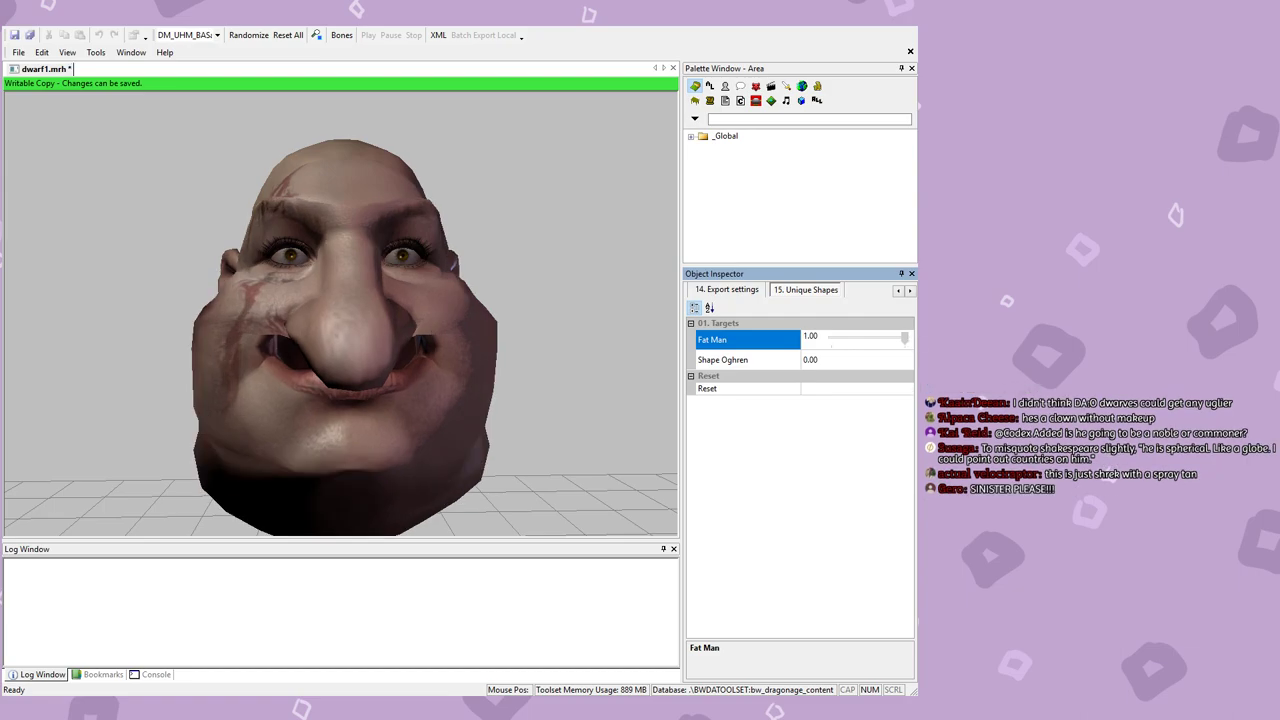
middle_drag(320, 376, 384, 291)
Step: Compare different strengths of Shape Oghren, set it to 1.00 and inspect the face up close
click(870, 360)
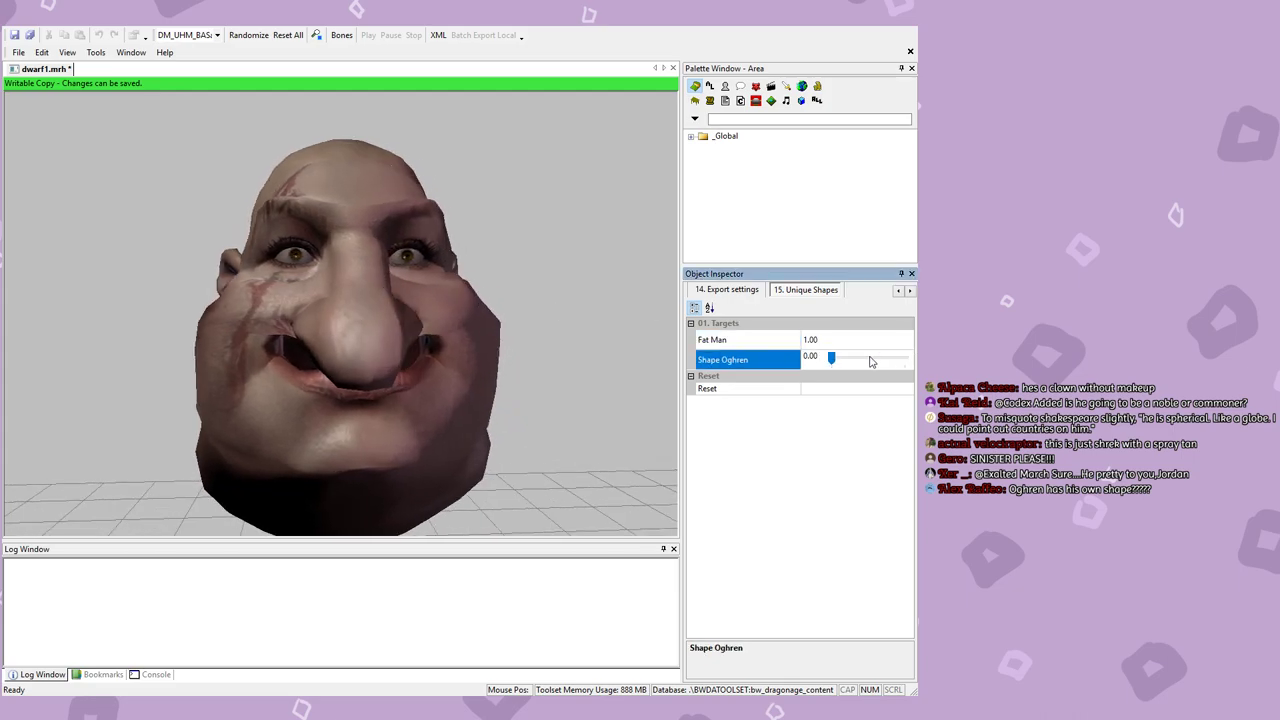
drag(845, 360, 904, 358)
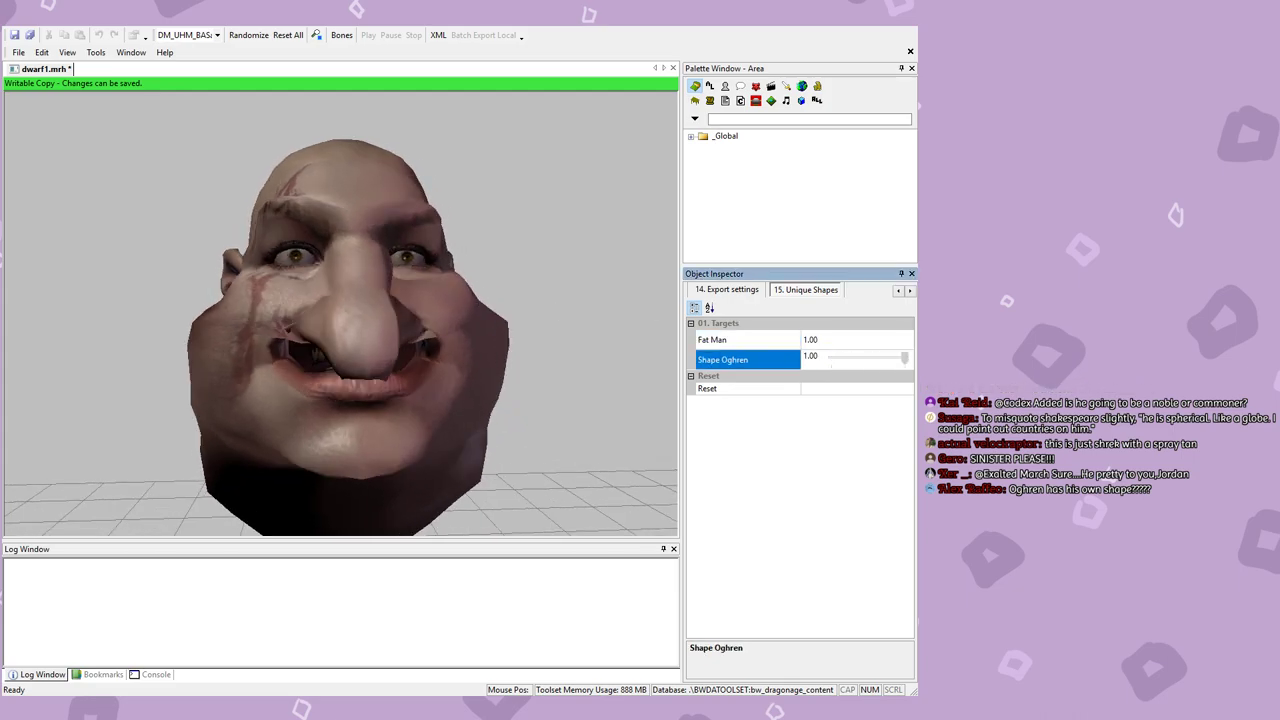
mouse_move(904, 358)
mouse_down()
mouse_move(826, 359)
mouse_move(905, 355)
mouse_up()
click(905, 359)
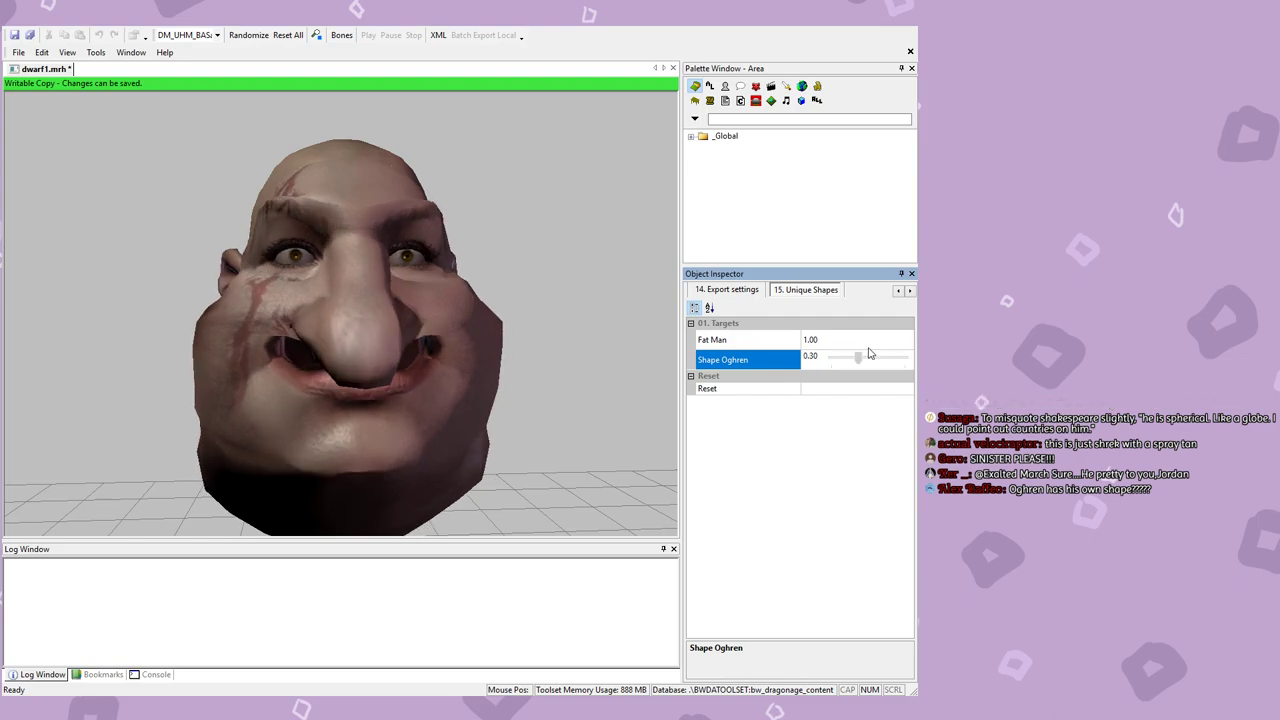
scroll(351, 369, up, 2)
middle_drag(351, 369, 334, 371)
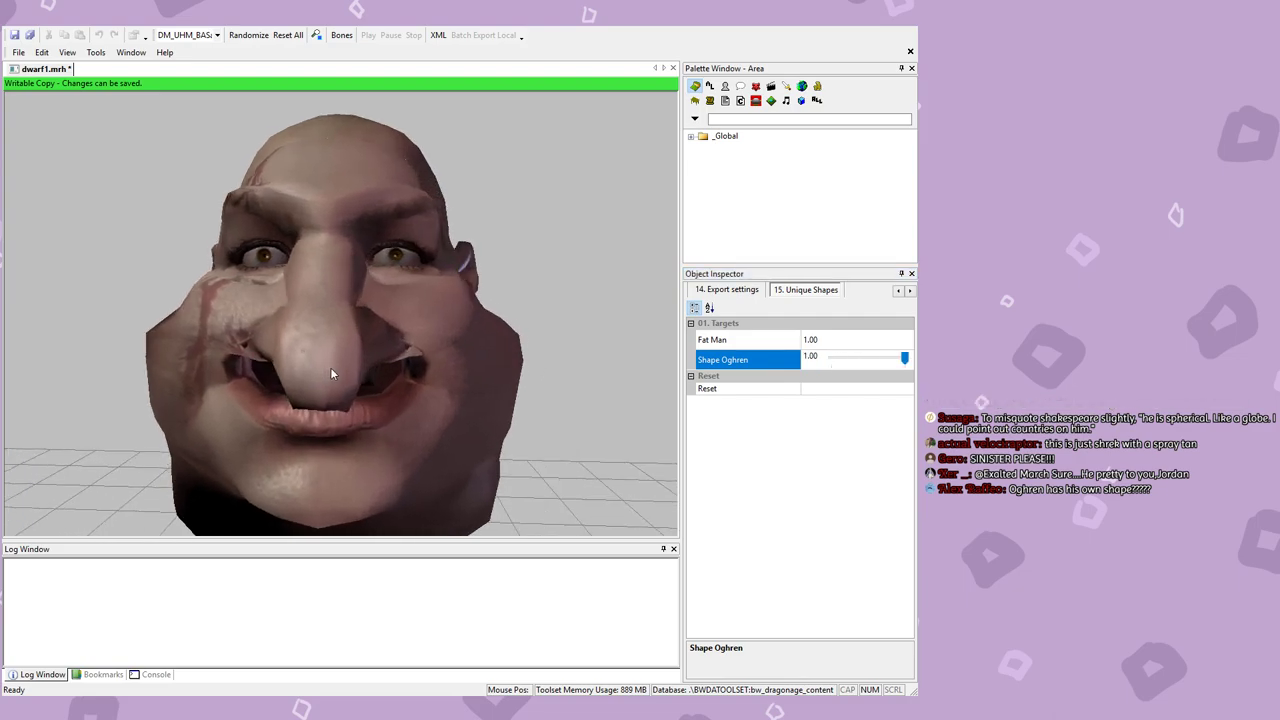
drag(336, 367, 352, 283)
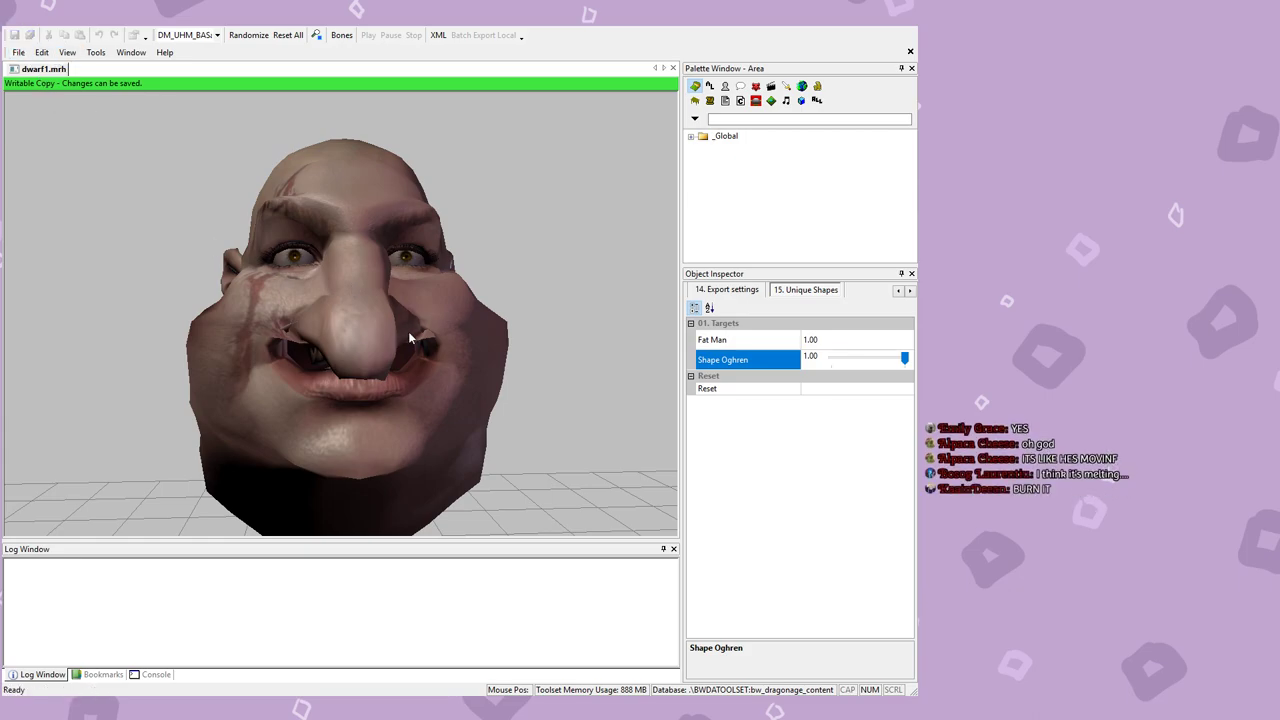
drag(409, 338, 400, 308)
drag(366, 361, 357, 285)
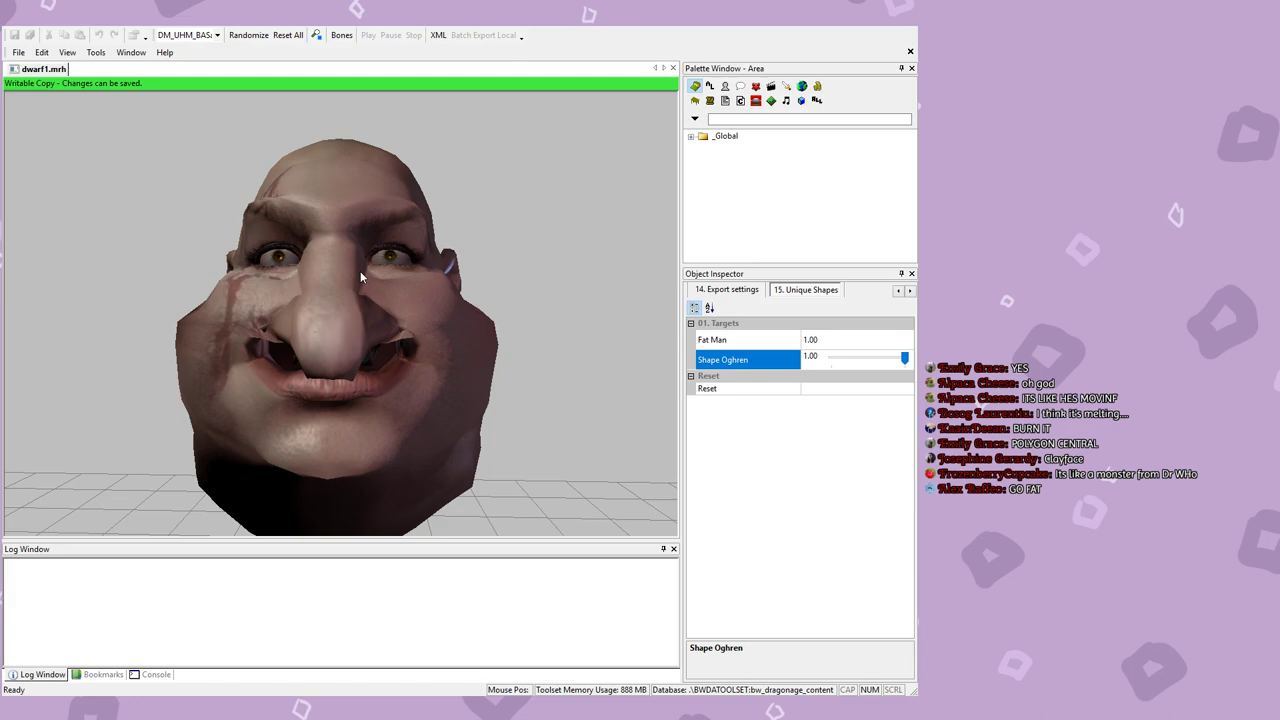
Step: Return both the Fat Man and Shape Oghren targets to 0.00
click(903, 339)
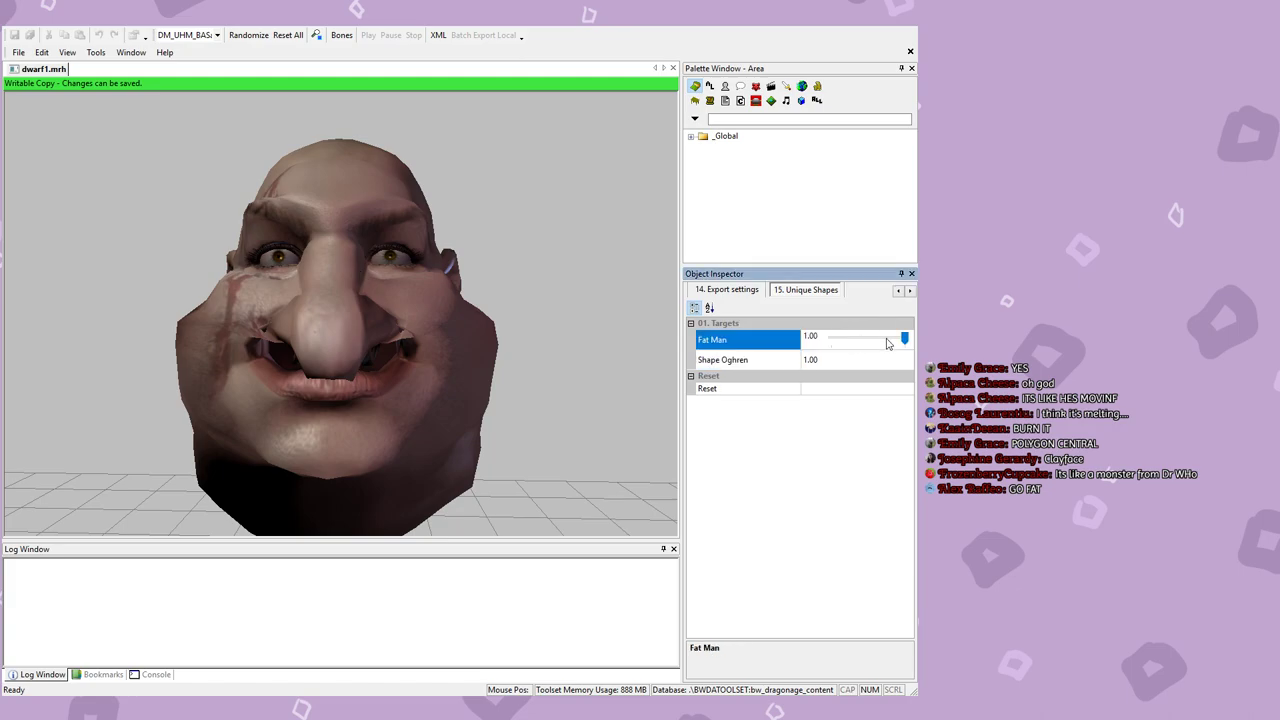
drag(870, 341, 811, 342)
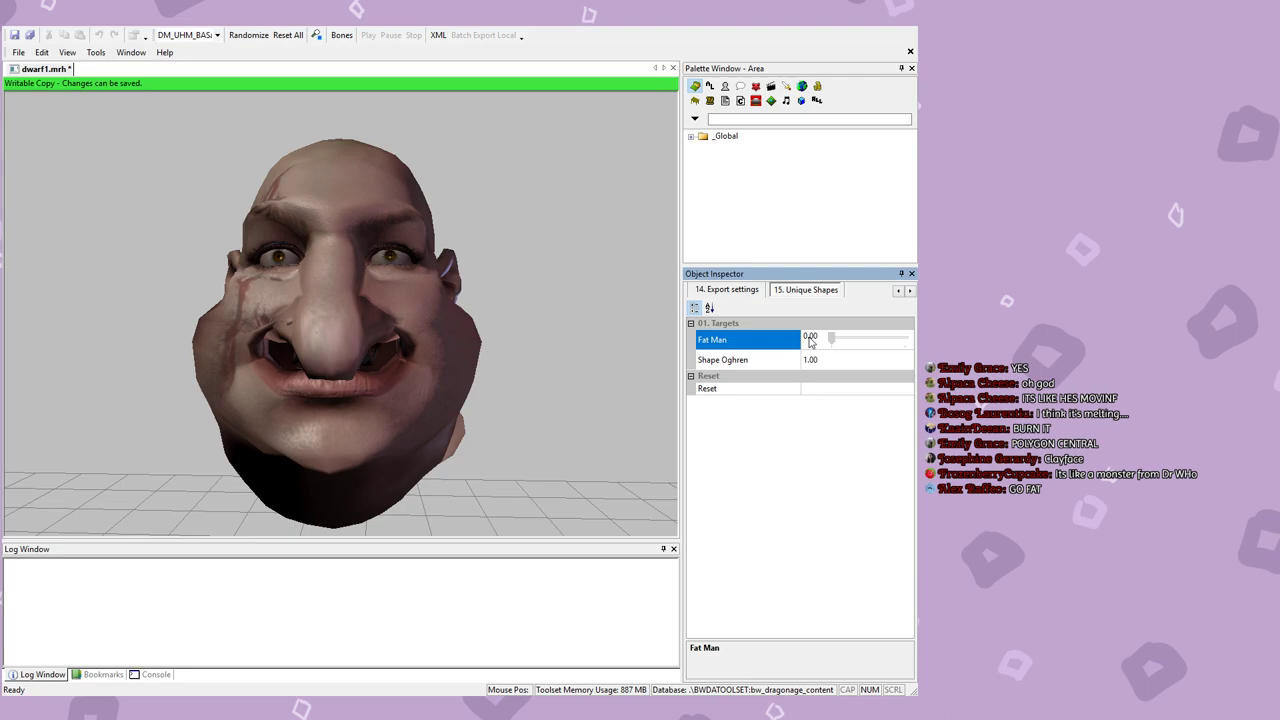
middle_drag(394, 396, 401, 371)
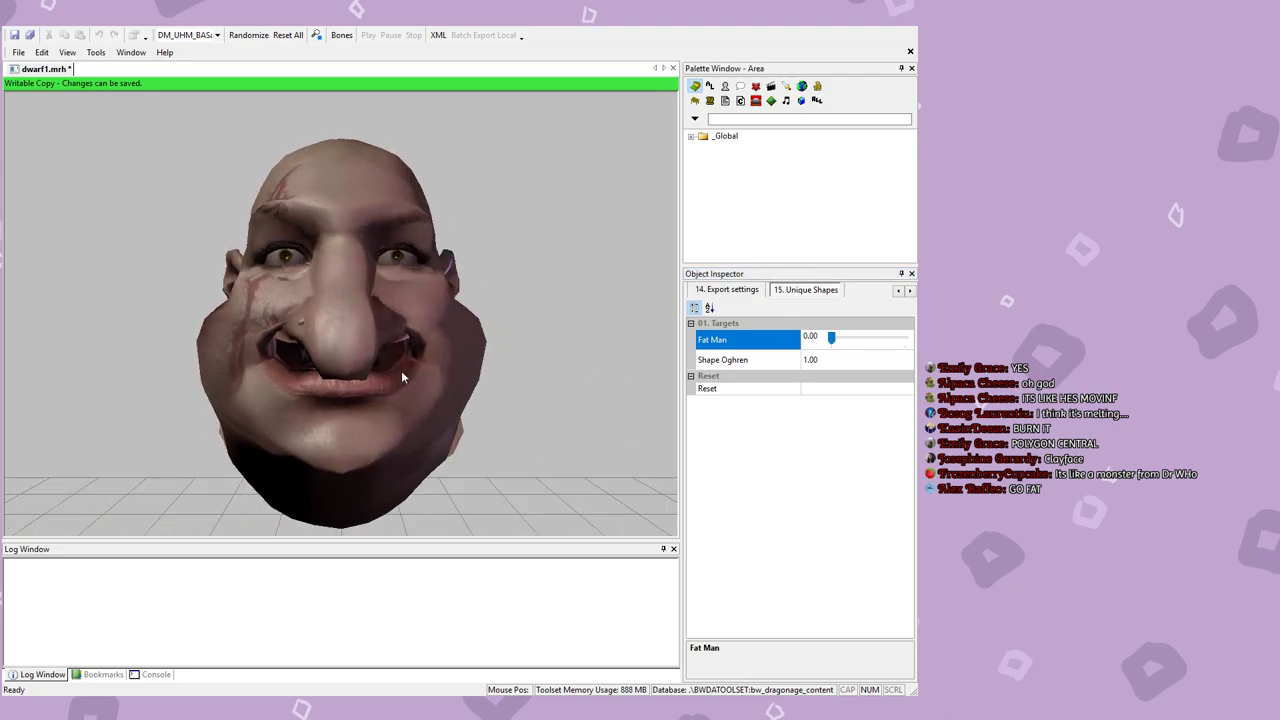
click(870, 364)
drag(903, 360, 778, 366)
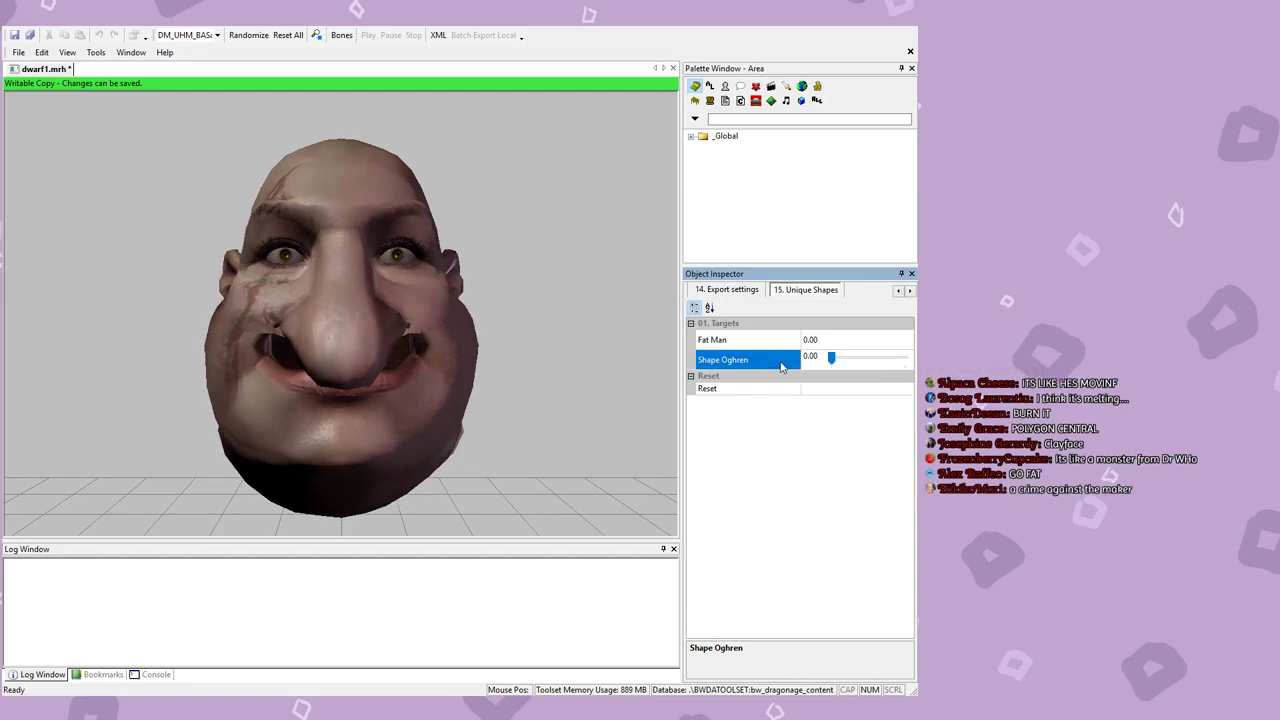
Step: Set the Fat Man shape target to 1.00, check the head and save the morph
mouse_move(372, 385)
middle_down()
mouse_move(252, 374)
mouse_move(364, 363)
middle_up()
click(712, 340)
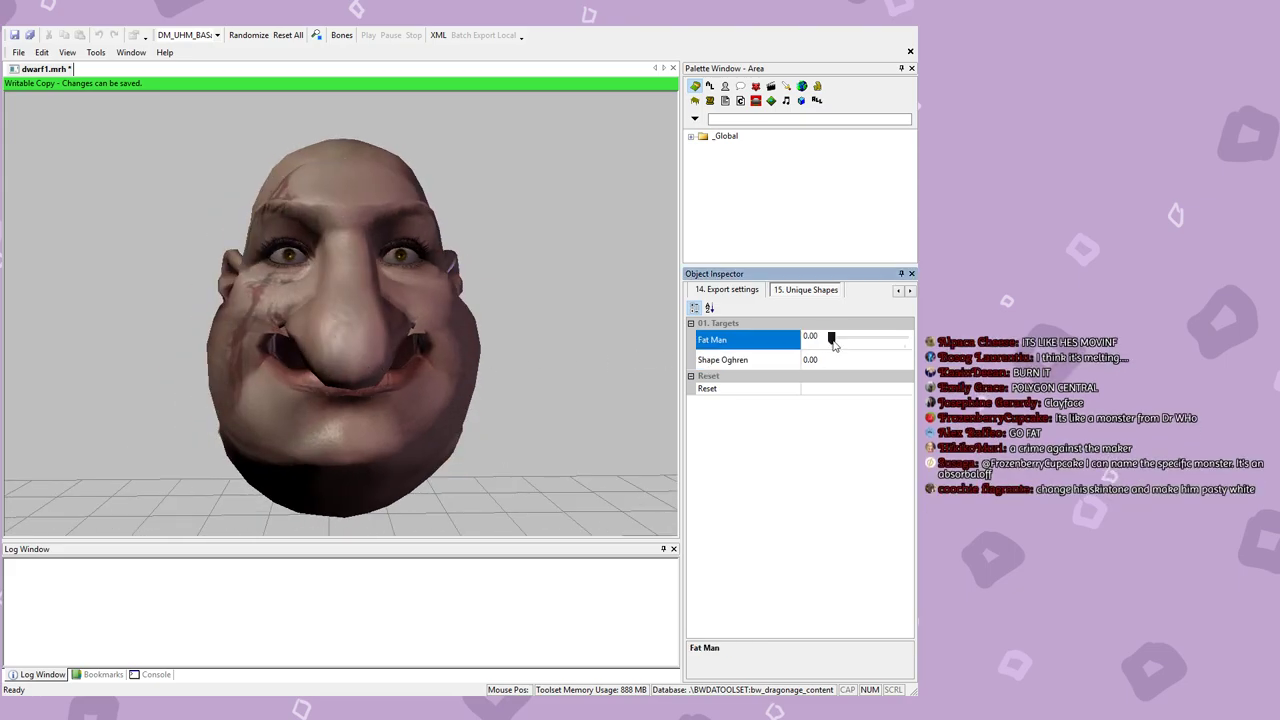
drag(832, 340, 904, 339)
middle_drag(335, 390, 332, 351)
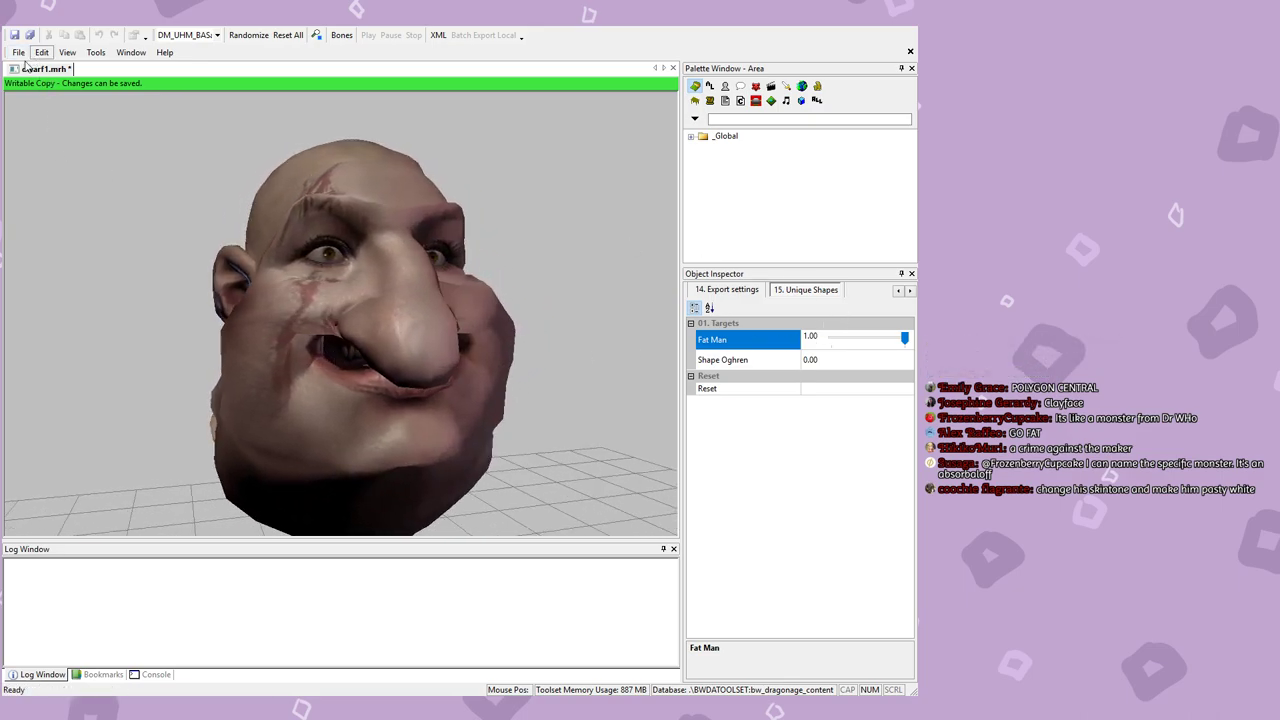
key(ctrl+s)
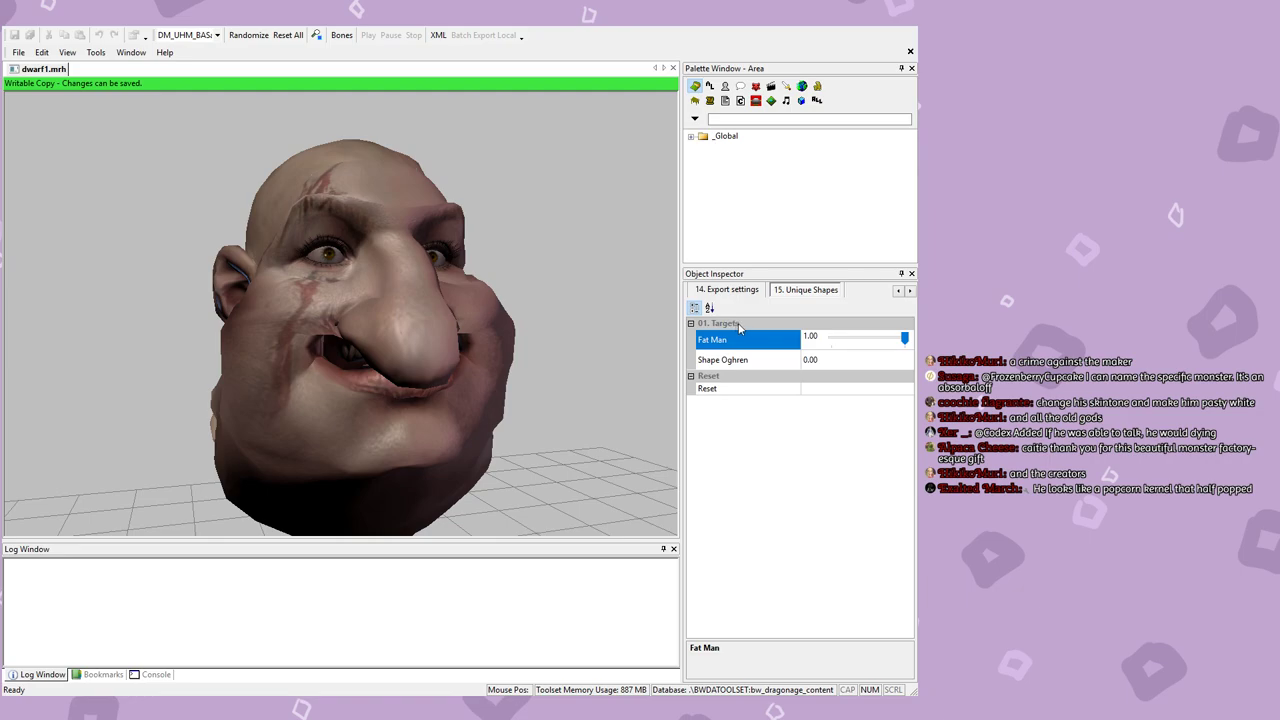
Step: Lower the brow by setting Brow Down/Up to -1.00, then save the morph
middle_drag(552, 406, 463, 337)
click(898, 291)
click(898, 291)
click(899, 291)
click(900, 291)
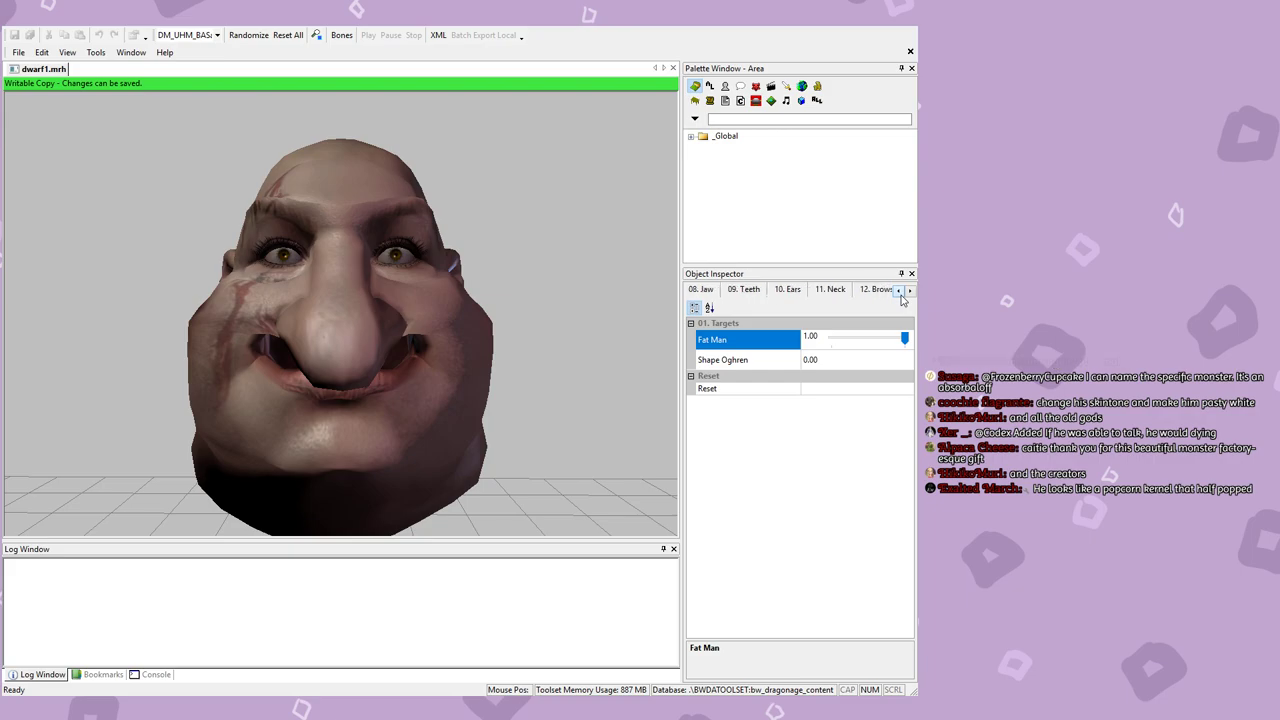
click(909, 290)
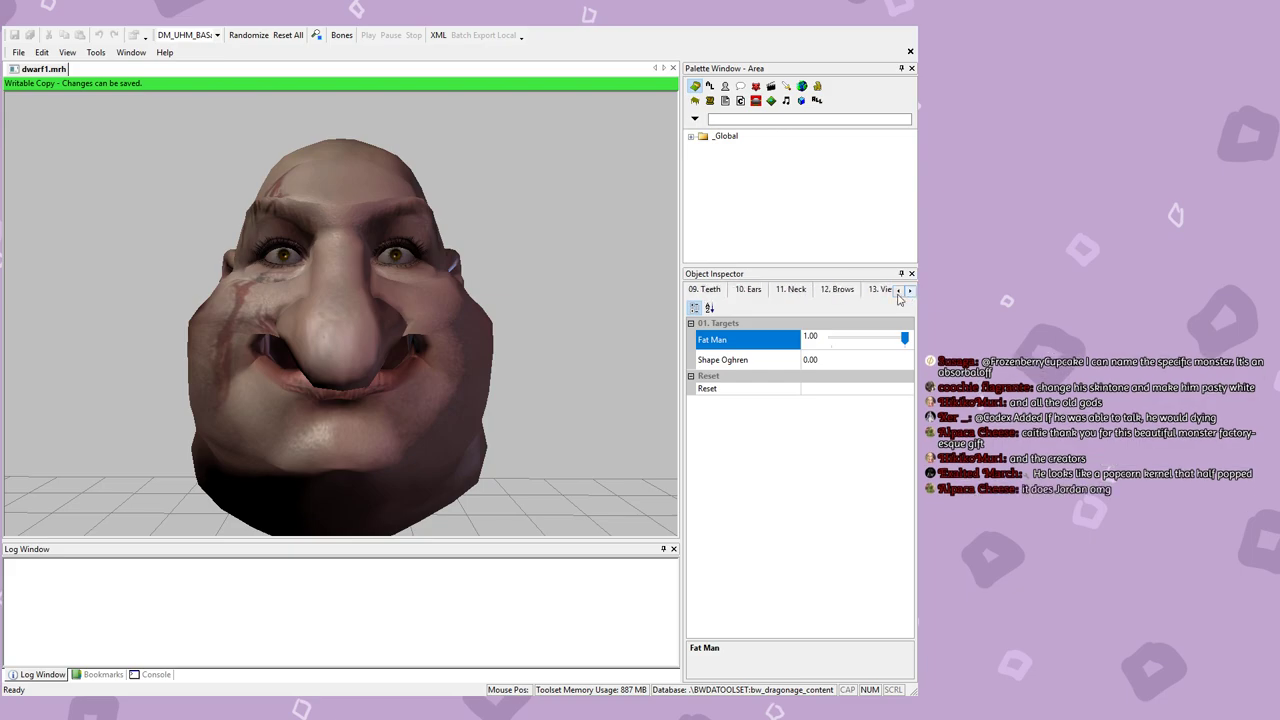
click(845, 290)
drag(902, 343, 812, 341)
middle_drag(433, 355, 291, 267)
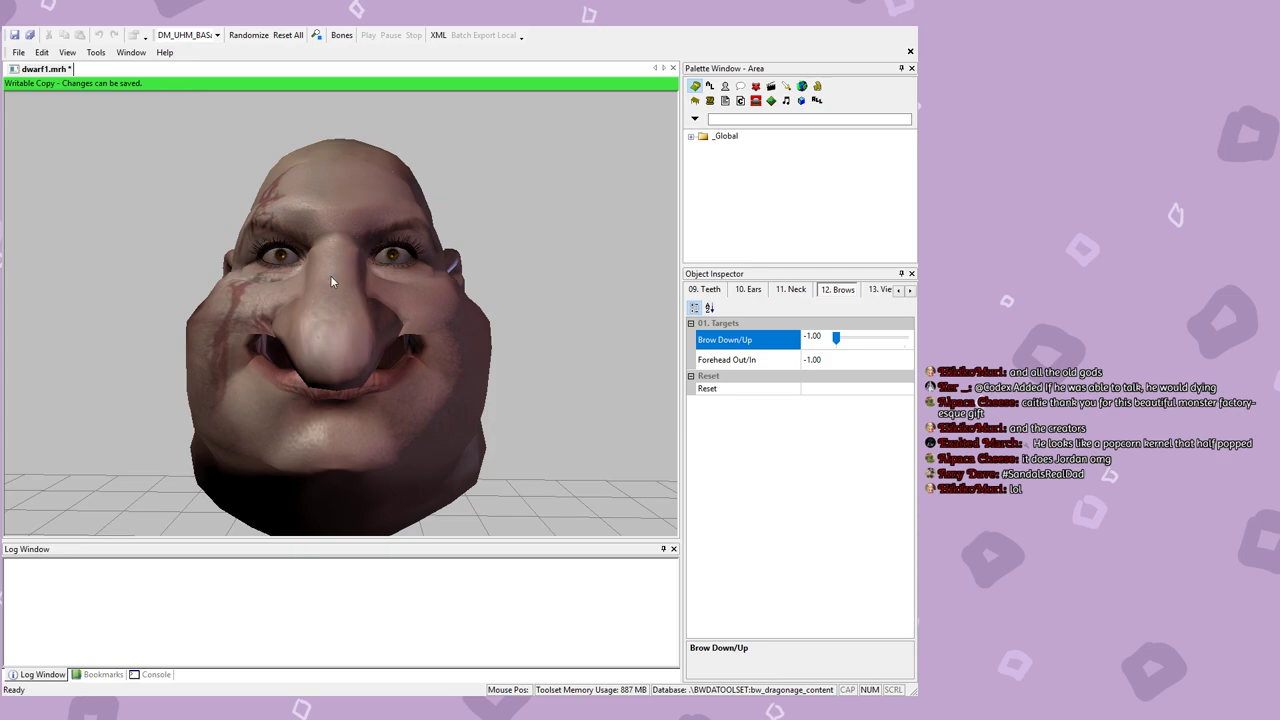
key(ctrl+s)
middle_drag(459, 325, 450, 308)
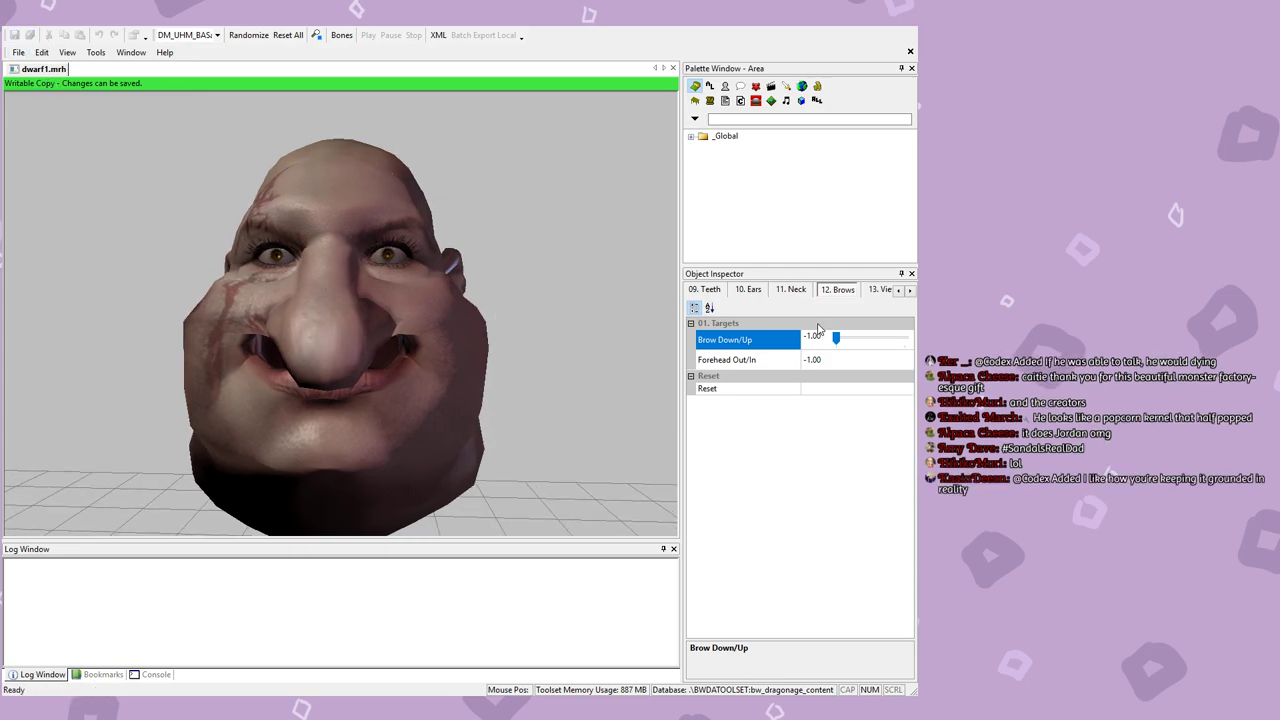
Step: Set the cheeks' Cheeks Bones In/Out target to -1.00 and check the face from several angles
click(899, 290)
click(899, 290)
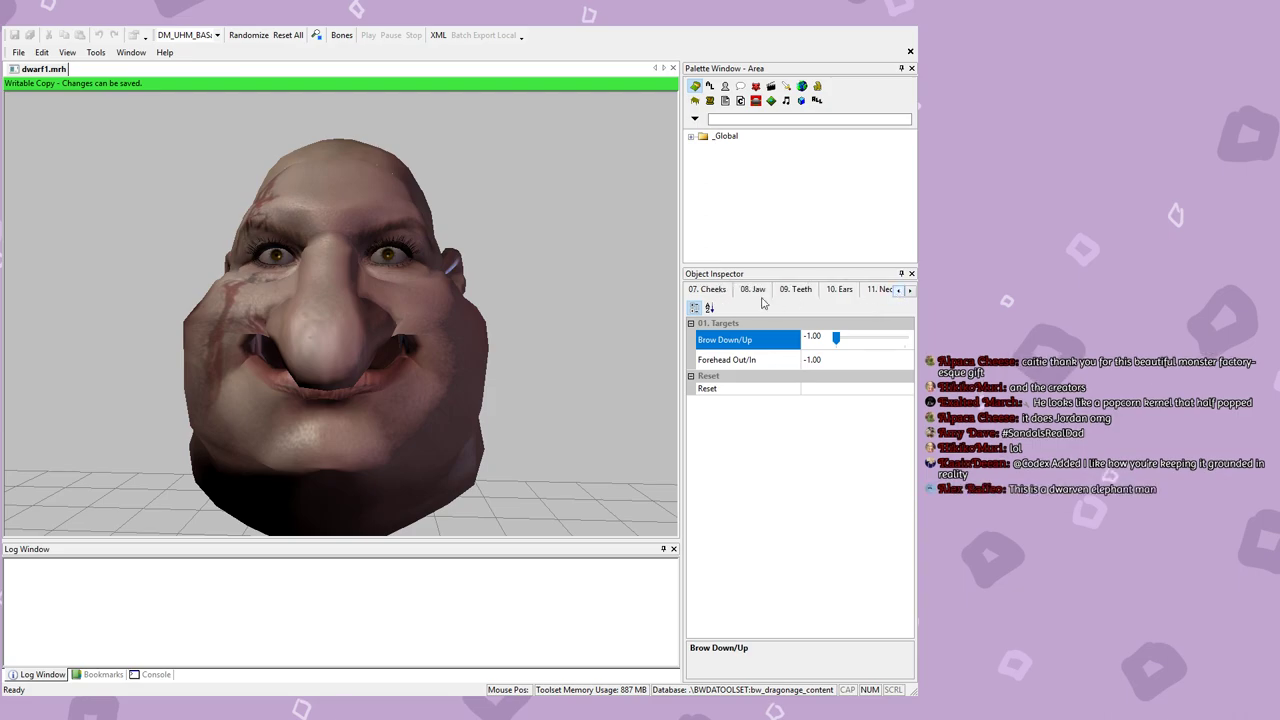
click(707, 290)
click(851, 366)
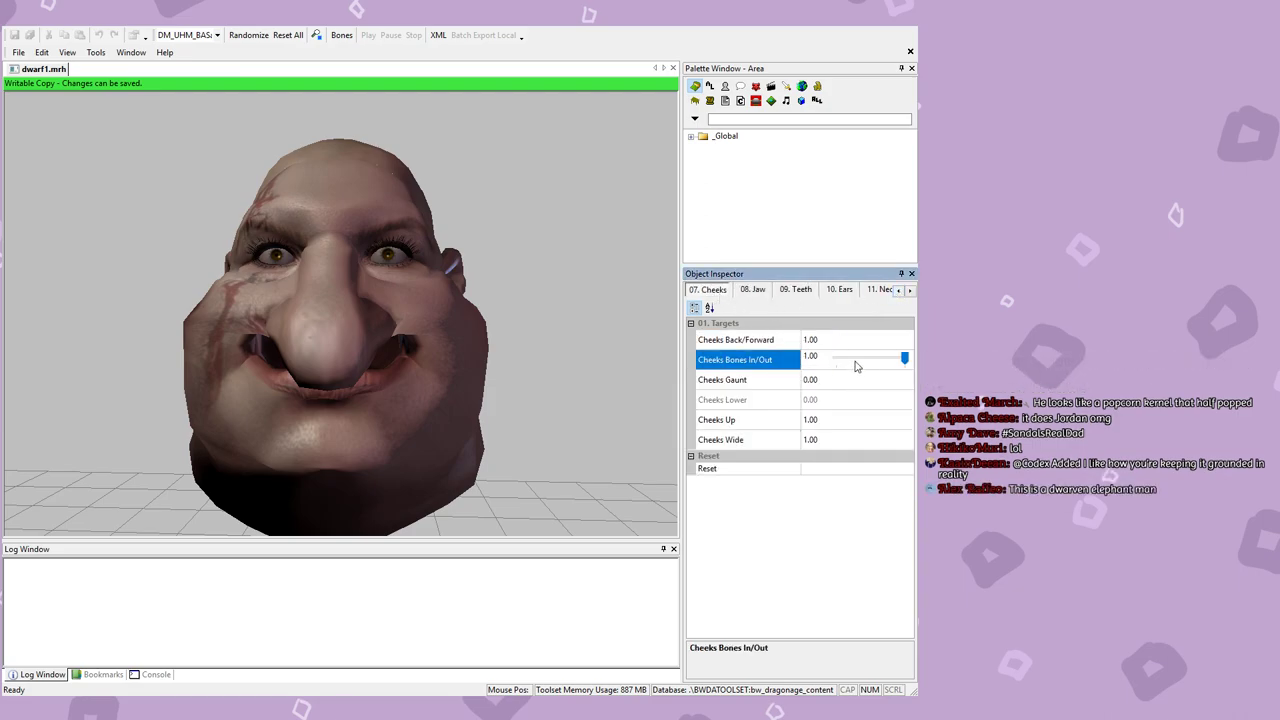
drag(904, 359, 821, 349)
middle_drag(398, 330, 487, 325)
drag(487, 330, 404, 309)
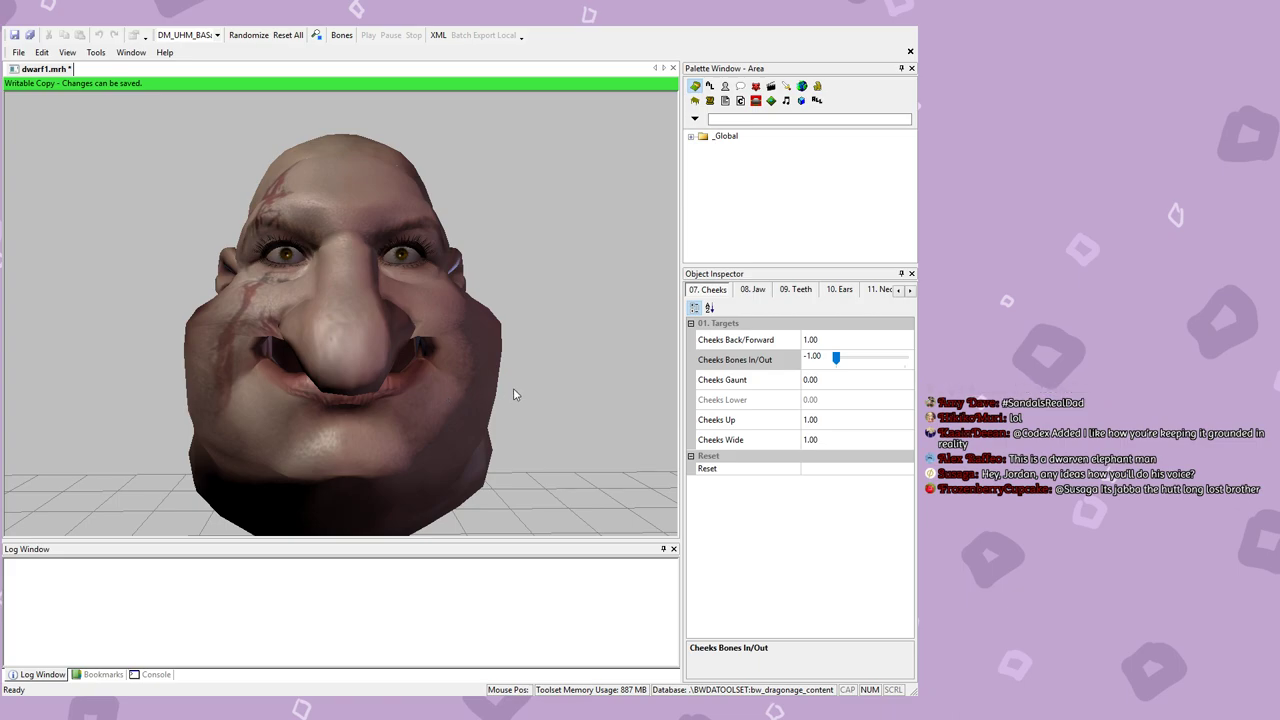
drag(441, 413, 439, 375)
Step: Compare the Teeth Debug target at 0.00 and set it to 0.75
click(800, 290)
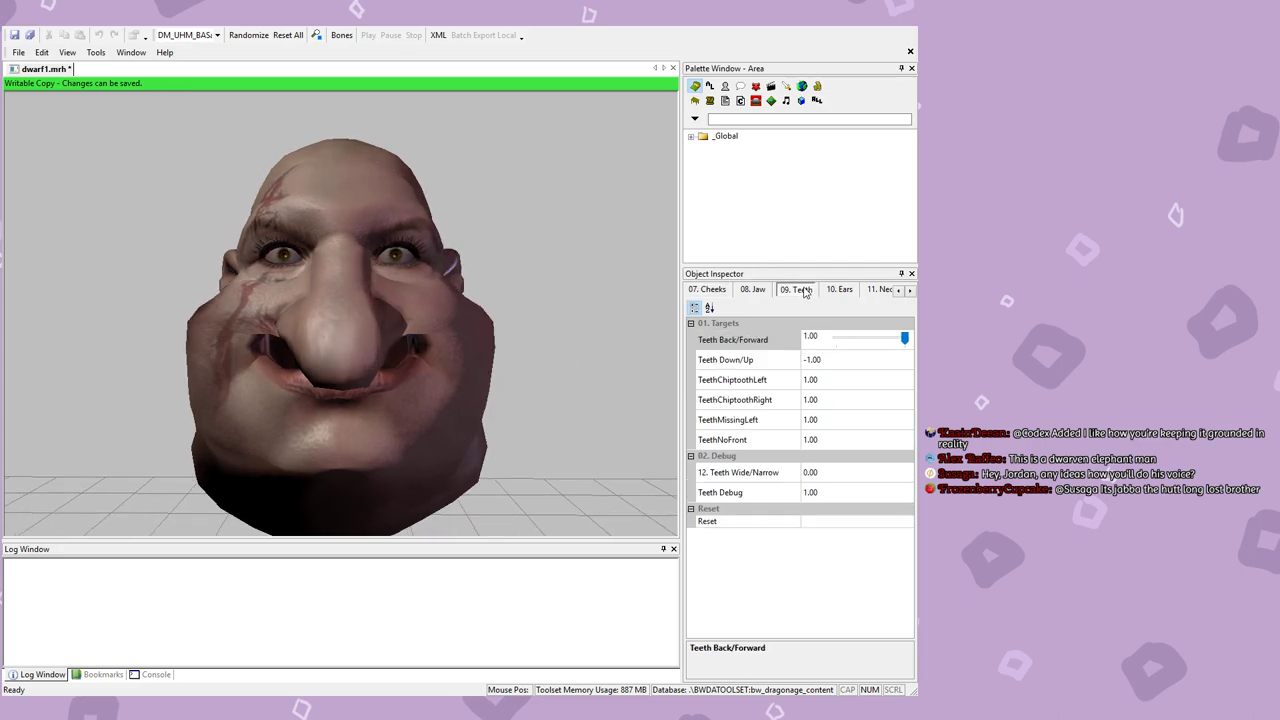
click(862, 494)
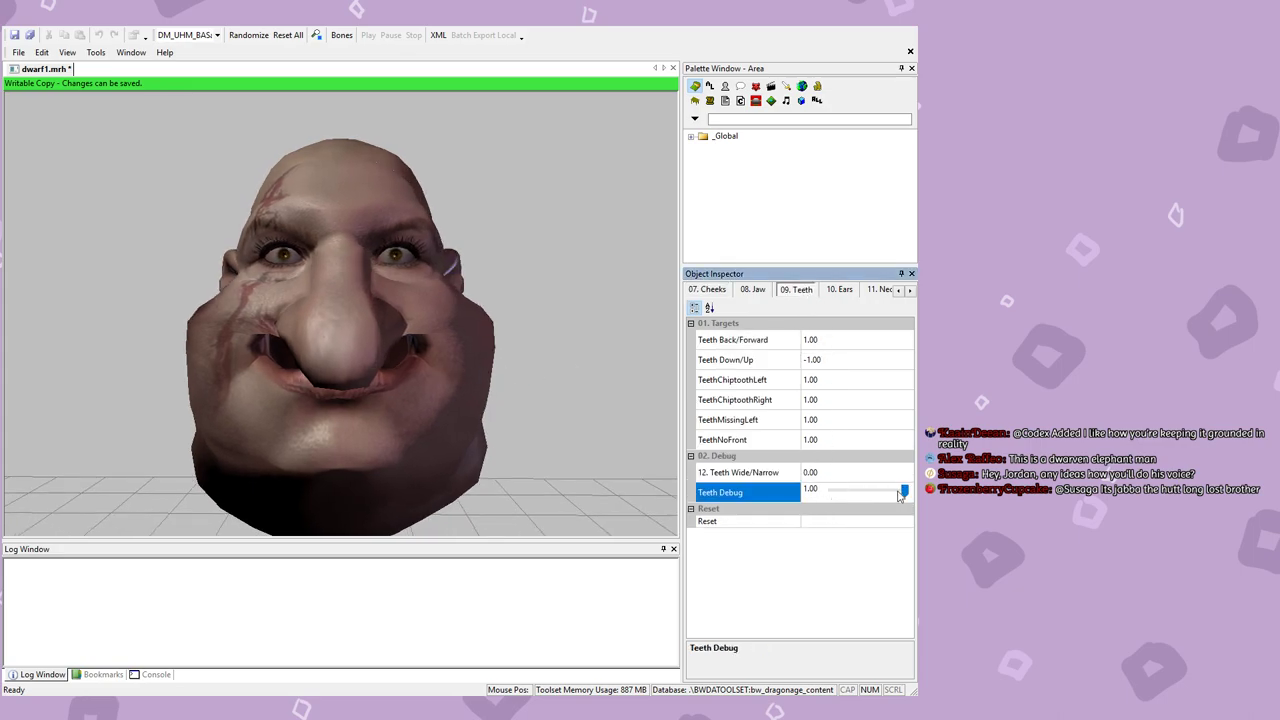
drag(903, 494, 823, 483)
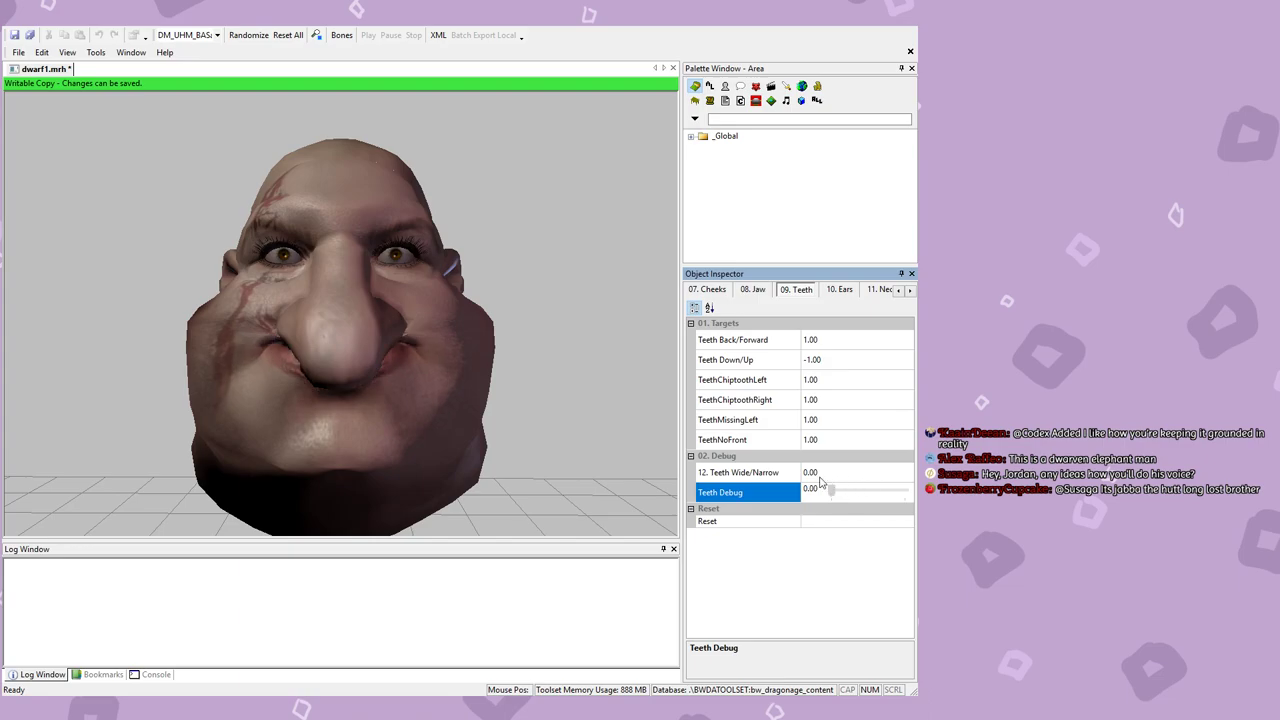
middle_drag(312, 436, 323, 411)
drag(323, 417, 500, 449)
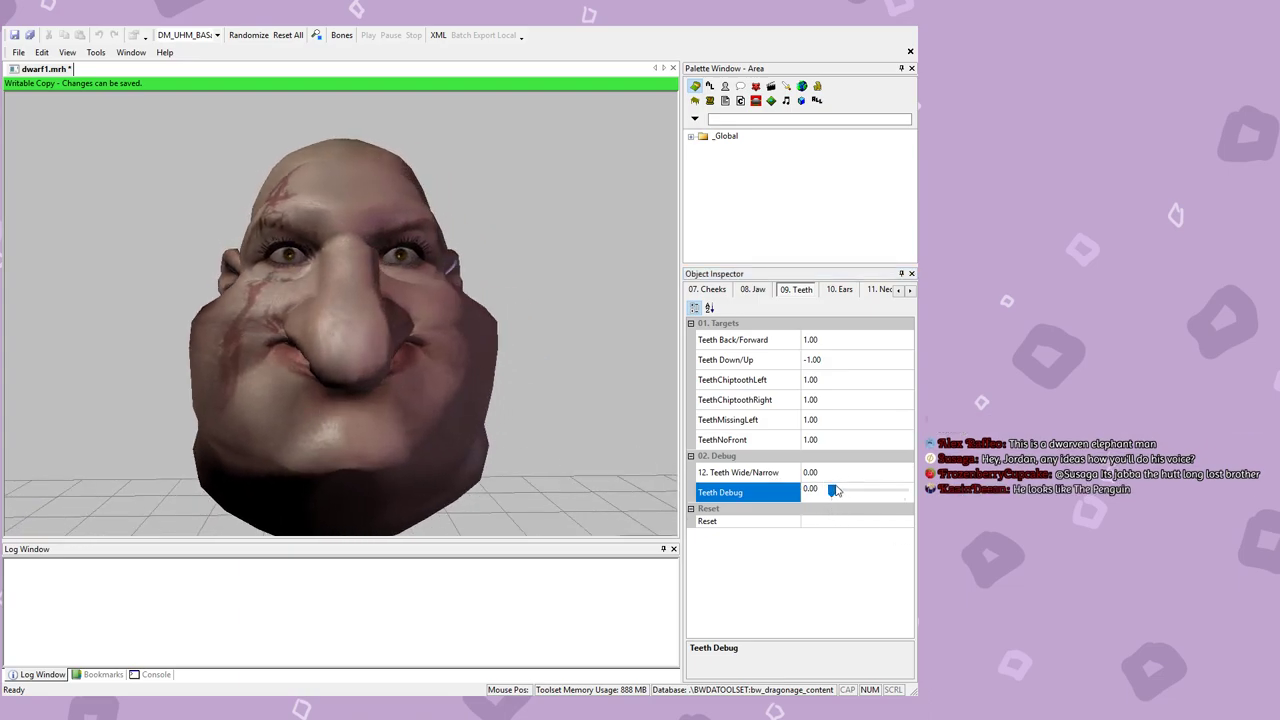
drag(832, 490, 886, 491)
drag(321, 429, 318, 394)
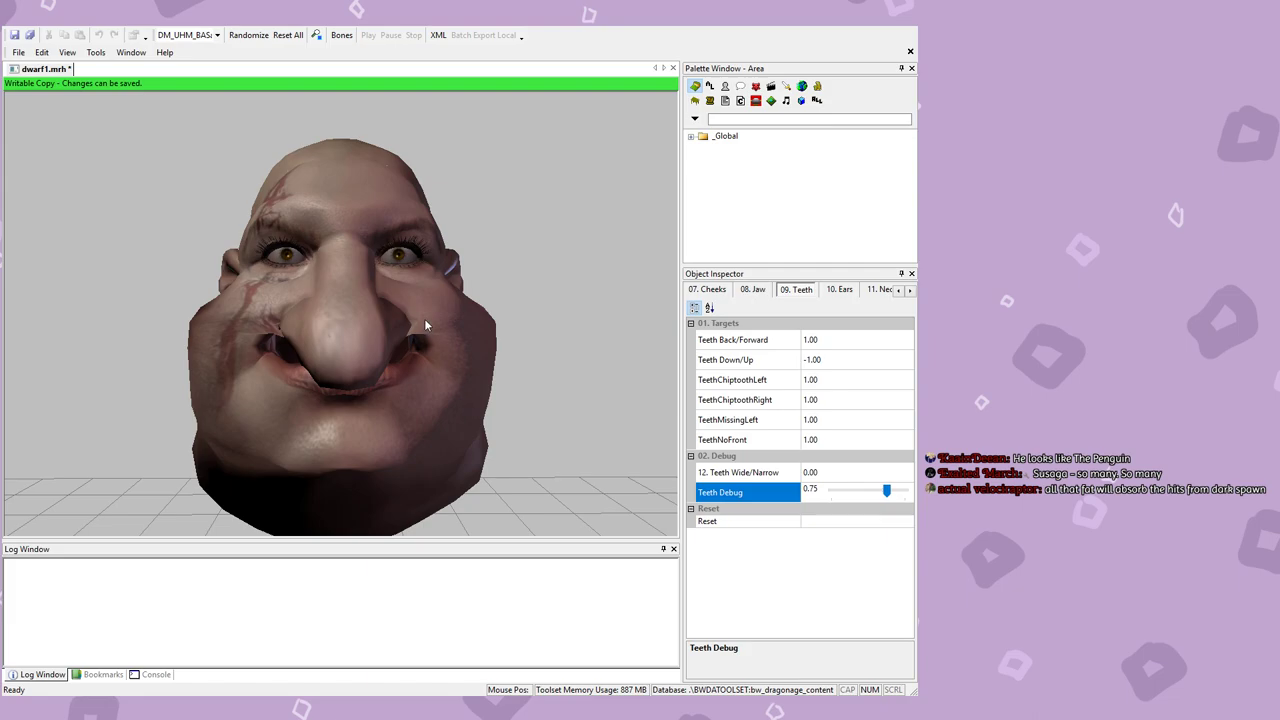
Step: Examine the whole head from far away and close up, including the eyes and nose
scroll(442, 305, down, 5)
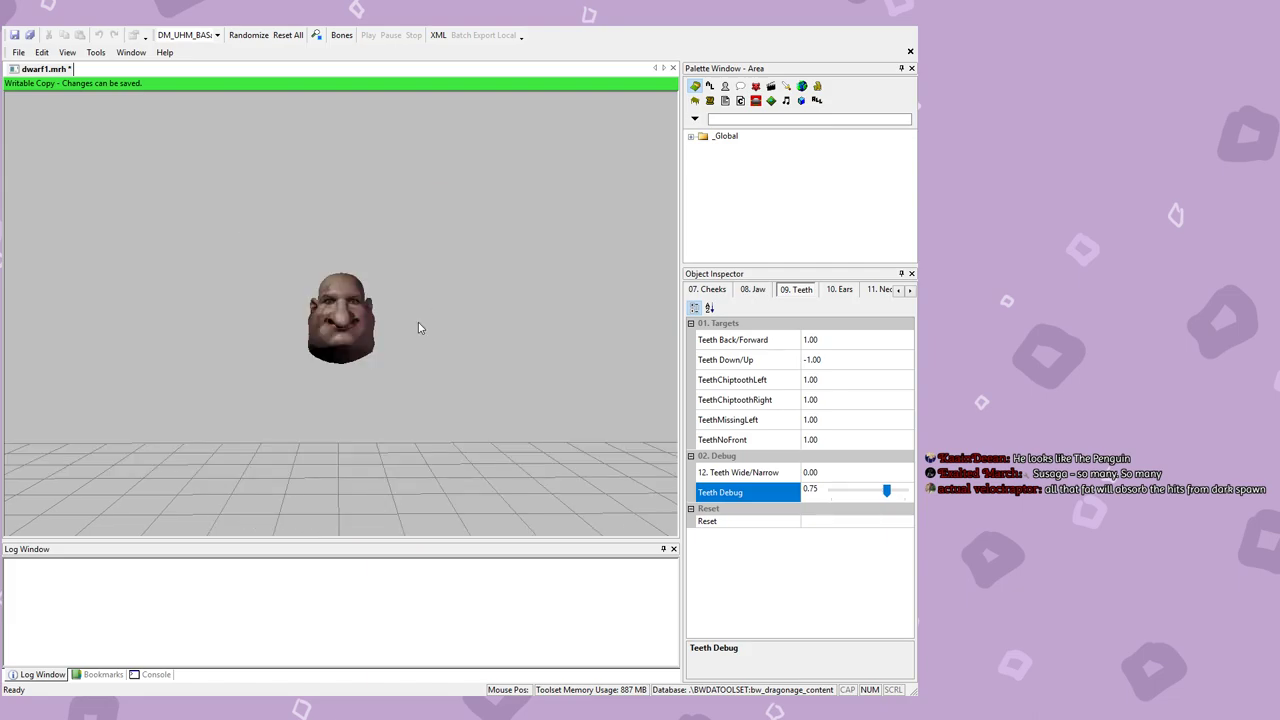
scroll(405, 335, down, 3)
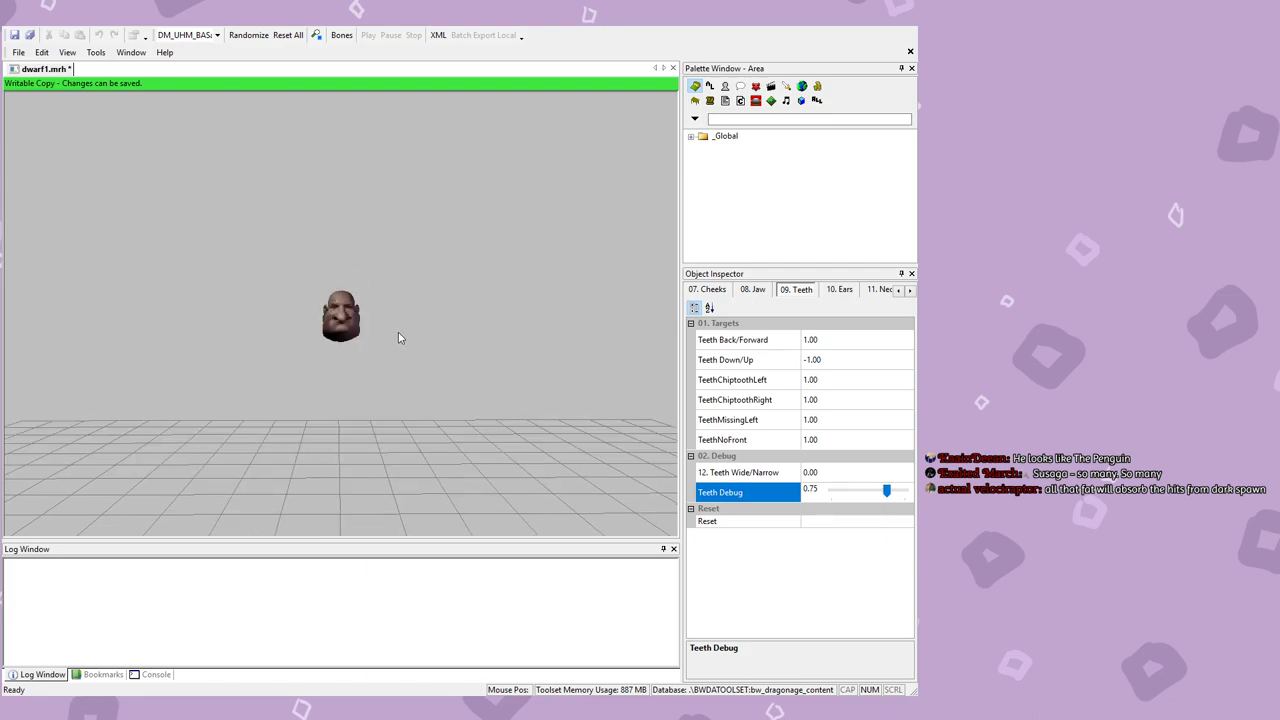
scroll(398, 338, up, 3)
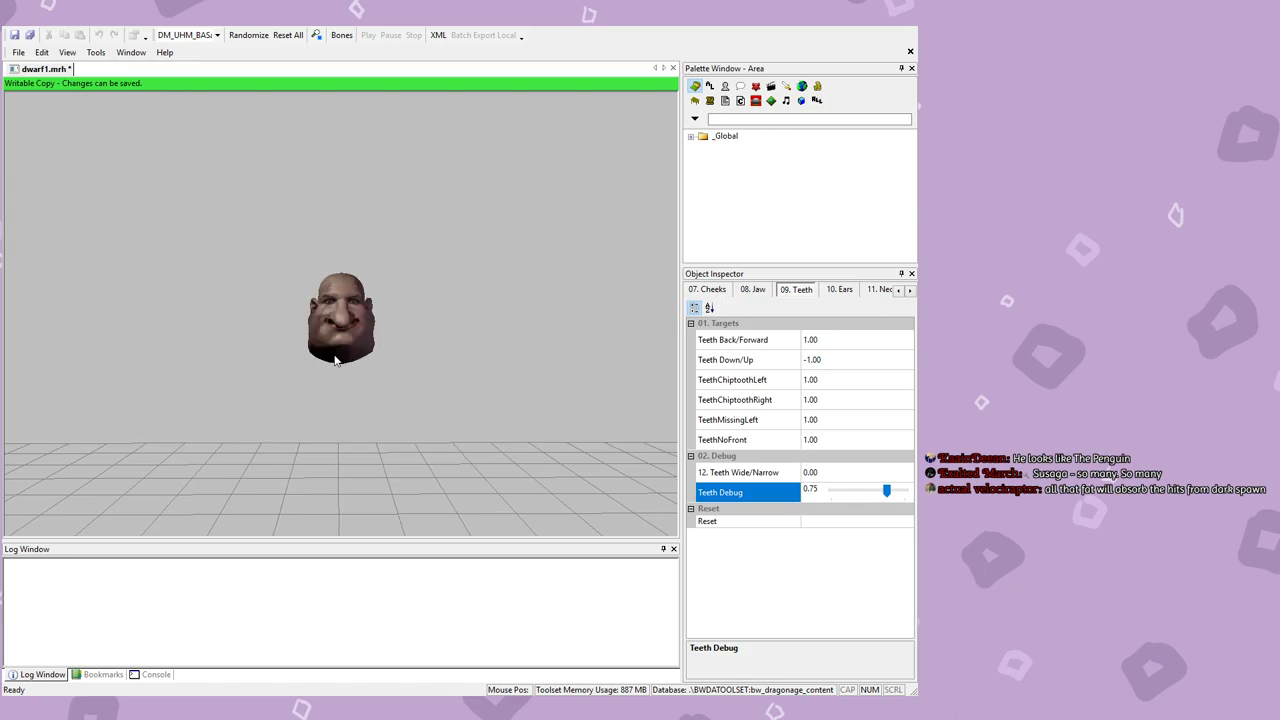
mouse_move(335, 360)
middle_down()
mouse_move(540, 347)
mouse_move(326, 338)
middle_up()
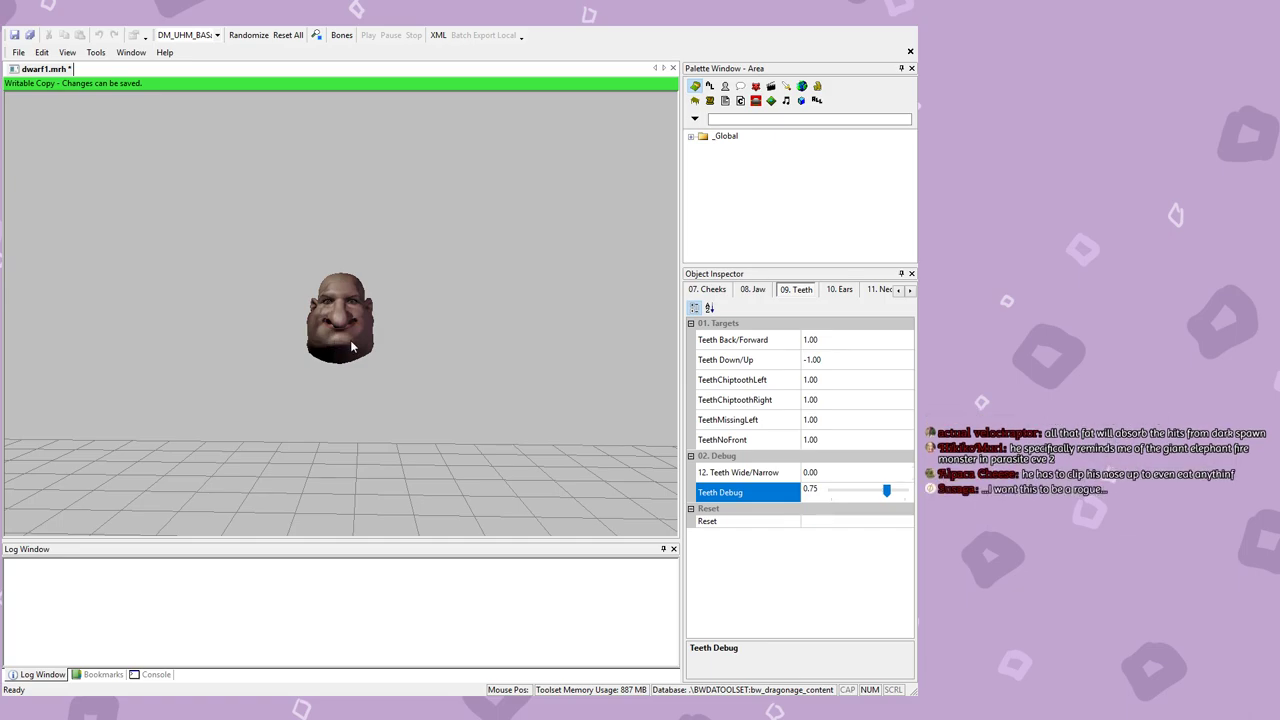
scroll(364, 344, up, 3)
scroll(364, 344, down, 3)
scroll(364, 344, up, 3)
scroll(364, 344, down, 3)
scroll(364, 344, up, 3)
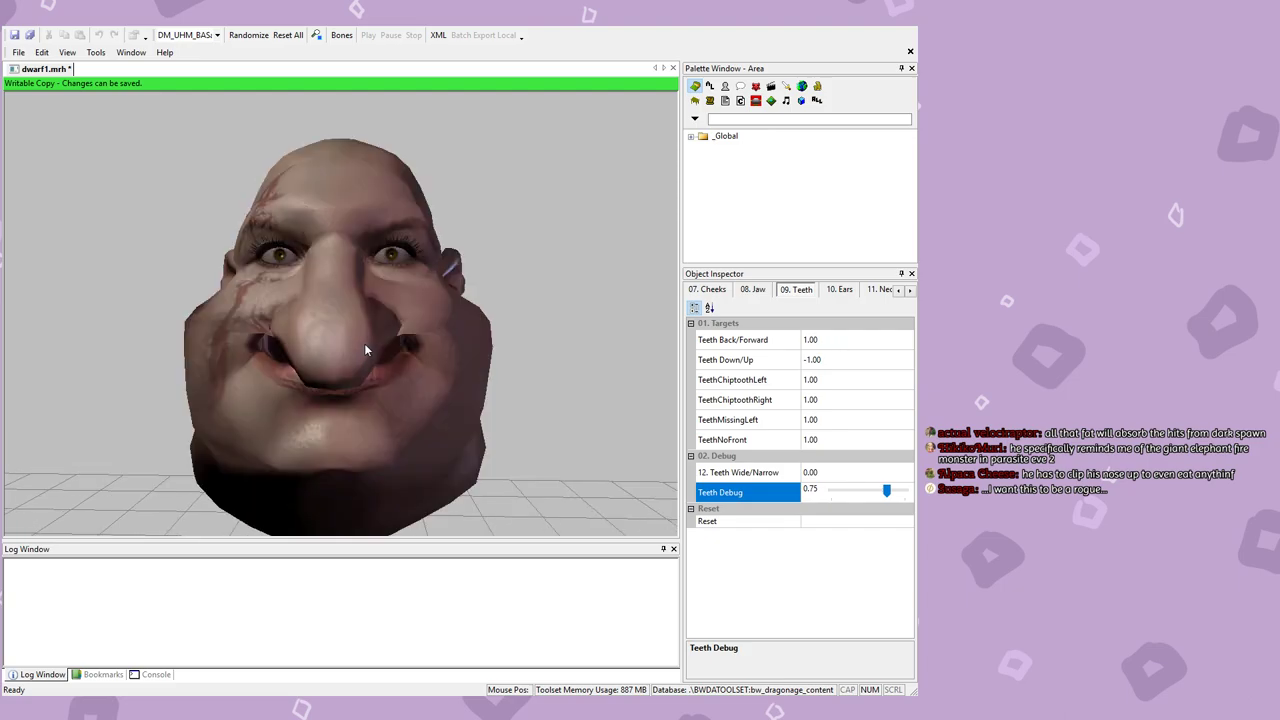
middle_drag(364, 344, 381, 341)
drag(380, 340, 368, 337)
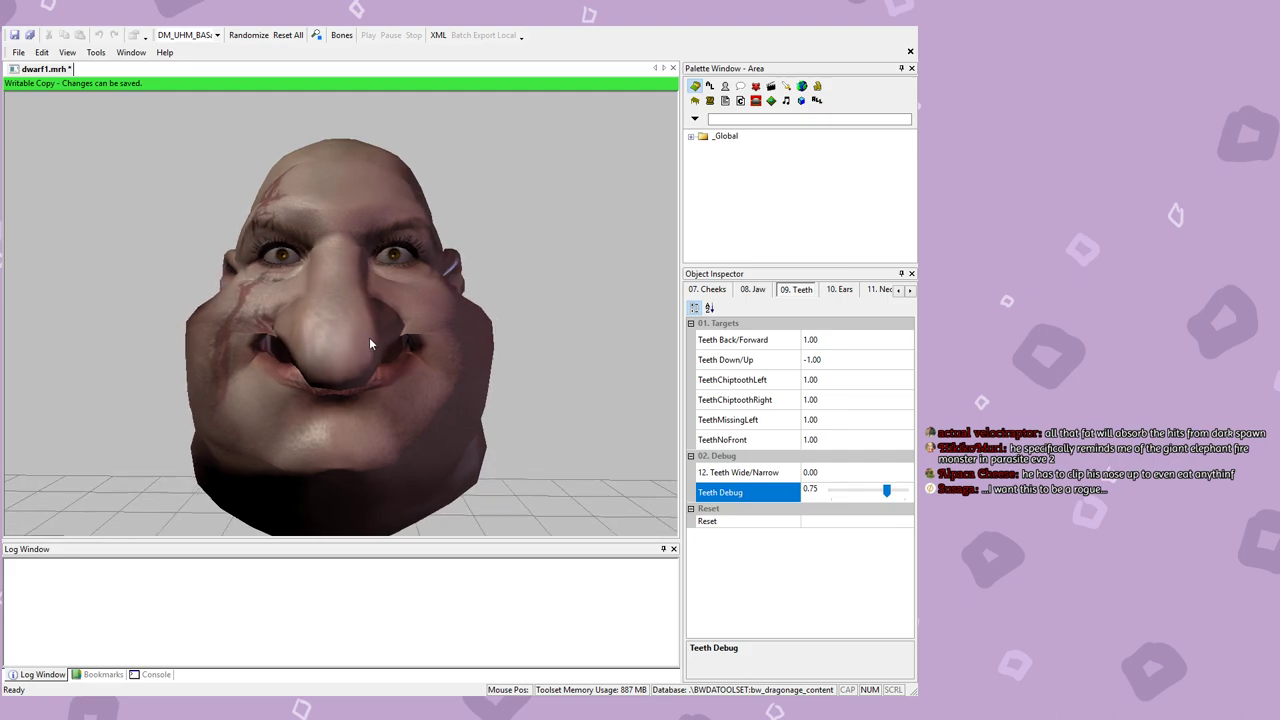
scroll(370, 340, down, 5)
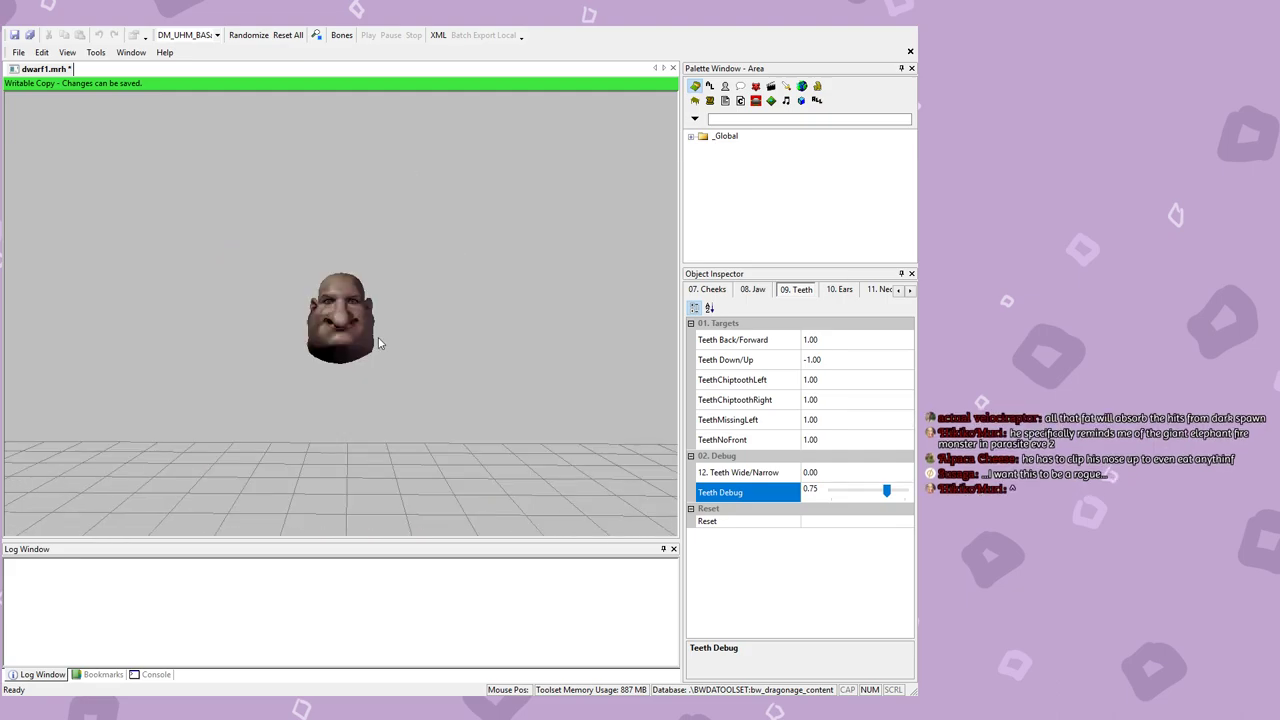
scroll(378, 343, up, 5)
scroll(378, 343, up, 3)
scroll(378, 343, down, 3)
middle_drag(329, 342, 322, 208)
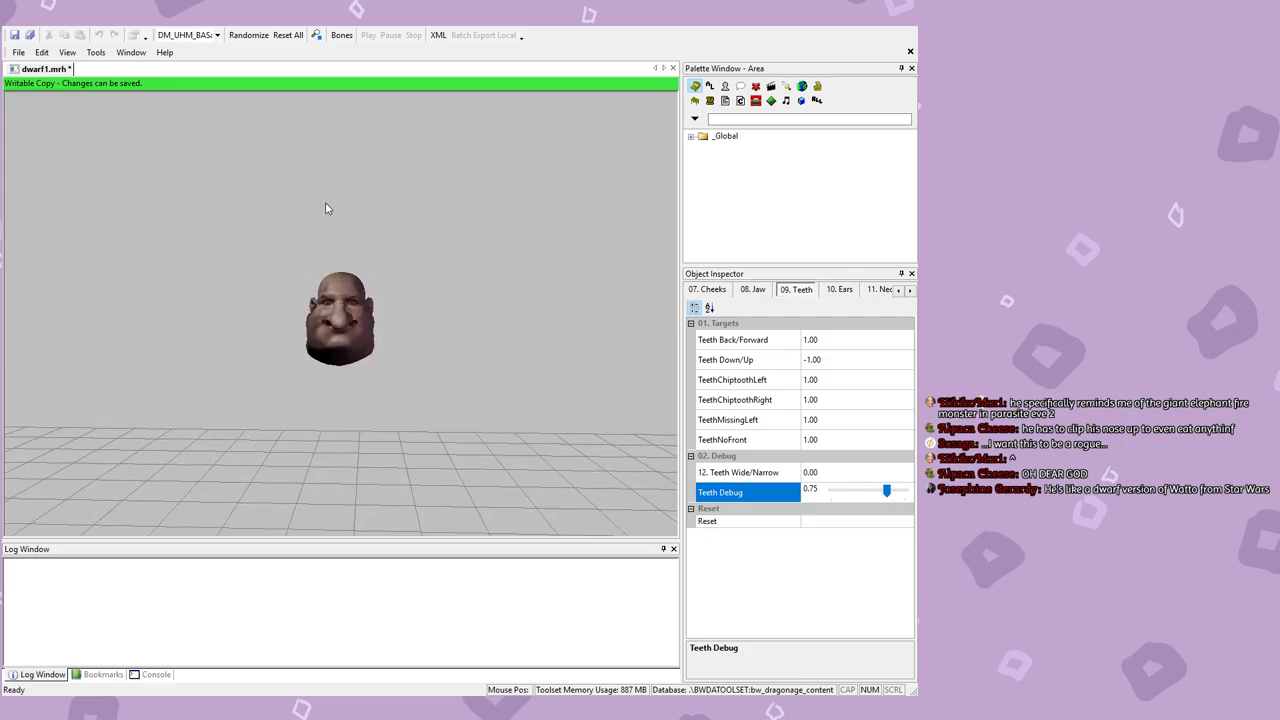
scroll(374, 276, up, 5)
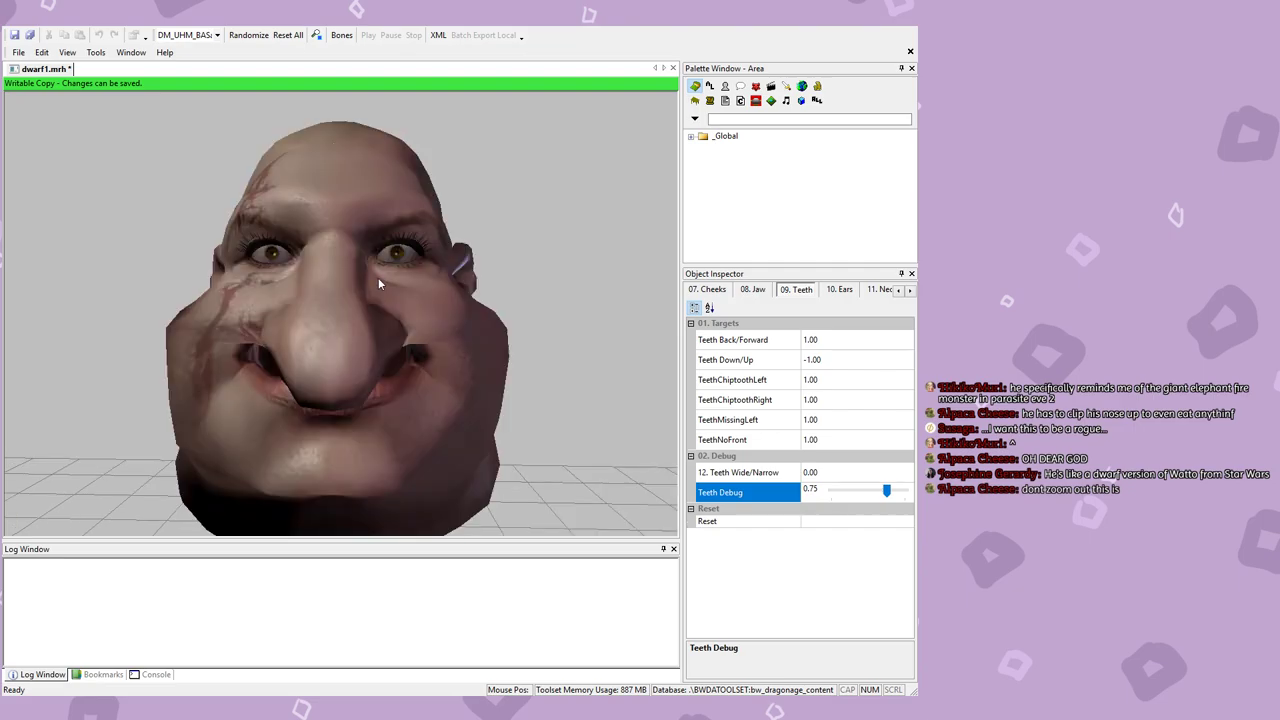
scroll(385, 292, down, 2)
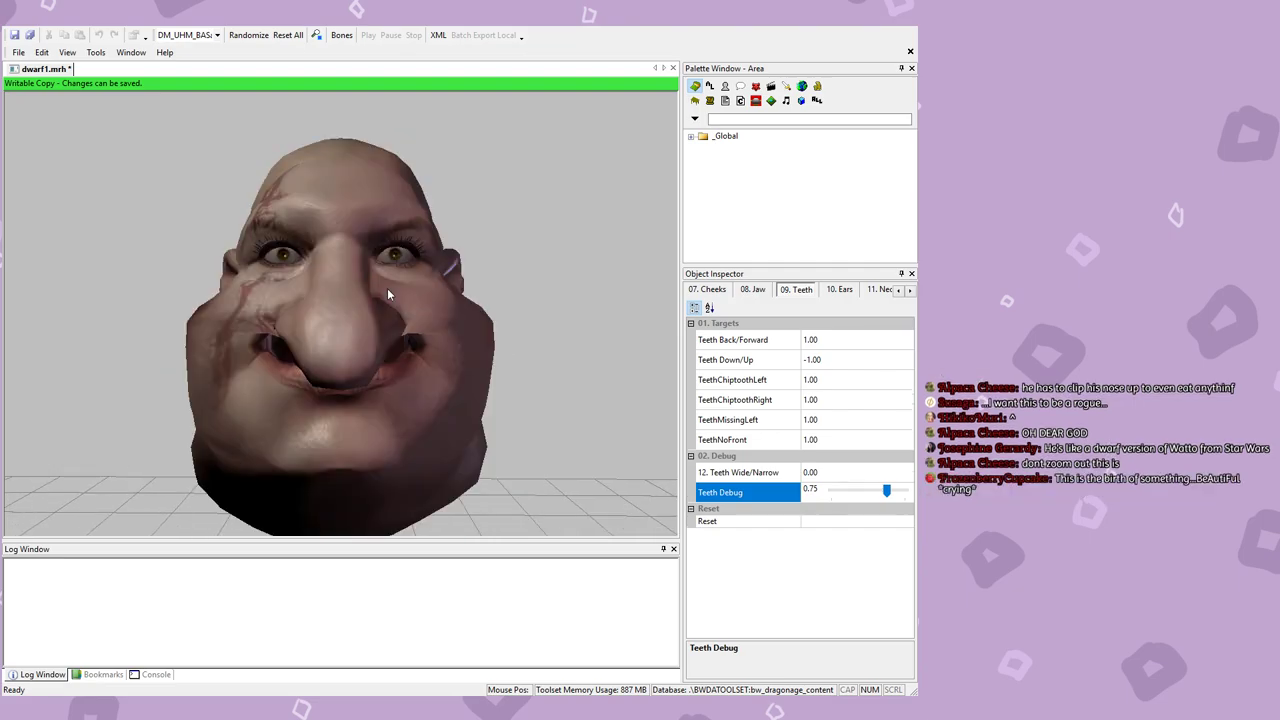
scroll(387, 288, up, 6)
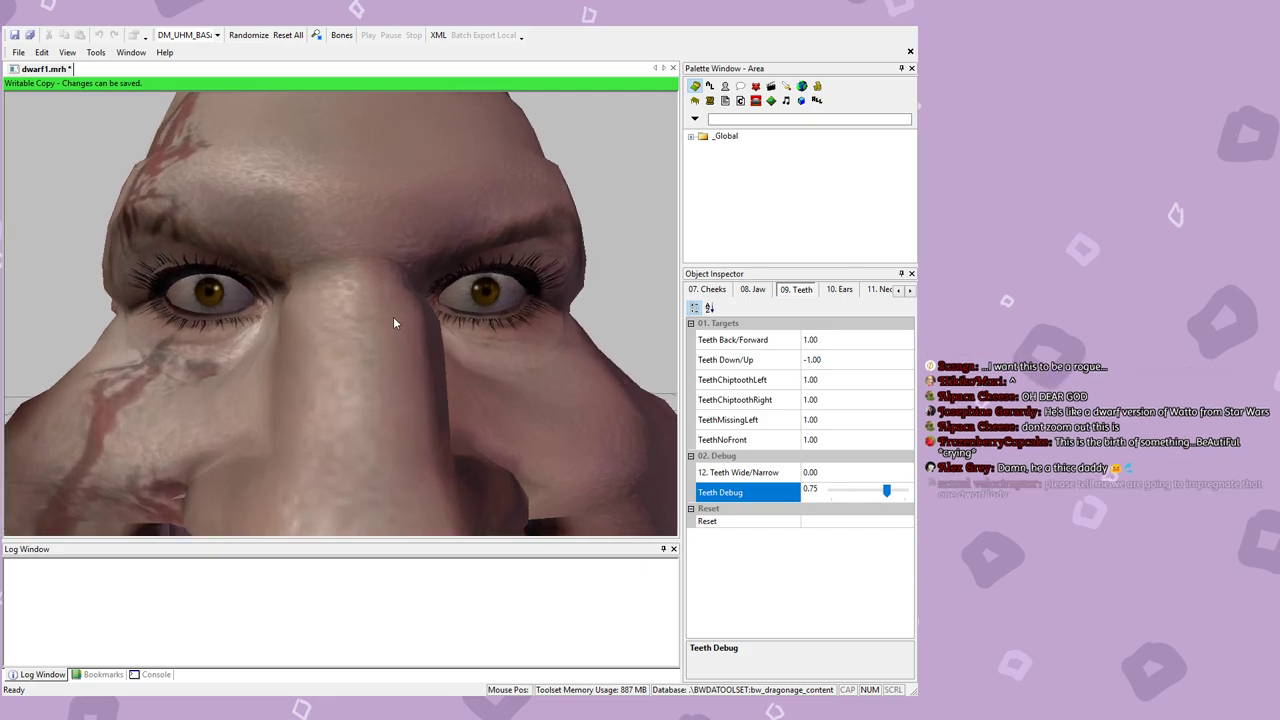
Step: View the head at an angle and save the morph
middle_drag(391, 320, 456, 245)
scroll(102, 319, down, 5)
click(18, 54)
click(44, 97)
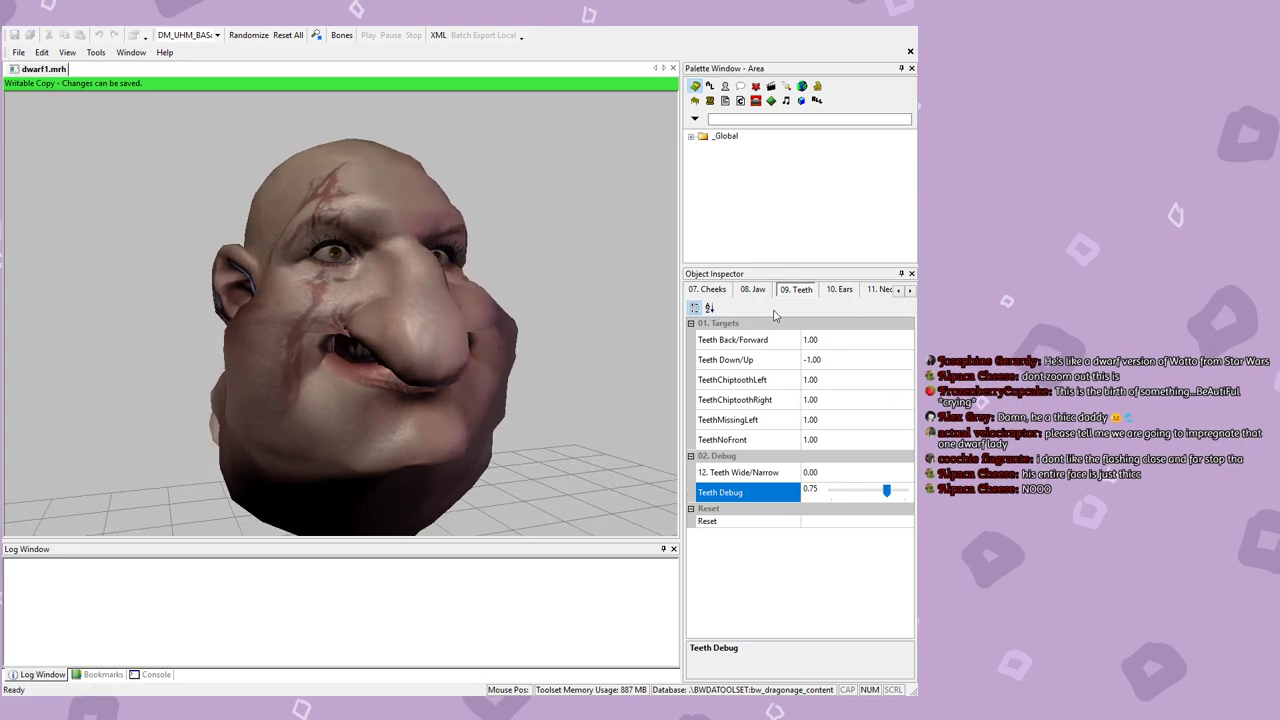
Step: Bring up the Skin Texture settings in the head's material properties
click(897, 290)
click(898, 290)
click(898, 290)
click(898, 290)
click(898, 290)
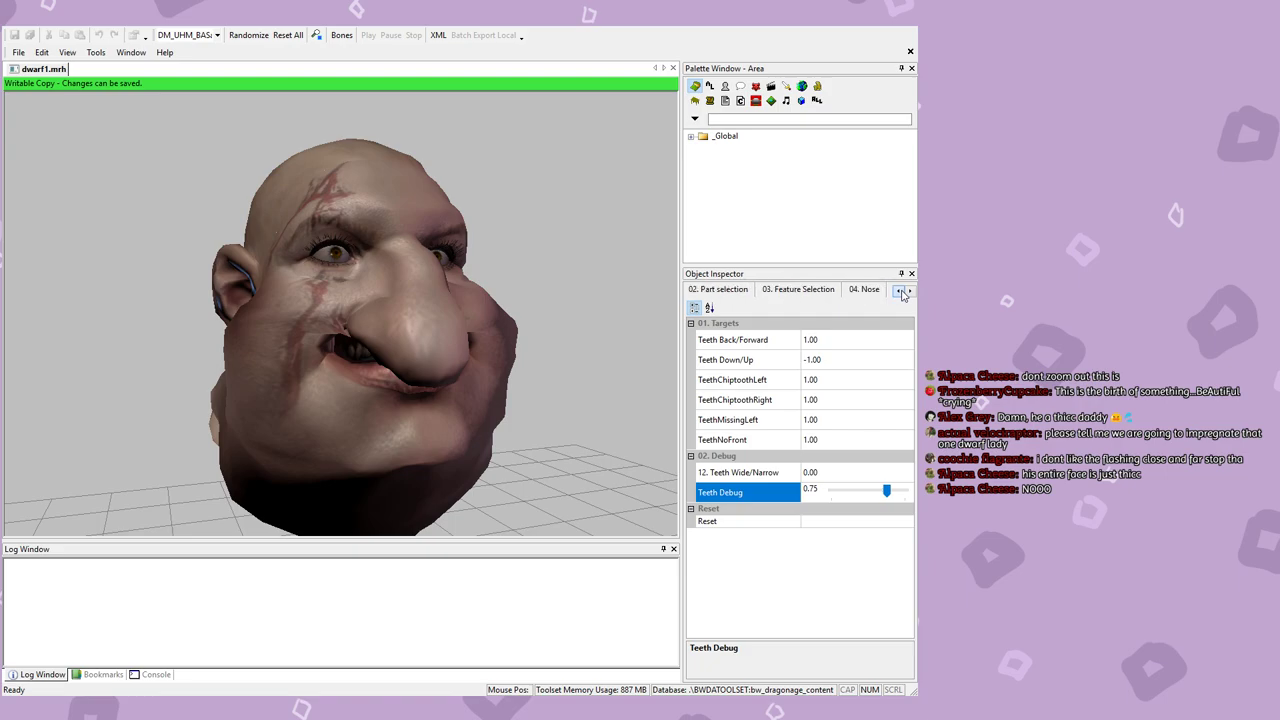
click(898, 290)
click(721, 293)
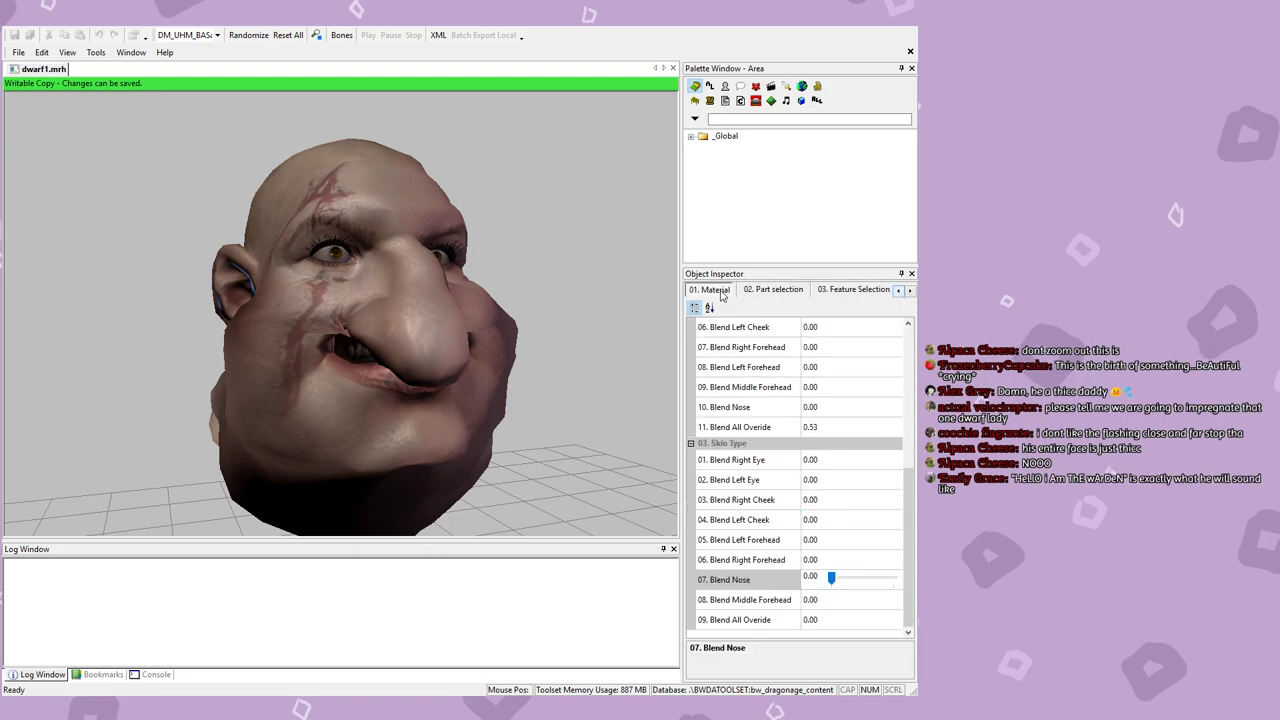
scroll(818, 479, up, 5)
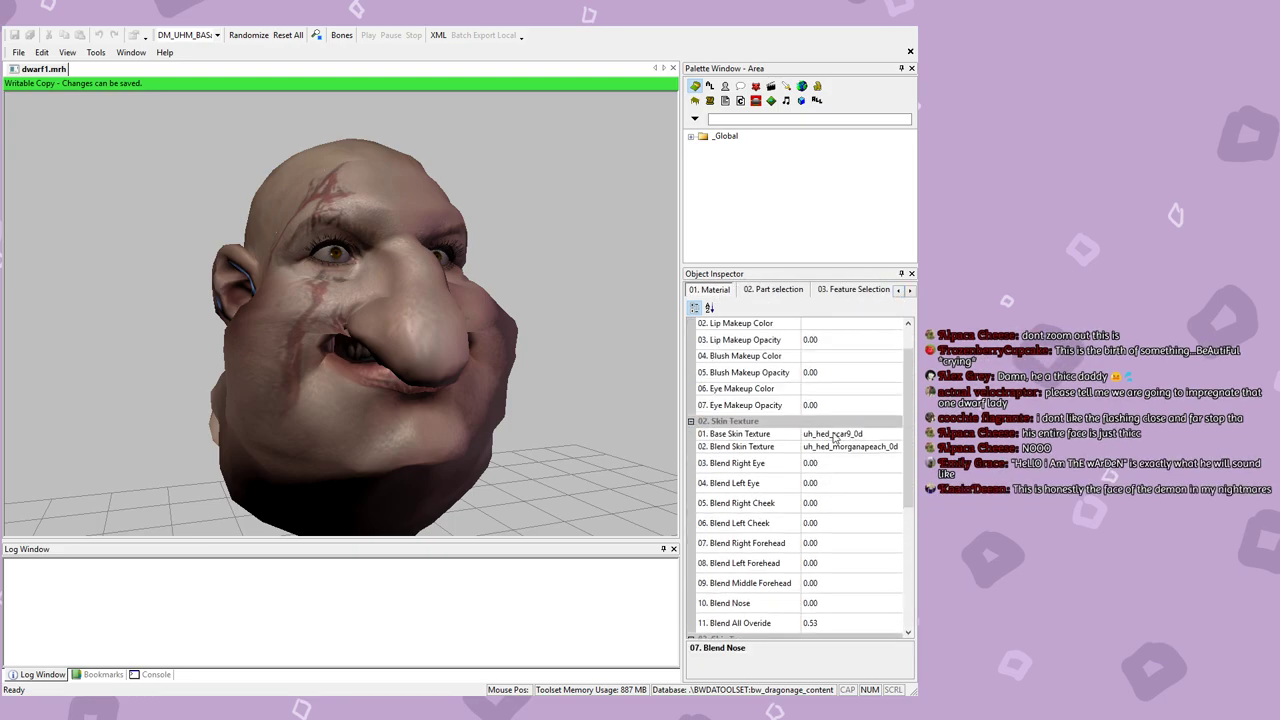
Step: Try the base skin textures uh_hed_pearls_0d and uh_hed_righteyescar1_0d, checking each on the face
click(832, 433)
click(896, 434)
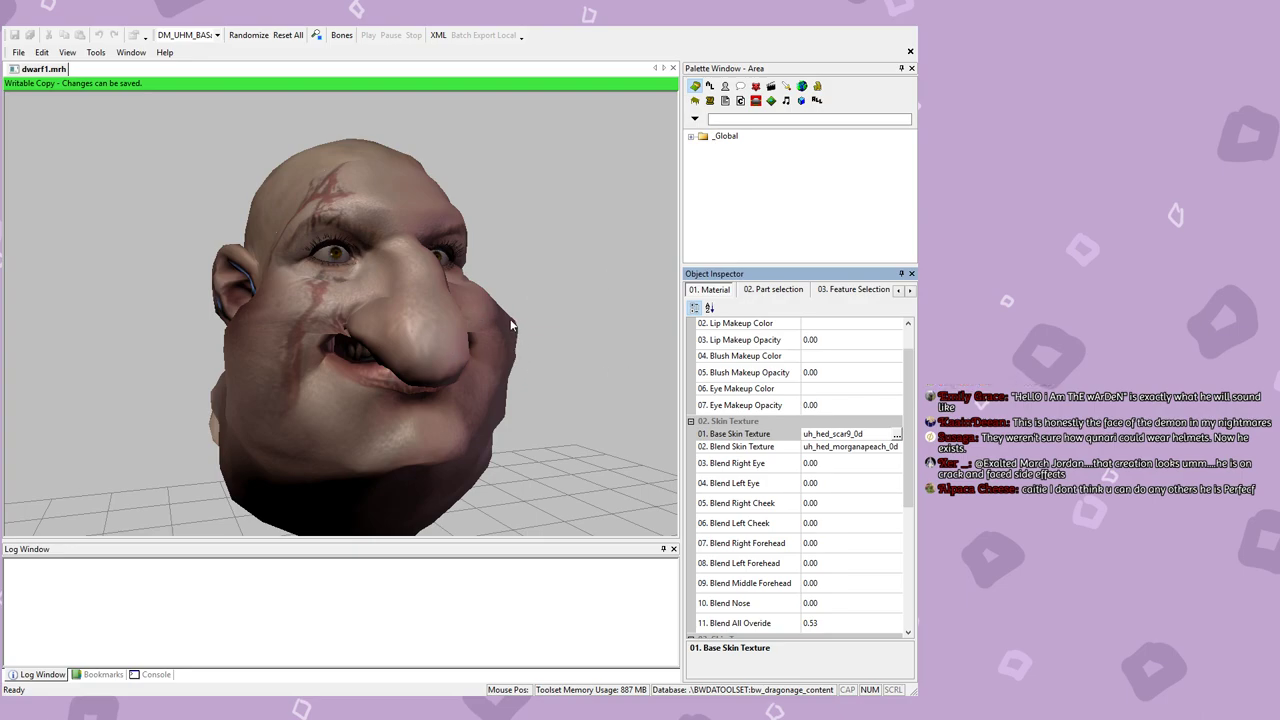
click(630, 399)
middle_drag(472, 377, 322, 375)
drag(322, 374, 430, 376)
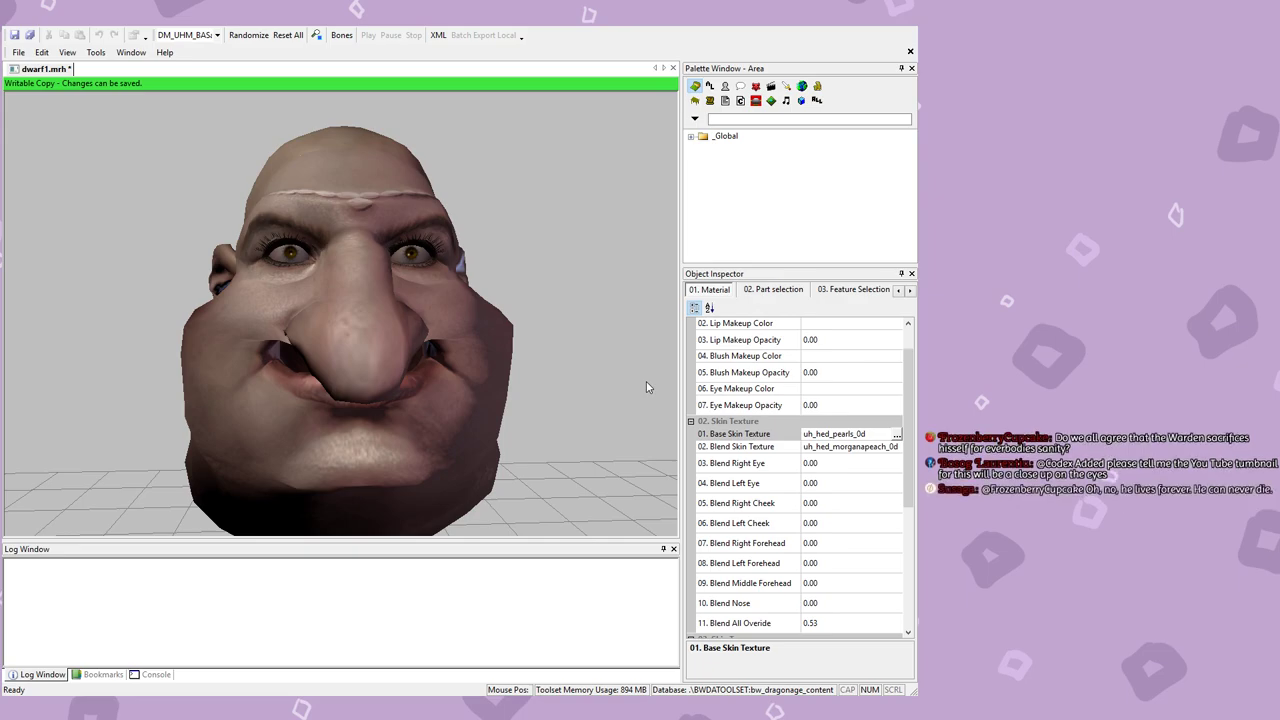
click(626, 404)
middle_drag(393, 386, 485, 397)
drag(485, 390, 425, 389)
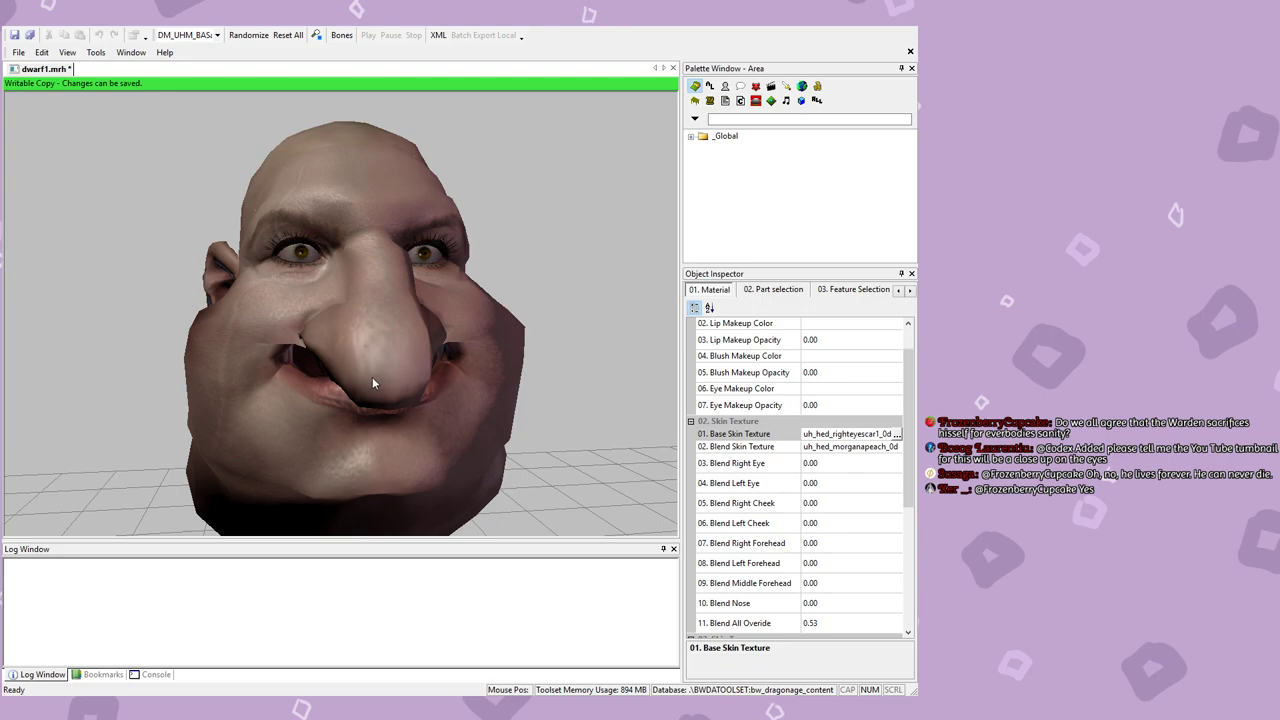
Step: Change the base skin texture to uh_hed_barnzi_0d and check the head
click(626, 401)
middle_drag(486, 383, 462, 379)
scroll(462, 379, down, 5)
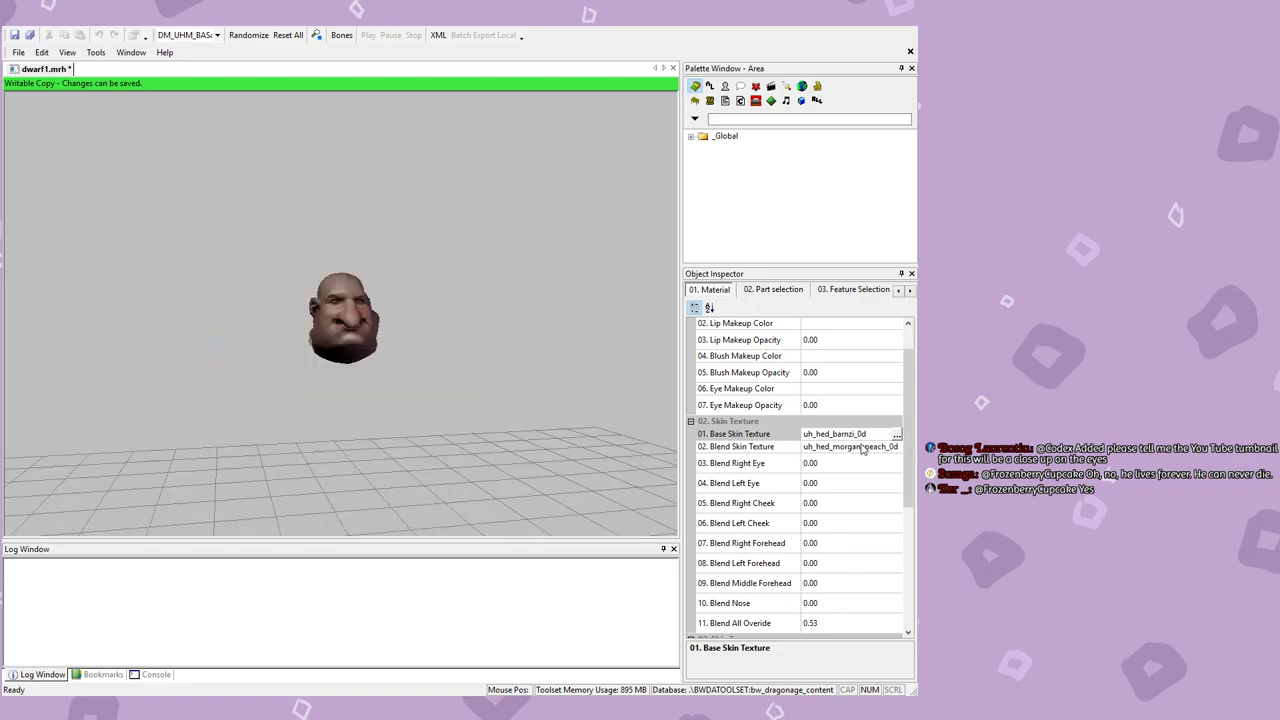
scroll(410, 342, up, 5)
Step: Set the skin texture's Blend All Overide to 0.00 and inspect the face up close
click(847, 467)
scroll(872, 505, down, 2)
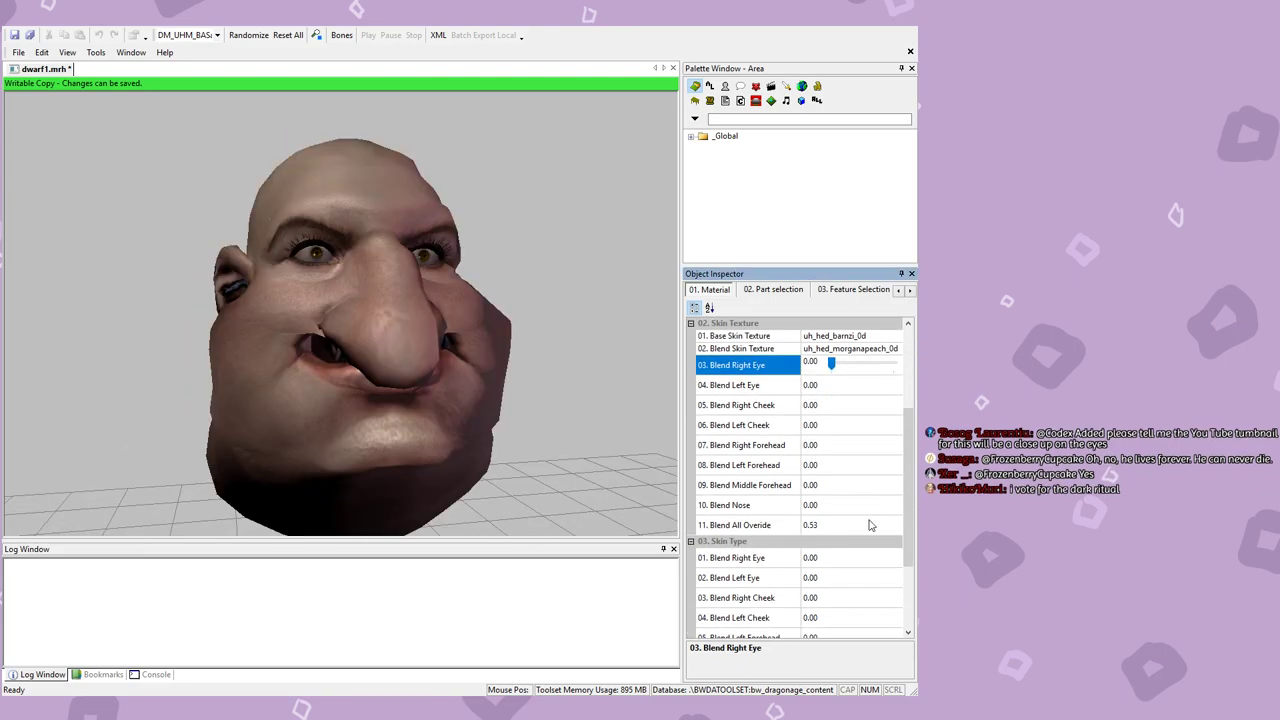
click(837, 526)
drag(862, 525, 798, 525)
middle_drag(505, 390, 464, 371)
scroll(444, 367, up, 3)
scroll(444, 367, down, 3)
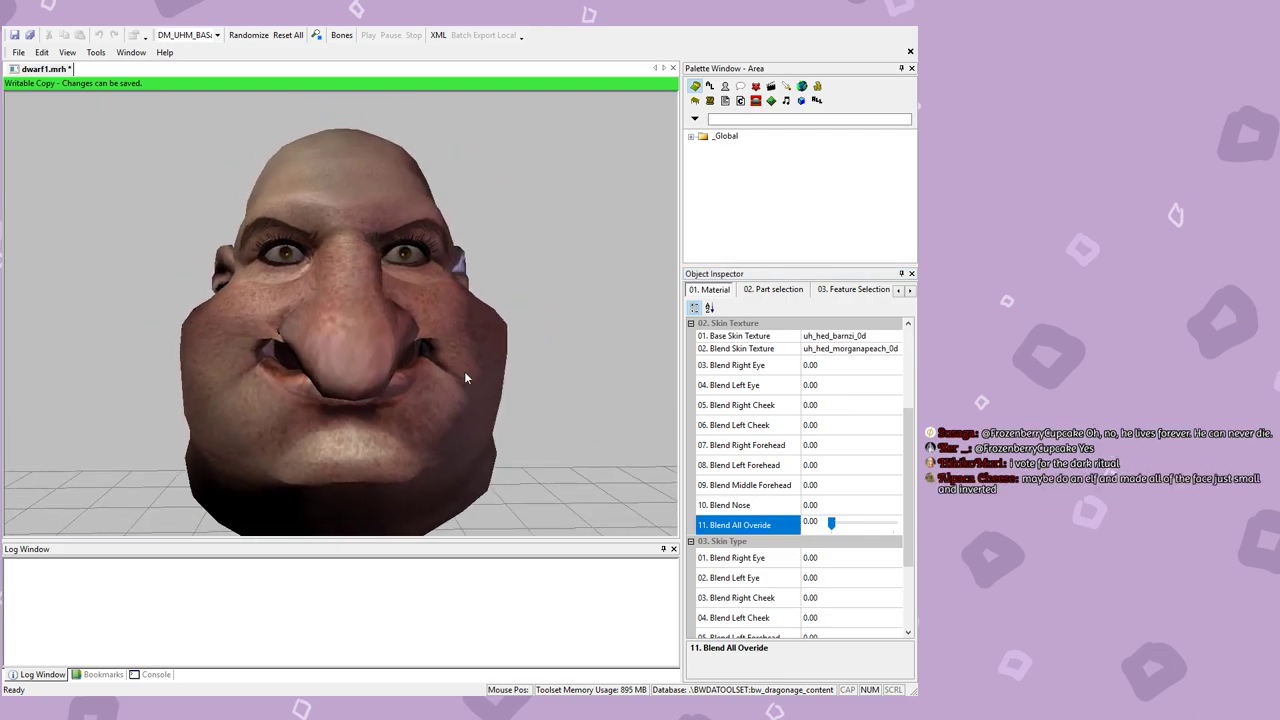
Step: Change the base skin texture to uh_hed_barnzi3_0d and save the head morph
click(872, 336)
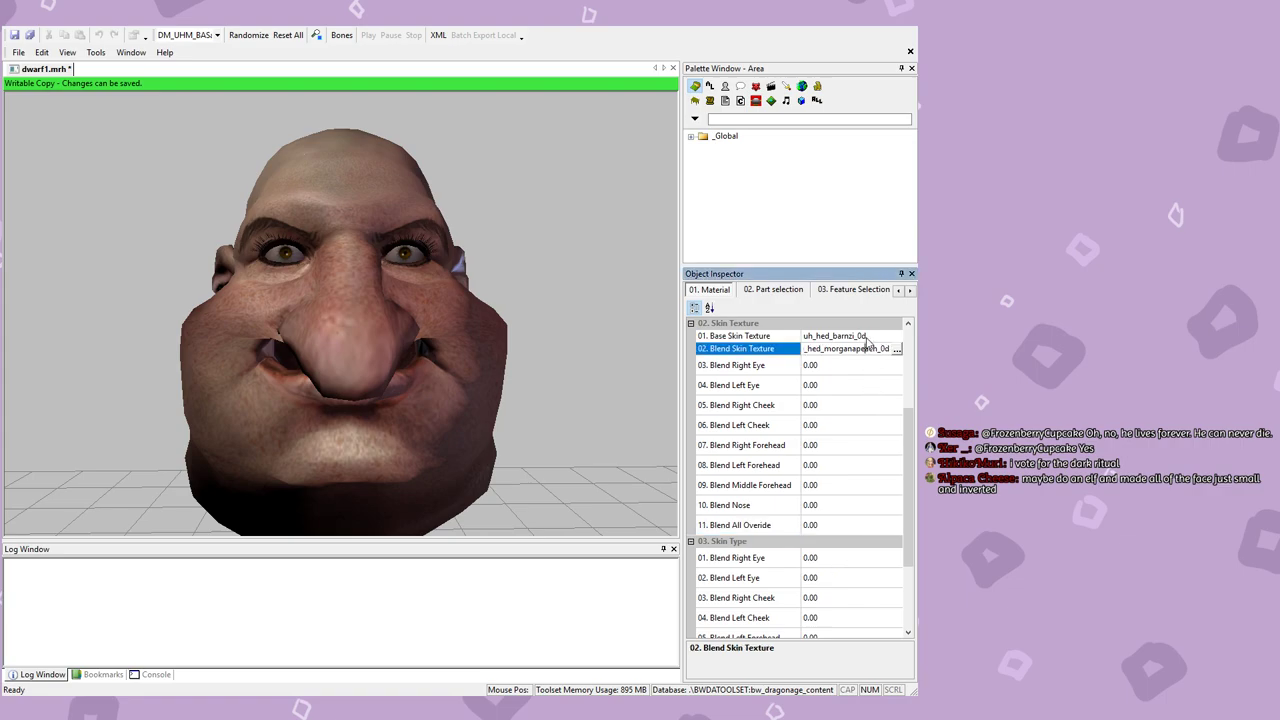
click(897, 337)
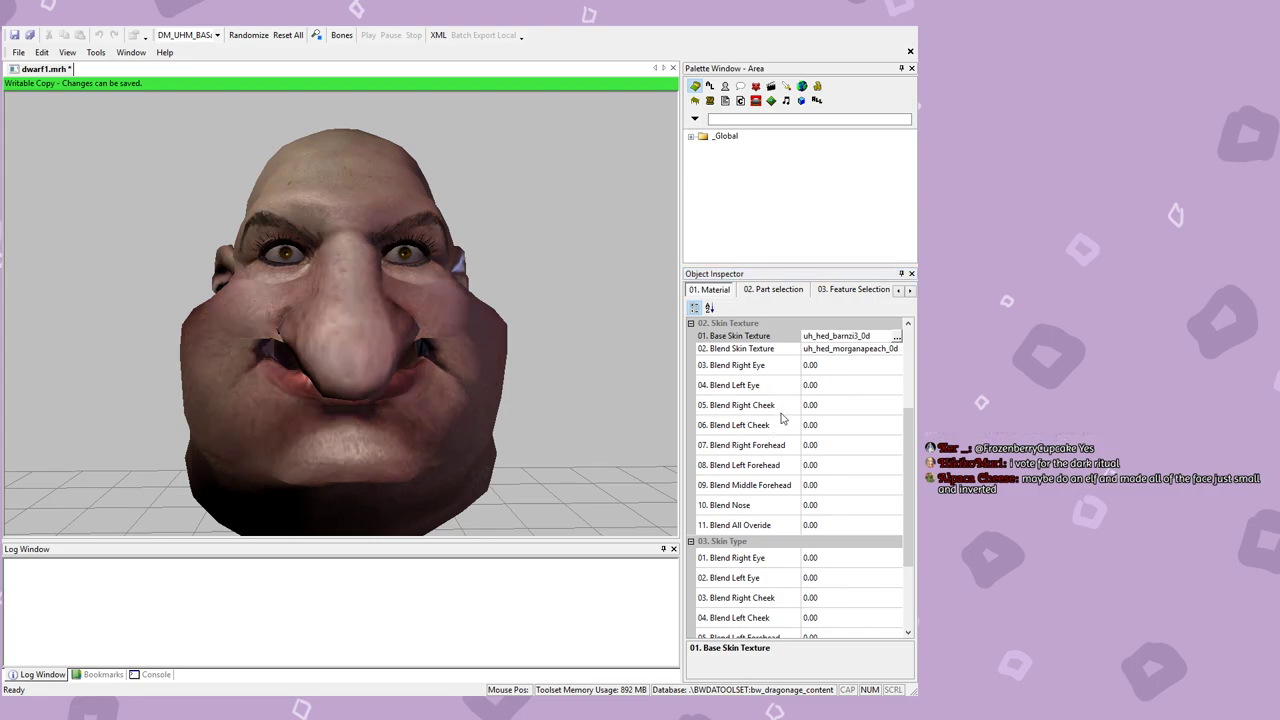
drag(418, 364, 448, 293)
scroll(454, 343, up, 5)
scroll(500, 328, down, 5)
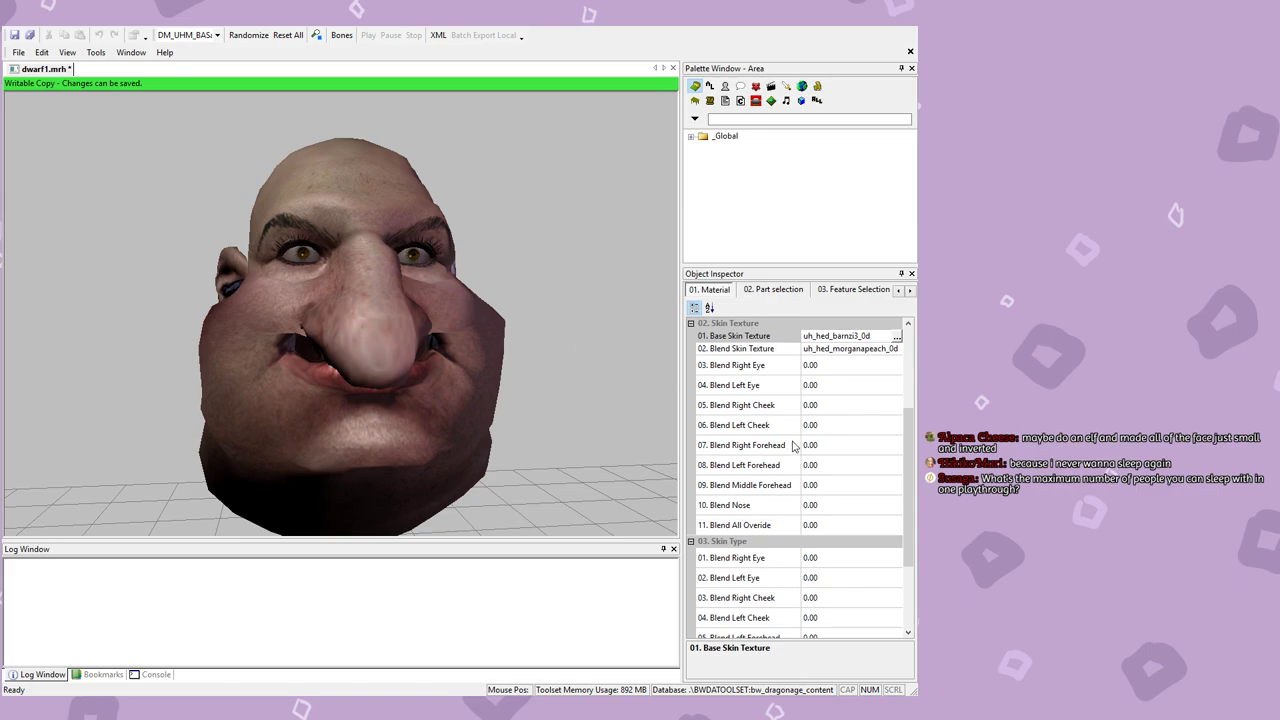
scroll(795, 445, up, 4)
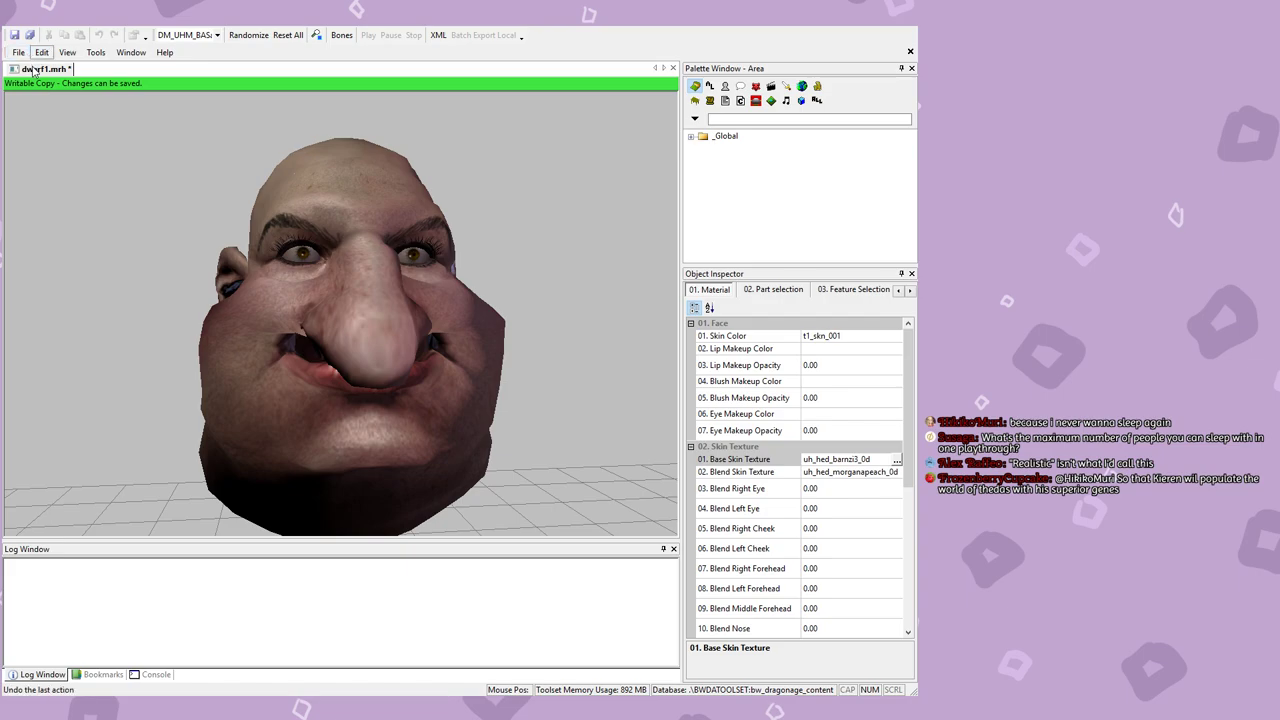
key(ctrl+s)
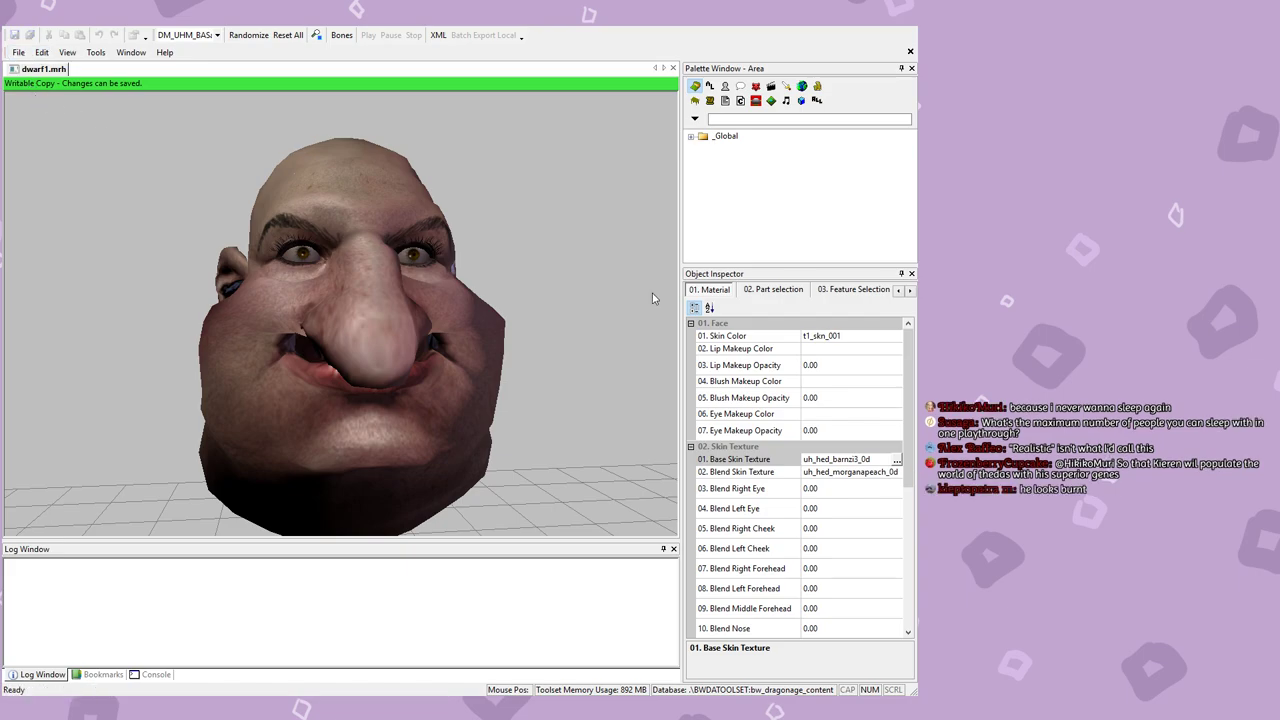
Step: Look through the eye and feature selection settings and bring up the head's part selection settings
click(770, 289)
click(853, 289)
click(909, 290)
click(909, 290)
click(798, 289)
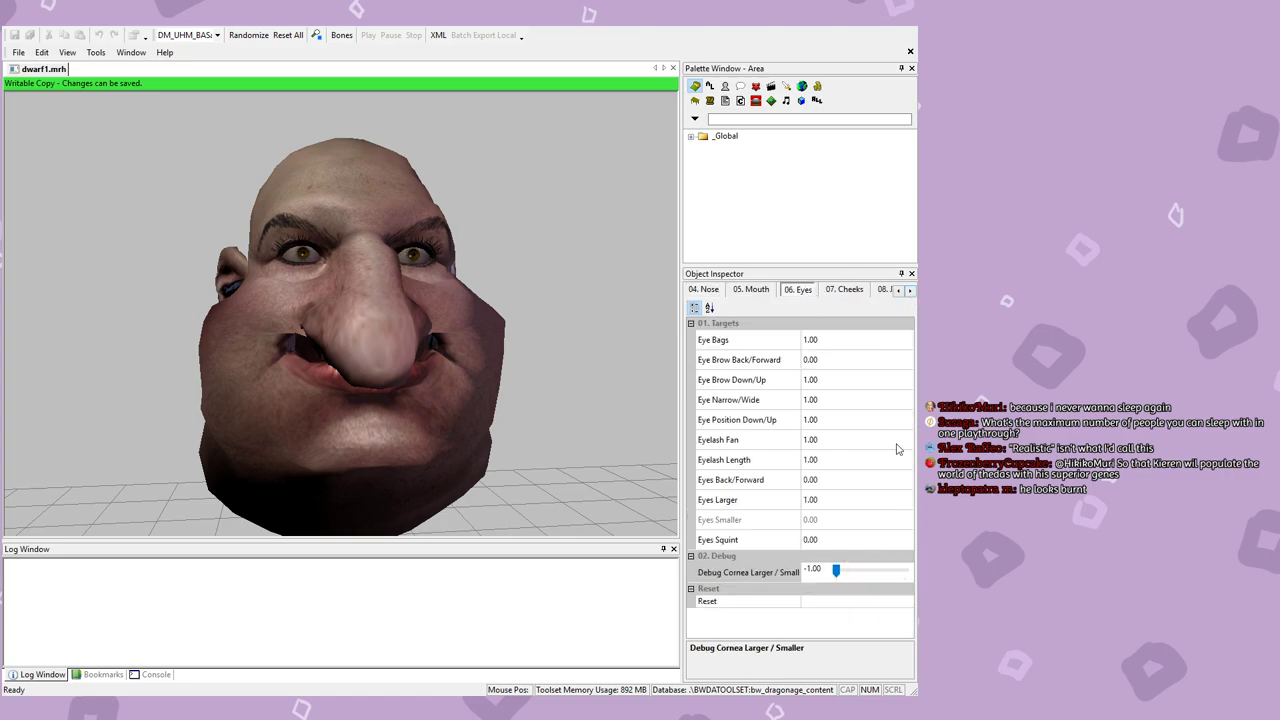
click(898, 290)
click(898, 290)
click(898, 290)
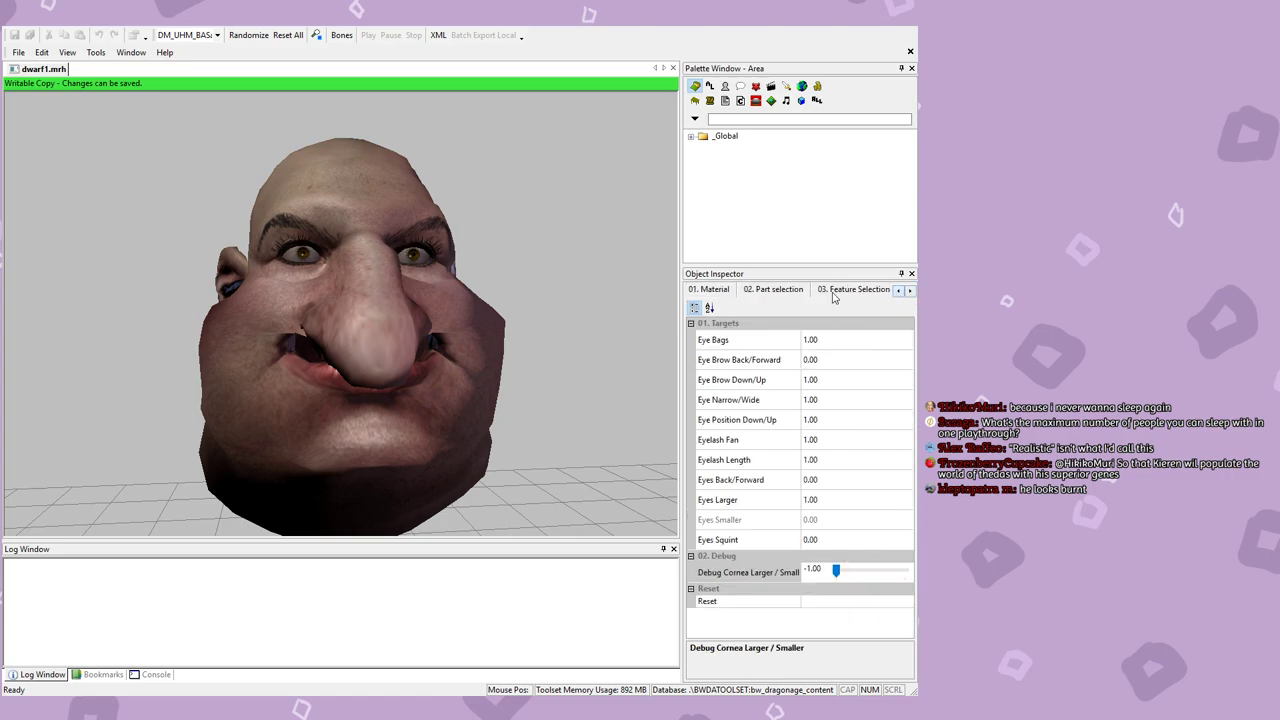
click(830, 293)
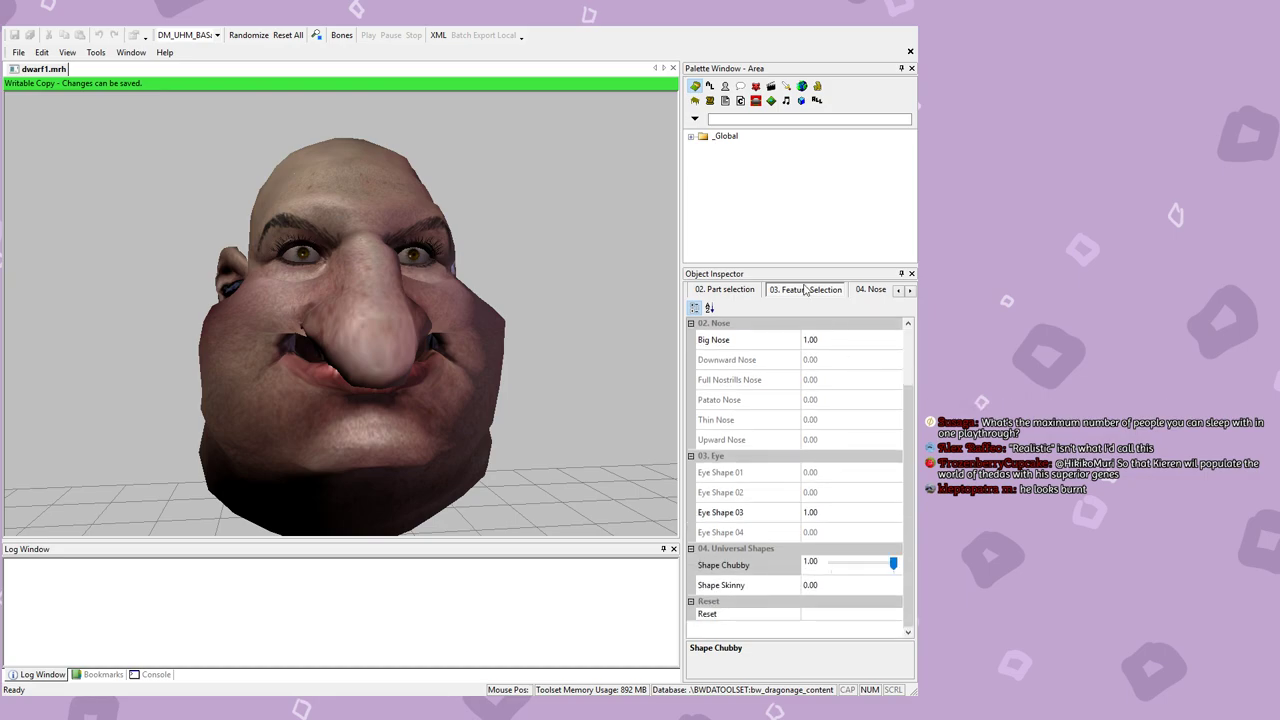
click(728, 292)
scroll(812, 390, up, 5)
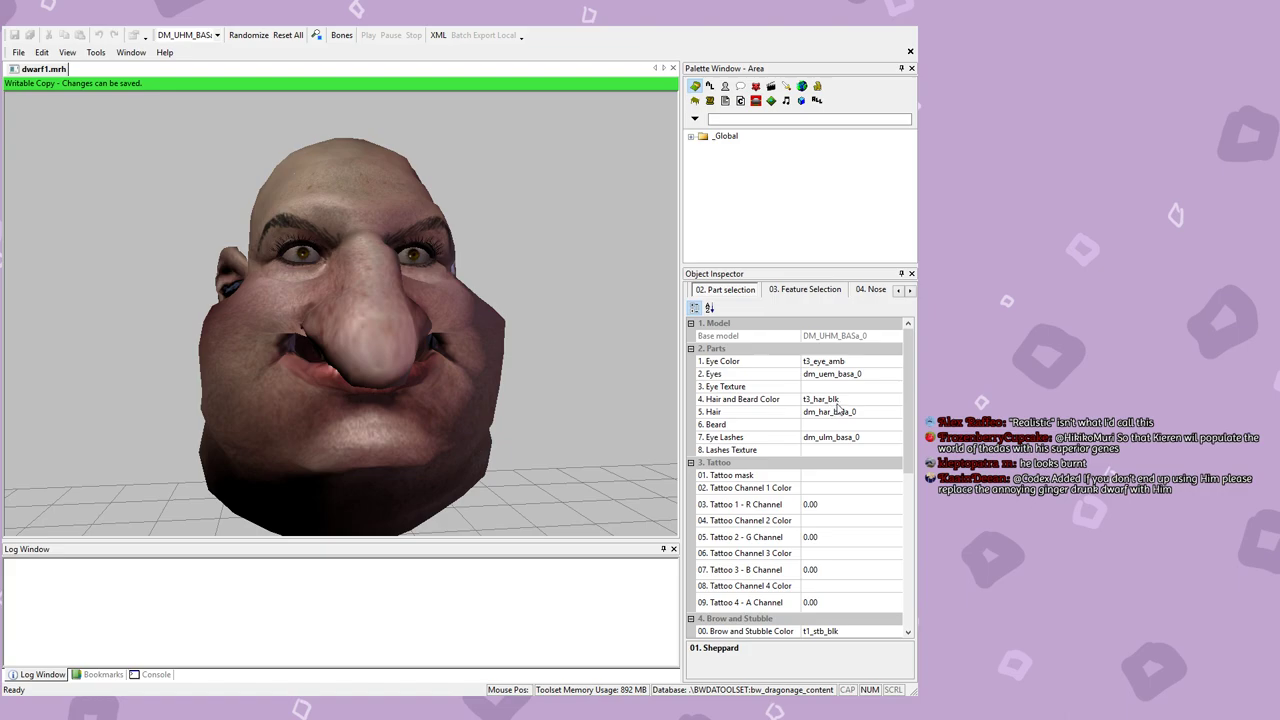
middle_drag(426, 417, 555, 362)
drag(556, 368, 380, 322)
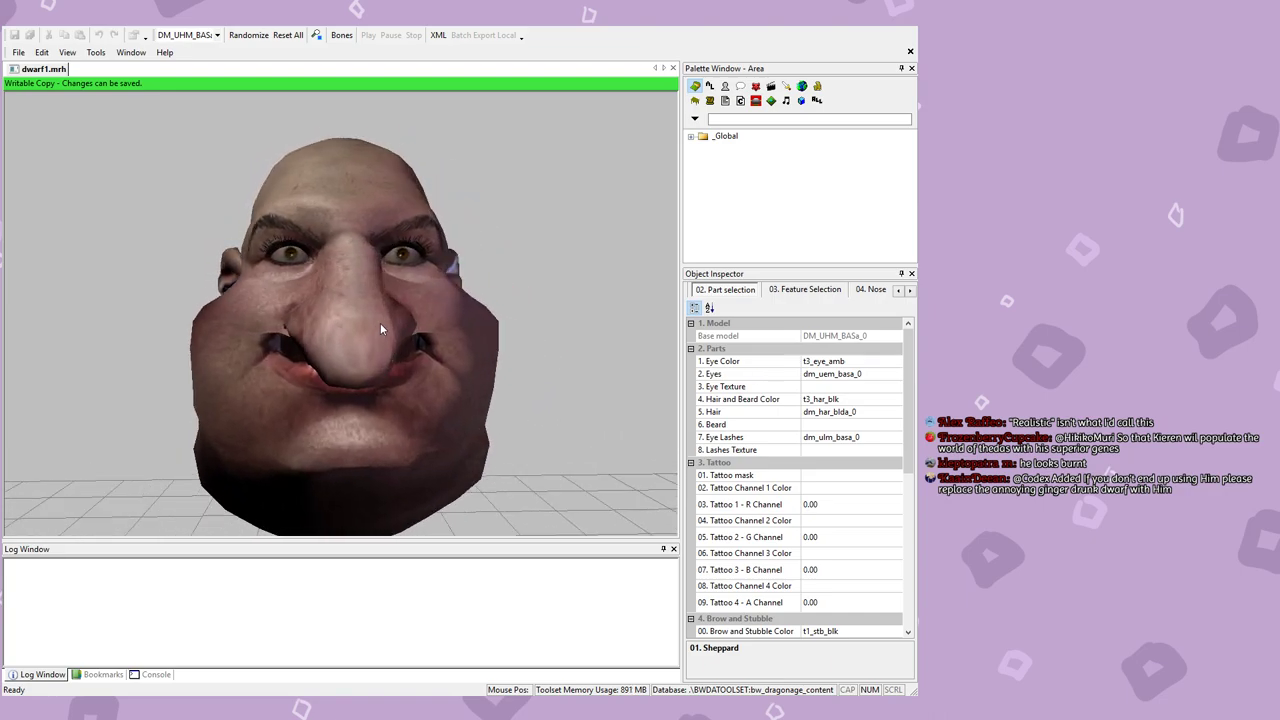
Step: Try the eye texture pn_eye_tw3ciri_0d and inspect the eyes up close
click(842, 361)
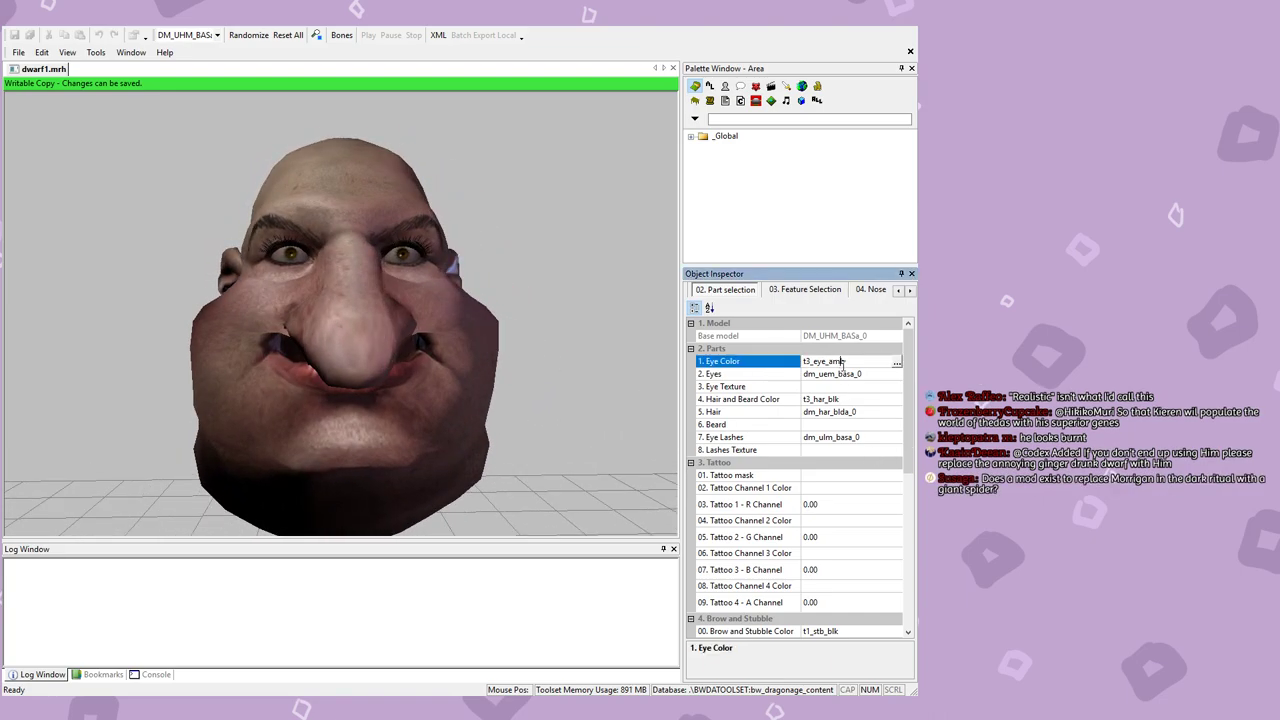
click(835, 387)
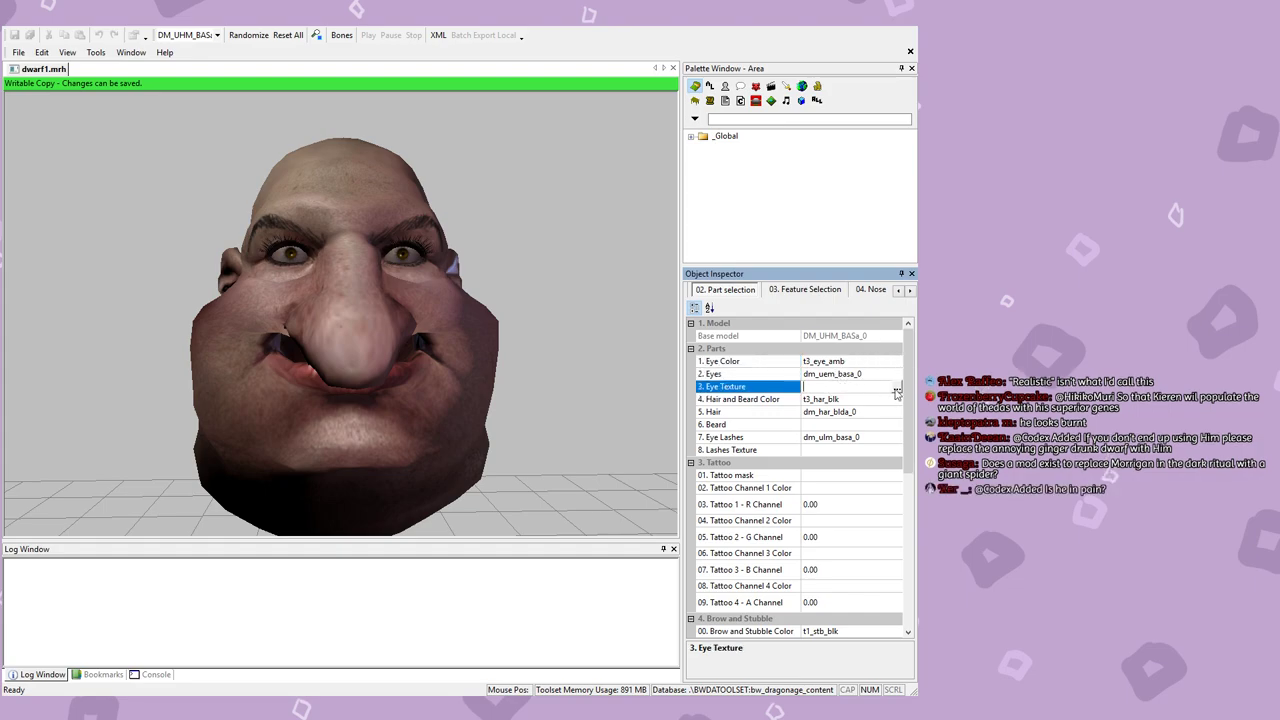
click(897, 389)
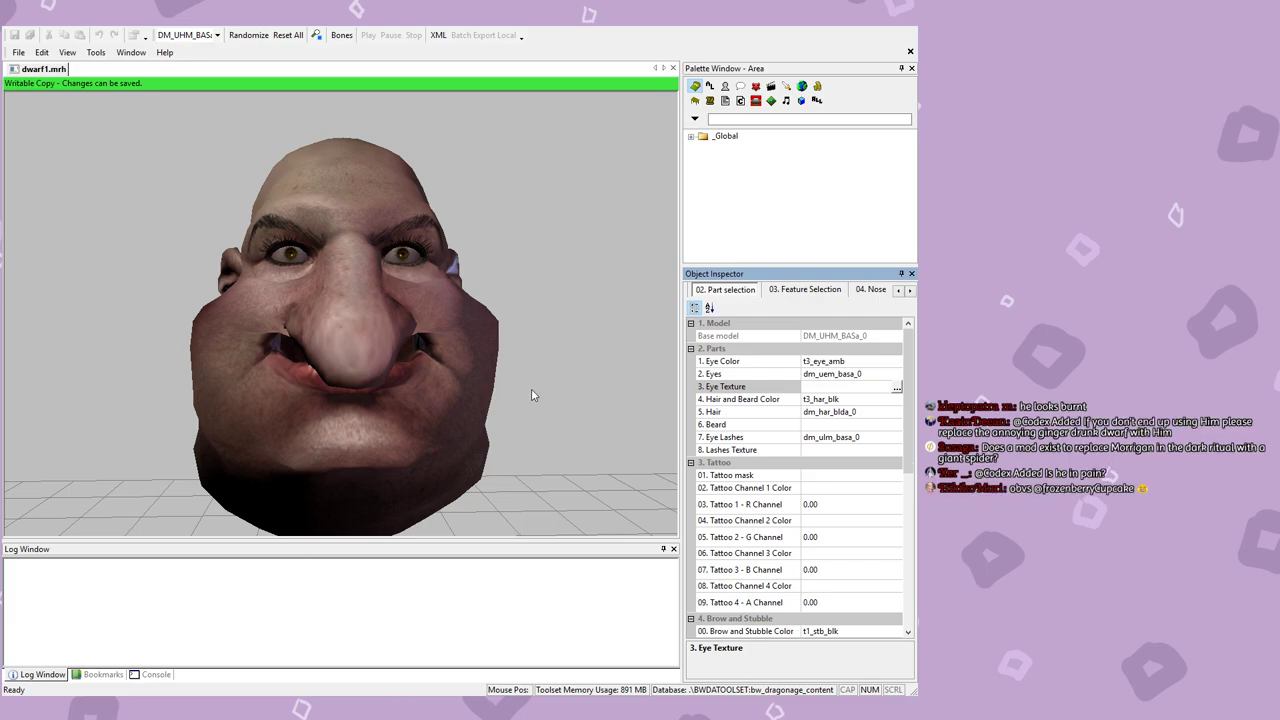
click(766, 415)
scroll(517, 383, up, 5)
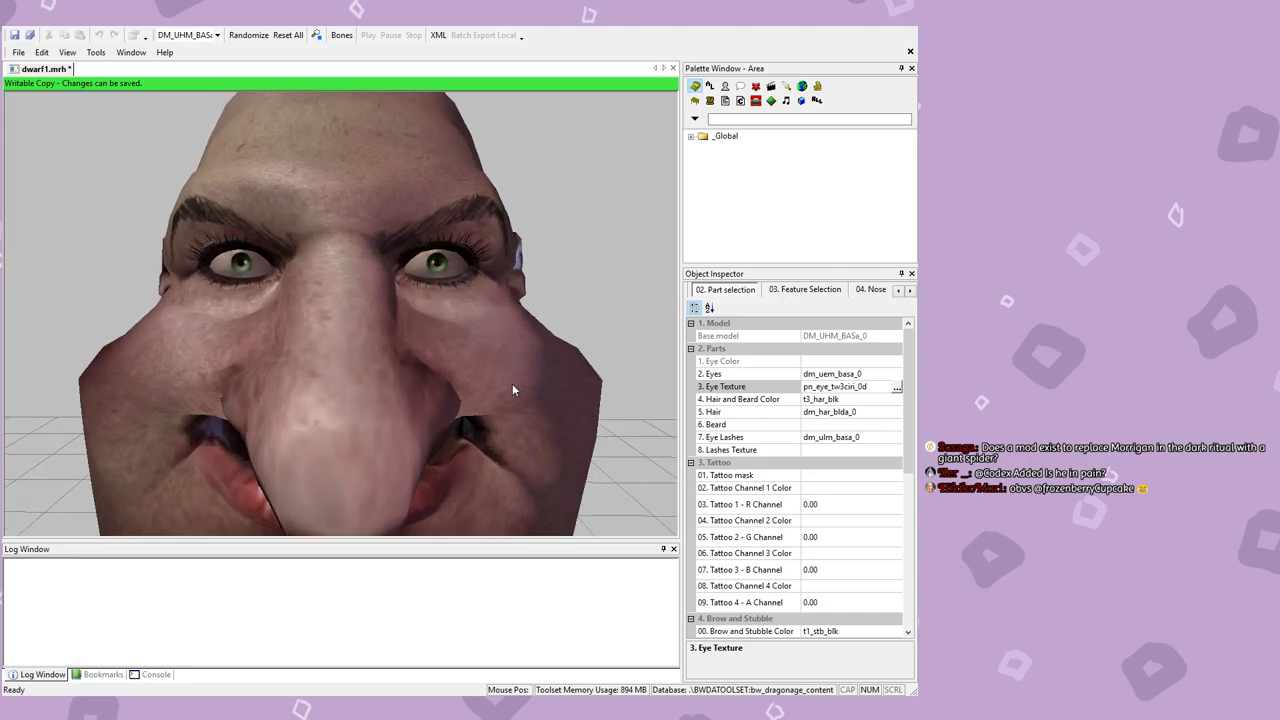
scroll(506, 392, up, 2)
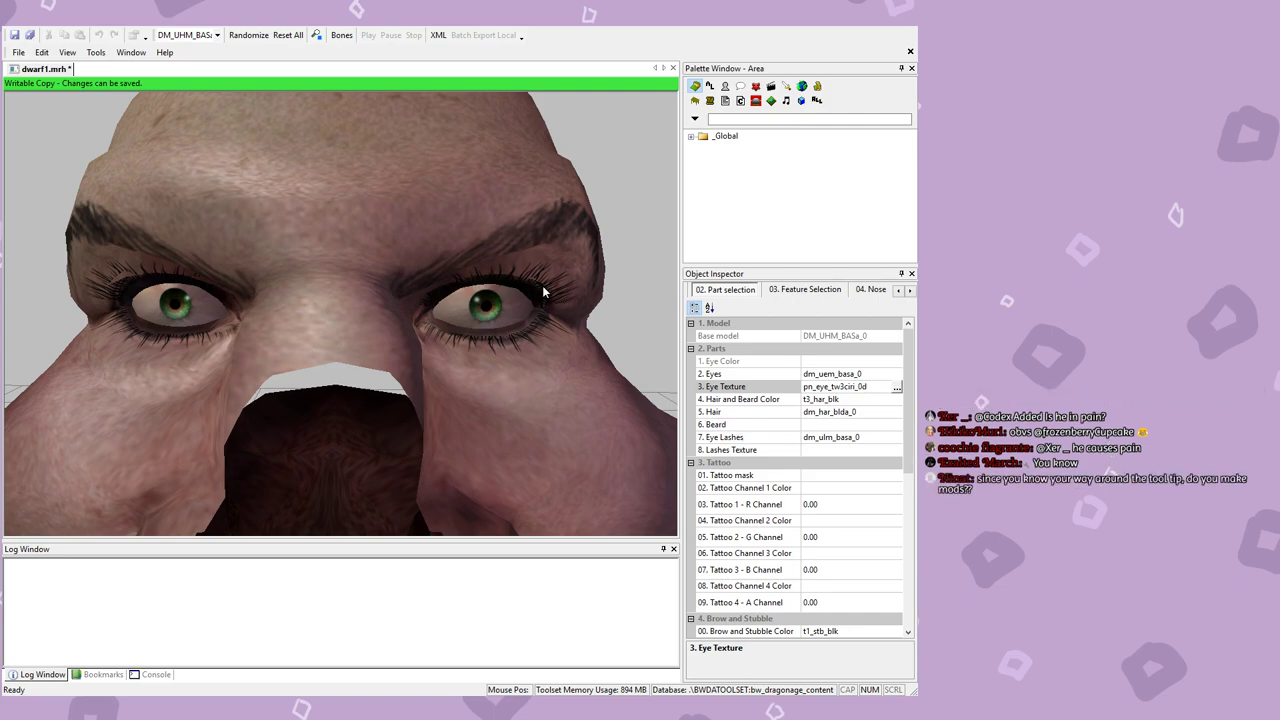
Step: Try the eye texture cn_eye_draa_0d and inspect it from near and far
click(766, 411)
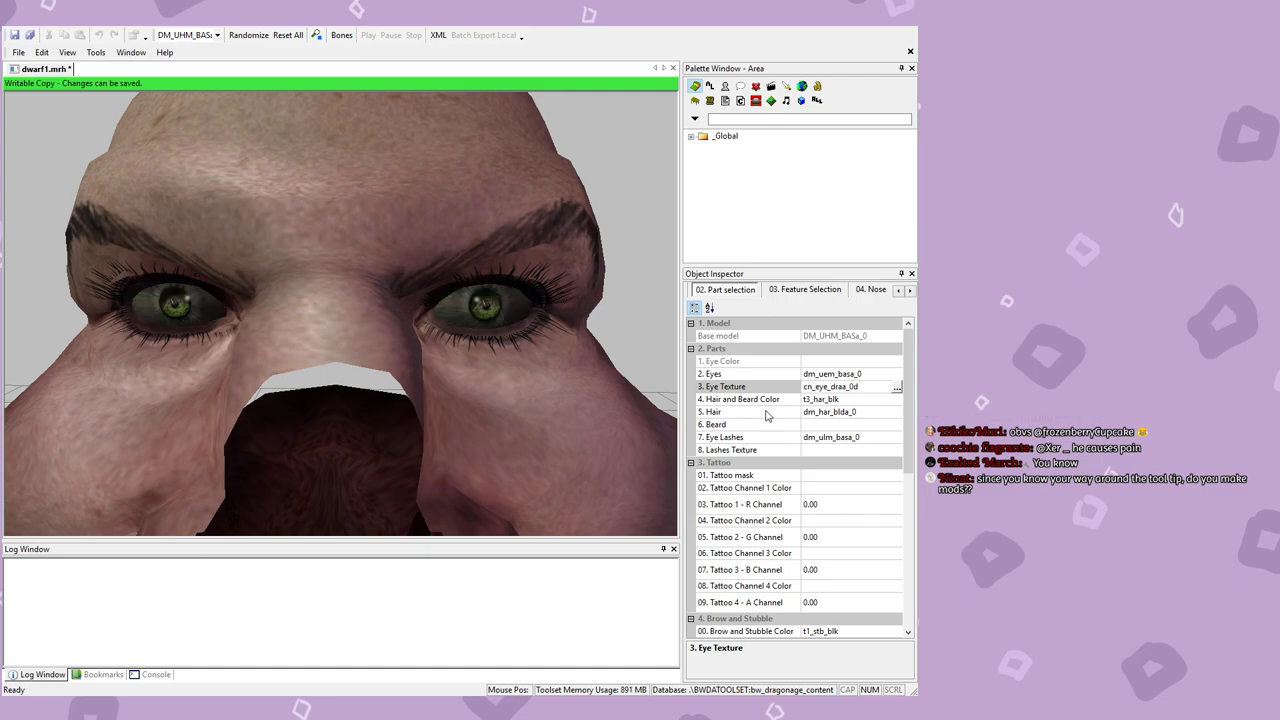
scroll(543, 388, down, 5)
scroll(434, 367, up, 5)
scroll(434, 341, down, 3)
drag(434, 341, 420, 309)
scroll(420, 309, up, 8)
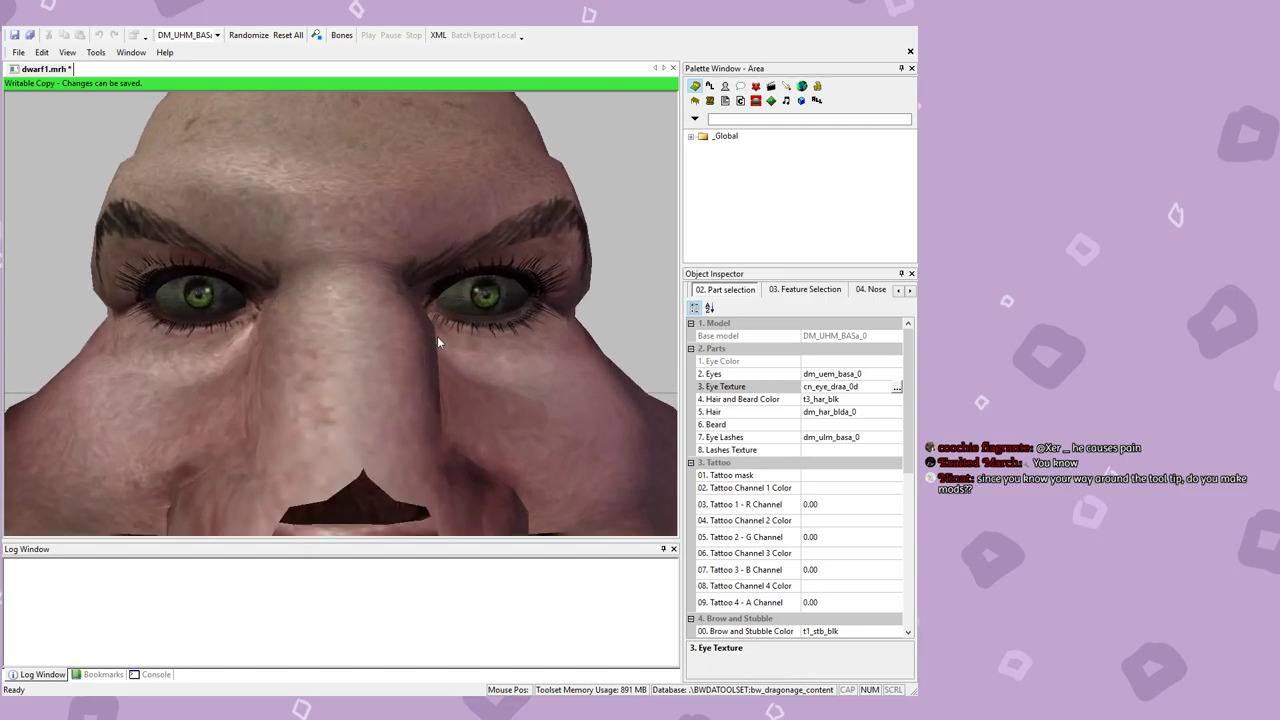
scroll(439, 341, down, 2)
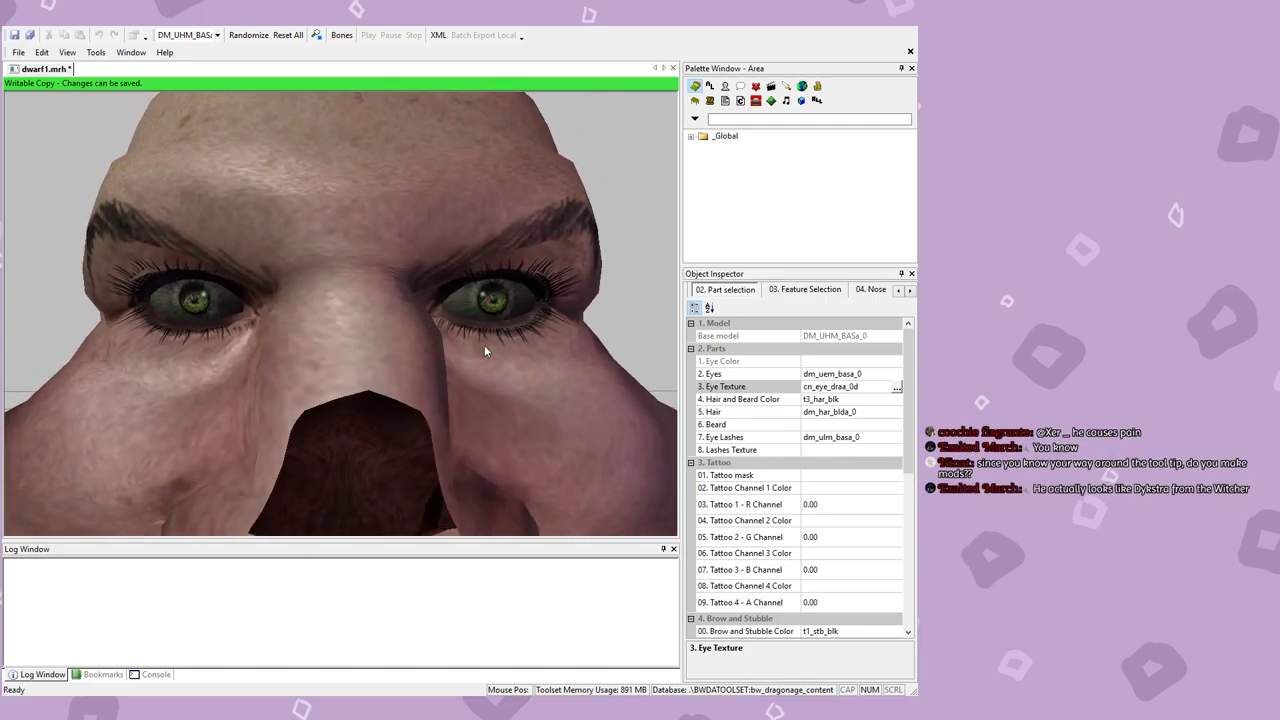
Step: Try the eye texture cn_eye_ogra_0d and check it on the whole head and up close
click(876, 385)
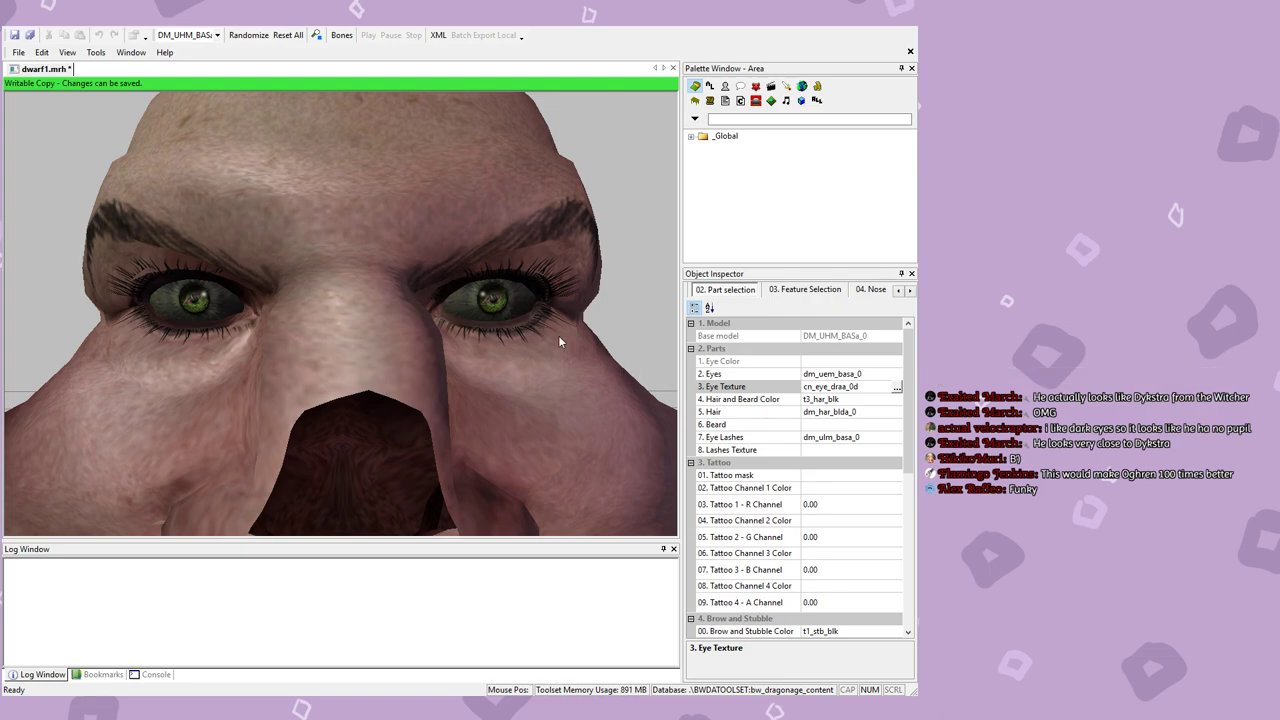
click(778, 413)
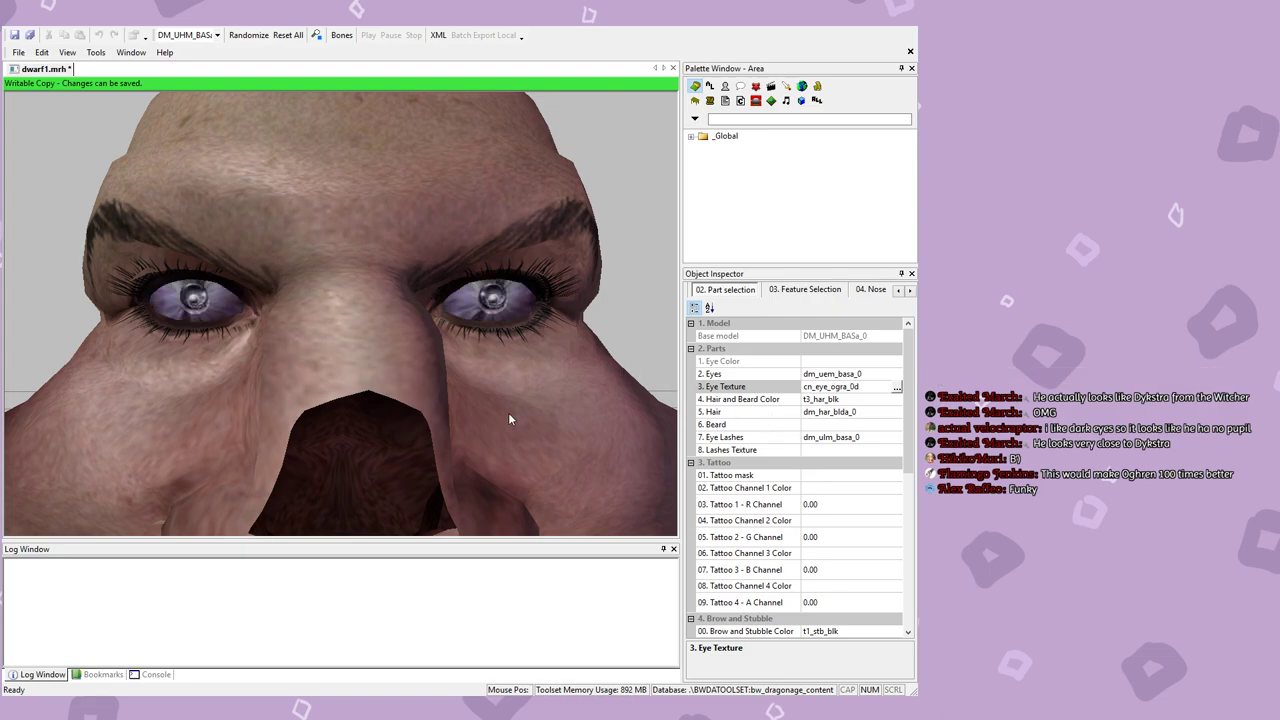
scroll(509, 412, down, 5)
middle_drag(509, 362, 519, 359)
mouse_move(519, 364)
mouse_down()
mouse_move(586, 354)
mouse_move(519, 354)
mouse_up()
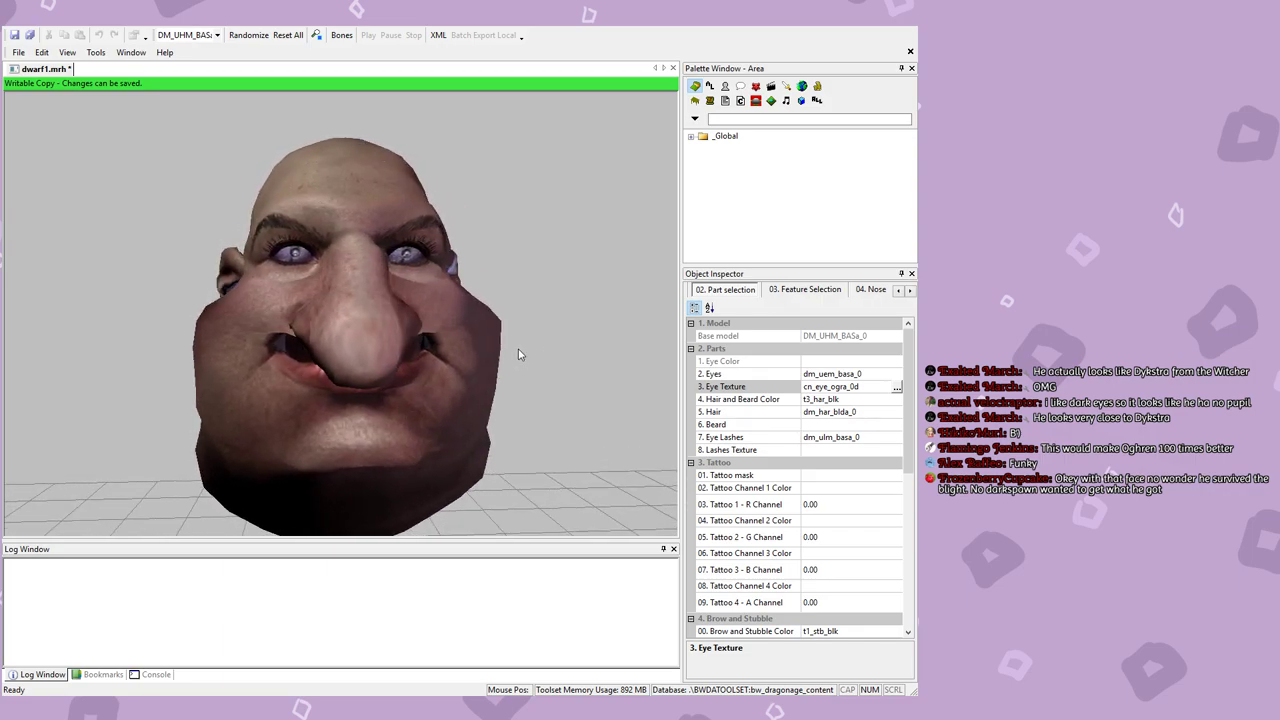
scroll(517, 358, up, 5)
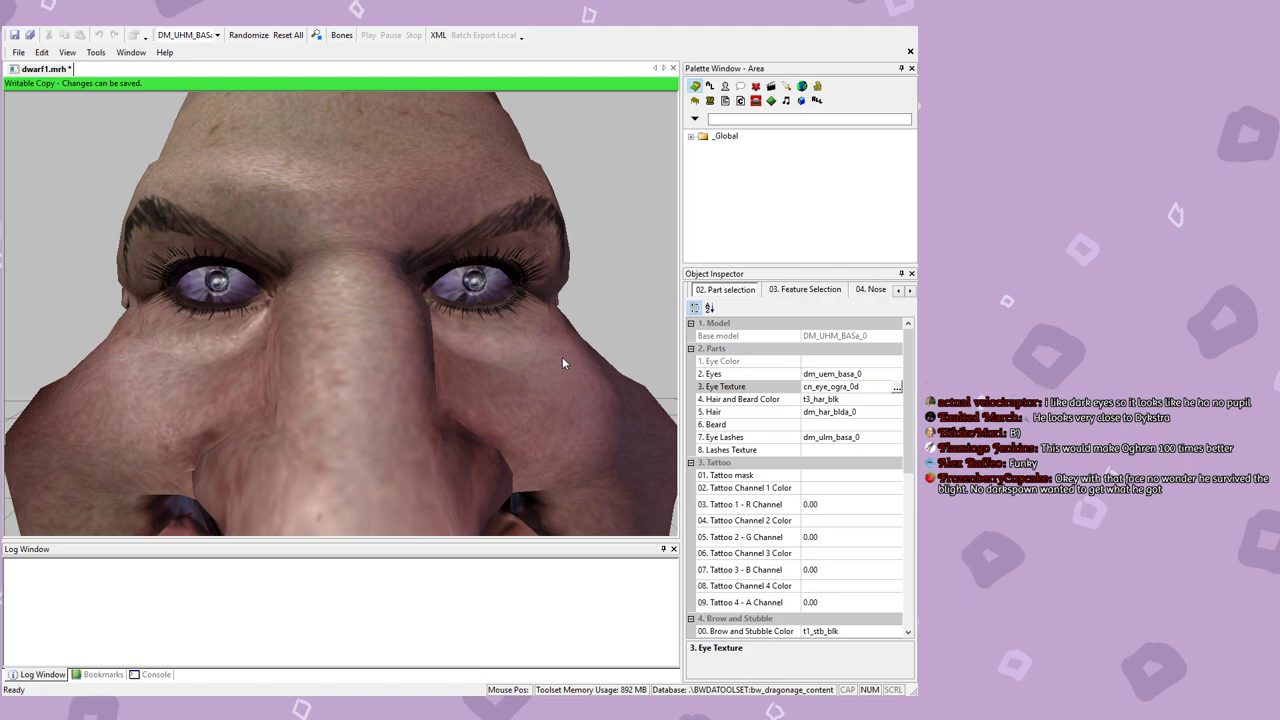
Step: Try the eye textures cn_eye_wola_0d and cn_eye_suca_0d, checking the latter on the whole face and up close
click(785, 418)
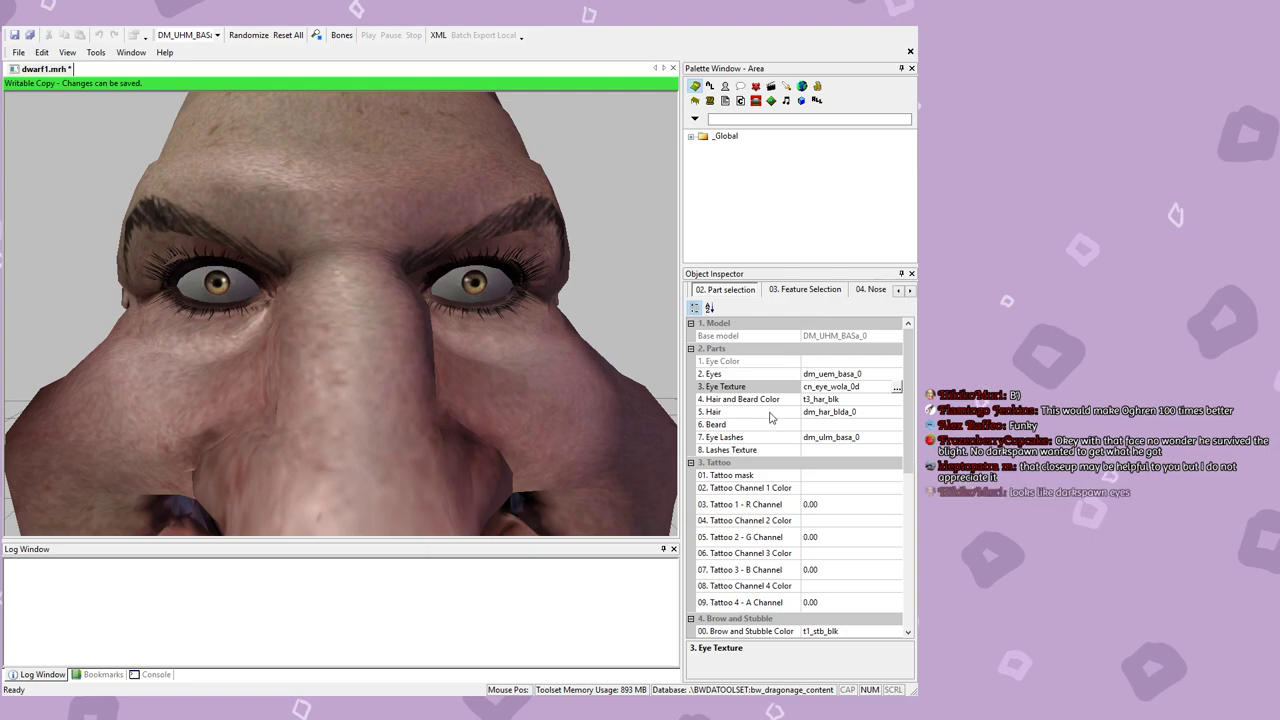
scroll(454, 380, up, 3)
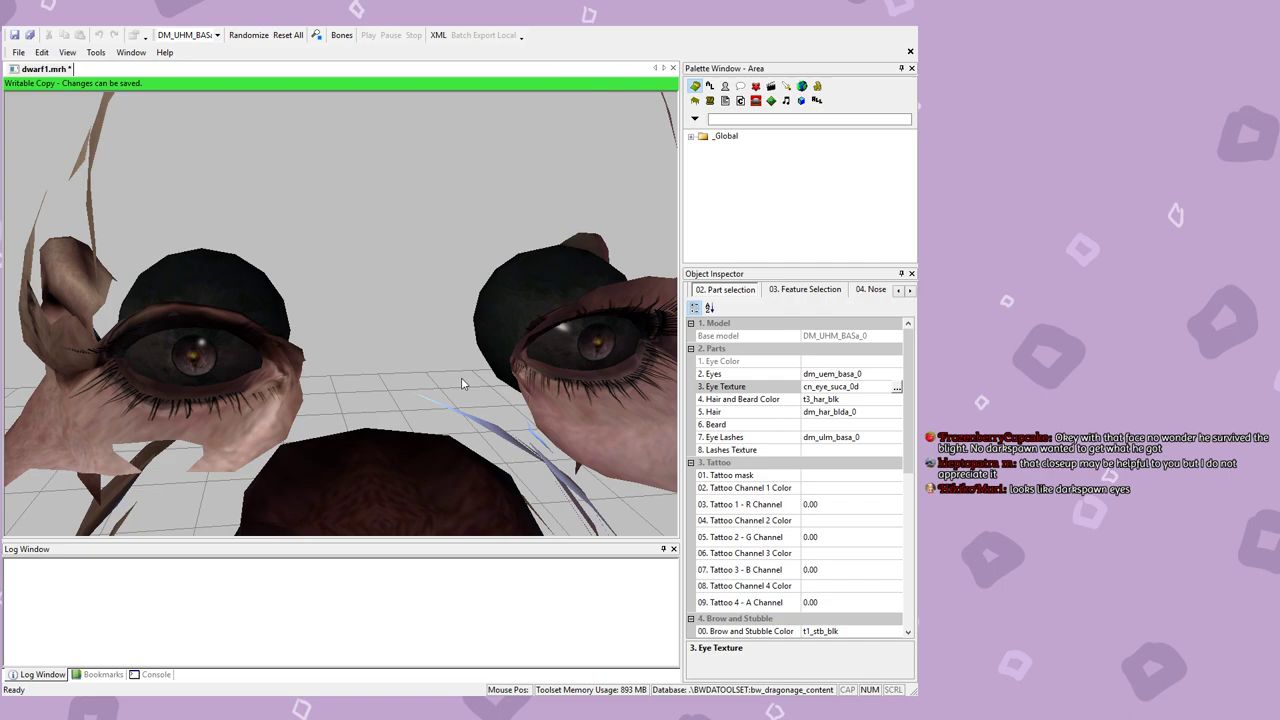
scroll(461, 377, down, 5)
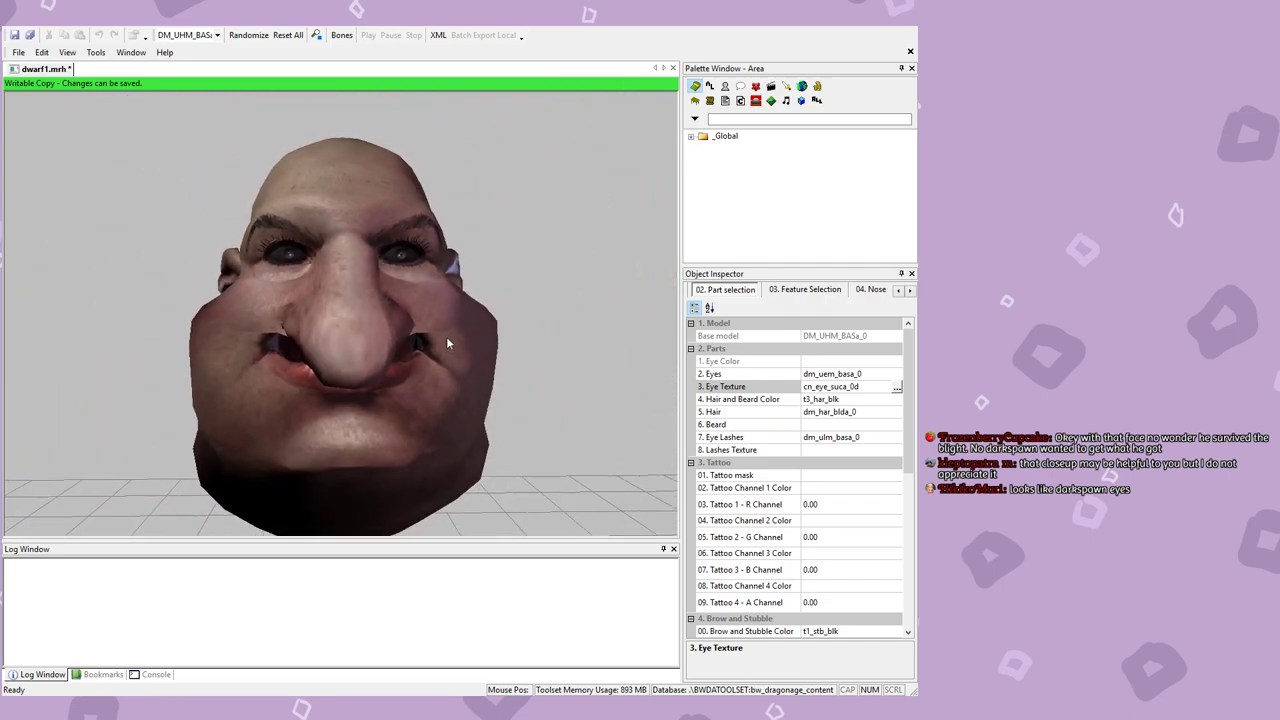
scroll(443, 333, up, 5)
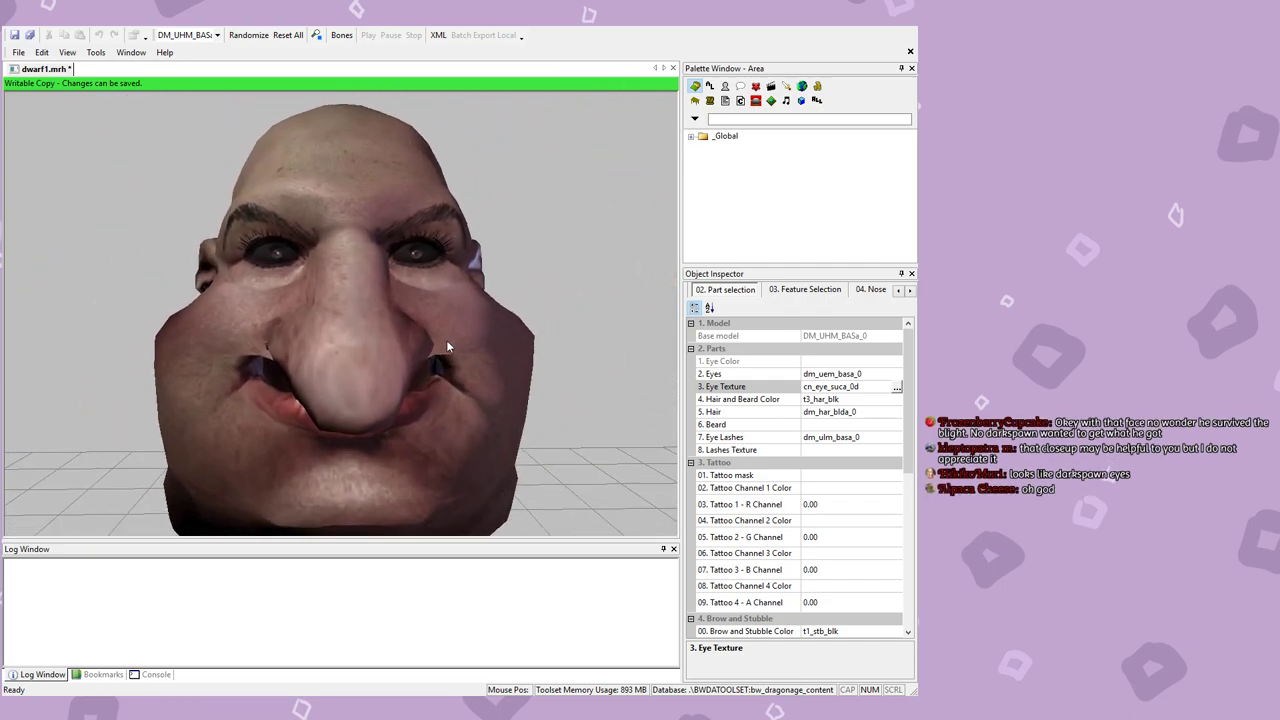
scroll(453, 356, up, 4)
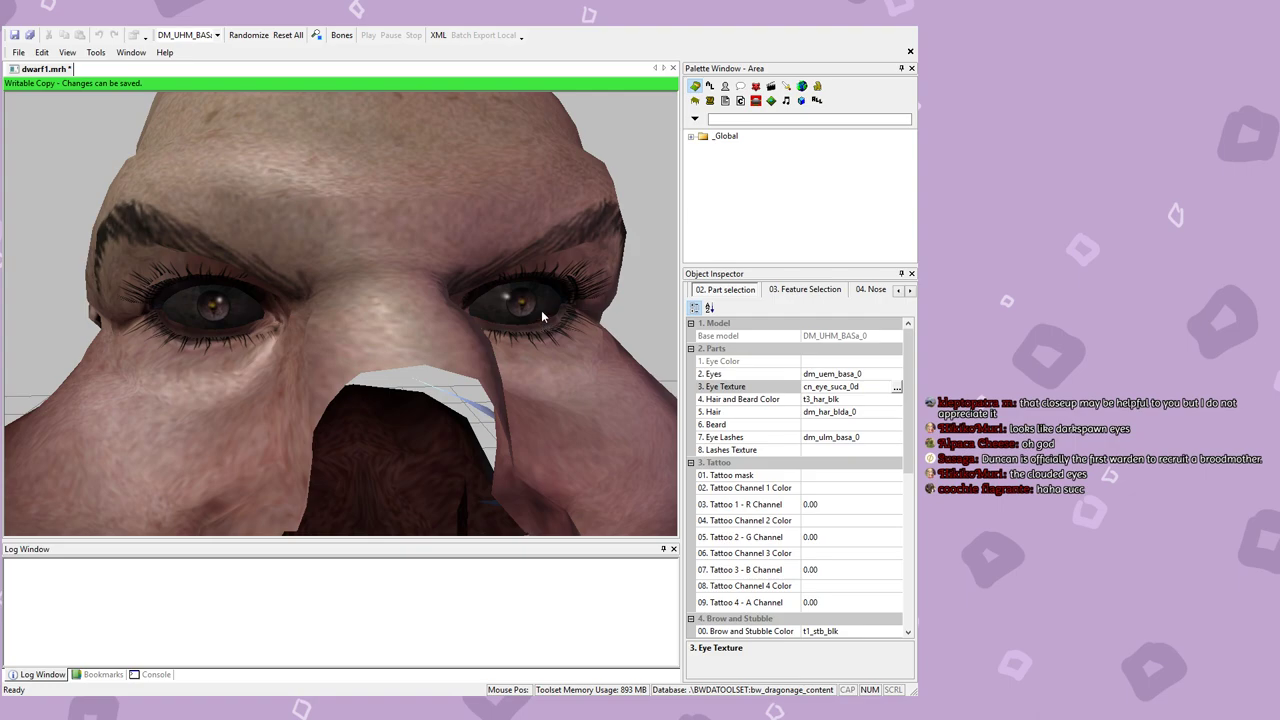
Step: Try the eye textures cn_eye_cora_0d, cn_eye_doga_0d, cn_eye_drga_0d and cn_eye_hdra_0d on the face
double_click(747, 391)
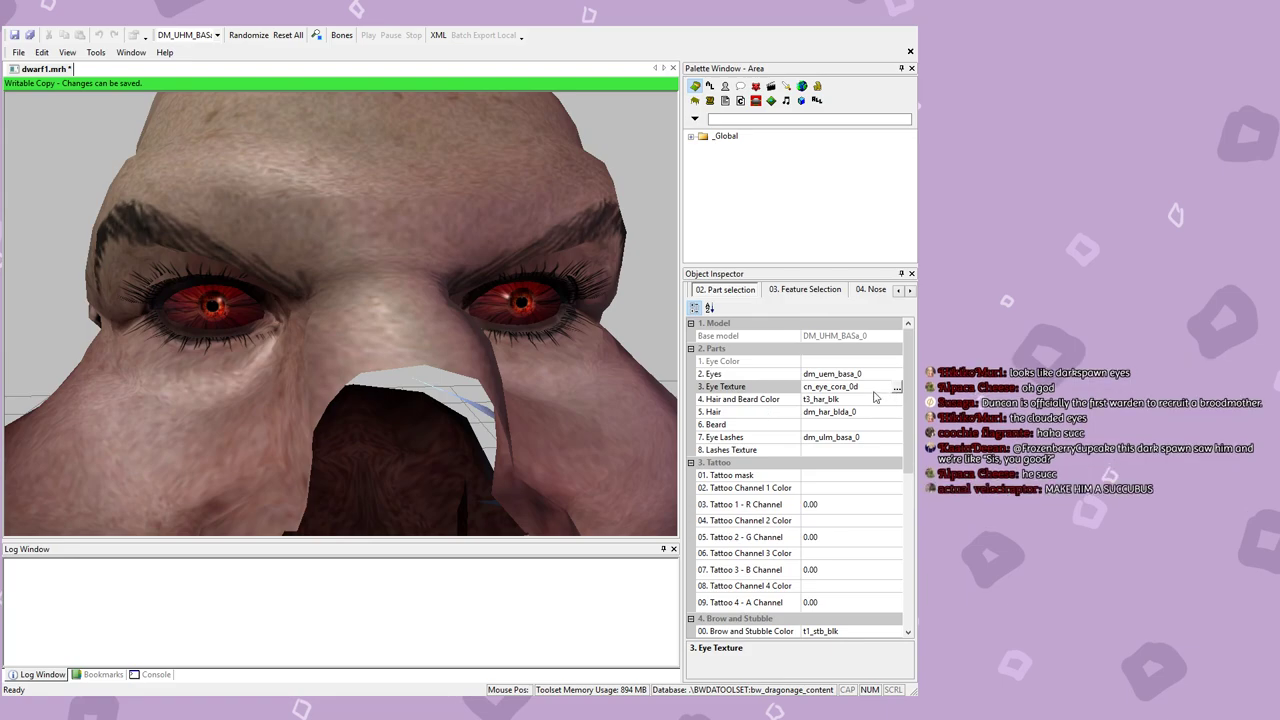
scroll(537, 345, up, 5)
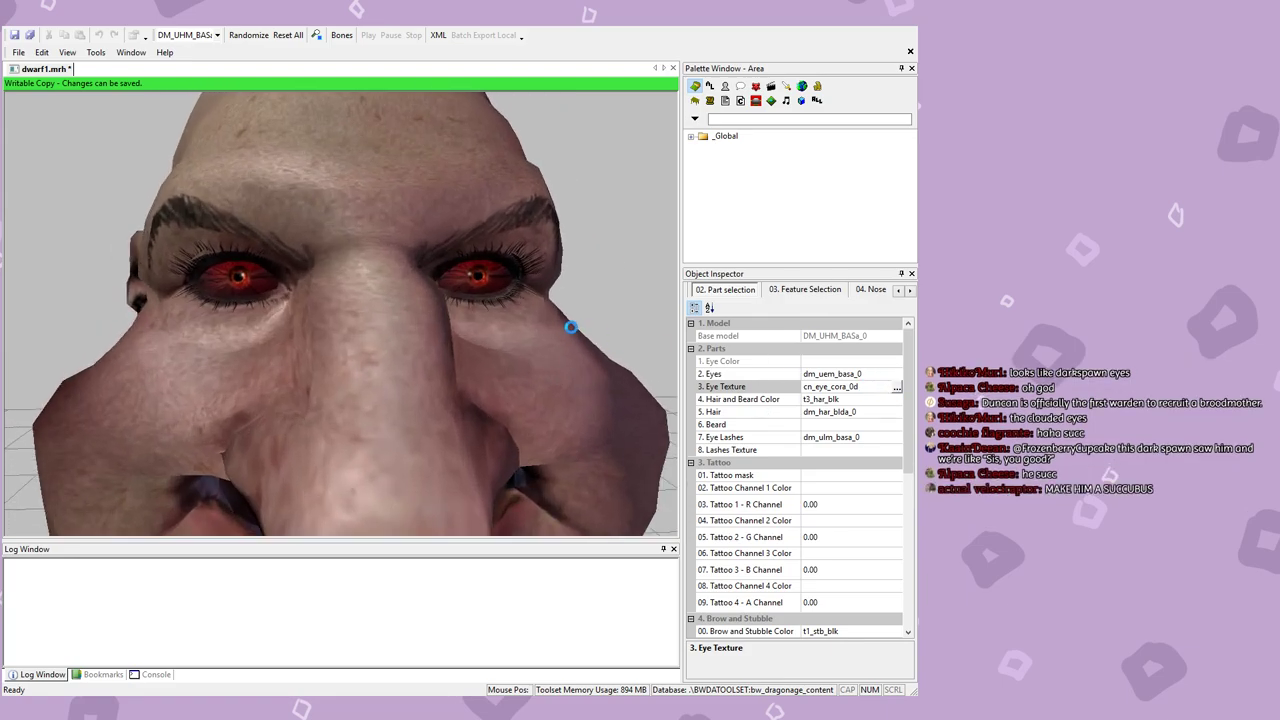
double_click(745, 391)
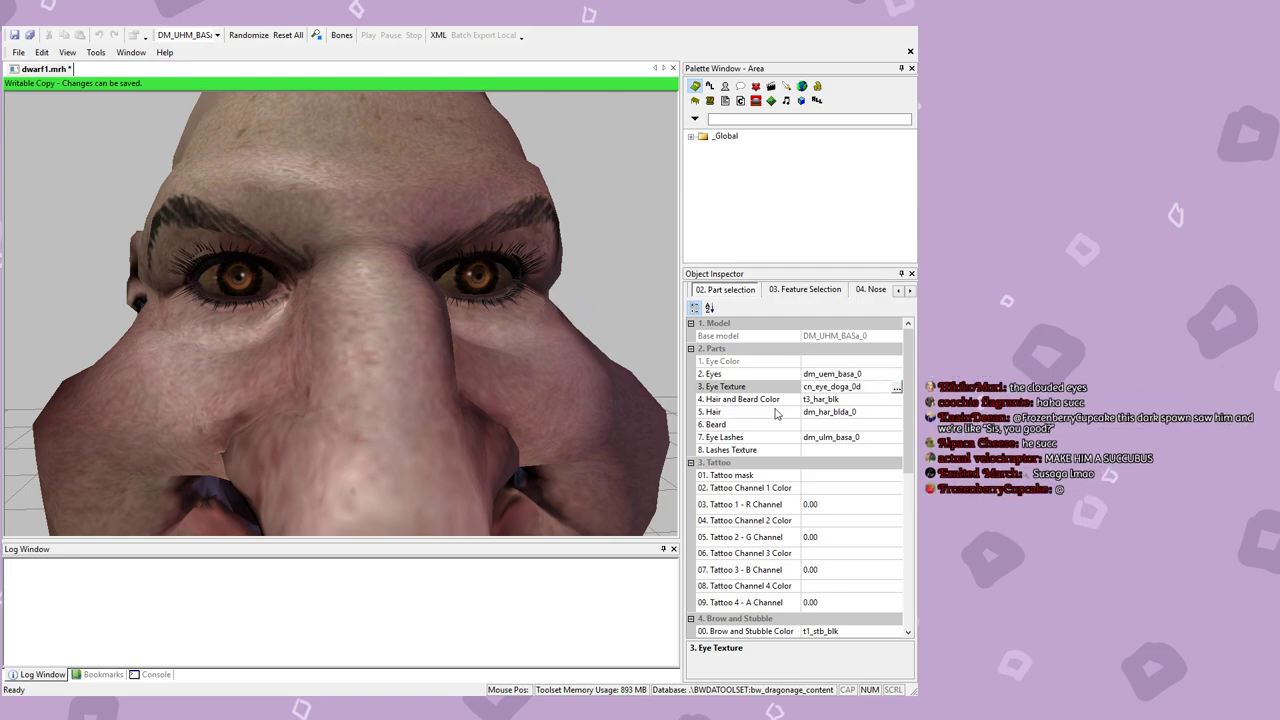
key(Down)
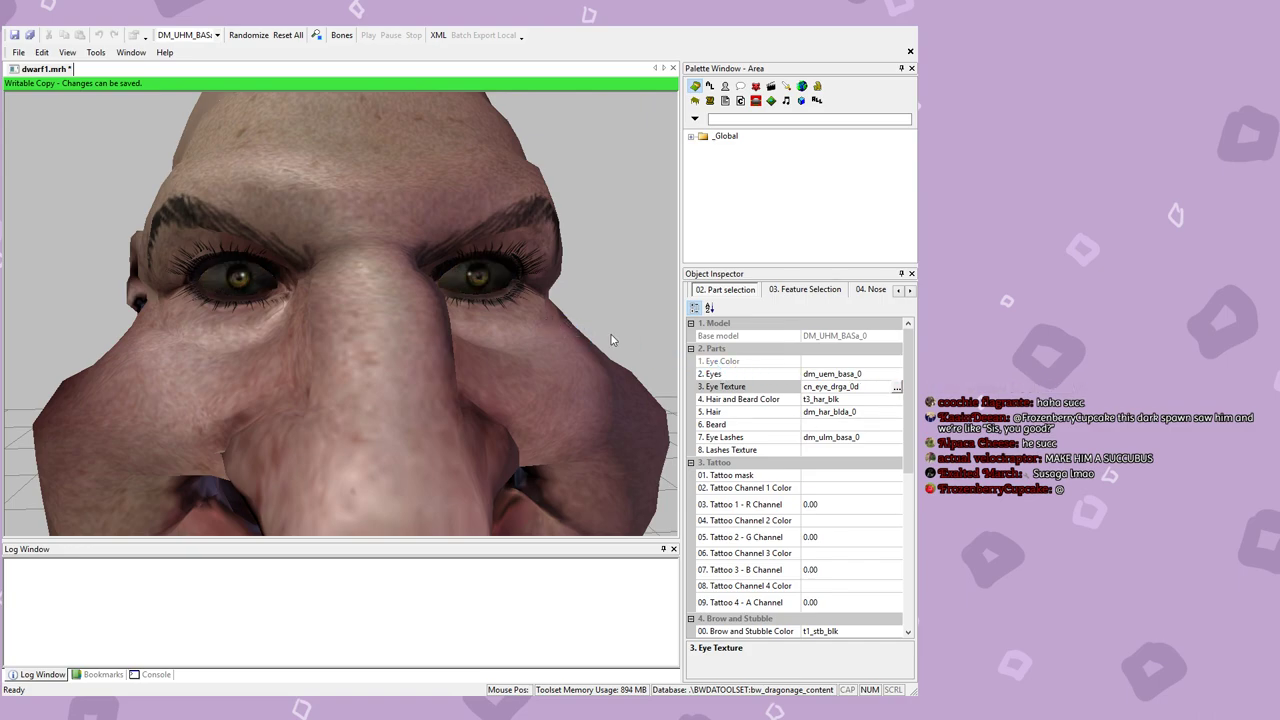
mouse_move(491, 372)
mouse_down()
mouse_move(581, 374)
mouse_move(480, 368)
mouse_up()
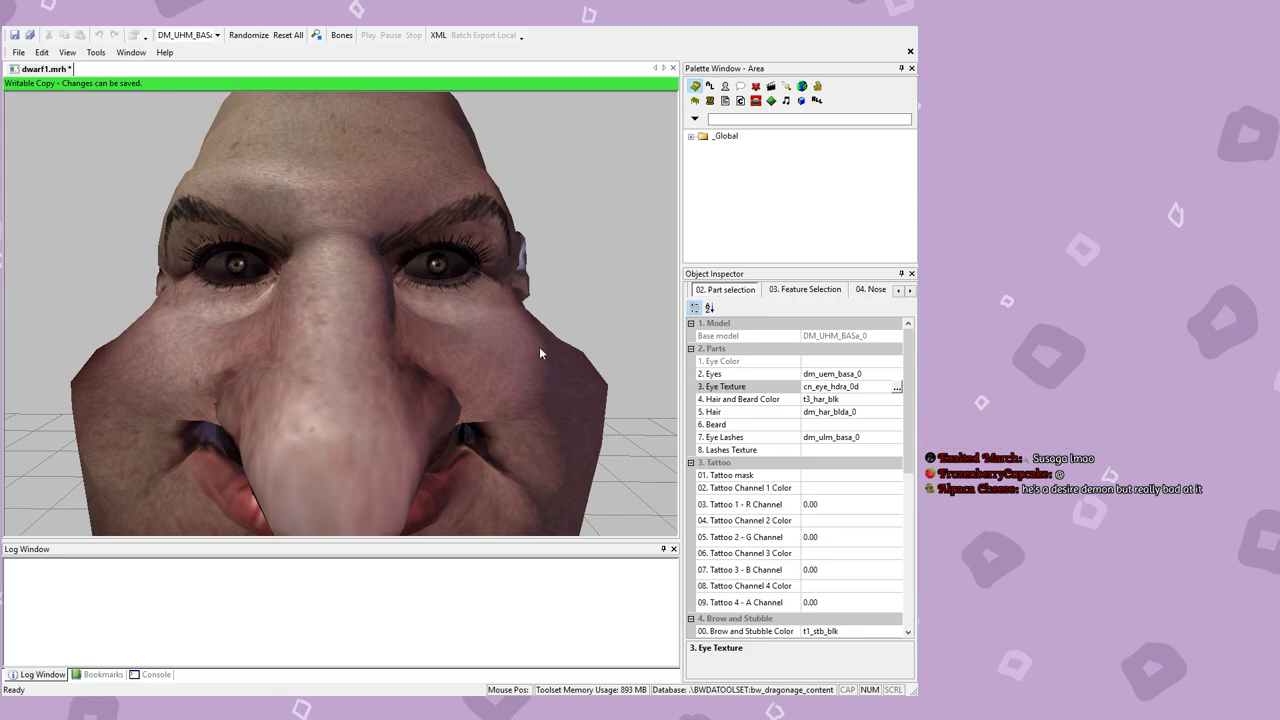
Step: Compare the eye textures cn_eye_ogra_0d and cn_eye_lofa_0d, and change the eye texture to pn_eye_leftblind_0d
click(773, 417)
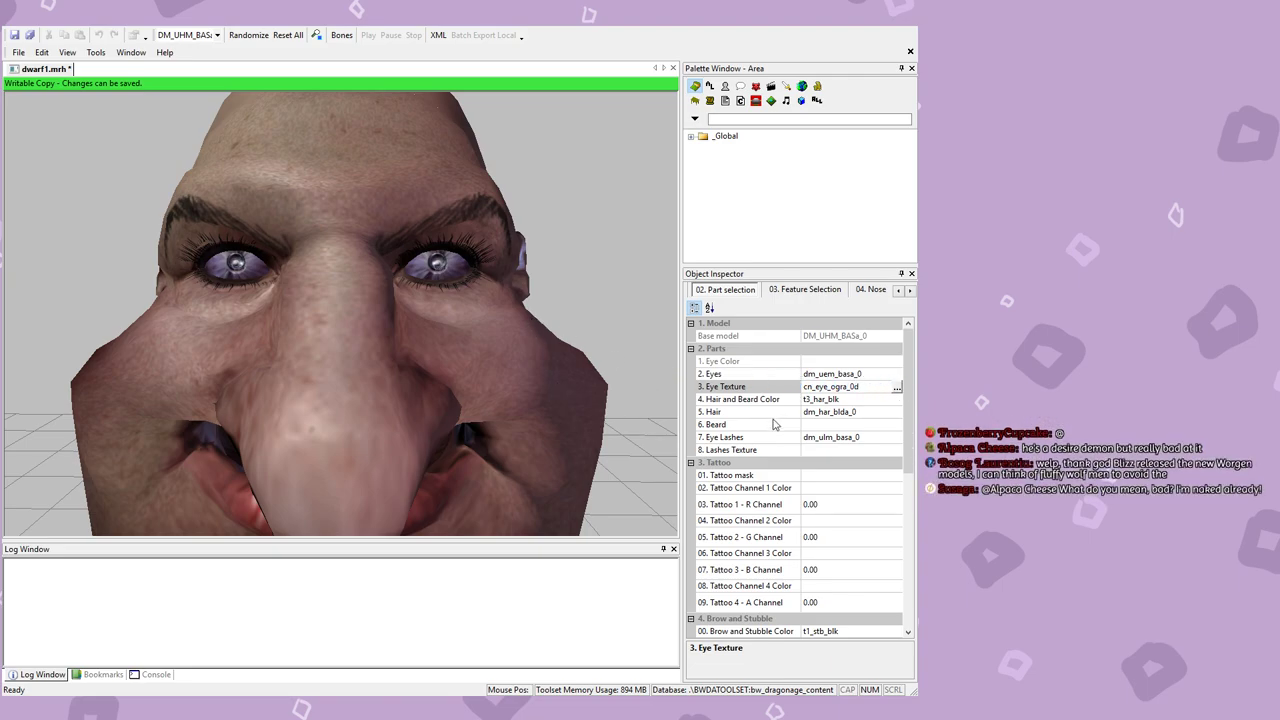
key(Down)
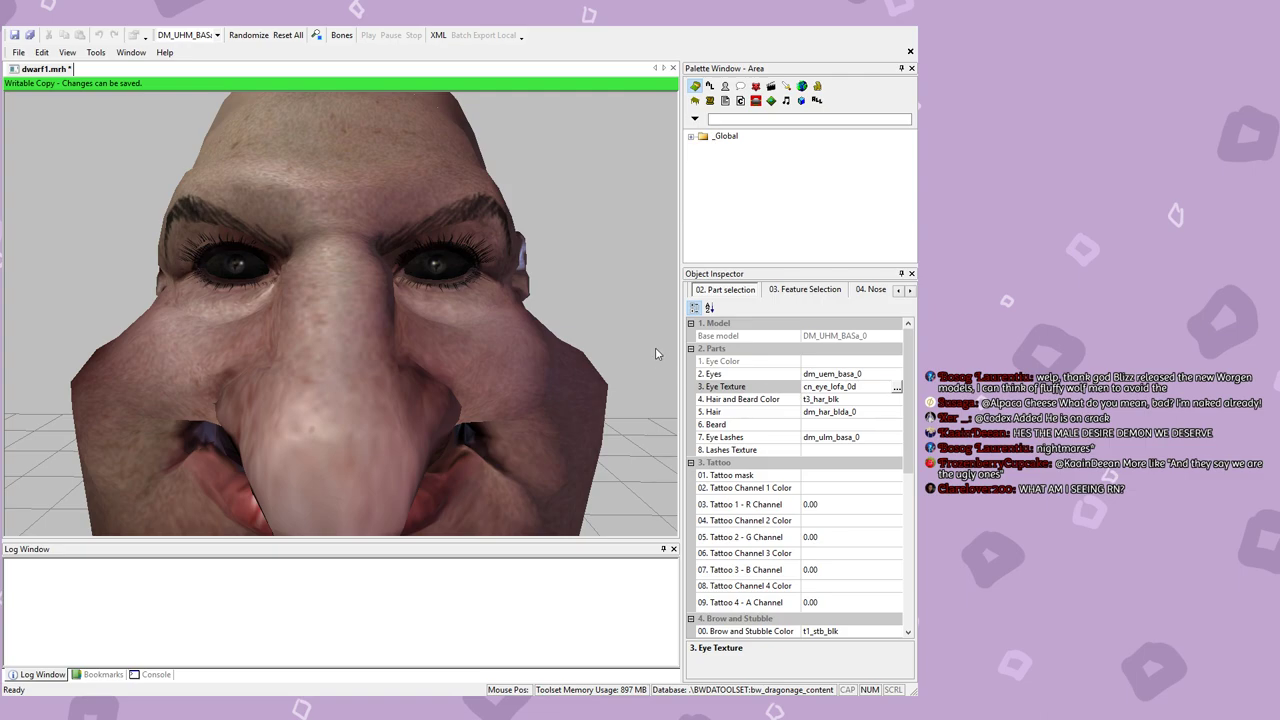
key(Down)
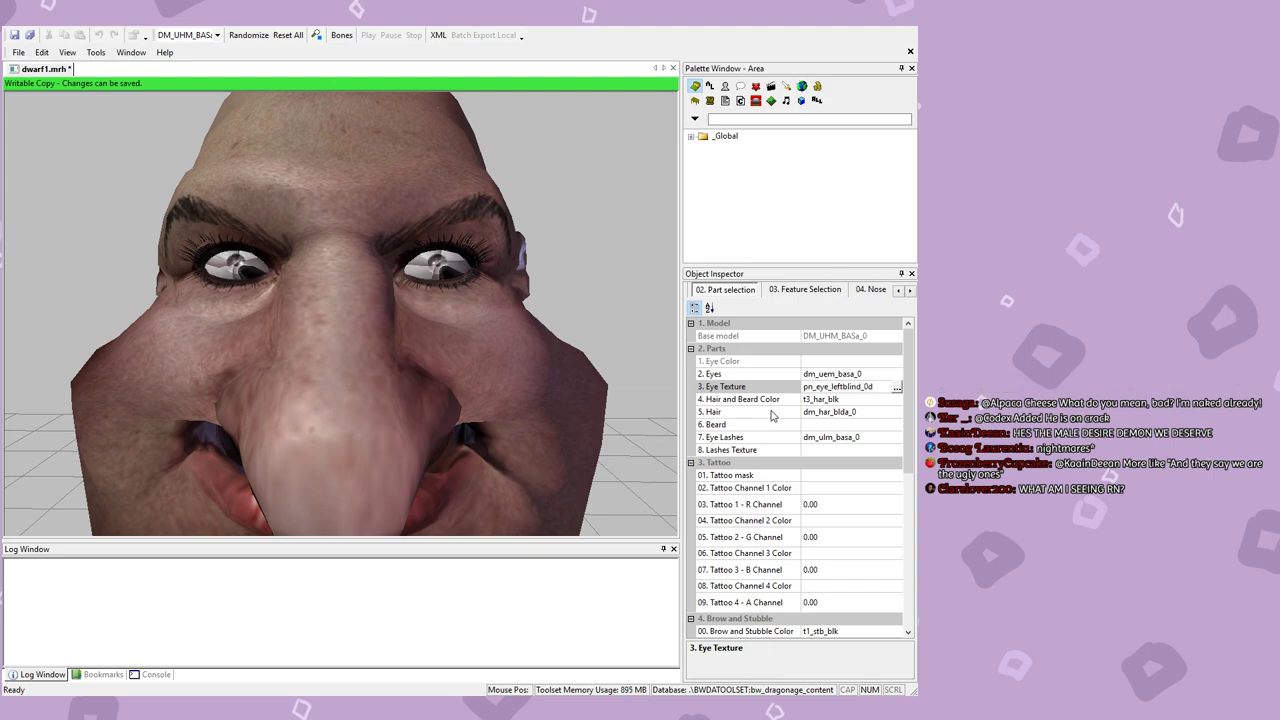
Step: Try the pn_eye_morganaoxidchr… eye texture on the dwarf and inspect the eyes up close and on the whole face
mouse_move(411, 416)
middle_down()
mouse_move(459, 424)
mouse_move(302, 399)
mouse_move(422, 422)
middle_up()
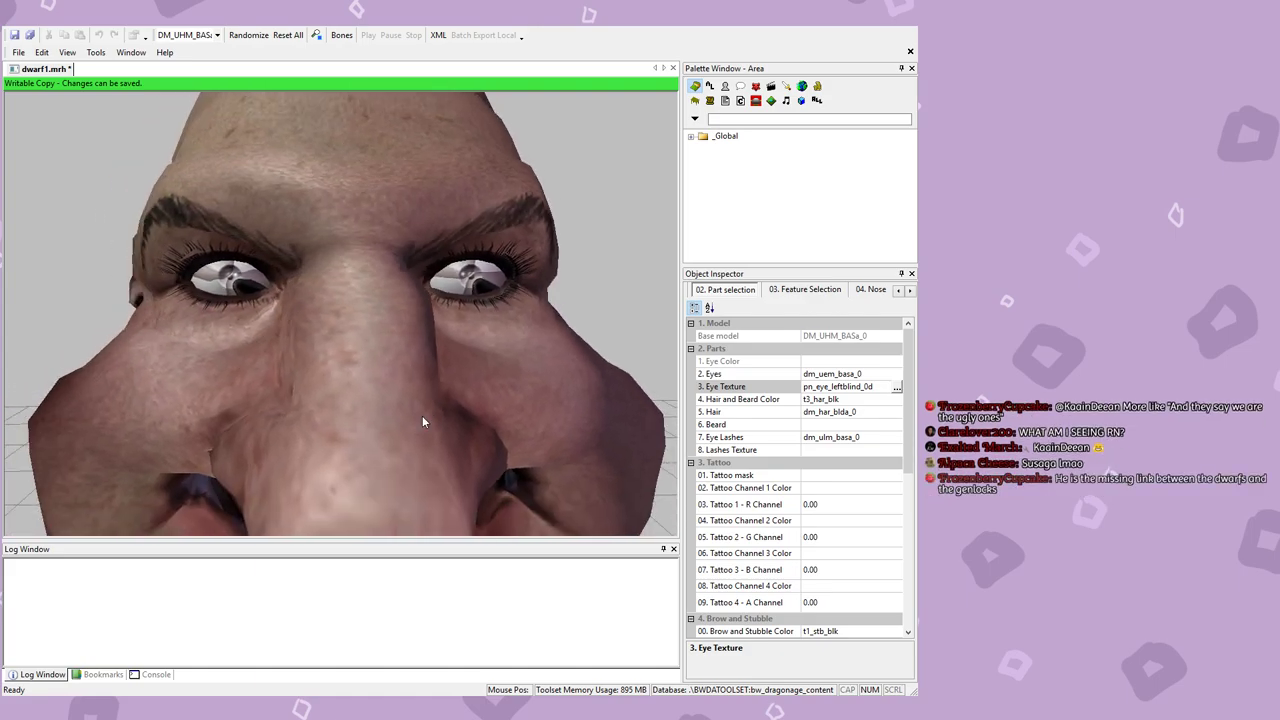
click(894, 386)
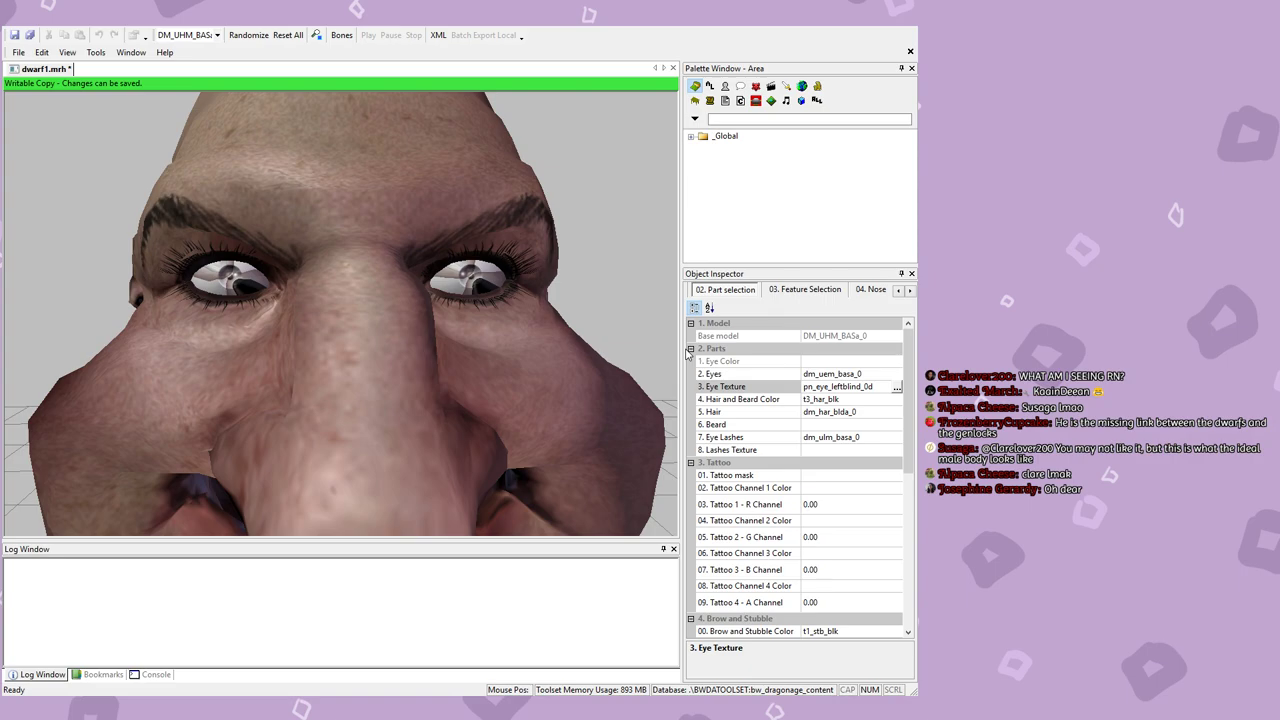
click(775, 413)
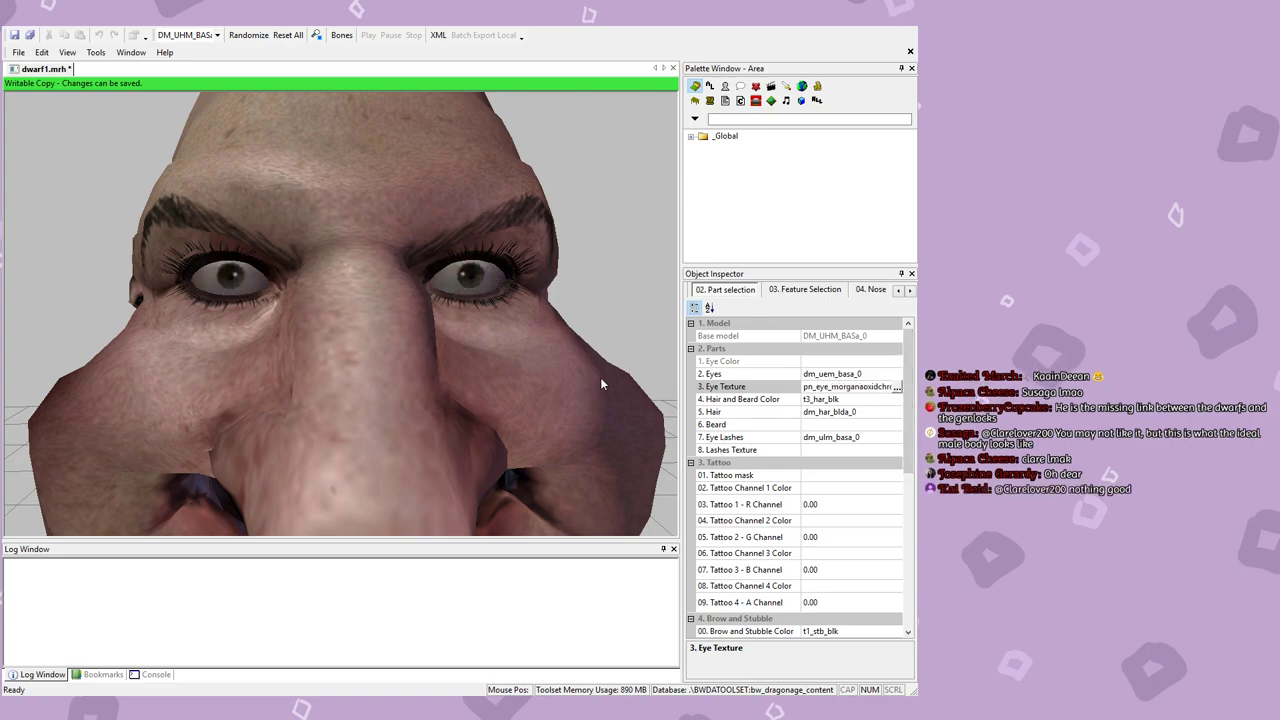
scroll(600, 385, up, 5)
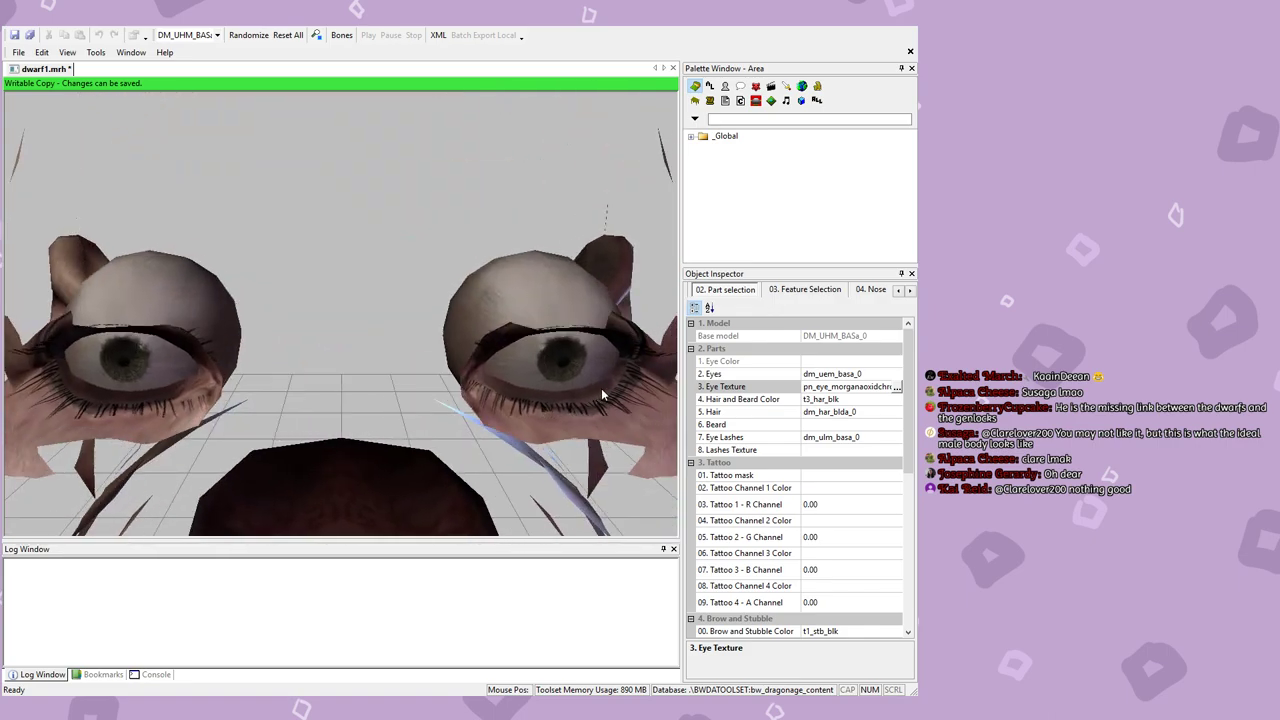
scroll(601, 388, up, 4)
scroll(594, 398, down, 4)
middle_drag(594, 398, 750, 394)
scroll(750, 394, up, 3)
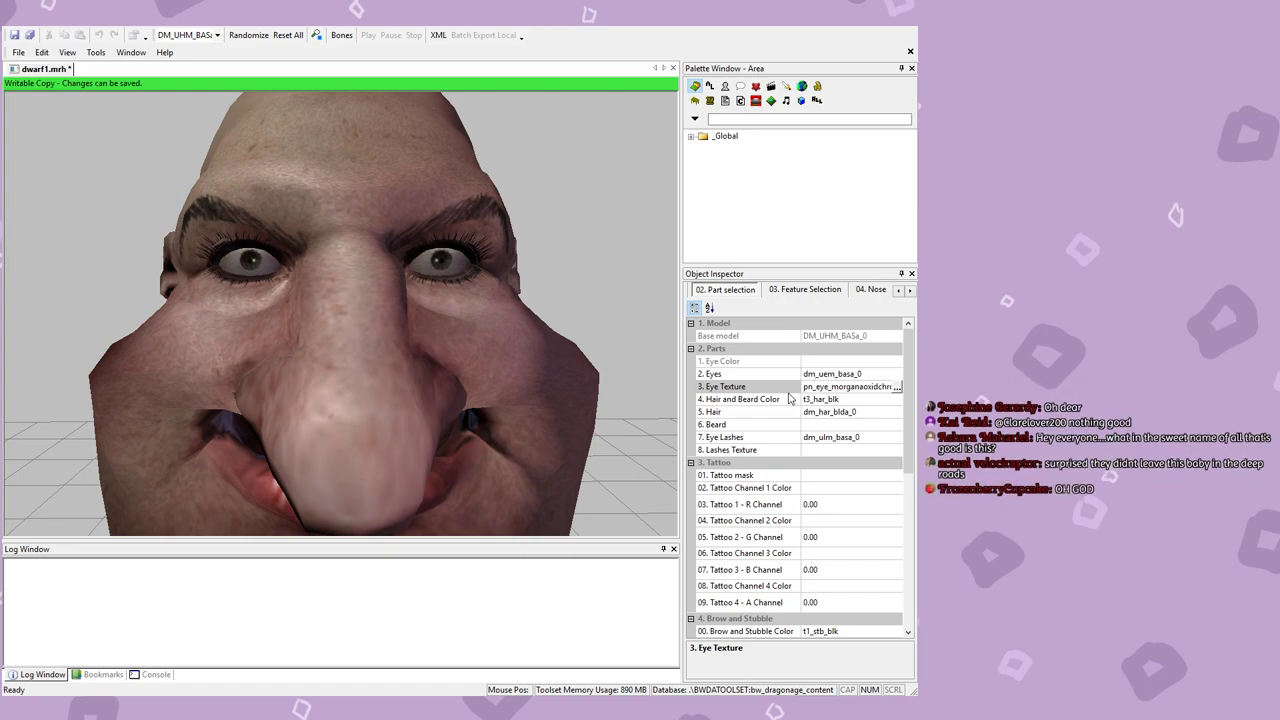
Step: Try the eye texture pn_eye_vividsilver_0d and check it up close and on the whole face
click(781, 419)
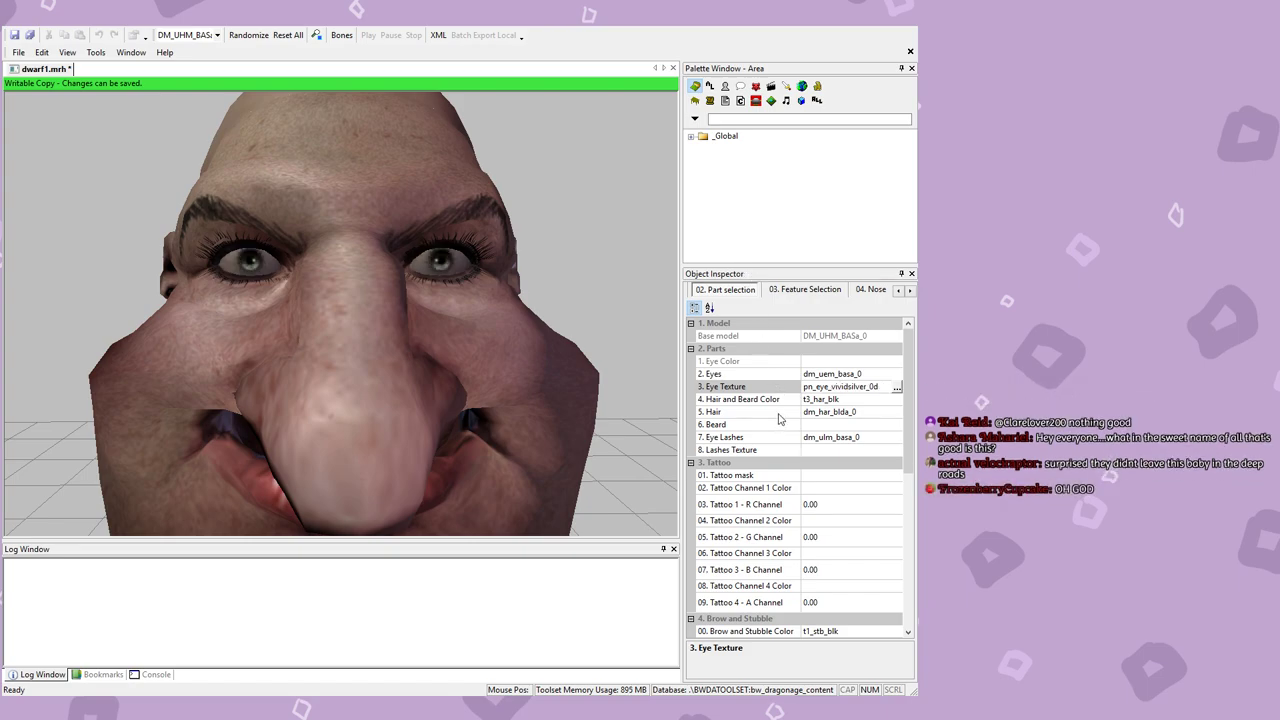
scroll(460, 342, up, 4)
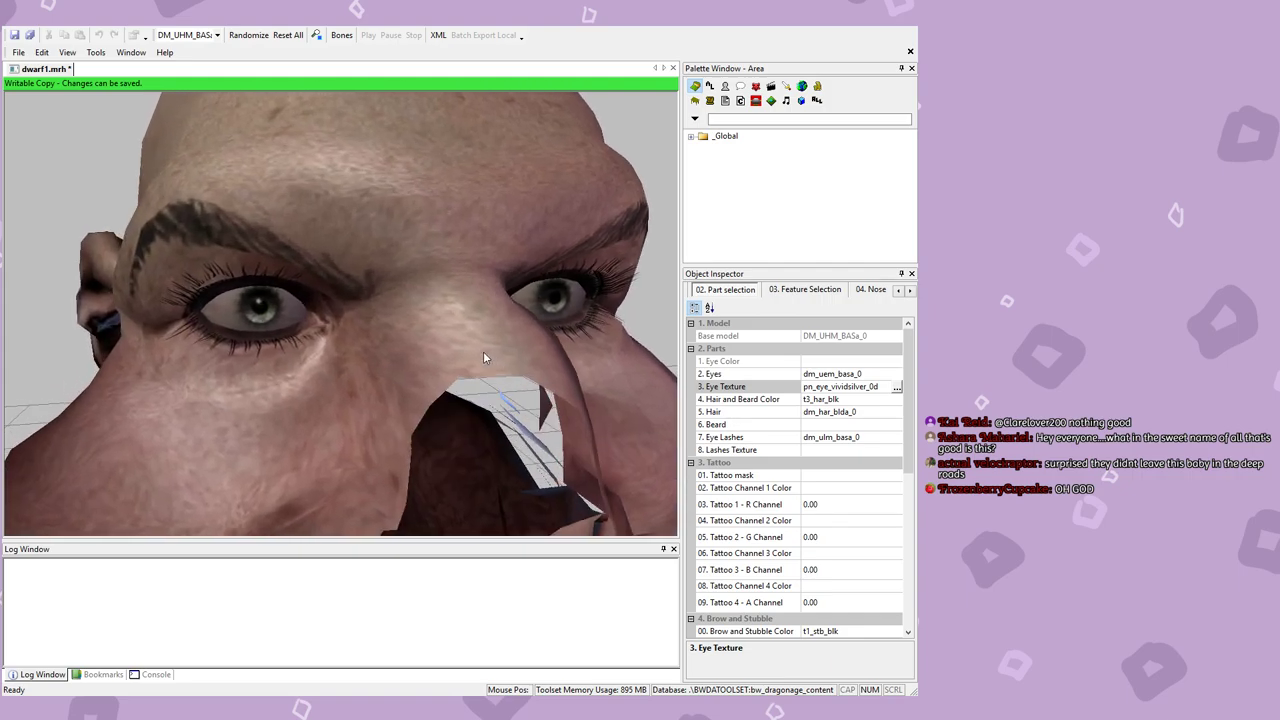
scroll(483, 351, down, 6)
scroll(443, 318, up, 3)
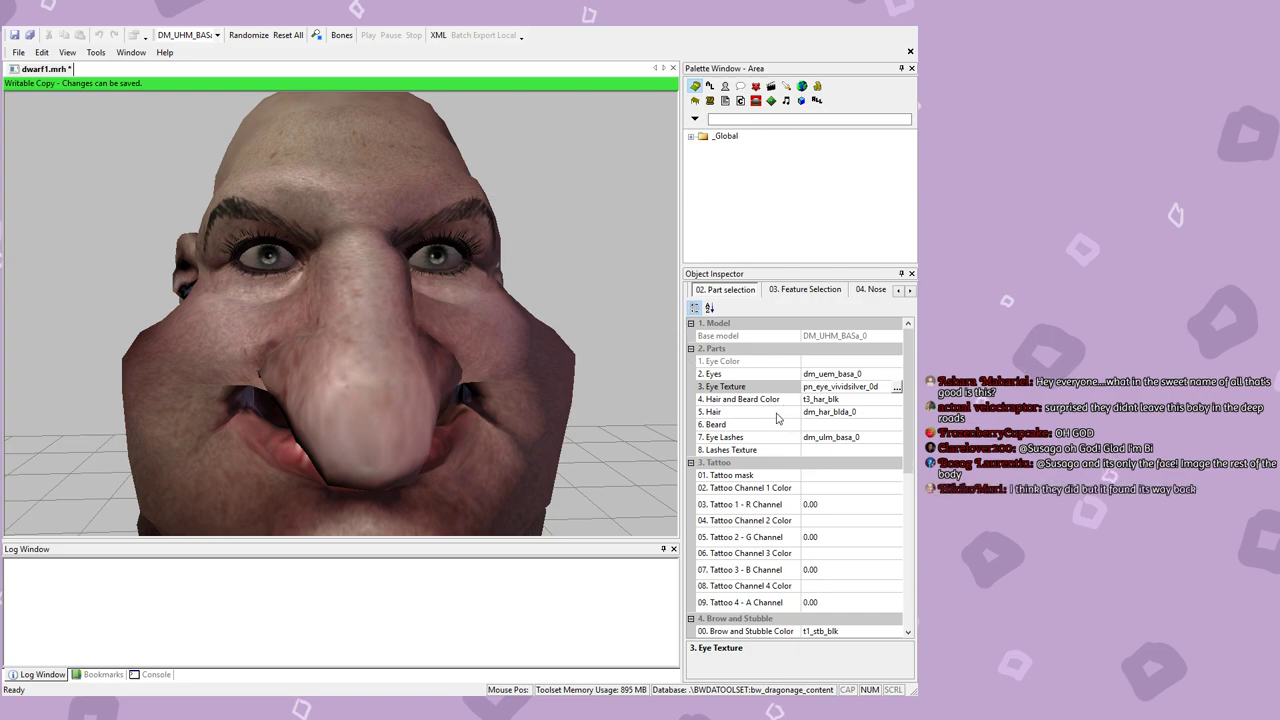
Step: Try the eye texture pn_eye_khamberdark_0d, change it to pn_eye_dracosephiroth_0d, and check the eyes on the whole head
click(897, 387)
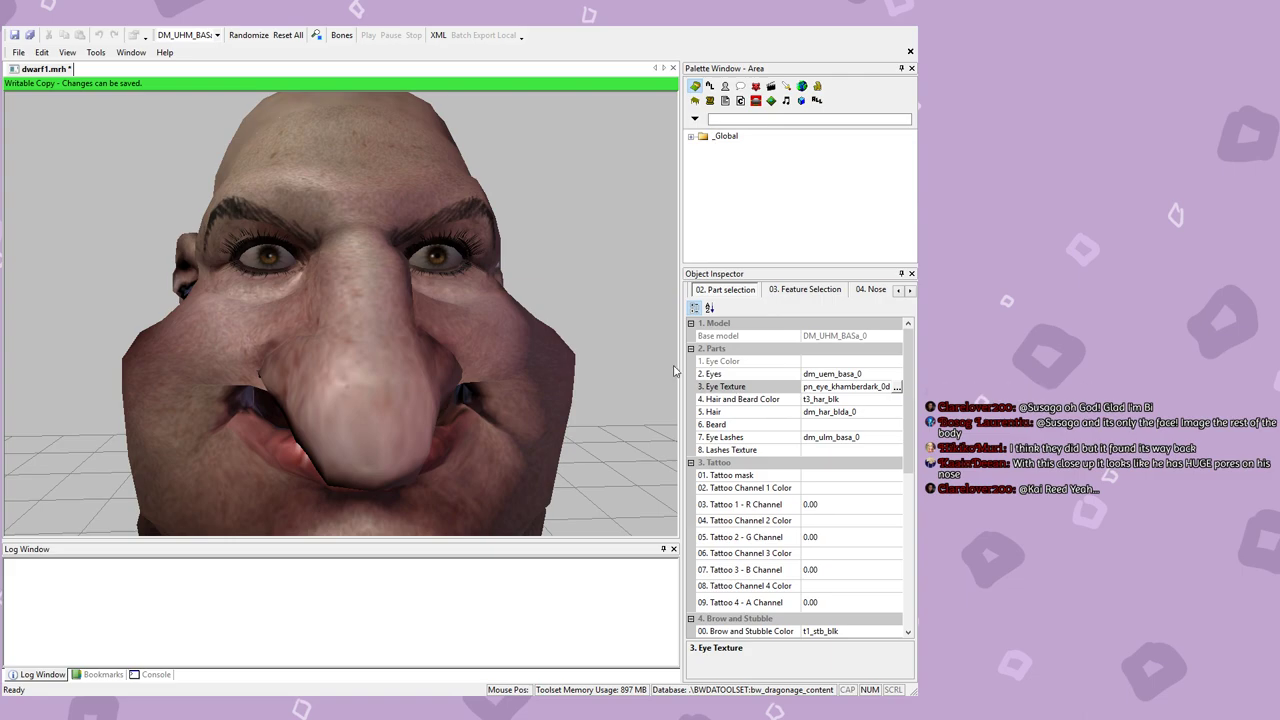
key(Up)
middle_drag(546, 358, 449, 329)
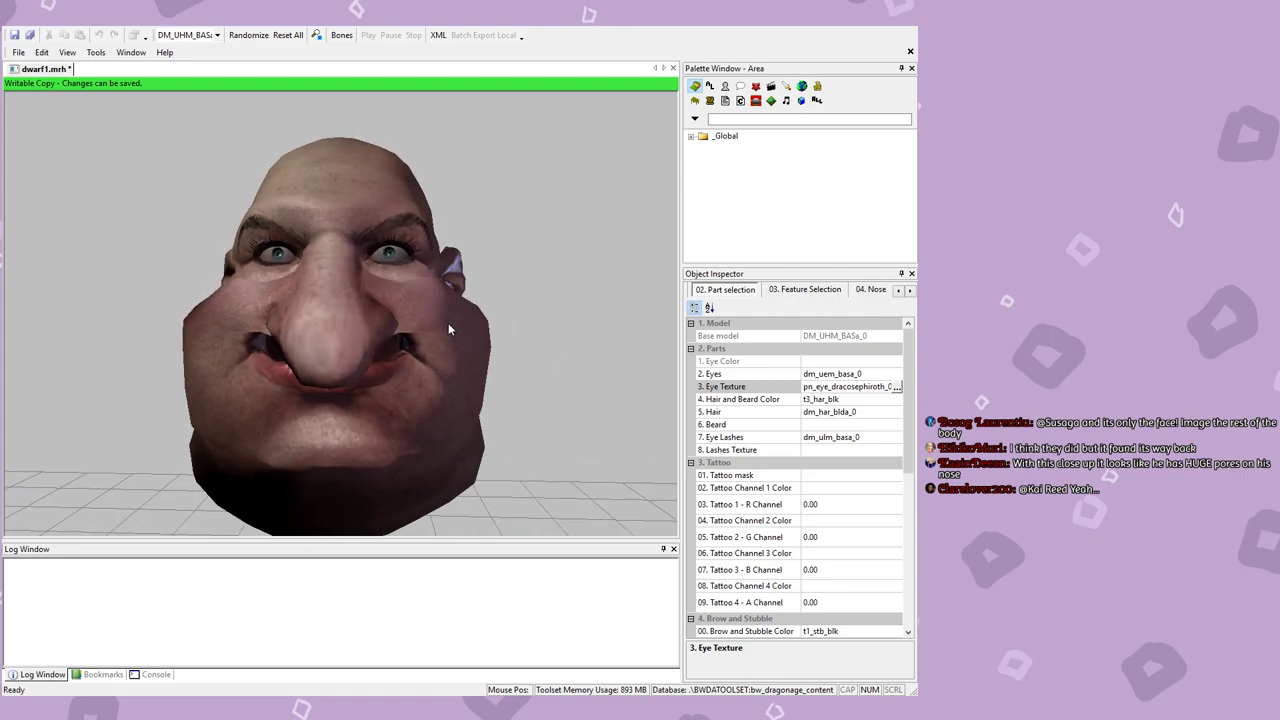
mouse_move(382, 323)
middle_down()
mouse_move(436, 325)
mouse_move(452, 345)
mouse_move(392, 331)
mouse_move(391, 318)
middle_up()
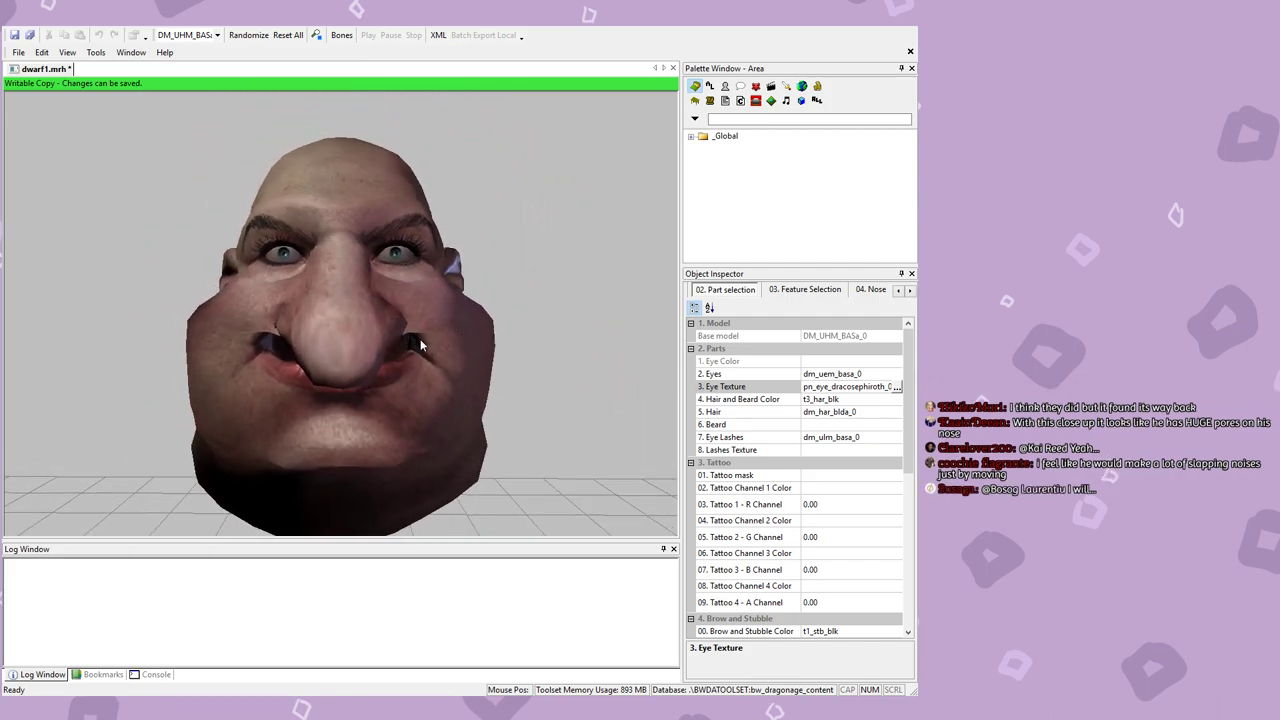
mouse_move(428, 339)
middle_down()
mouse_move(482, 320)
mouse_move(439, 308)
mouse_move(420, 320)
middle_up()
middle_drag(420, 426, 509, 394)
Step: Try a strong Receding Hairline crew cut and check it on the side of the head
scroll(815, 480, down, 6)
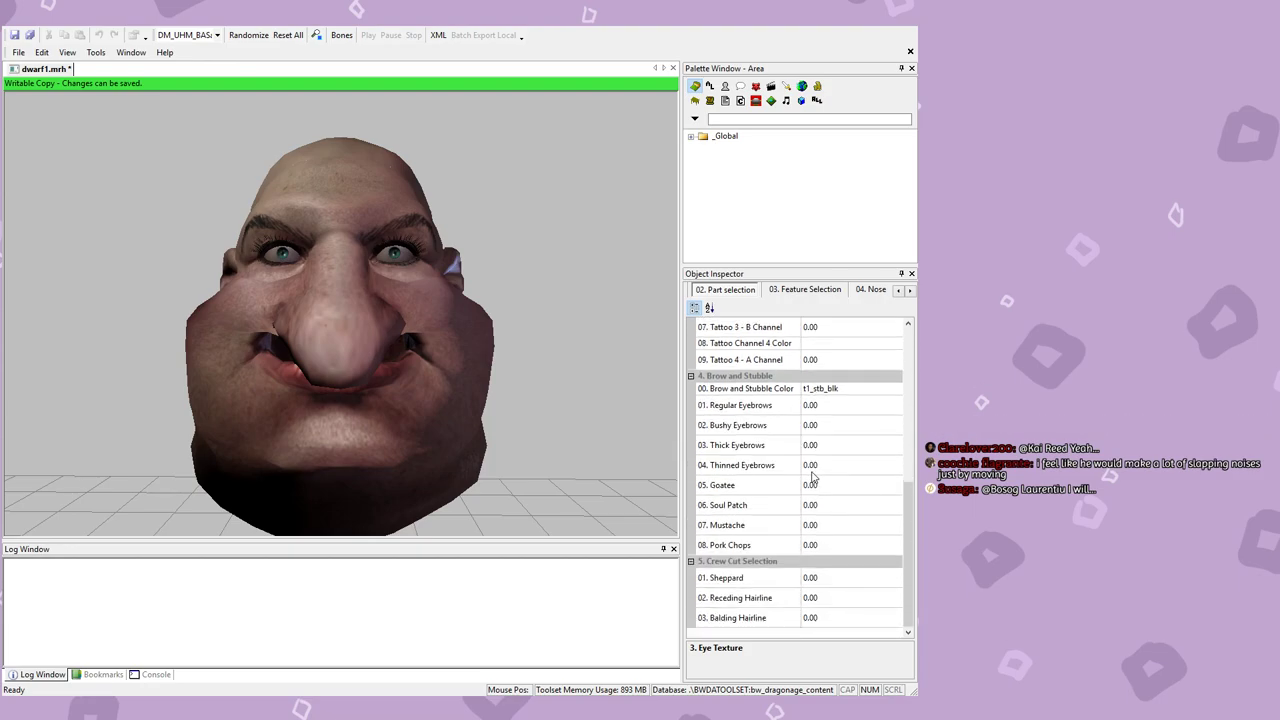
click(836, 604)
drag(833, 598, 893, 596)
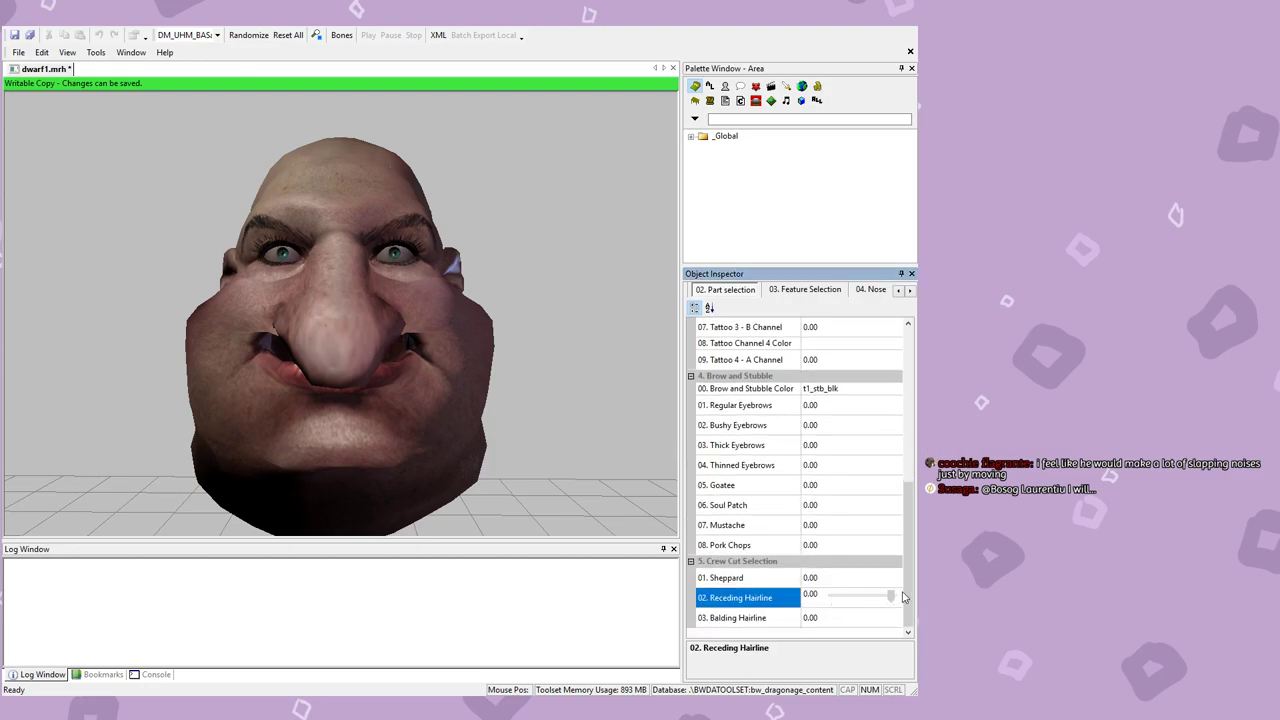
middle_drag(441, 408, 745, 493)
Step: Remove the receding hairline and set the Sheppard crew cut to 0.40 after comparing 0.80 and 0.20 from the side
mouse_move(893, 596)
mouse_down()
mouse_move(806, 594)
mouse_move(880, 578)
mouse_up()
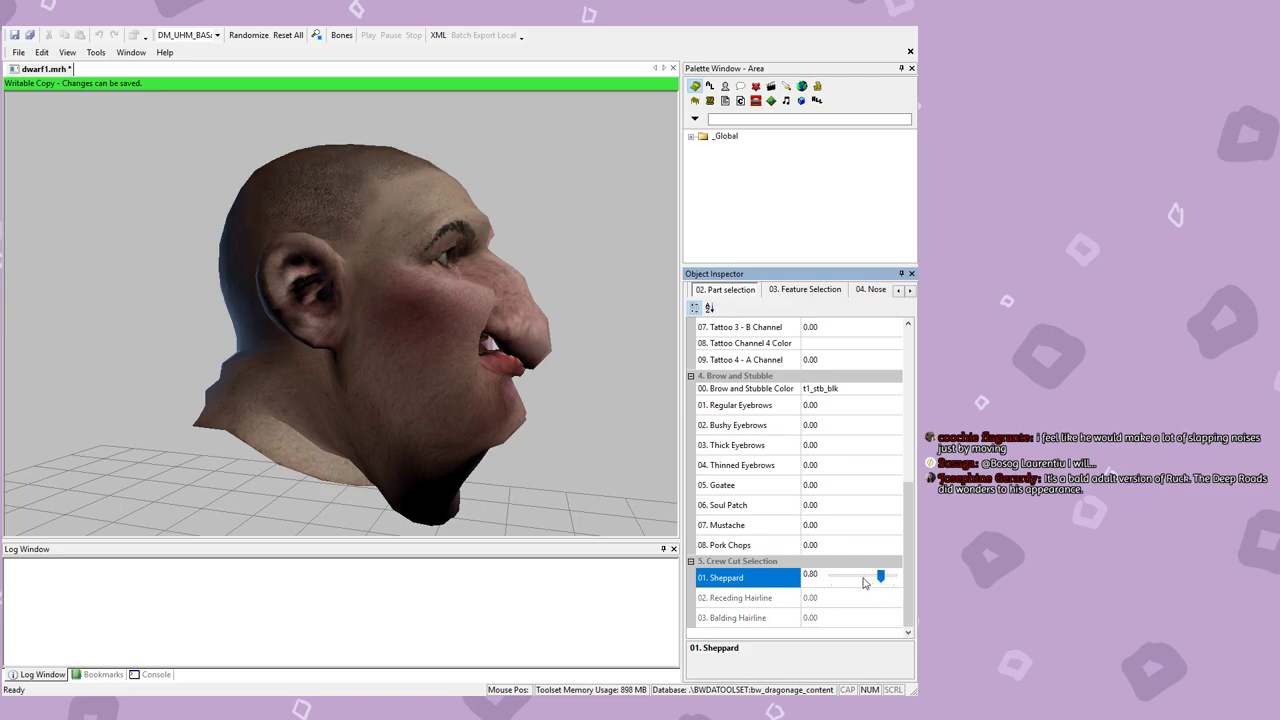
click(849, 577)
click(851, 577)
click(851, 577)
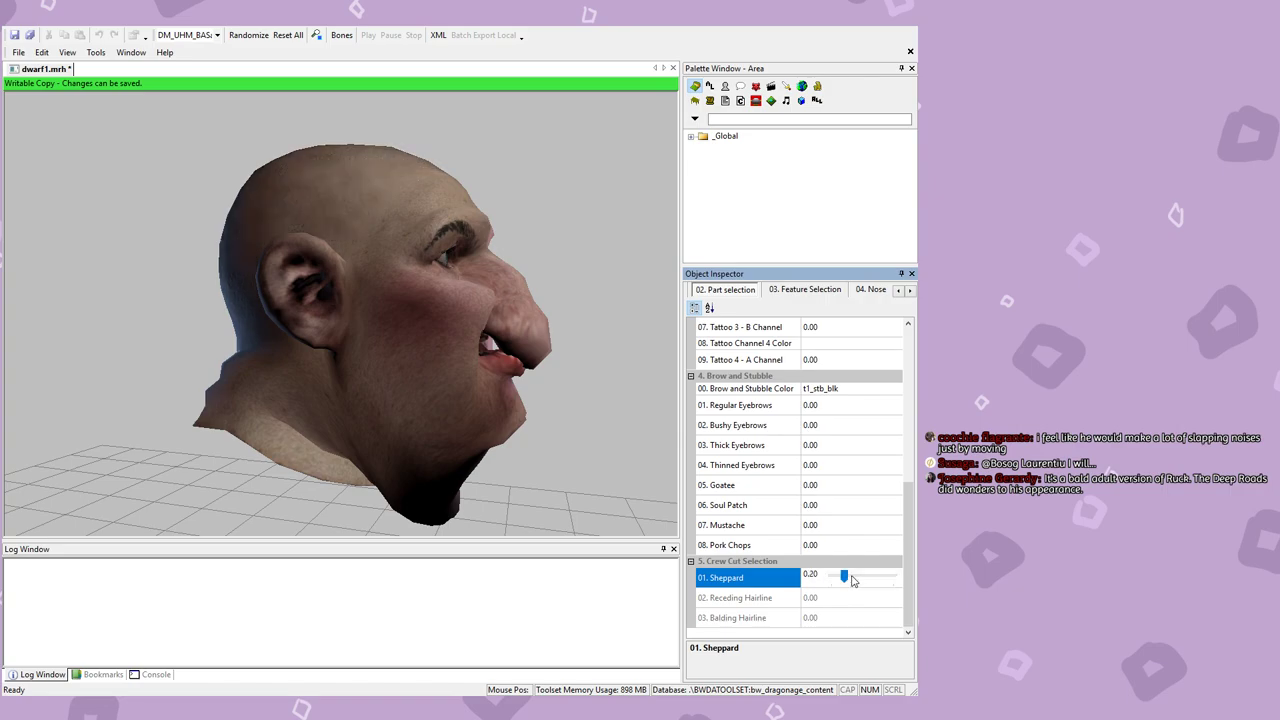
click(853, 581)
scroll(520, 408, up, 3)
scroll(521, 402, down, 3)
middle_drag(521, 402, 260, 301)
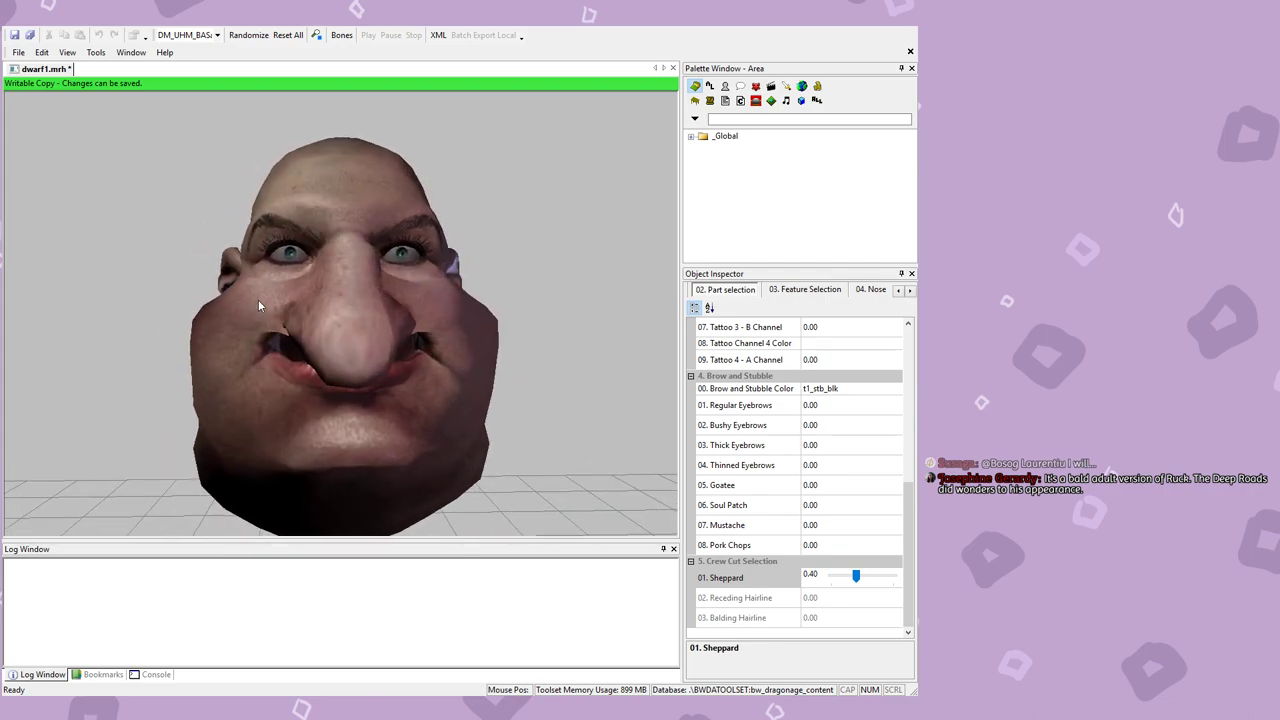
Step: Try the Pork Chops stubble at 1.00, check it from the side, and remove it again
click(840, 546)
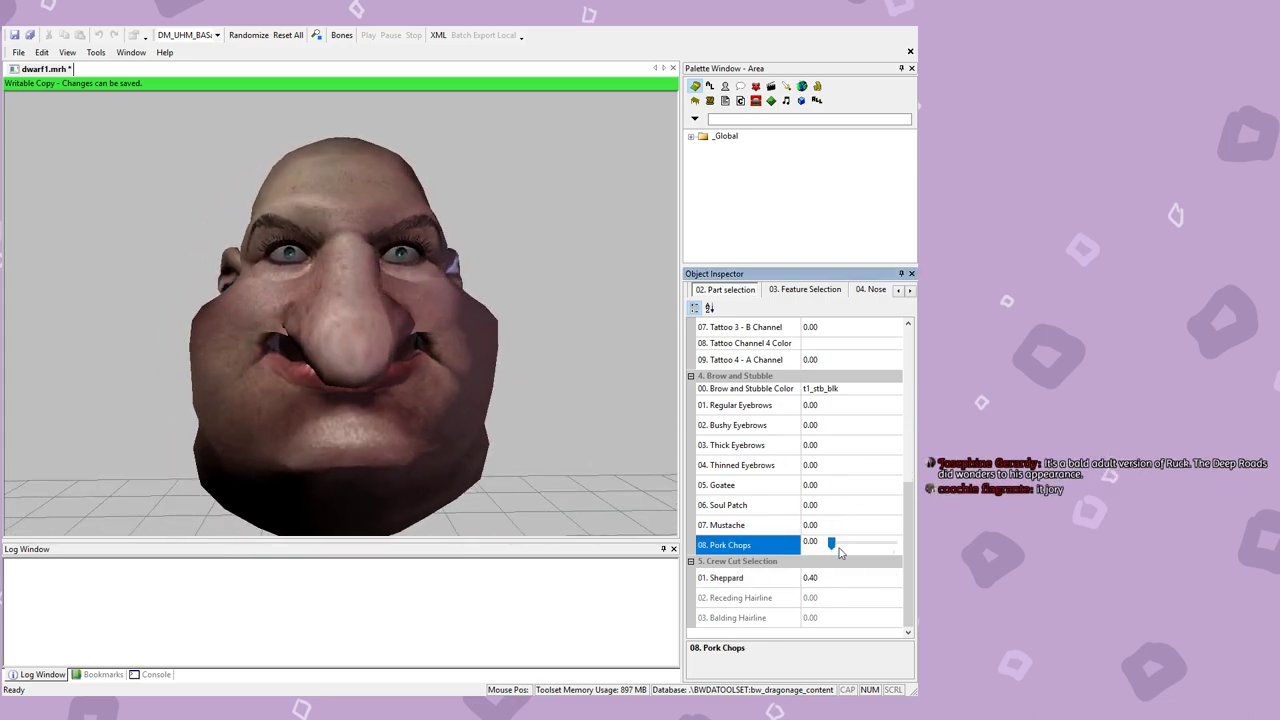
drag(831, 543, 898, 546)
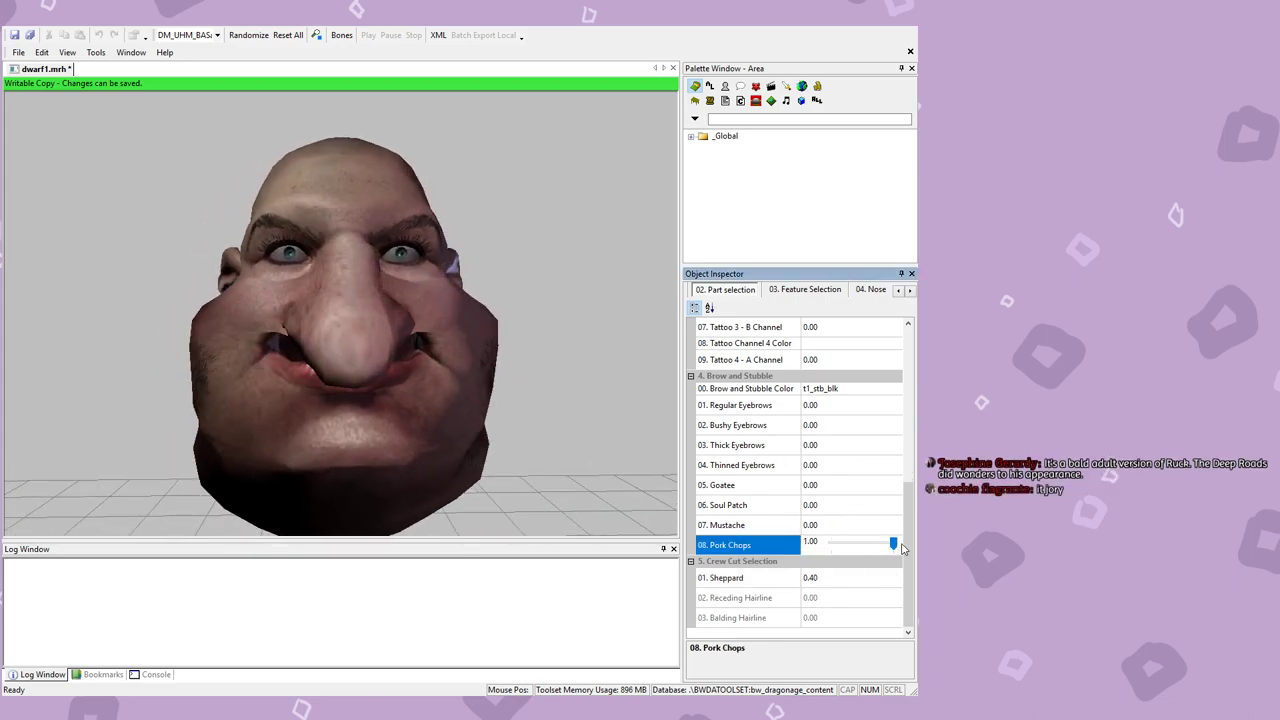
middle_drag(537, 440, 575, 318)
drag(893, 543, 845, 545)
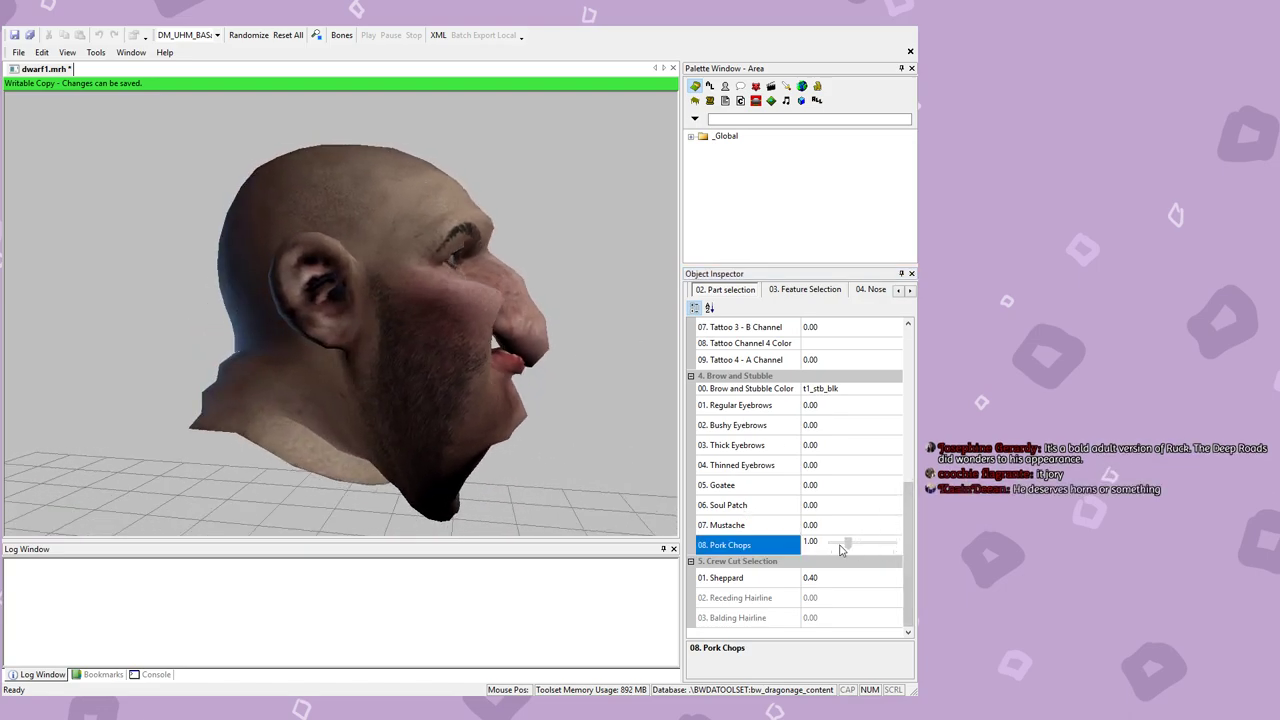
scroll(880, 489, up, 1)
scroll(880, 489, up, 4)
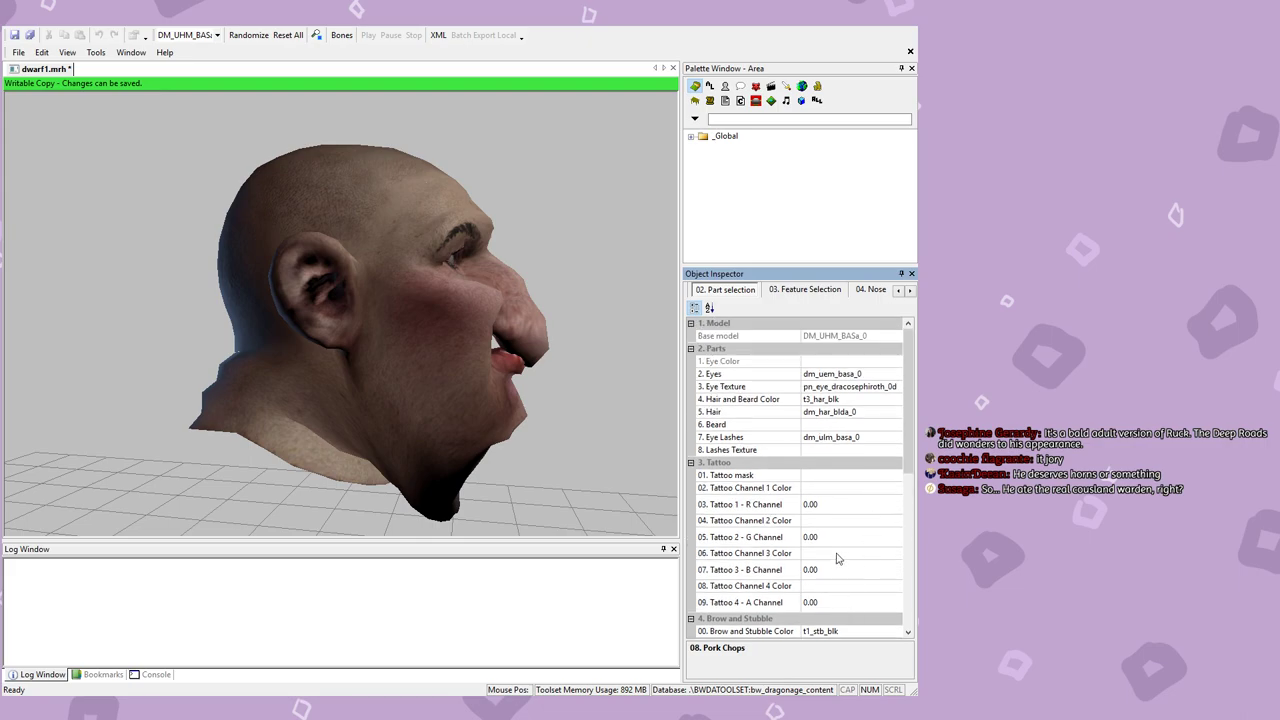
drag(486, 432, 240, 310)
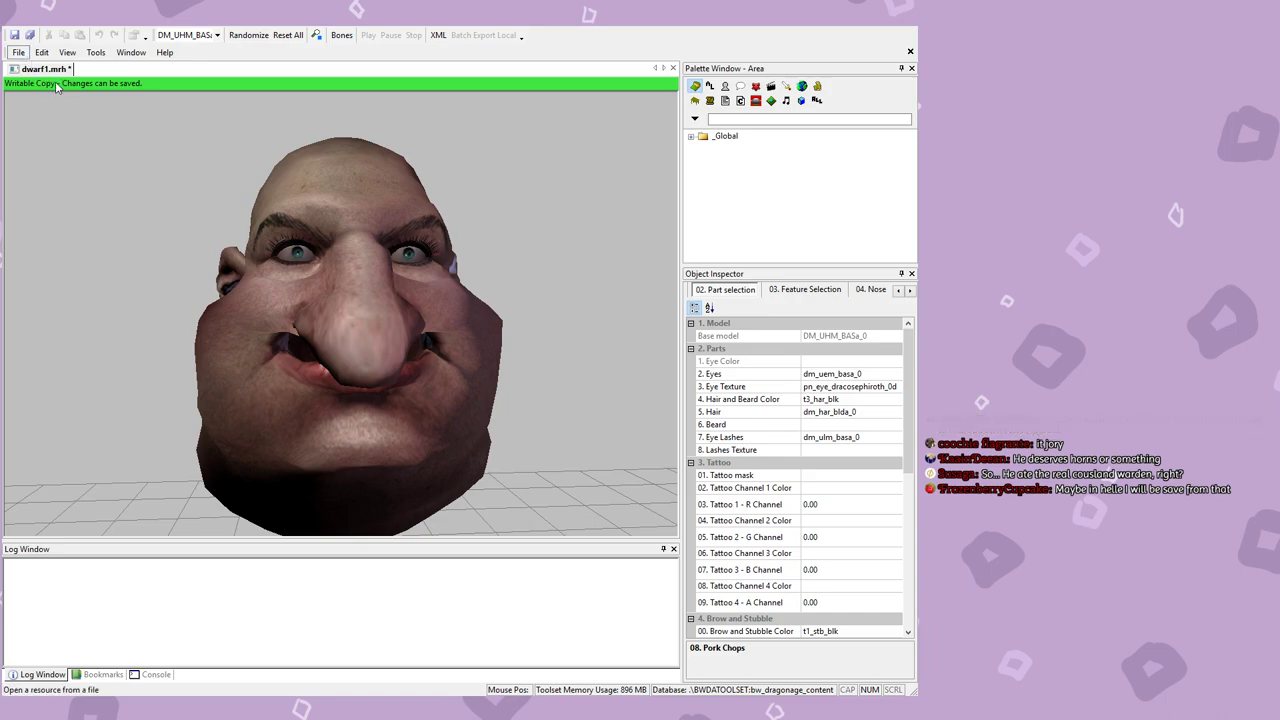
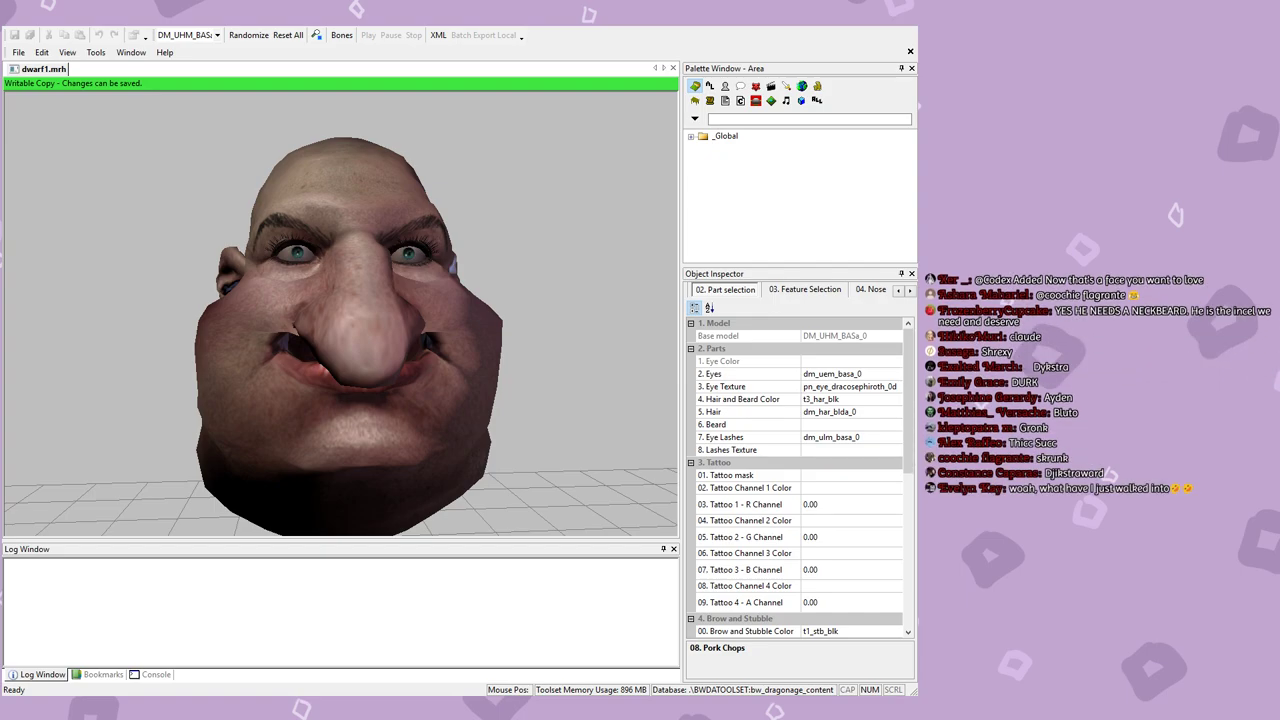
Step: Save the head morph as claude.mrh, look over the face, and close the file
key(Return)
middle_drag(450, 399, 447, 303)
drag(389, 126, 461, 254)
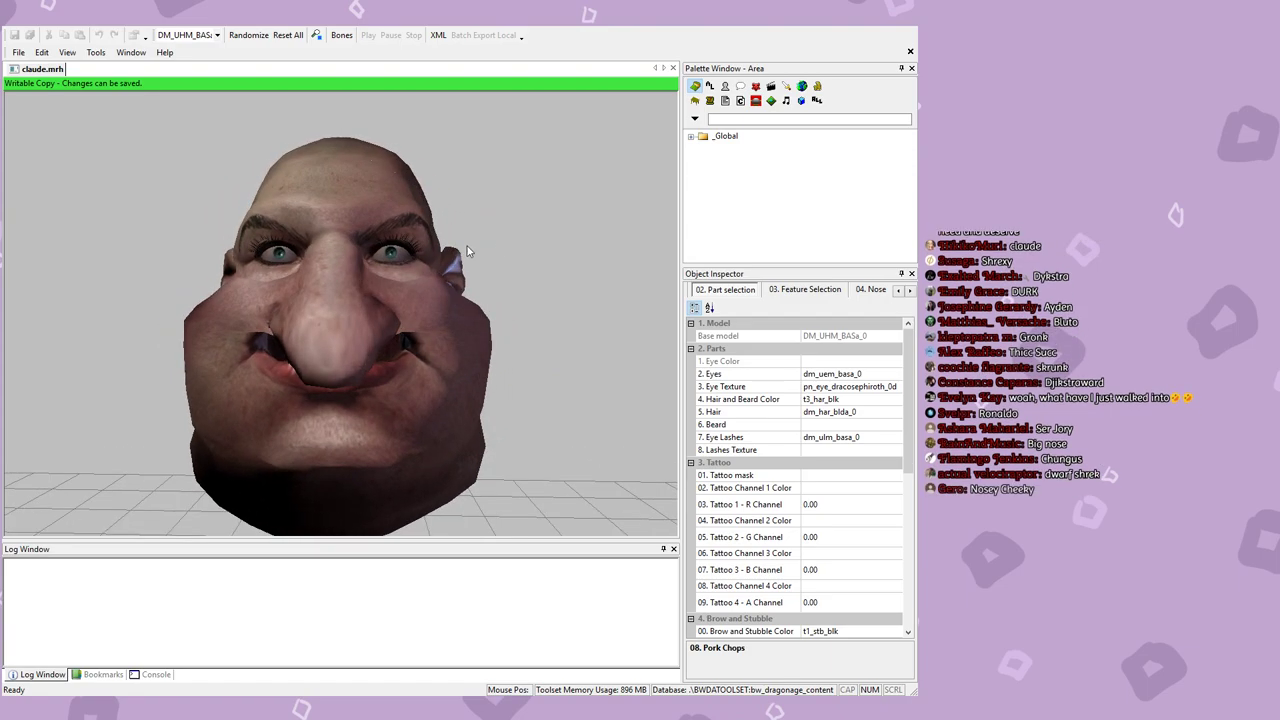
click(673, 69)
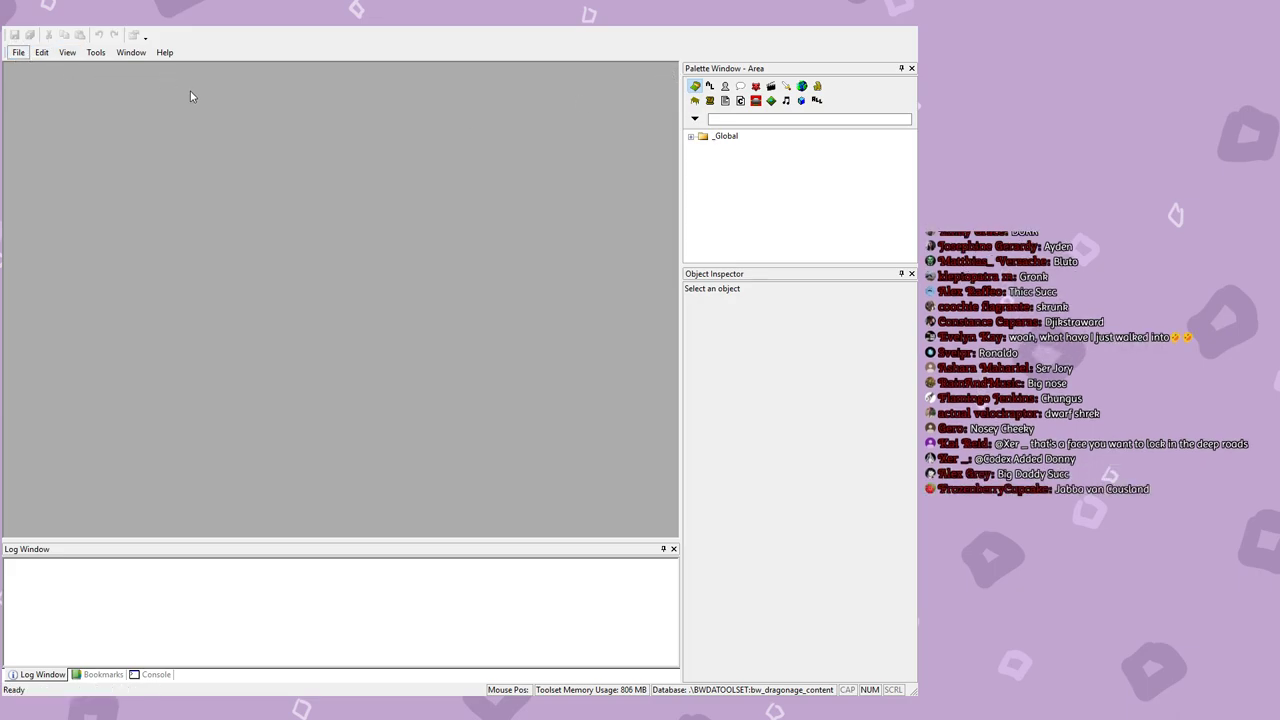
Step: Create a new DM_UHM_BASa head morph and set its blend skin texture to uh_hed_alei_0d
key(ctrl+n)
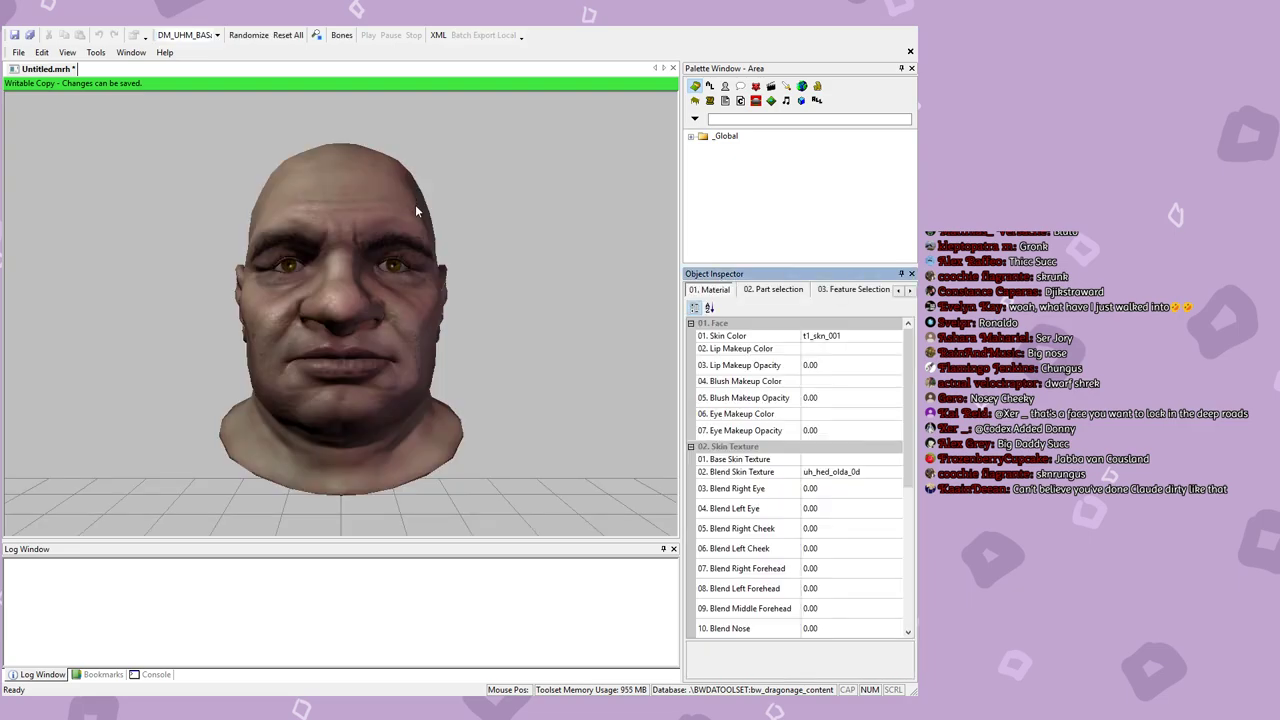
mouse_move(391, 345)
middle_down()
mouse_move(406, 339)
mouse_move(394, 323)
middle_up()
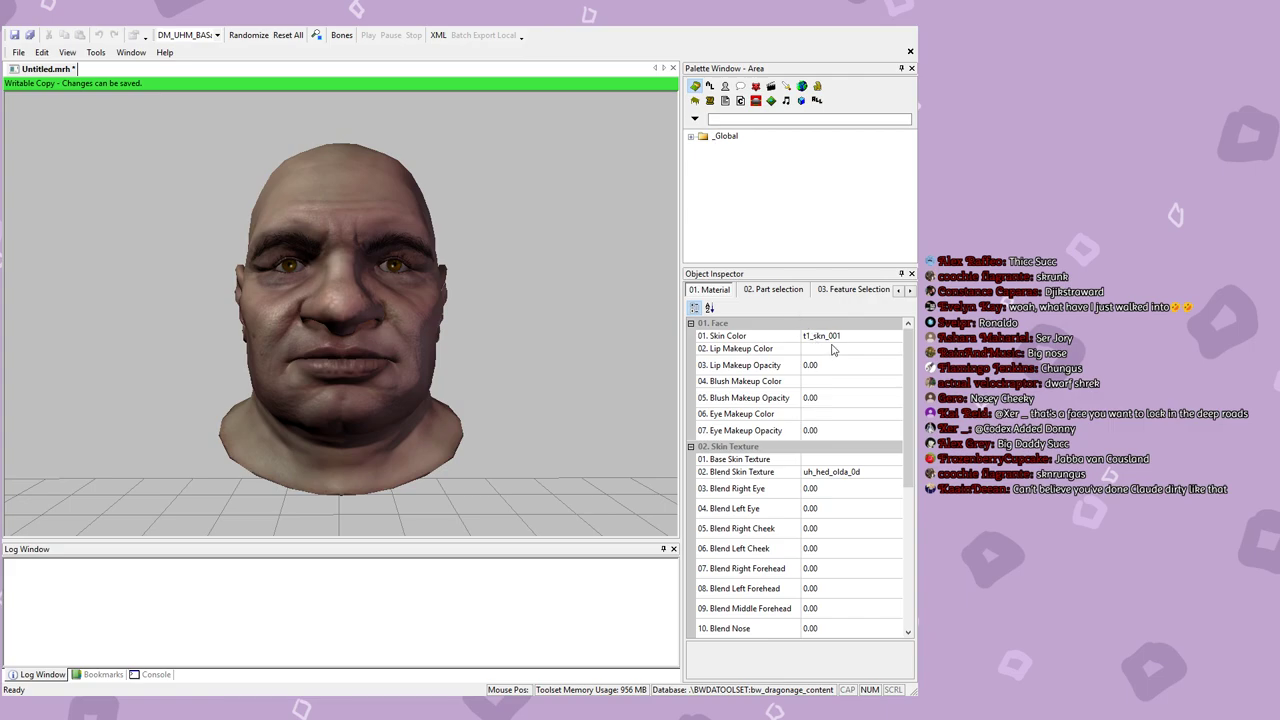
click(849, 468)
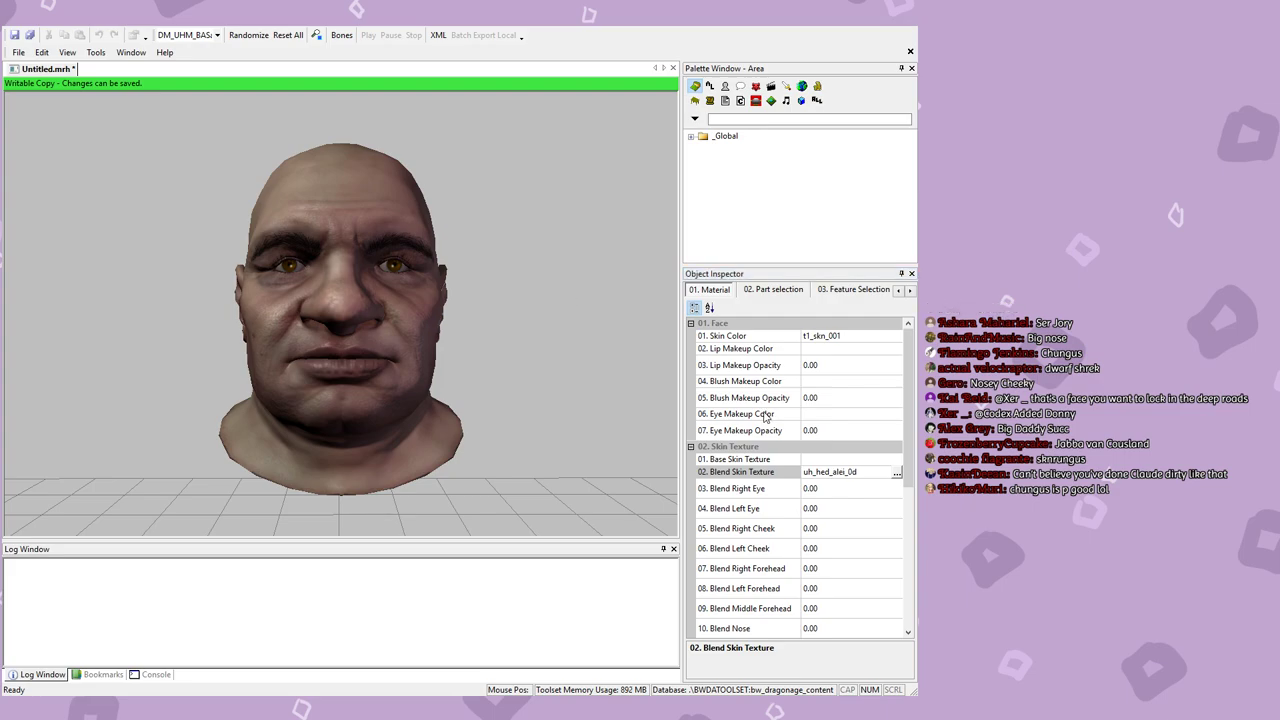
click(896, 473)
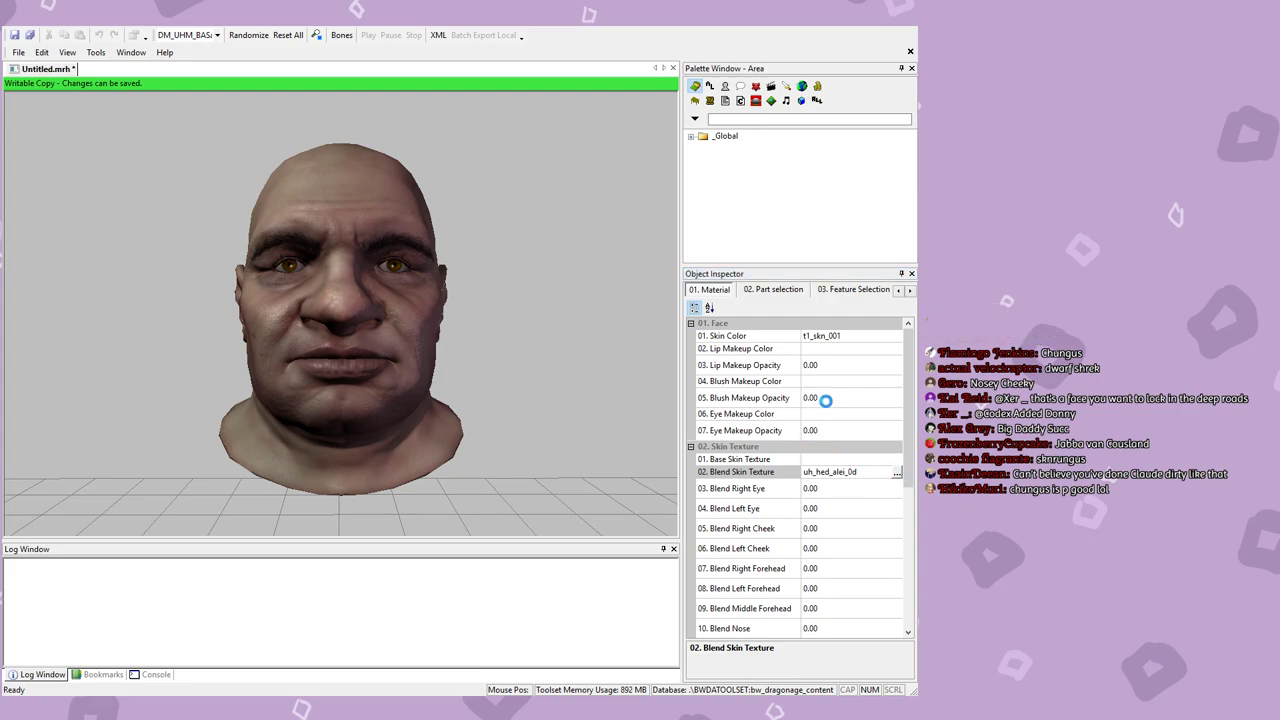
Step: Set the base skin texture to uh_hed_alei_0d and check the face up close
click(812, 459)
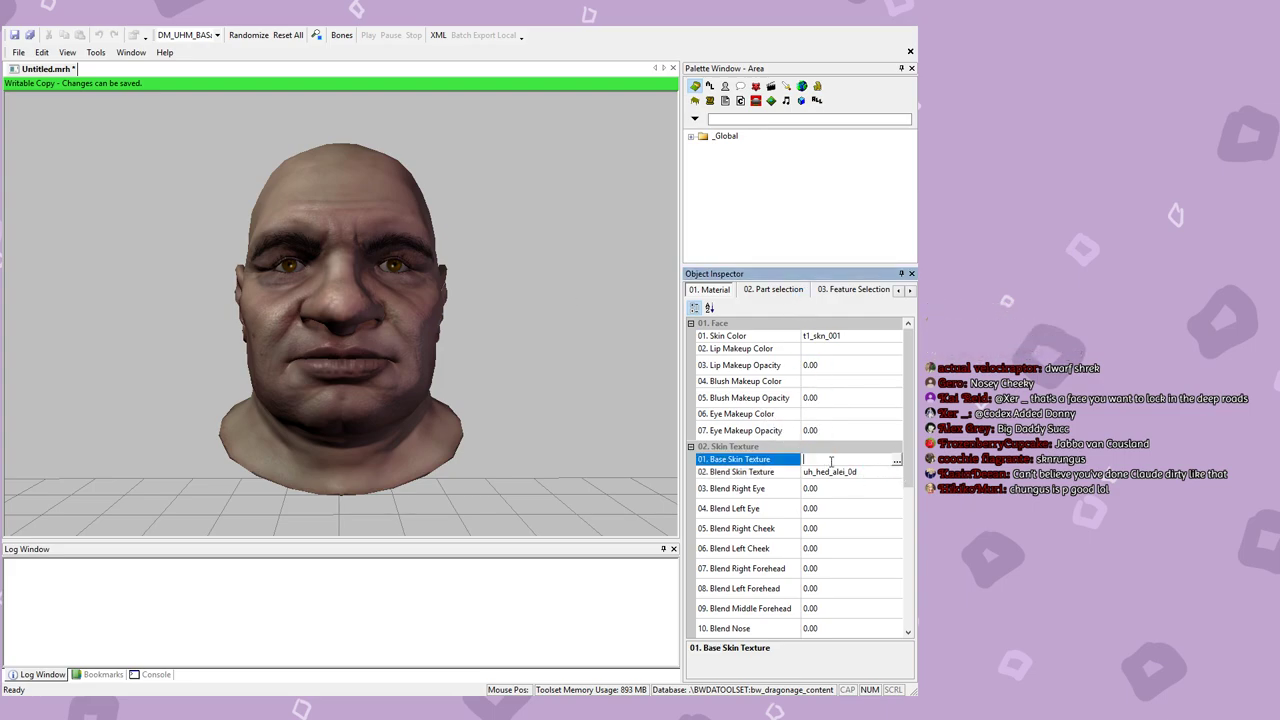
click(896, 460)
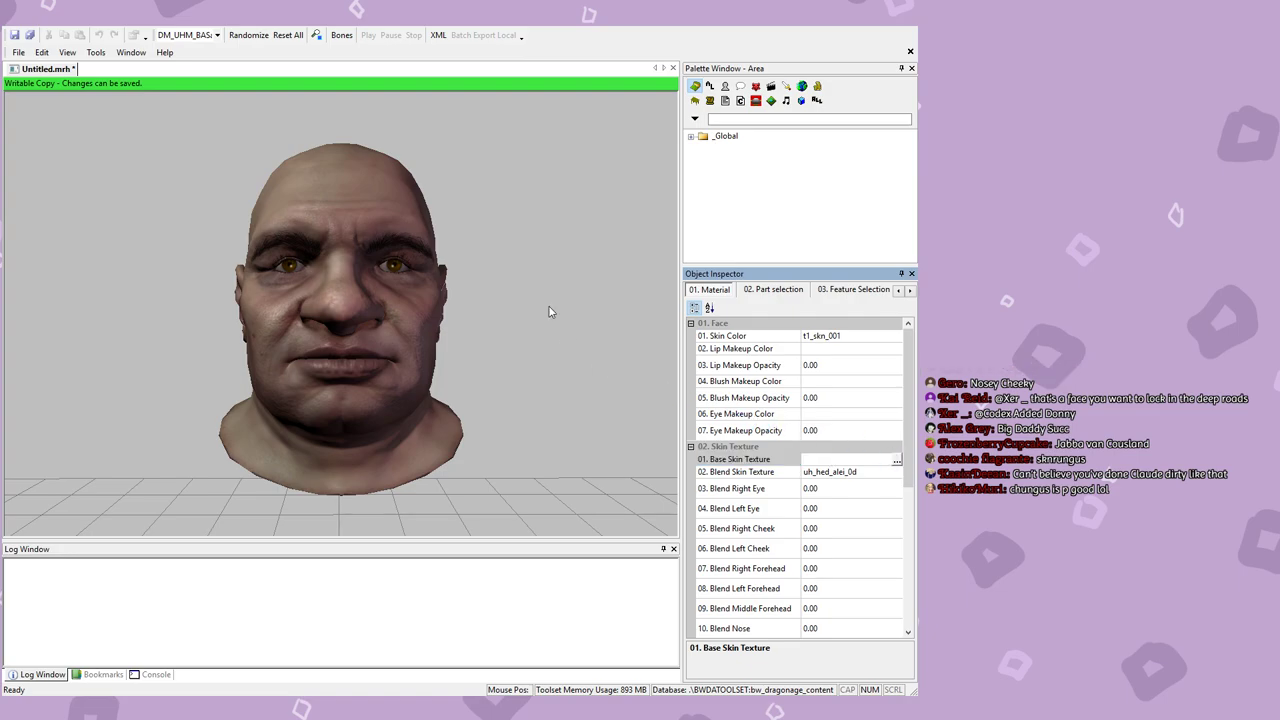
middle_drag(441, 392, 405, 368)
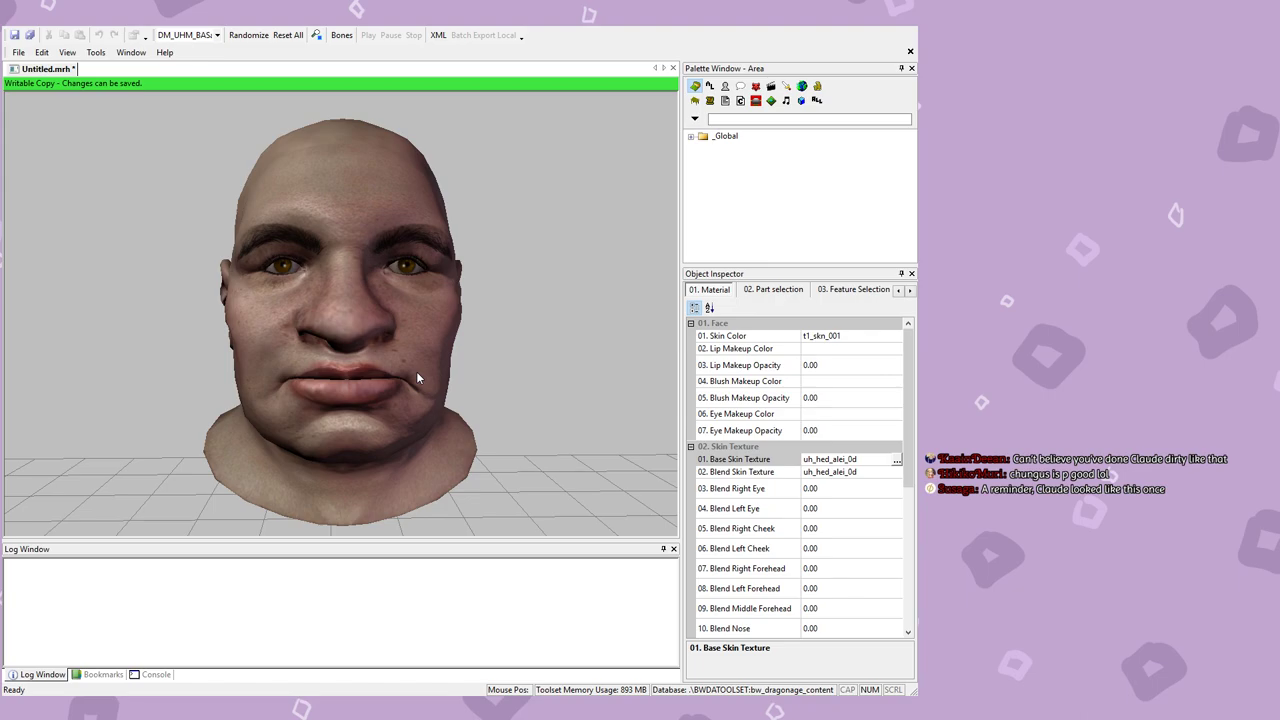
middle_drag(416, 371, 383, 354)
scroll(389, 357, up, 1)
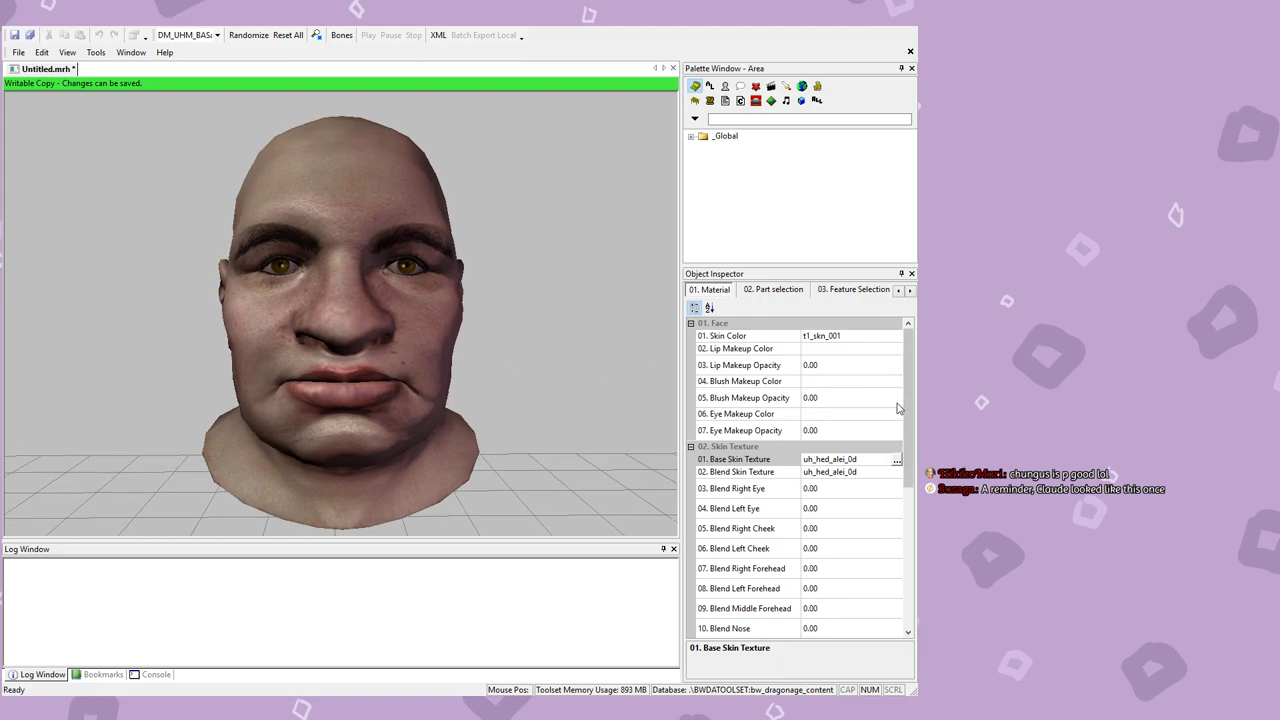
Step: Save the new morph as dwarf2.mrh and look through its material and part settings
scroll(901, 405, down, 4)
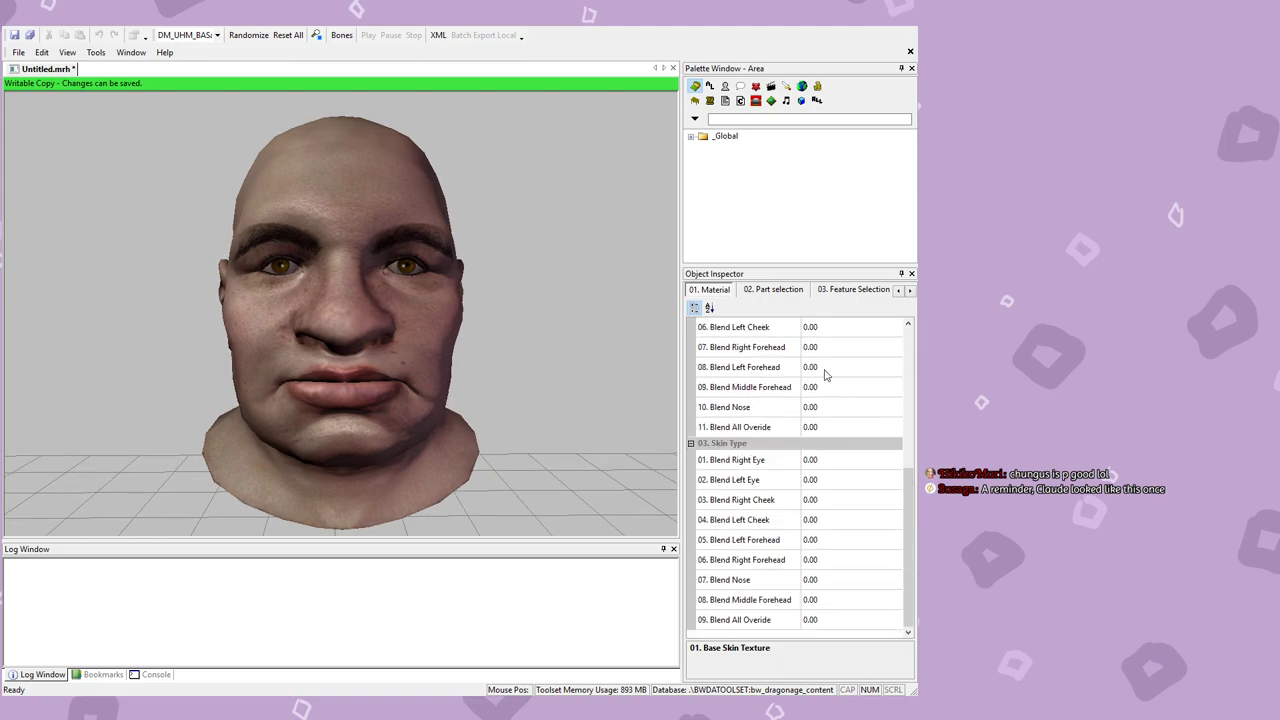
scroll(836, 380, up, 4)
scroll(778, 316, up, 1)
click(776, 292)
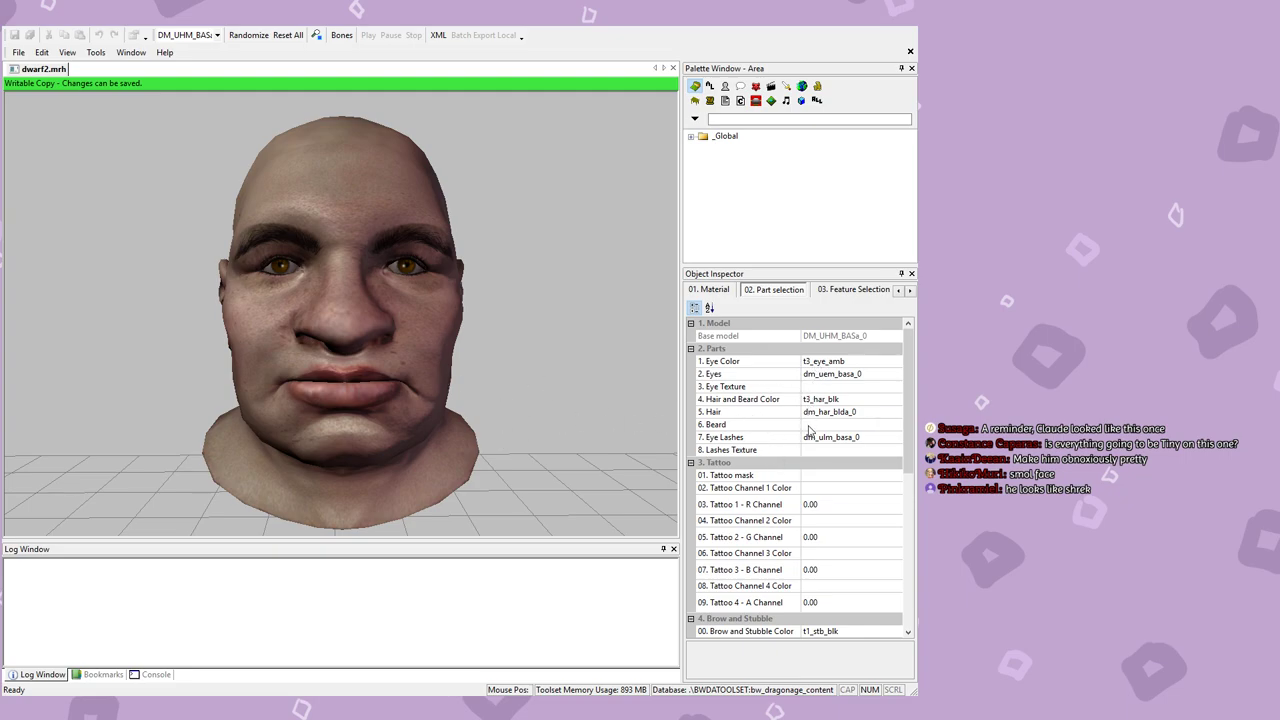
scroll(820, 460, down, 2)
scroll(820, 460, down, 2)
Step: Set the Skinny Face shape to 1.00 and check the head
click(838, 290)
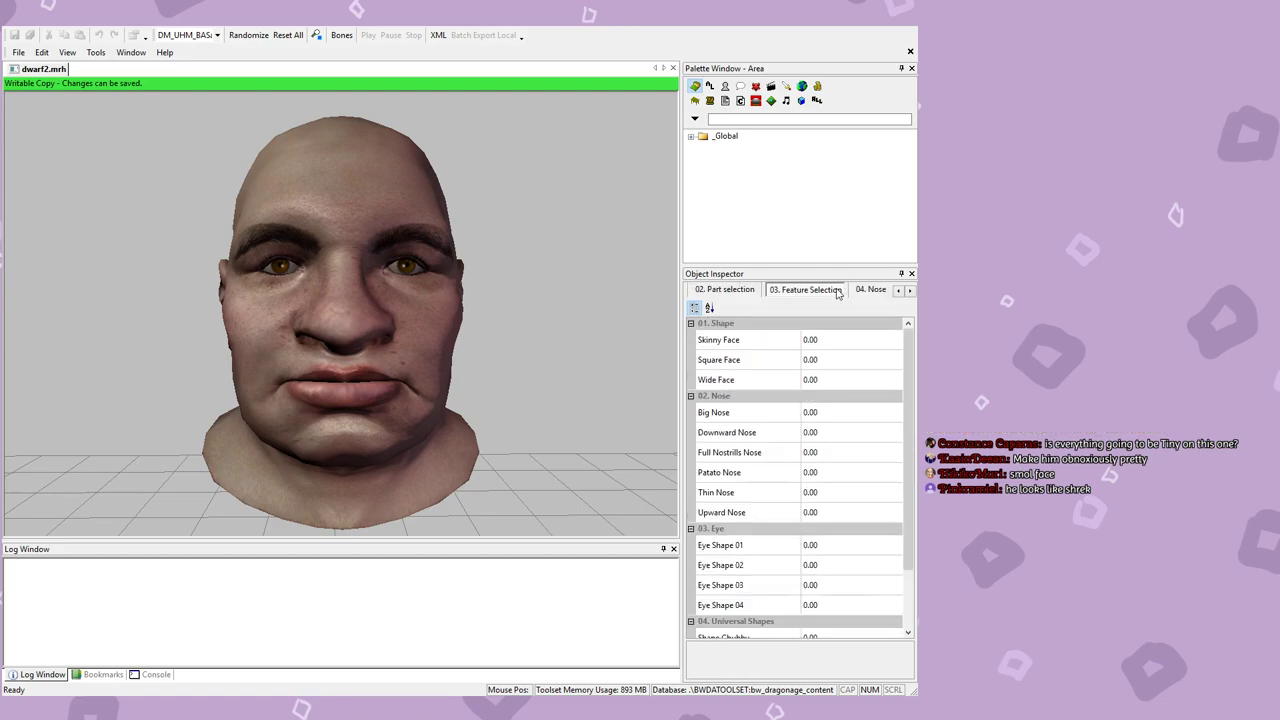
click(806, 340)
drag(832, 338, 914, 347)
middle_drag(475, 394, 475, 394)
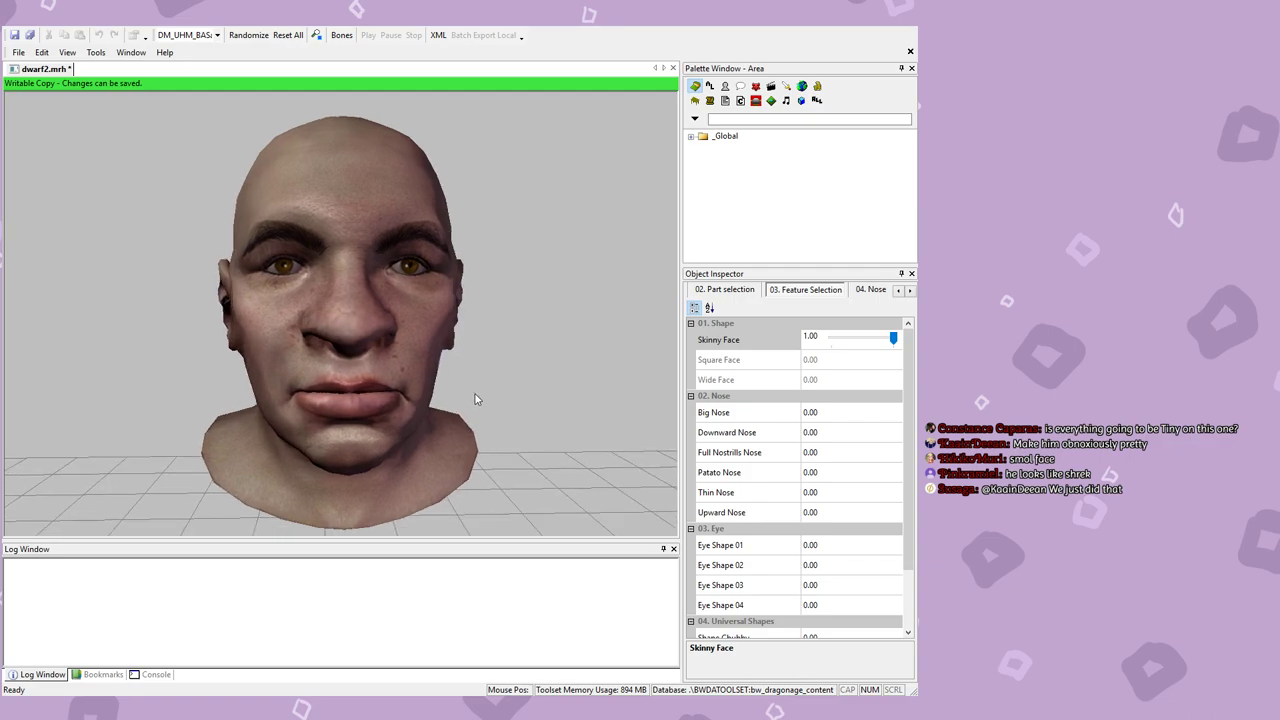
Step: Try the Patato Nose, then set Thin Nose to 1.00 instead and check the face
click(845, 417)
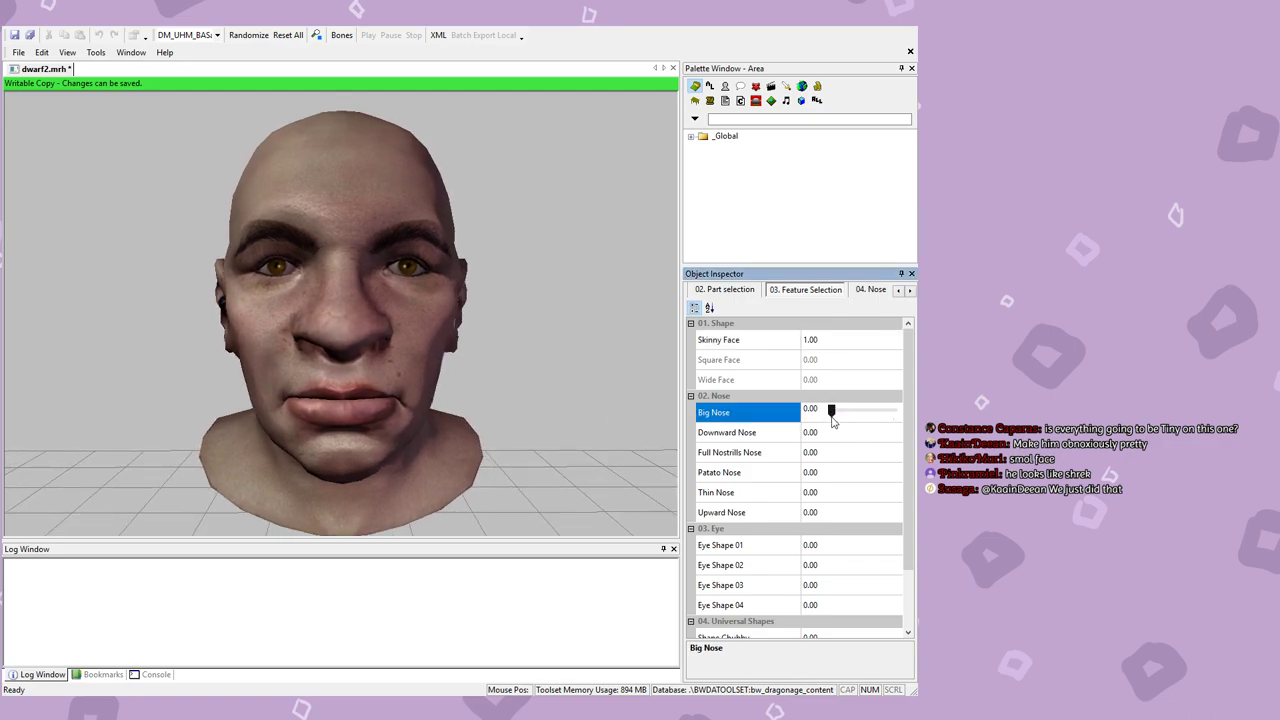
click(840, 475)
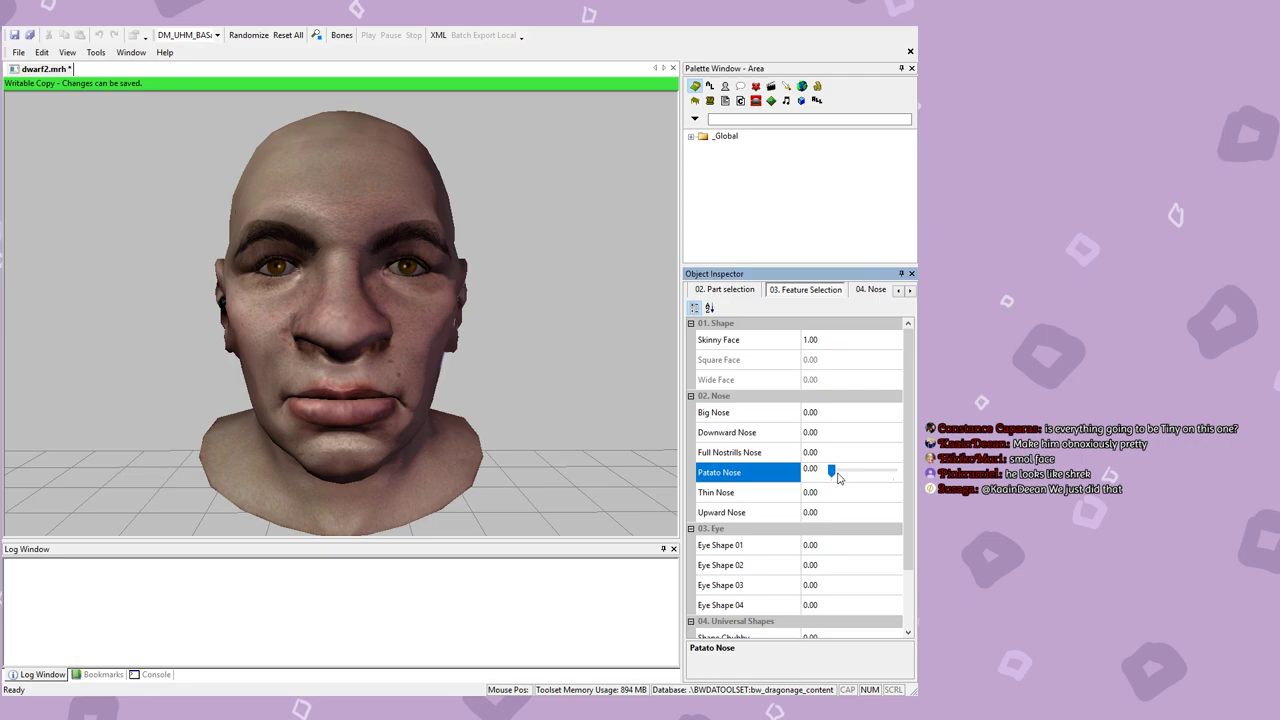
drag(838, 478, 906, 503)
click(840, 494)
click(483, 448)
middle_drag(591, 433, 483, 437)
Step: Compare Eye Shapes 01 to 04 on the face and set Eye Shape 01 to 1.00
click(830, 566)
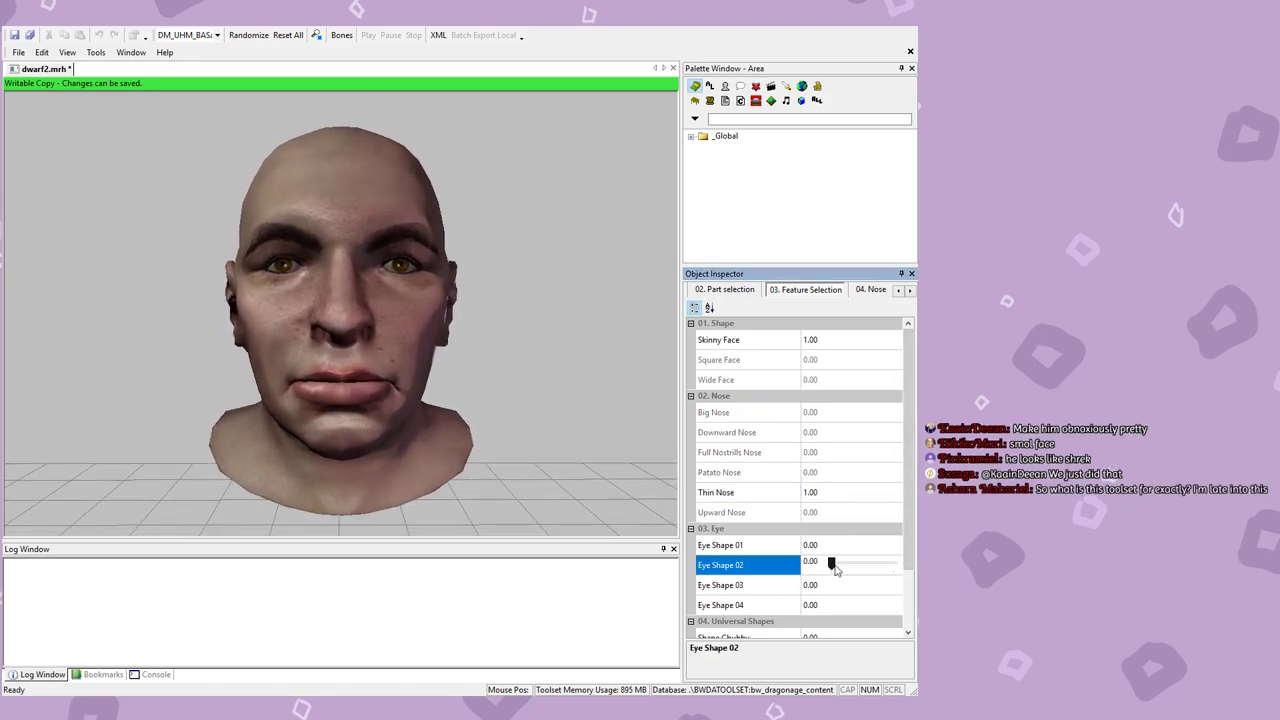
click(842, 546)
click(901, 545)
drag(894, 545, 891, 588)
click(847, 567)
click(829, 563)
click(833, 584)
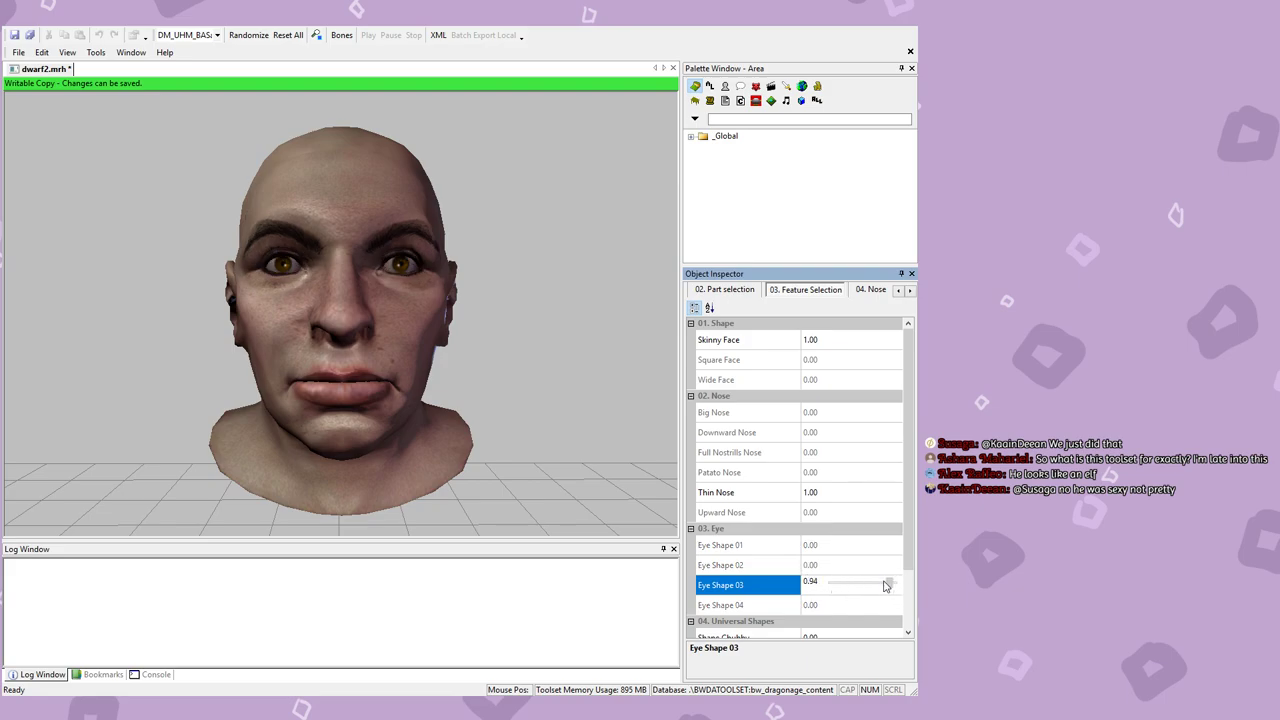
click(830, 585)
click(844, 605)
drag(855, 607, 820, 604)
click(843, 544)
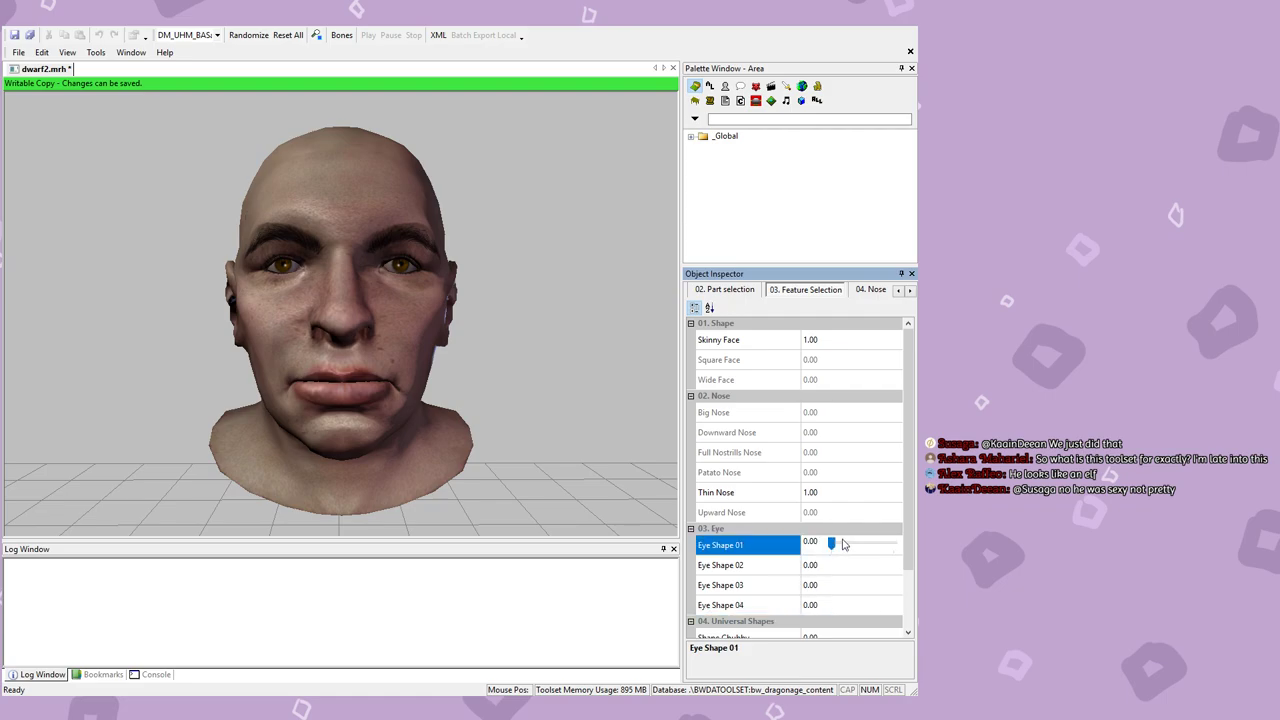
drag(836, 546, 890, 545)
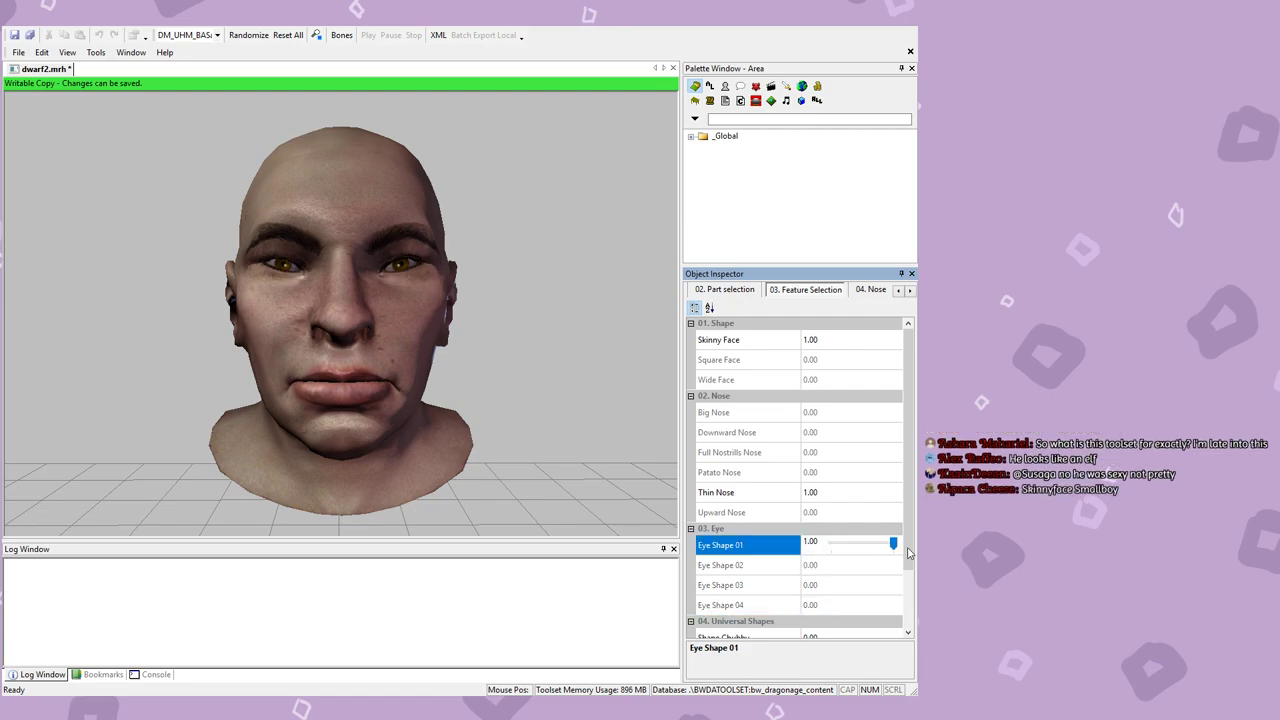
Step: Try the Shape Chubby universal shape, reset it to 0.00, and set Shape Skinny to 1.00
scroll(884, 513, down, 1)
click(841, 568)
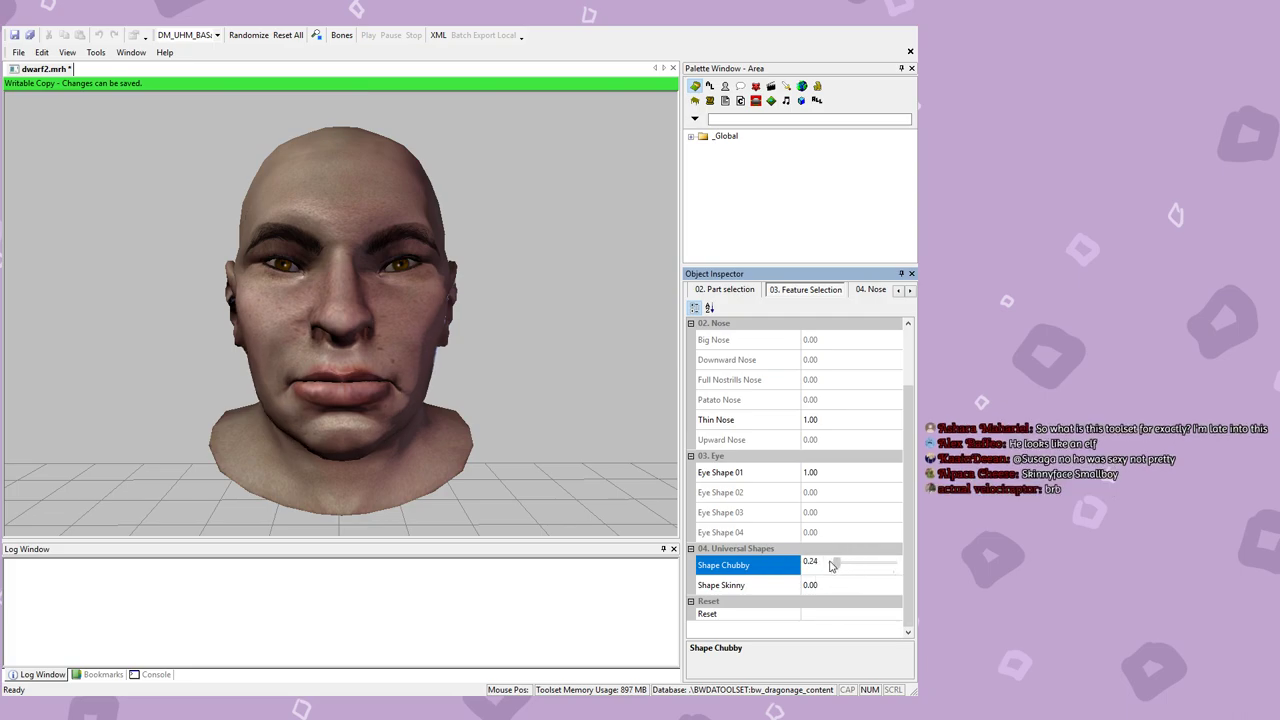
click(843, 584)
drag(866, 588, 911, 594)
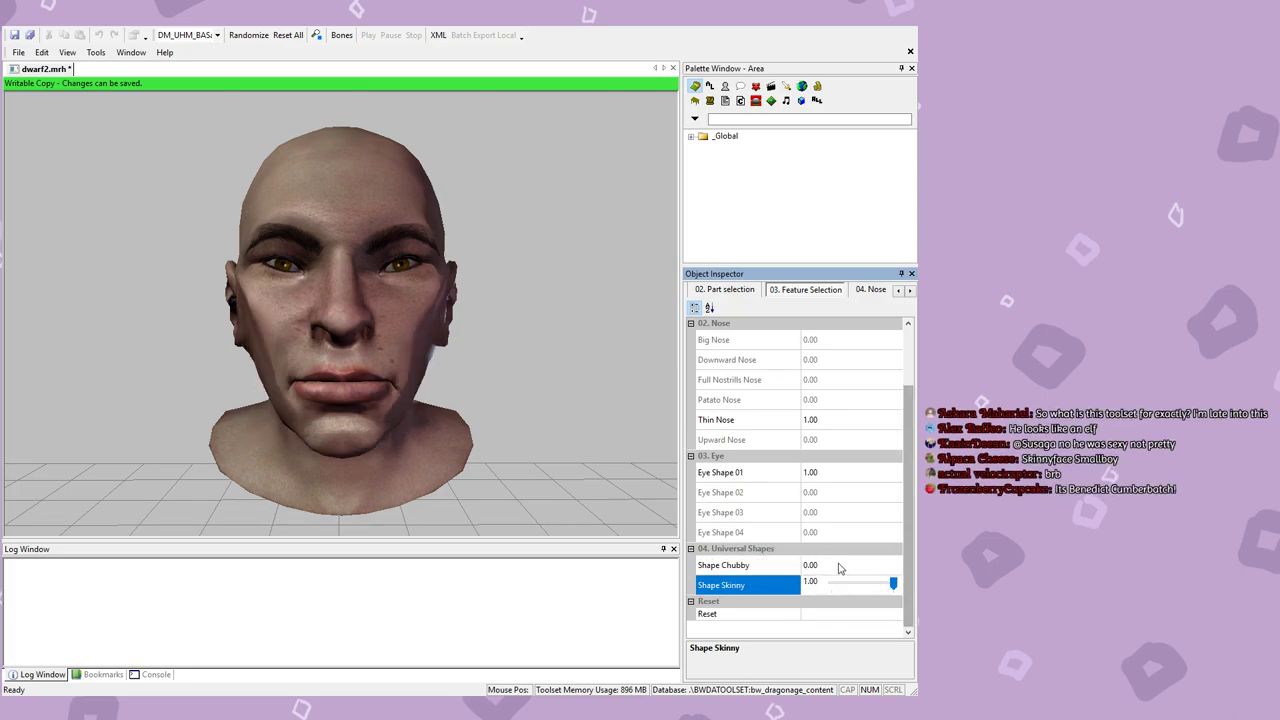
scroll(857, 432, up, 3)
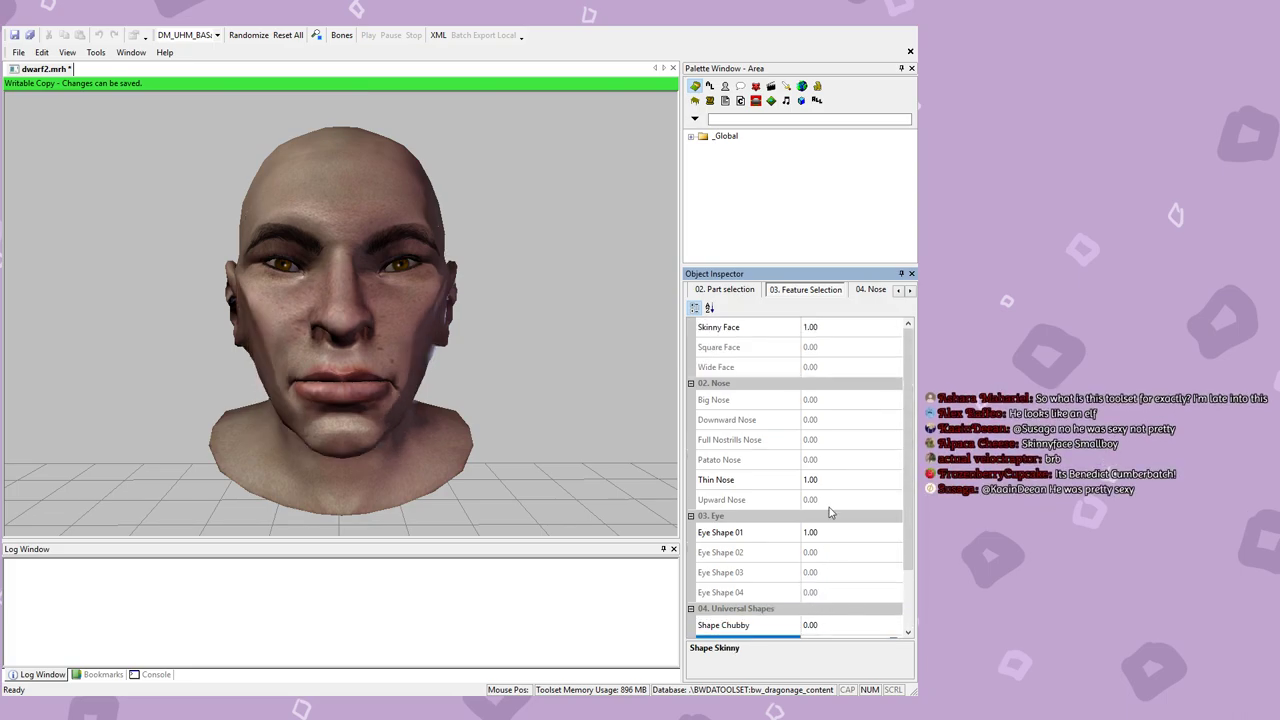
Step: Set Nose Bend Left/Right to -1.00
click(871, 289)
mouse_move(486, 349)
mouse_down()
mouse_move(634, 352)
mouse_move(414, 360)
mouse_move(480, 360)
mouse_up()
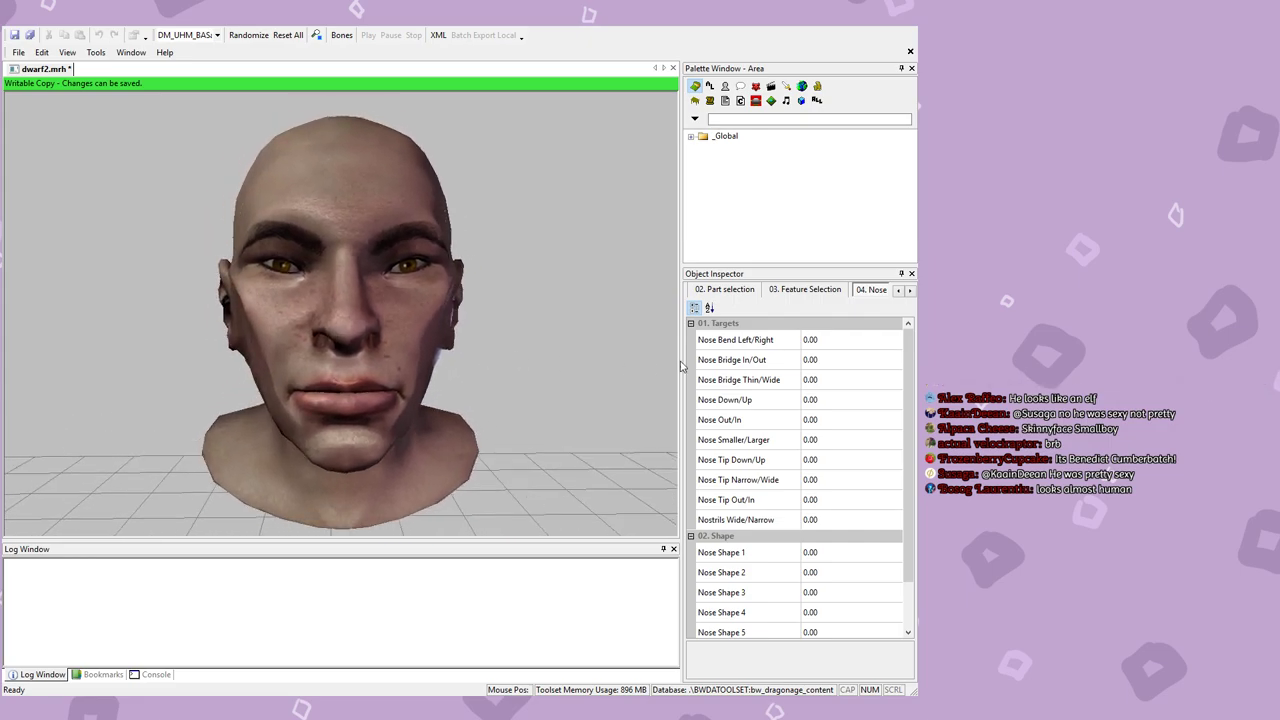
click(825, 344)
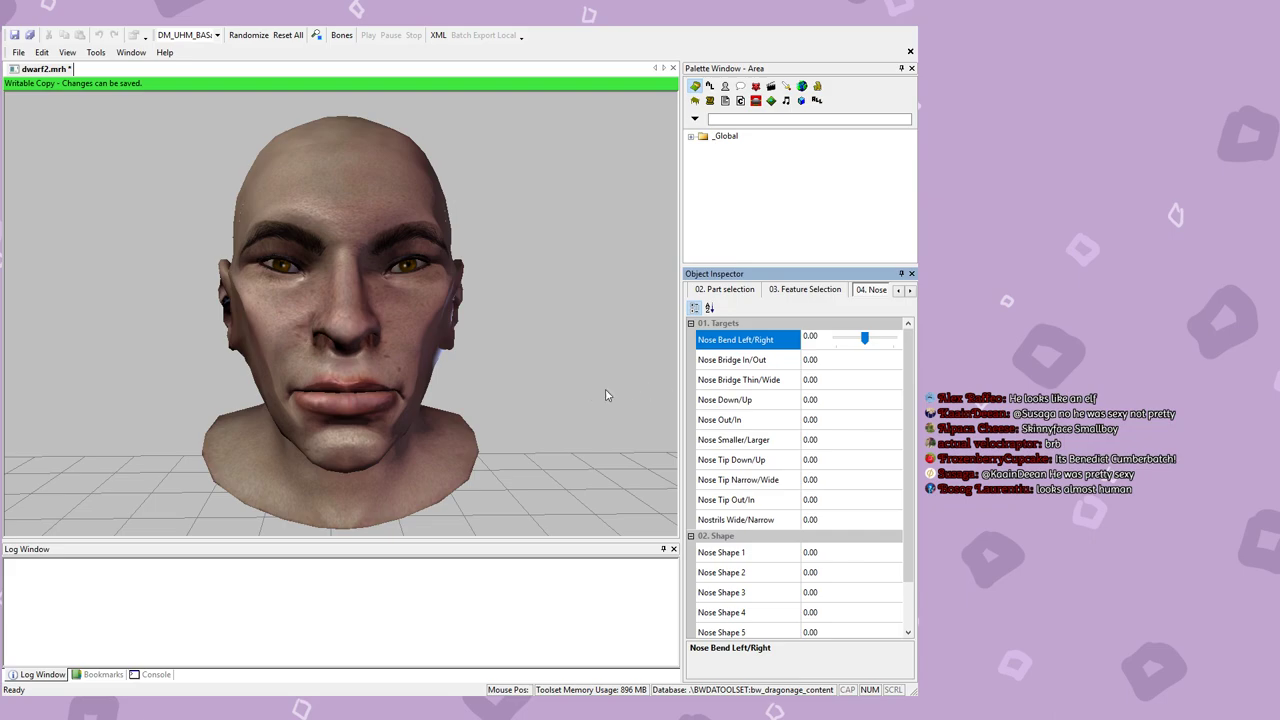
drag(865, 338, 759, 335)
Step: Try Nose Bridge In/Out at 0.40 from the side and set it to -1.00
click(862, 356)
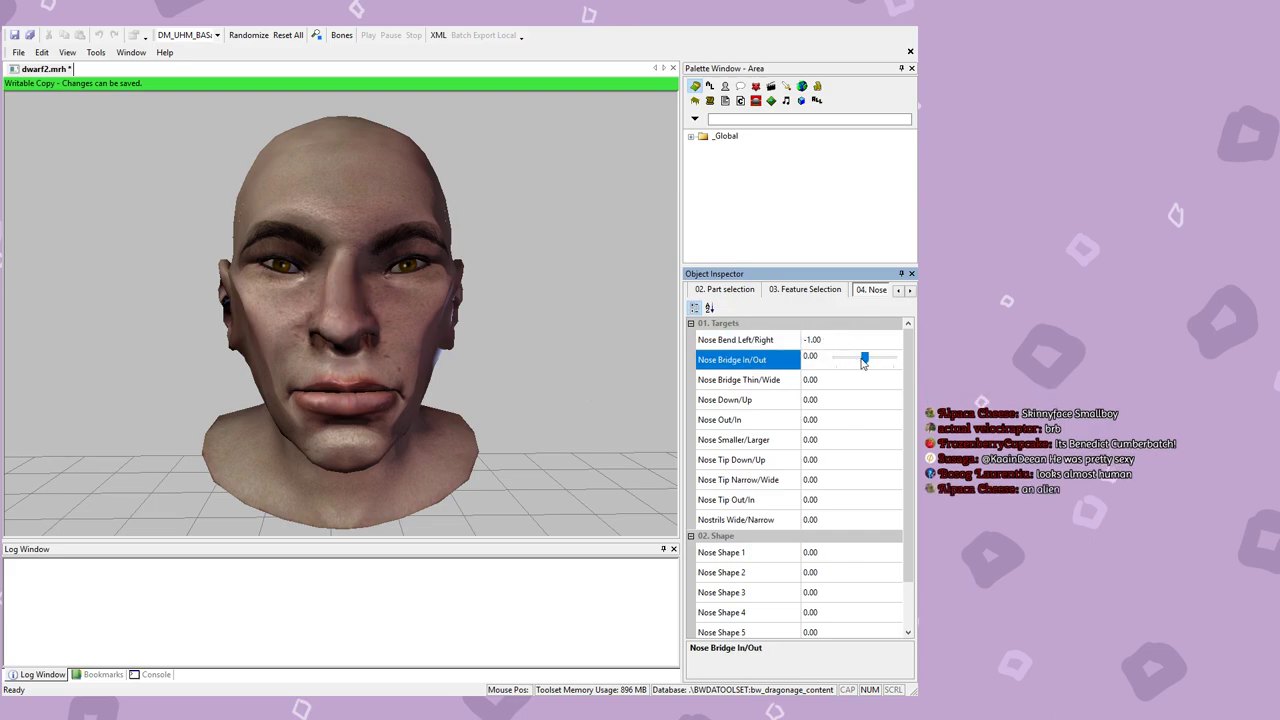
drag(868, 365, 872, 364)
drag(641, 360, 574, 369)
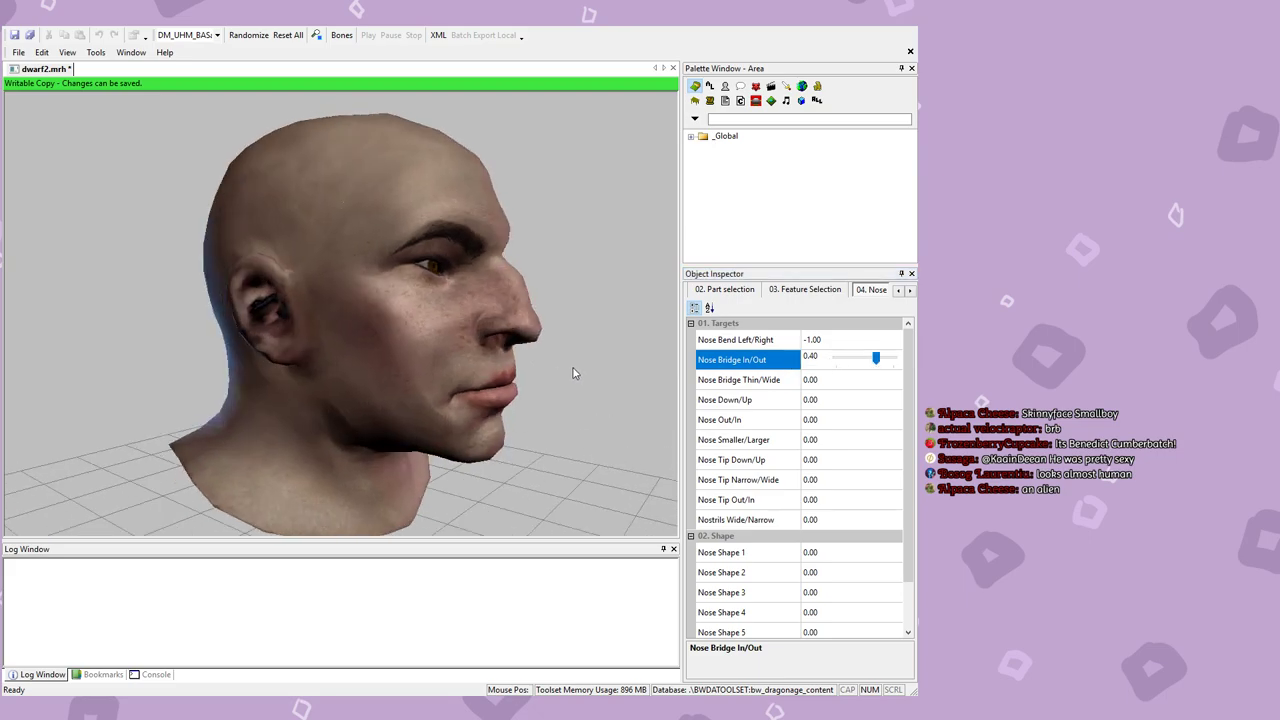
drag(877, 364, 830, 383)
Step: Try Nose Bridge Thin/Wide at 1.00 and set it to -1.00
click(850, 385)
drag(510, 350, 361, 352)
click(836, 379)
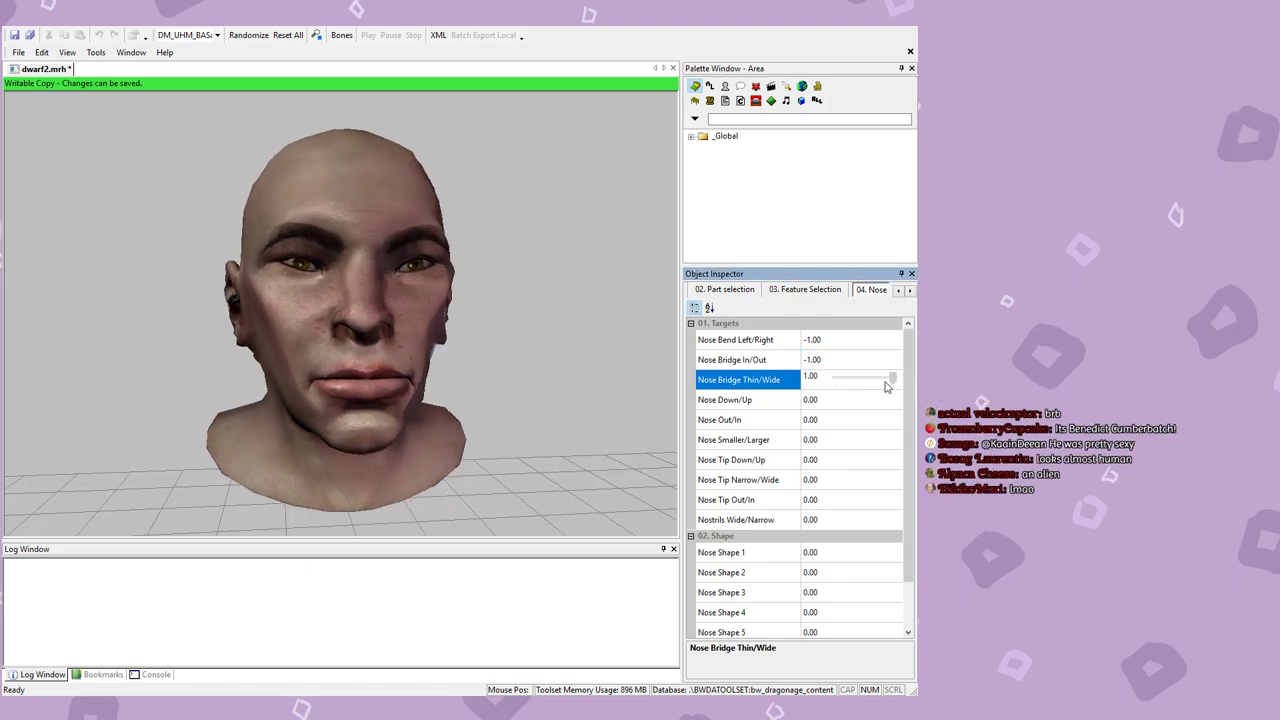
Step: Set Nose Down/Up to 1.00, checking the nose from the side and the front
click(843, 403)
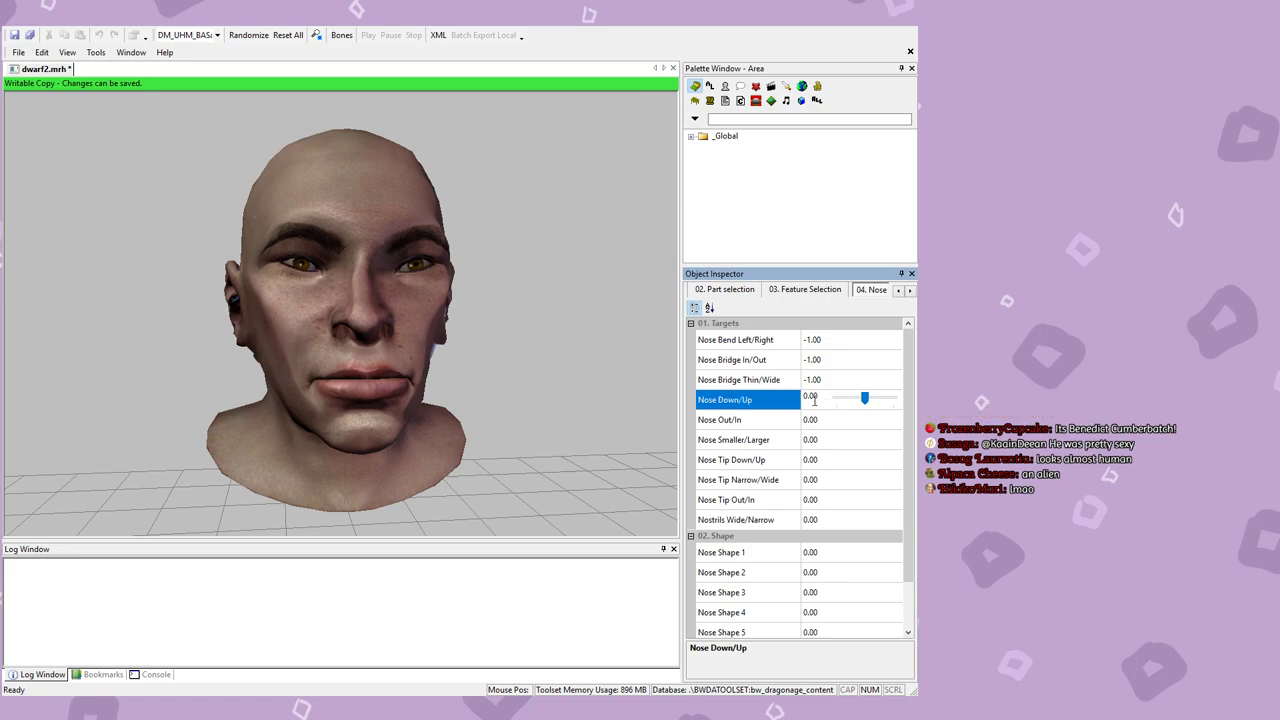
drag(364, 365, 486, 360)
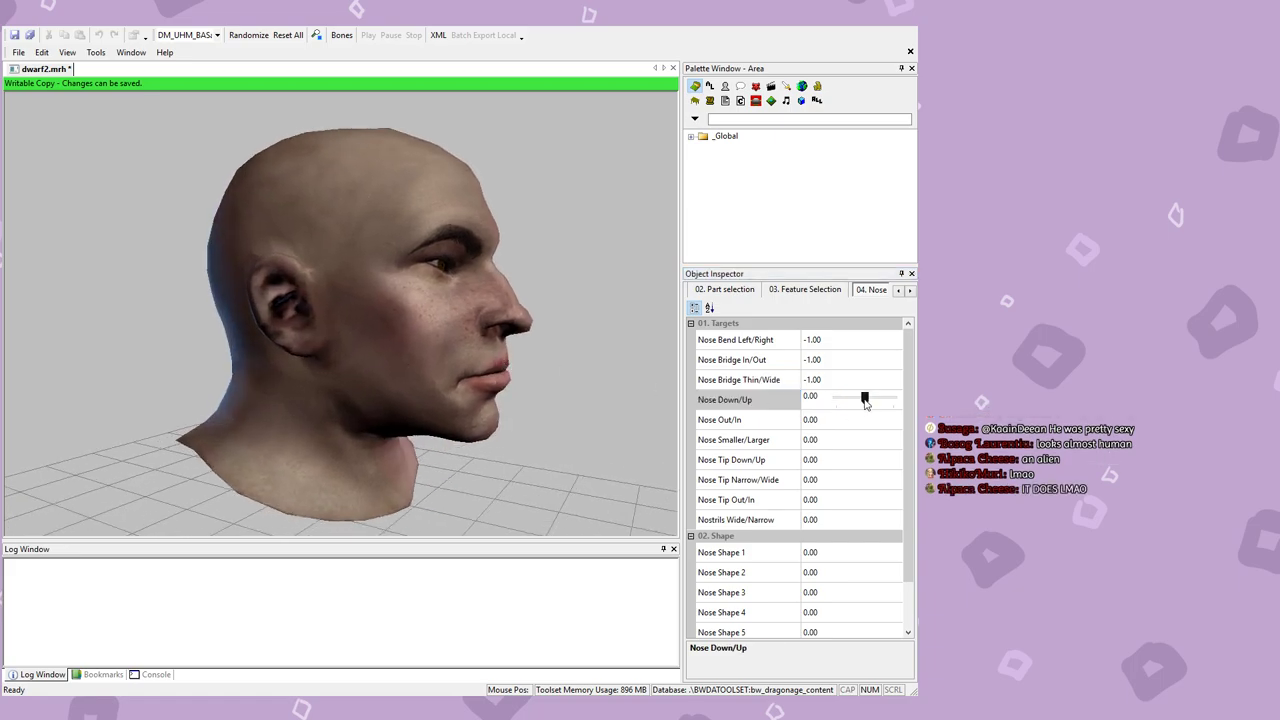
drag(865, 398, 911, 407)
drag(511, 353, 363, 357)
scroll(364, 351, up, 1)
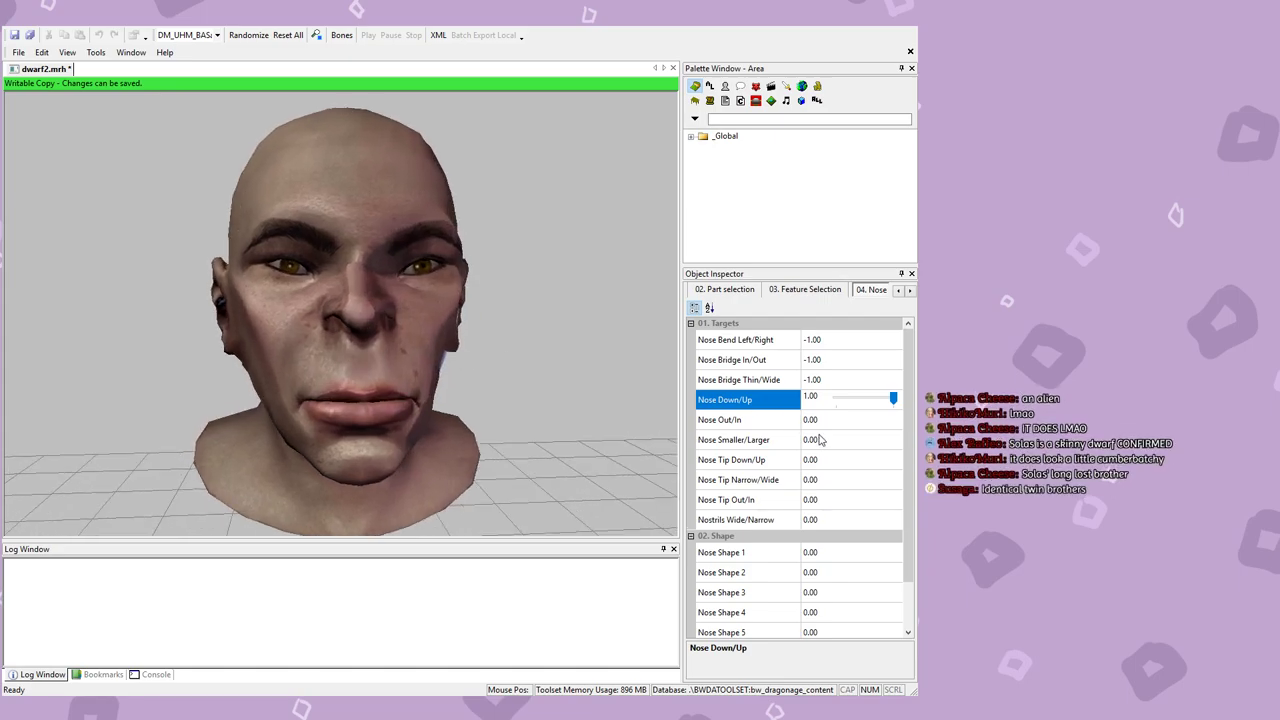
Step: Set Nose Out/In to 1.00 and Nose Smaller/Larger to -1.00, checking the nose in profile
drag(290, 320, 500, 318)
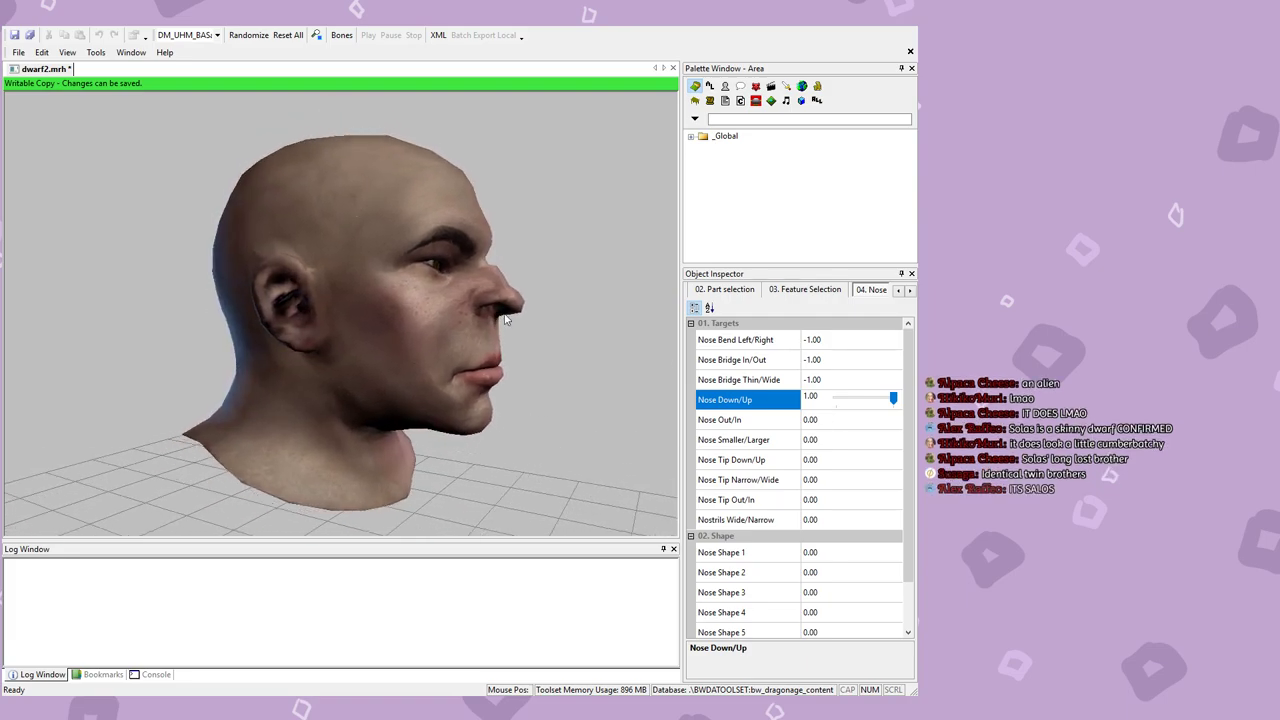
click(858, 424)
drag(867, 424, 776, 447)
click(872, 441)
drag(529, 371, 336, 363)
Step: Set Nose Tip Down/Up to 1.00 and check the nose tip from the side
click(852, 464)
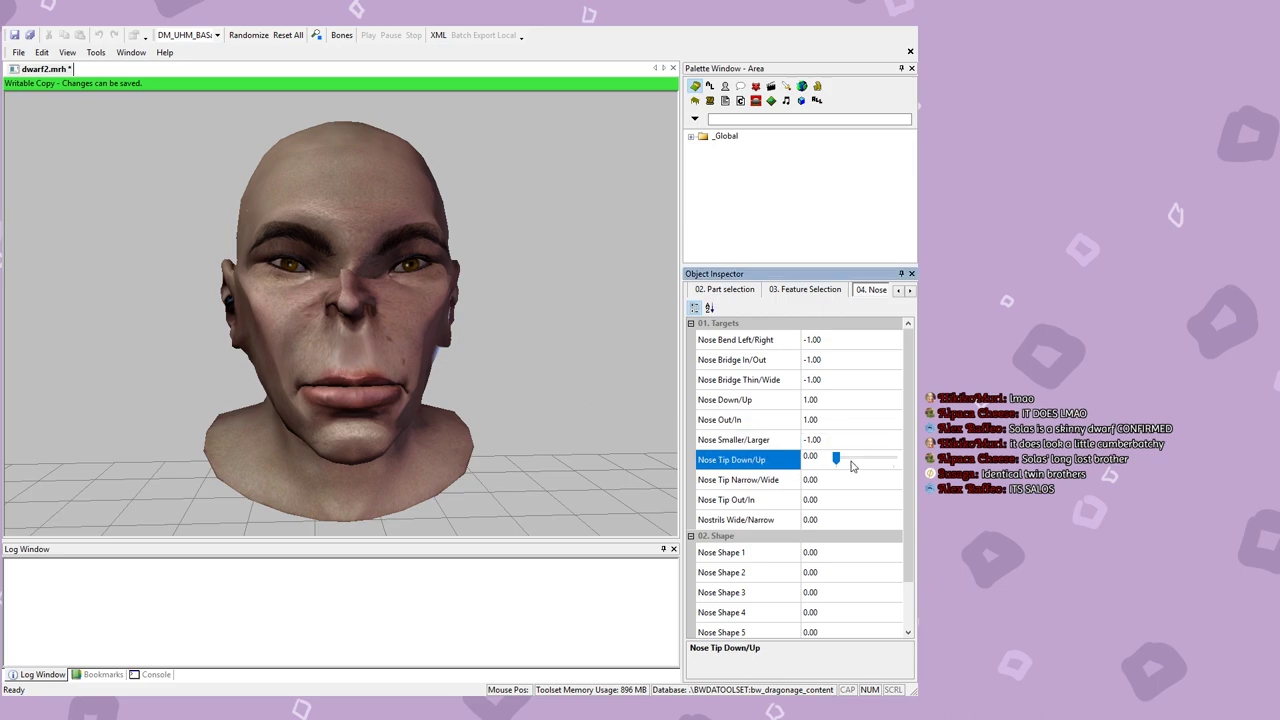
drag(866, 460, 901, 462)
drag(310, 390, 535, 391)
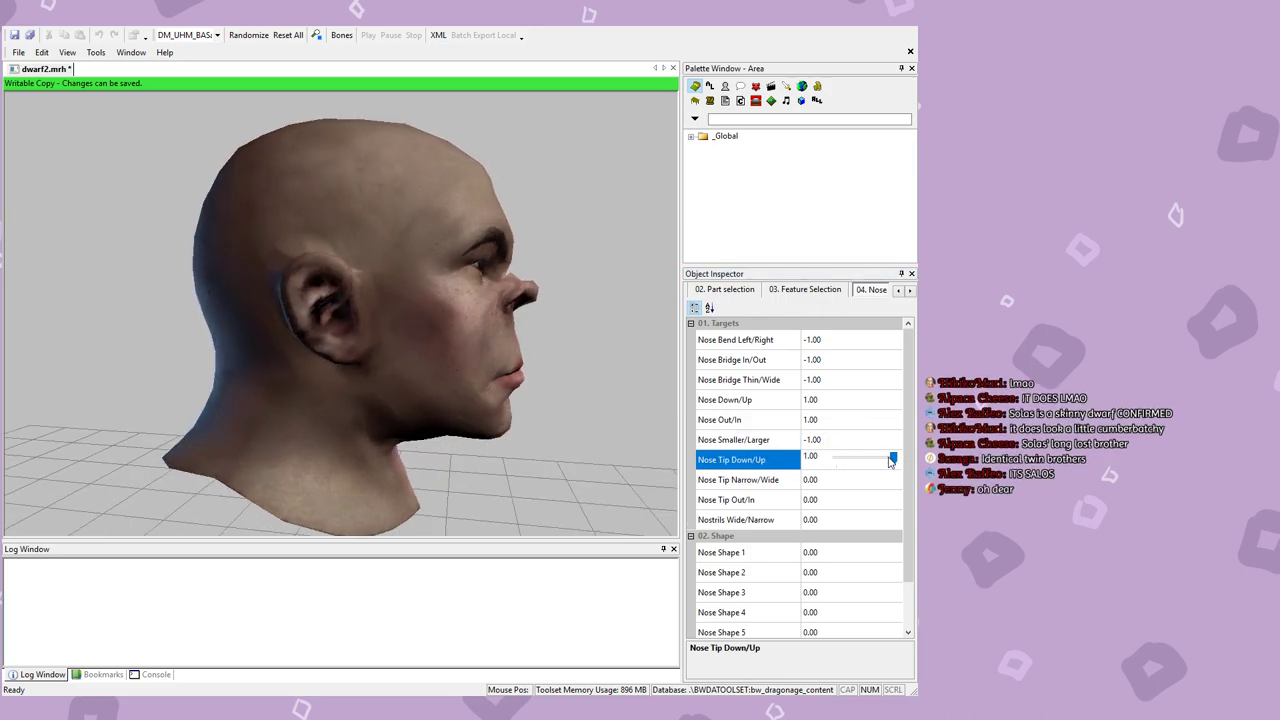
mouse_move(885, 464)
mouse_down()
mouse_move(817, 458)
mouse_move(893, 458)
mouse_up()
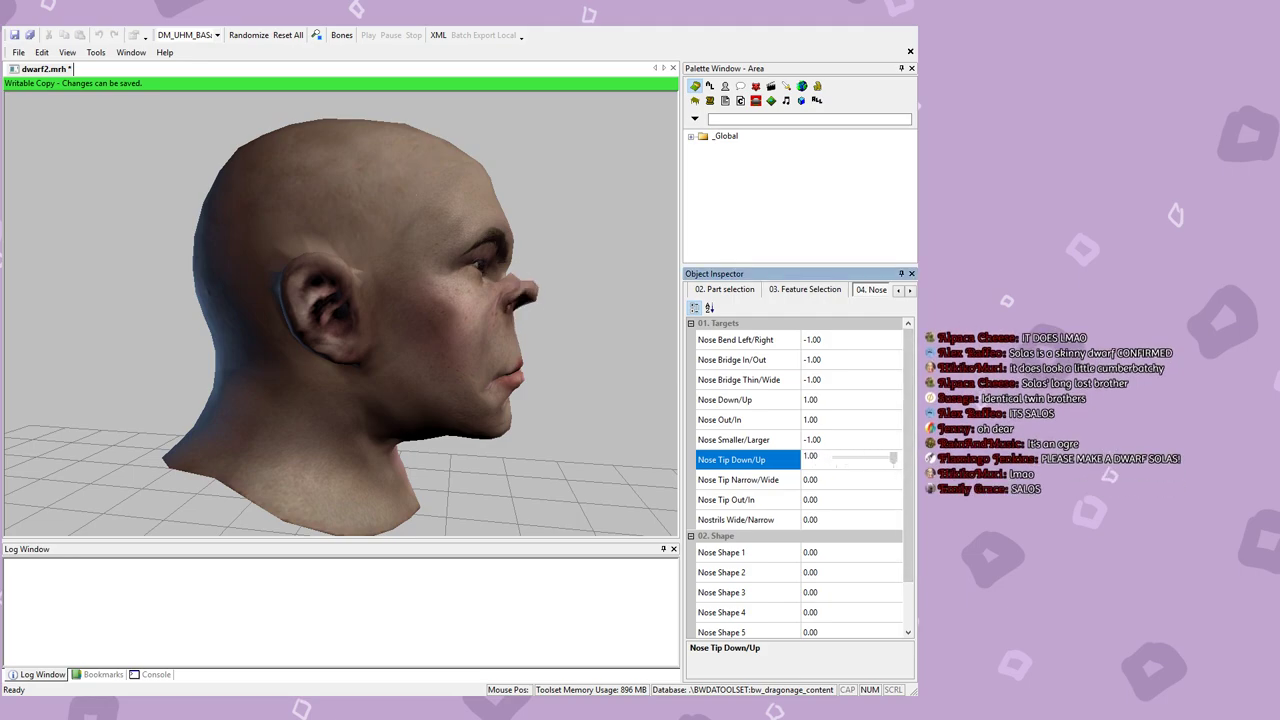
Step: Set Nose Tip Narrow/Wide to -1.00 and check the face up close and from the front
drag(598, 410, 425, 408)
click(855, 485)
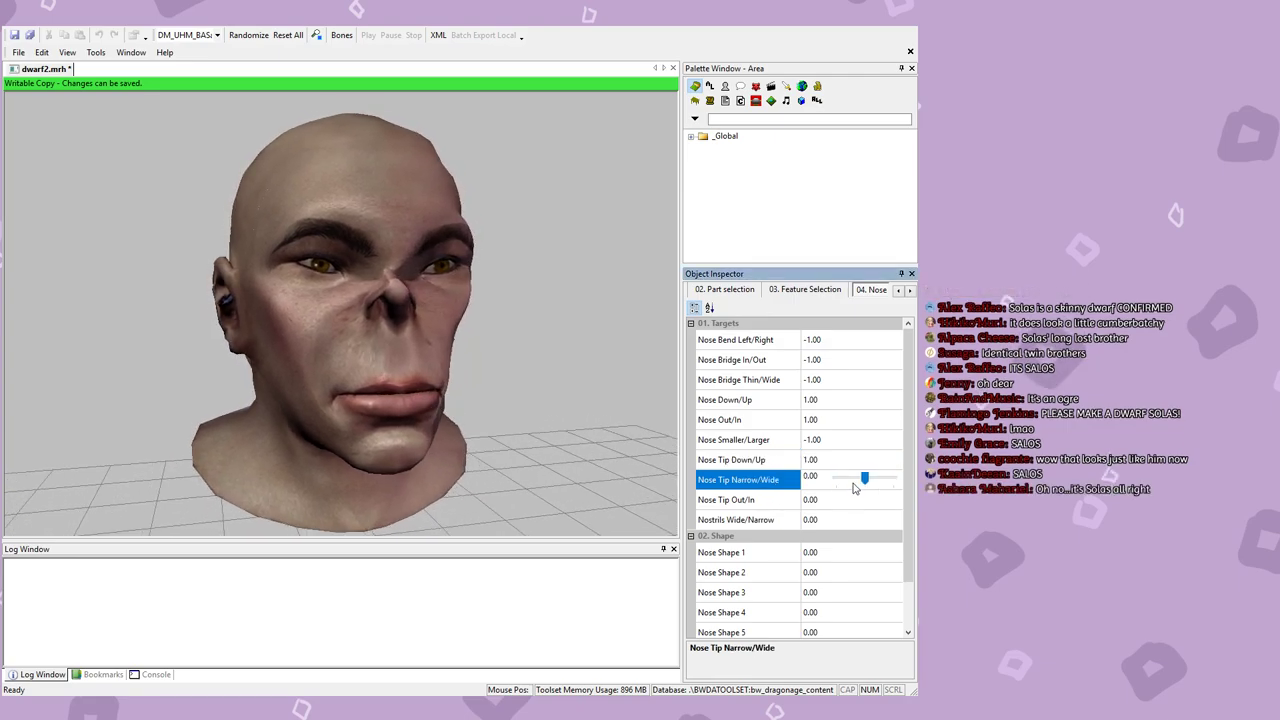
drag(867, 487, 836, 480)
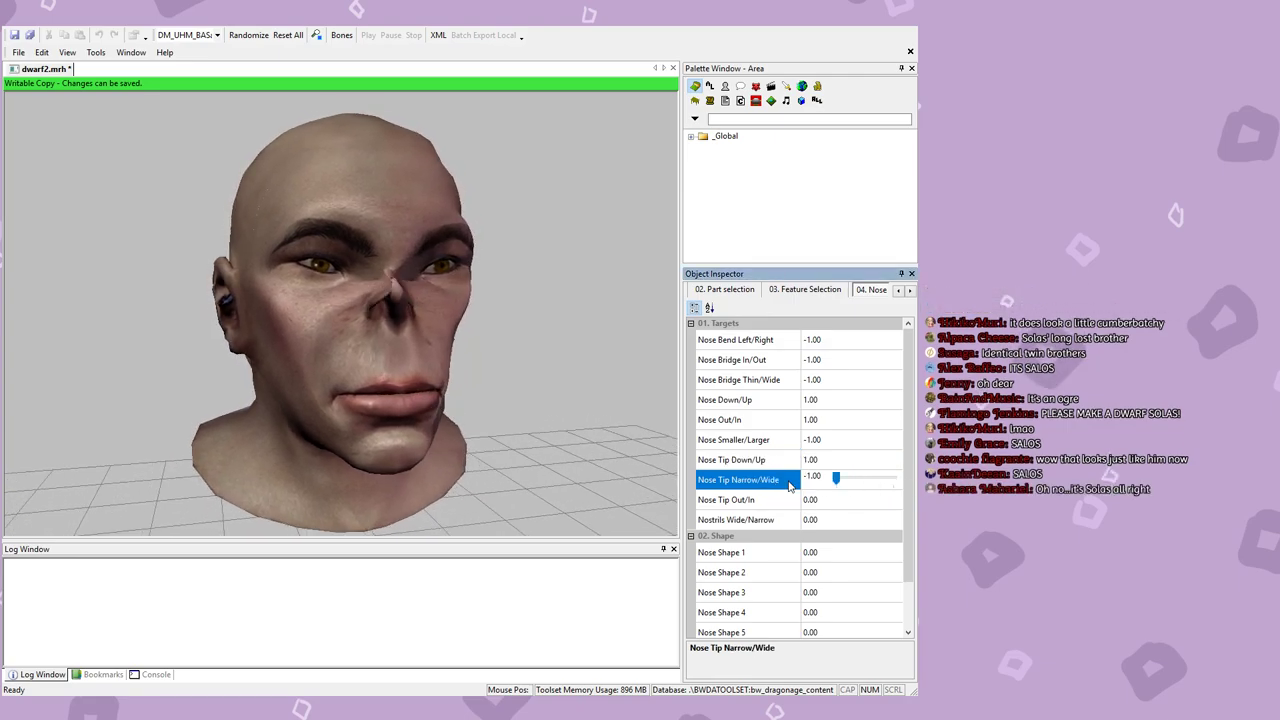
scroll(448, 413, up, 5)
scroll(419, 431, down, 3)
middle_drag(419, 431, 455, 401)
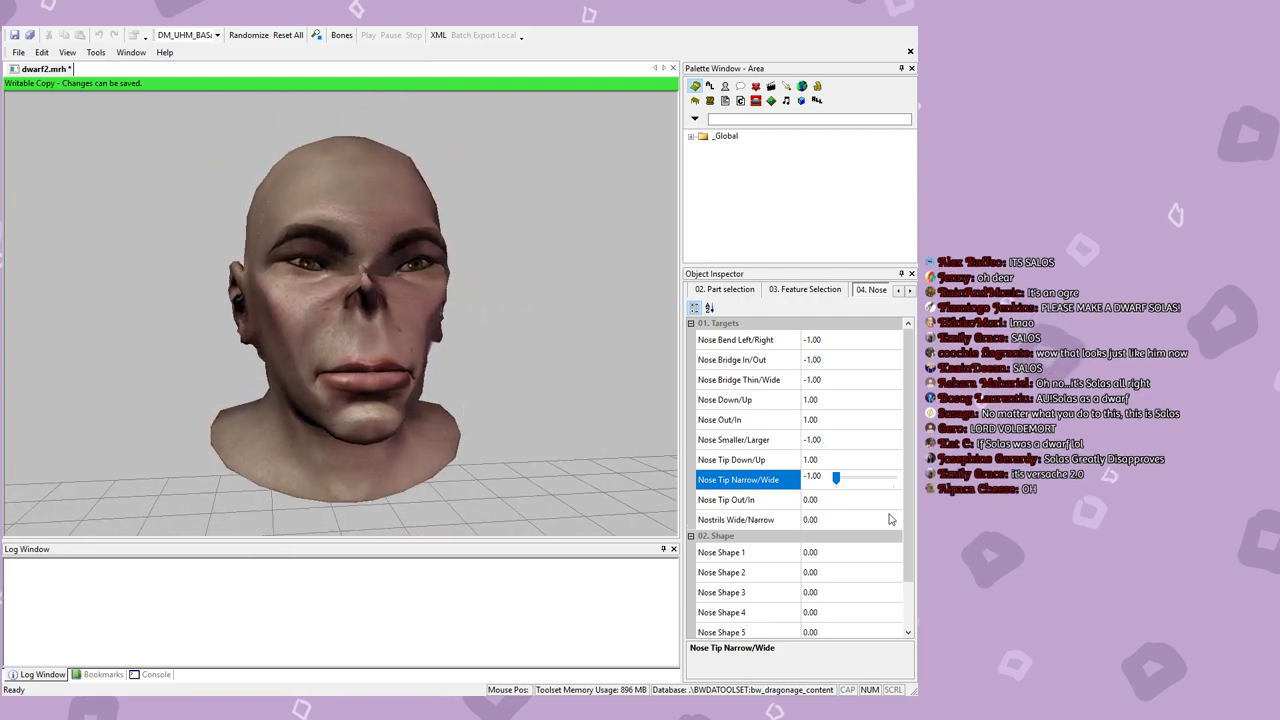
Step: Set Nose Tip Out/In and Nostrils Wide/Narrow to 1.00, checking the nose in profile and from the front
click(855, 507)
middle_drag(312, 360, 455, 364)
drag(892, 499, 857, 504)
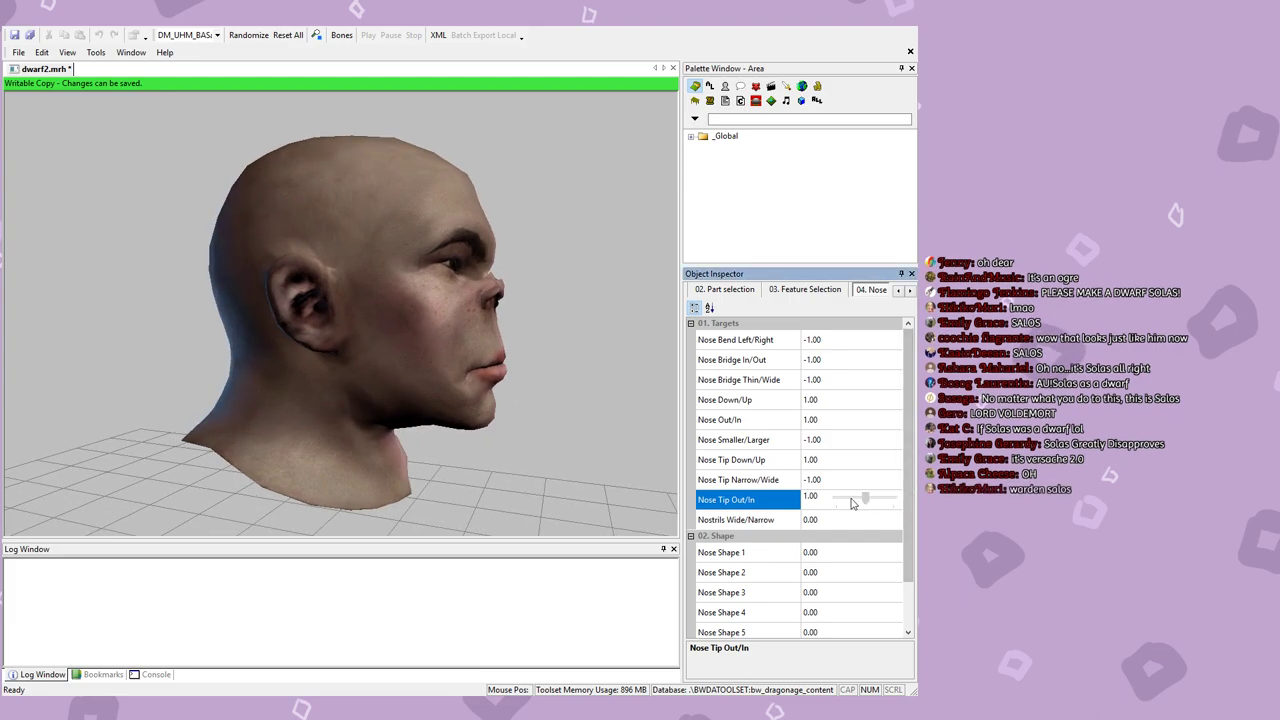
click(847, 521)
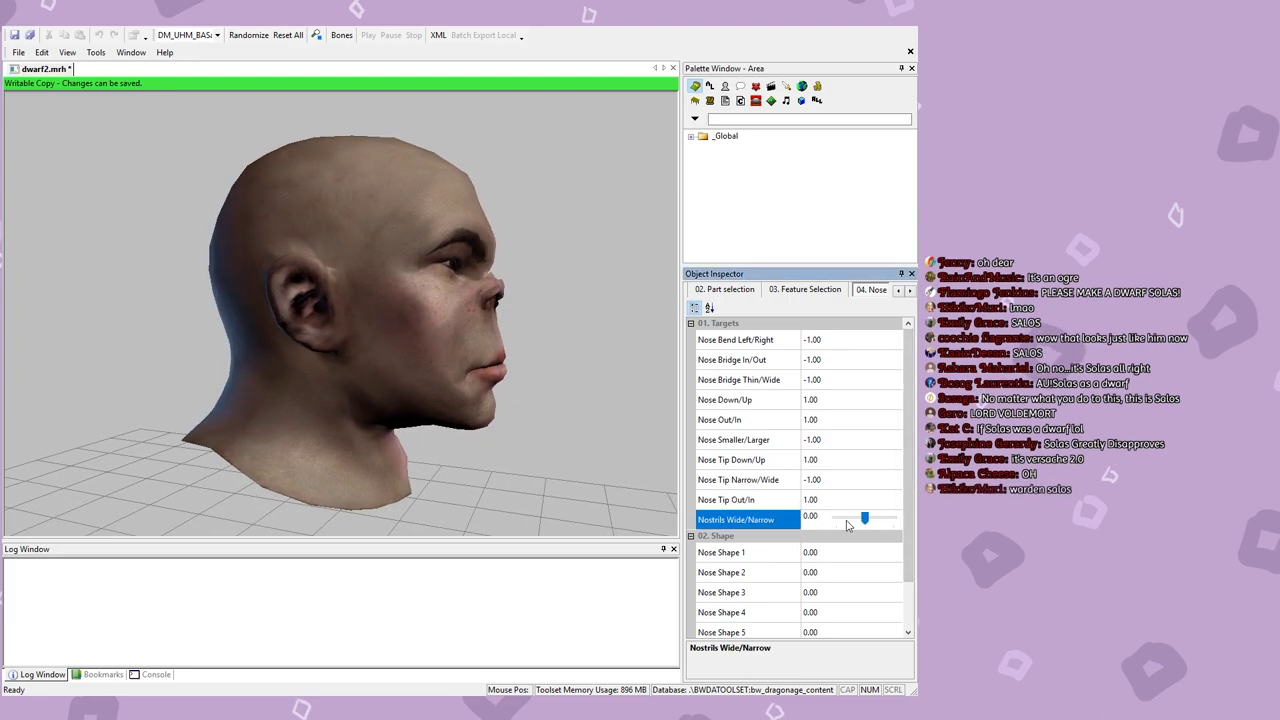
middle_drag(496, 419, 340, 428)
scroll(340, 428, down, 3)
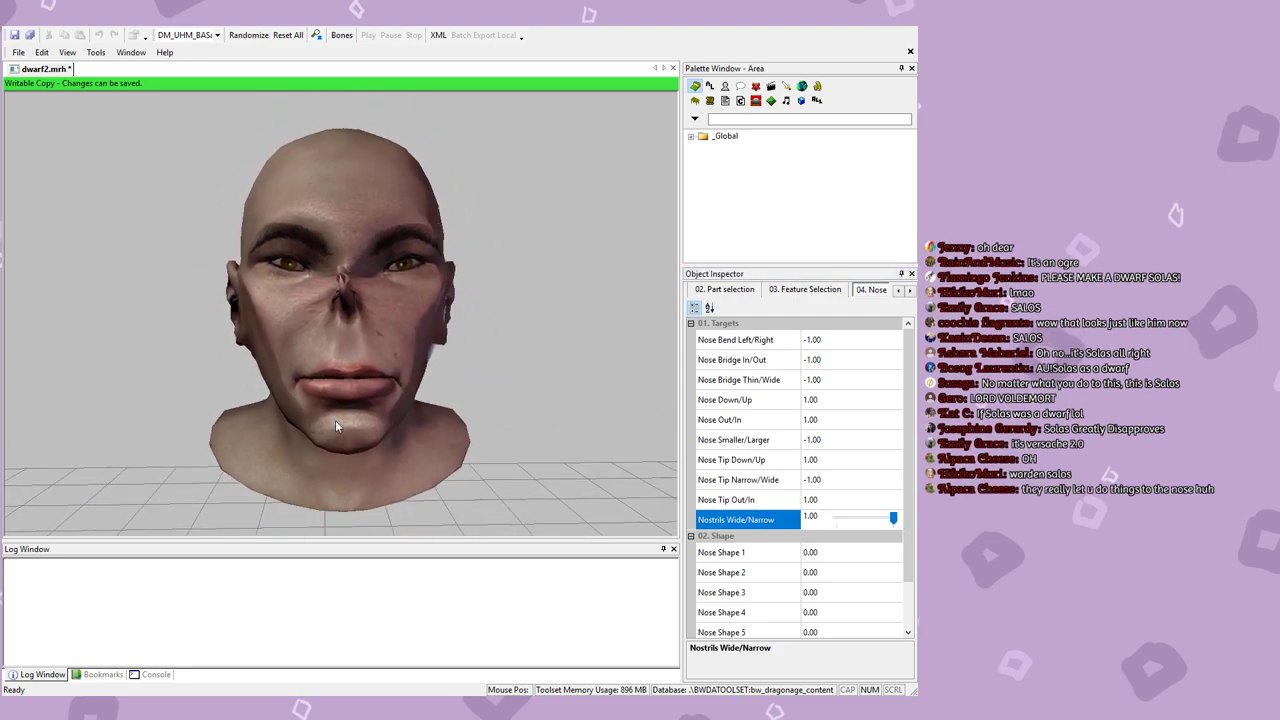
Step: Try Nose Shape 1 through Nose Shape 6 one after another on the head
scroll(870, 549, down, 1)
click(851, 503)
drag(835, 502, 902, 504)
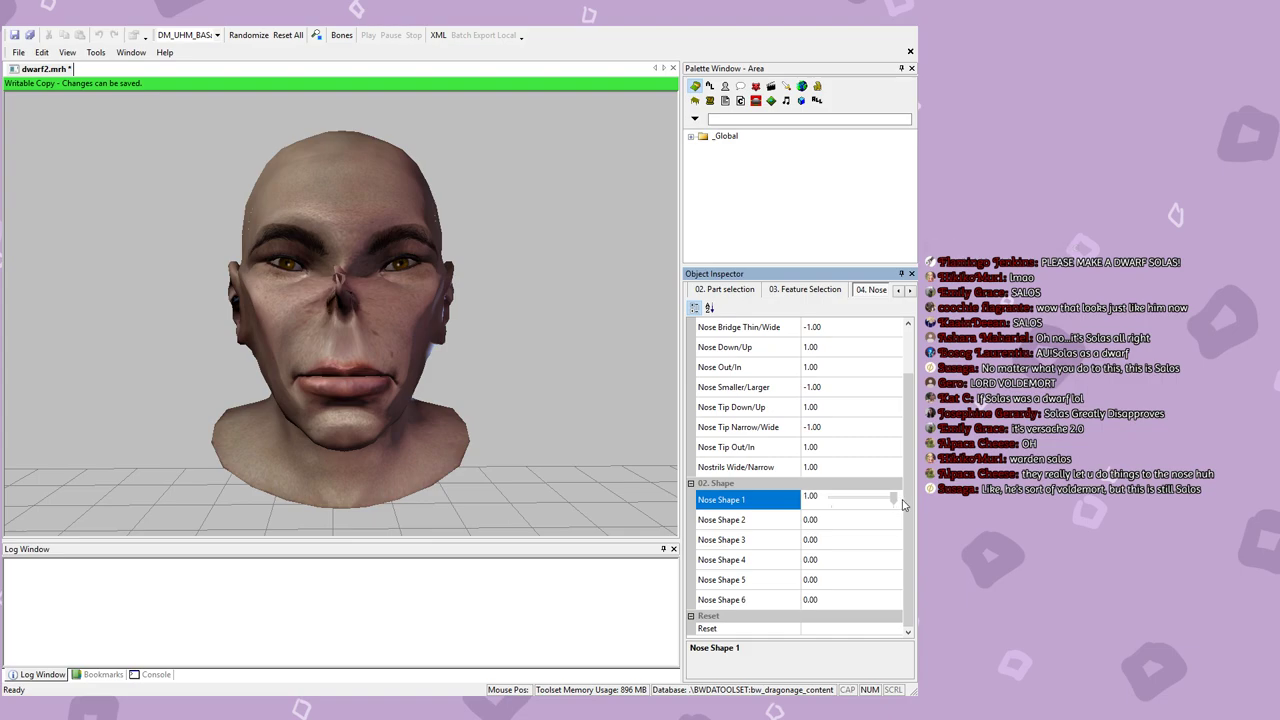
click(835, 519)
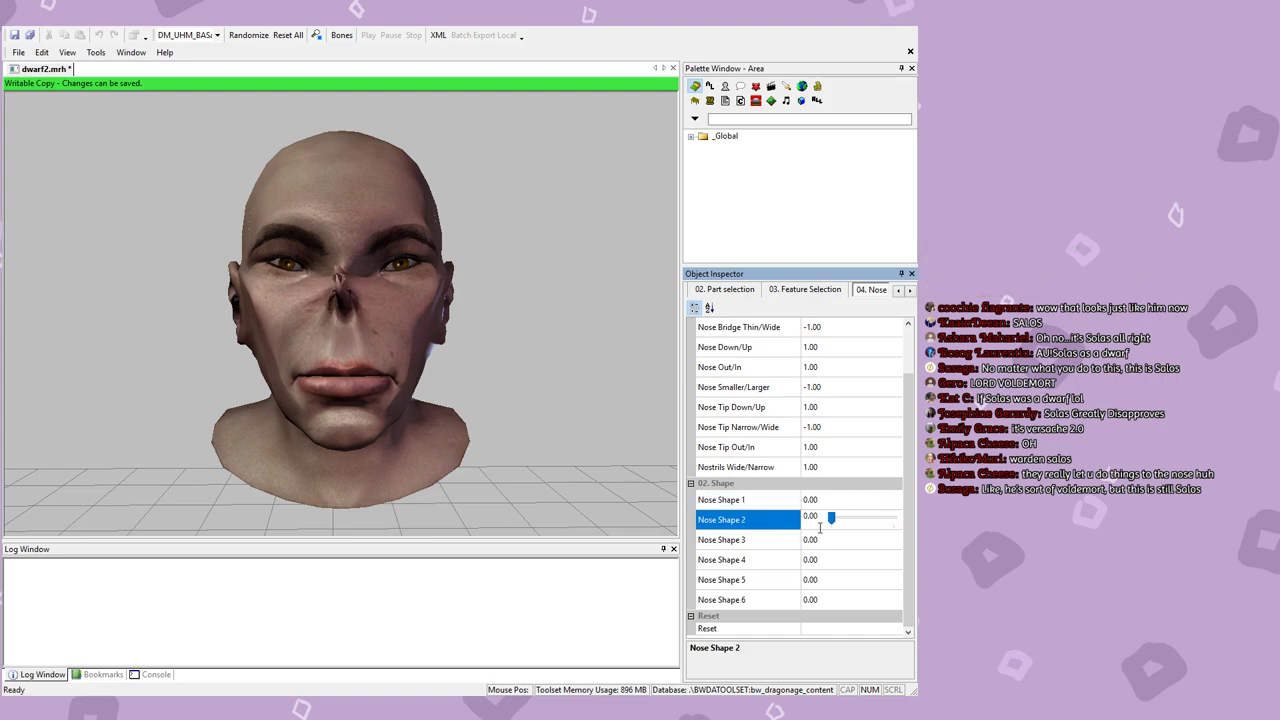
click(863, 540)
mouse_move(893, 539)
mouse_down()
mouse_move(835, 540)
mouse_move(903, 567)
mouse_move(831, 560)
mouse_move(906, 584)
mouse_move(830, 578)
mouse_move(913, 603)
mouse_move(830, 598)
mouse_move(855, 560)
mouse_move(894, 560)
mouse_up()
click(847, 565)
click(838, 581)
click(828, 600)
Step: Set Nose Shape 4 to 1.00, check the nose up close, and save the head morph
click(831, 562)
middle_drag(455, 480, 488, 478)
scroll(440, 372, up, 5)
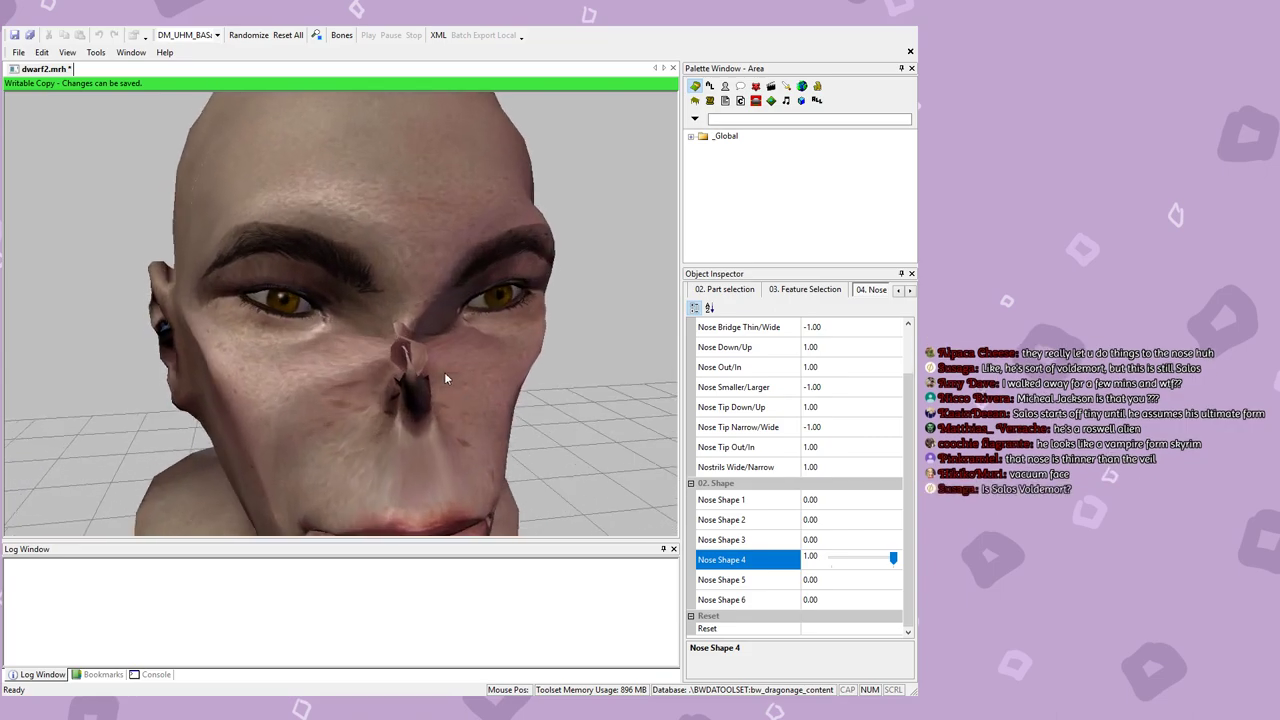
scroll(435, 374, down, 2)
middle_drag(454, 417, 476, 400)
click(826, 516)
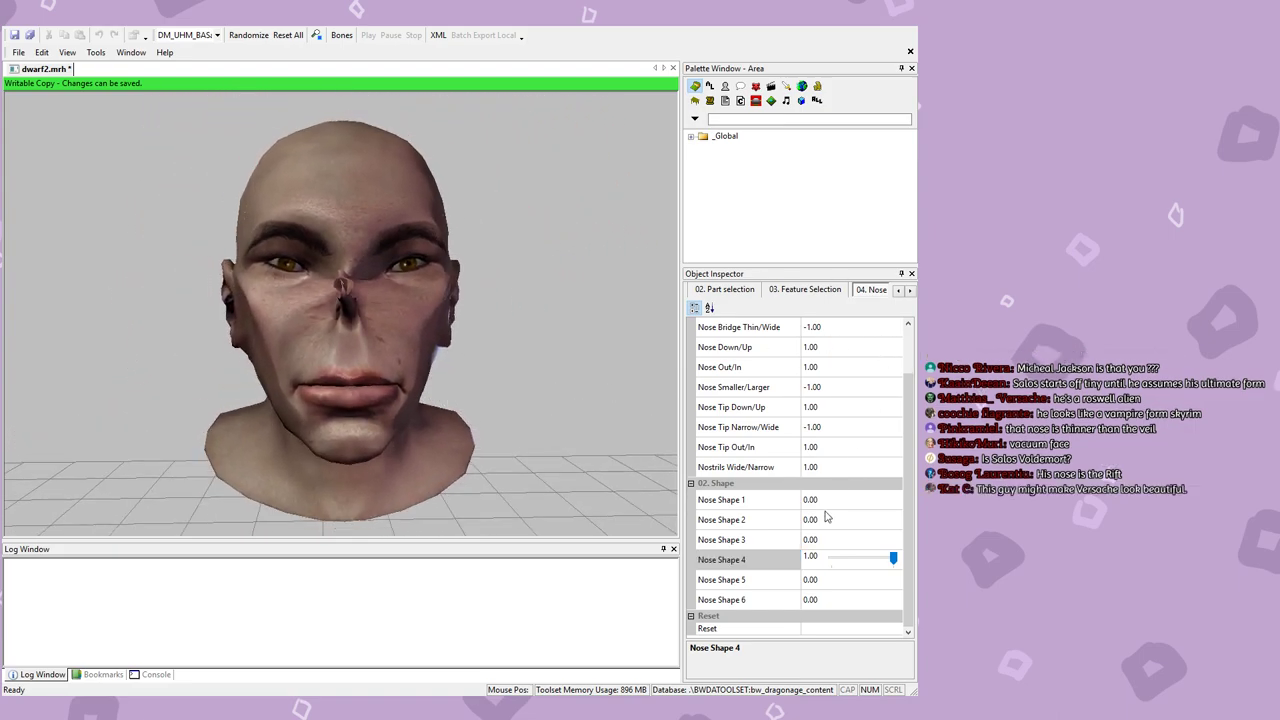
Step: Set Mouth Back/Forward and Mouth Corner Down/Up to -1.00, checking the mouth from the side and front
click(909, 290)
click(910, 291)
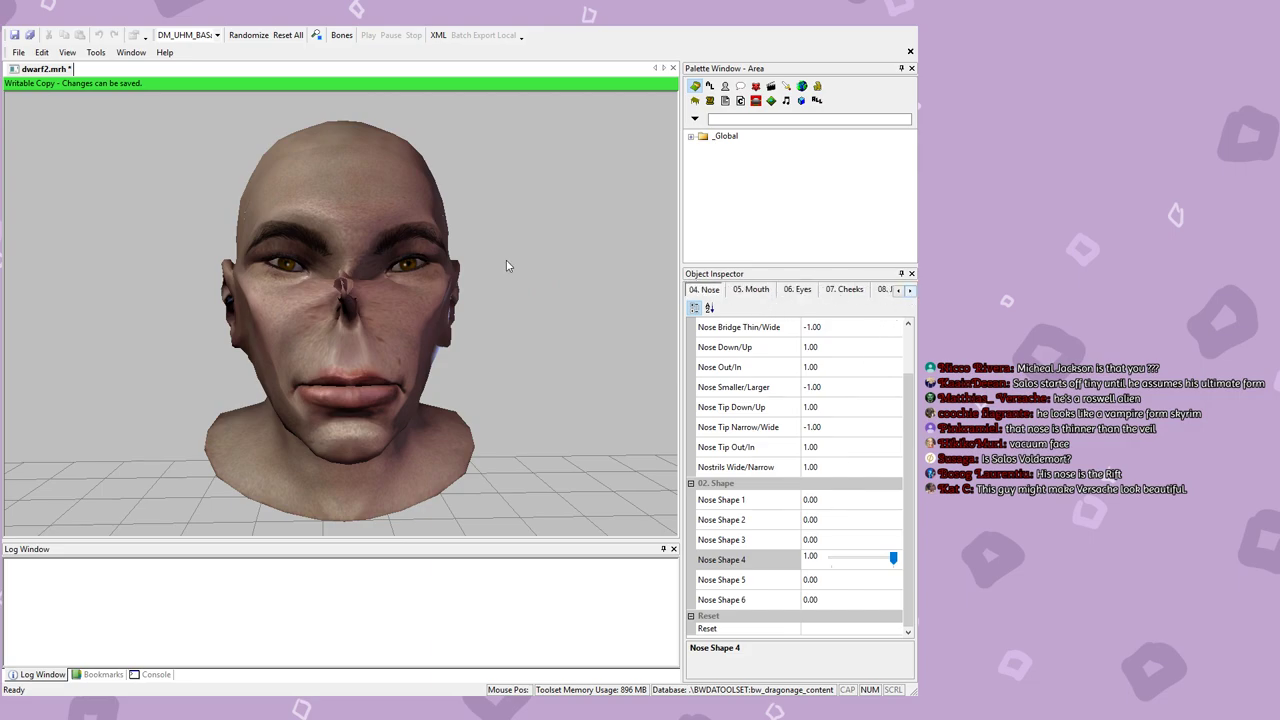
click(756, 290)
click(848, 345)
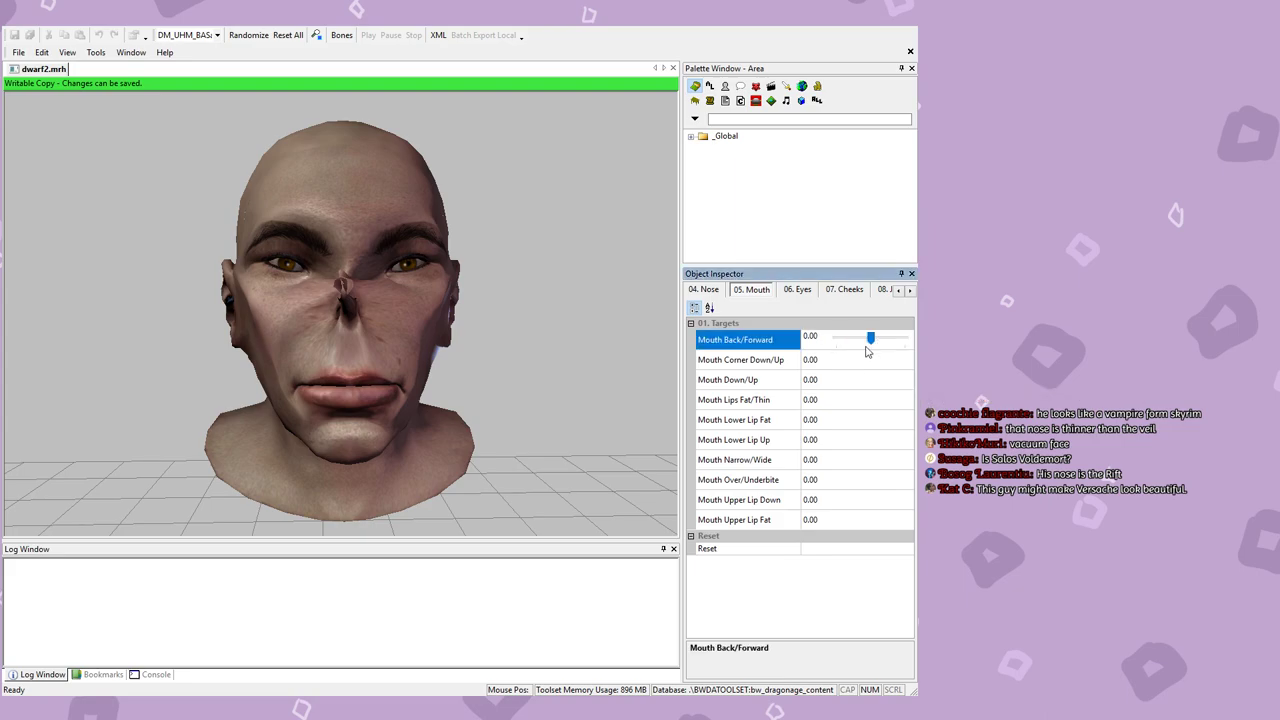
drag(870, 342, 775, 341)
click(821, 362)
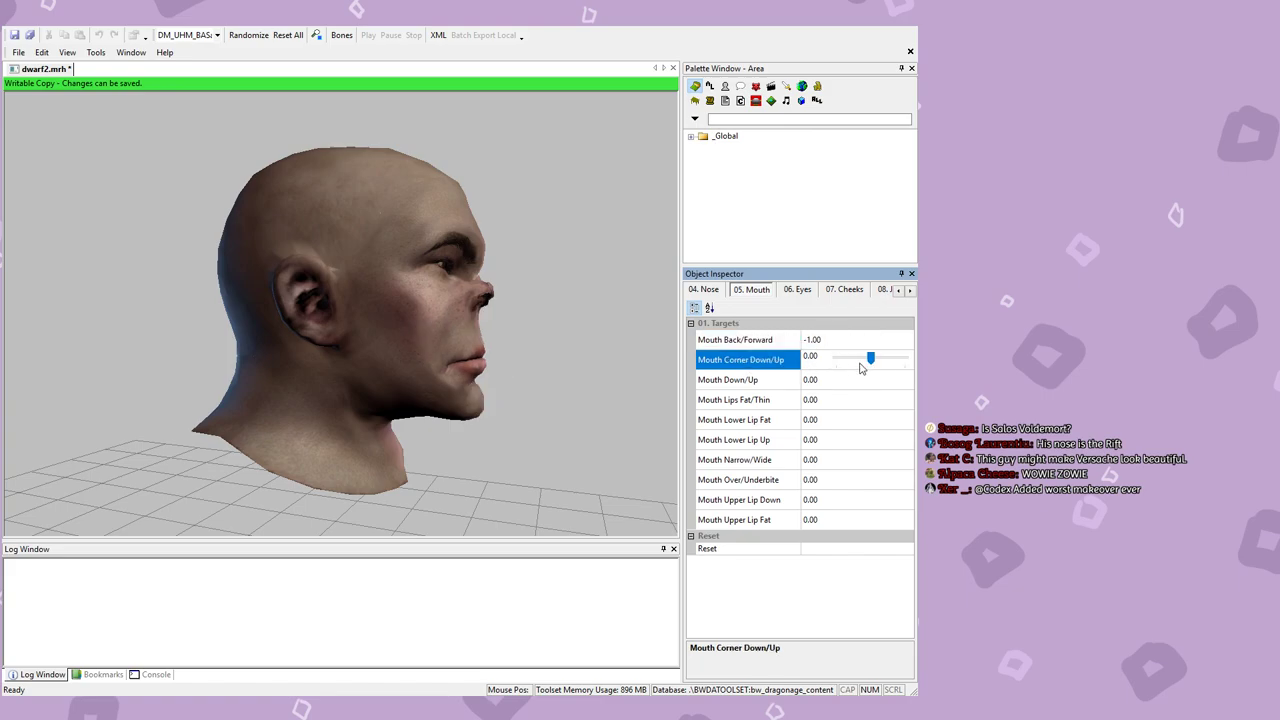
drag(869, 364, 815, 368)
middle_drag(530, 385, 330, 382)
Step: Set Mouth Down/Up, Mouth Lips Fat/Thin and Mouth Lower Lip Up to 1.00, with Mouth Lower Lip Fat at 0.00
click(752, 382)
drag(884, 383, 910, 400)
click(858, 402)
click(848, 421)
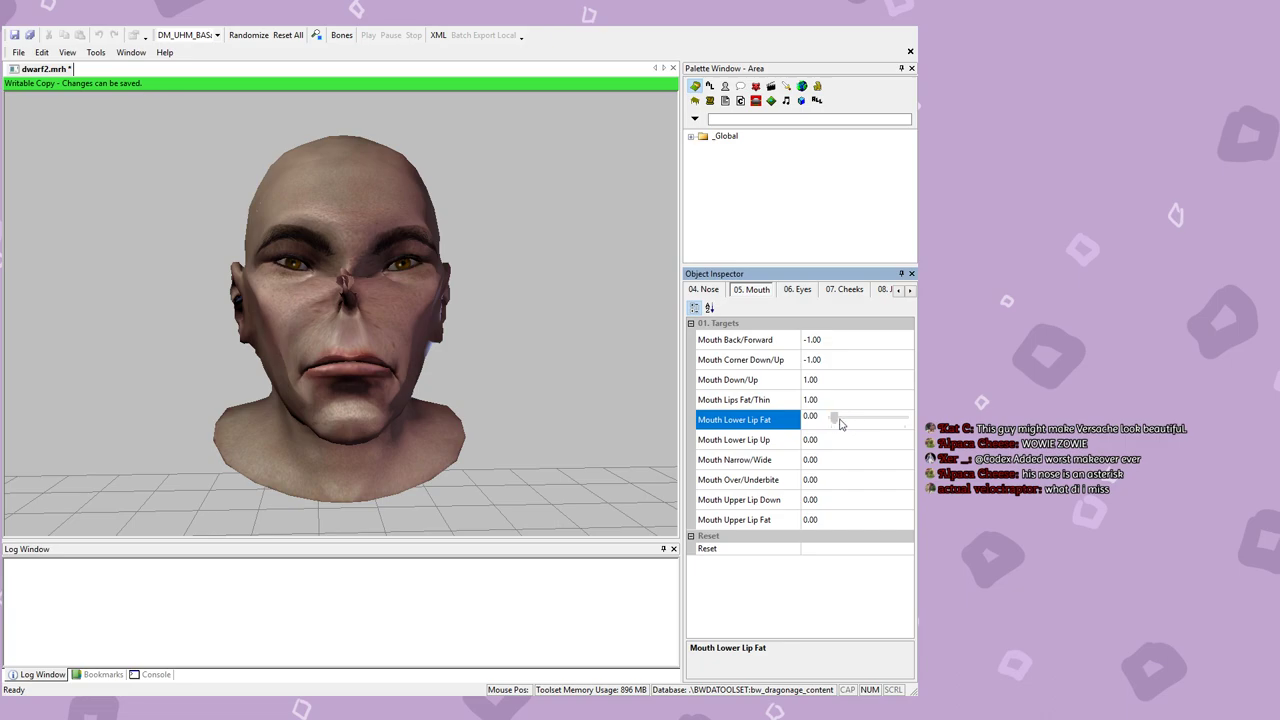
click(855, 438)
drag(832, 438, 904, 438)
Step: Set Mouth Narrow/Wide and Mouth Over/Underbite to -1.00, viewing the head in profile for the bite
click(855, 462)
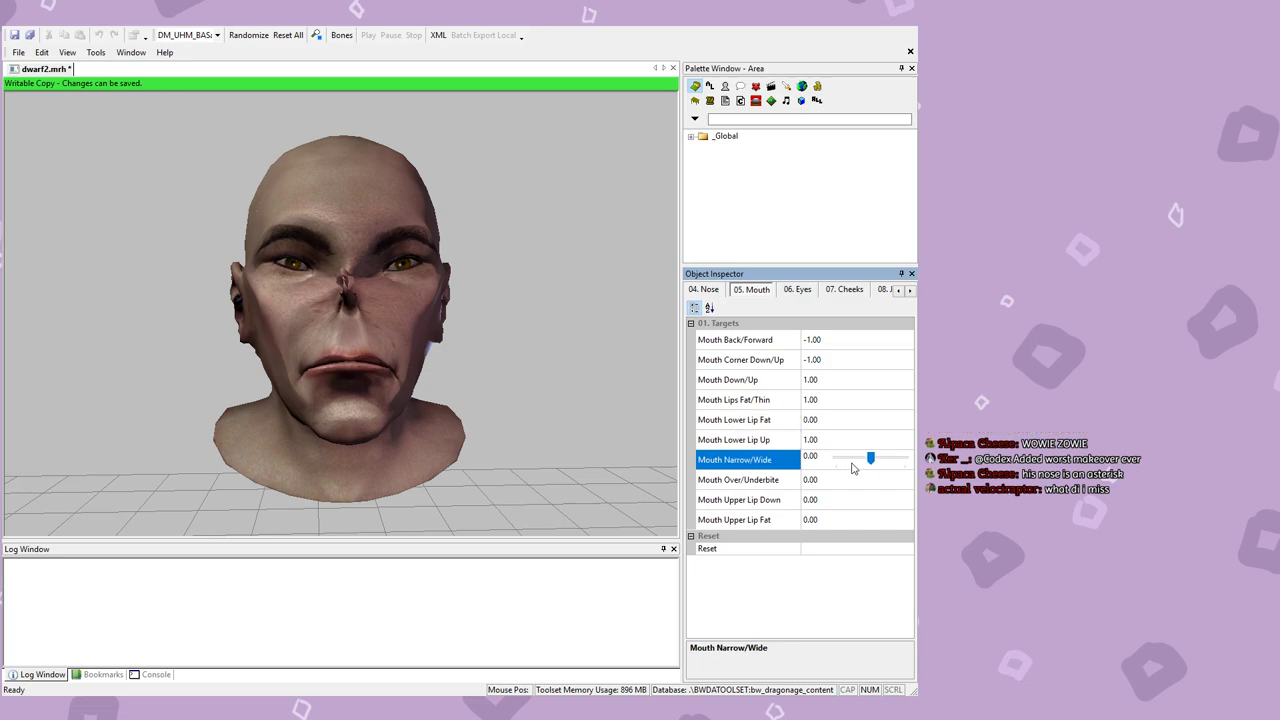
drag(878, 460, 788, 463)
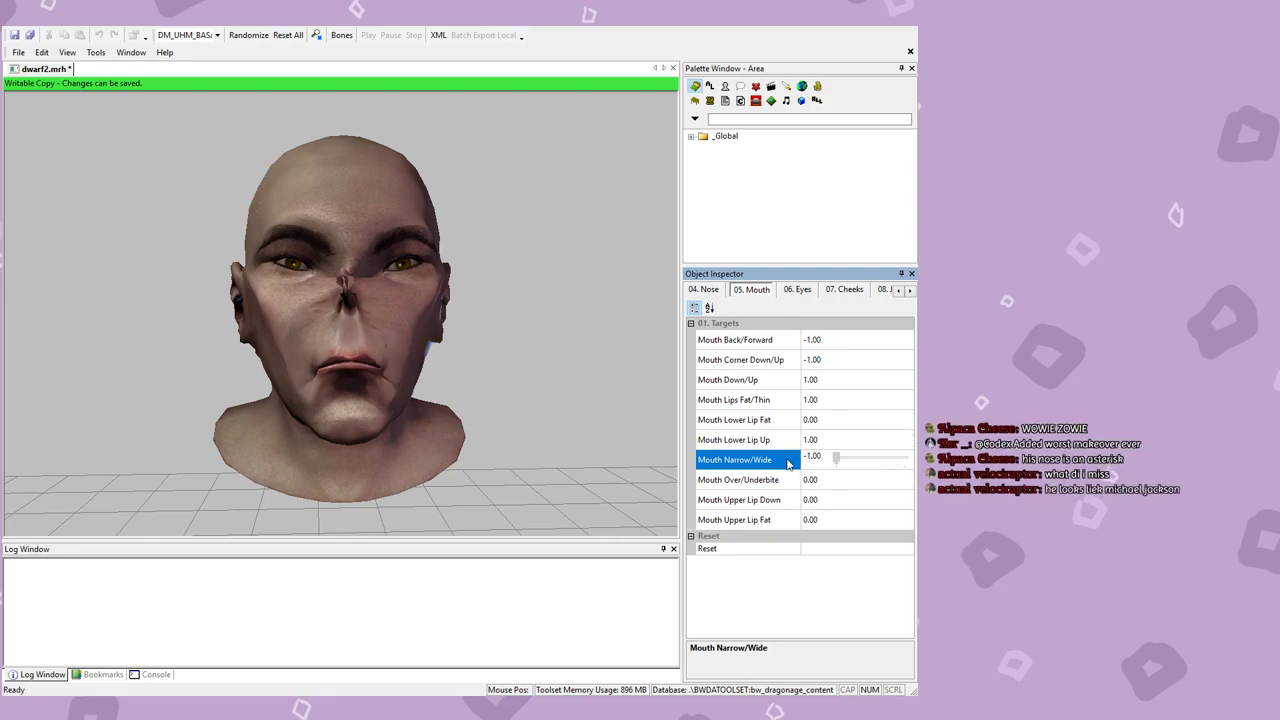
click(853, 484)
drag(247, 381, 456, 381)
drag(868, 480, 796, 488)
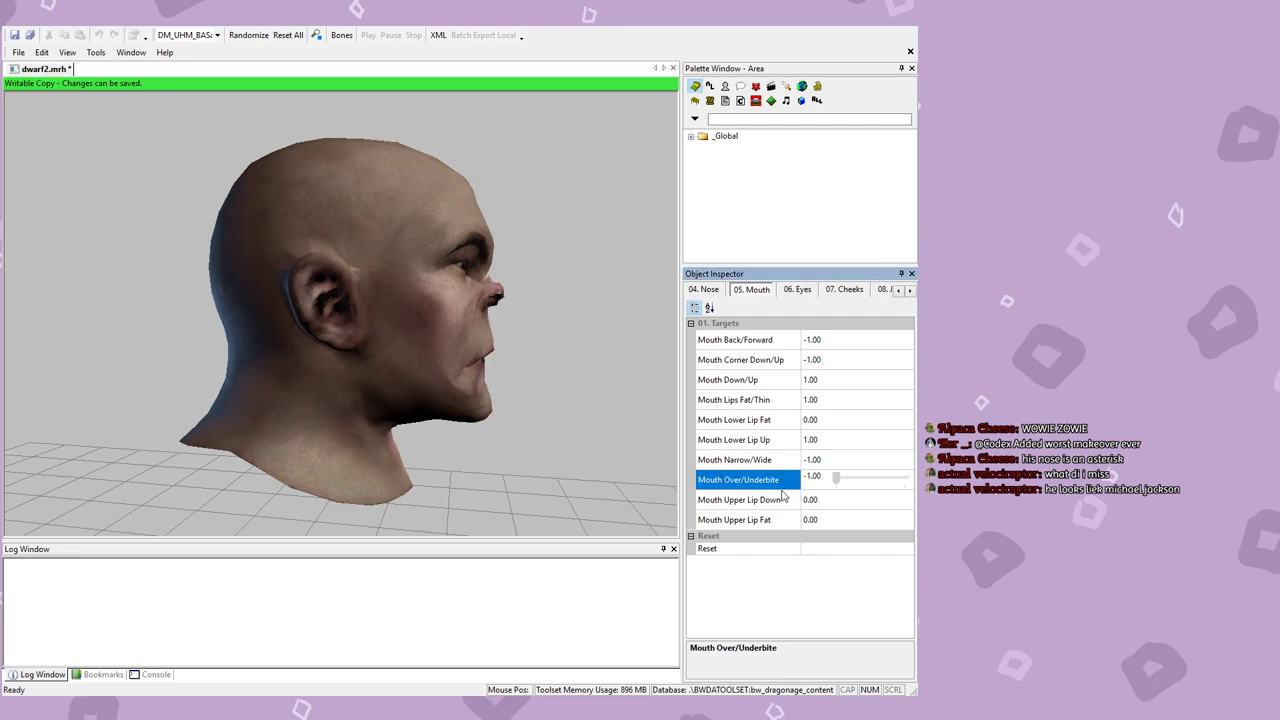
Step: Set Mouth Upper Lip Down to 1.00, try Mouth Upper Lip Fat at 1.00 before setting it to 0.00, and save the morph
click(850, 505)
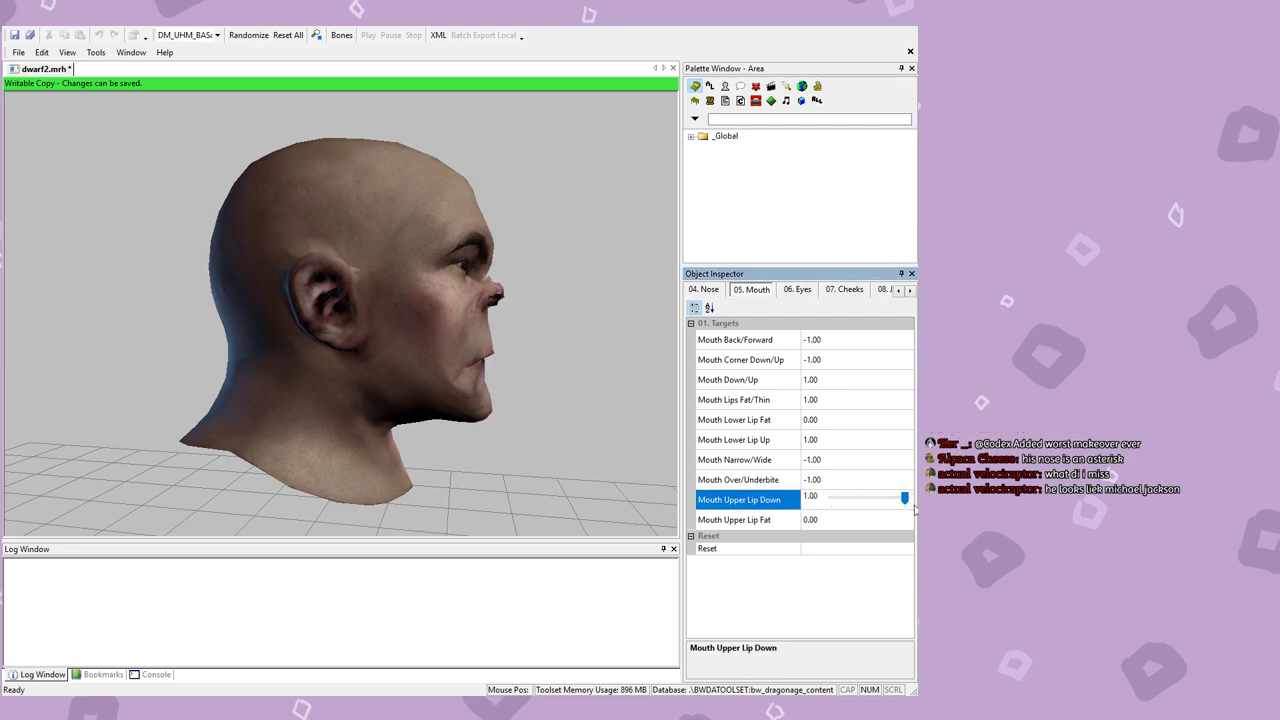
click(848, 524)
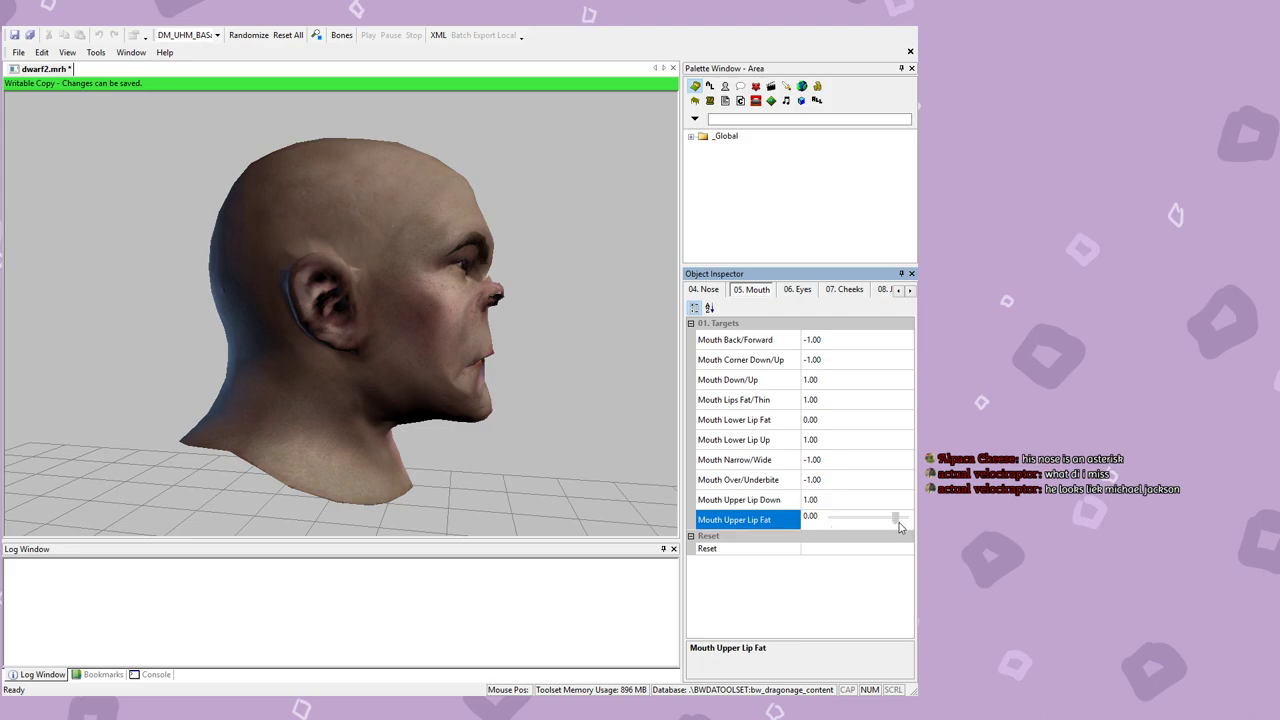
middle_drag(644, 457, 288, 411)
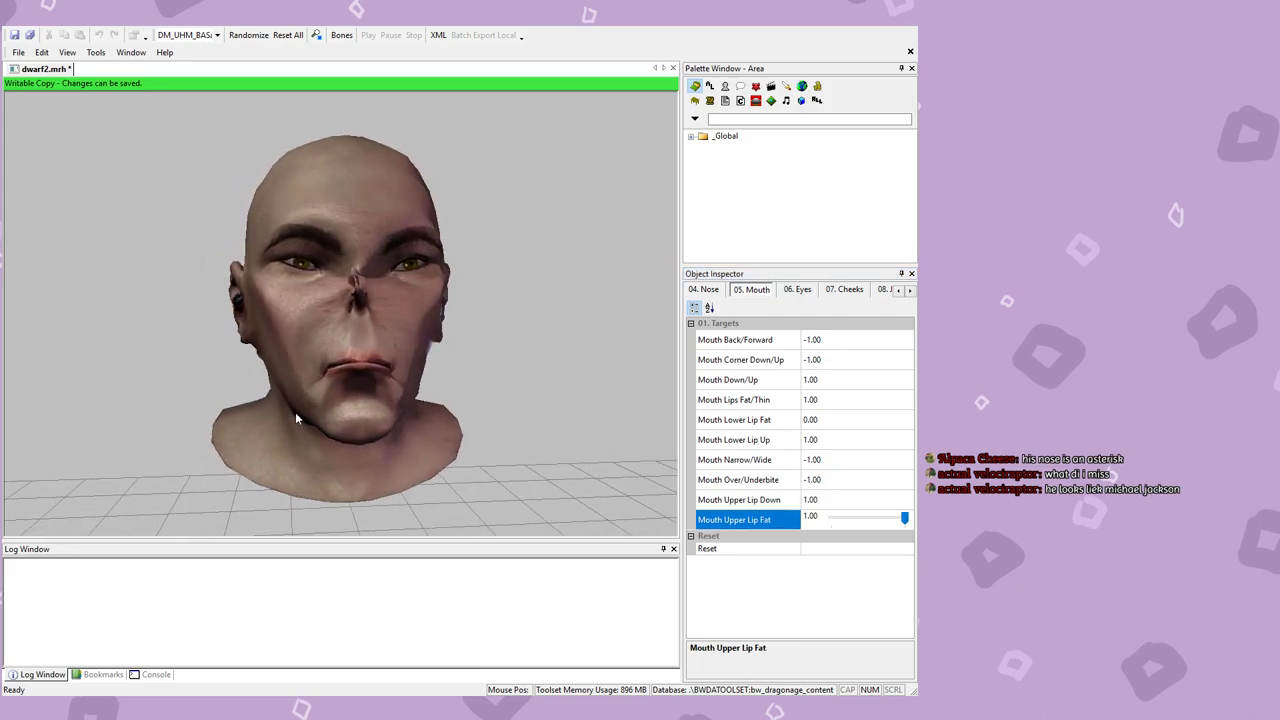
drag(913, 512, 905, 524)
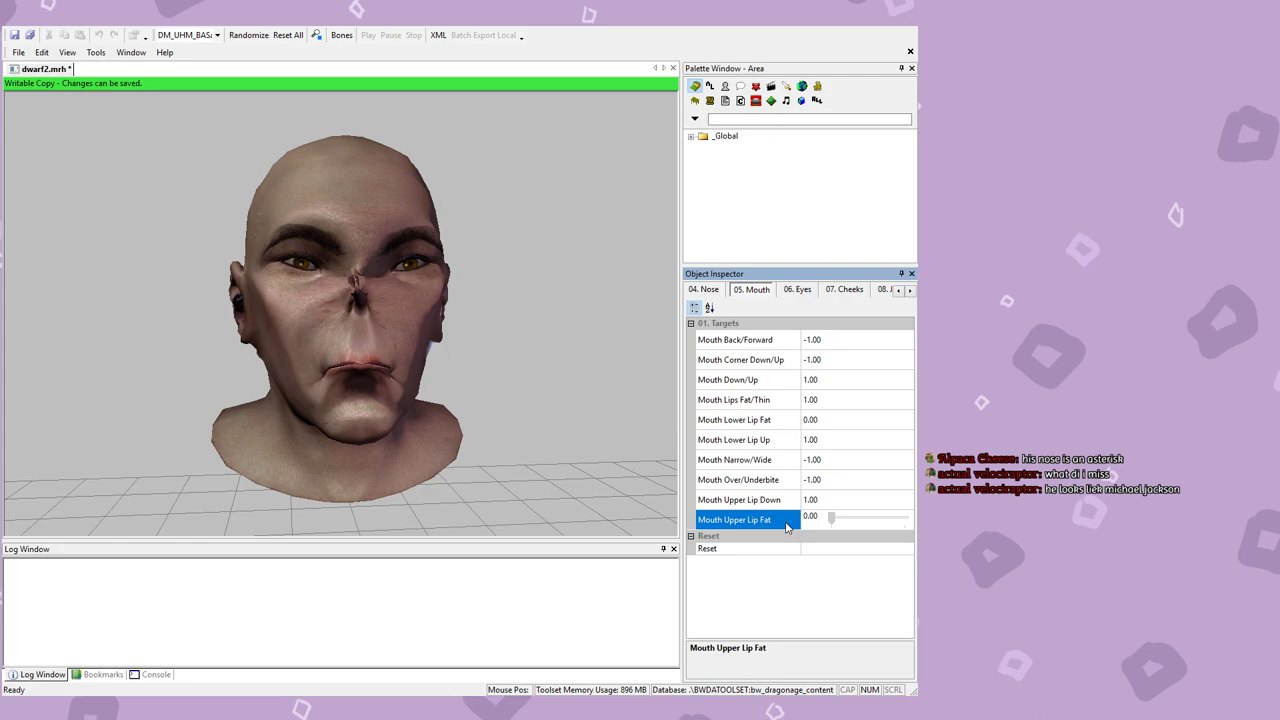
mouse_move(394, 372)
middle_down()
mouse_move(462, 368)
mouse_move(191, 353)
mouse_move(500, 359)
mouse_move(389, 354)
middle_up()
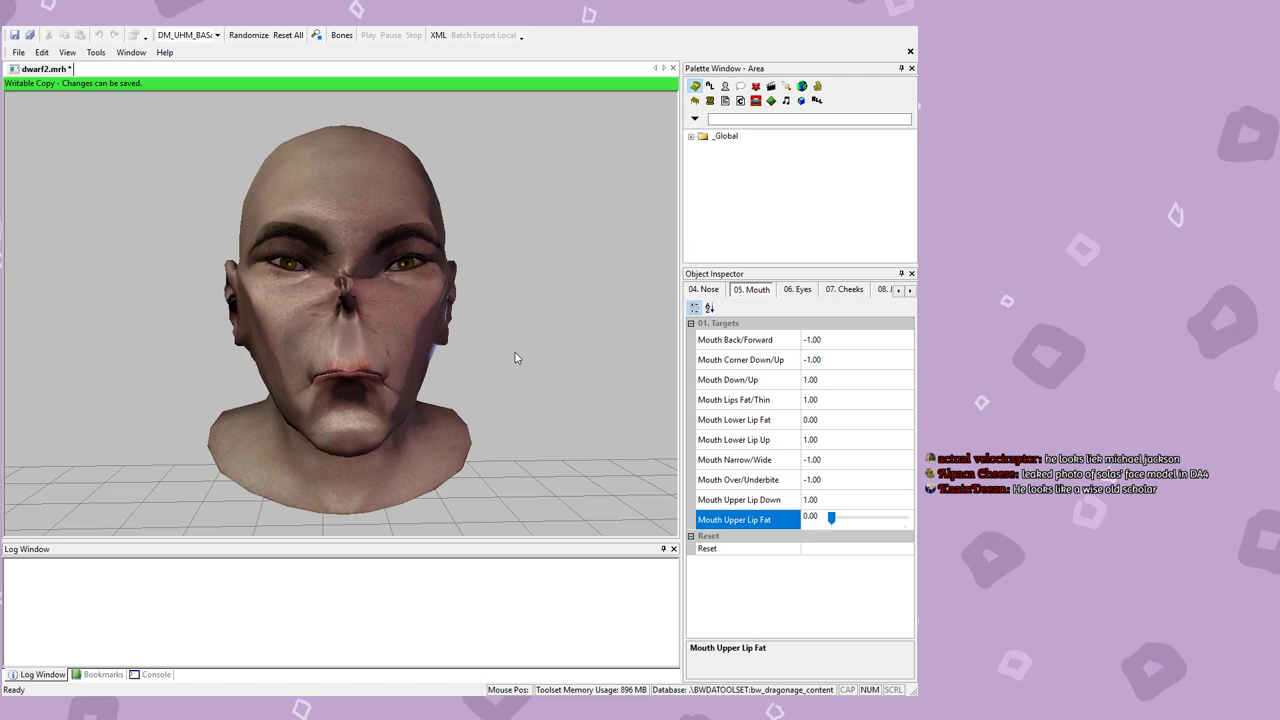
key(ctrl+s)
Step: Set Eye Brow Back/Forward and Eye Brow Down/Up to -1.00 with Eye Bags at 0.00, checking the brow in profile
click(796, 292)
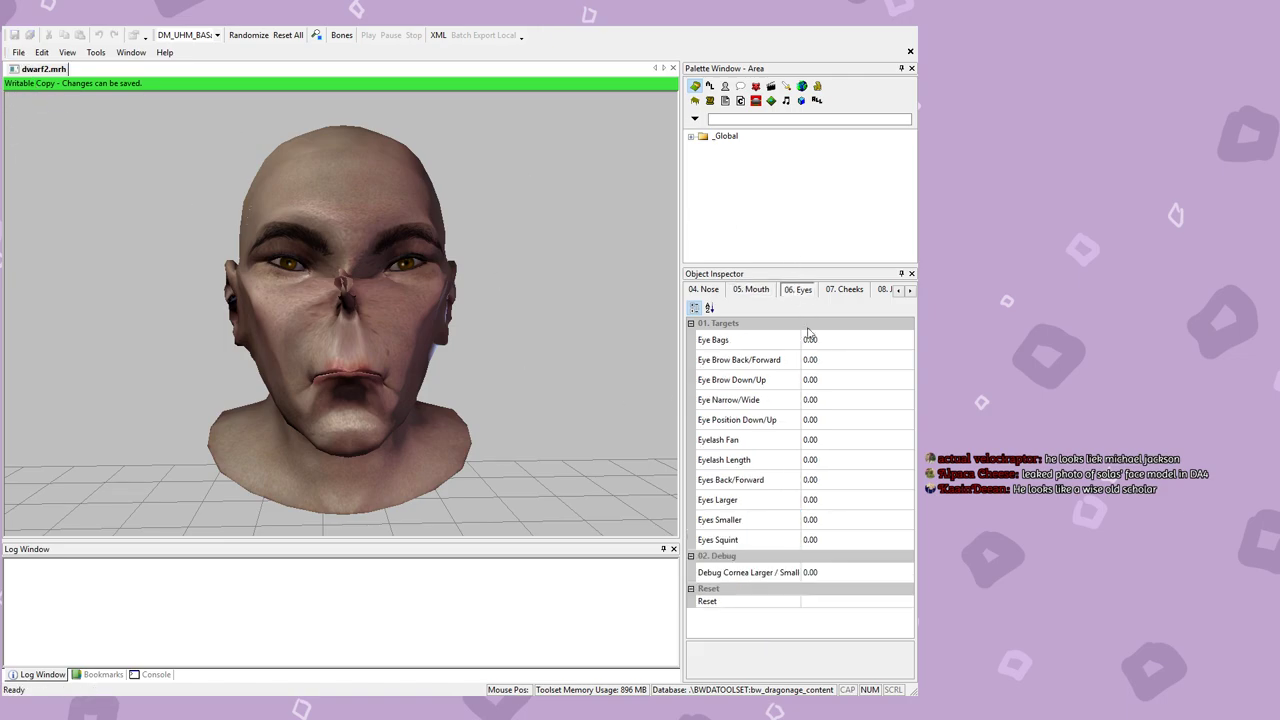
click(863, 344)
drag(835, 342, 737, 333)
click(853, 368)
drag(866, 357, 837, 381)
middle_drag(307, 328, 433, 324)
click(878, 381)
drag(873, 381, 765, 380)
middle_drag(619, 367, 296, 339)
Step: Set Eye Narrow/Wide and Eye Position Down/Up to -1.00
click(866, 405)
drag(873, 405, 793, 411)
click(863, 428)
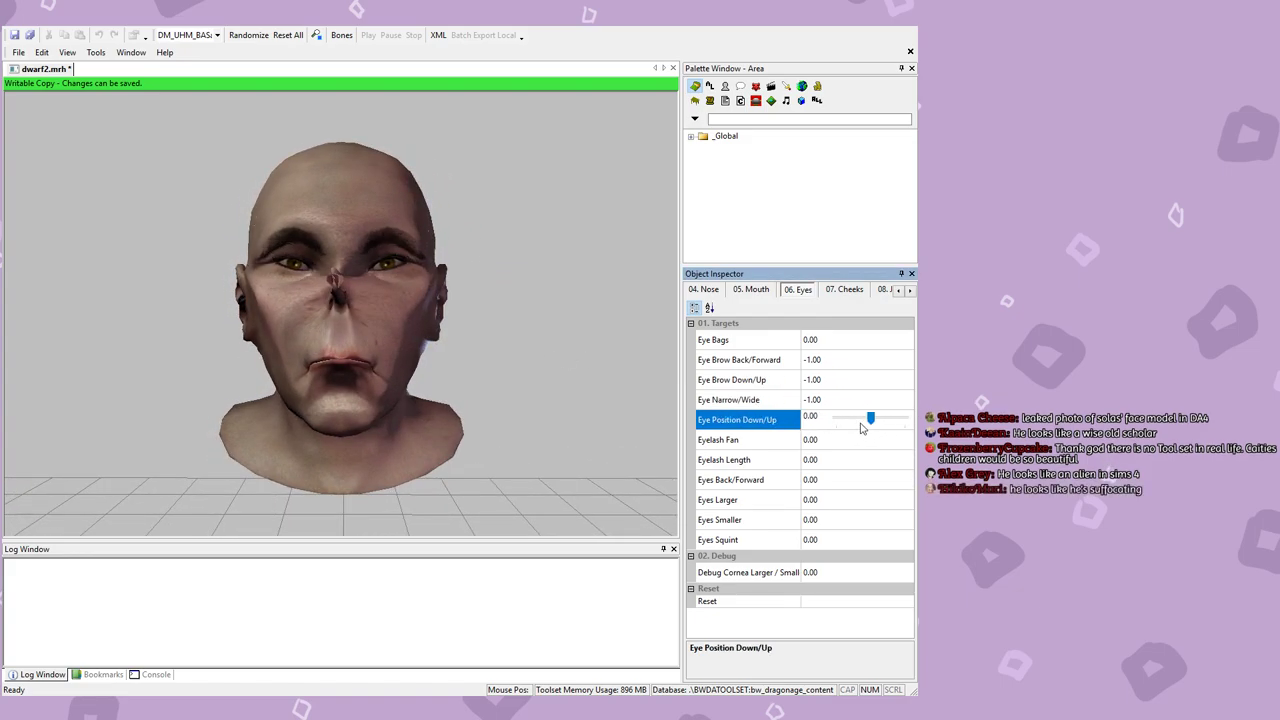
drag(873, 420, 903, 419)
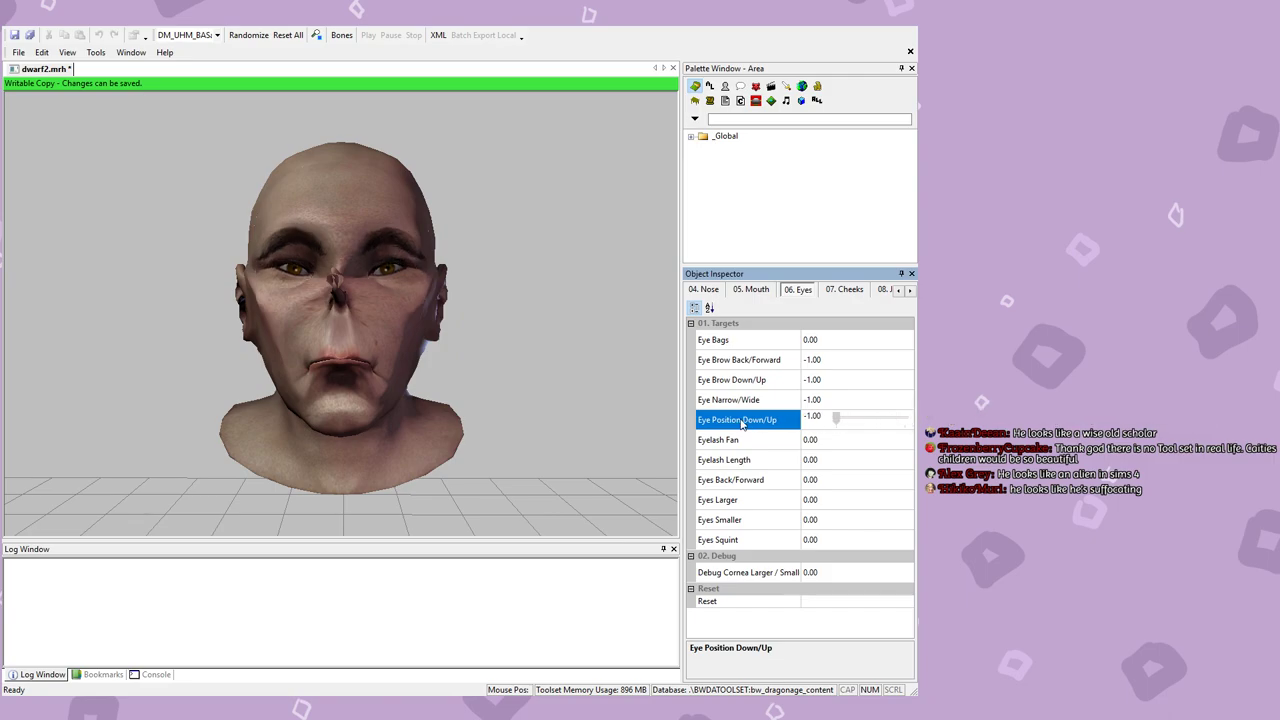
Step: Try Eyelash Fan and Eyelash Length, and set Eyes Back/Forward to -1.00 while viewing the head from the side
click(866, 444)
click(866, 464)
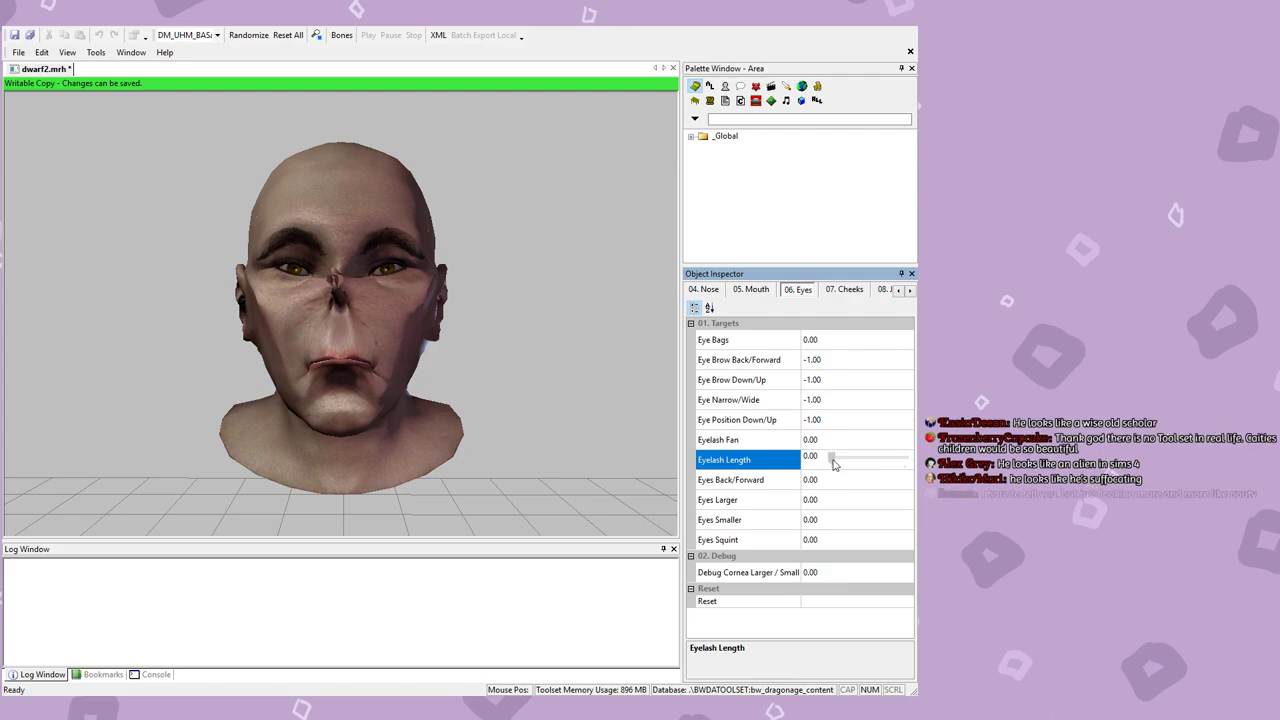
click(866, 484)
drag(363, 448, 566, 452)
drag(875, 488, 797, 485)
drag(450, 395, 310, 401)
scroll(310, 401, down, 3)
Step: Set Eyes Smaller to 1.00 with Eyes Larger at 0.00, and check the eyes from the front
click(843, 505)
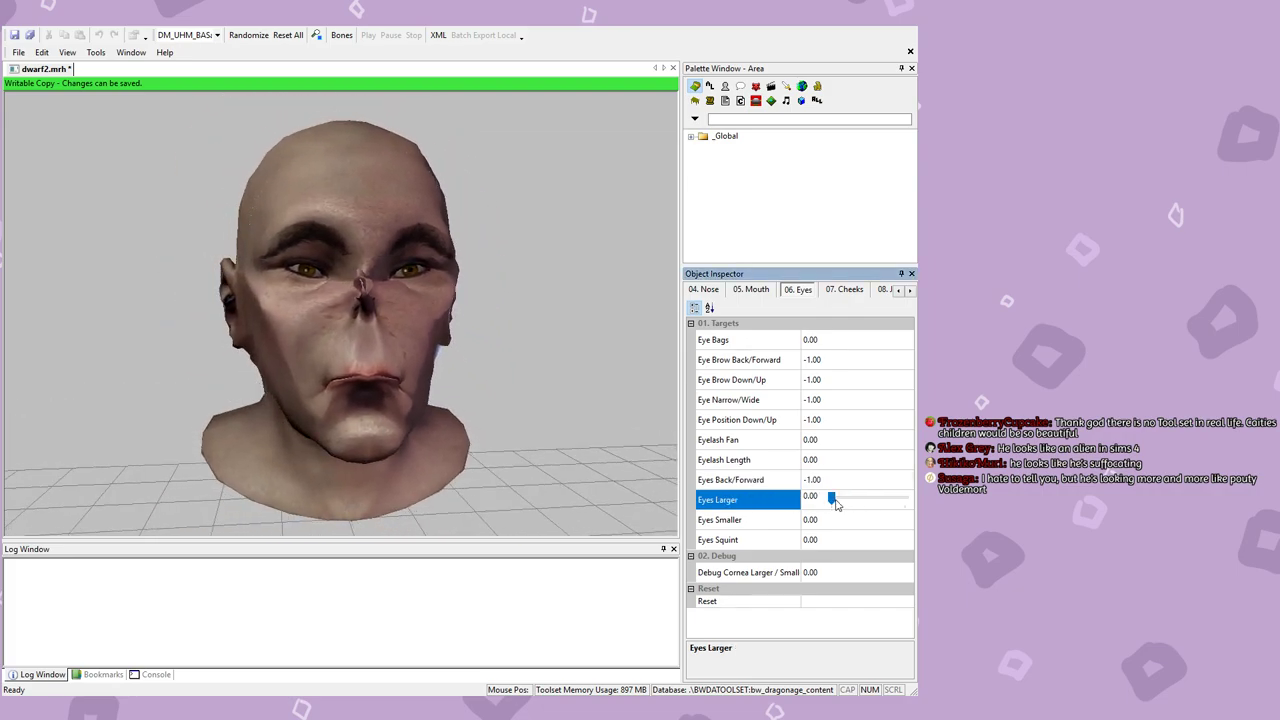
click(852, 528)
drag(832, 522, 904, 518)
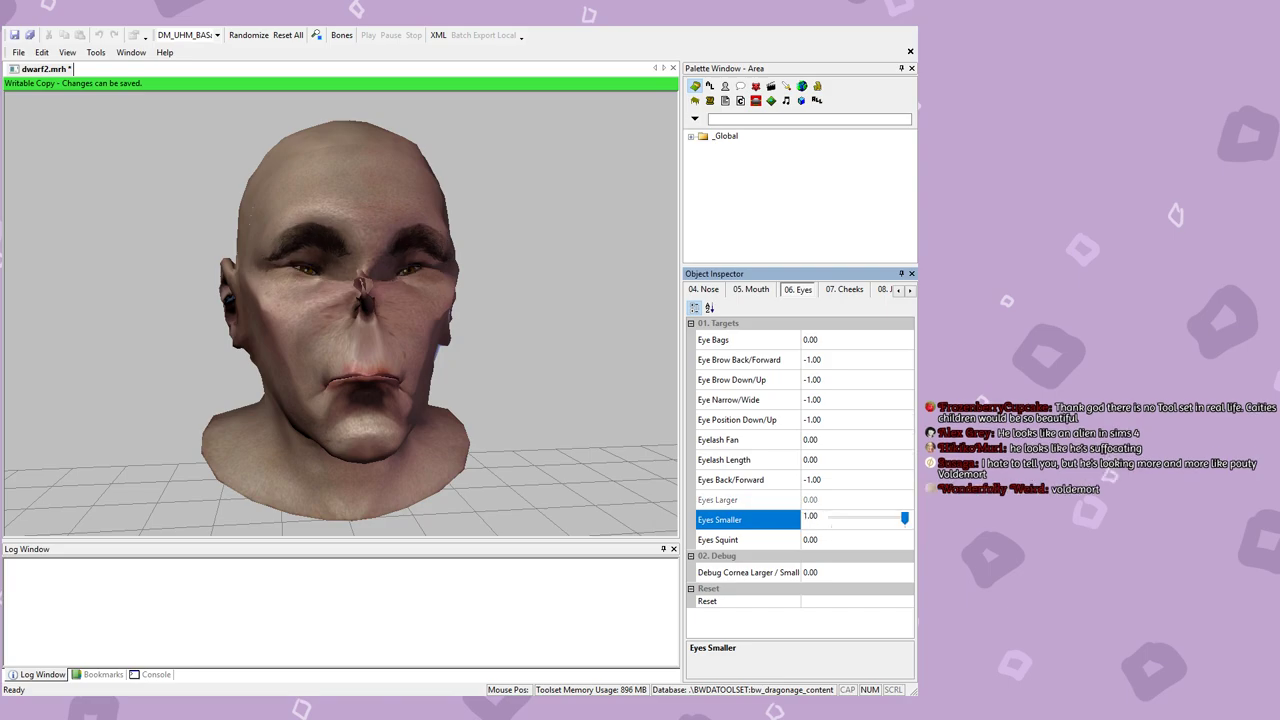
mouse_move(456, 404)
mouse_down()
mouse_move(398, 398)
mouse_move(477, 402)
mouse_up()
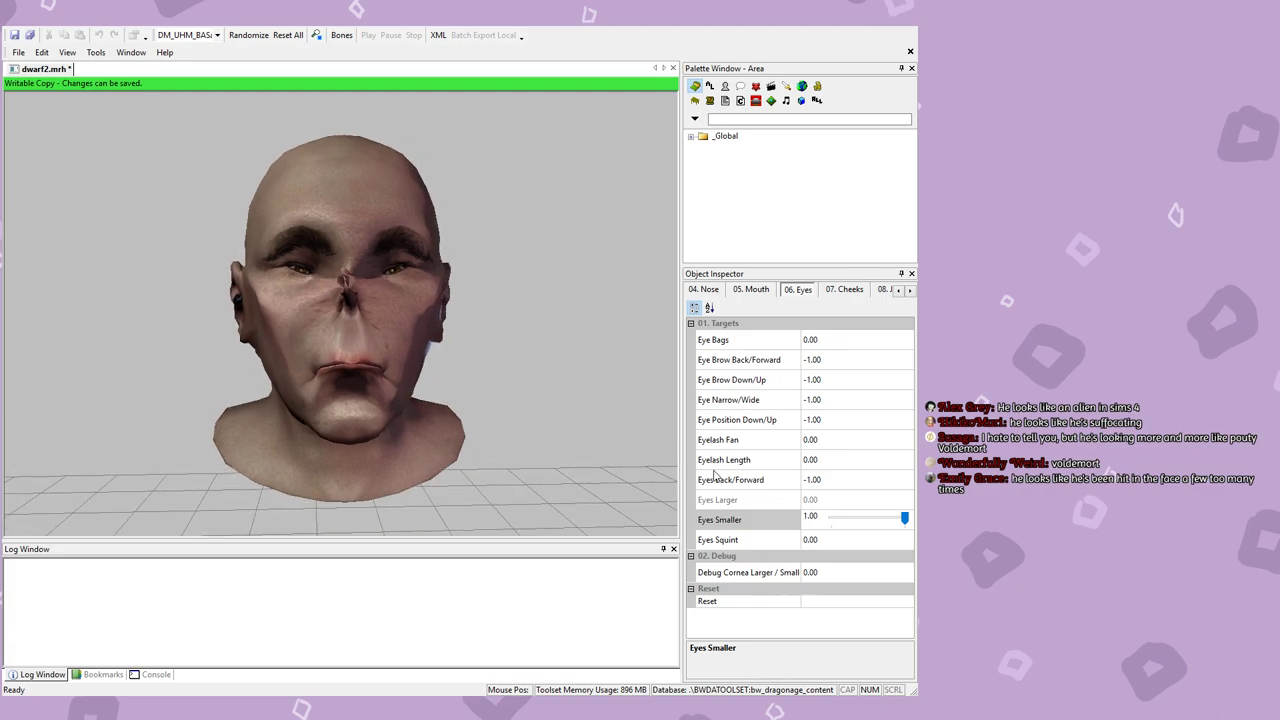
Step: Set Eyes Squint and Debug Cornea Larger / Smaller to 1.00, inspect the eyes up close, and save the morph
click(839, 545)
drag(834, 538, 905, 538)
click(838, 571)
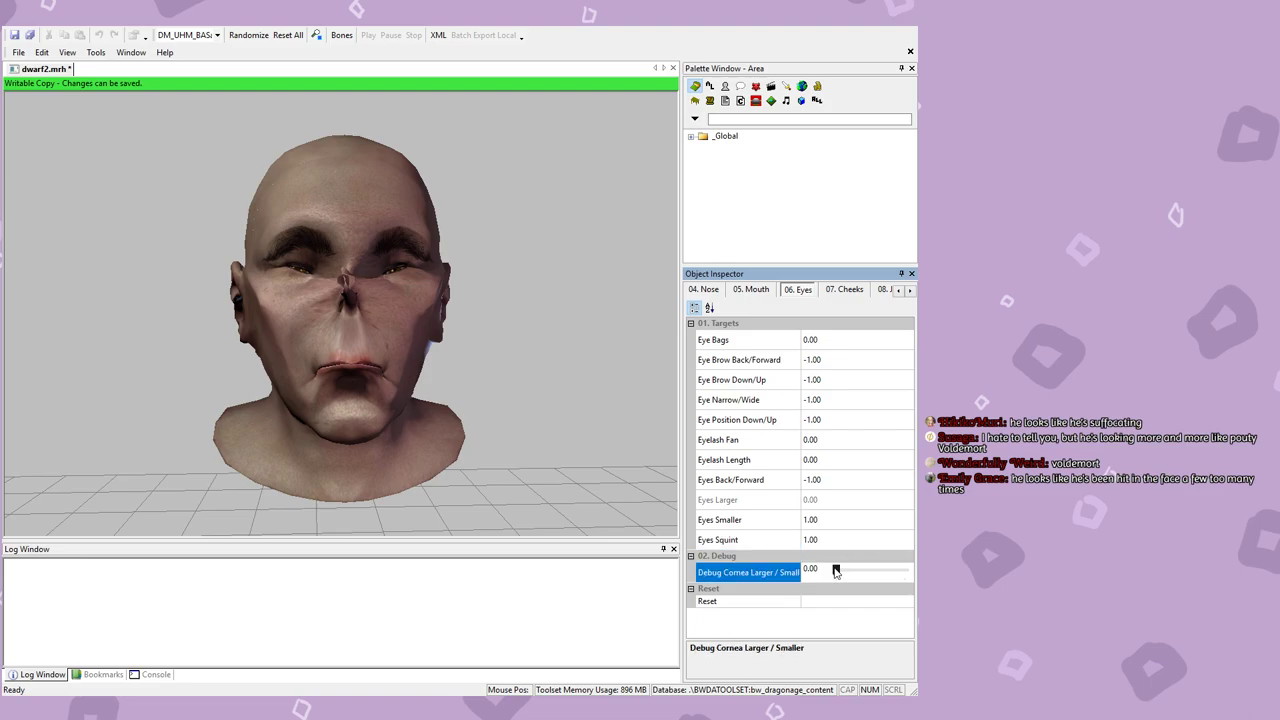
drag(872, 571, 905, 570)
scroll(440, 355, up, 4)
middle_drag(440, 355, 412, 334)
scroll(370, 354, down, 4)
middle_drag(471, 392, 425, 385)
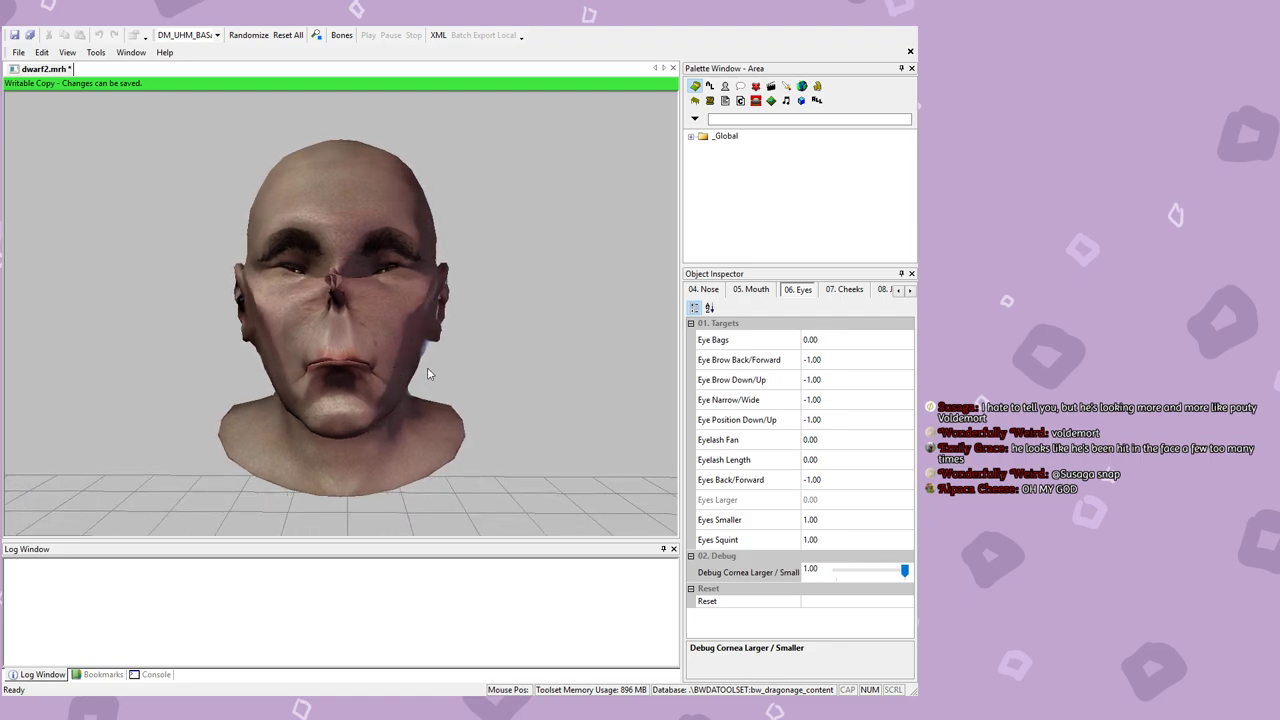
key(ctrl+s)
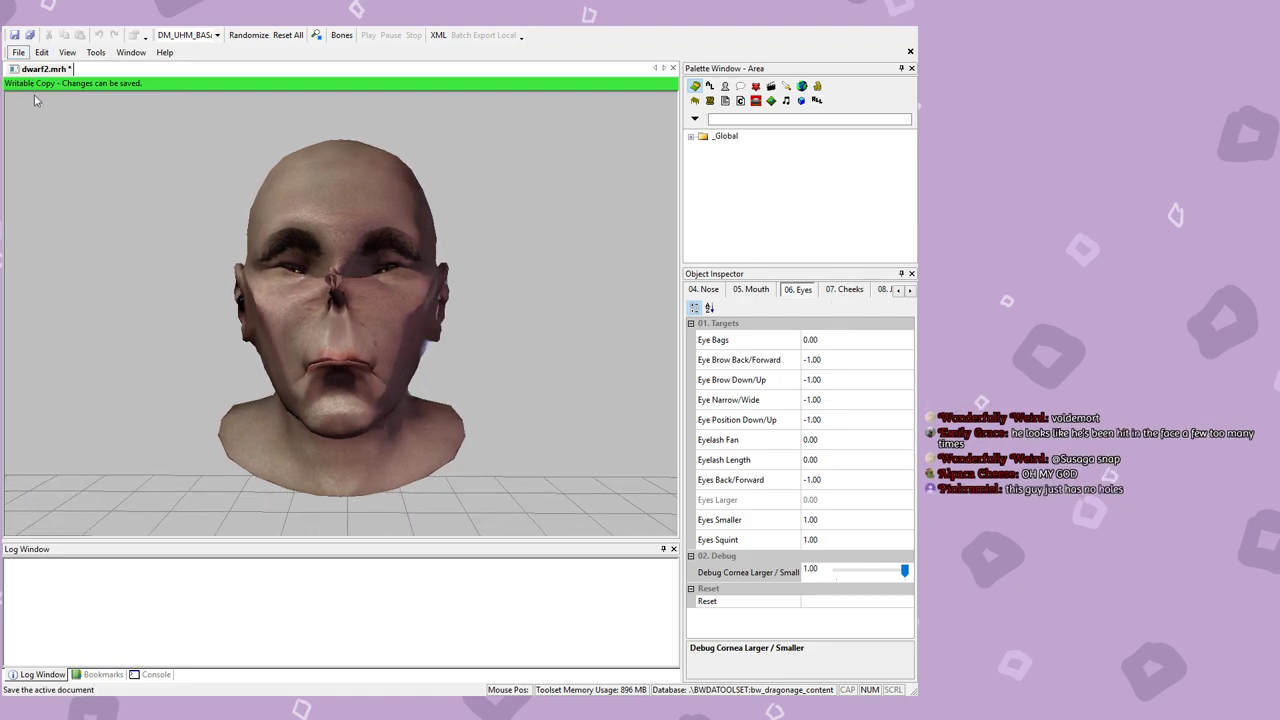
Step: Set Cheeks Back/Forward to -1.00 and check the cheeks
click(845, 289)
click(848, 328)
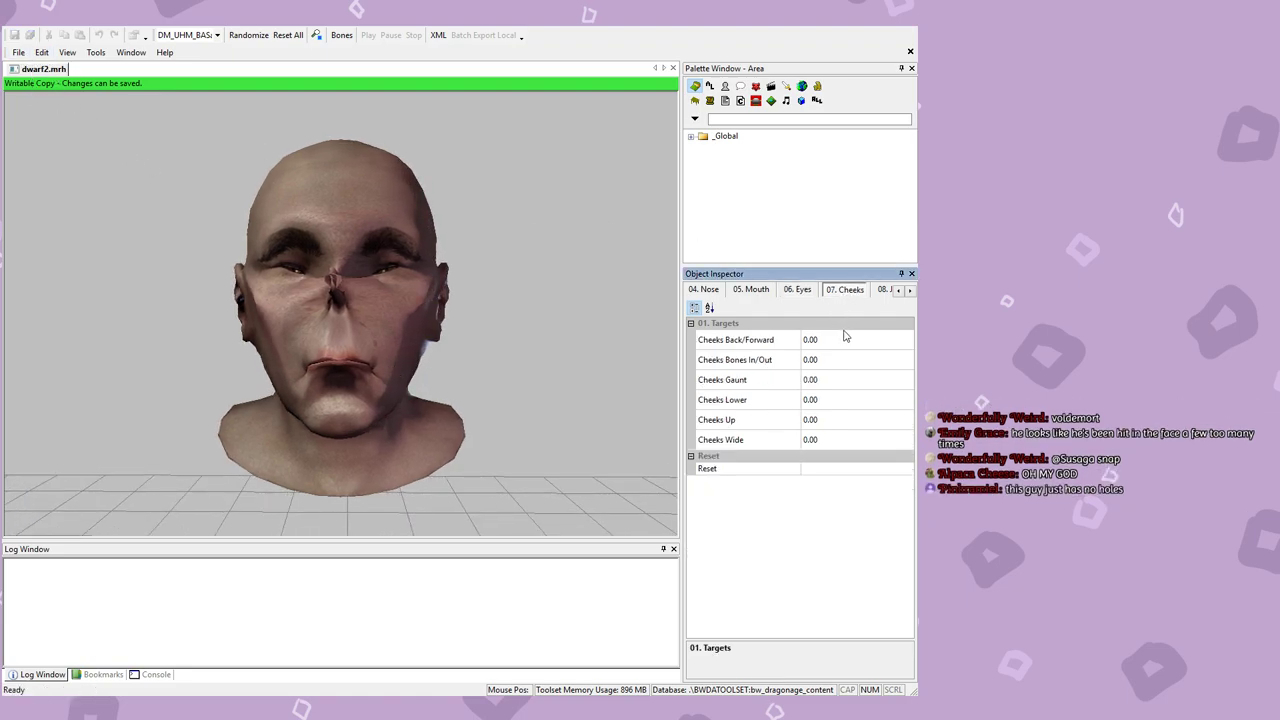
click(852, 340)
drag(870, 343, 762, 341)
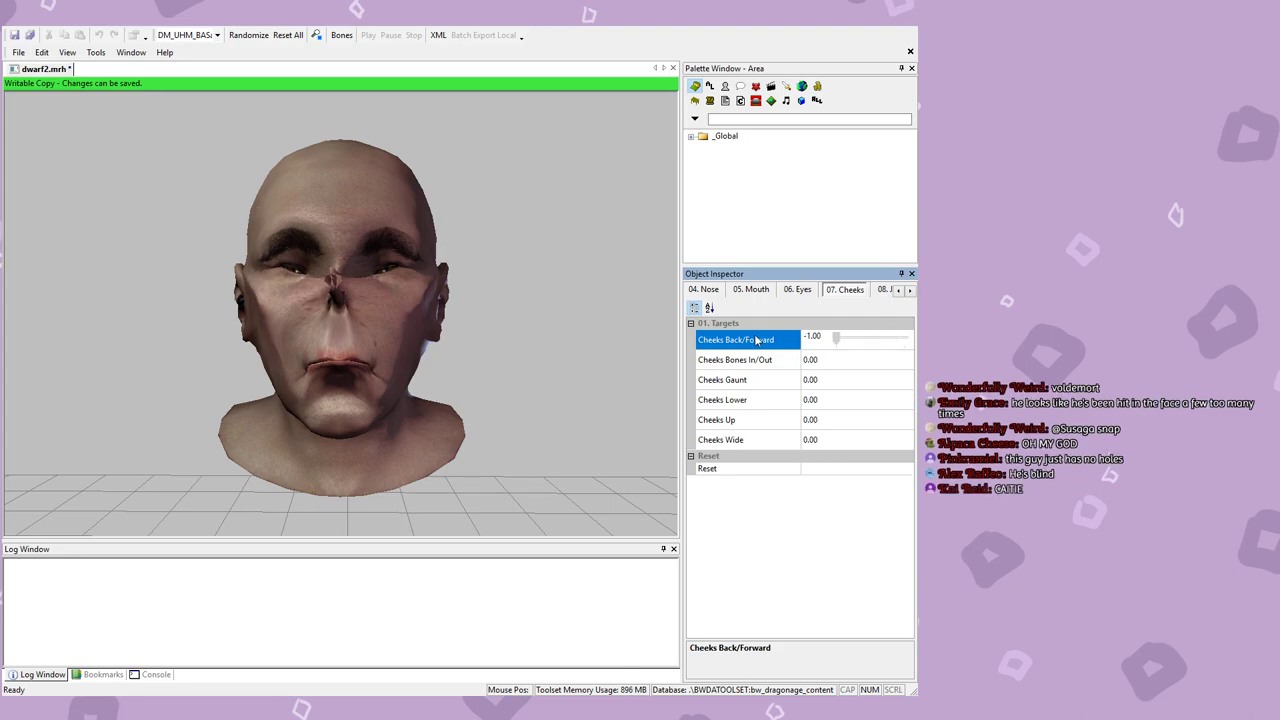
middle_drag(544, 338, 486, 329)
Step: Set Cheeks Bones In/Out to -1.00 and Cheeks Gaunt to 1.00, and try the Cheeks Lower, Up and Wide values
click(851, 364)
drag(872, 360, 896, 380)
click(798, 388)
click(865, 406)
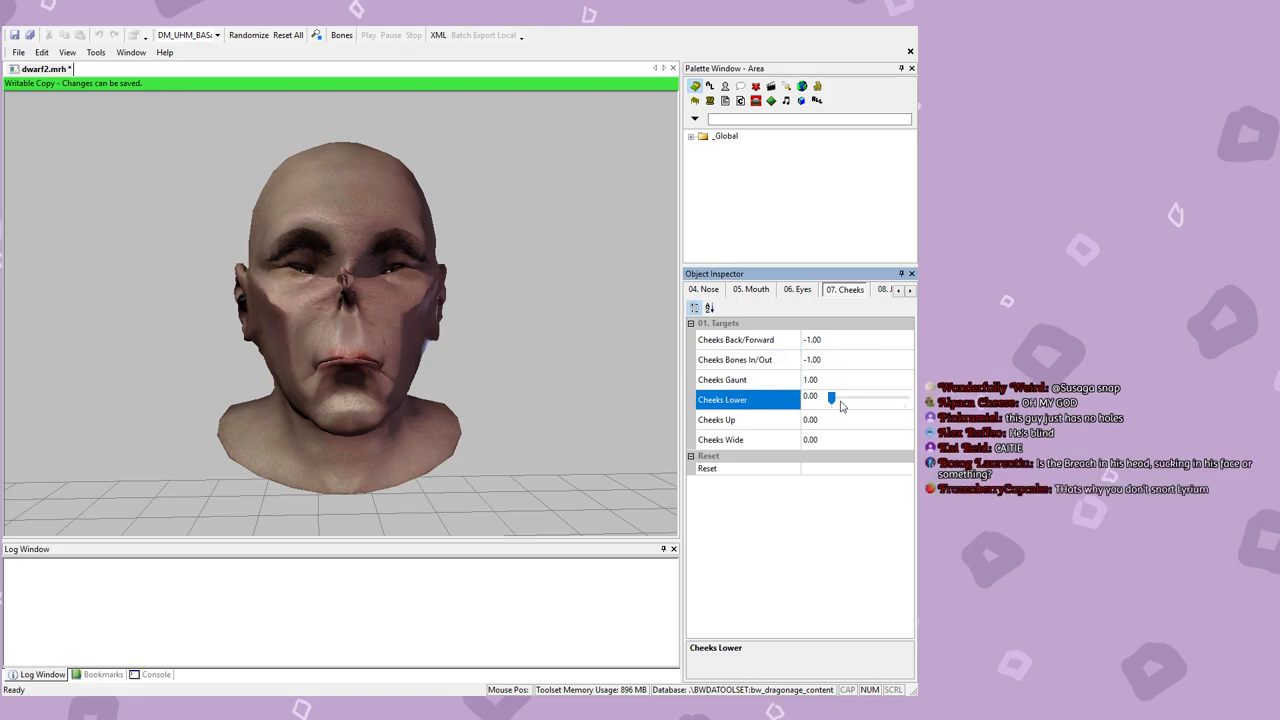
drag(829, 398, 831, 440)
click(844, 421)
click(854, 446)
Step: Set Jaw Chin Down/Up to 1.00 and Jaw Chin In/Out to -1.00, checking the chin on the head
click(881, 290)
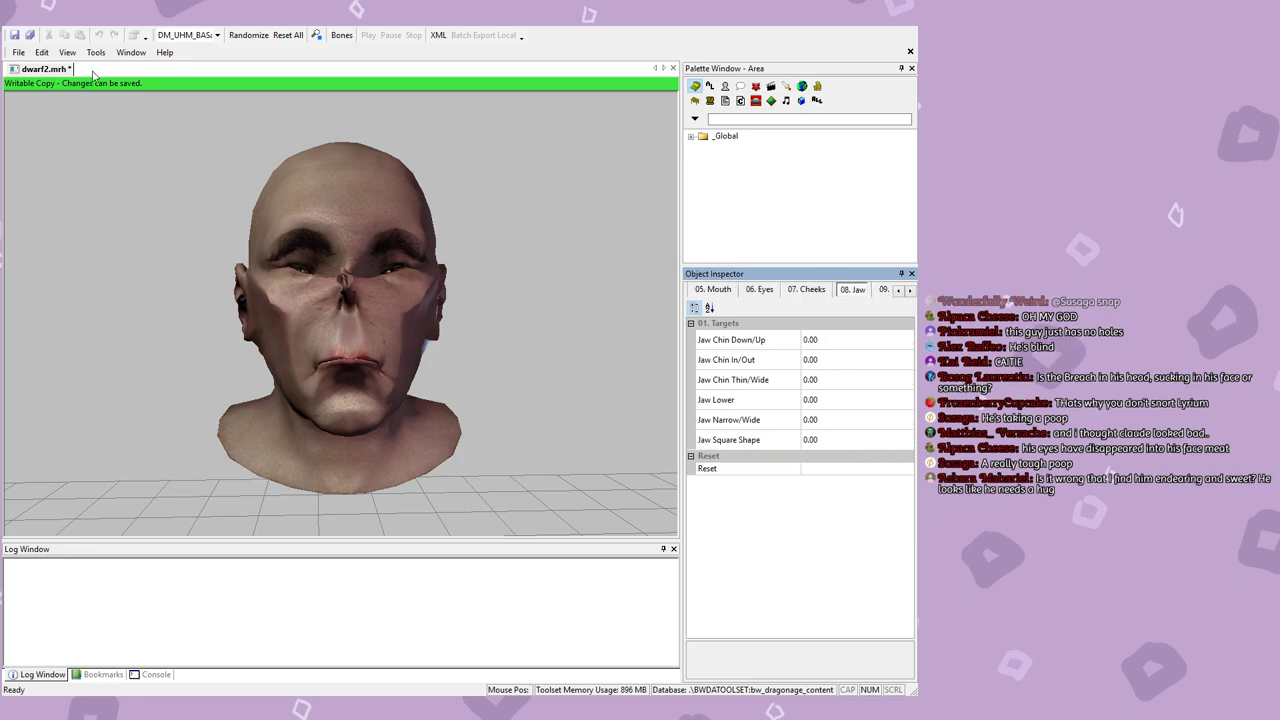
click(858, 342)
drag(871, 338, 672, 347)
click(872, 360)
middle_drag(340, 300, 635, 347)
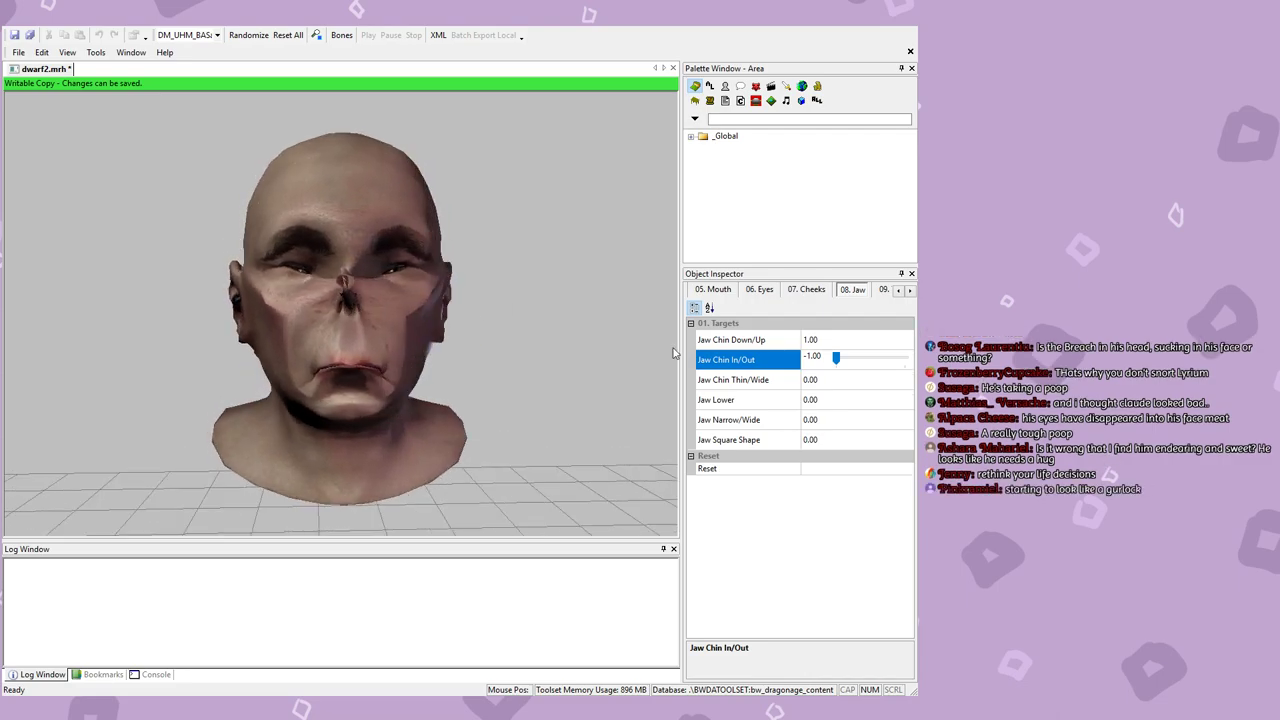
Step: Set Jaw Chin Thin/Wide and Jaw Narrow/Wide to -1.00, and try Jaw Lower in between
click(846, 379)
drag(870, 380, 906, 380)
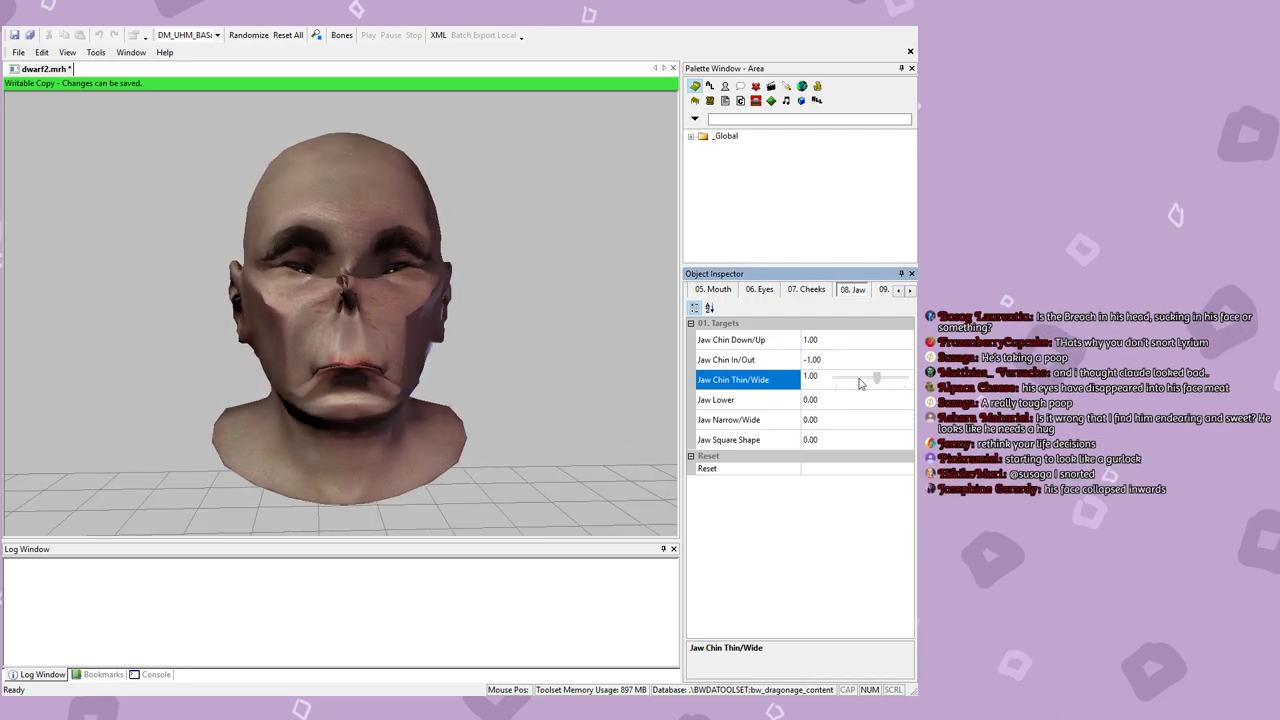
click(845, 401)
drag(830, 398, 765, 403)
click(840, 419)
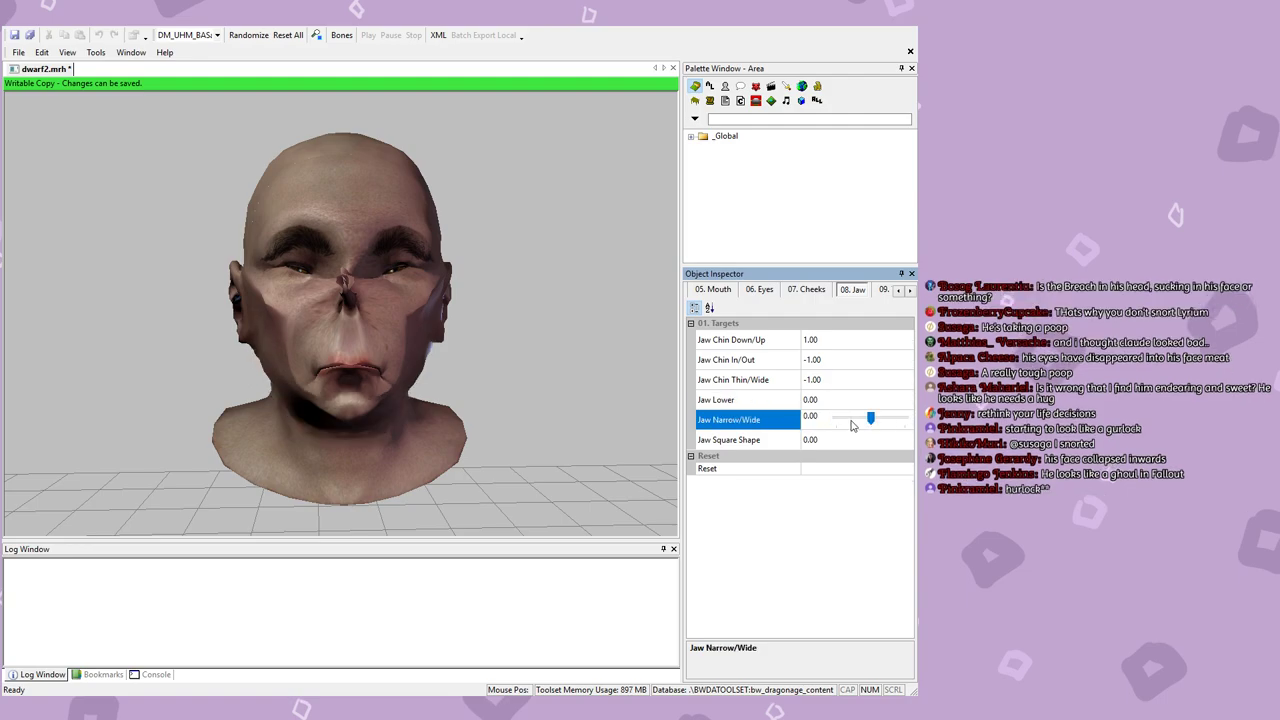
drag(870, 419, 781, 420)
middle_drag(358, 349, 463, 355)
drag(462, 360, 357, 363)
Step: Try Jaw Square Shape but leave it at 0.00, check the jaw from several angles, and save the morph
click(822, 441)
drag(834, 440, 808, 440)
scroll(549, 453, down, 2)
middle_drag(549, 453, 581, 422)
drag(583, 427, 492, 432)
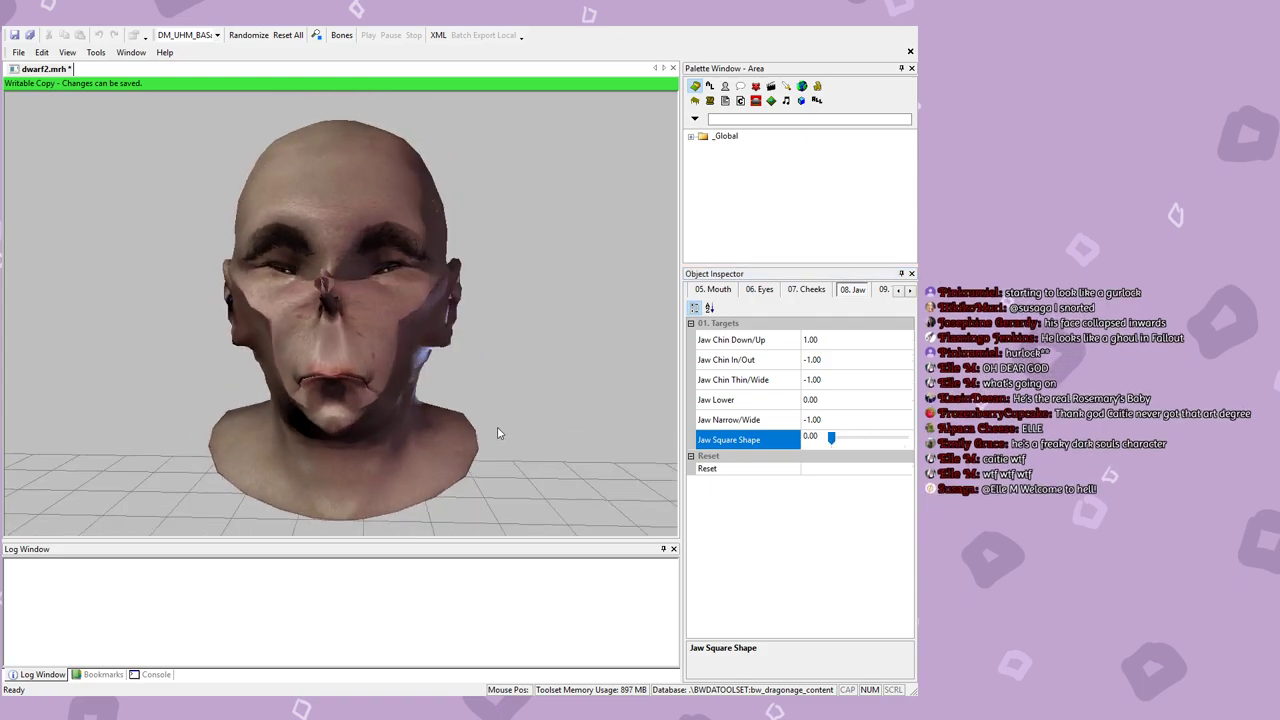
click(14, 35)
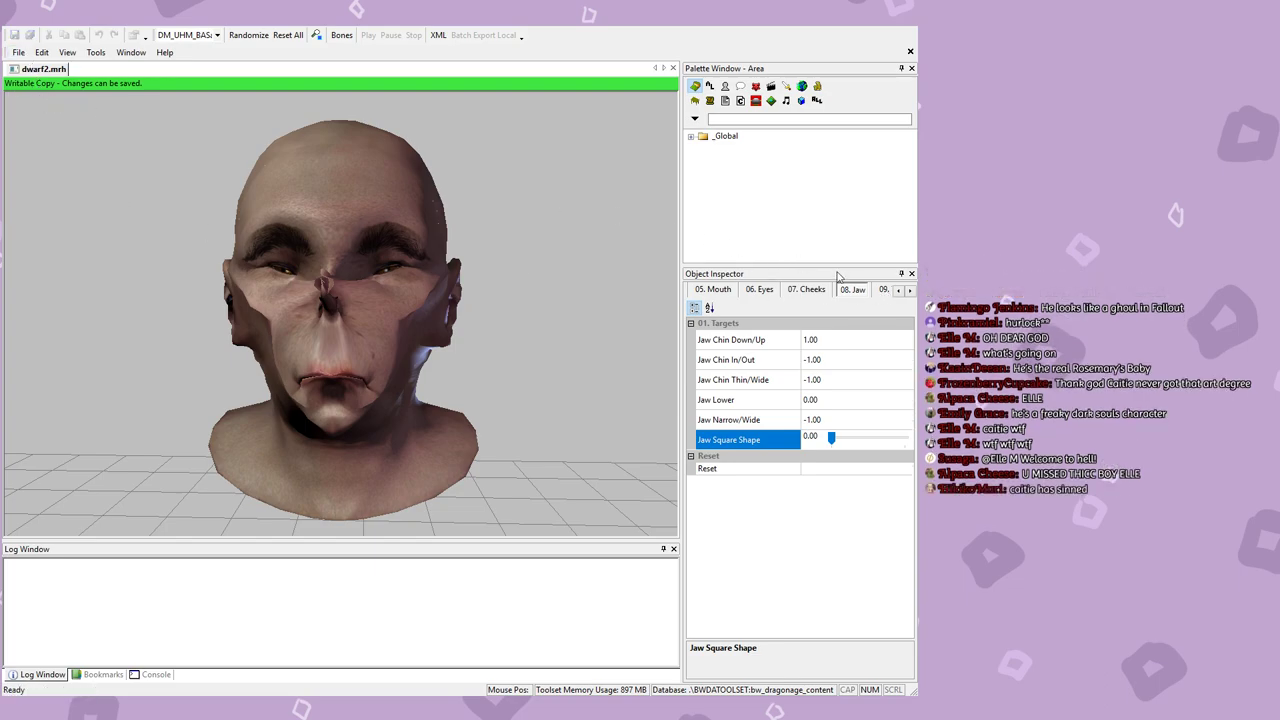
Step: Set Teeth Debug to 1.00 and Teeth Back/Forward to -1.00, and check the mouth from the side
click(909, 289)
click(909, 289)
click(796, 289)
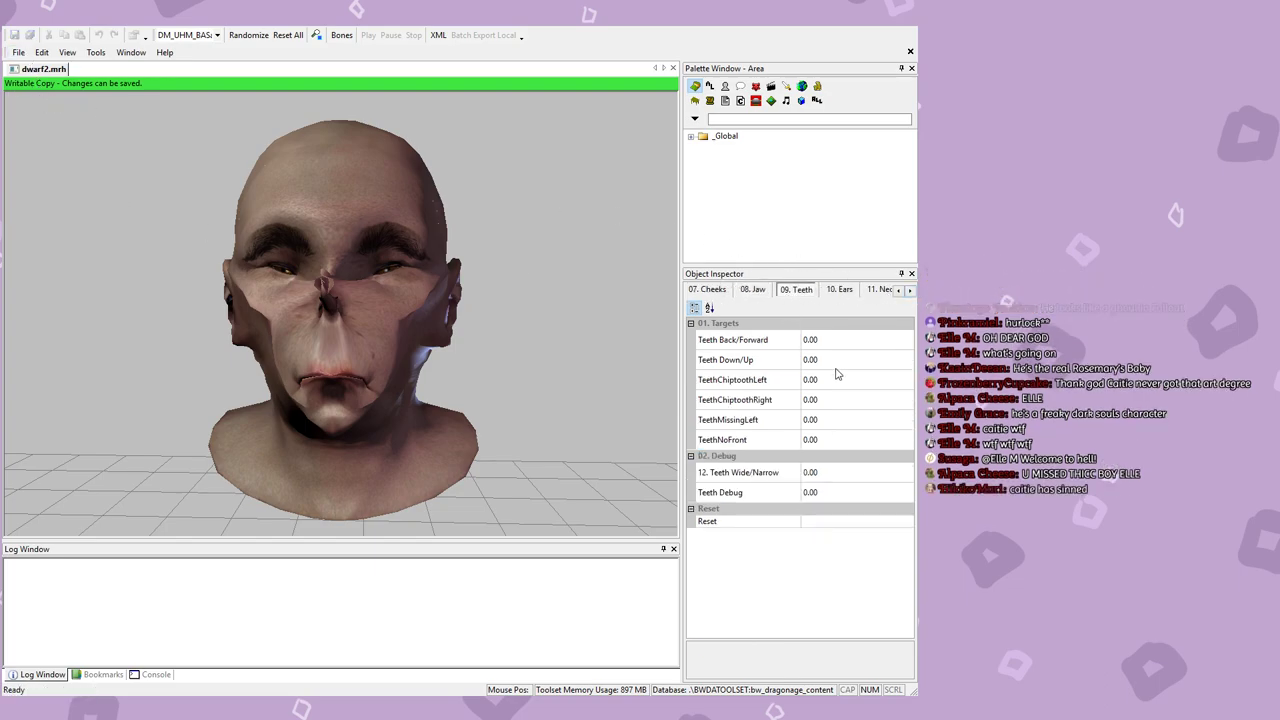
click(849, 476)
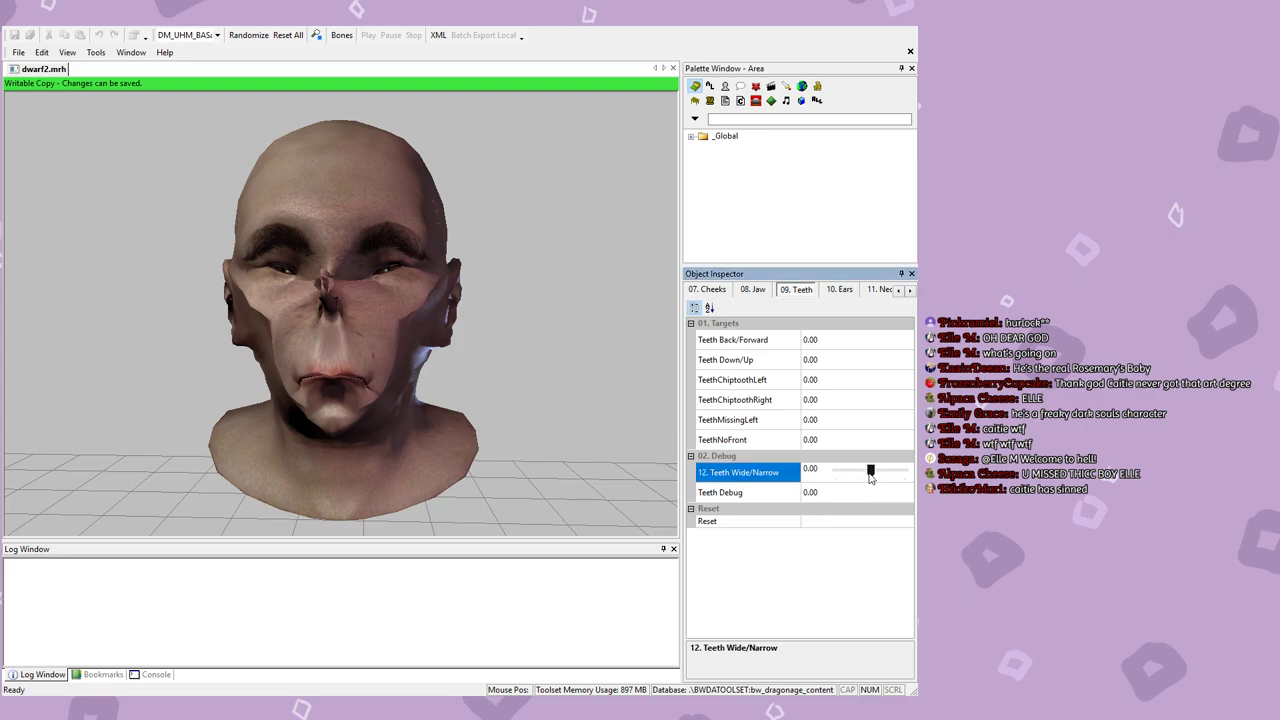
click(840, 492)
drag(832, 490, 905, 490)
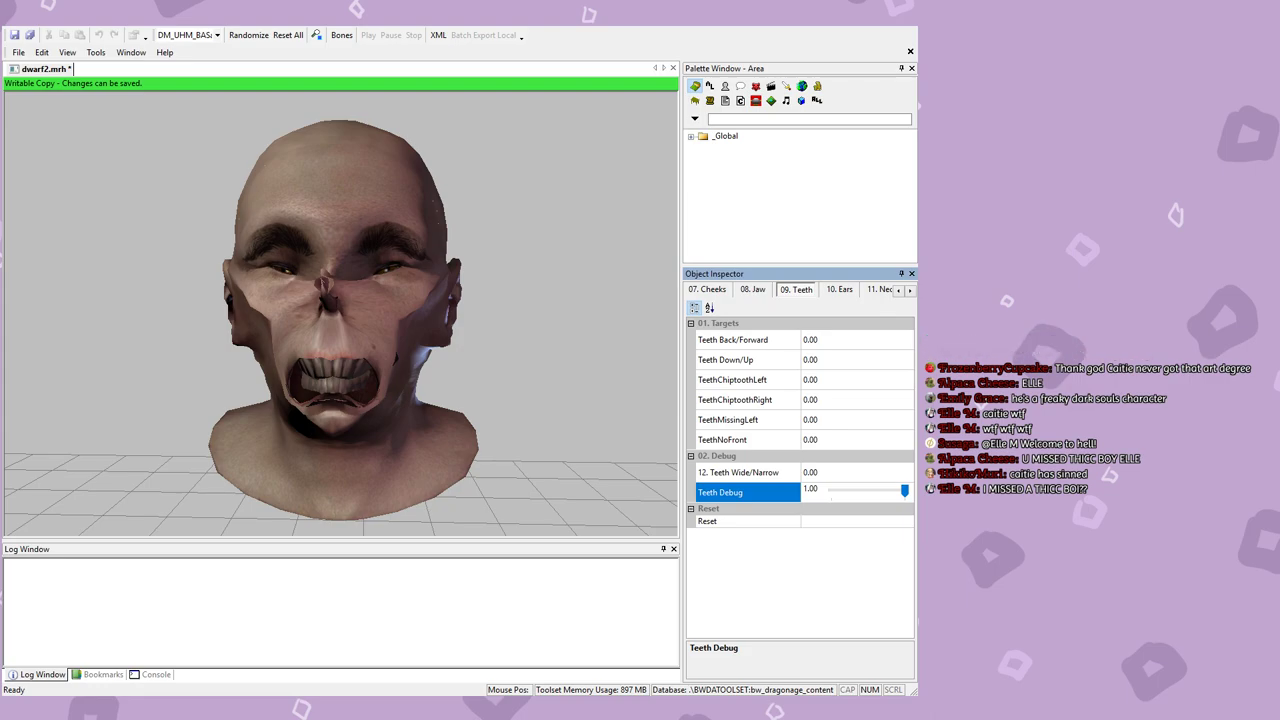
click(848, 344)
drag(870, 342, 836, 342)
drag(395, 396, 555, 384)
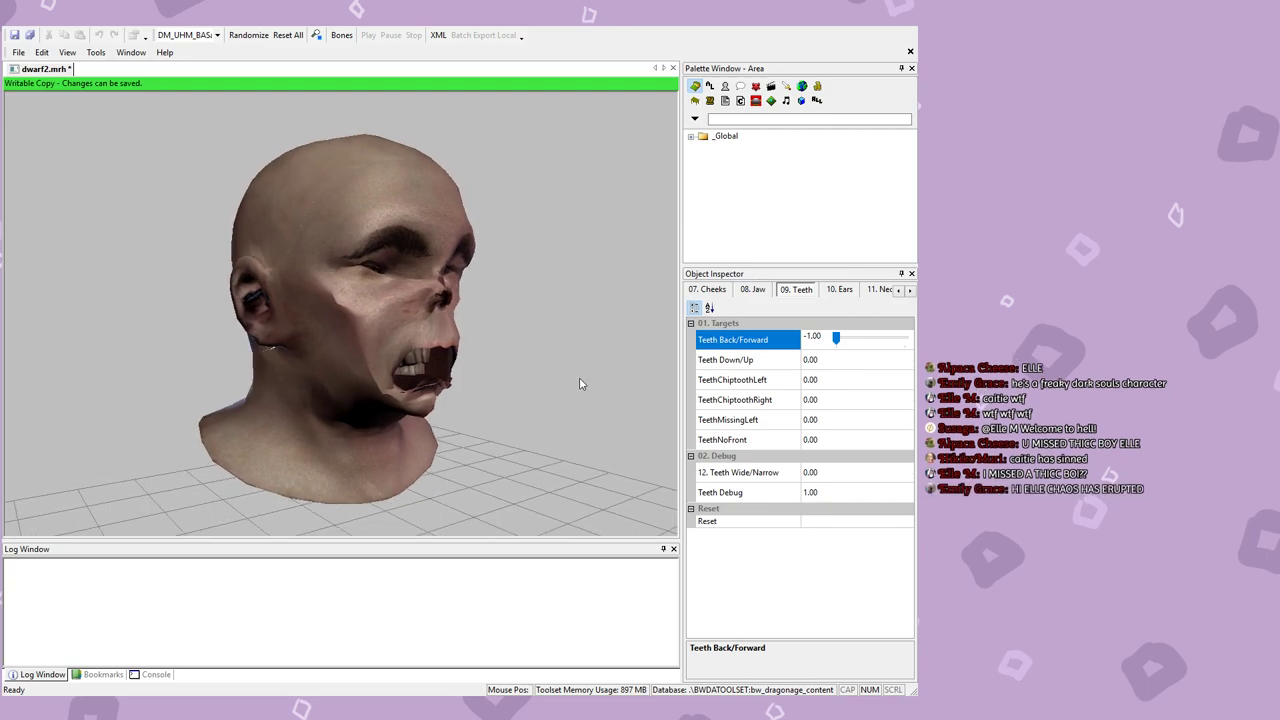
Step: Set Teeth Down/Up and TeethChiptoothLeft to 1.00 with the open mouth in view
click(848, 362)
drag(869, 358, 910, 352)
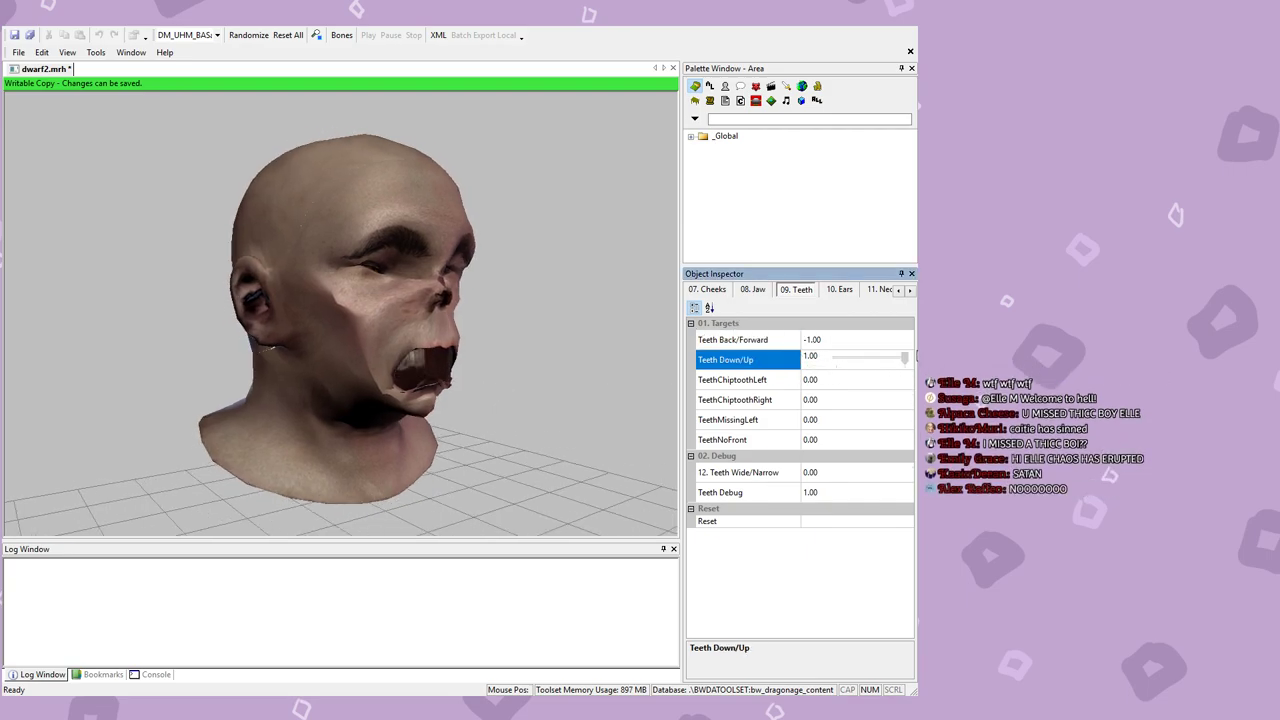
drag(610, 385, 637, 377)
click(846, 381)
drag(835, 380, 908, 381)
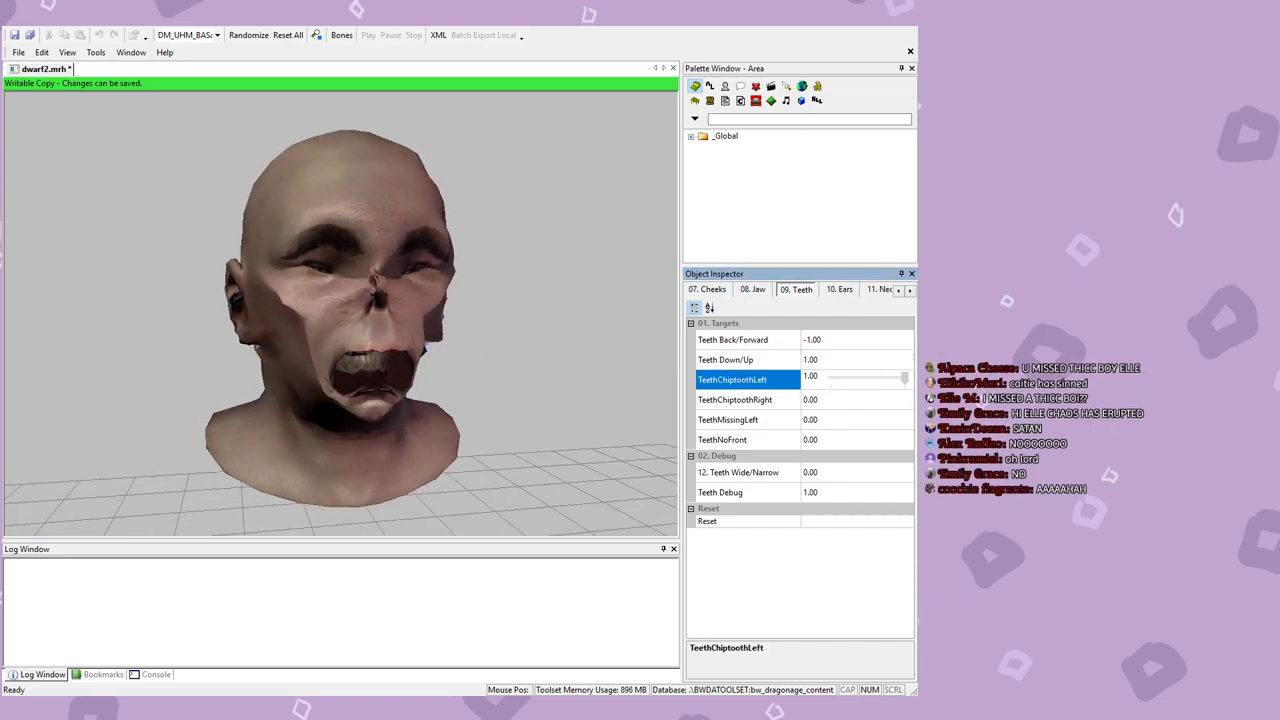
Step: Set TeethChiptoothRight, TeethMissingLeft, TeethNoFront and Teeth Wide/Narrow to 1.00, and try adjusting Teeth Debug
click(852, 404)
drag(835, 398, 906, 400)
click(858, 420)
drag(835, 418, 906, 420)
click(861, 440)
drag(835, 440, 906, 471)
click(837, 476)
middle_drag(561, 457, 564, 401)
drag(564, 401, 530, 390)
click(862, 490)
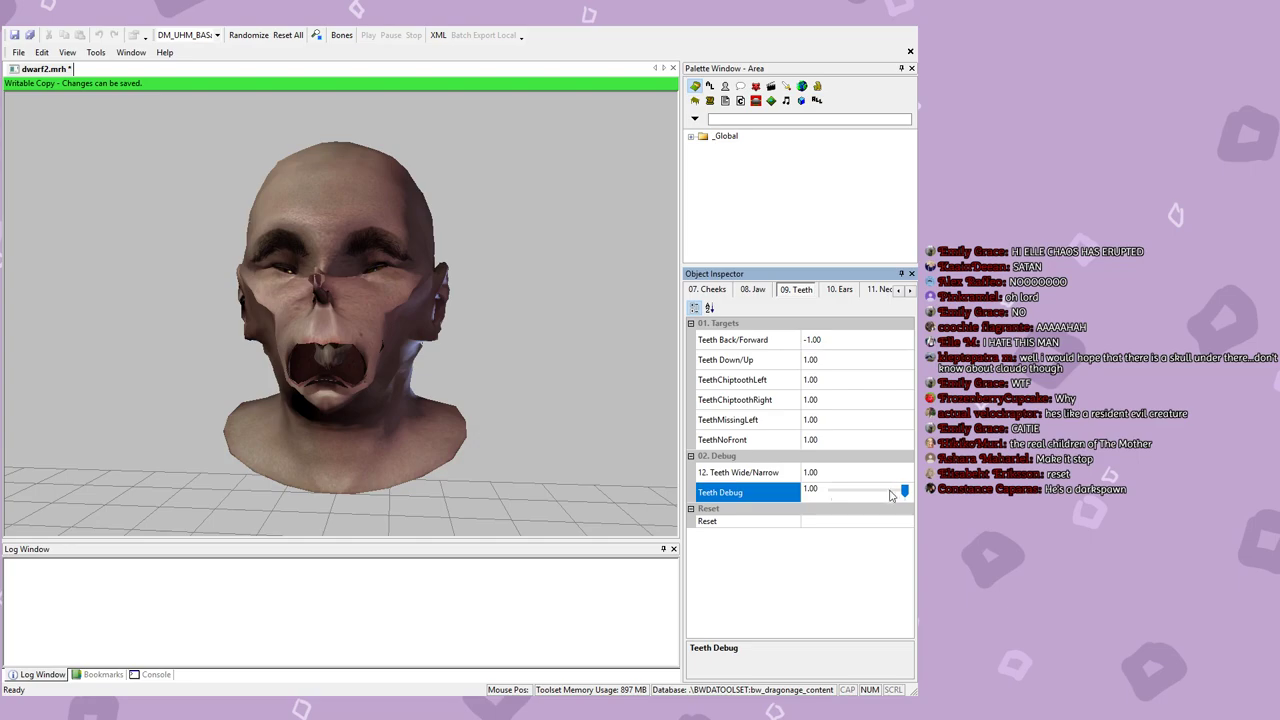
drag(872, 489, 844, 481)
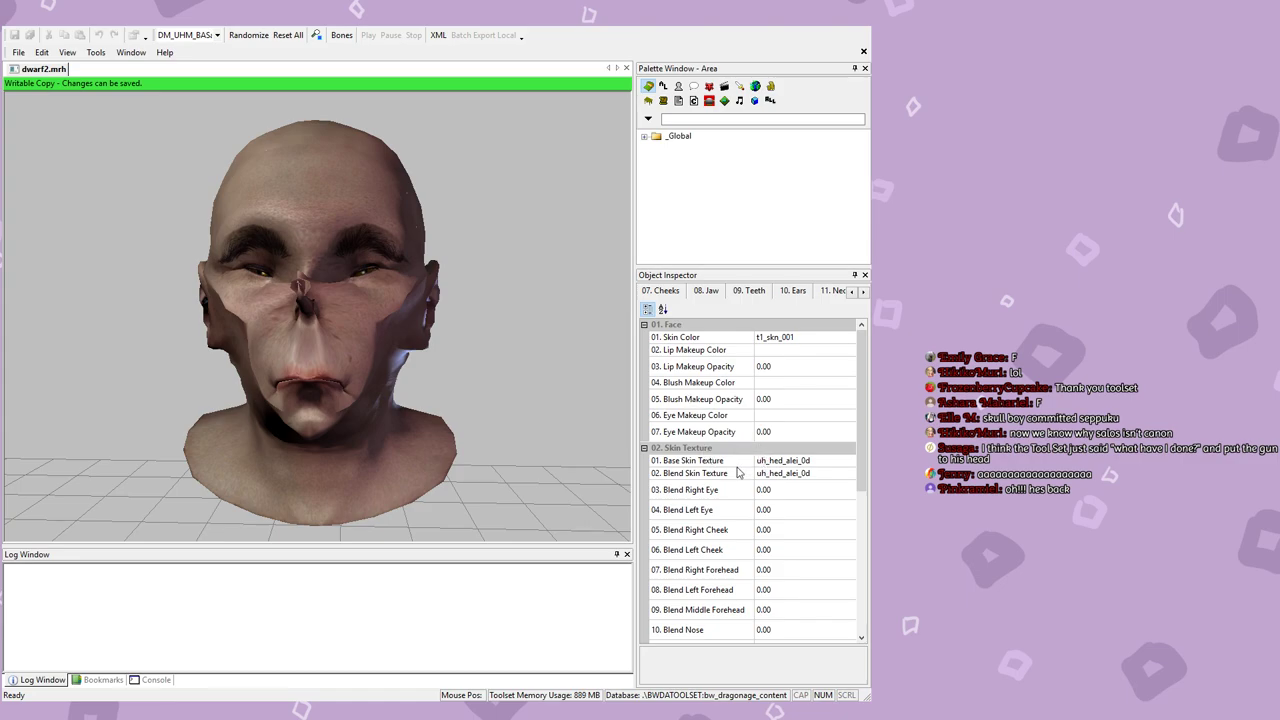
Step: Set Teeth Debug to 0.34 and Teeth Wide/Narrow to 1.00, and save the morph
click(864, 291)
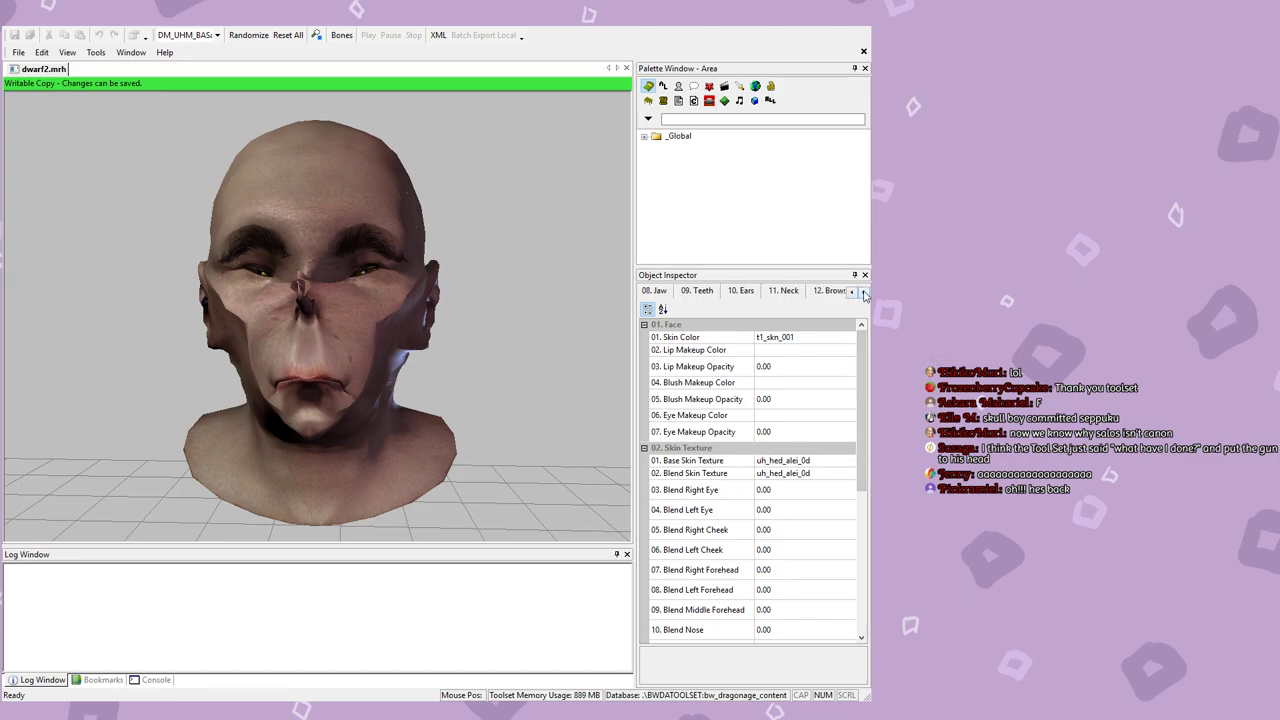
click(864, 291)
click(864, 292)
click(852, 293)
click(852, 293)
click(852, 293)
click(852, 293)
click(705, 291)
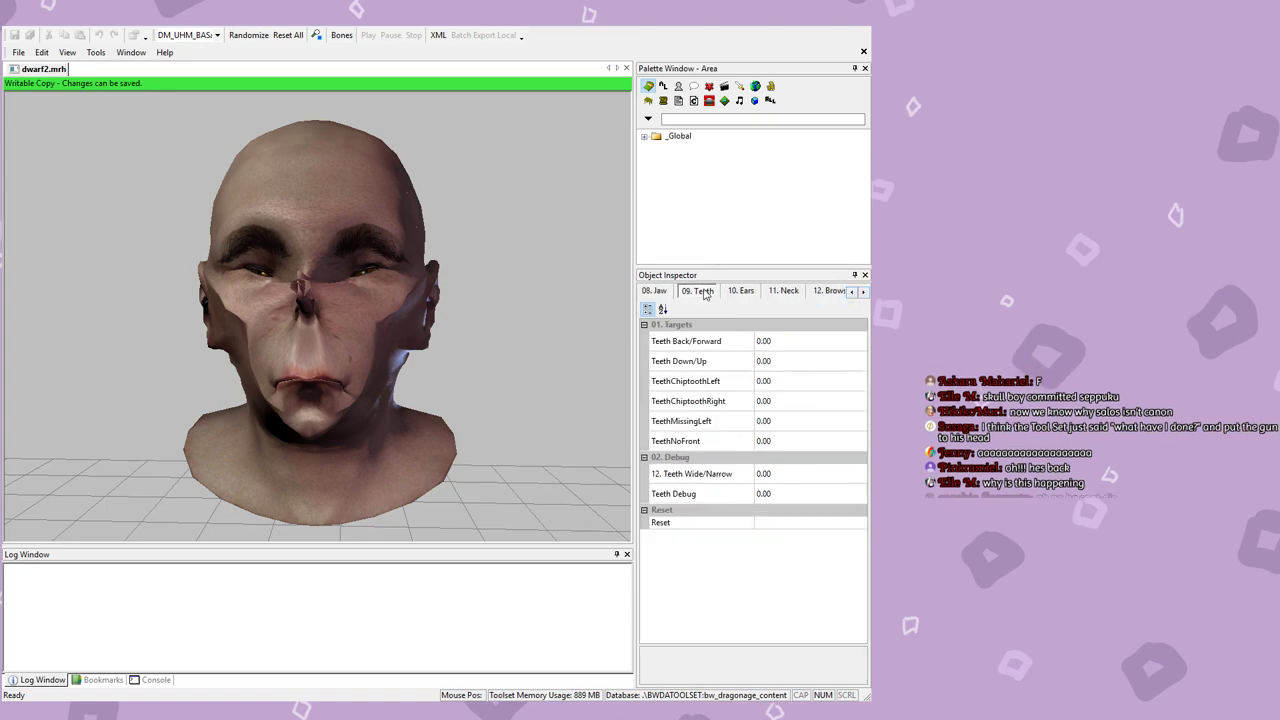
click(783, 345)
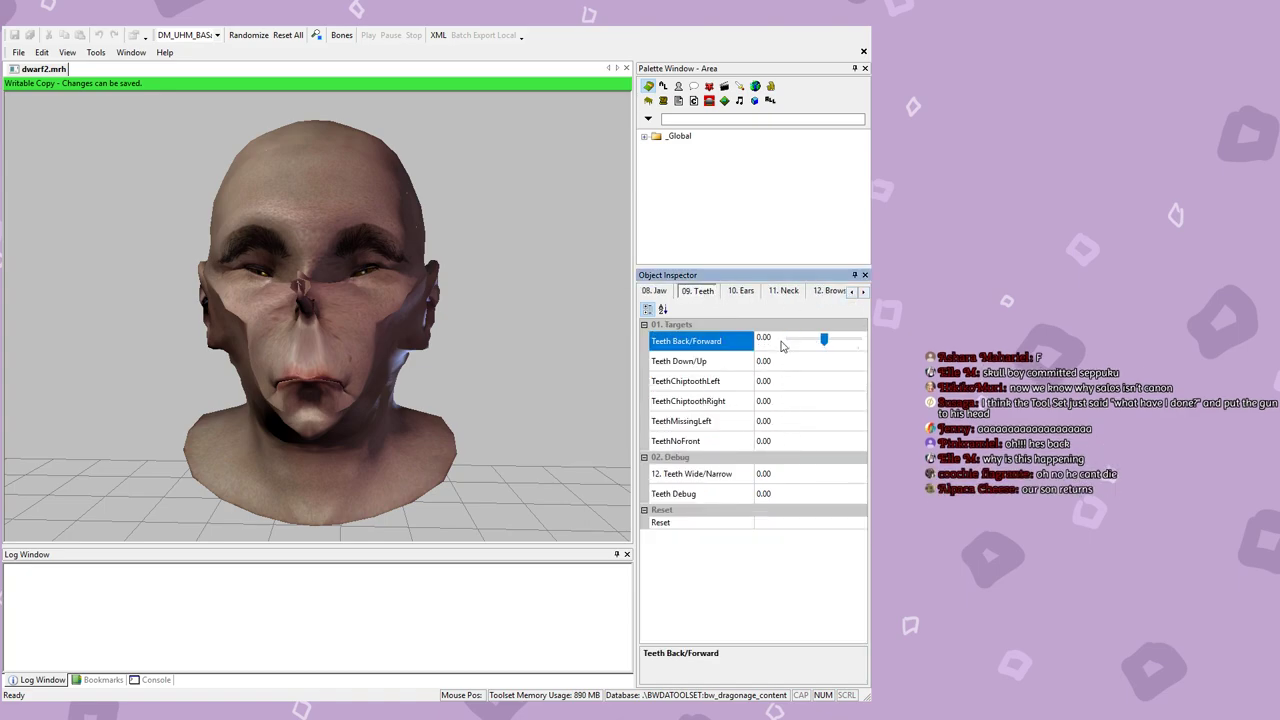
click(807, 474)
drag(826, 473, 858, 472)
click(793, 491)
click(819, 473)
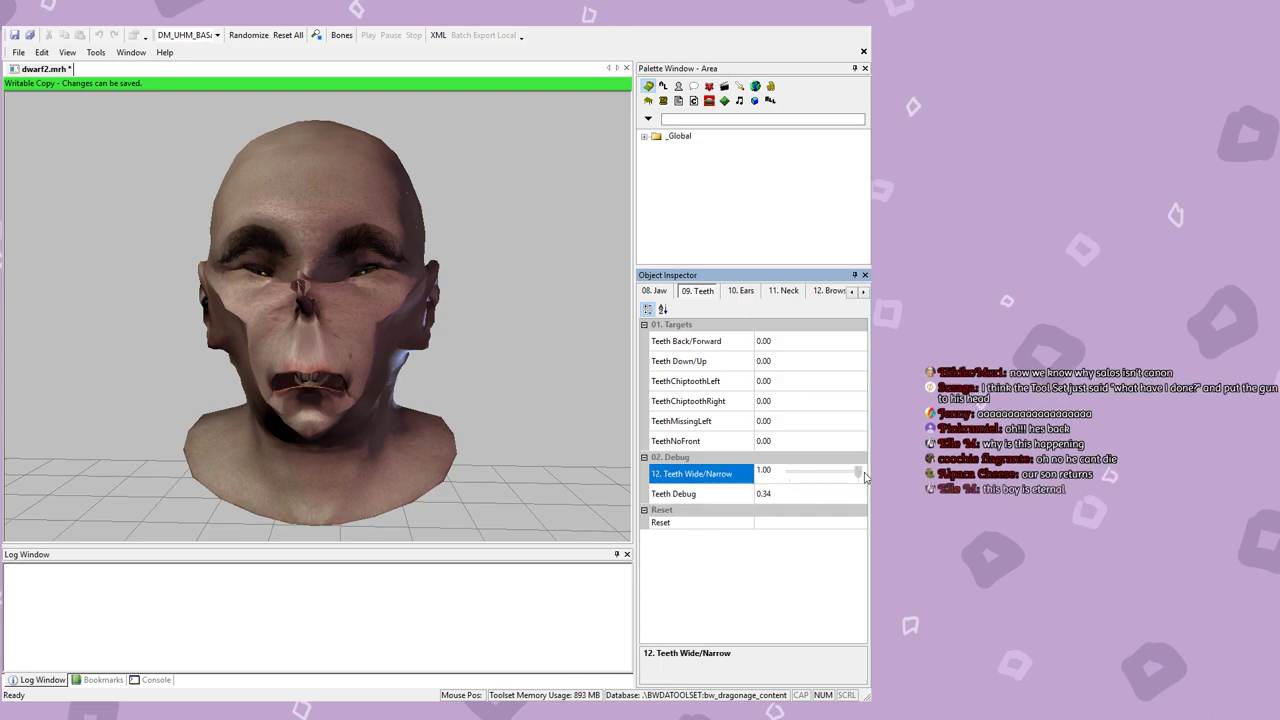
middle_drag(512, 422, 332, 402)
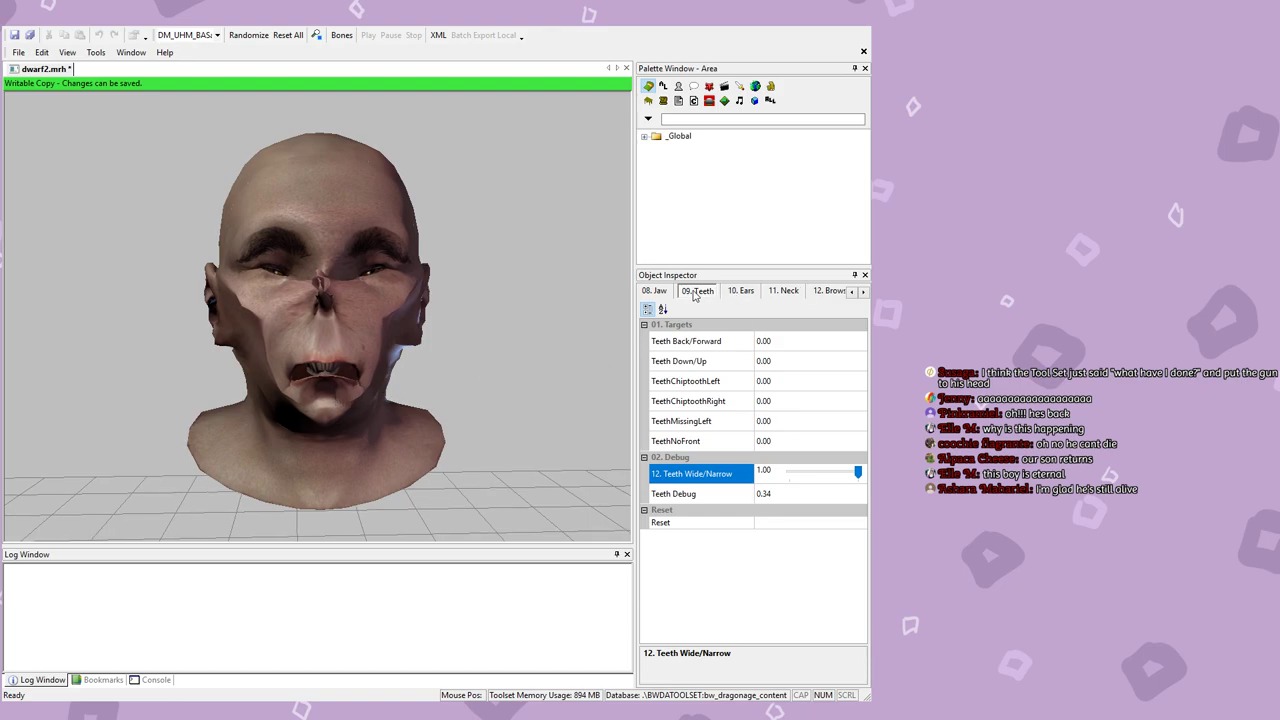
key(ctrl+s)
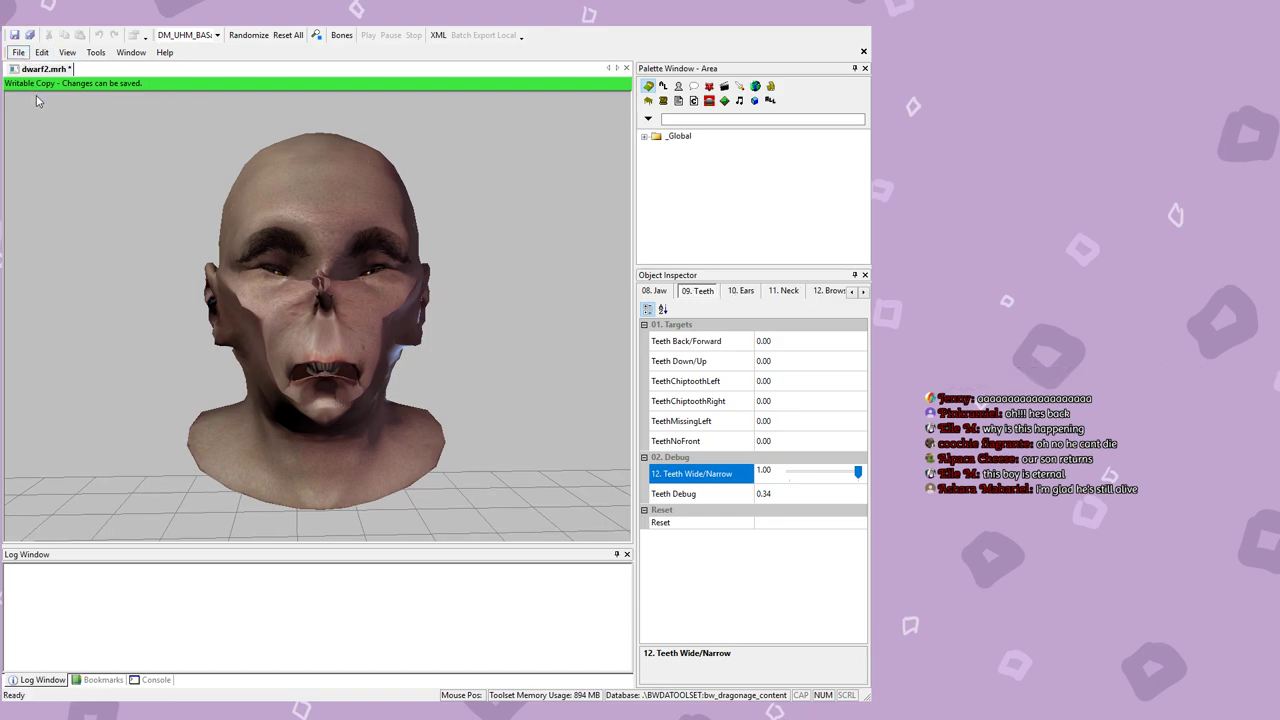
Step: Set Ears Down/Up to -1.00 and check the ears from the front
click(741, 290)
middle_drag(560, 362, 484, 359)
click(829, 338)
drag(796, 344, 725, 343)
middle_drag(345, 330, 307, 330)
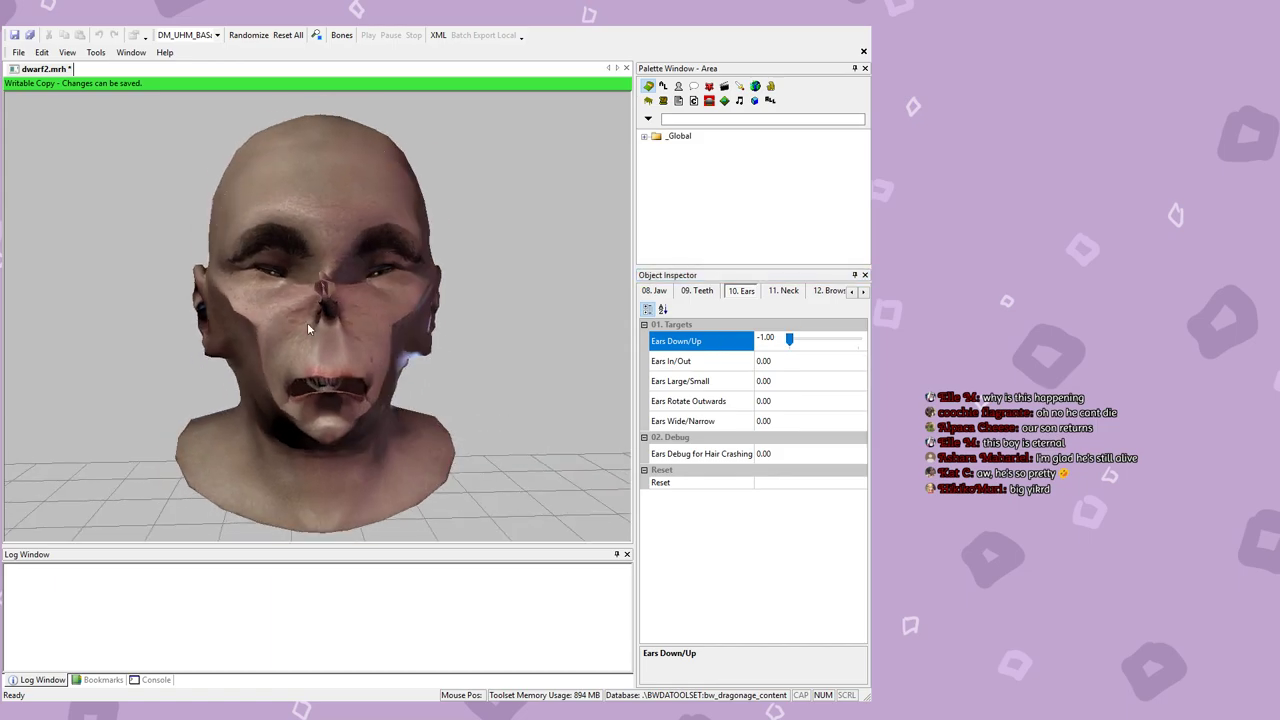
Step: Set Ears In/Out to -1.00, Ears Large/Small to 1.00 and Ears Wide/Narrow to -1.00, leaving Ears Rotate Outwards at 0.00
click(795, 363)
drag(826, 363, 713, 424)
click(778, 383)
click(806, 402)
click(811, 421)
drag(811, 431, 723, 427)
Step: Set Ears Debug for Hair Crashing to 1.00 and inspect the ear from the side
click(766, 455)
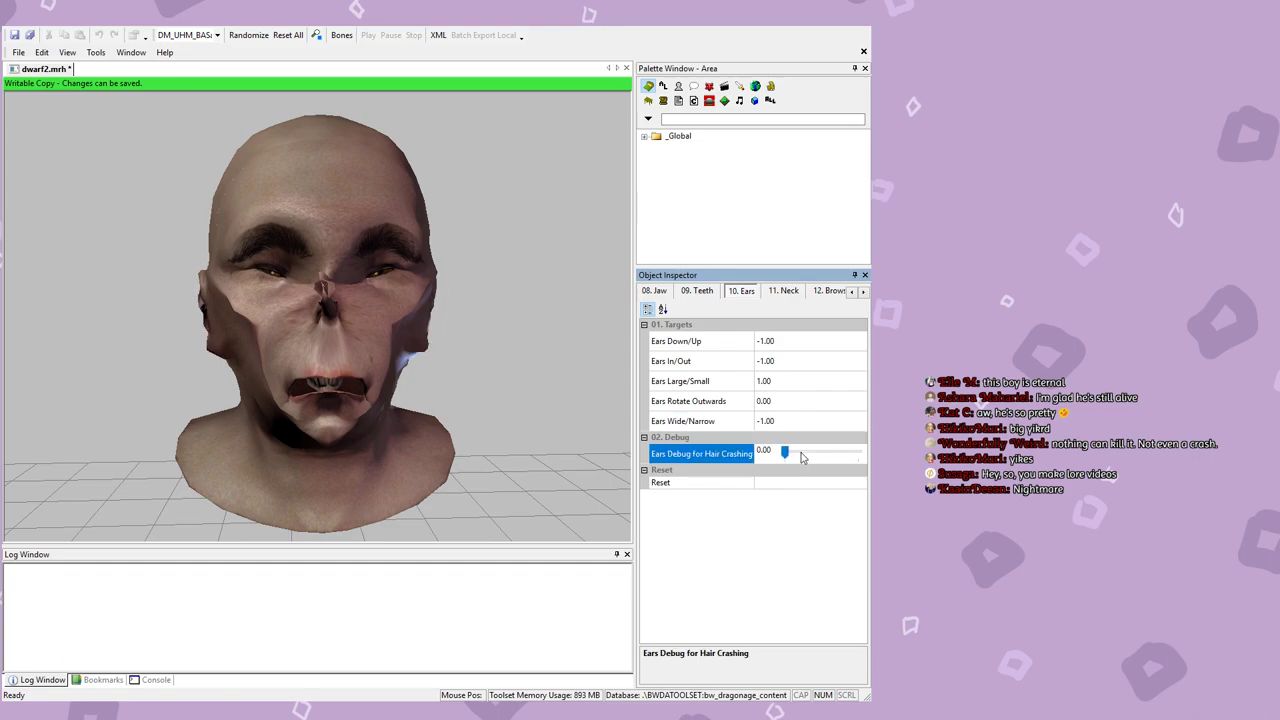
drag(788, 455, 858, 455)
drag(380, 410, 604, 422)
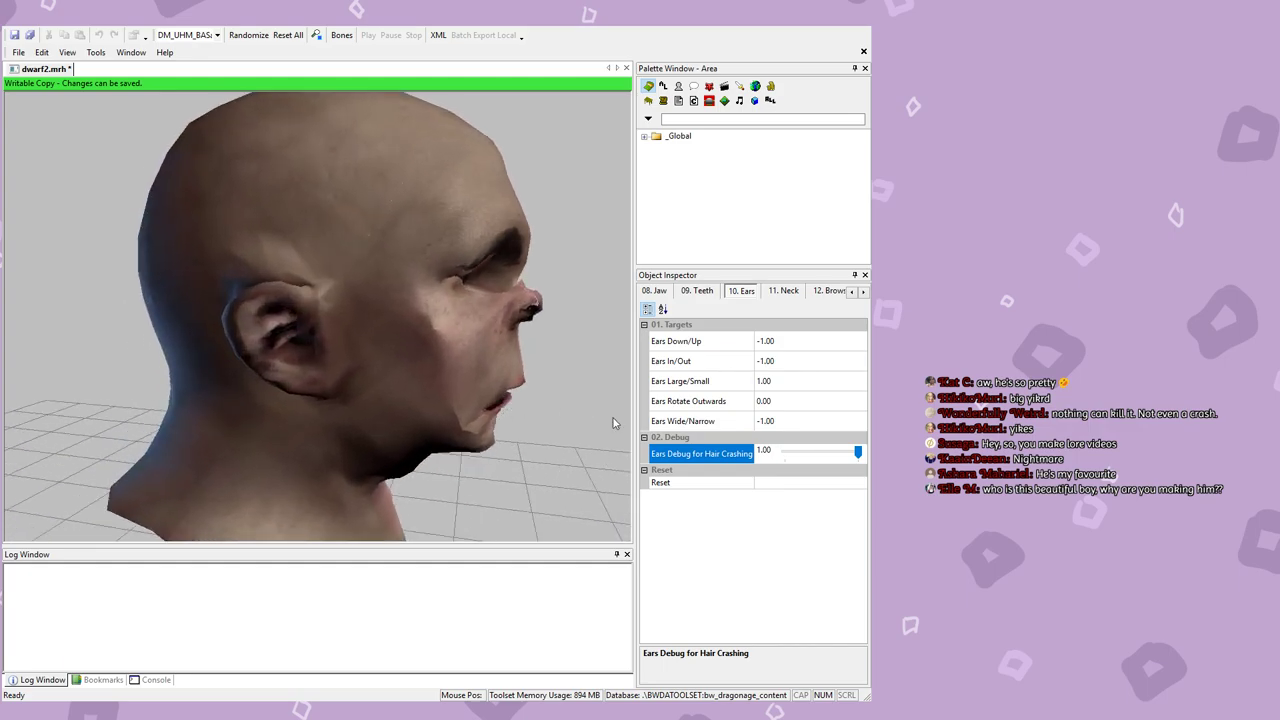
drag(428, 384, 253, 379)
Step: Set Neck Back to 1.00 while viewing the head from the side
click(784, 292)
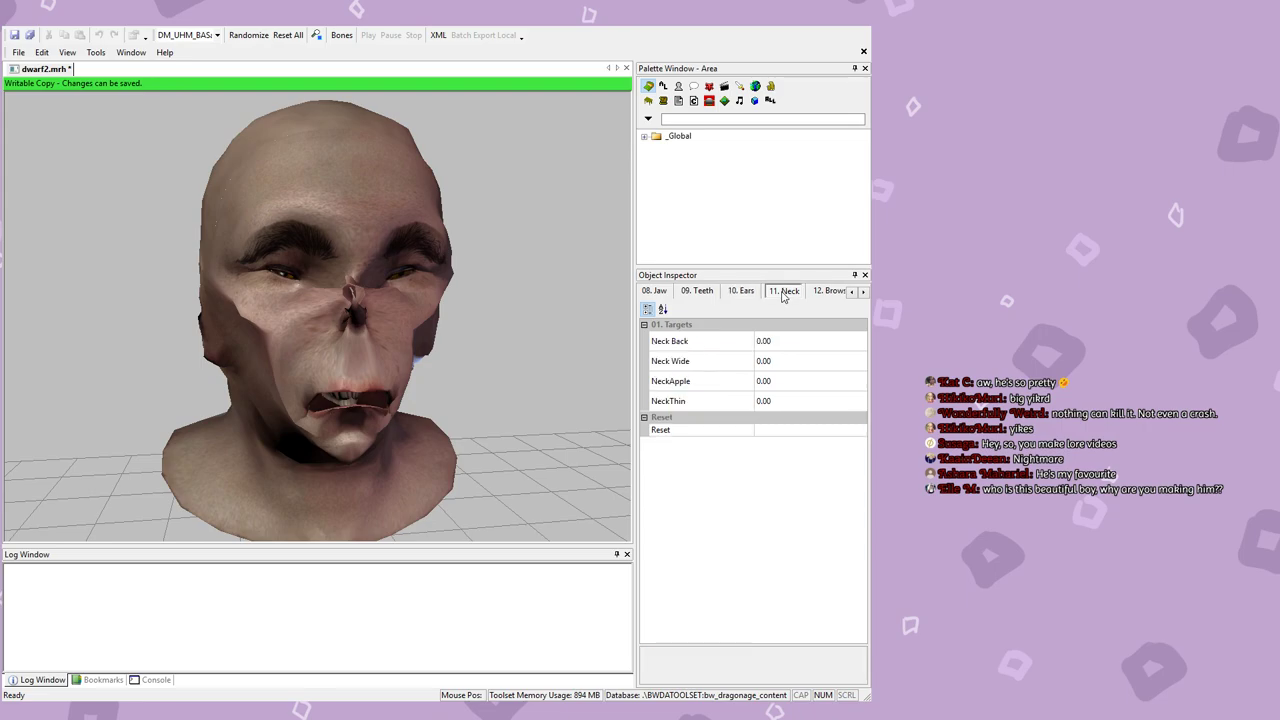
drag(472, 392, 407, 362)
click(797, 345)
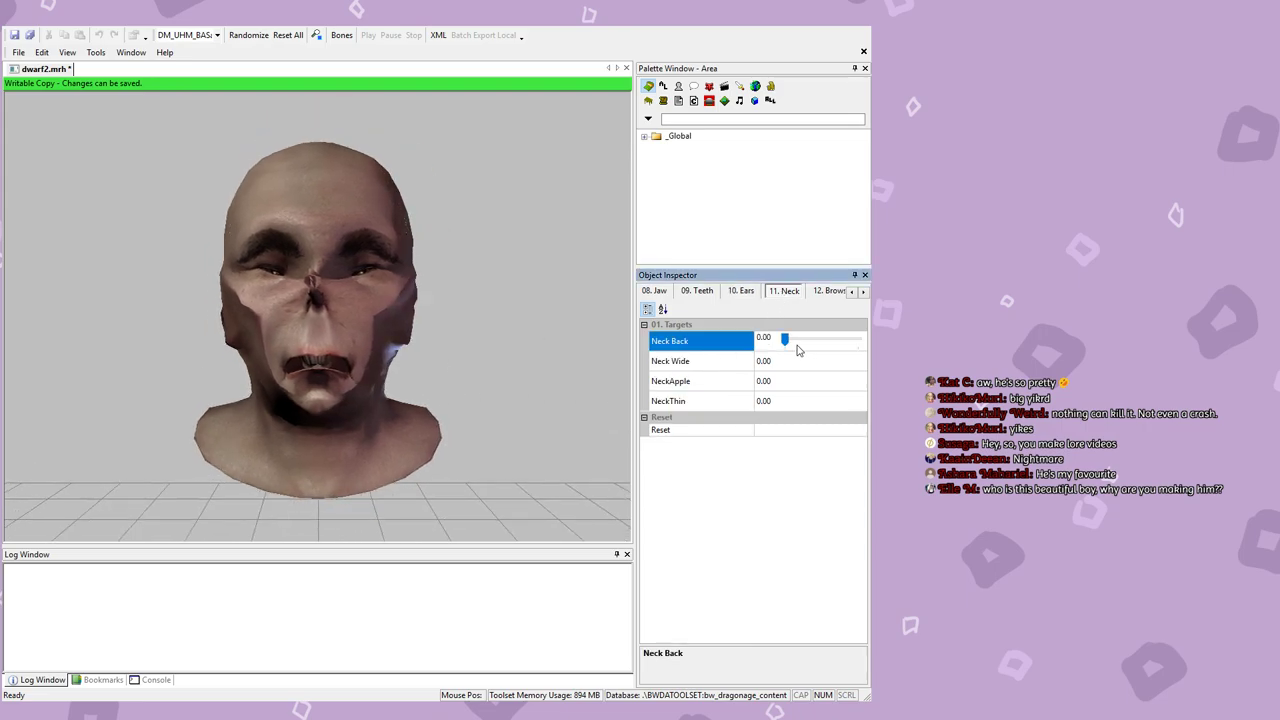
drag(788, 340, 845, 340)
drag(375, 350, 542, 341)
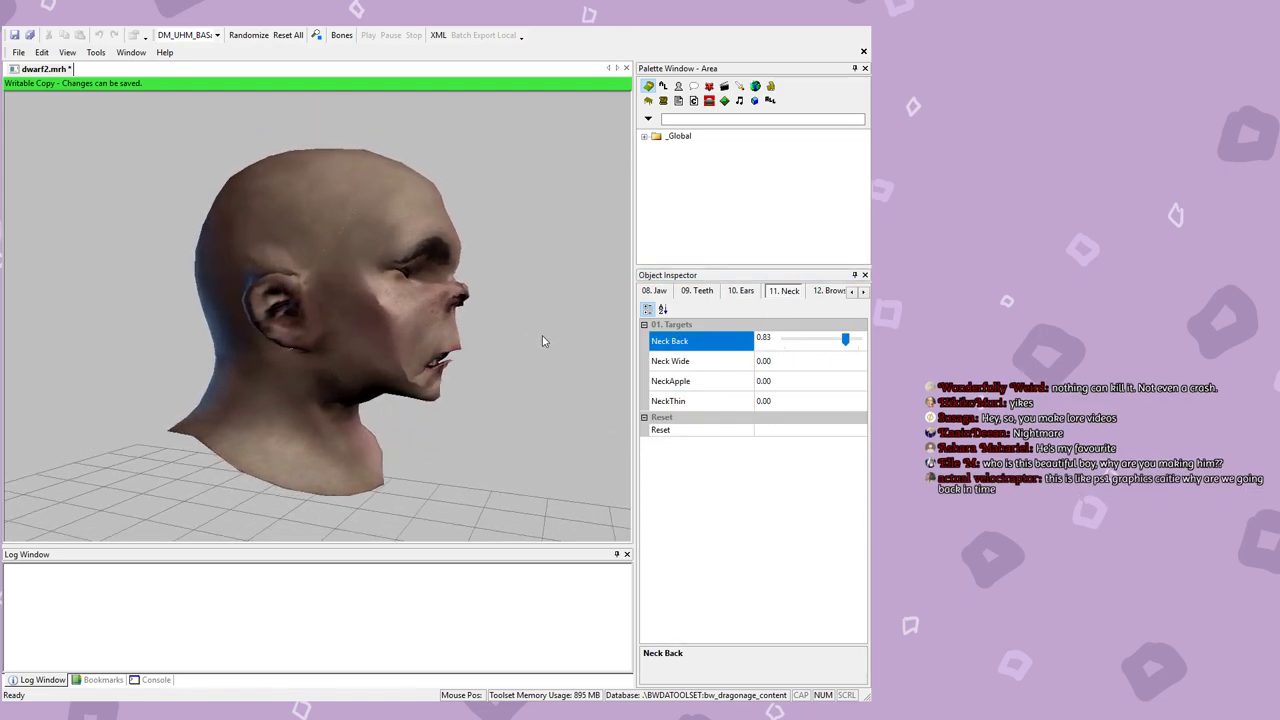
mouse_move(843, 340)
mouse_down()
mouse_move(745, 341)
mouse_move(866, 344)
mouse_up()
Step: Try Neck Wide and NeckApple, set NeckThin to 1.00, and save the morph
click(799, 364)
drag(788, 364, 857, 399)
click(813, 385)
click(788, 401)
middle_drag(525, 402, 352, 379)
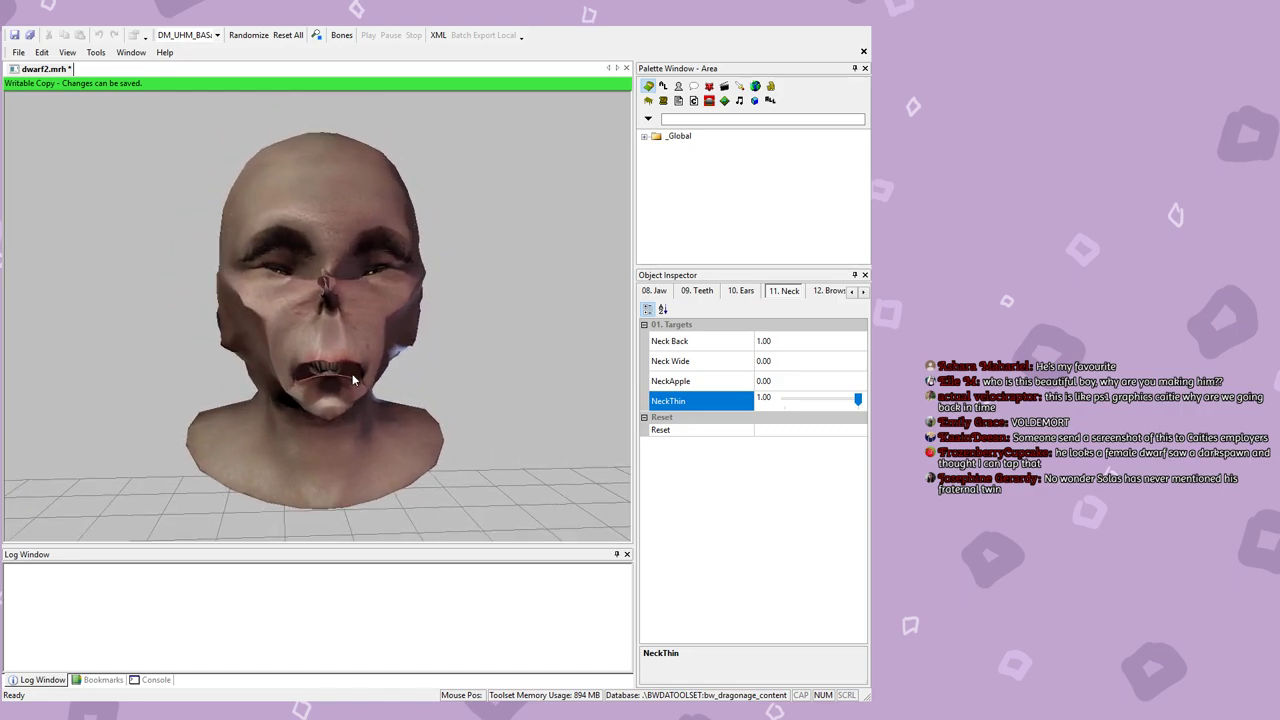
key(ctrl+s)
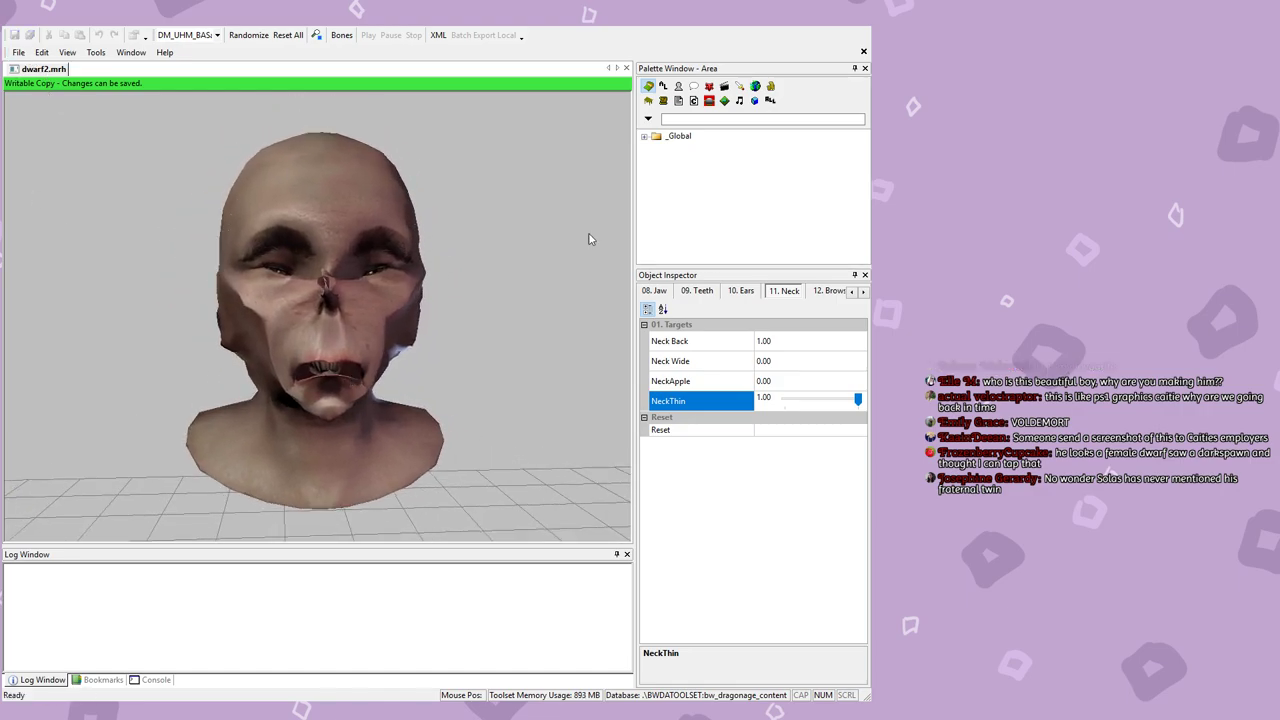
Step: Set Brow Down/Up to -1.00 and Forehead Out/In to 1.00, check the brow, and save the morph
click(831, 293)
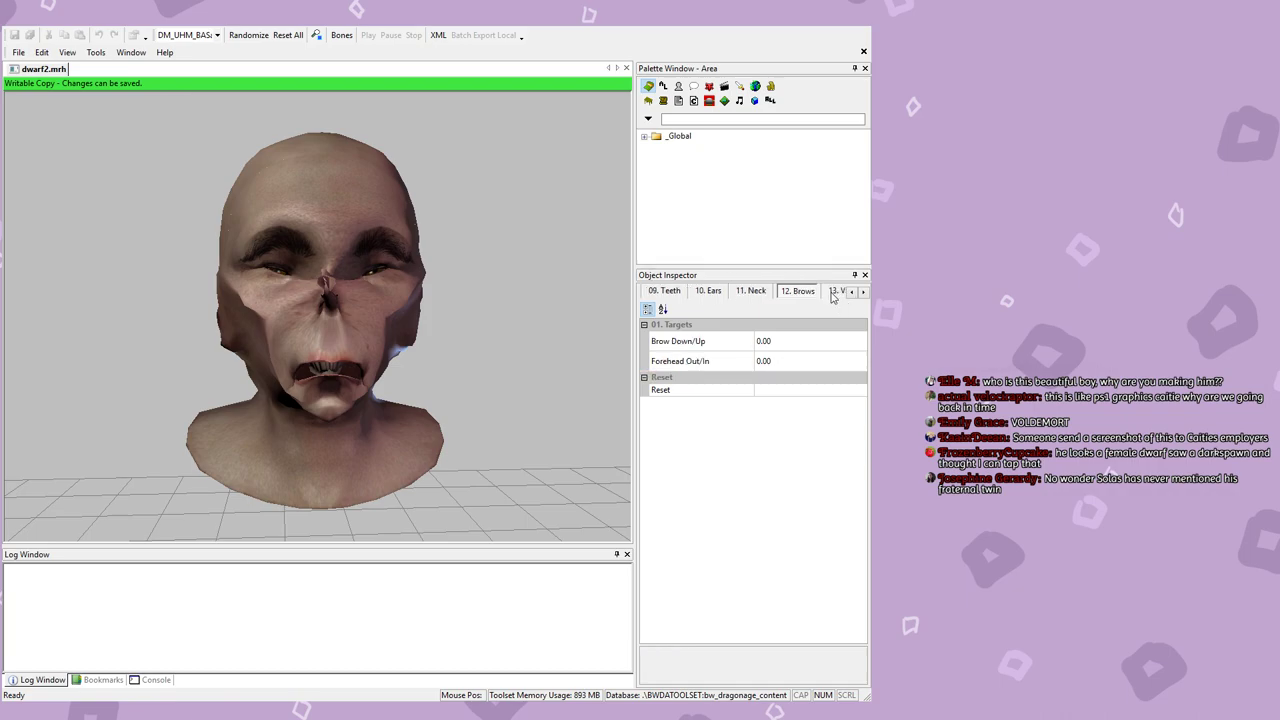
click(801, 341)
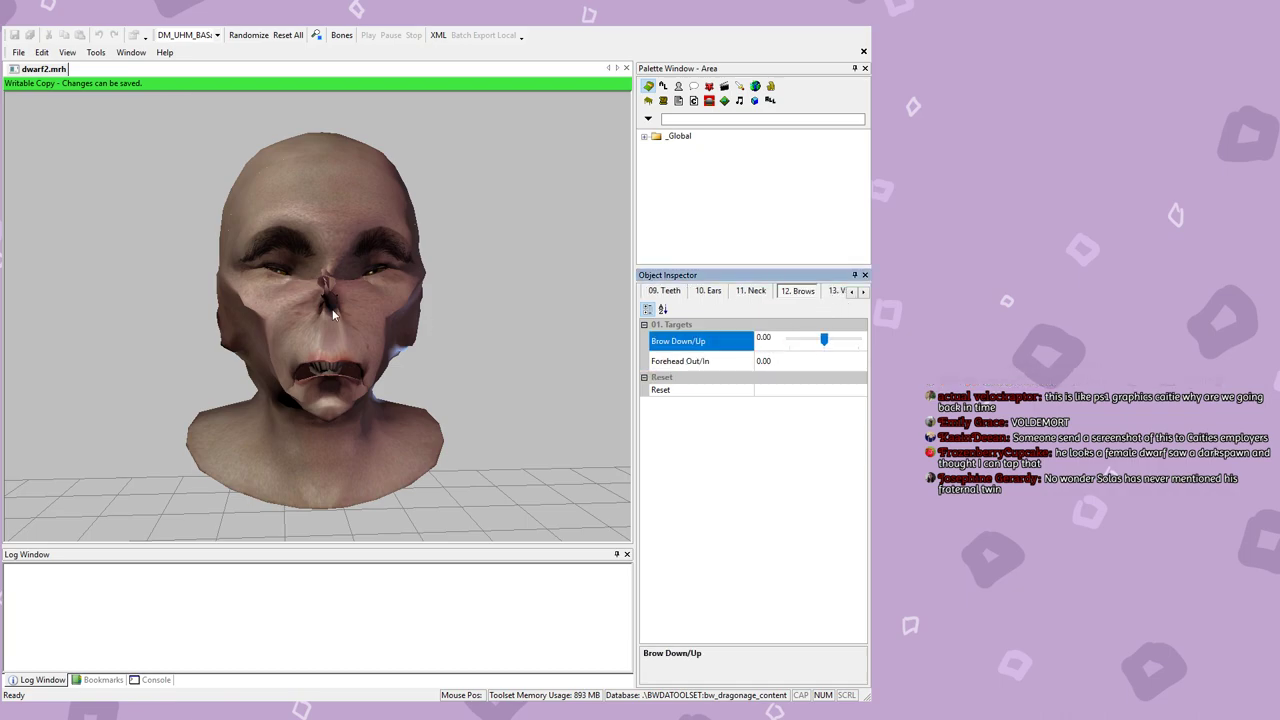
drag(825, 341, 720, 349)
click(805, 359)
drag(826, 361, 866, 361)
middle_drag(495, 322, 434, 303)
drag(433, 309, 205, 312)
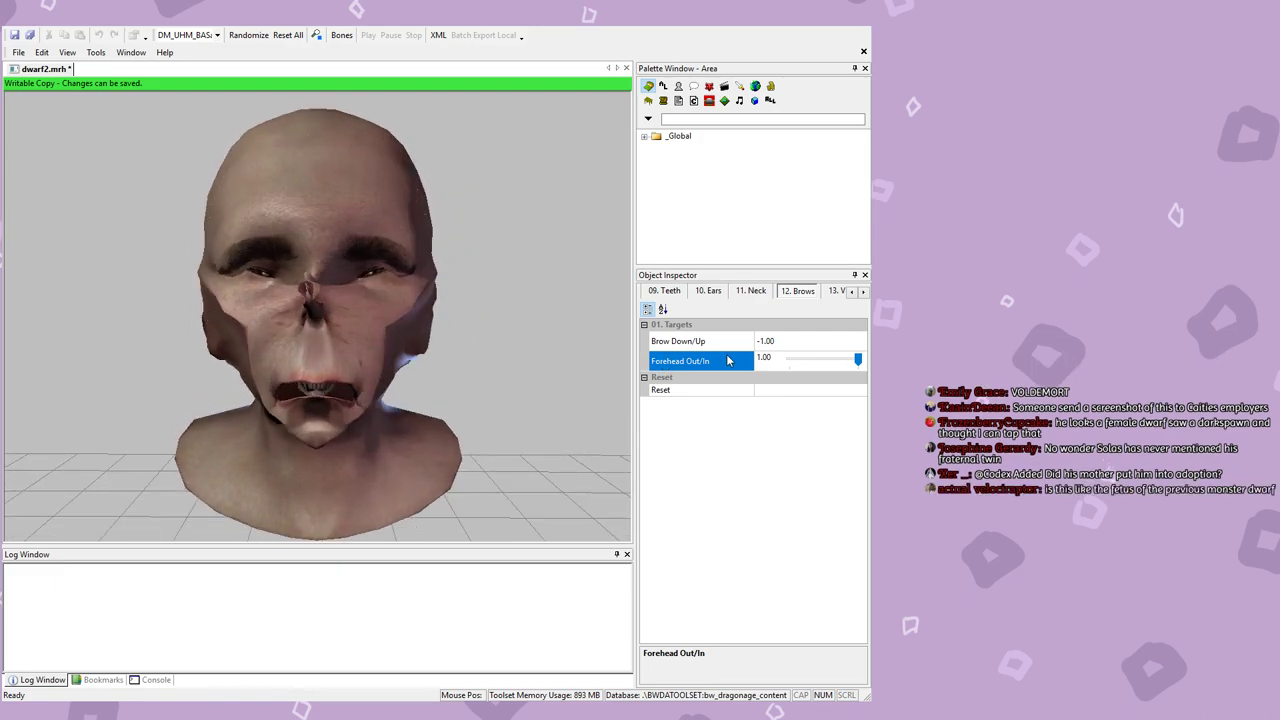
click(19, 52)
click(42, 96)
Step: Try the Fat Man unique shape but leave it at 0.00, and set Shape Oghren to 1.00
click(864, 292)
click(864, 292)
click(765, 291)
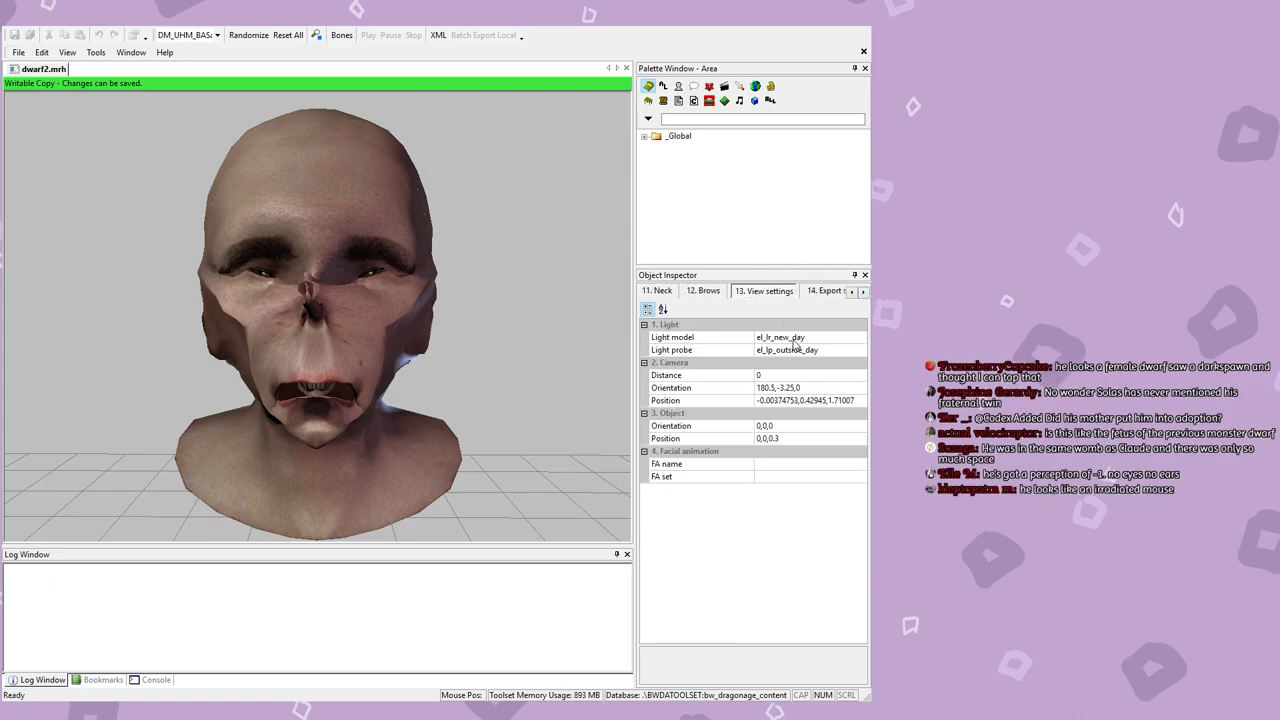
click(864, 292)
click(864, 292)
click(768, 292)
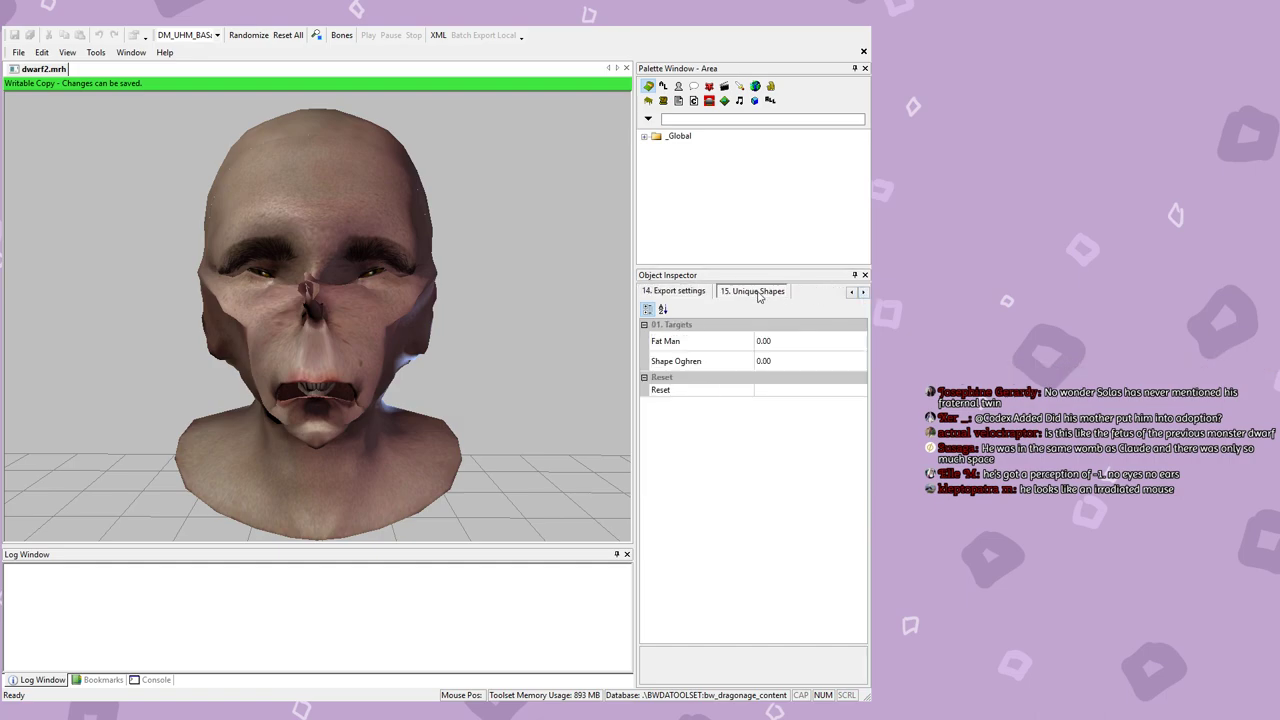
click(791, 341)
drag(791, 341, 869, 366)
click(791, 362)
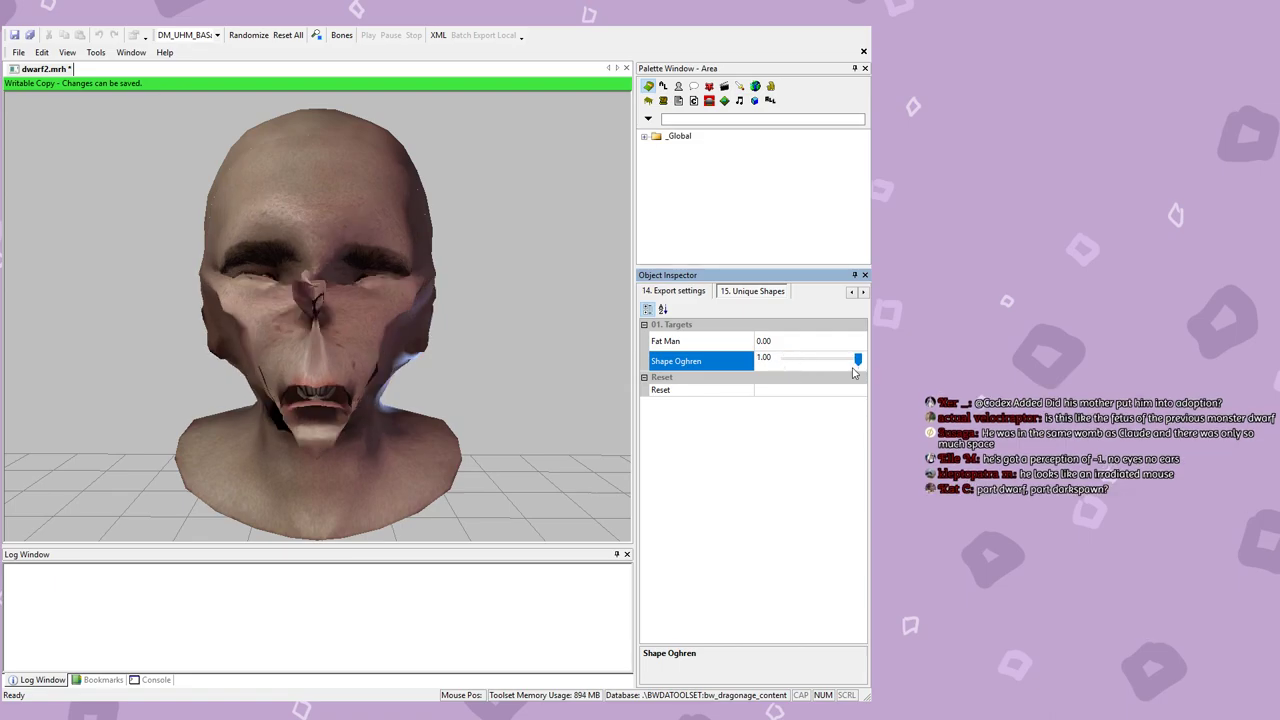
Step: Compare the head with Shape Oghren off and at 1.00 from the front and side, set it to 0.00, and save the morph
middle_drag(243, 383, 309, 374)
drag(857, 358, 785, 362)
scroll(425, 398, down, 3)
middle_drag(425, 398, 602, 375)
drag(798, 366, 862, 362)
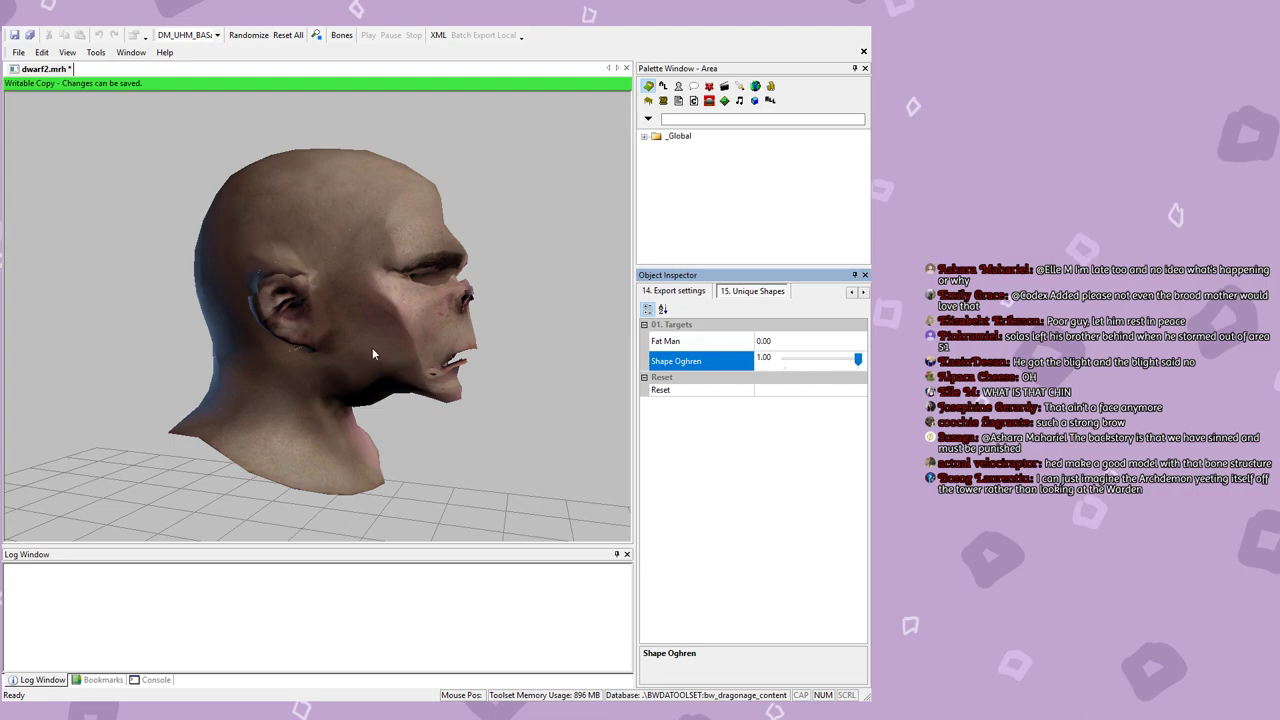
drag(371, 352, 432, 358)
mouse_move(858, 360)
mouse_down()
mouse_move(748, 357)
mouse_move(862, 358)
mouse_up()
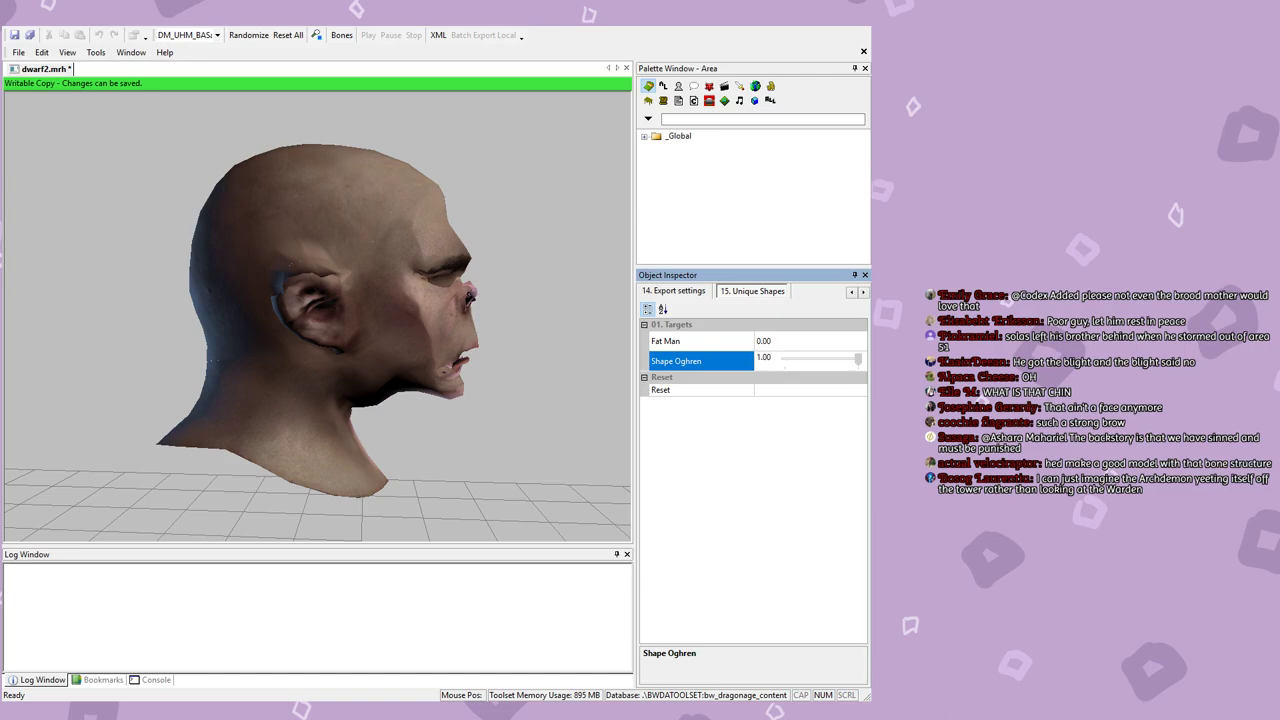
middle_drag(517, 359, 298, 365)
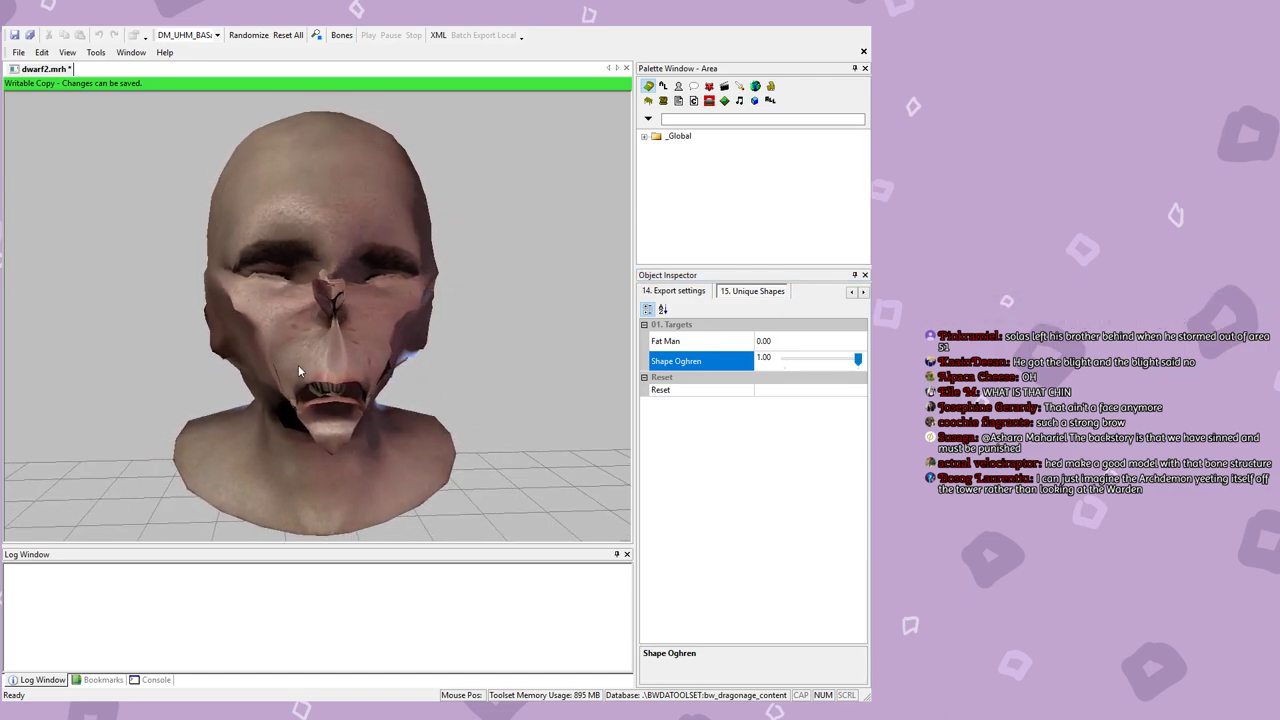
drag(850, 368, 768, 365)
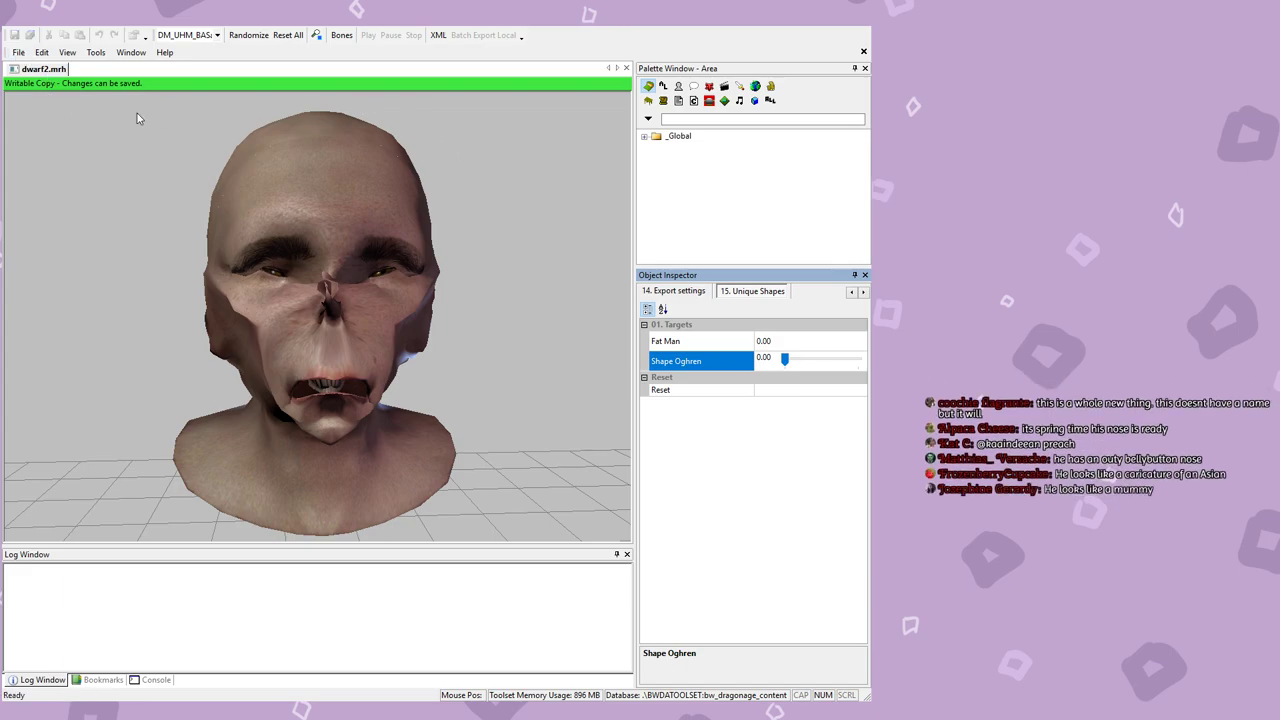
Step: Try uh_hed_amethystb_0d as the Base Skin Texture in the material settings and check the face up close
click(851, 292)
click(851, 292)
click(851, 292)
click(851, 292)
click(851, 292)
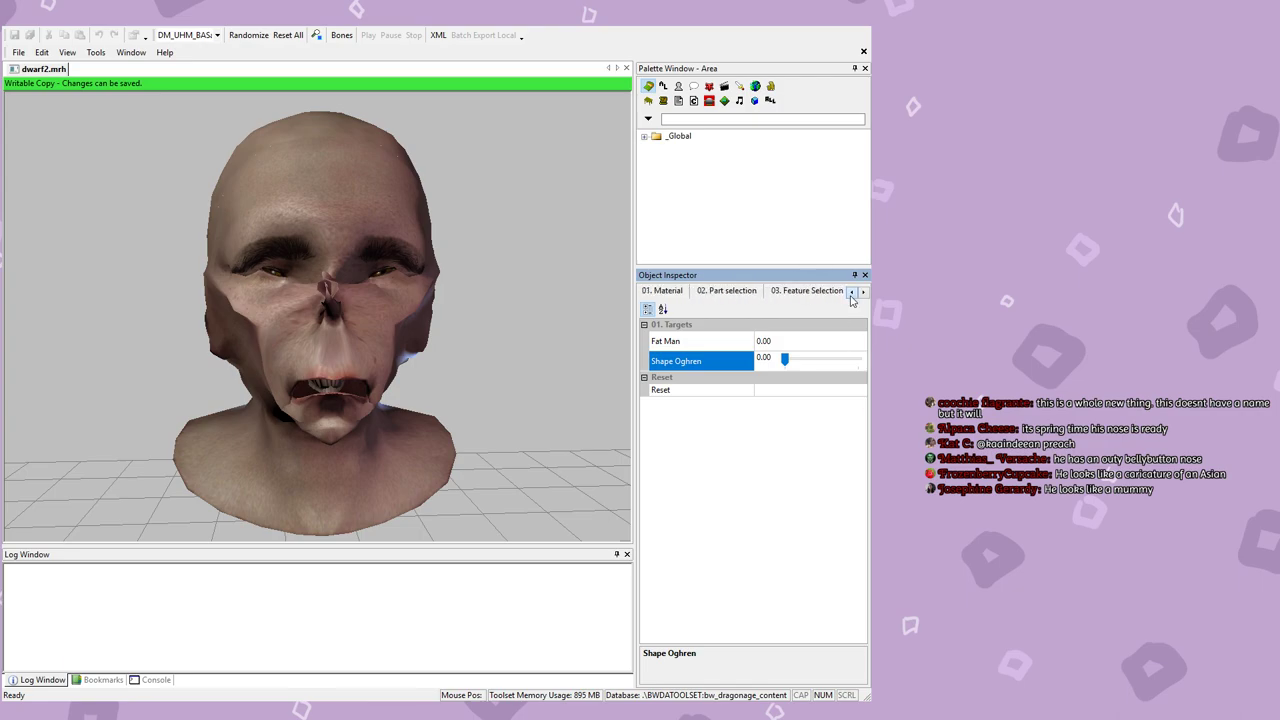
click(663, 290)
scroll(846, 414, down, 1)
click(839, 424)
click(851, 425)
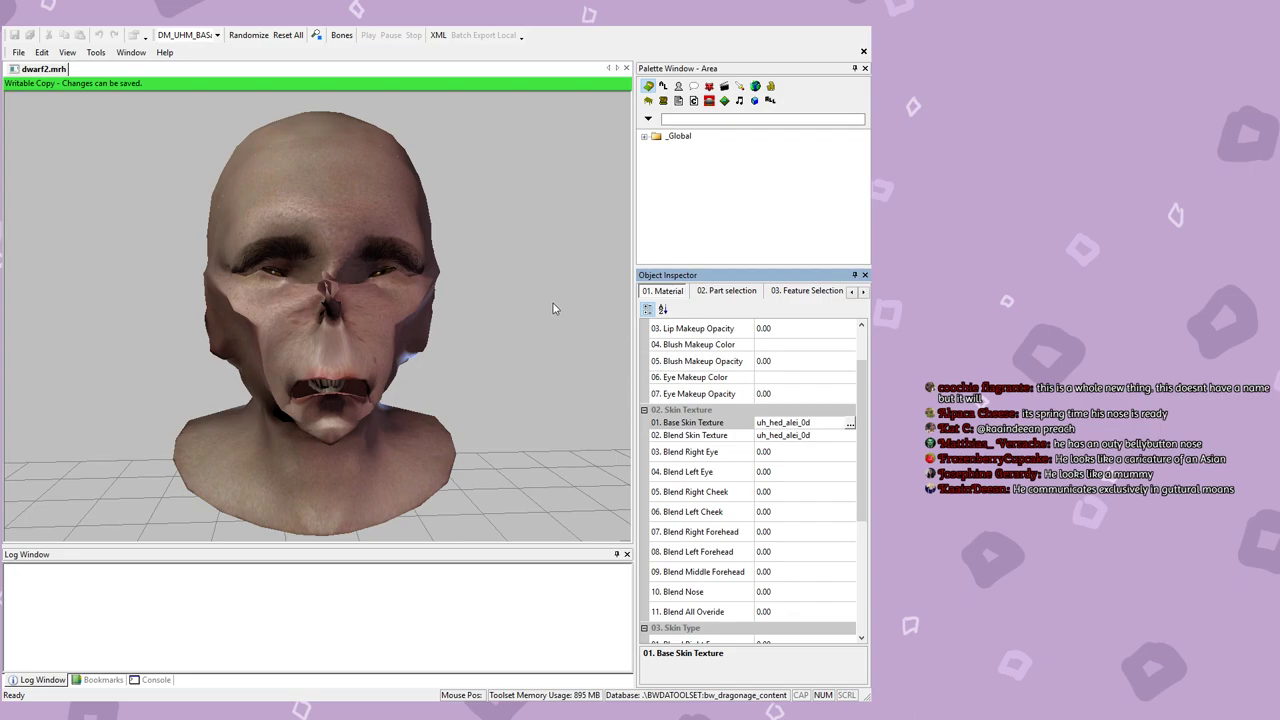
click(774, 413)
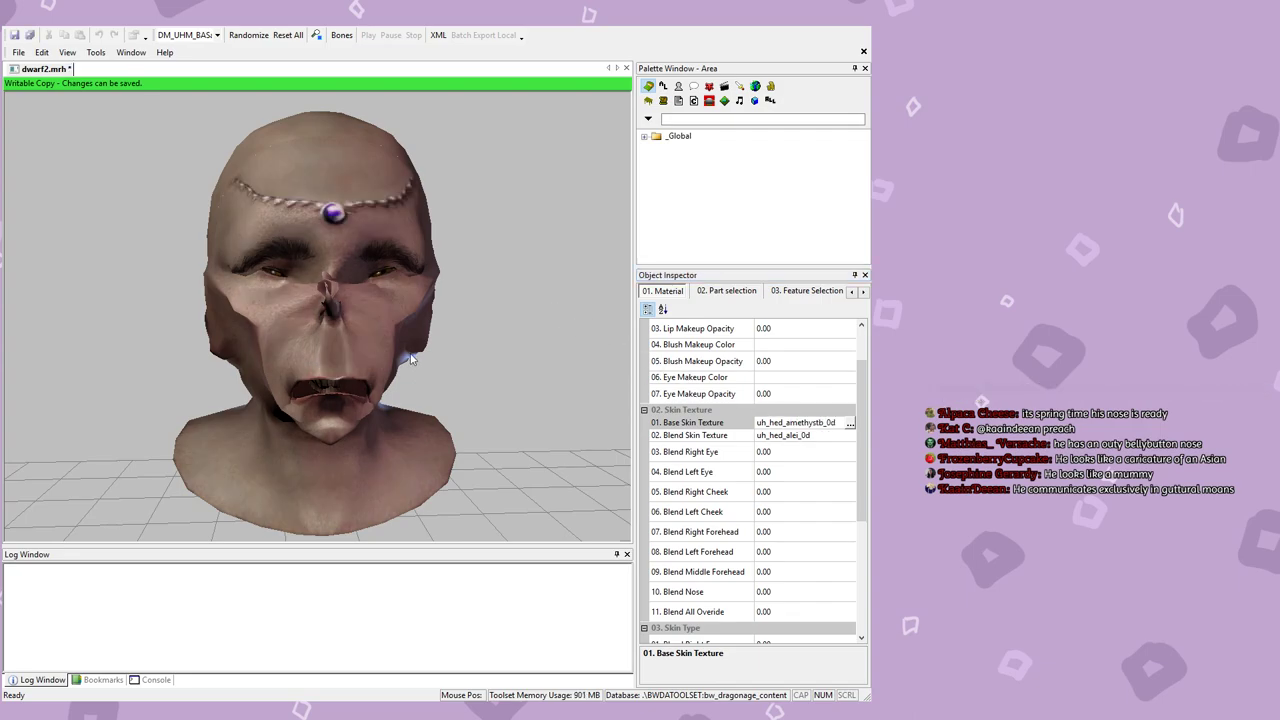
scroll(338, 327, up, 2)
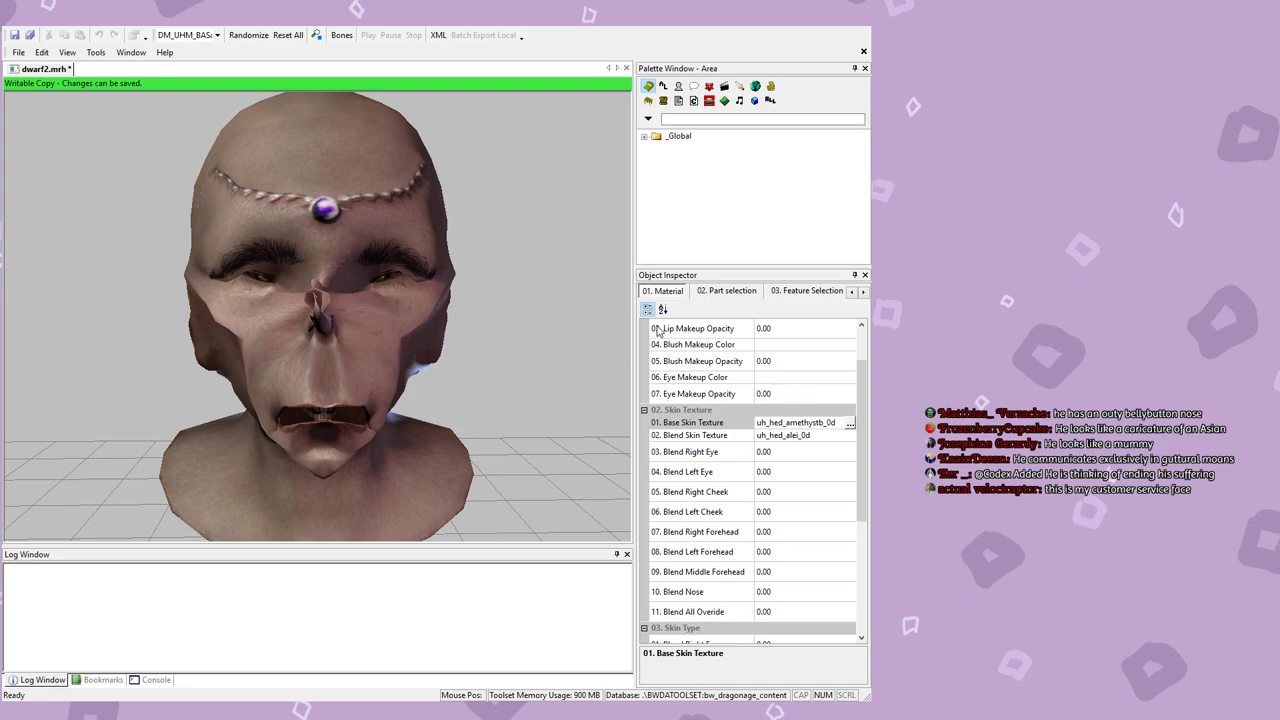
Step: Try uh_hed_catseye_0d and a forehead-scar texture as the Base Skin Texture, viewing the head from different angles
double_click(762, 420)
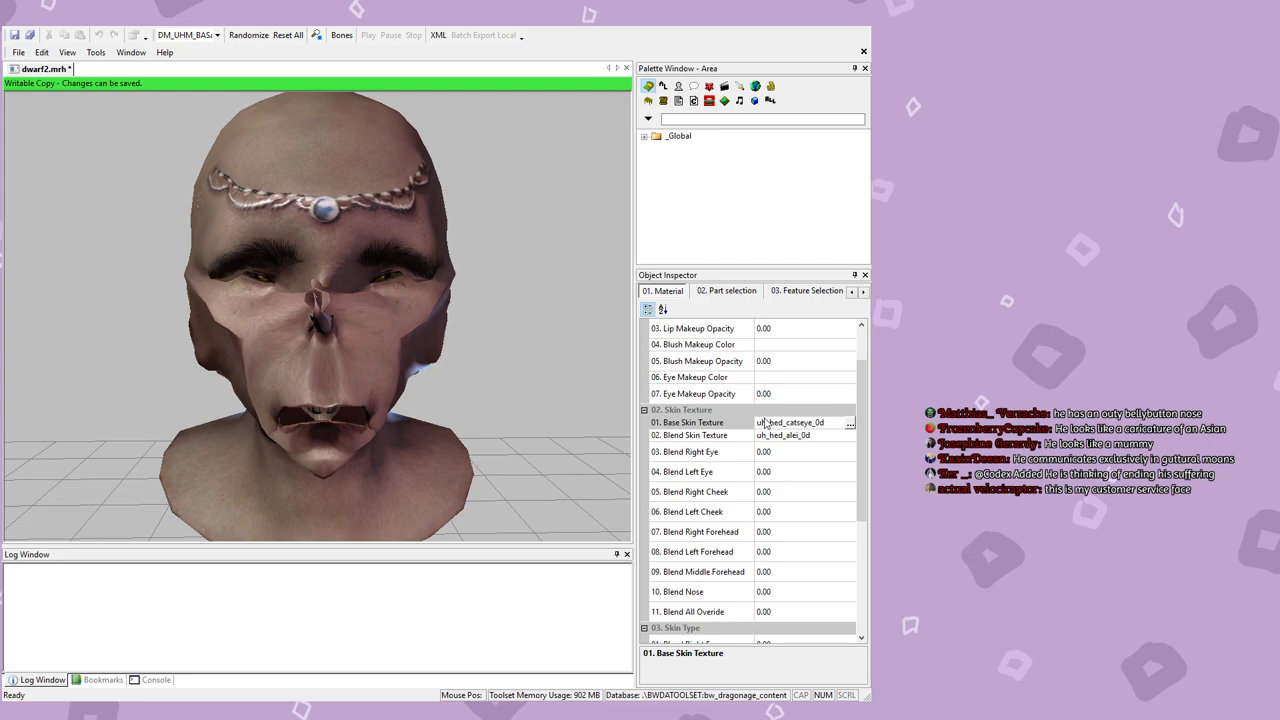
click(849, 424)
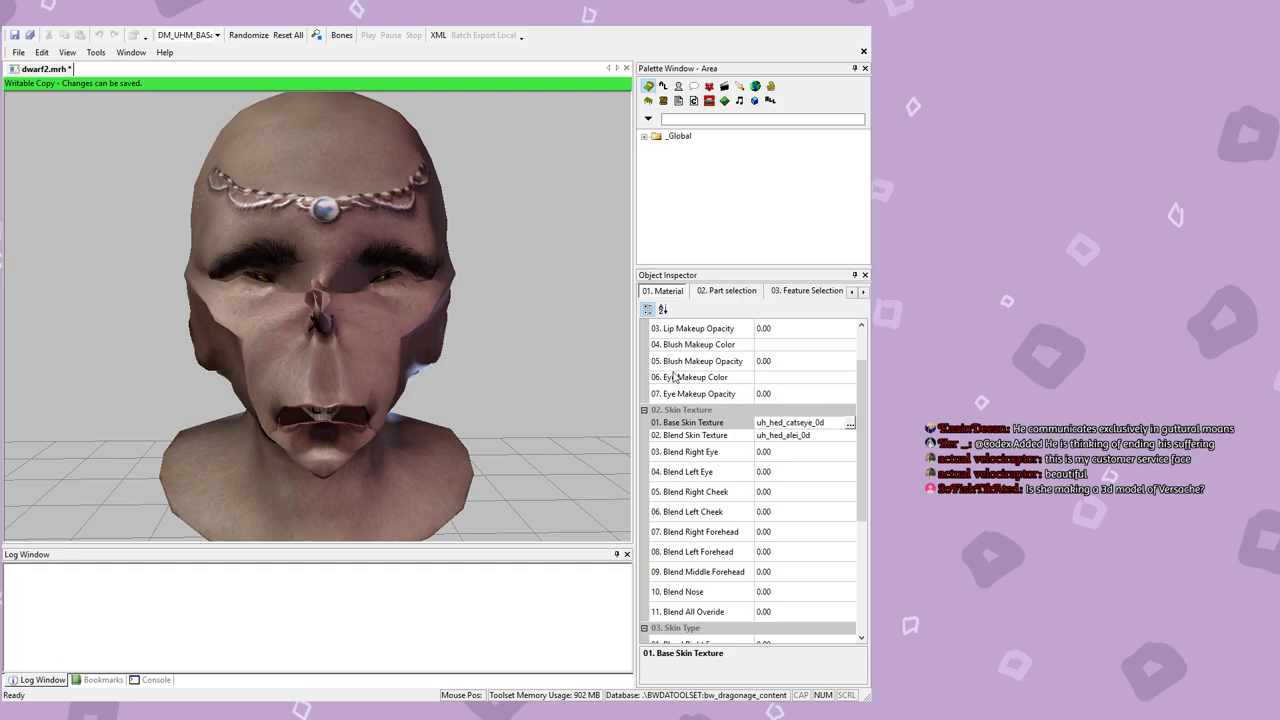
click(776, 414)
middle_drag(422, 331, 361, 321)
drag(360, 320, 396, 314)
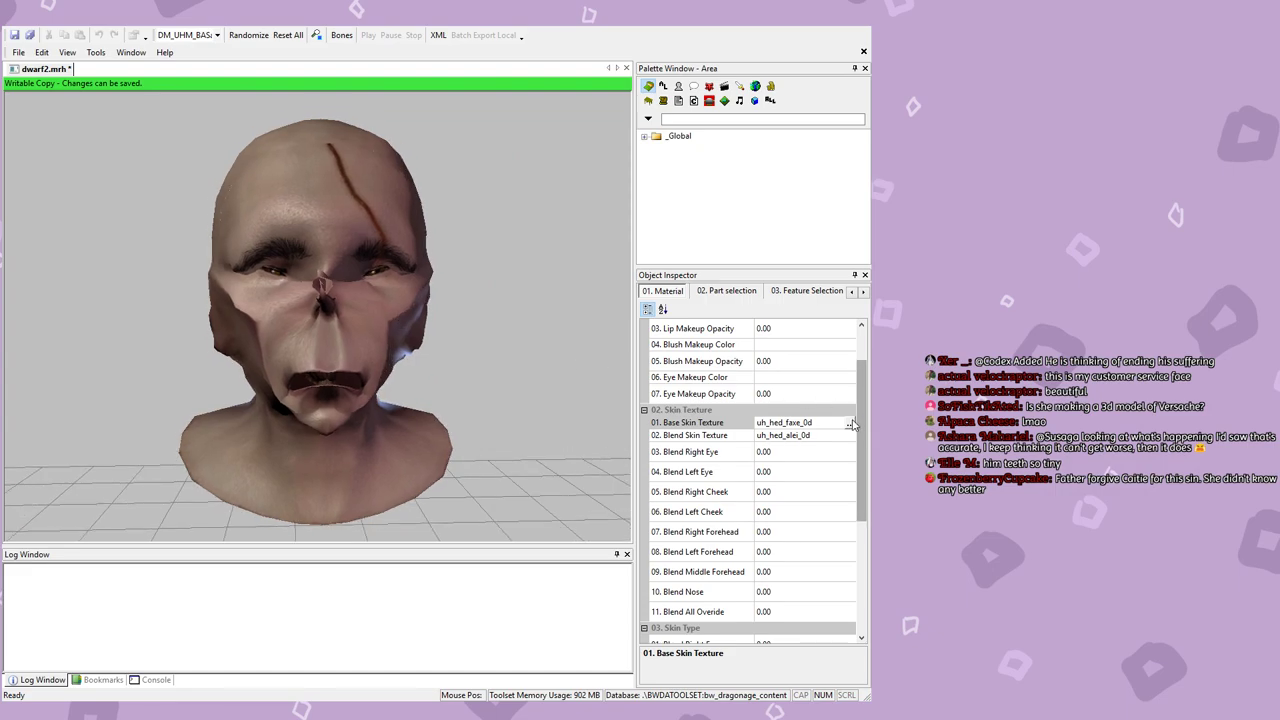
Step: Try uh_hed_khzombie_0d and uh_hed_mb_tali01_0d as the Base Skin Texture and check each on the head
double_click(774, 421)
middle_drag(334, 391, 359, 356)
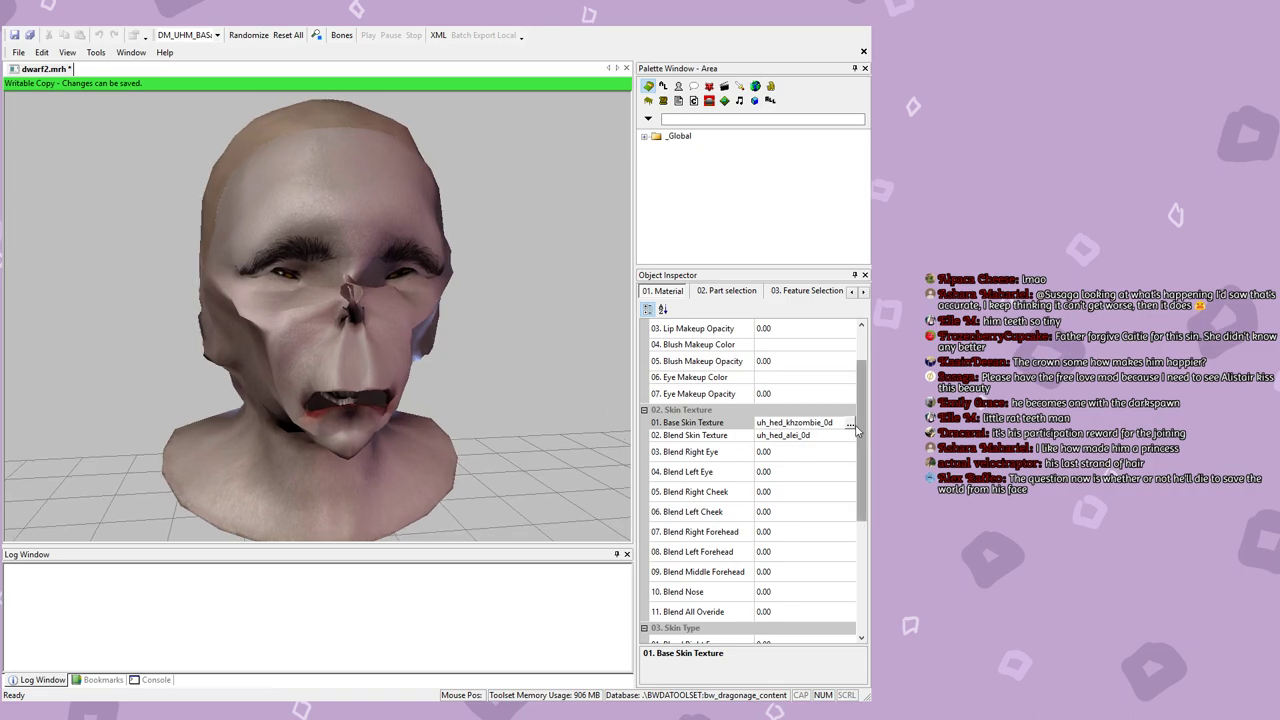
double_click(774, 412)
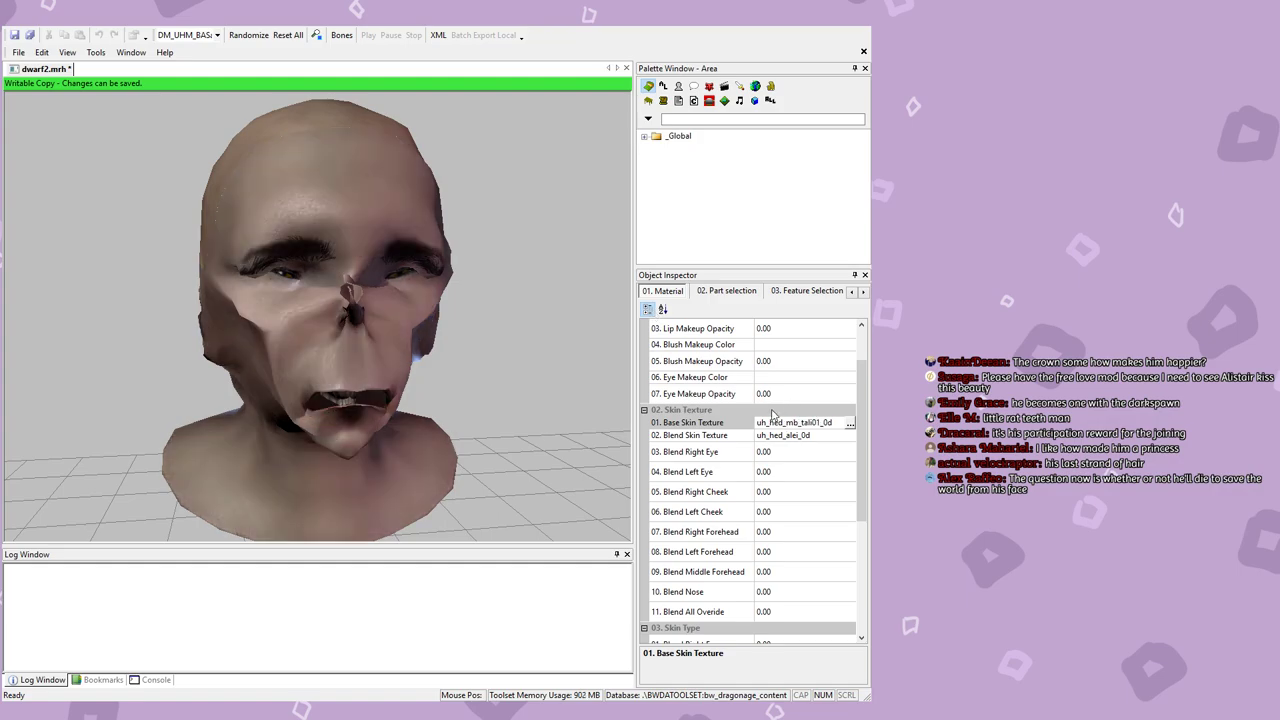
scroll(460, 375, down, 2)
middle_drag(340, 365, 453, 353)
drag(452, 353, 343, 348)
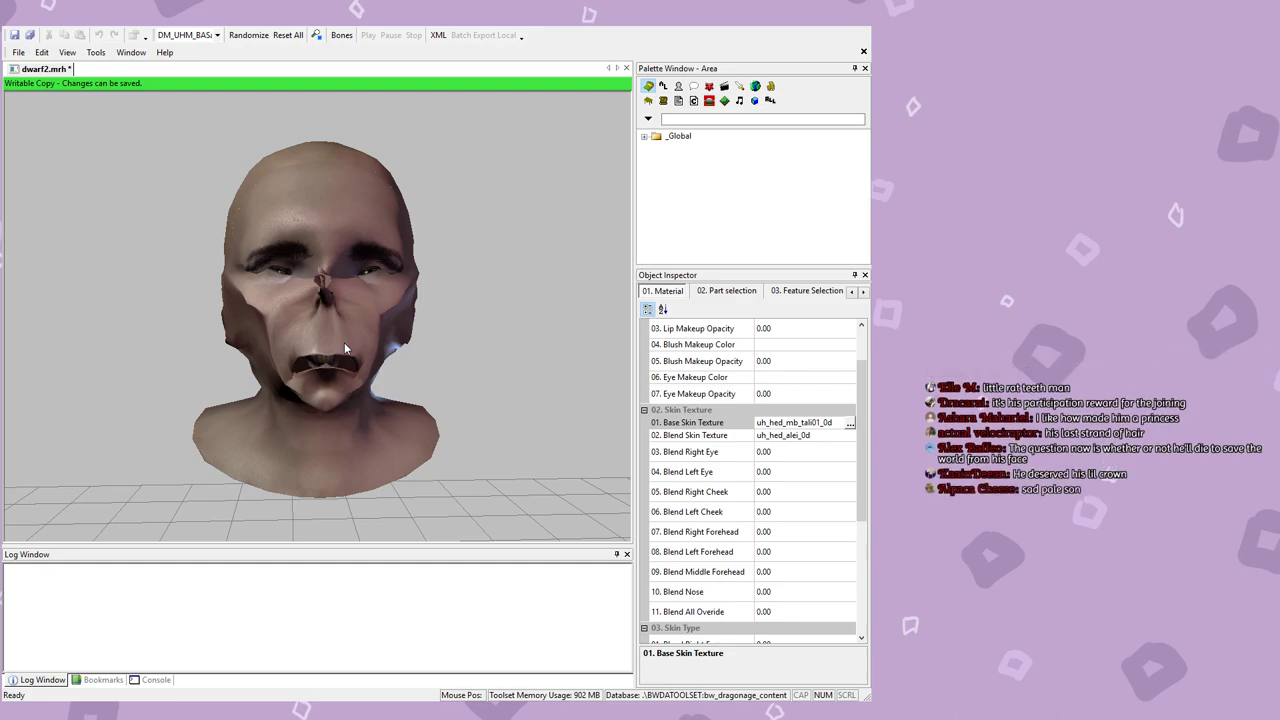
Step: Try the celticcrestgoldb crown texture and uh_hed_dimitridark_0d as the Base Skin Texture
click(849, 424)
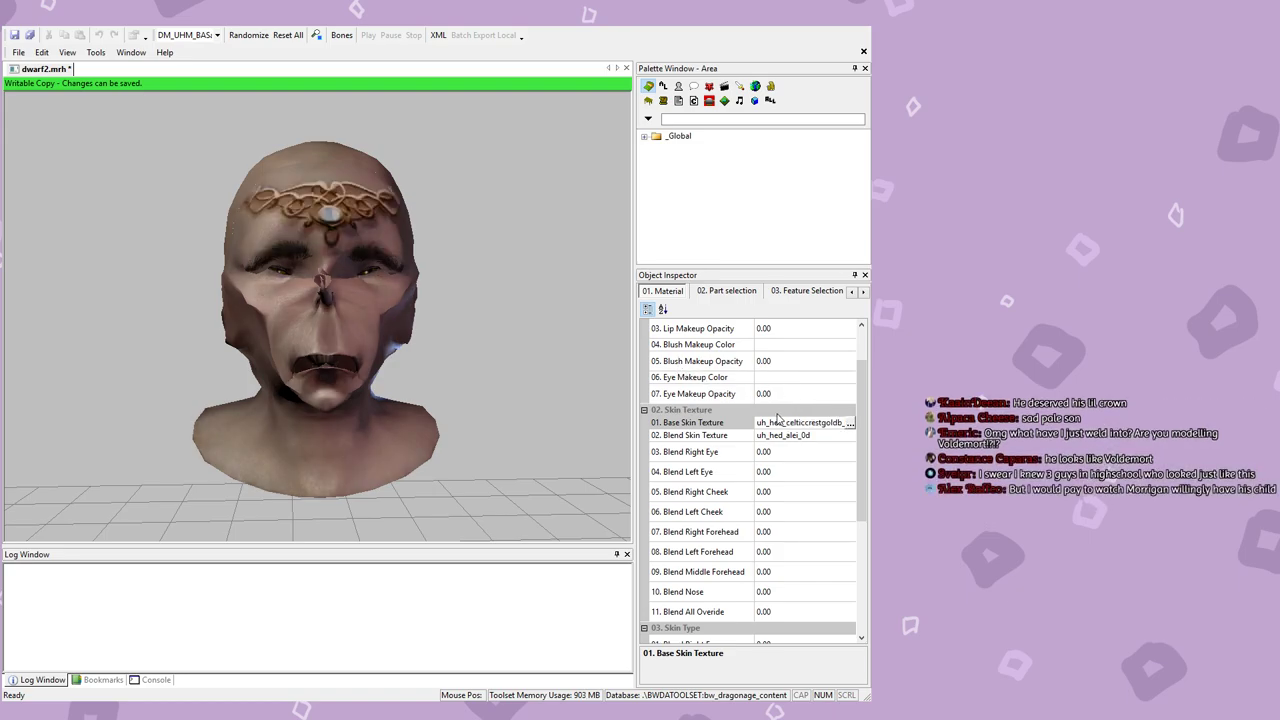
mouse_move(426, 342)
middle_down()
mouse_move(362, 333)
mouse_move(376, 339)
mouse_move(420, 331)
mouse_move(368, 325)
mouse_move(191, 316)
mouse_move(356, 316)
mouse_move(437, 334)
middle_up()
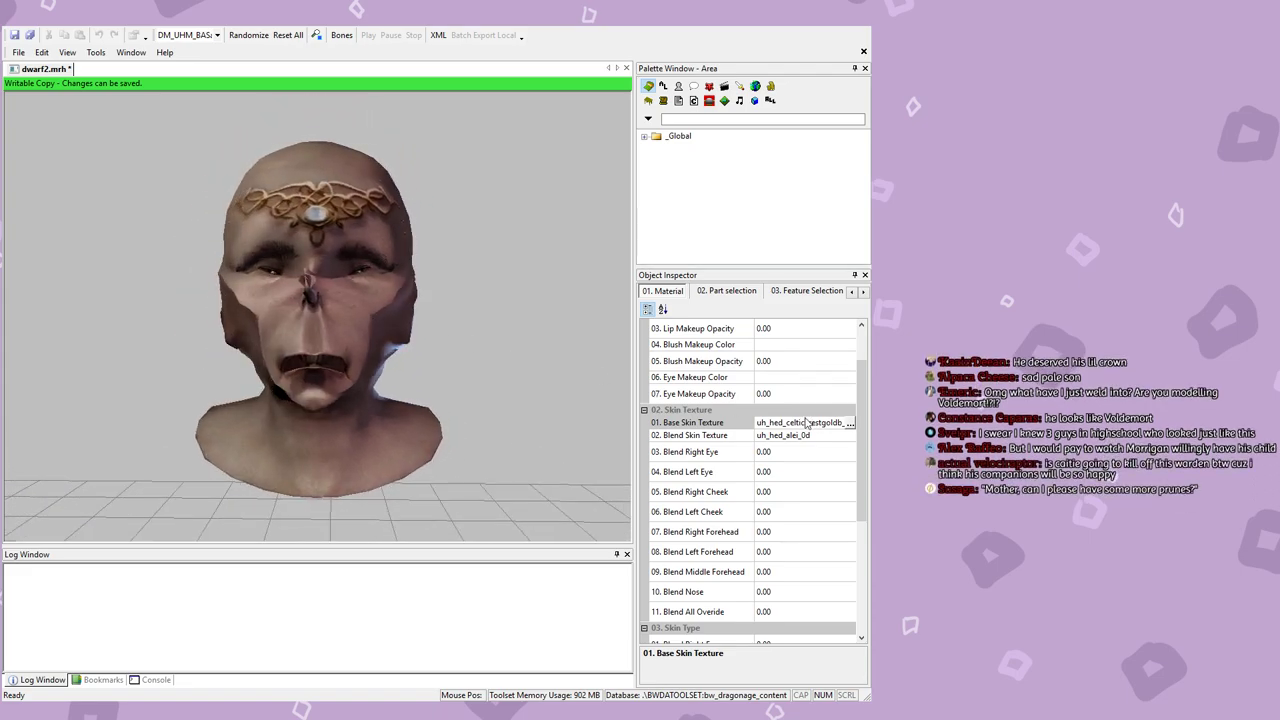
click(850, 424)
click(782, 422)
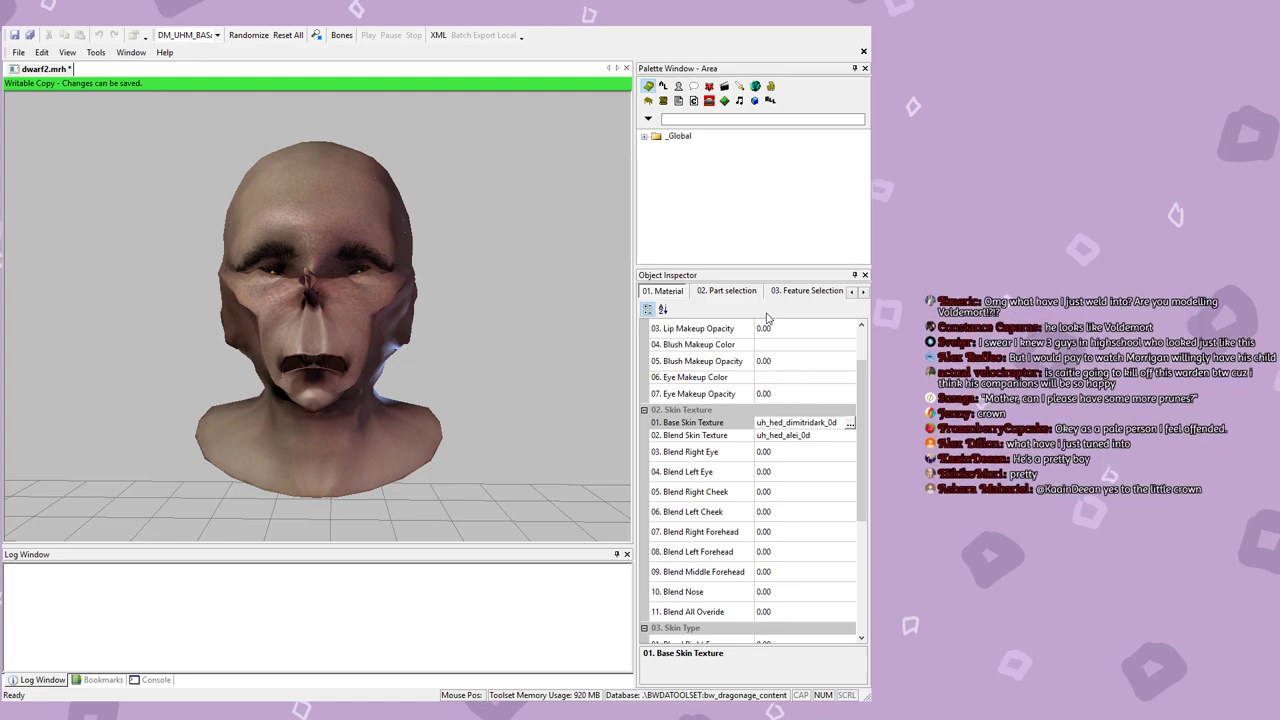
Step: Set the Base Skin Texture to uh_hed_khinjured_0d, check the injured face, and save the morph
click(767, 417)
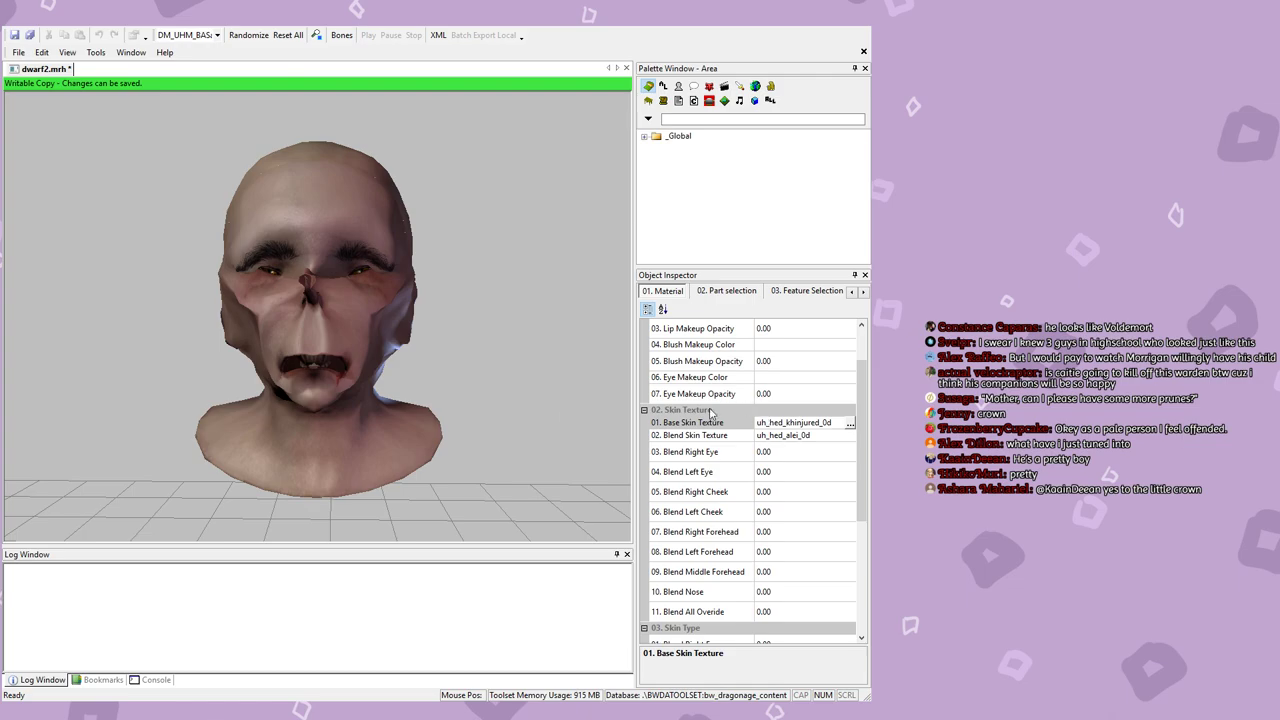
scroll(250, 348, up, 3)
middle_drag(250, 348, 414, 366)
scroll(856, 449, down, 2)
scroll(856, 449, up, 4)
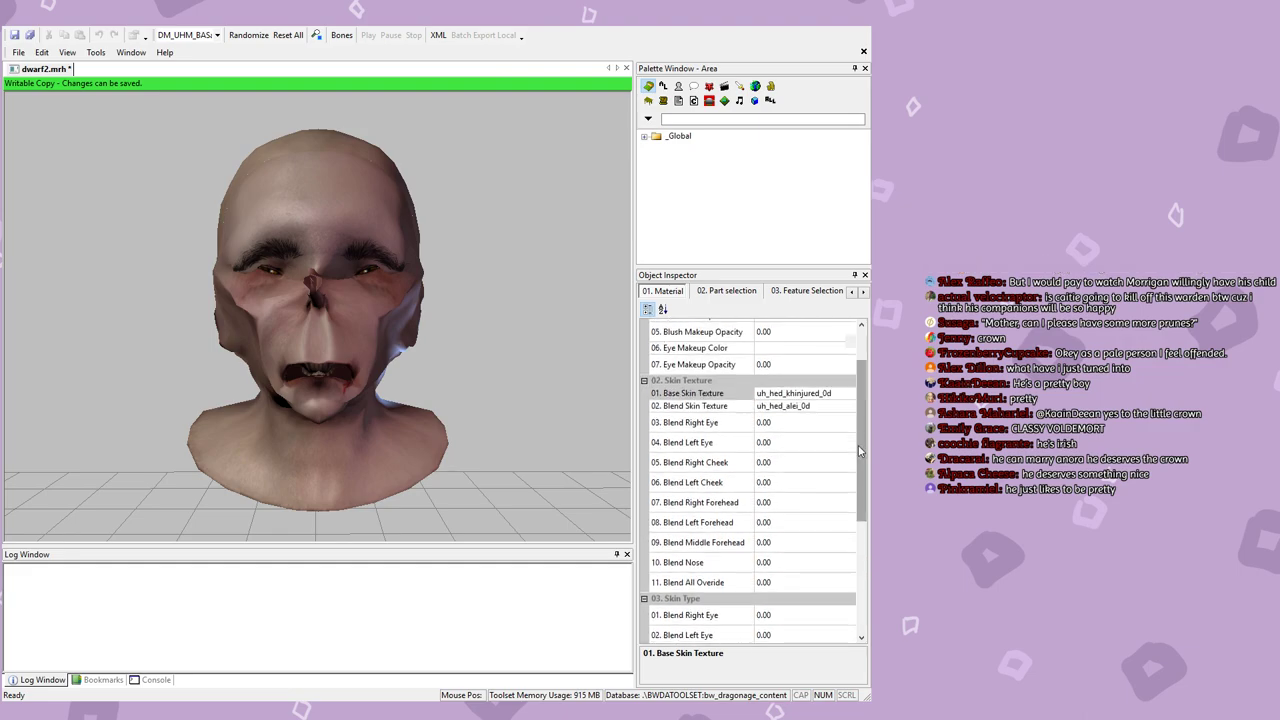
key(ctrl+s)
Step: Open the part selection settings at Eye Color and examine the head's eyes up close
click(726, 290)
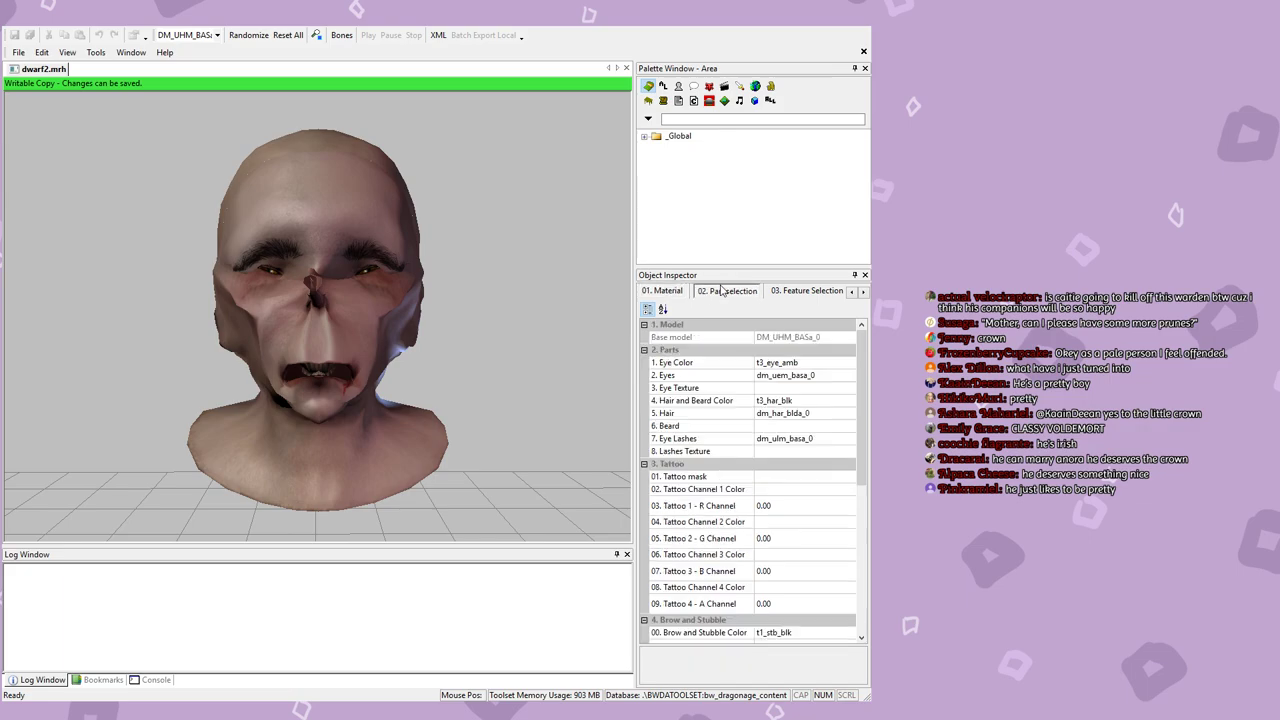
click(786, 365)
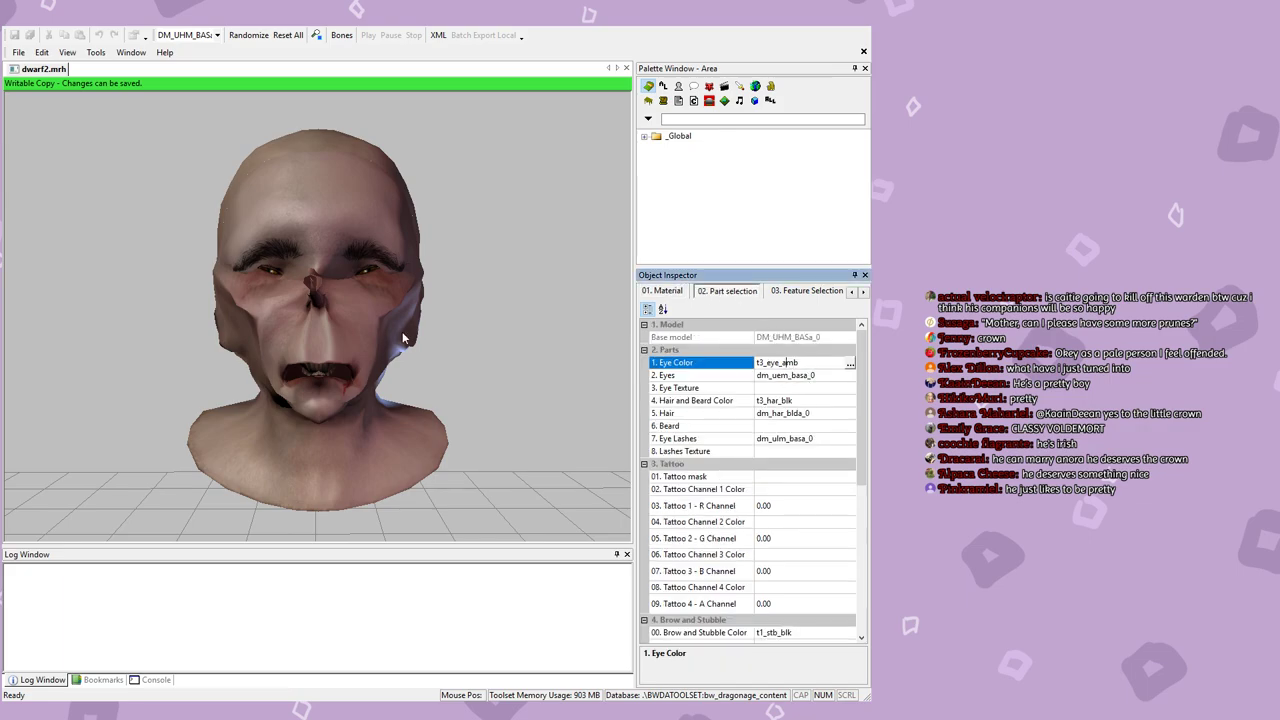
scroll(396, 290, up, 5)
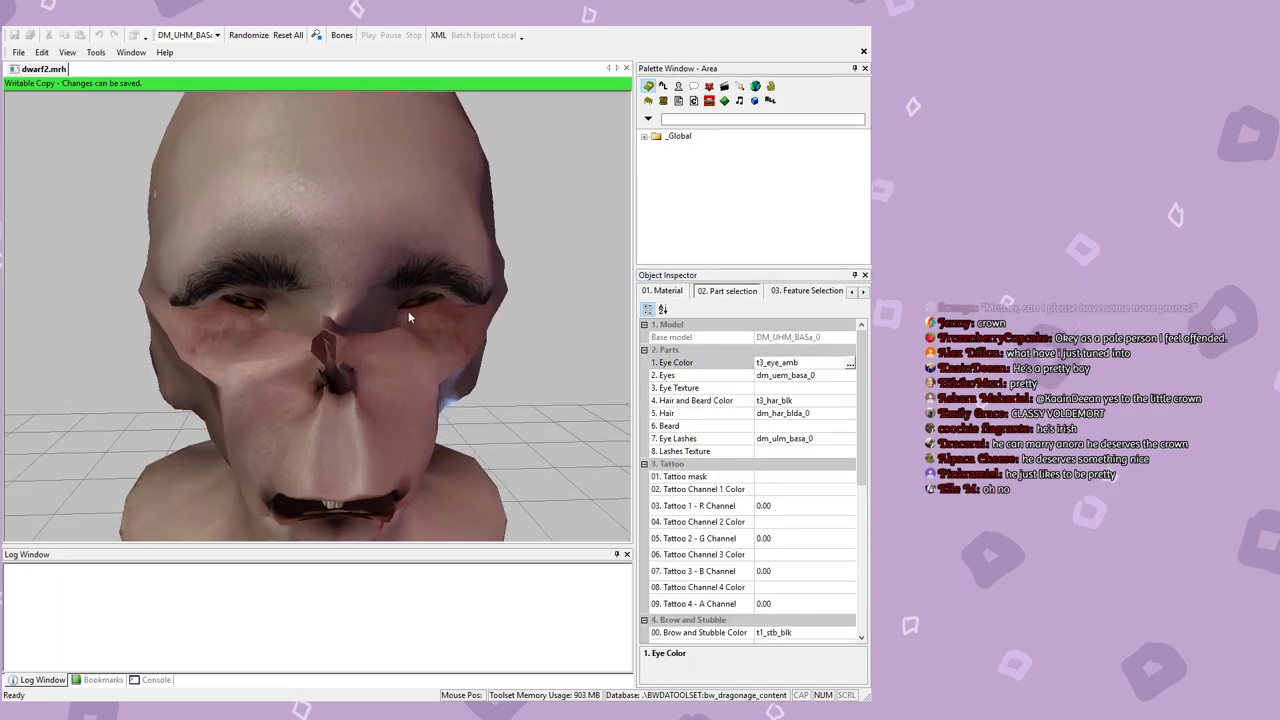
scroll(398, 315, down, 5)
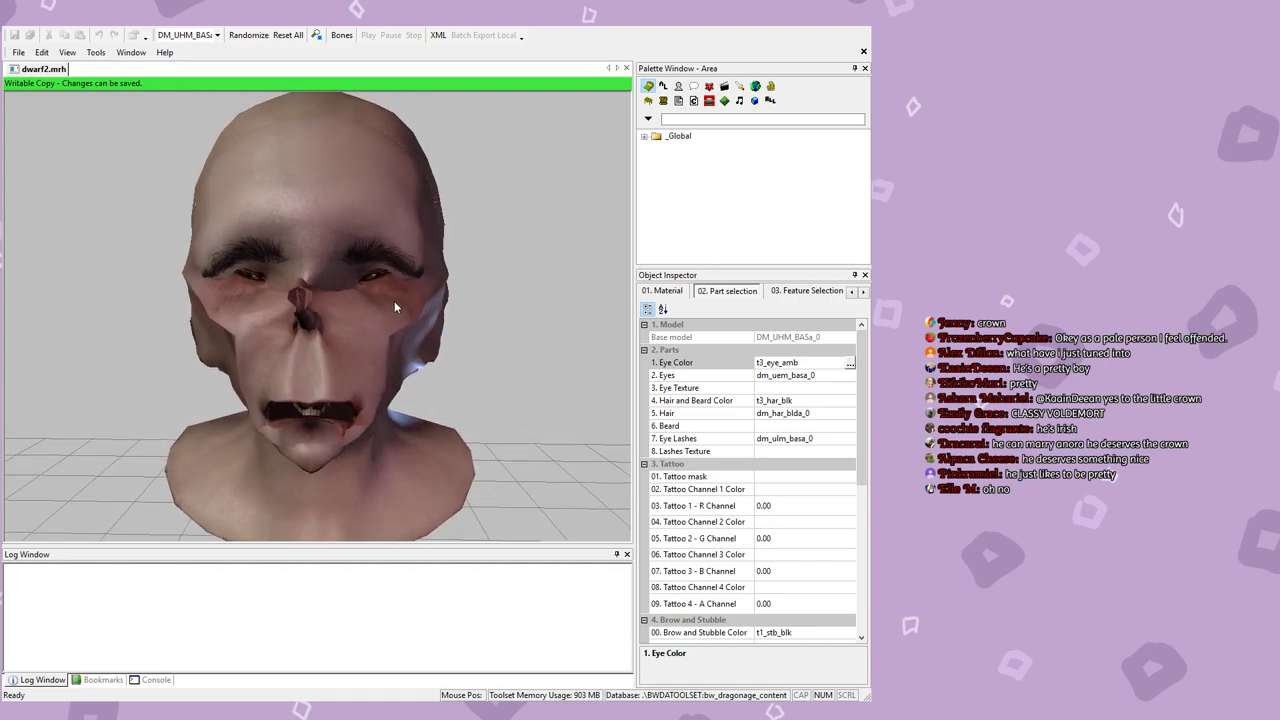
scroll(400, 292, down, 3)
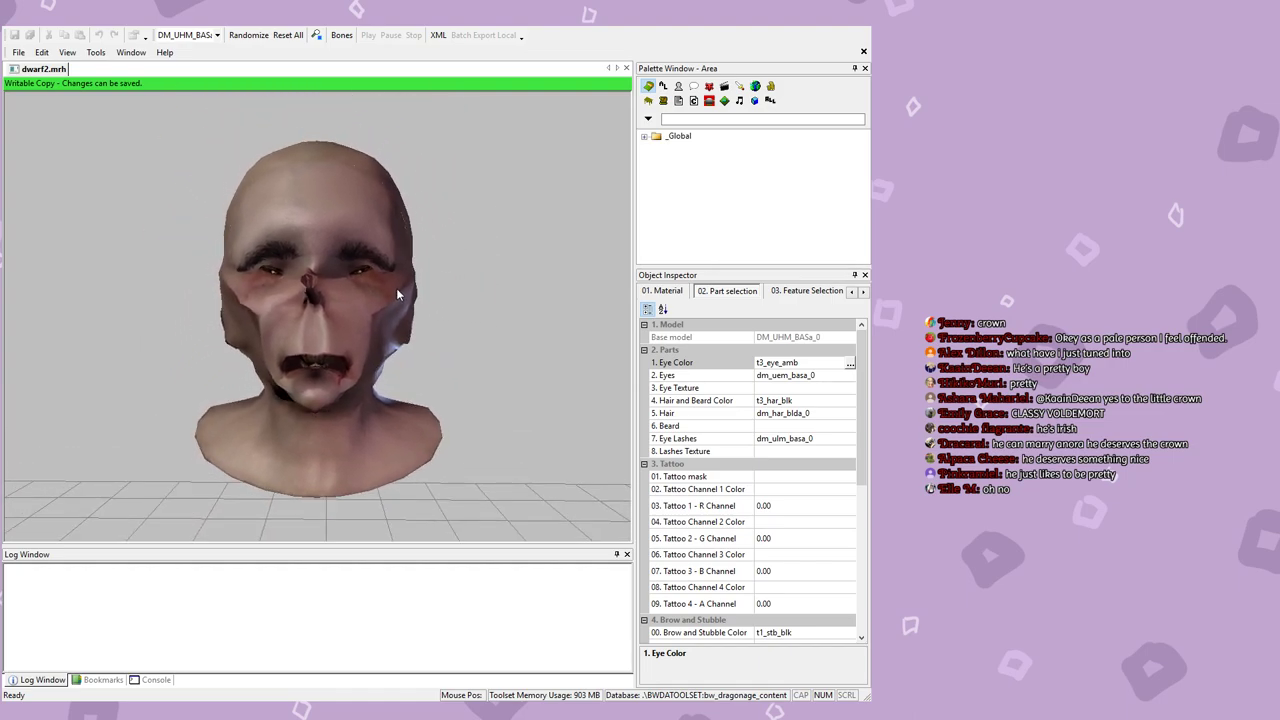
Step: Try the dm_brd_b6a_0 beard on the head, view it from an angle, and close the morph without saving
click(825, 375)
click(801, 400)
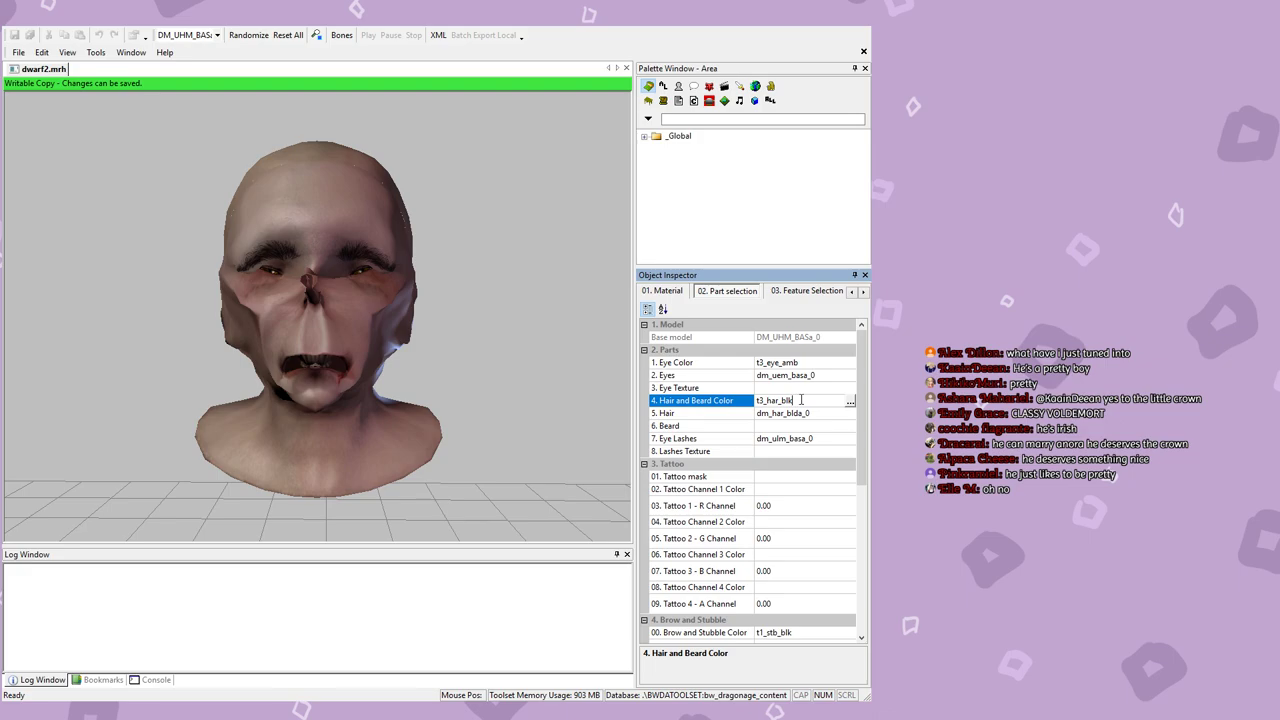
click(787, 438)
click(786, 426)
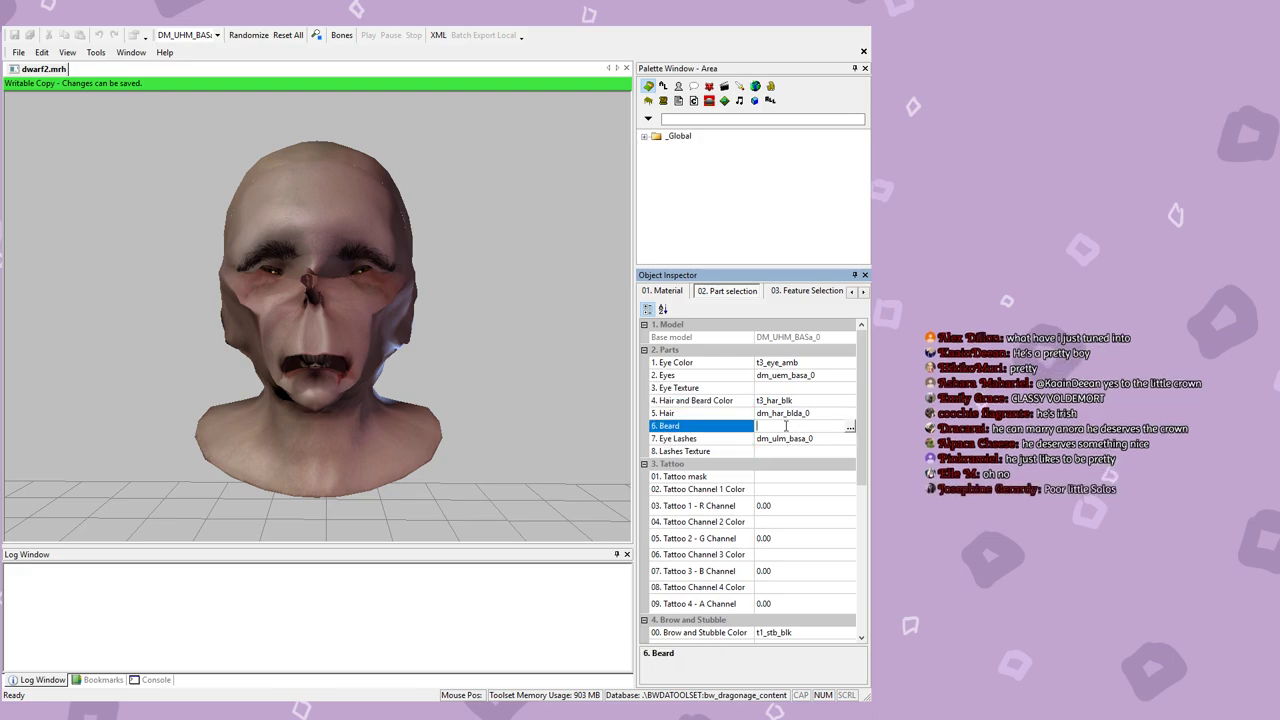
click(849, 427)
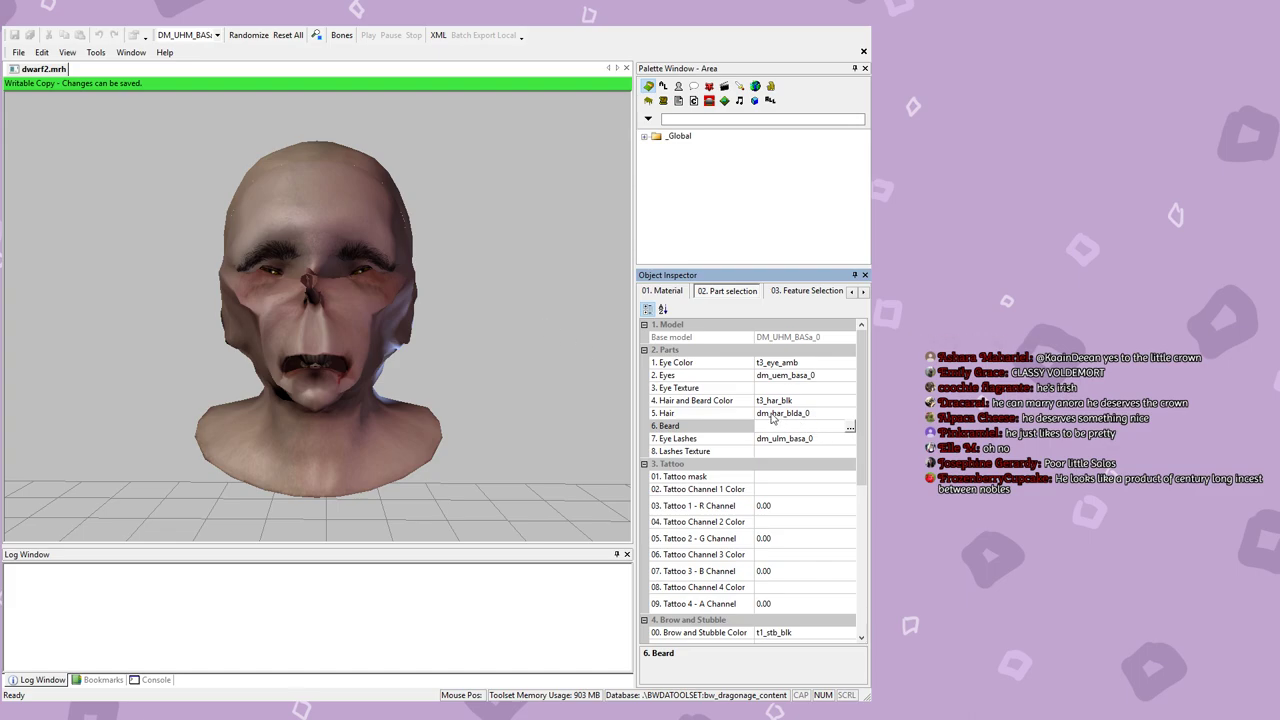
middle_drag(330, 428, 225, 430)
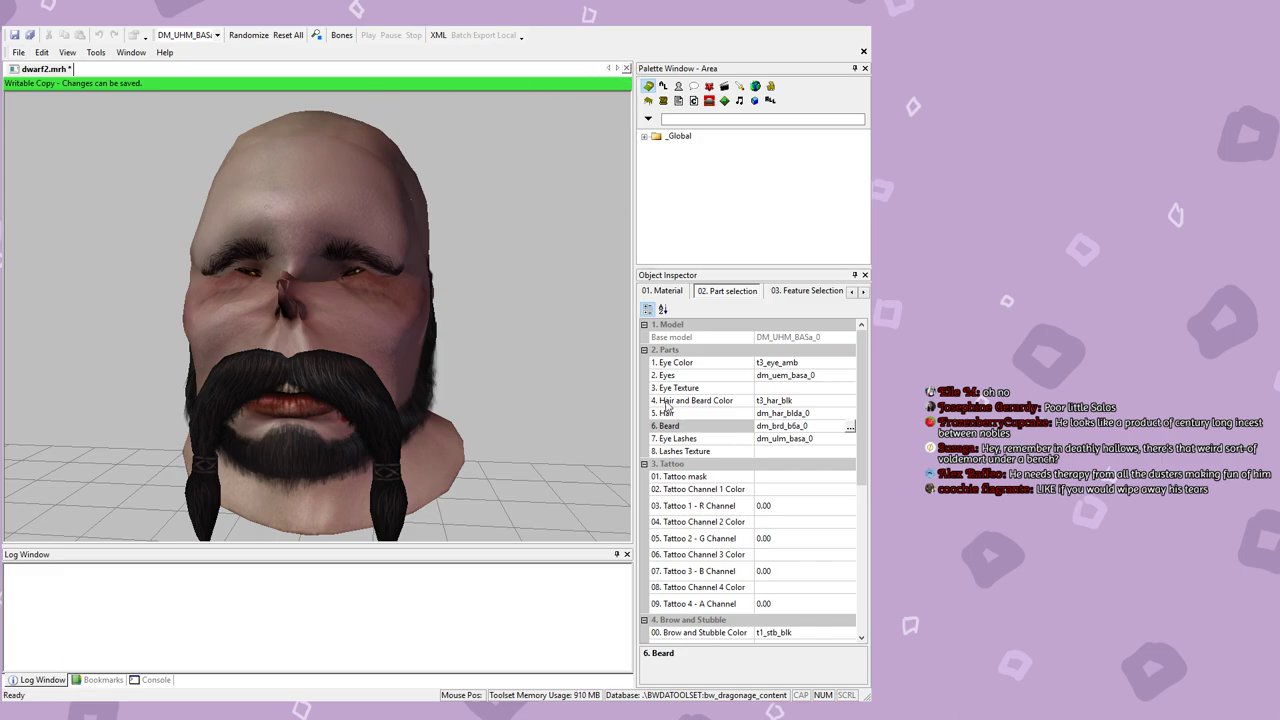
key(ctrl+F4)
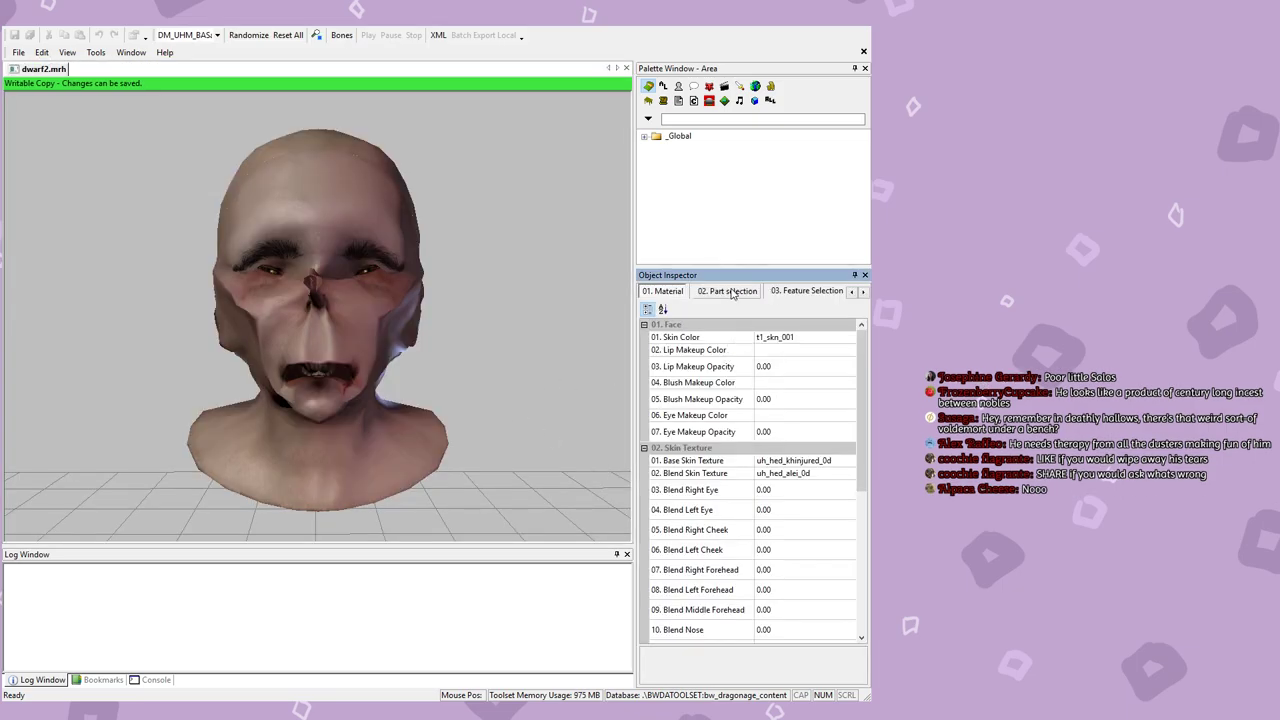
Step: Try the noukdarkladybraids hair part on the head and view it from the side
click(731, 291)
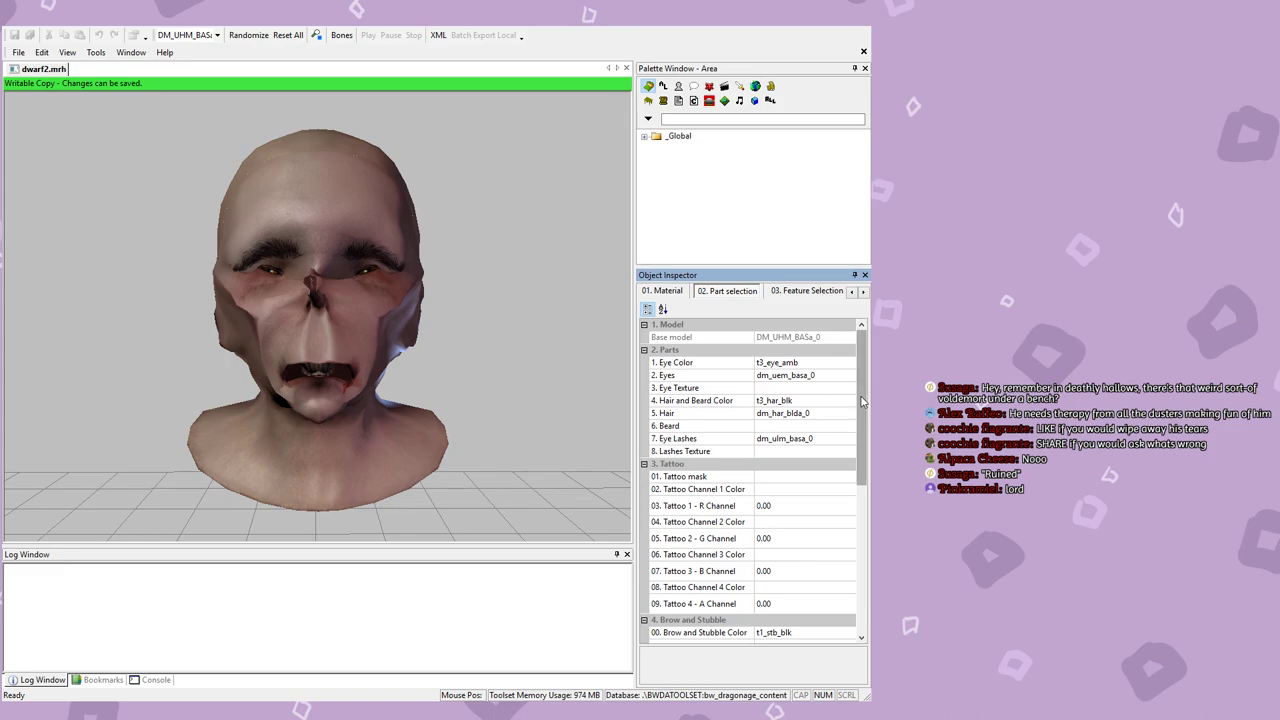
click(772, 416)
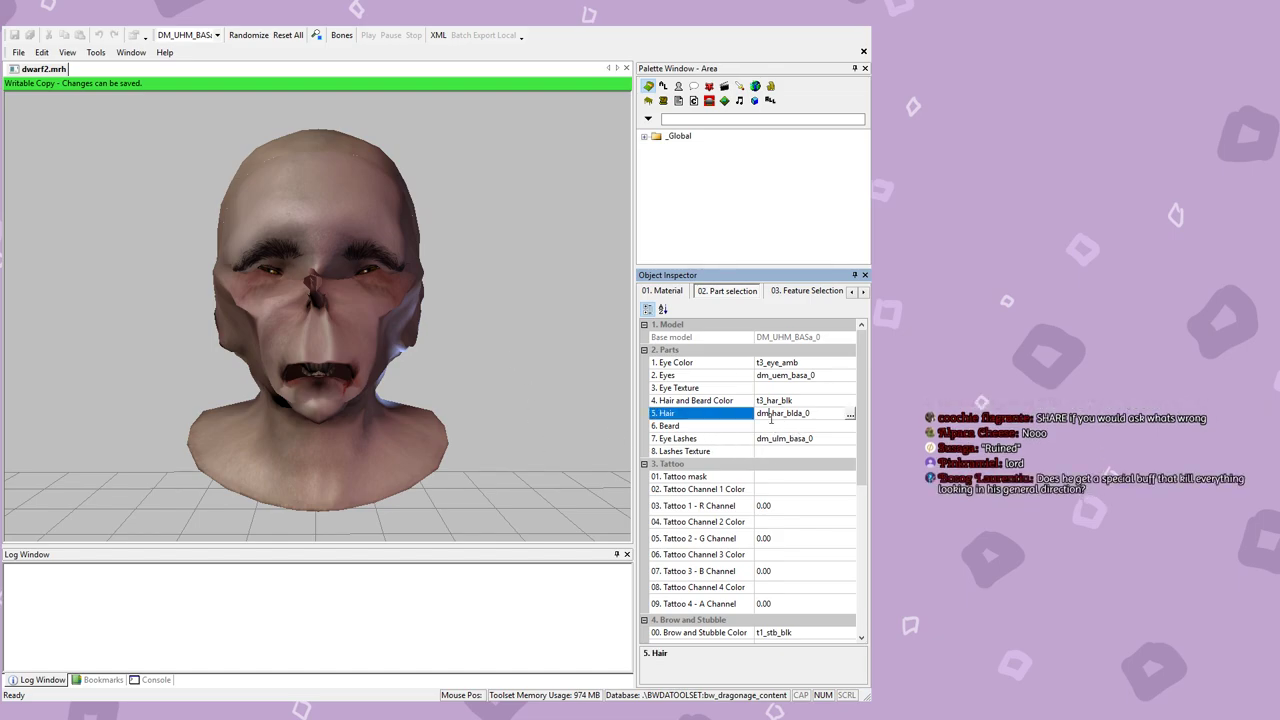
click(849, 414)
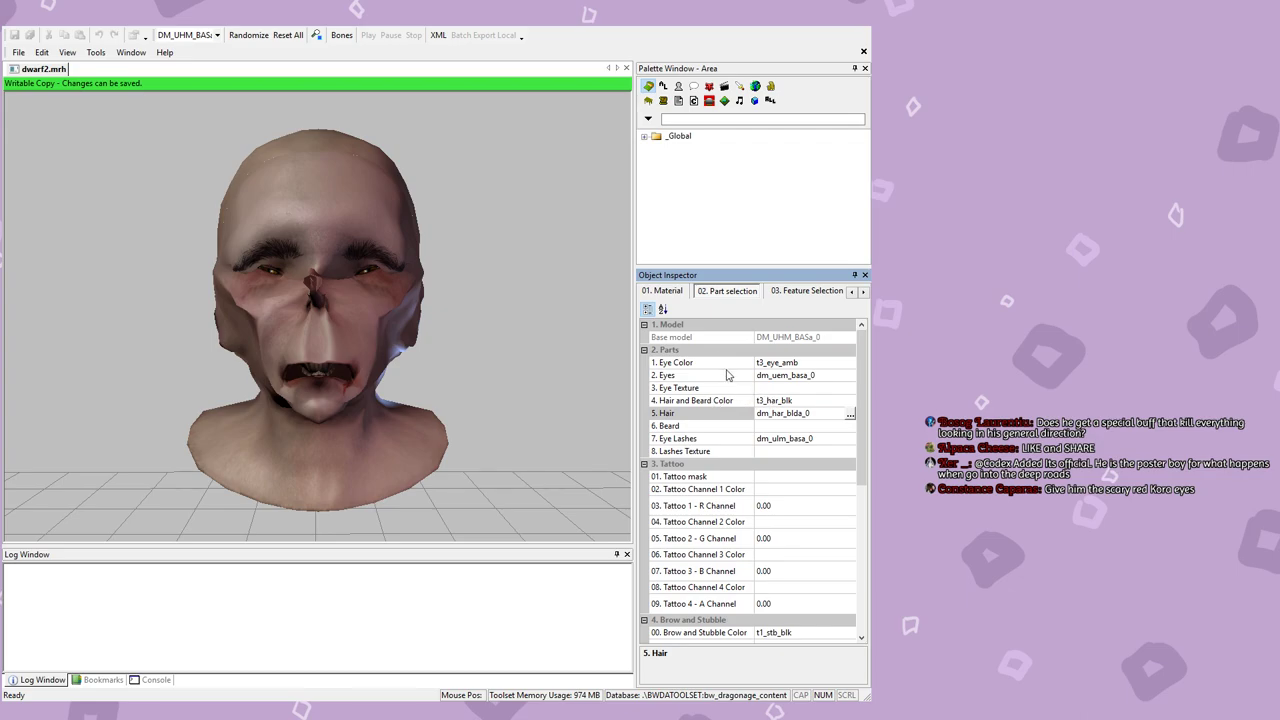
click(768, 421)
middle_drag(334, 365, 116, 325)
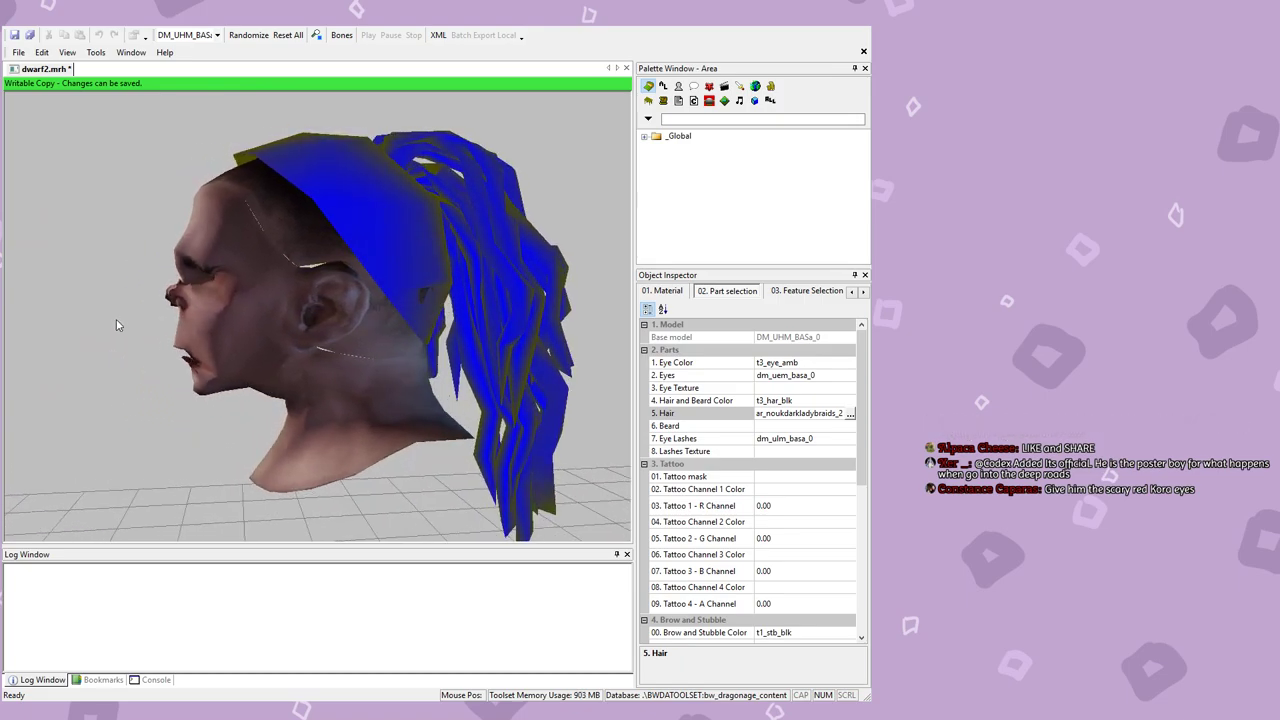
Step: Set the Hair part to dm_har_zoltan_0 and rotate the head to view the hairstyle from the front
click(853, 417)
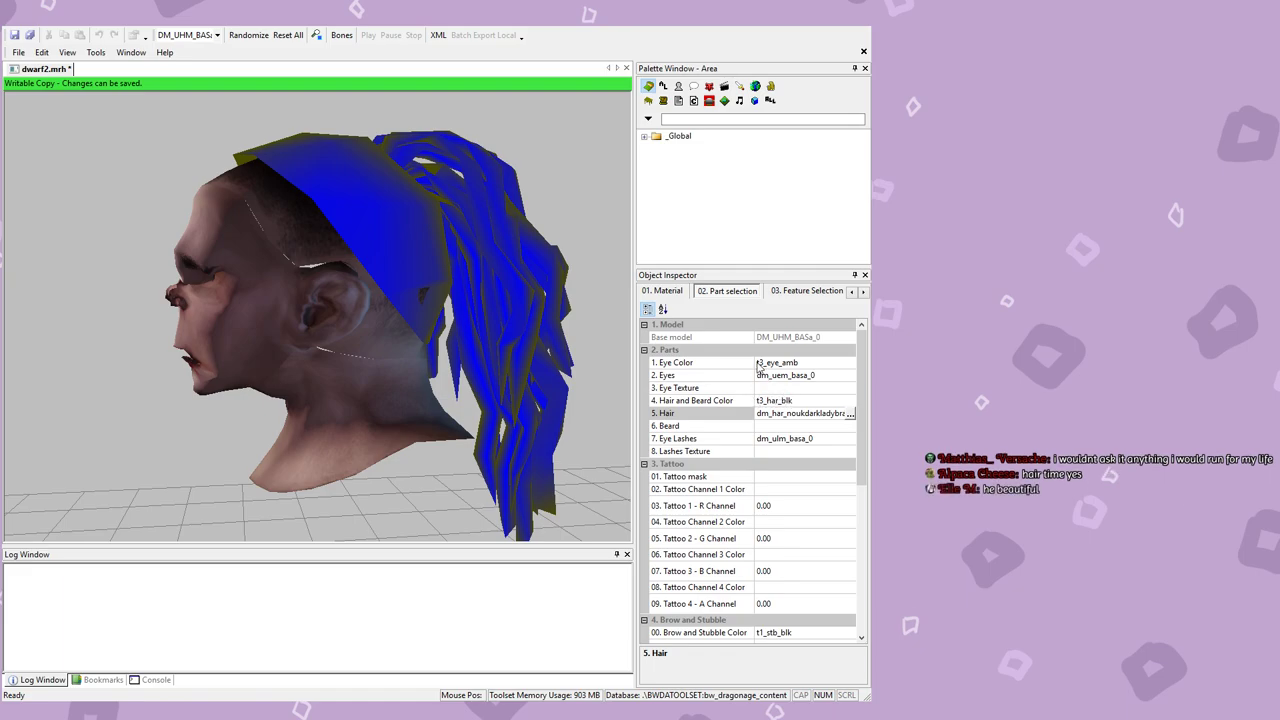
double_click(764, 416)
middle_drag(388, 352, 513, 276)
drag(512, 281, 614, 250)
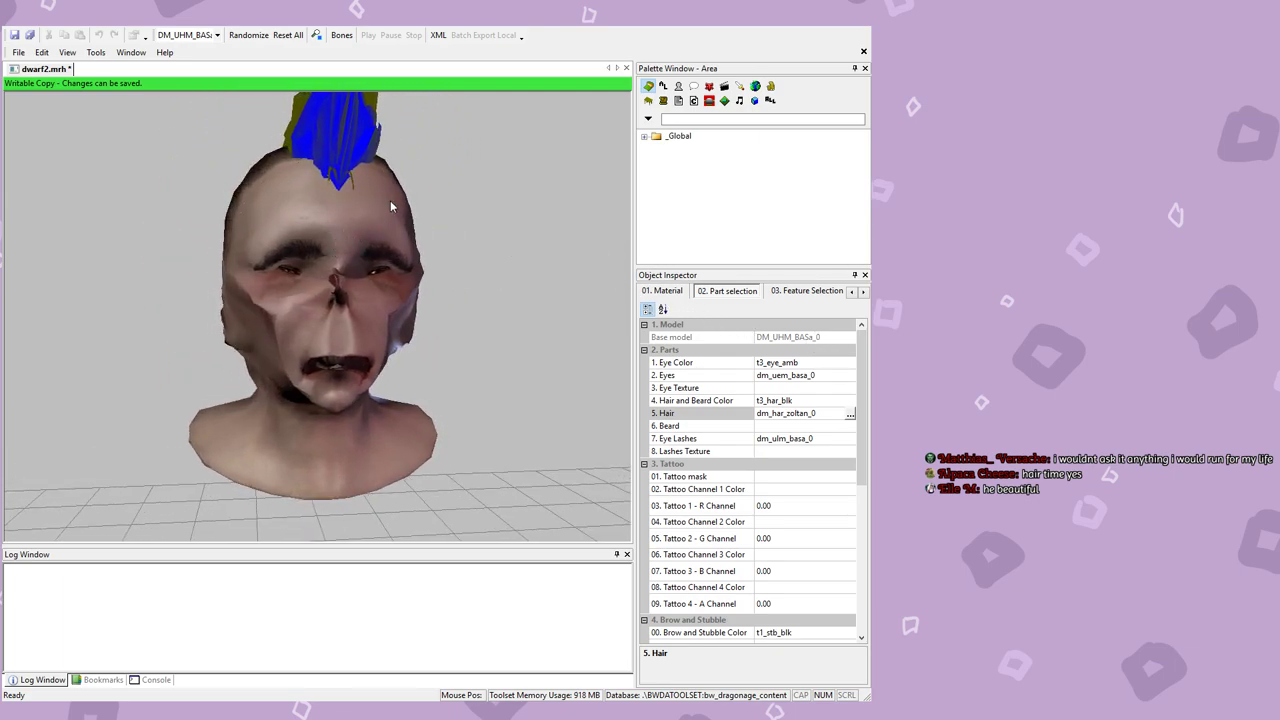
Step: Try the bald dm_har_blda_0 hair part with two rings on the left and one on the right, viewed from the front
drag(402, 202, 325, 167)
click(847, 412)
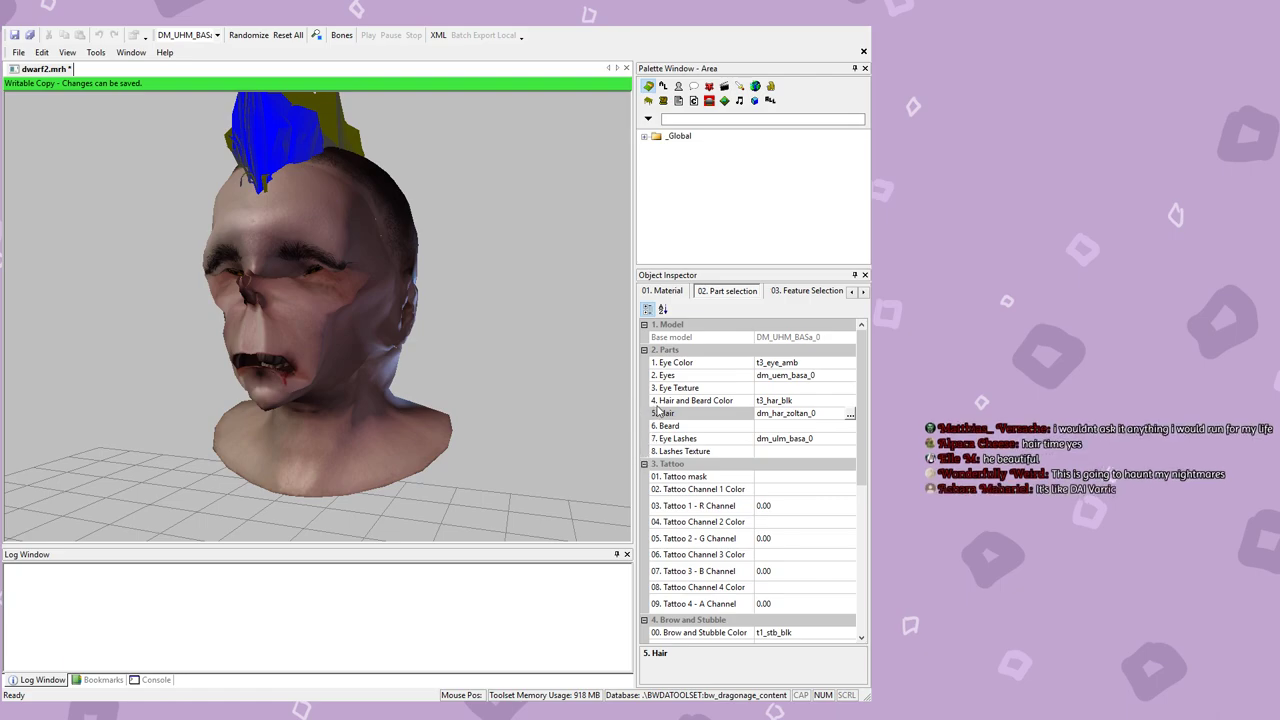
click(770, 415)
middle_drag(497, 408, 467, 394)
scroll(467, 390, down, 2)
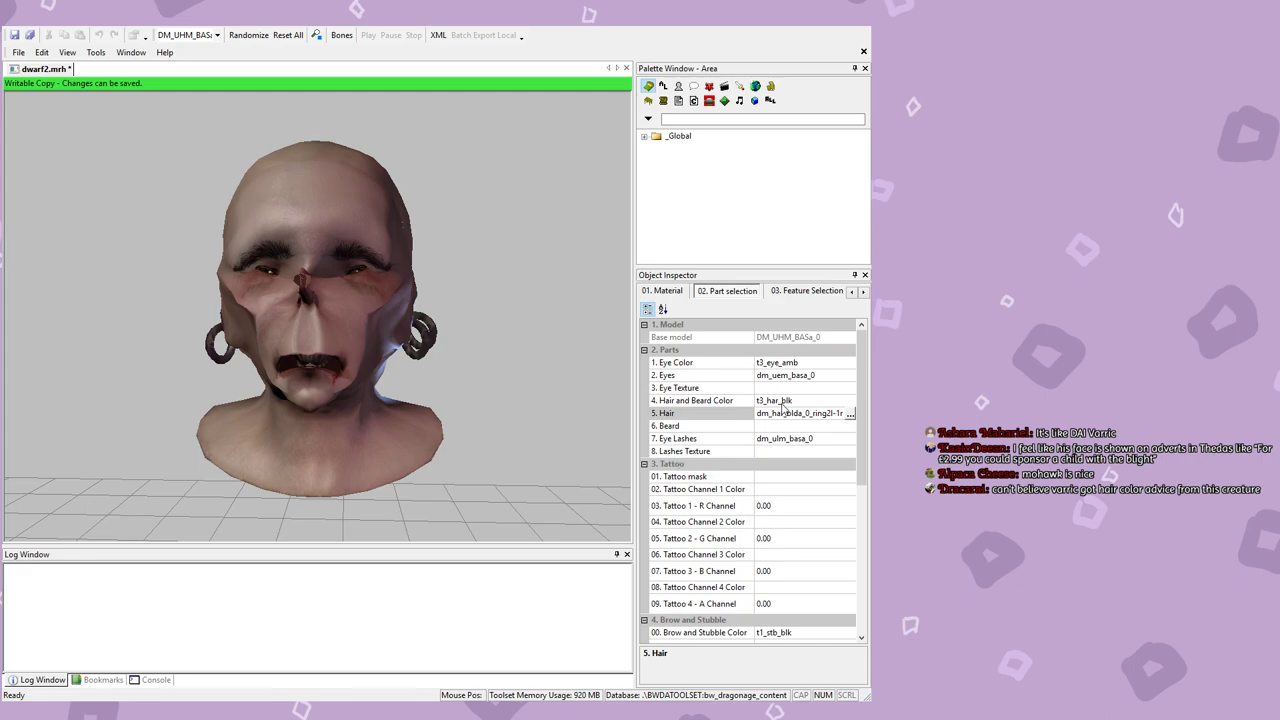
Step: Try the dm_har_dam94_0 hair part on the head and view it from an angle
double_click(774, 414)
middle_drag(340, 349, 414, 342)
drag(415, 347, 386, 331)
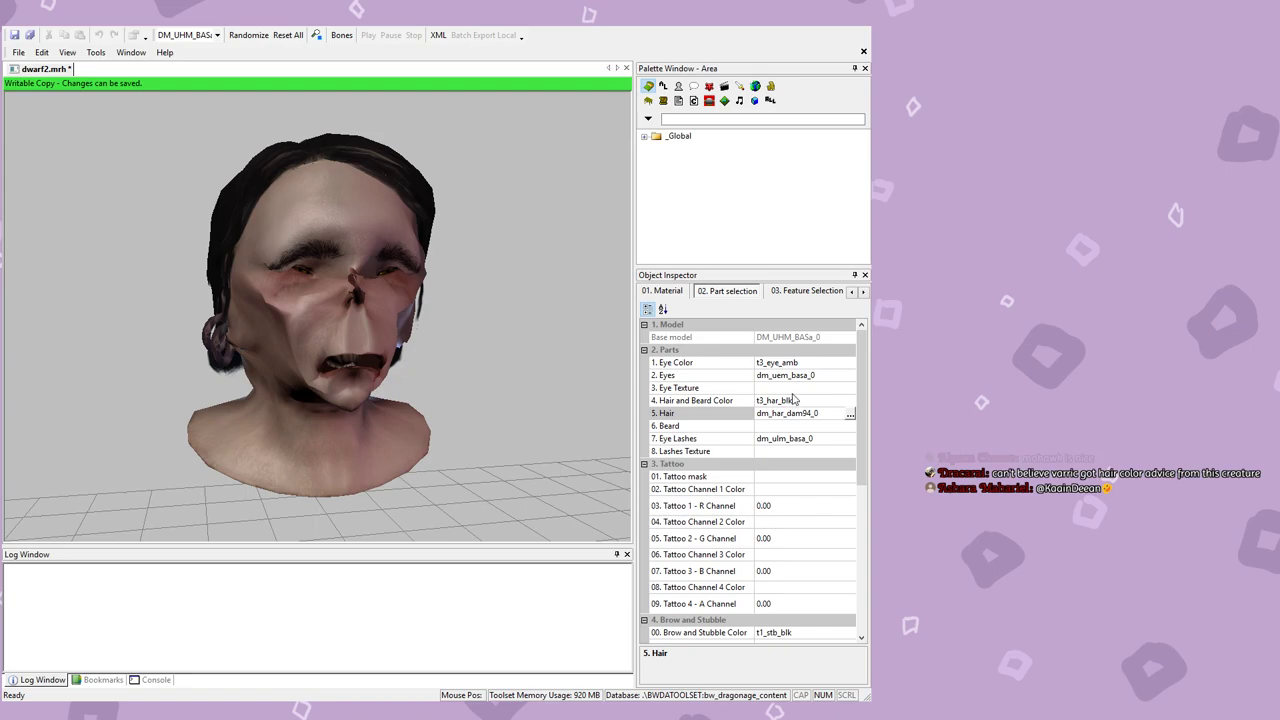
Step: Try the dm_har_rens6_0 hair part and view the hair at full length
click(771, 419)
middle_drag(380, 400, 363, 306)
scroll(369, 306, down, 5)
scroll(369, 306, up, 1)
scroll(369, 313, up, 2)
middle_drag(313, 408, 371, 373)
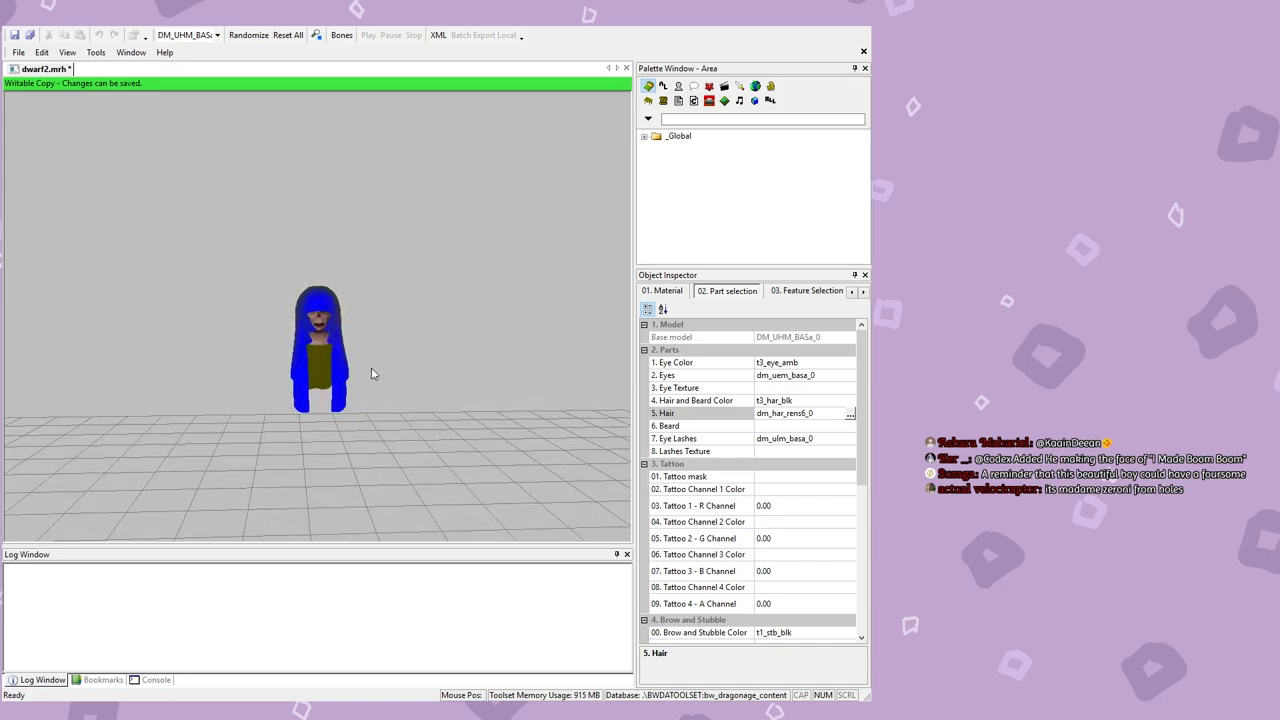
scroll(371, 374, up, 2)
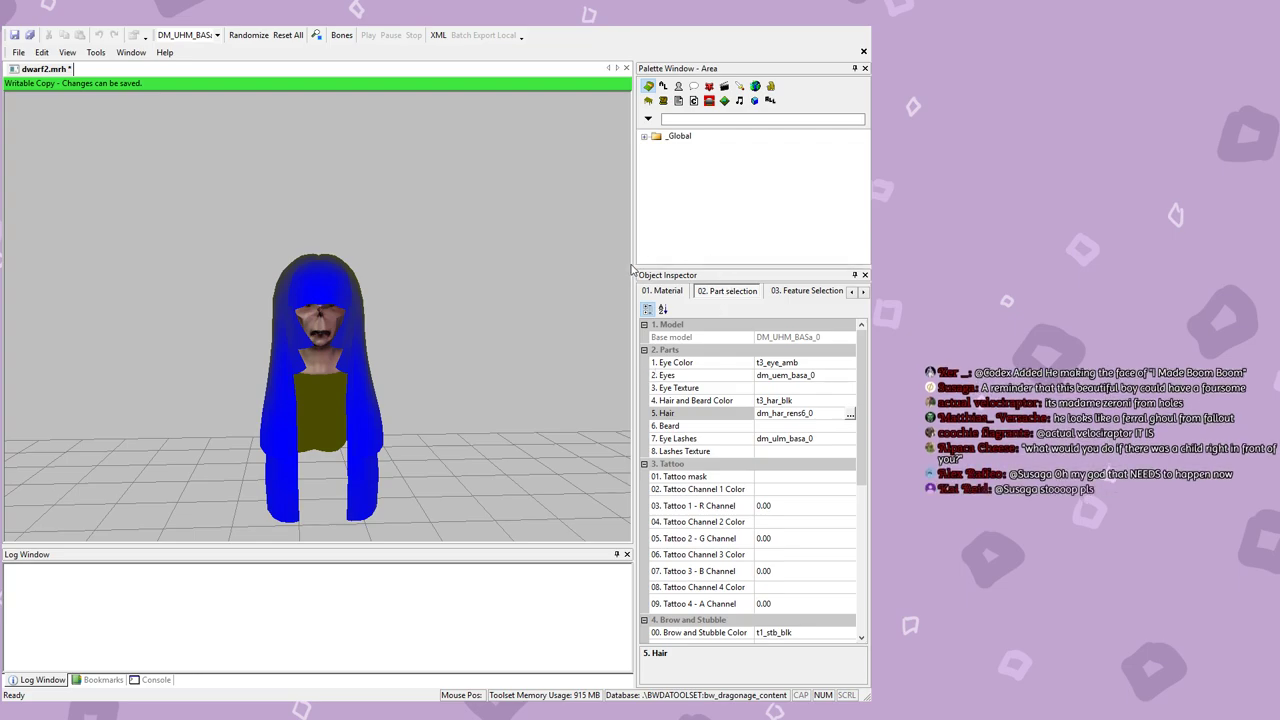
Step: Try the dm_har_rens7_0 hair part on the head and view it from the front
click(767, 435)
mouse_move(335, 376)
middle_down()
mouse_move(399, 382)
mouse_move(334, 373)
middle_up()
drag(334, 376, 375, 337)
click(850, 413)
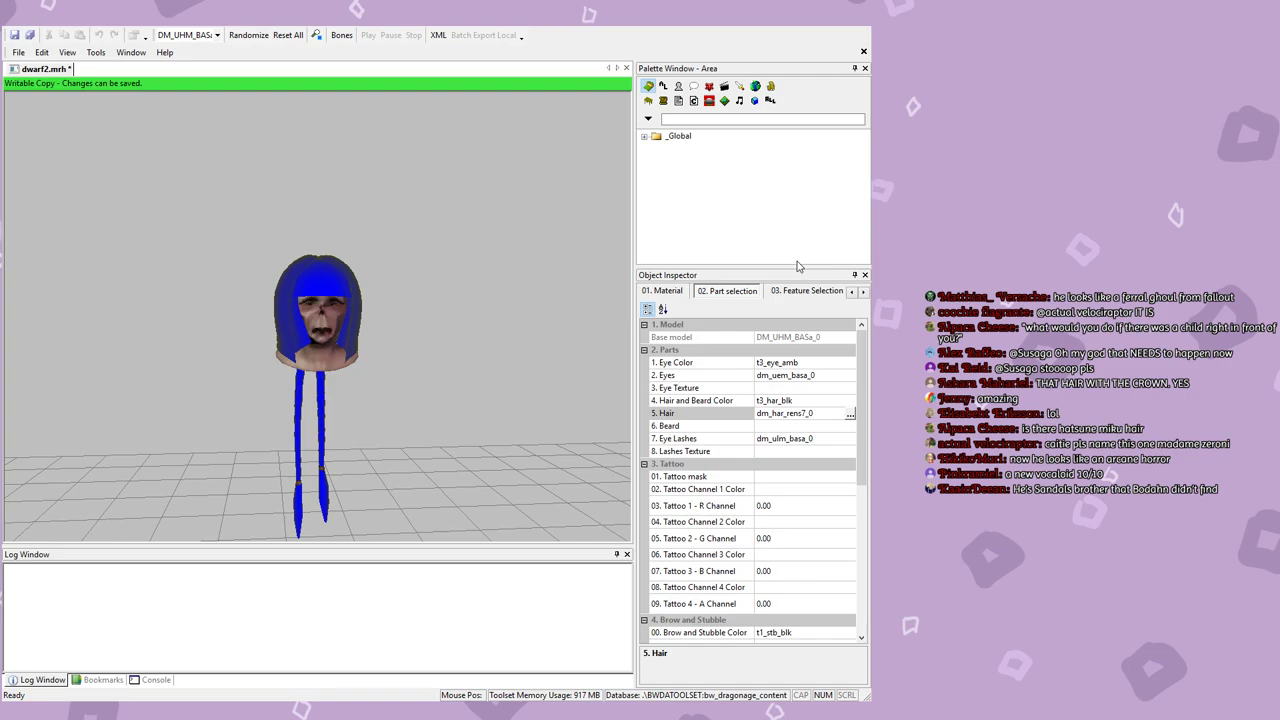
Step: Clear the Hair part and examine the bare head up close from several angles
drag(815, 412, 733, 425)
key(BackSpace)
click(808, 430)
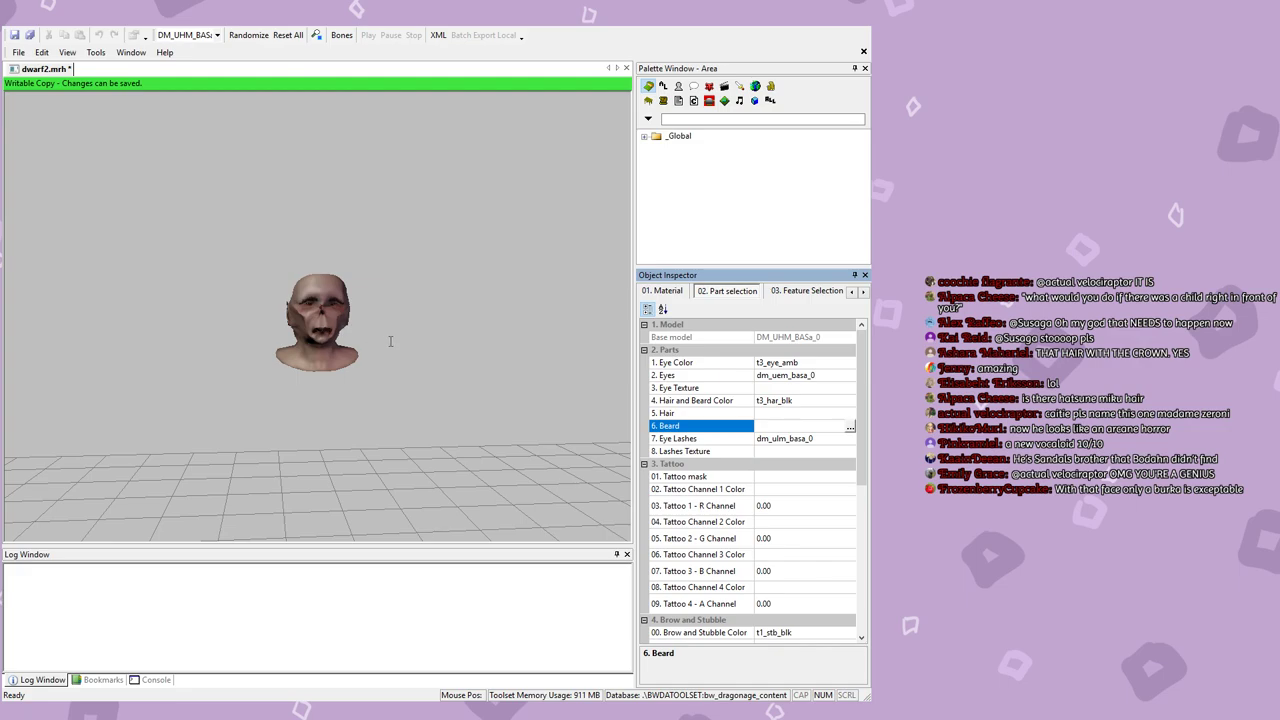
scroll(390, 341, up, 5)
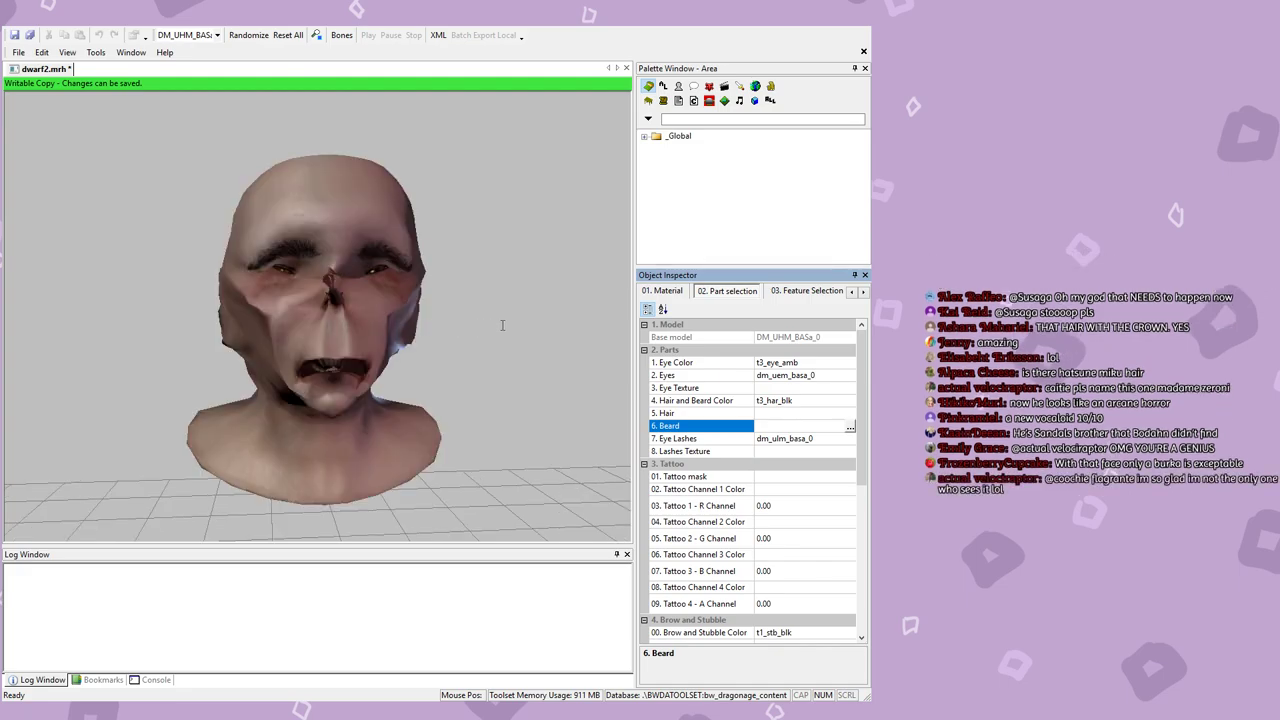
middle_drag(335, 323, 783, 331)
drag(783, 331, 385, 320)
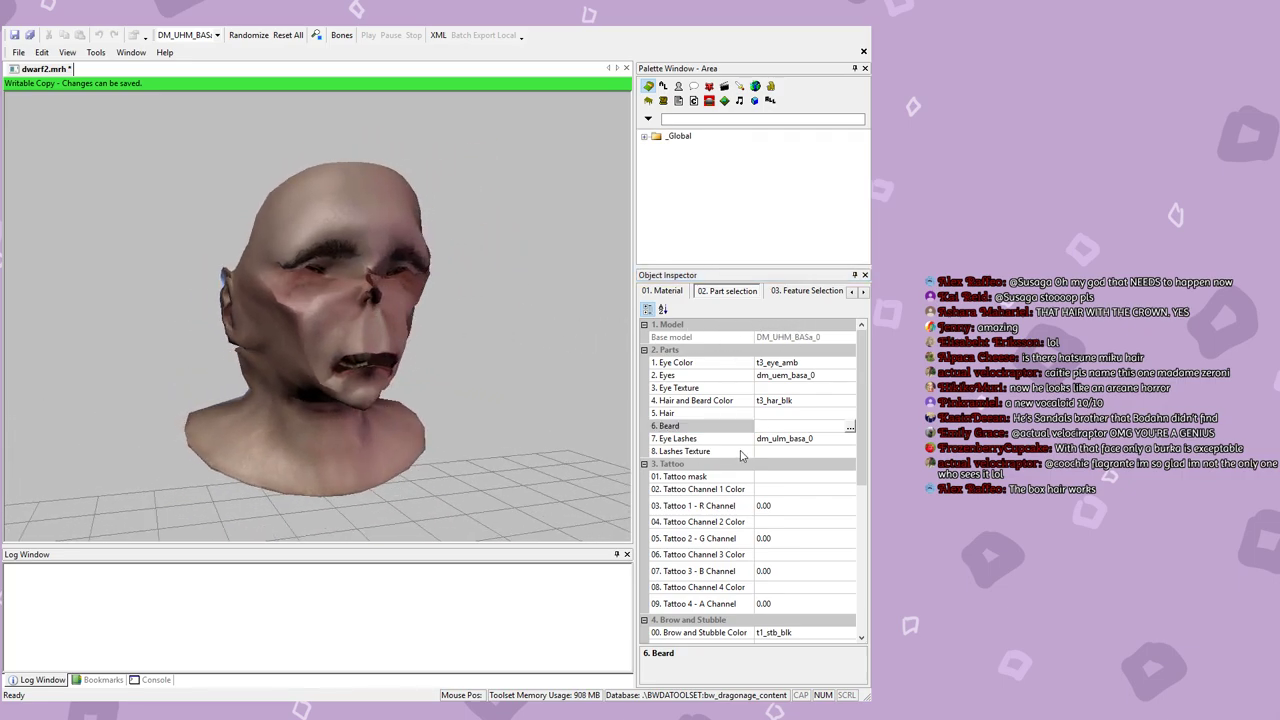
Step: Set the Hair part to dm_har_blda_0 and view the head from the front
click(828, 438)
click(818, 414)
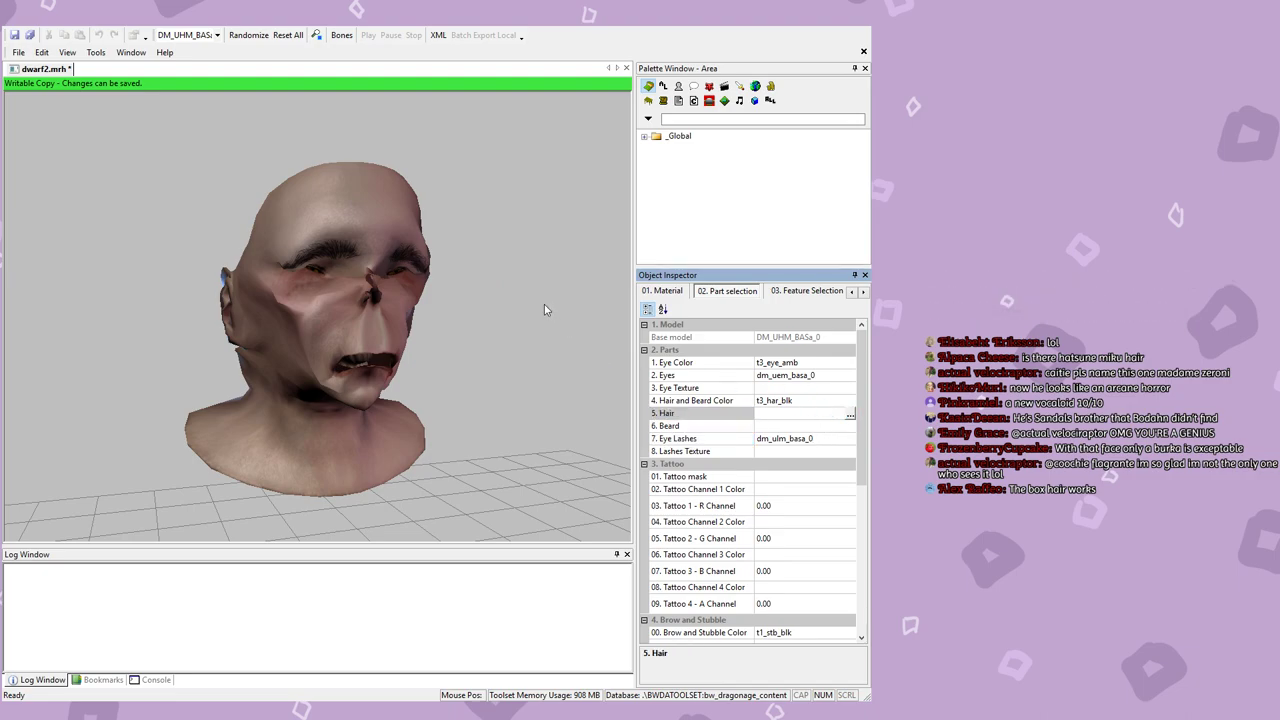
middle_drag(356, 394, 380, 367)
drag(379, 372, 324, 341)
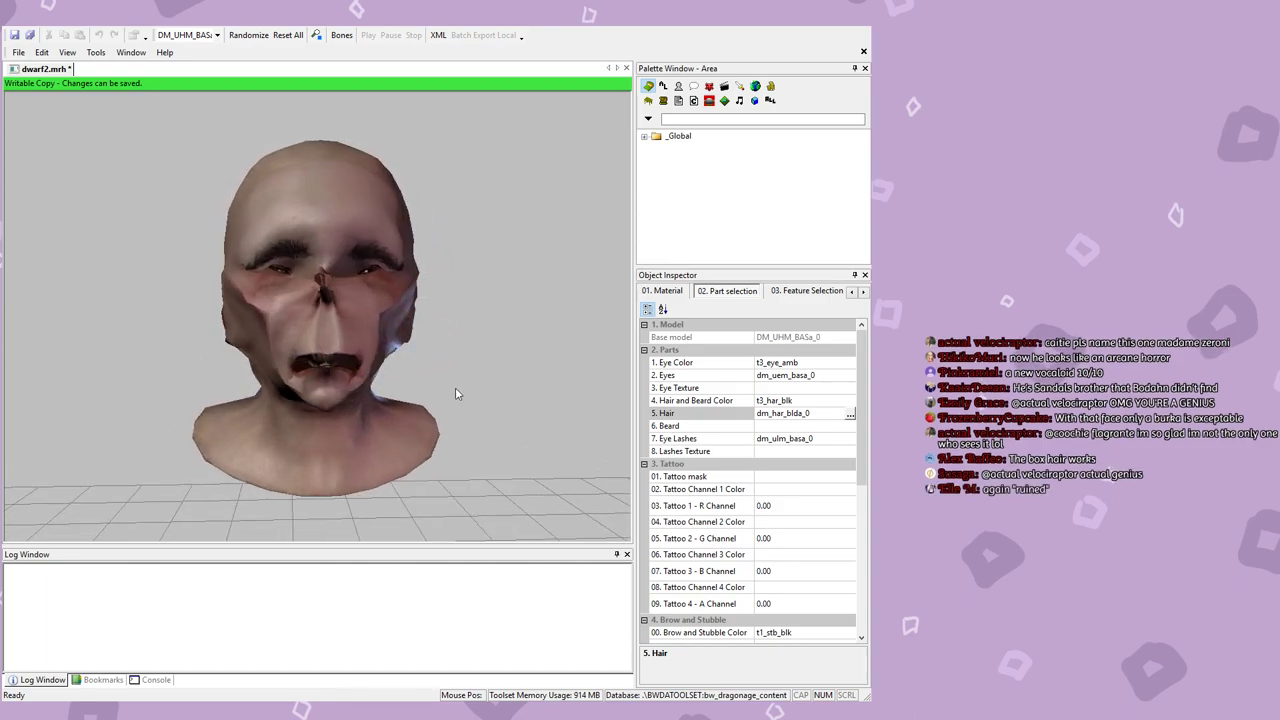
click(769, 452)
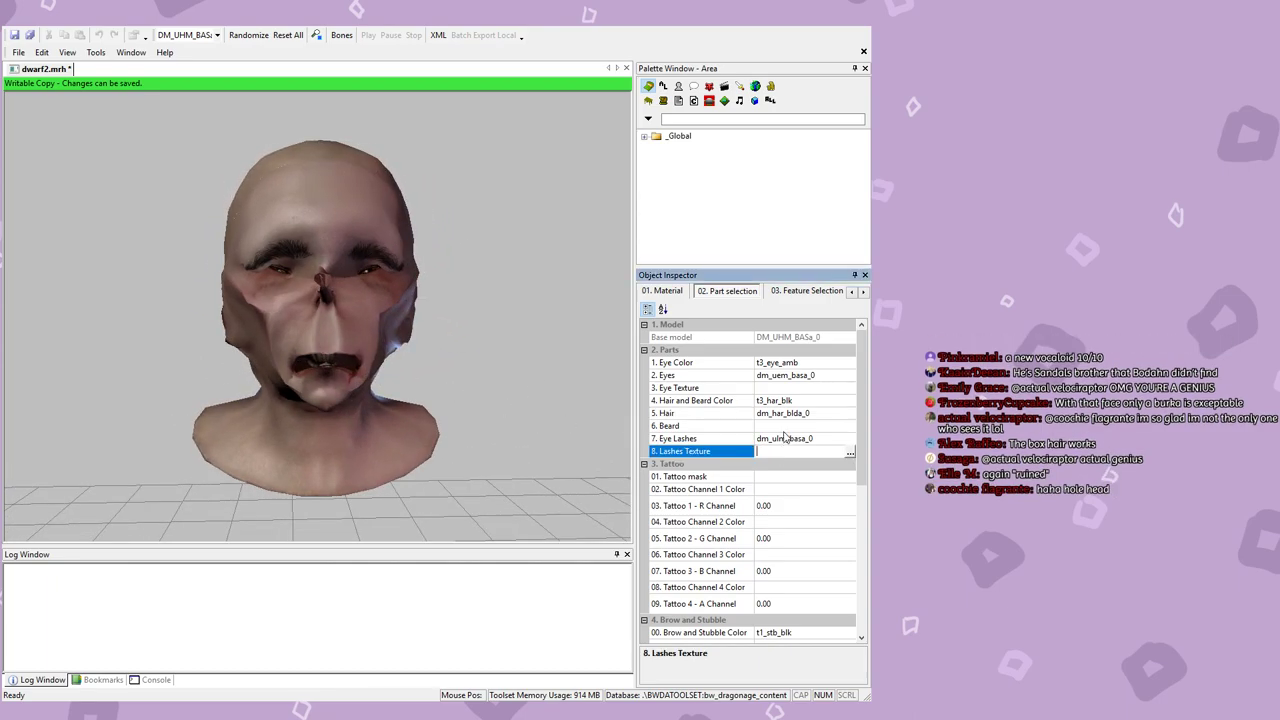
click(785, 427)
drag(397, 418, 382, 384)
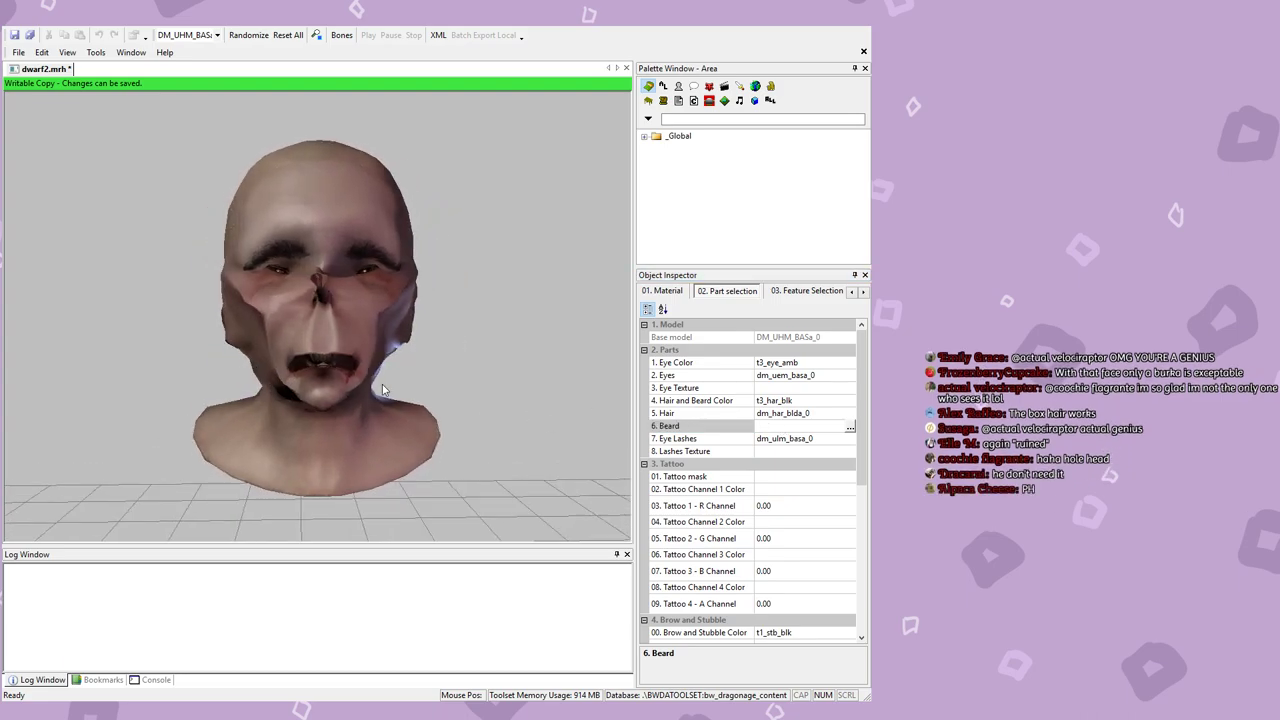
Step: Save the finished head morph as Salos.mrh and close it
click(18, 52)
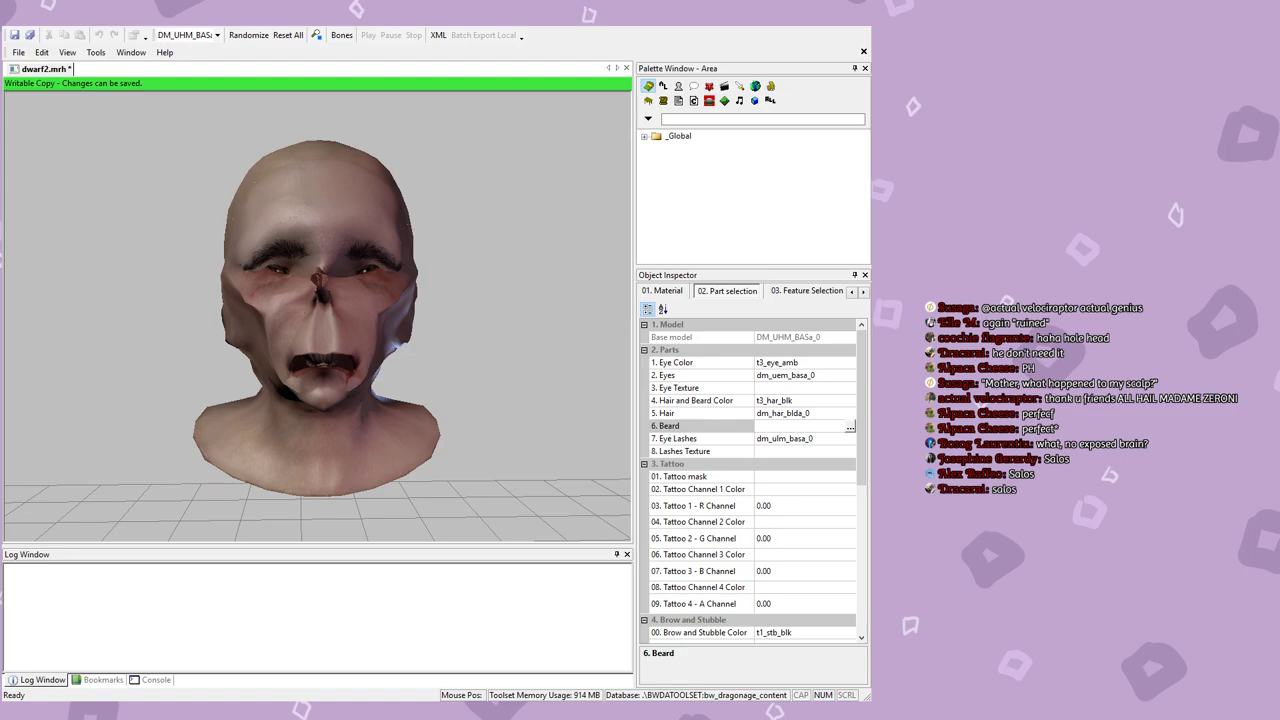
click(588, 459)
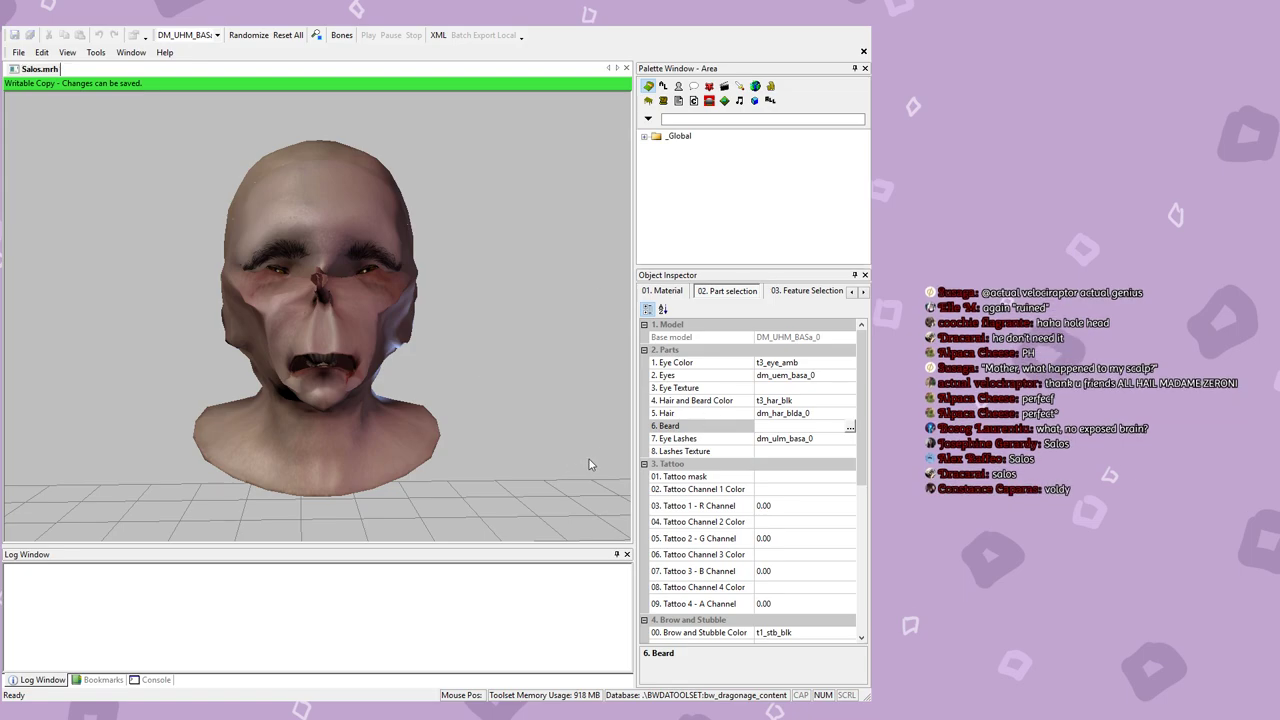
click(626, 67)
Step: Create a new head morph based on the male dwarf model DM_UHM_BASa_0
click(20, 53)
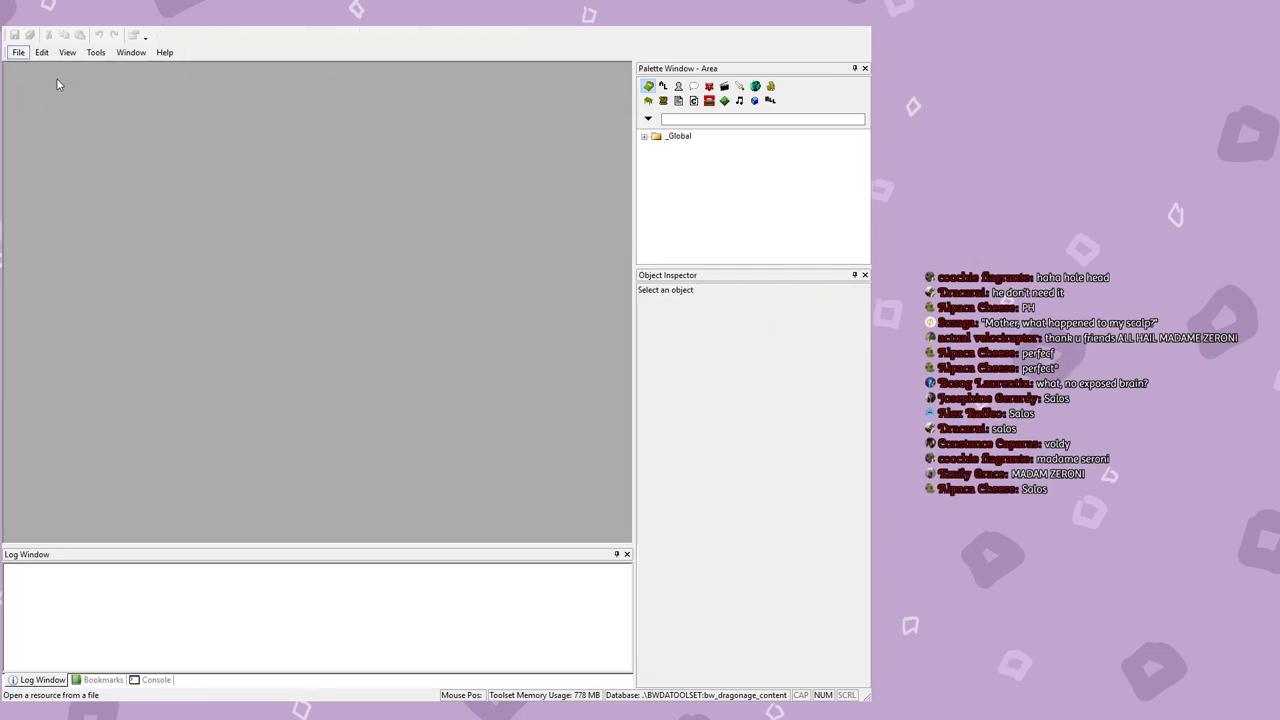
click(57, 79)
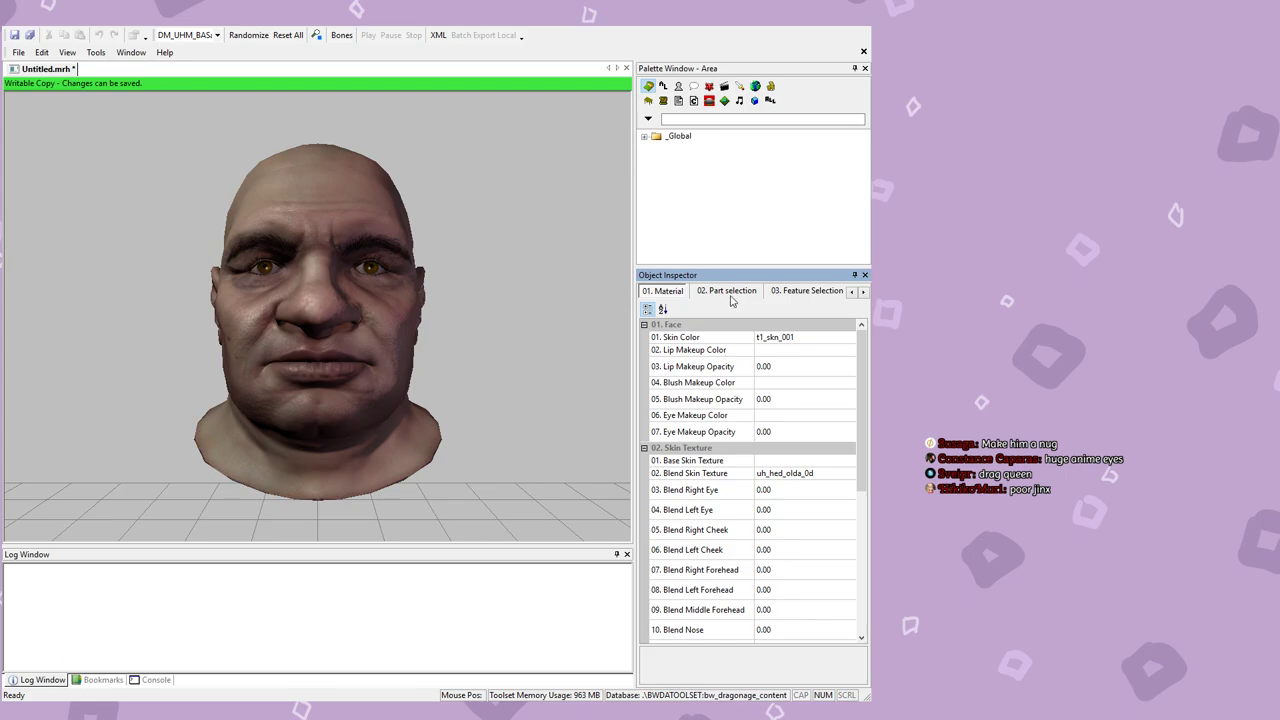
Step: Try the base skin textures uh_hed_alei_0d and uh_hed_bidelle1_0d and view the face from an angle
click(820, 473)
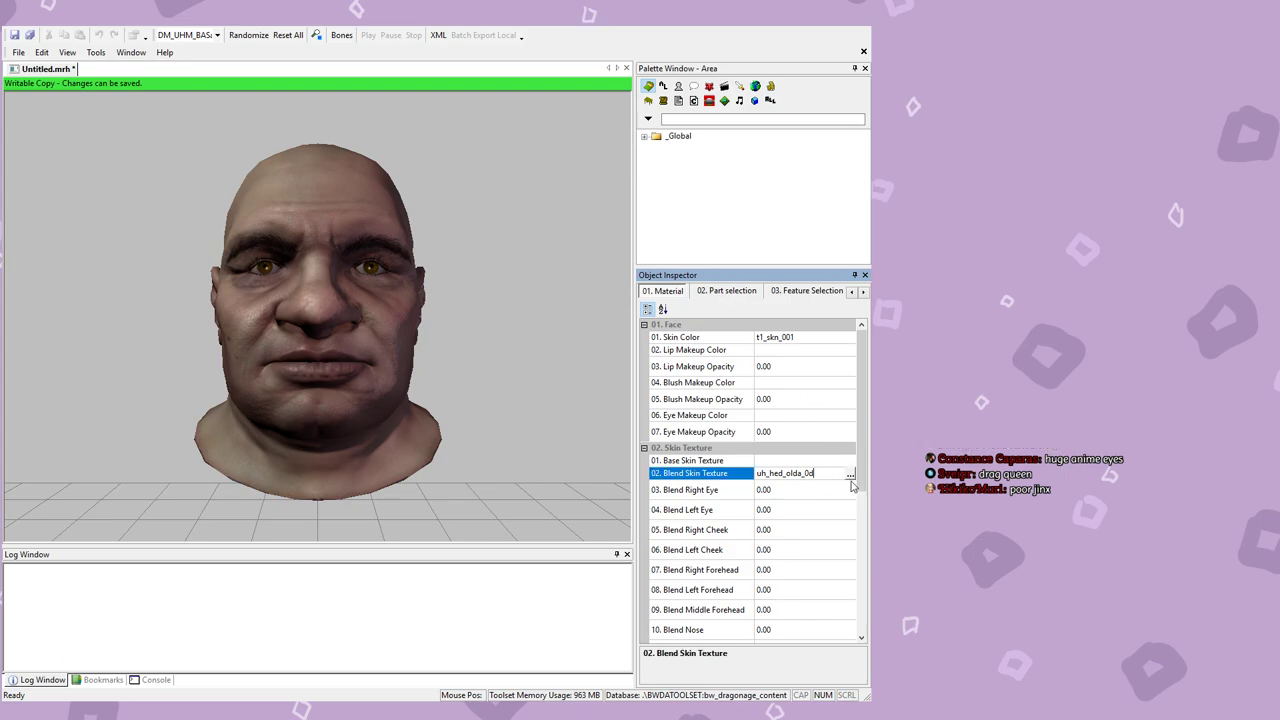
click(840, 461)
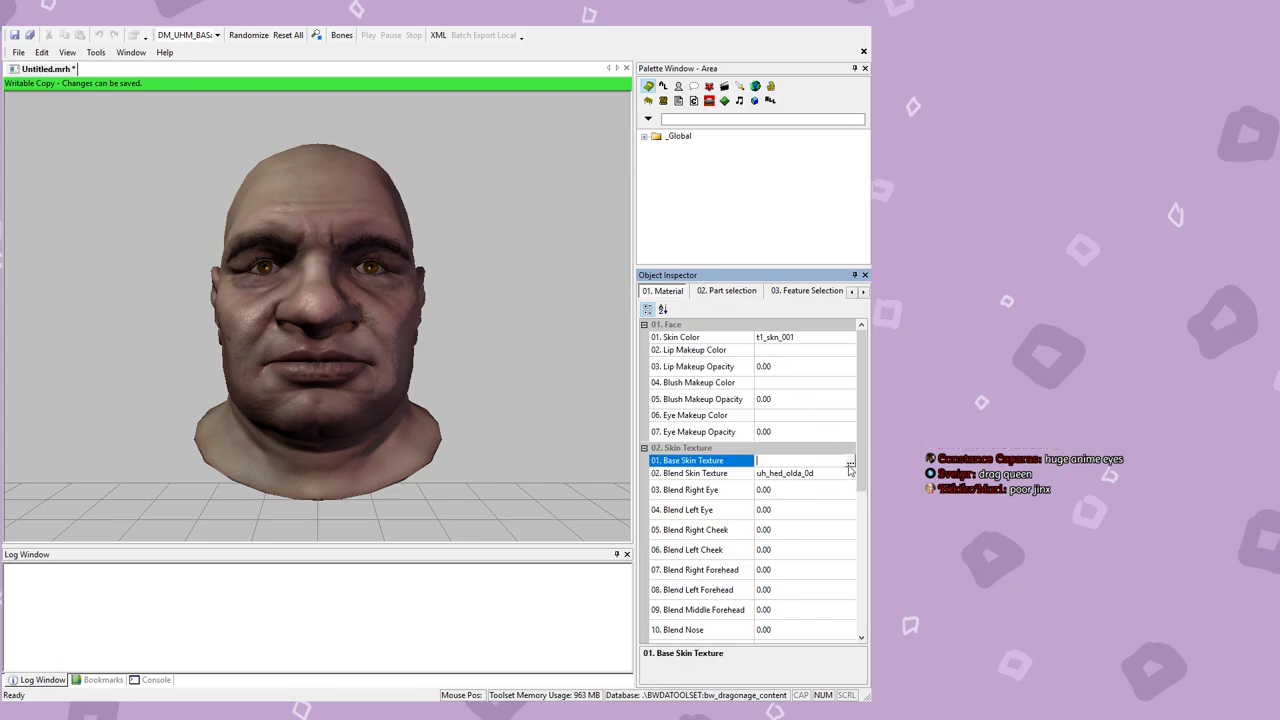
click(850, 461)
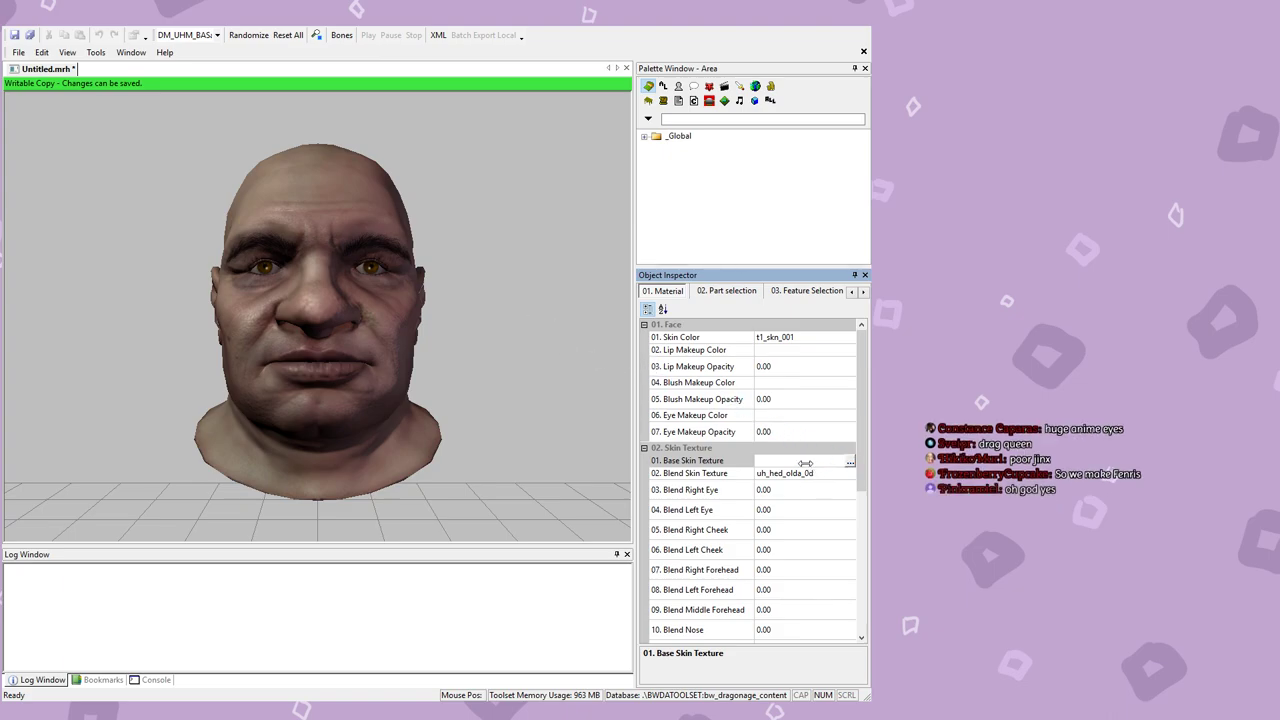
click(771, 441)
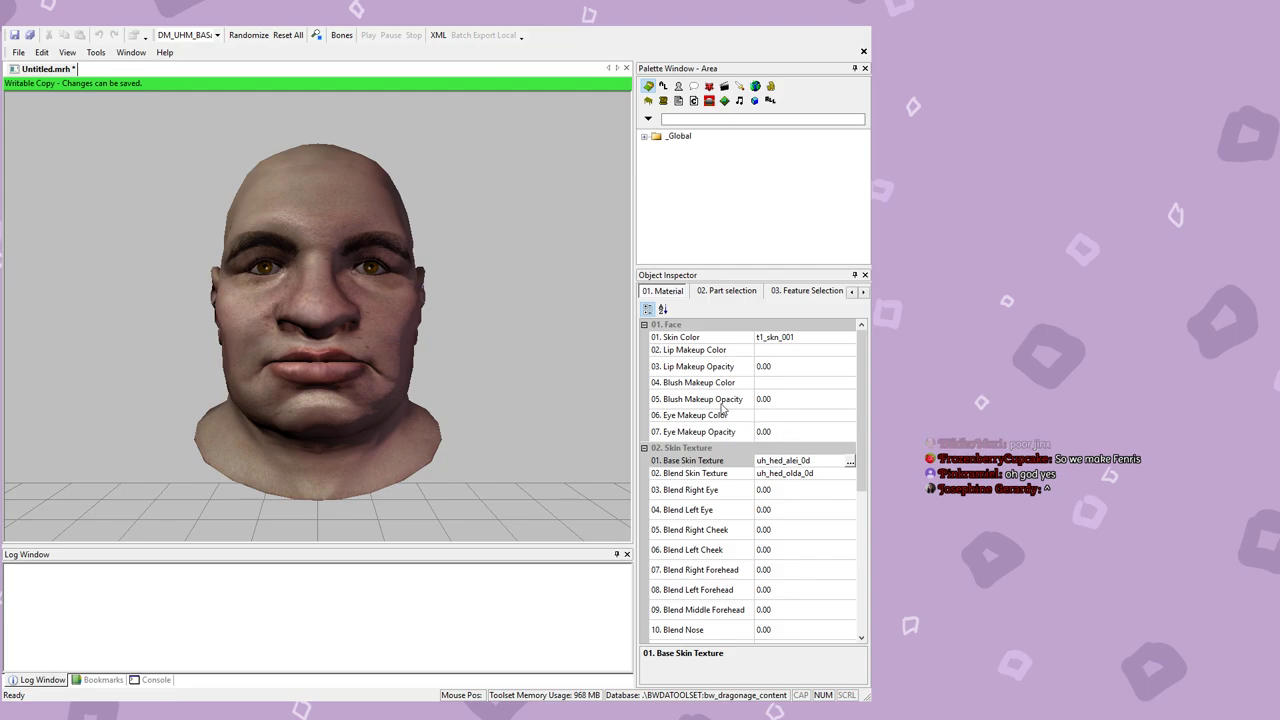
click(771, 441)
drag(369, 449, 600, 470)
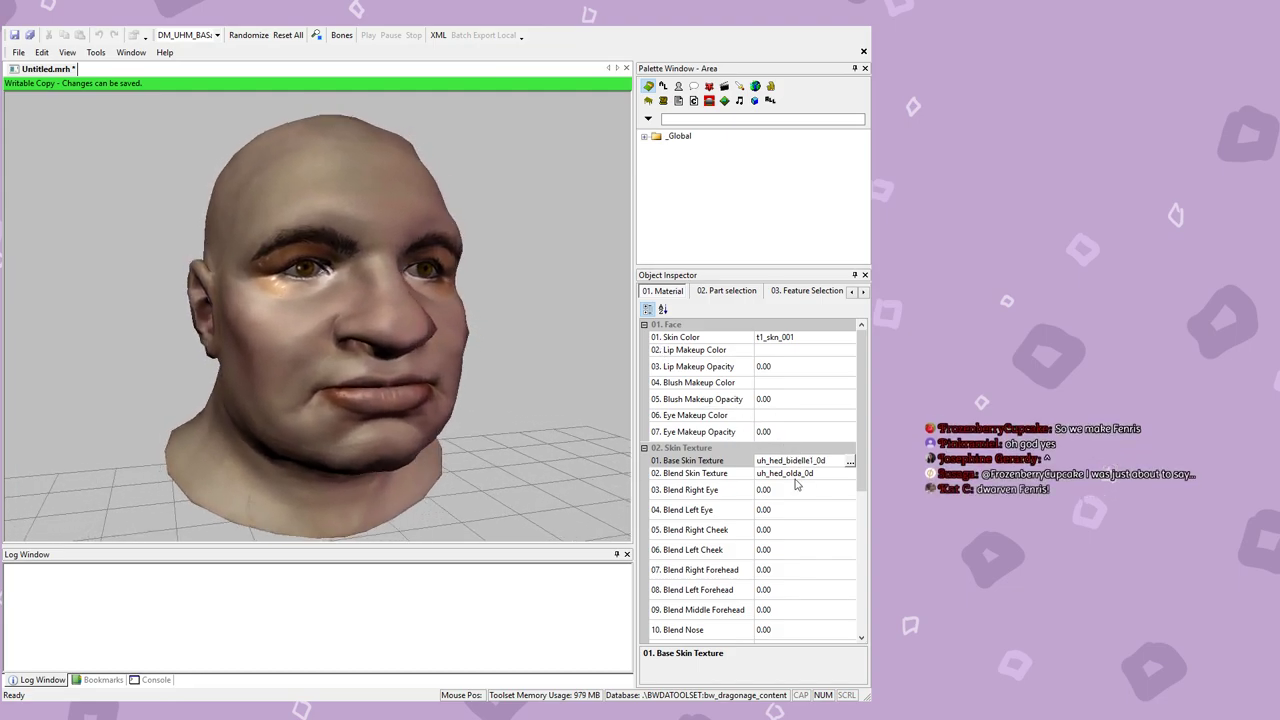
Step: Set the Base Skin Texture to uh_hed_dracopurplelight and view the whole head from the front
click(850, 461)
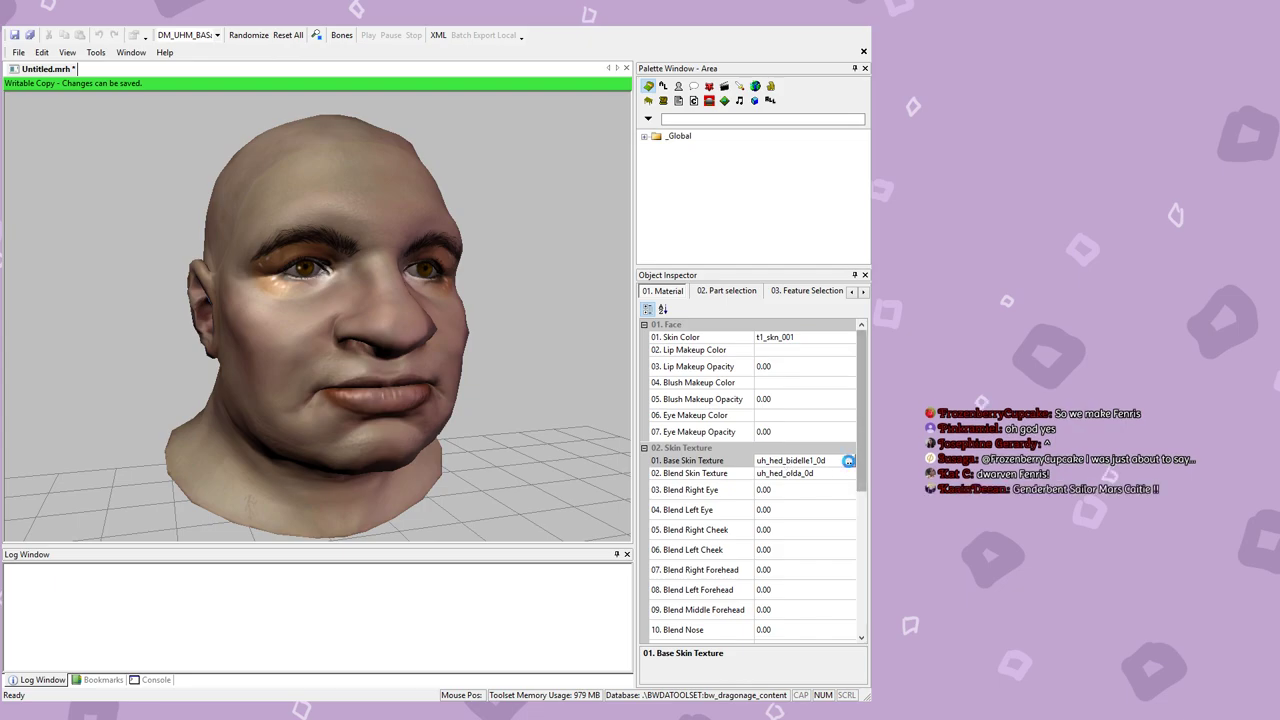
click(777, 443)
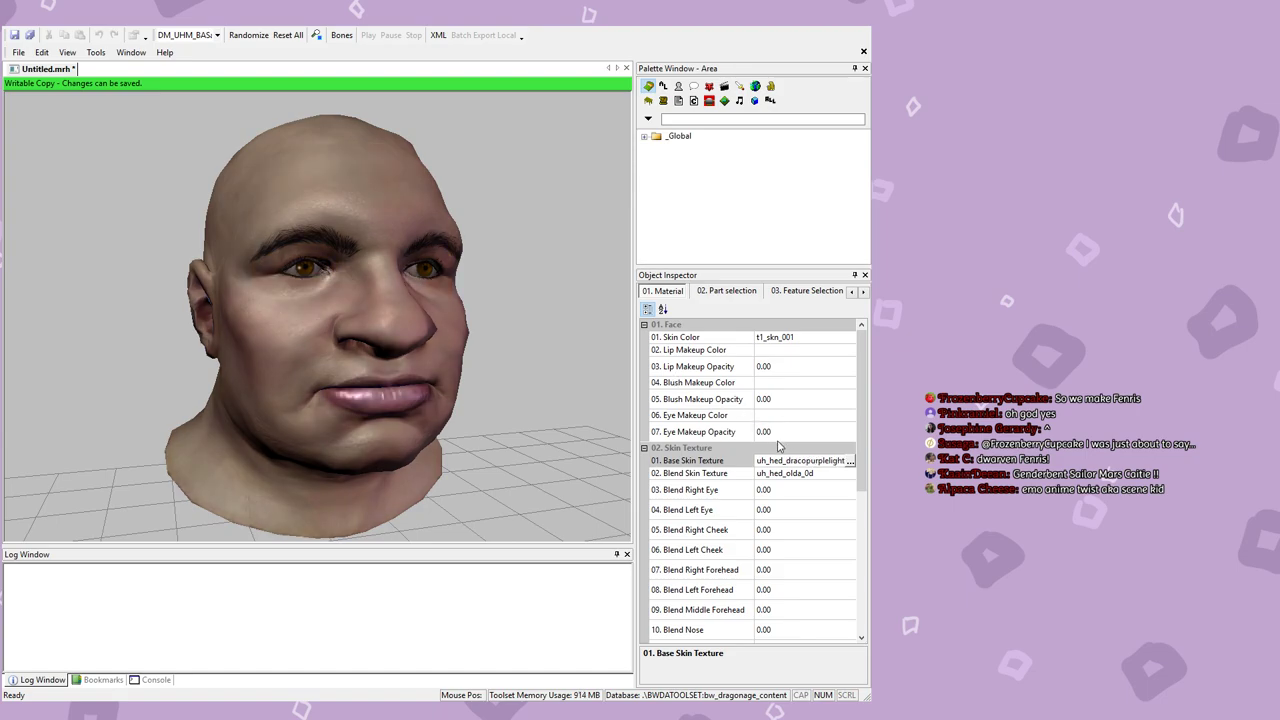
middle_drag(518, 423, 466, 426)
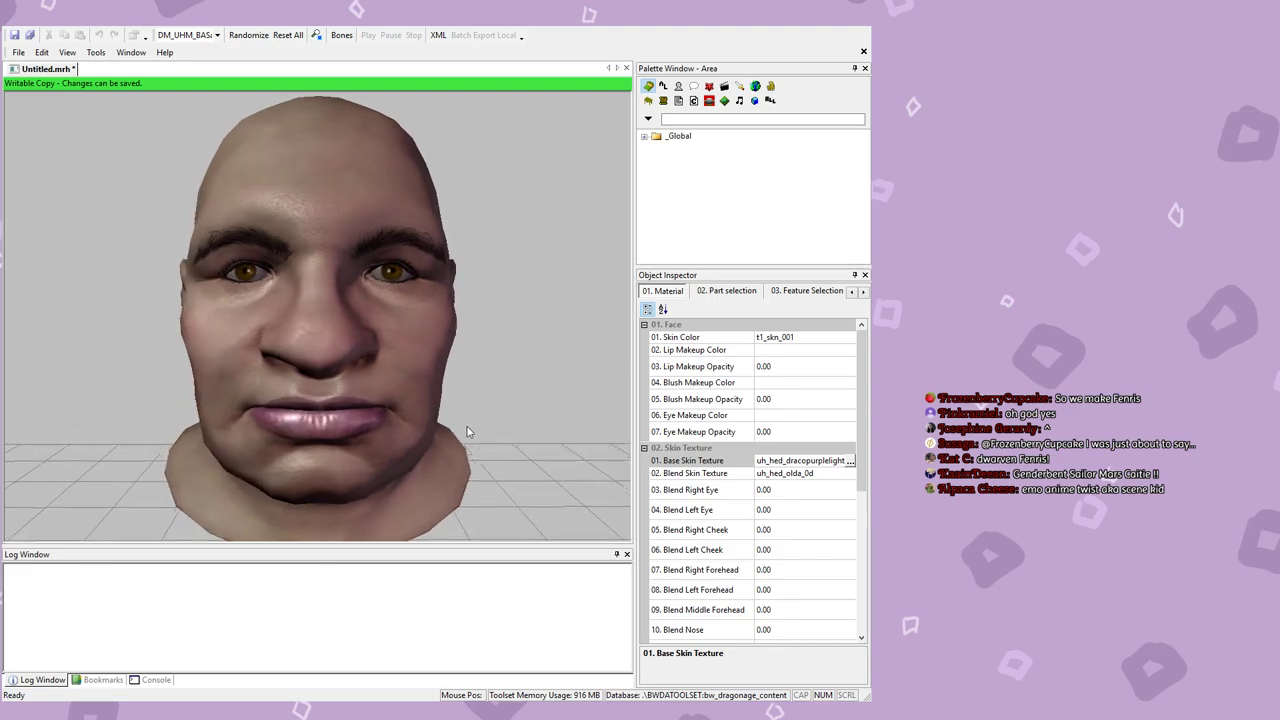
scroll(470, 422, down, 3)
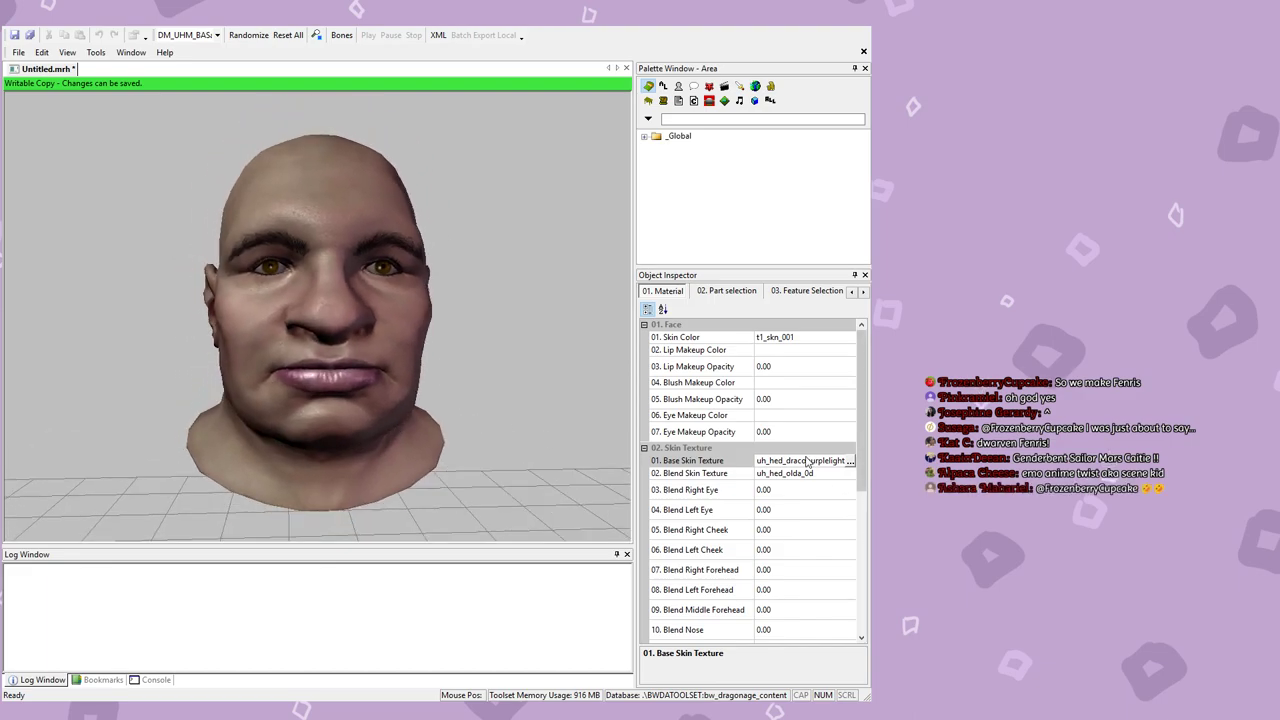
scroll(807, 461, down, 4)
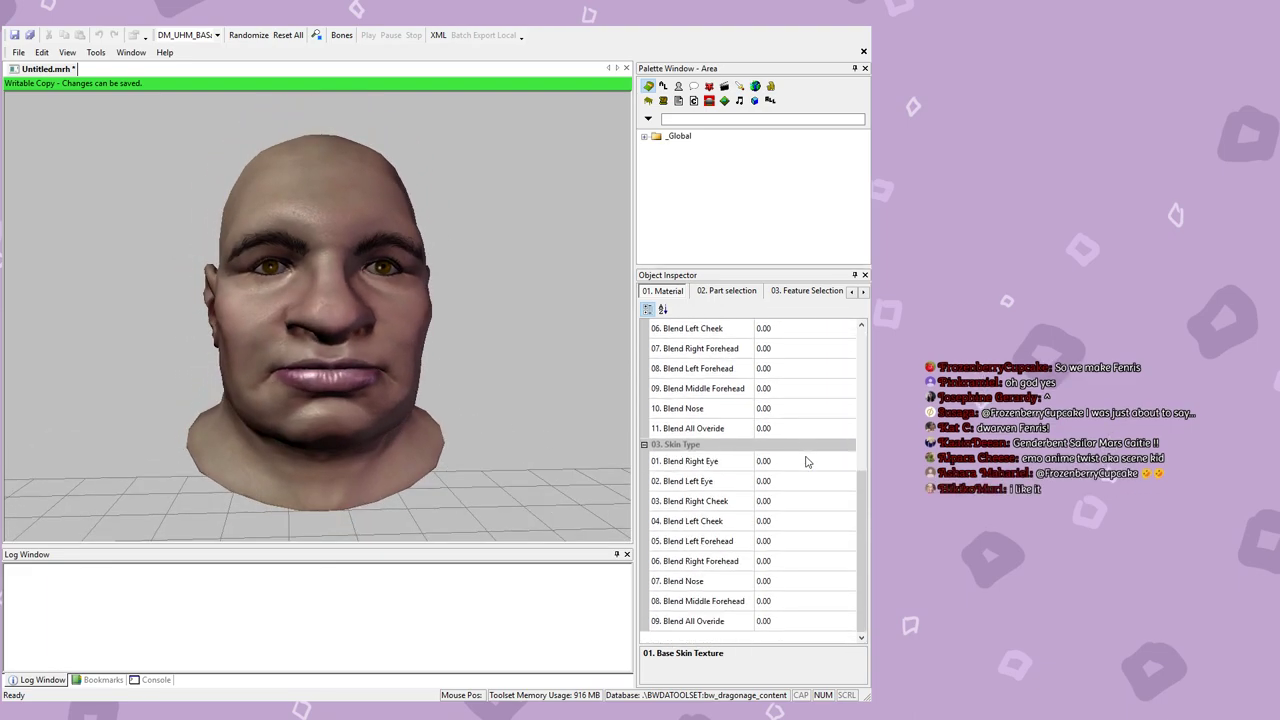
scroll(803, 500, up, 3)
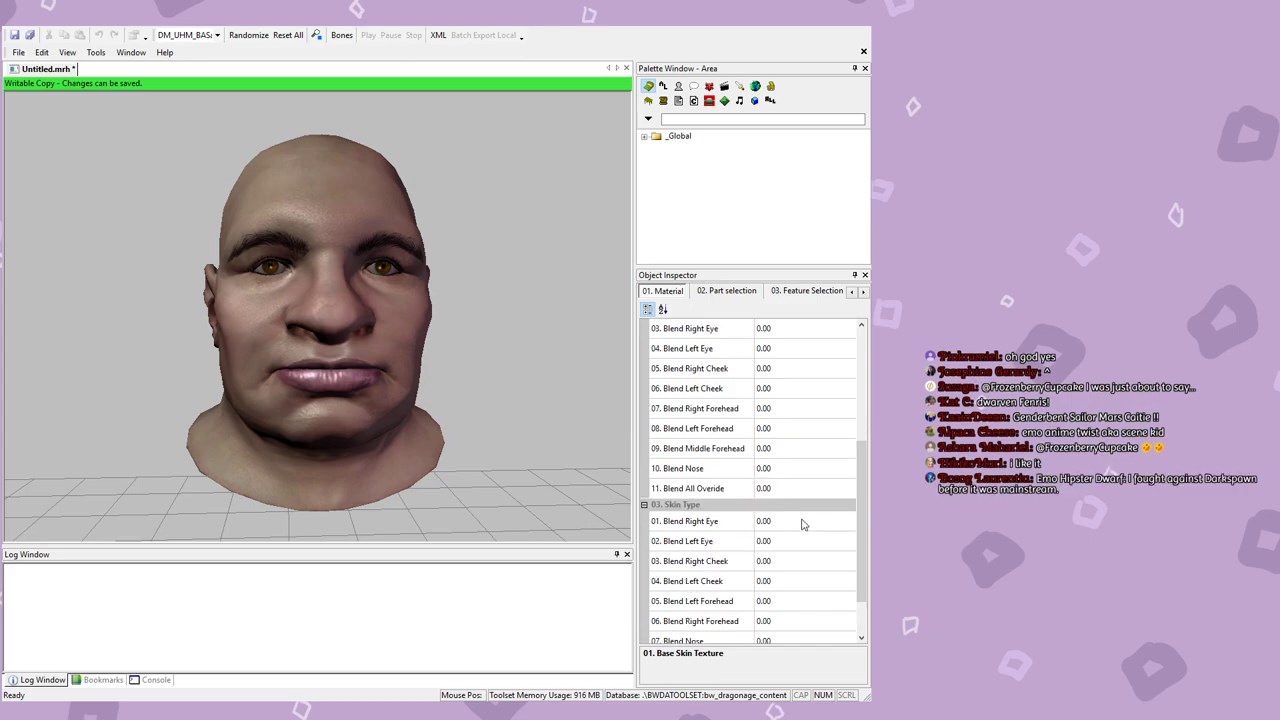
scroll(802, 524, down, 3)
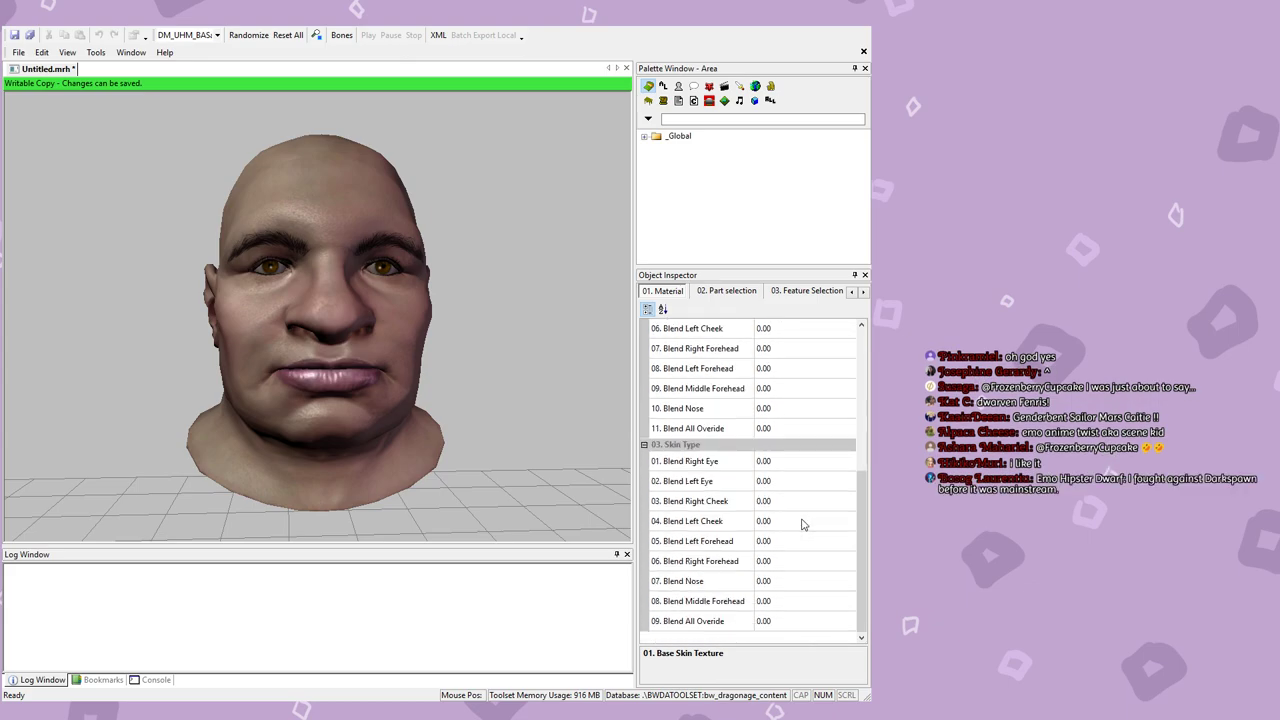
scroll(802, 524, up, 5)
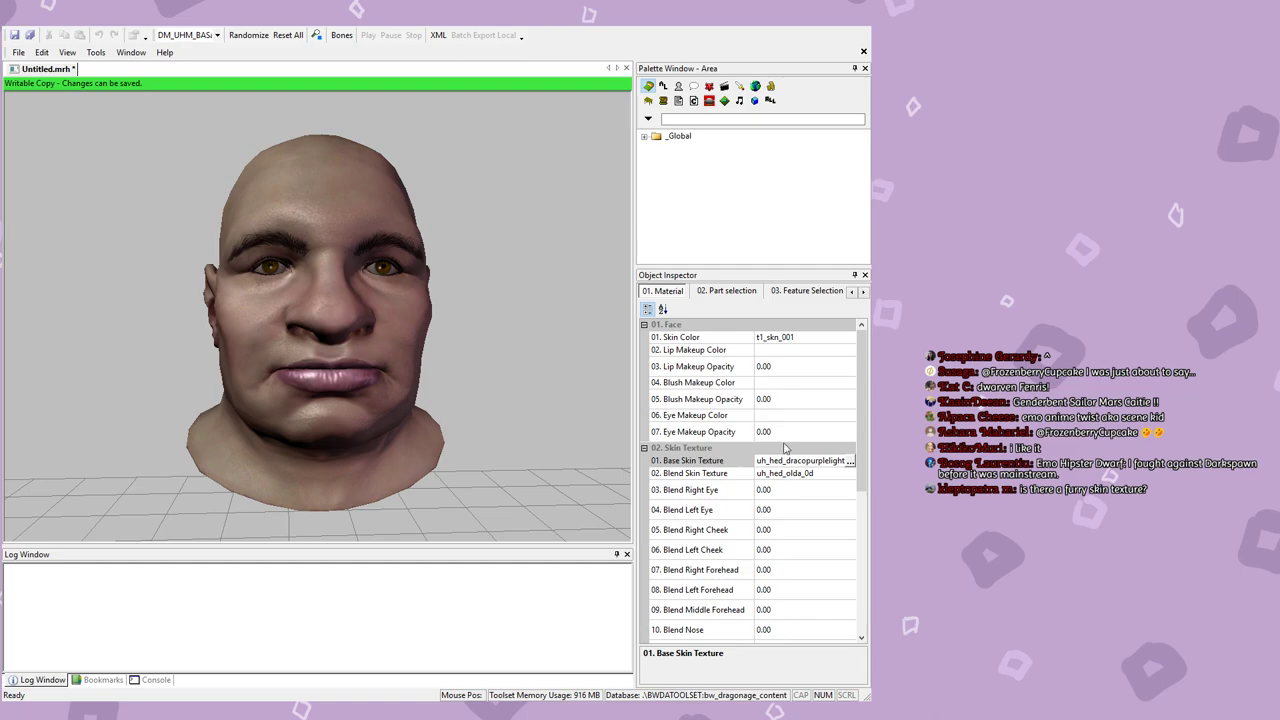
click(729, 292)
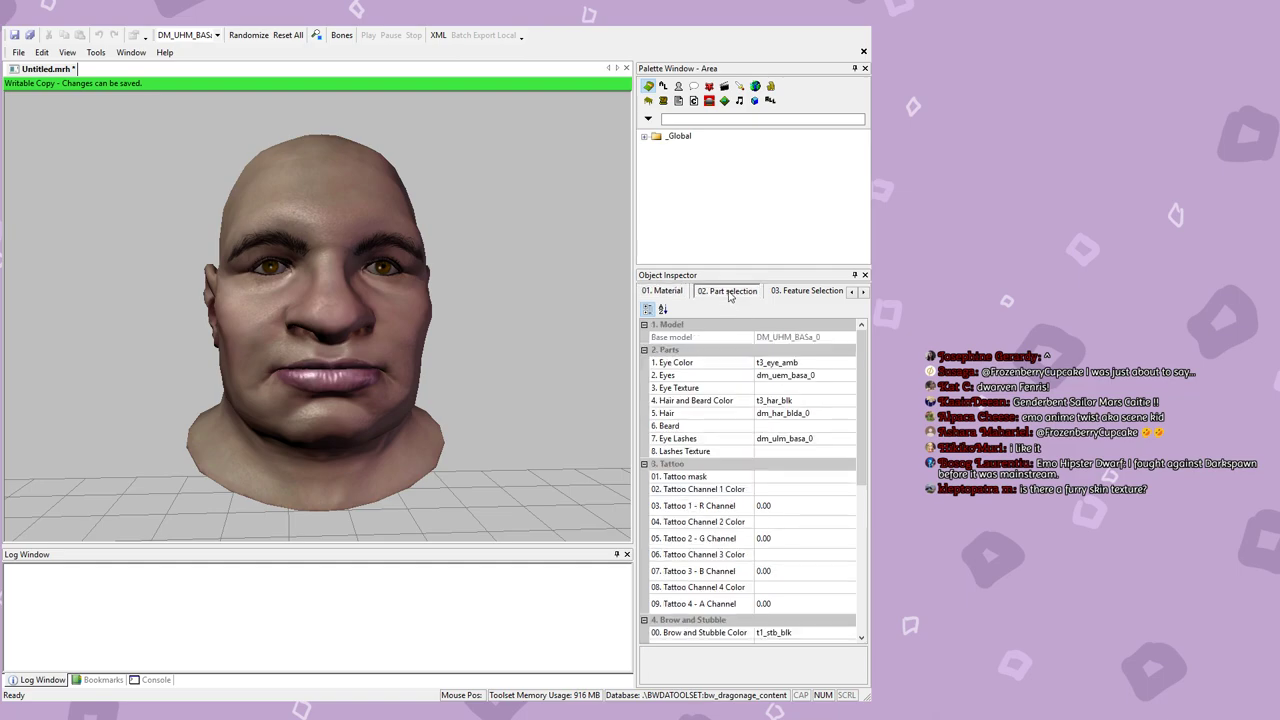
scroll(821, 328, down, 3)
Step: Set the Skinny Face shape of the dwarf head to 0.56
click(798, 292)
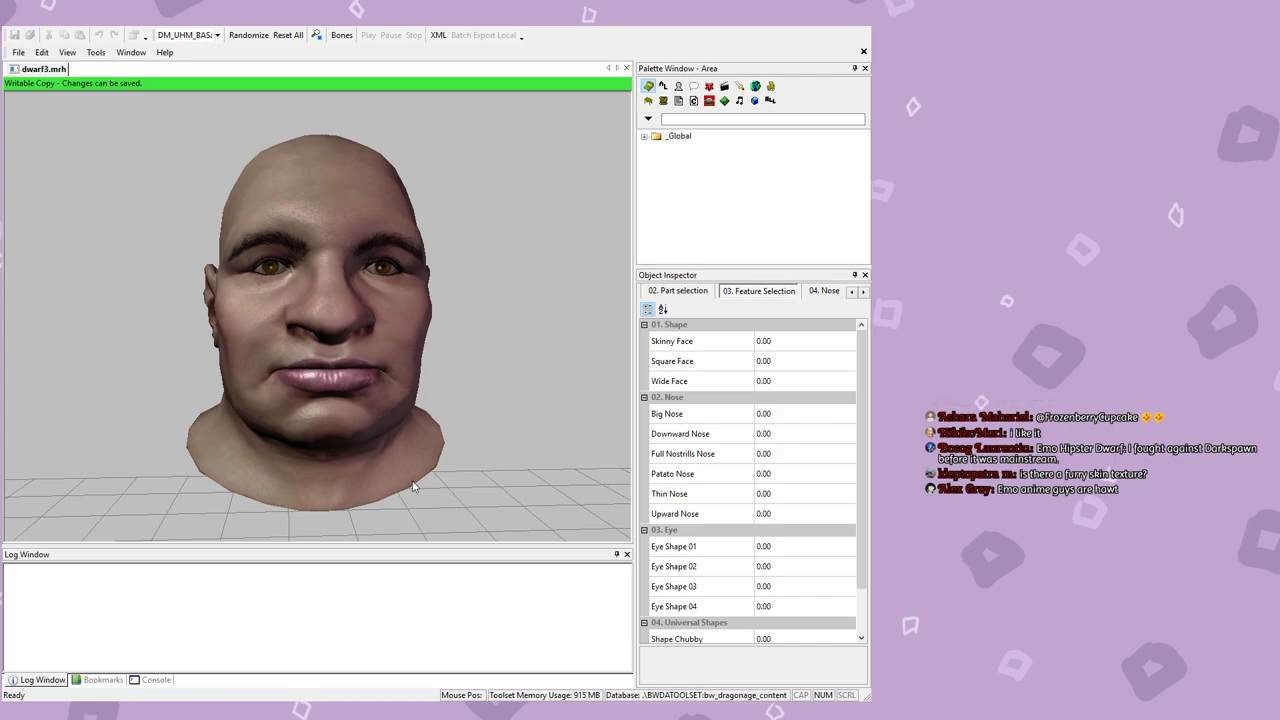
click(786, 340)
drag(785, 341, 810, 340)
middle_drag(372, 356, 361, 352)
drag(809, 339, 820, 343)
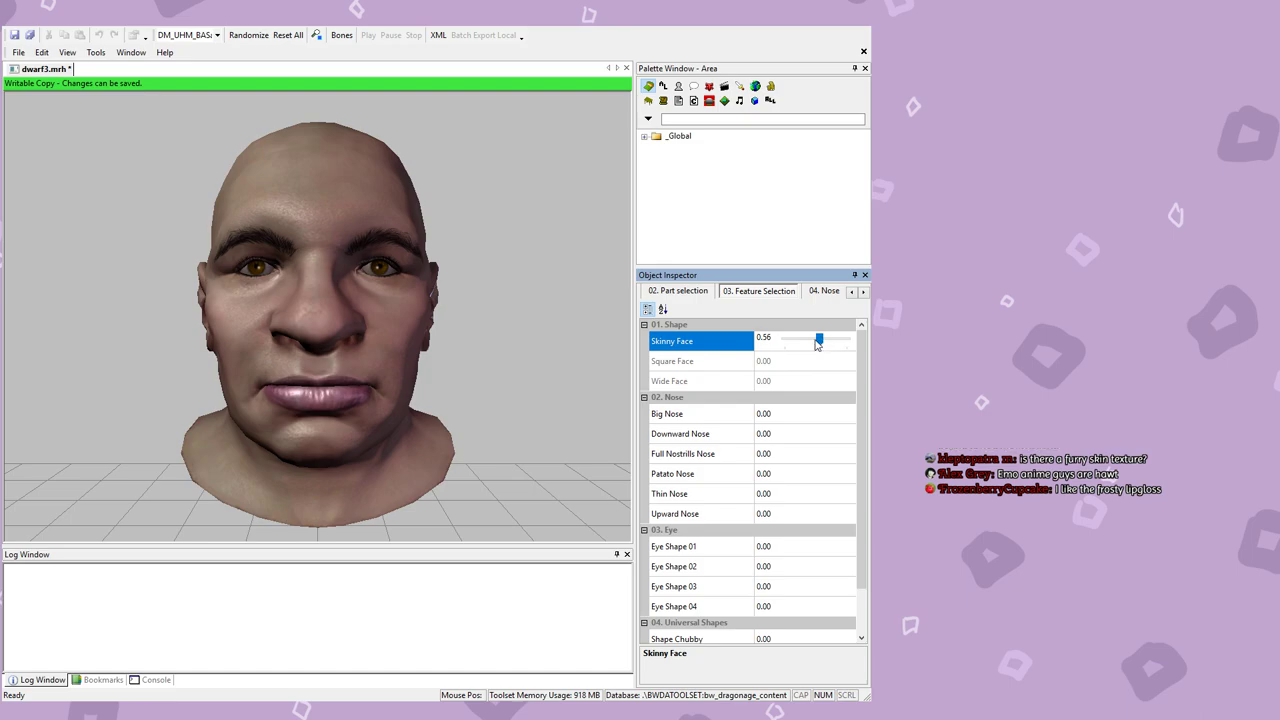
click(791, 360)
Step: Set Thin Nose to 1.00 with the head turned to an angled view
click(789, 414)
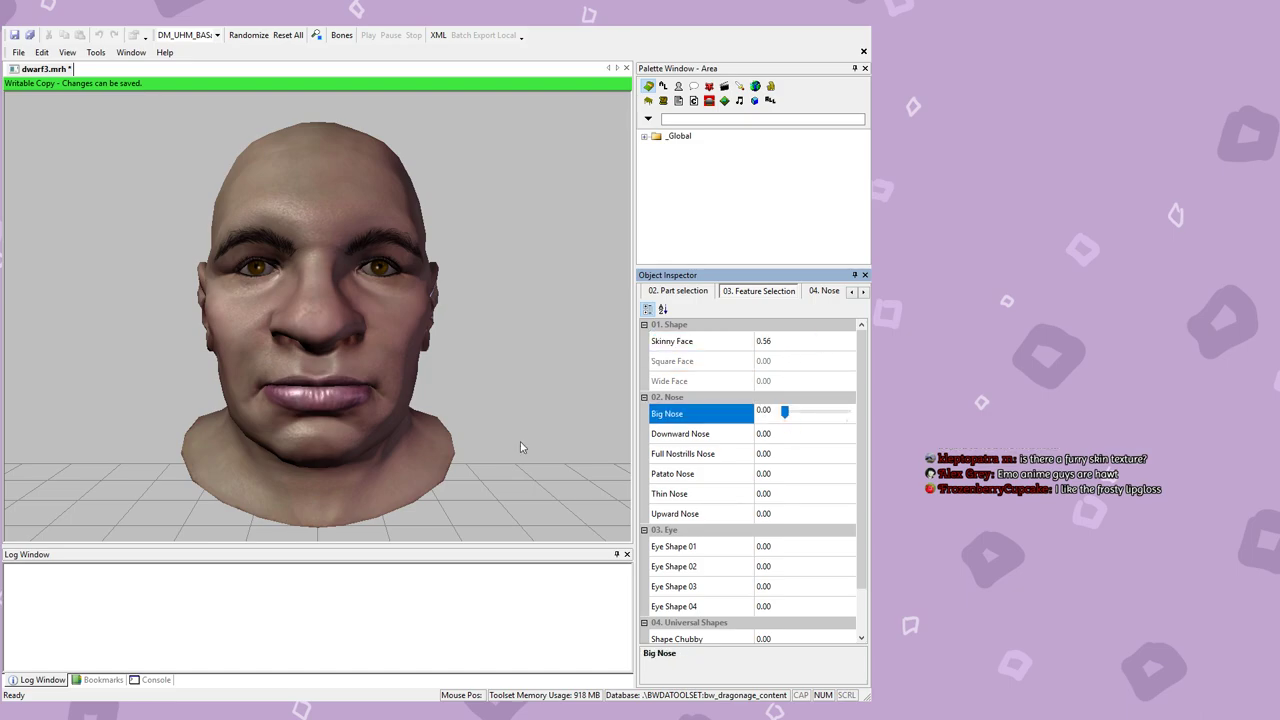
drag(600, 443, 381, 446)
mouse_move(382, 439)
middle_down()
mouse_move(442, 440)
mouse_move(390, 432)
middle_up()
click(796, 501)
drag(786, 495, 866, 503)
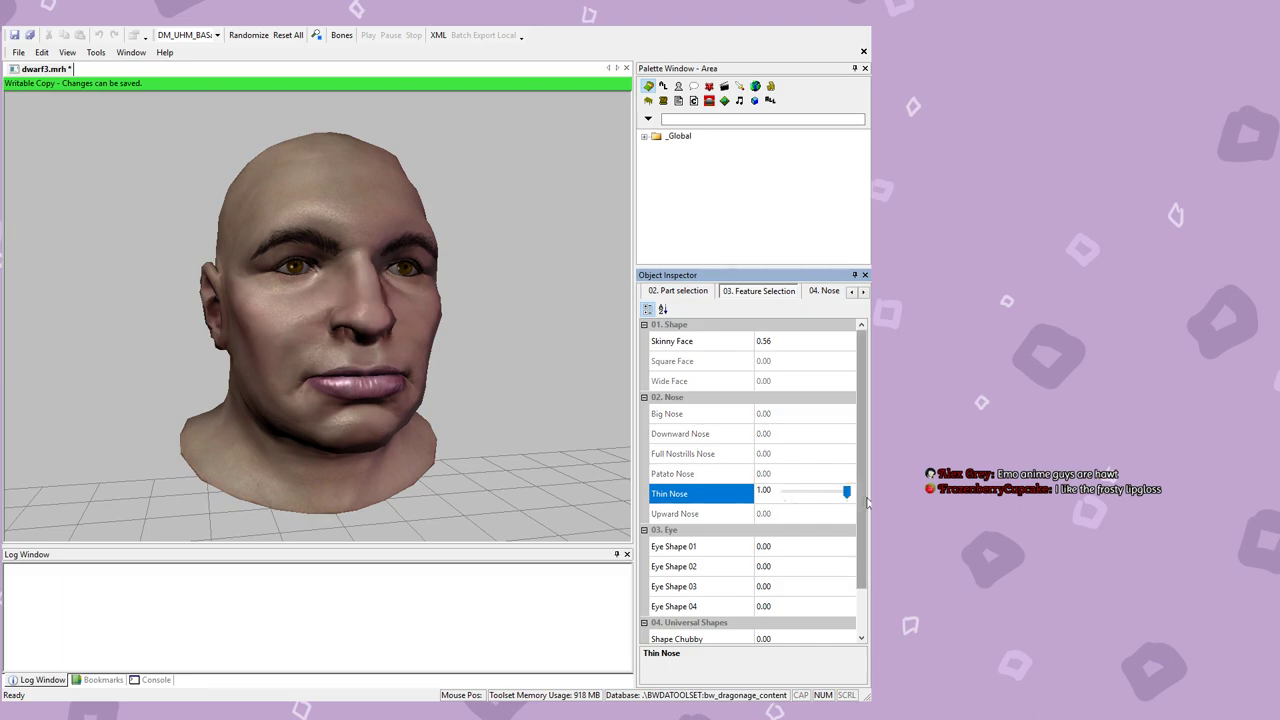
Step: Set Eye Shape 01 of the dwarf head to 0.26 with the face viewed from the front
drag(466, 428, 417, 421)
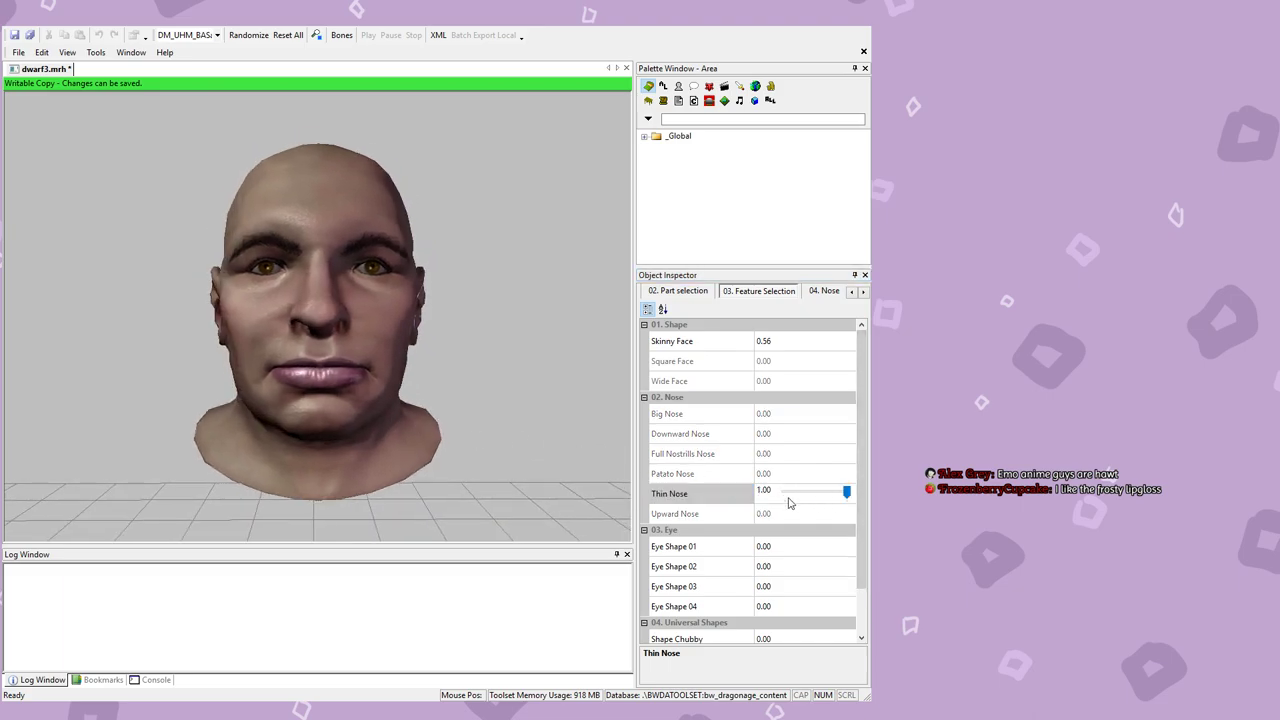
click(781, 547)
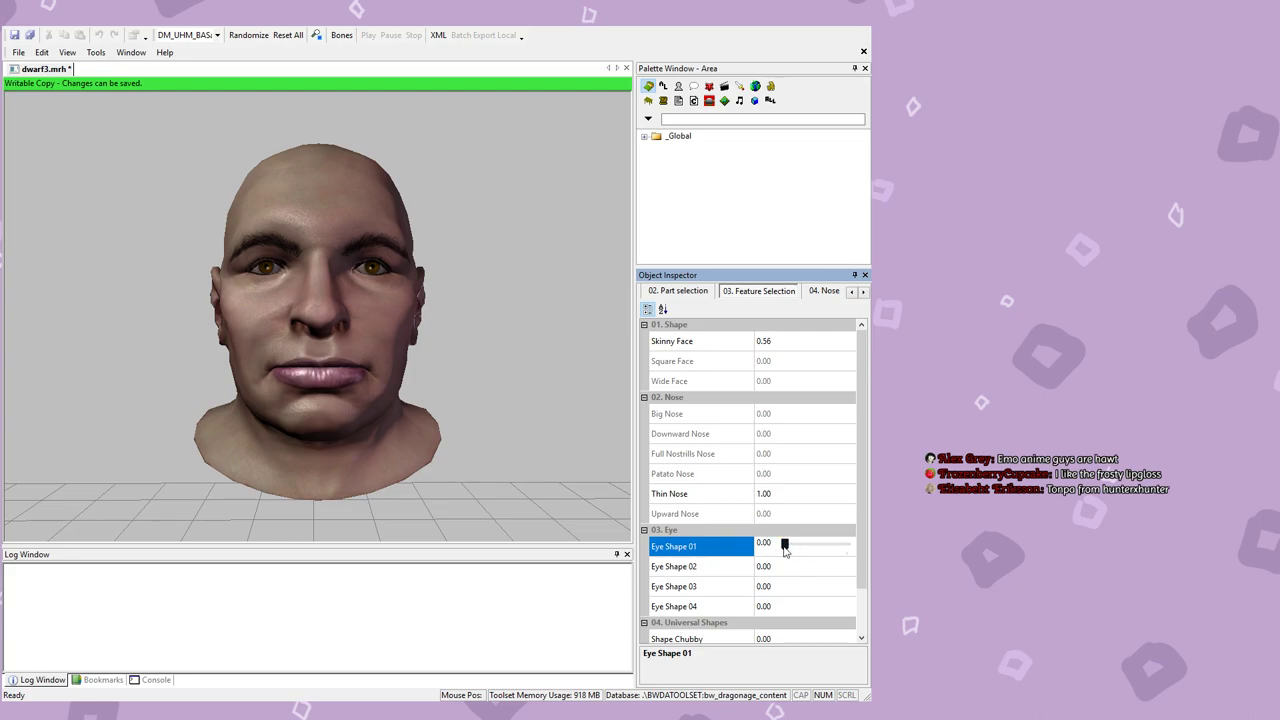
mouse_move(785, 547)
mouse_down()
mouse_move(806, 547)
mouse_move(785, 545)
mouse_up()
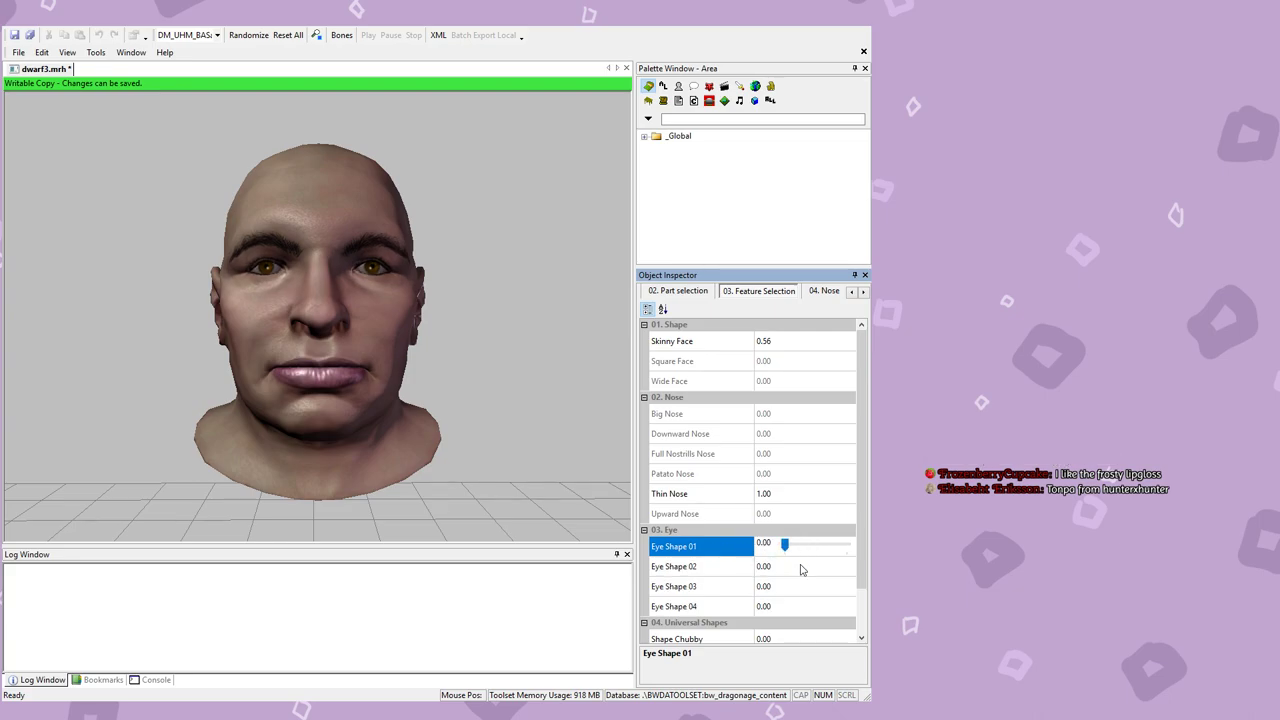
click(802, 568)
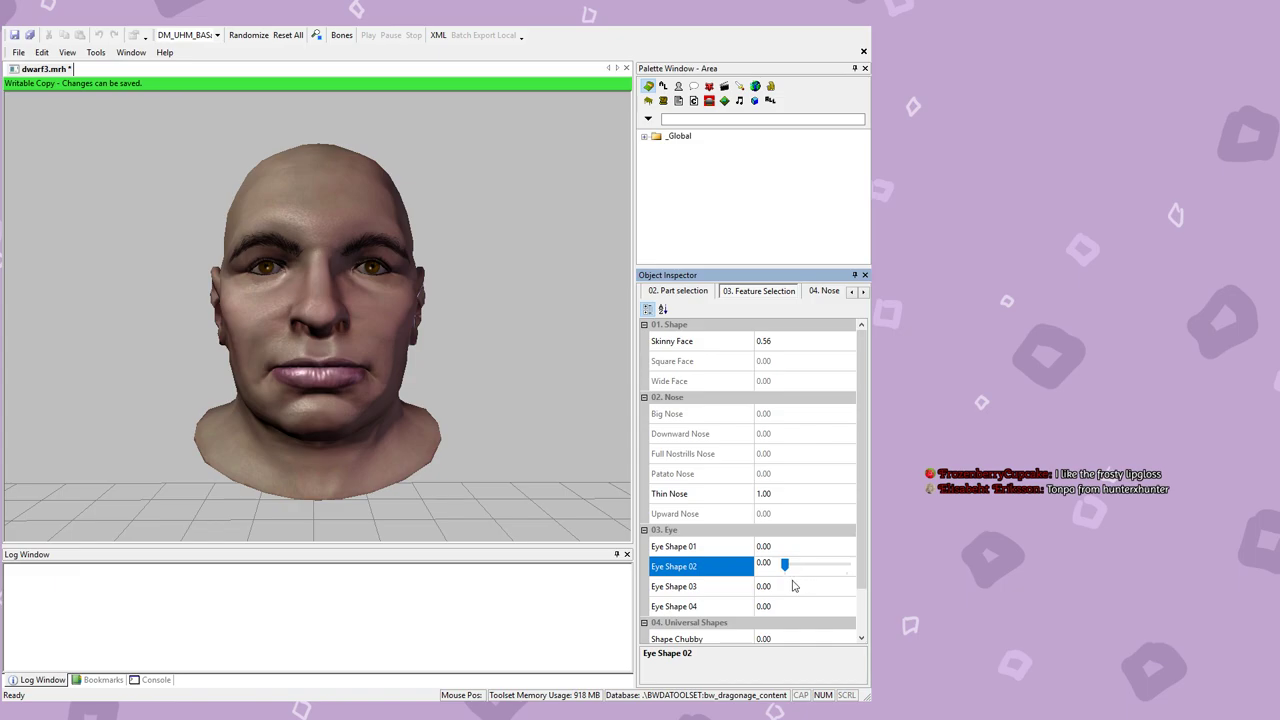
click(787, 548)
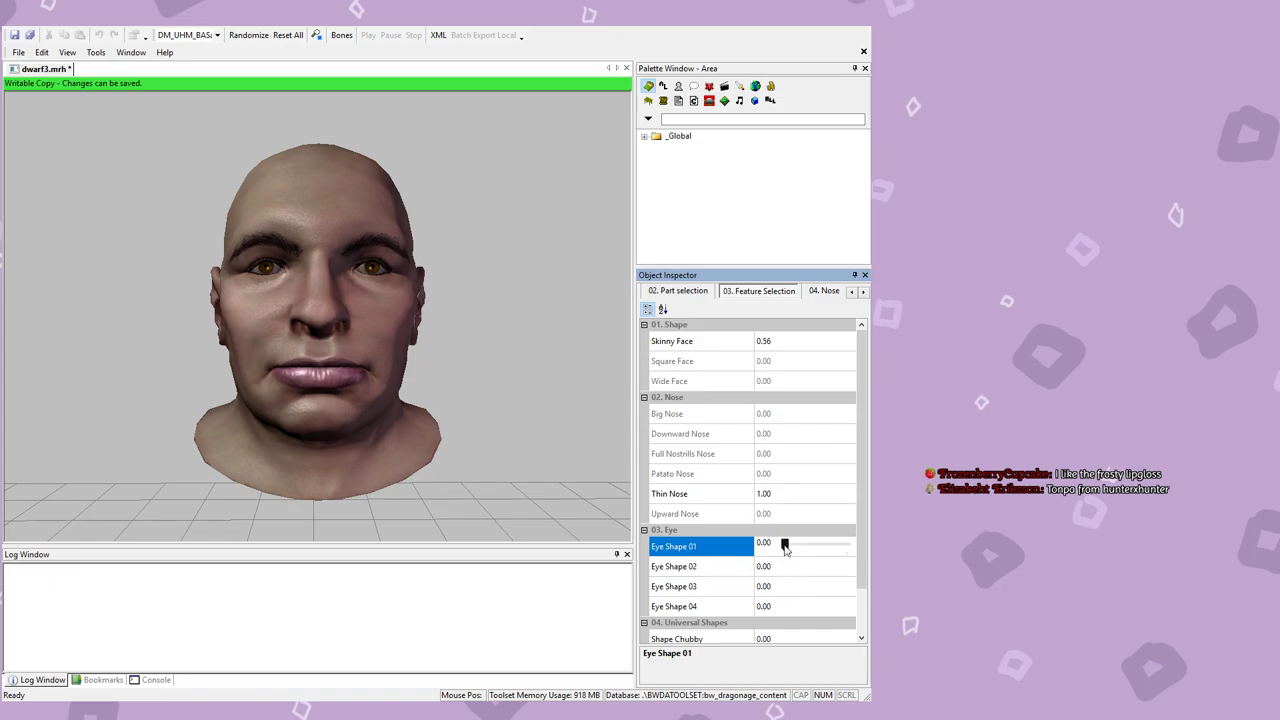
mouse_move(787, 548)
mouse_down()
mouse_move(813, 548)
mouse_move(798, 548)
mouse_up()
Step: Set Shape Skinny under Universal Shapes to 1.00 and save dwarf3.mrh
drag(859, 500, 868, 551)
click(790, 587)
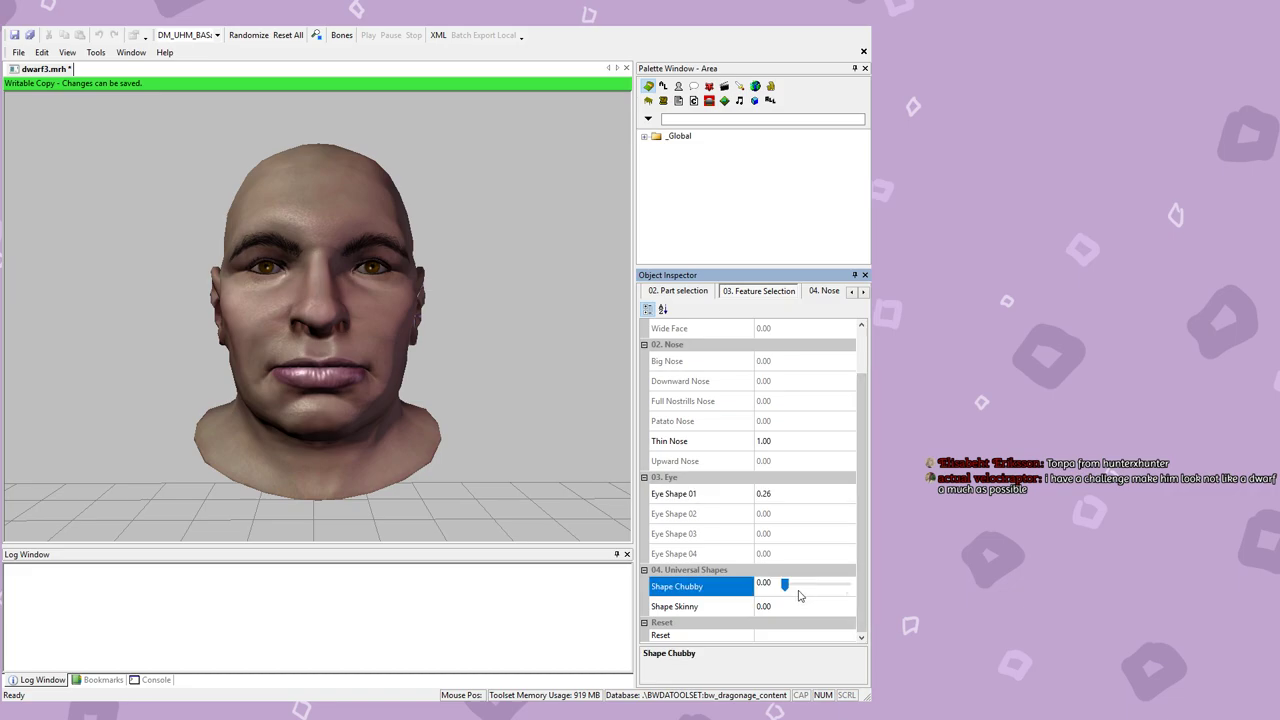
drag(807, 587, 864, 610)
click(790, 606)
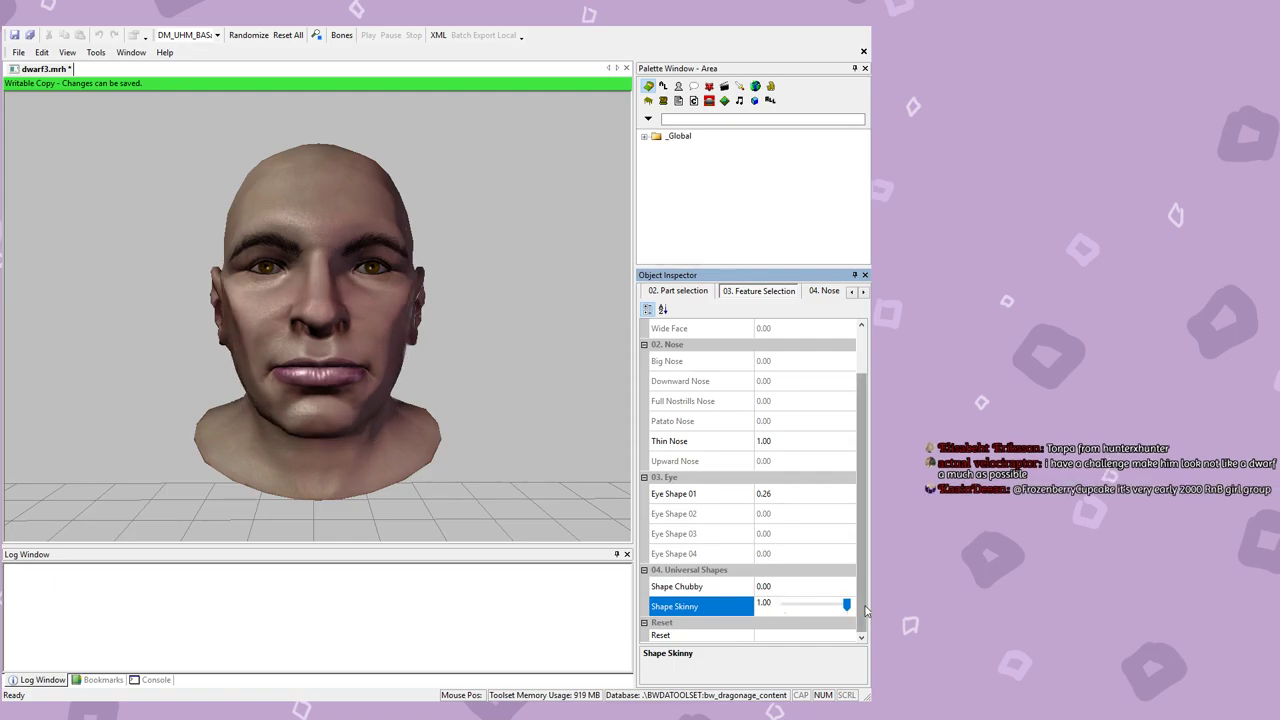
middle_drag(358, 420, 383, 432)
scroll(383, 432, up, 2)
drag(382, 426, 369, 422)
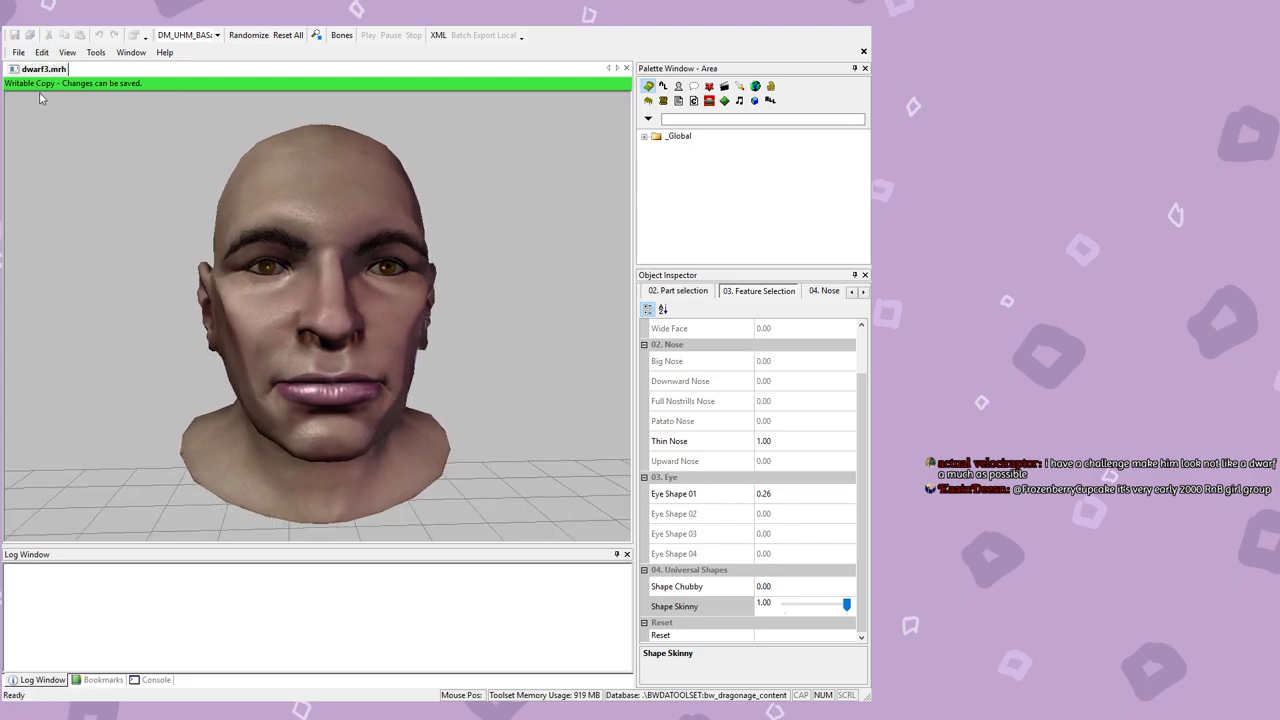
Step: Set Nose Bridge In/Out to -1.00 with the head turned to profile
click(830, 291)
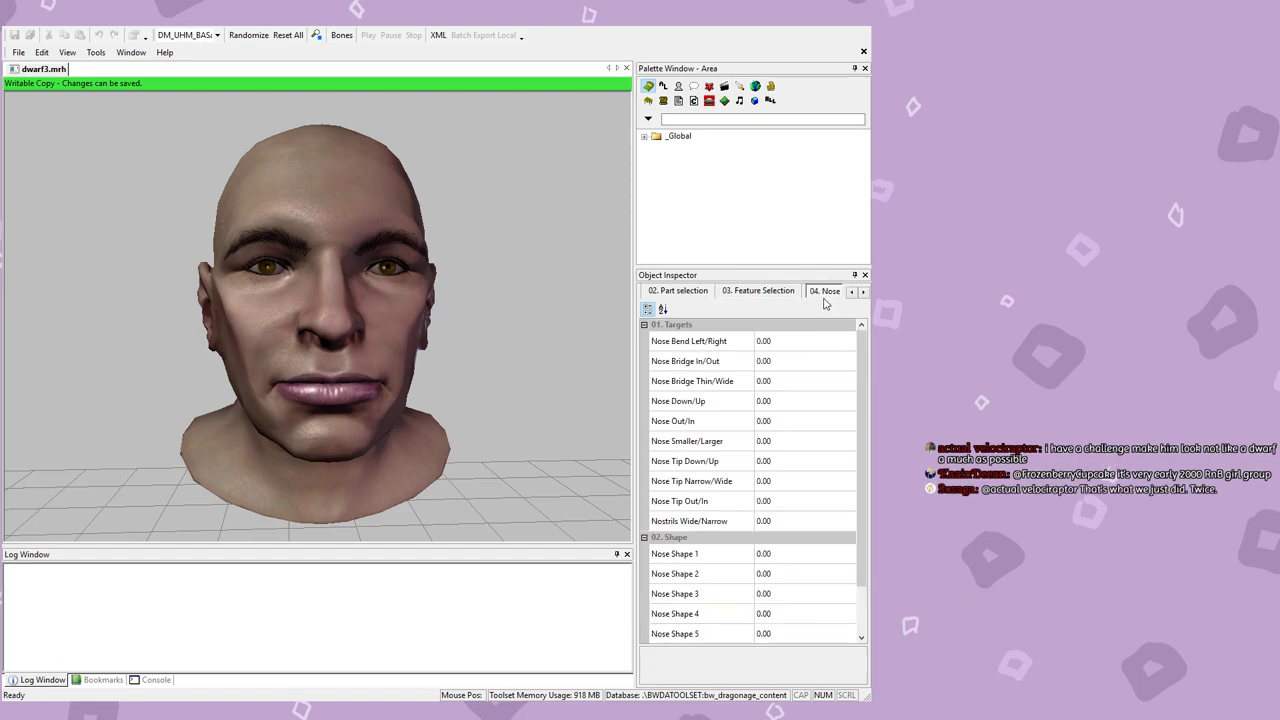
click(718, 344)
drag(430, 326, 533, 365)
click(745, 361)
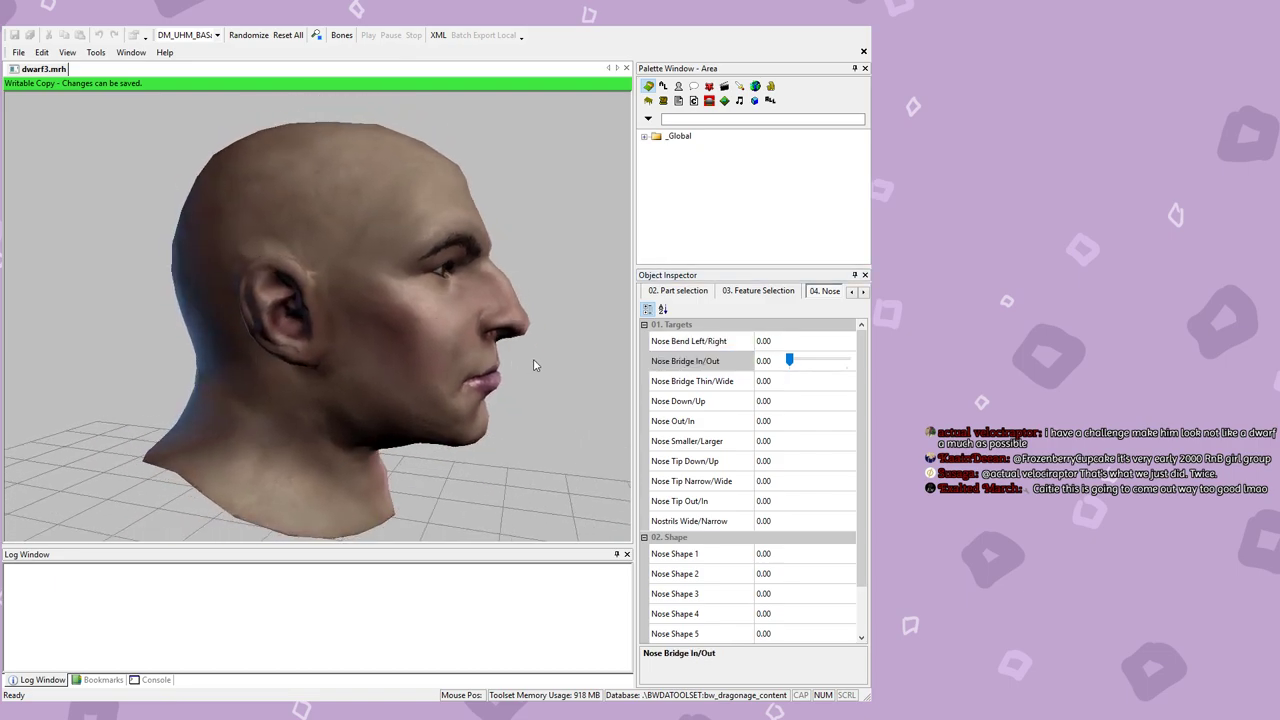
drag(790, 361, 711, 363)
drag(488, 327, 518, 326)
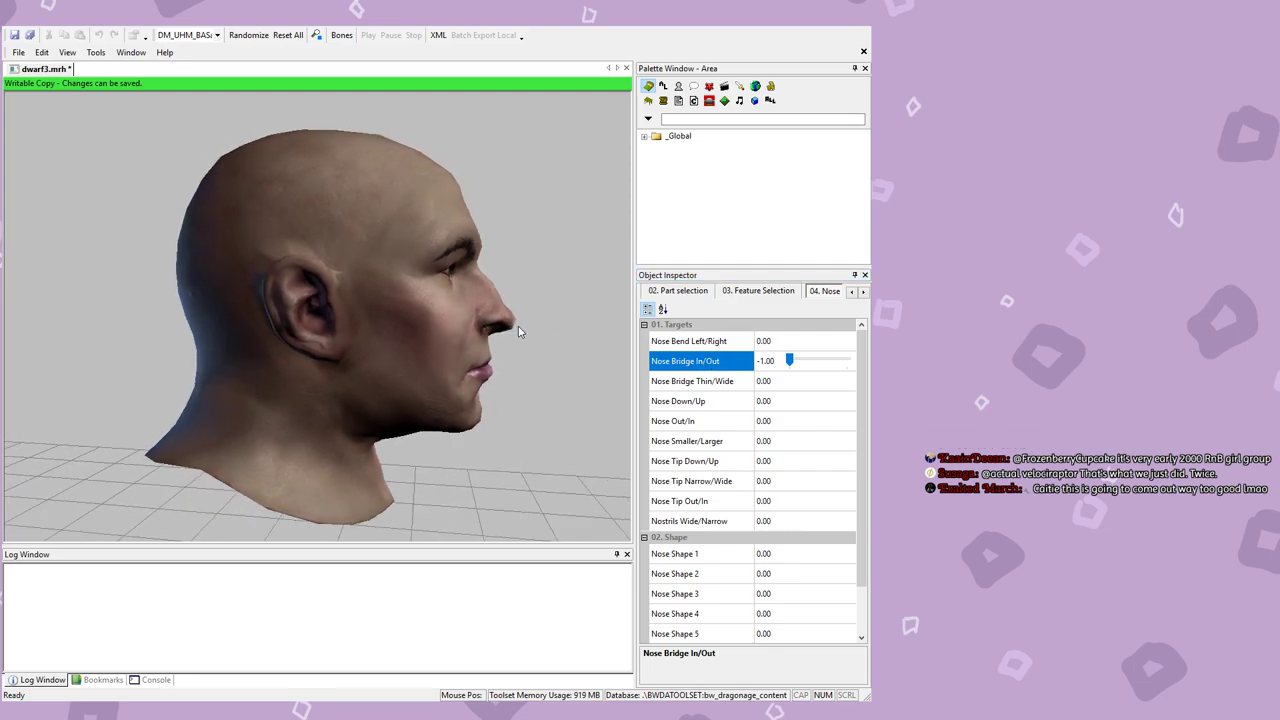
Step: Try the Nose Shape 1 to Nose Shape 6 morphs on the head in profile
click(808, 553)
drag(789, 553, 778, 598)
click(808, 574)
click(792, 596)
click(788, 614)
scroll(835, 551, down, 1)
click(786, 580)
click(789, 600)
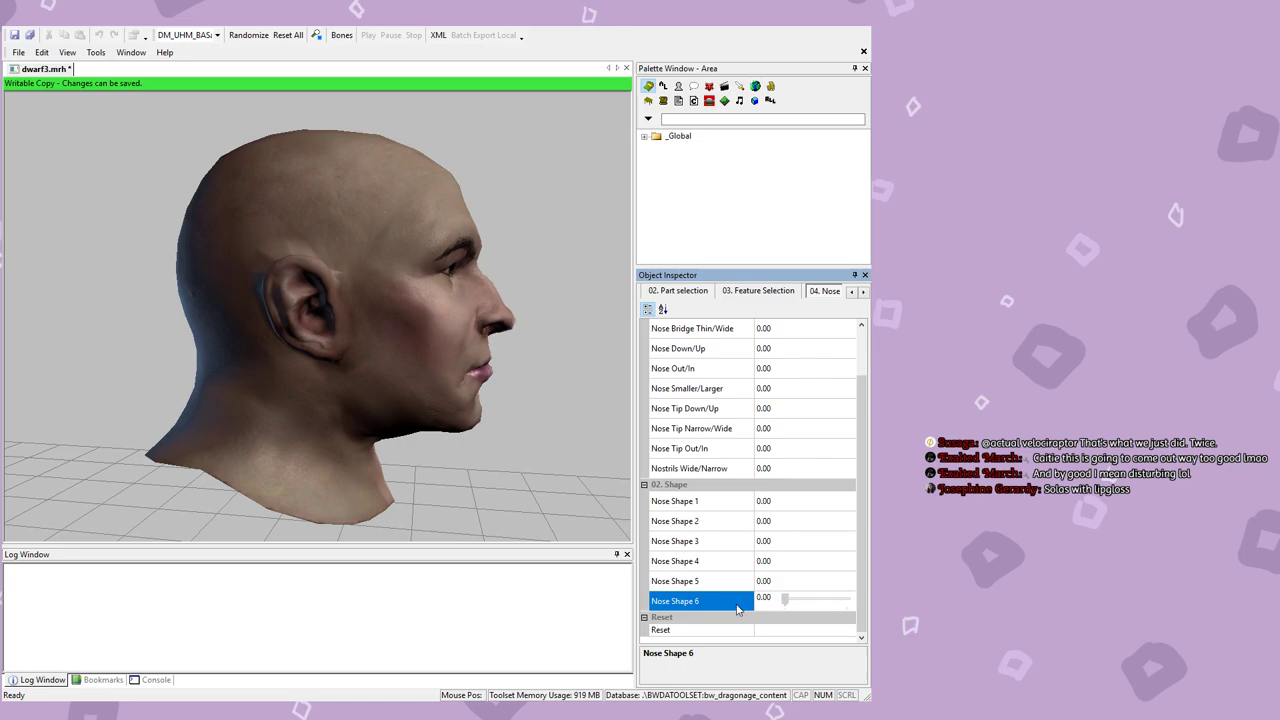
click(794, 547)
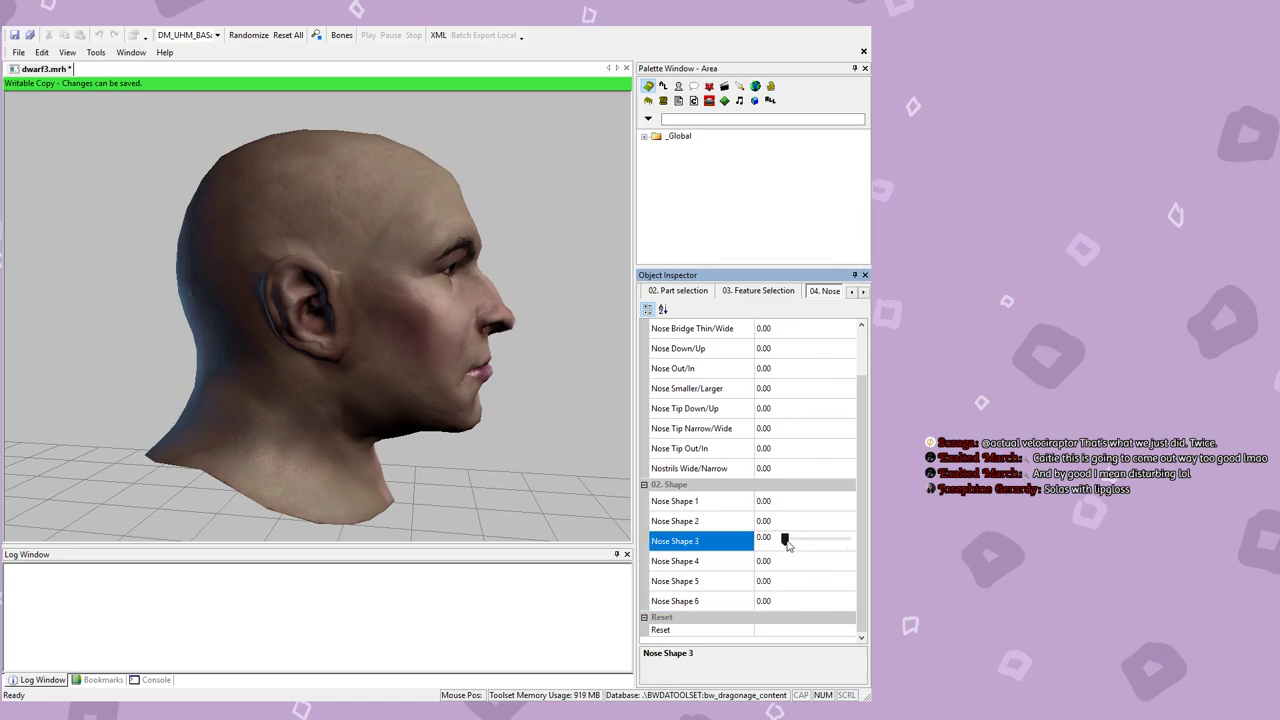
Step: Set Nose Bridge Thin/Wide to -1.00, comparing the wide and thin extremes from the front
scroll(788, 485, up, 2)
click(789, 381)
drag(789, 380, 870, 389)
middle_drag(531, 408, 299, 389)
drag(846, 381, 787, 382)
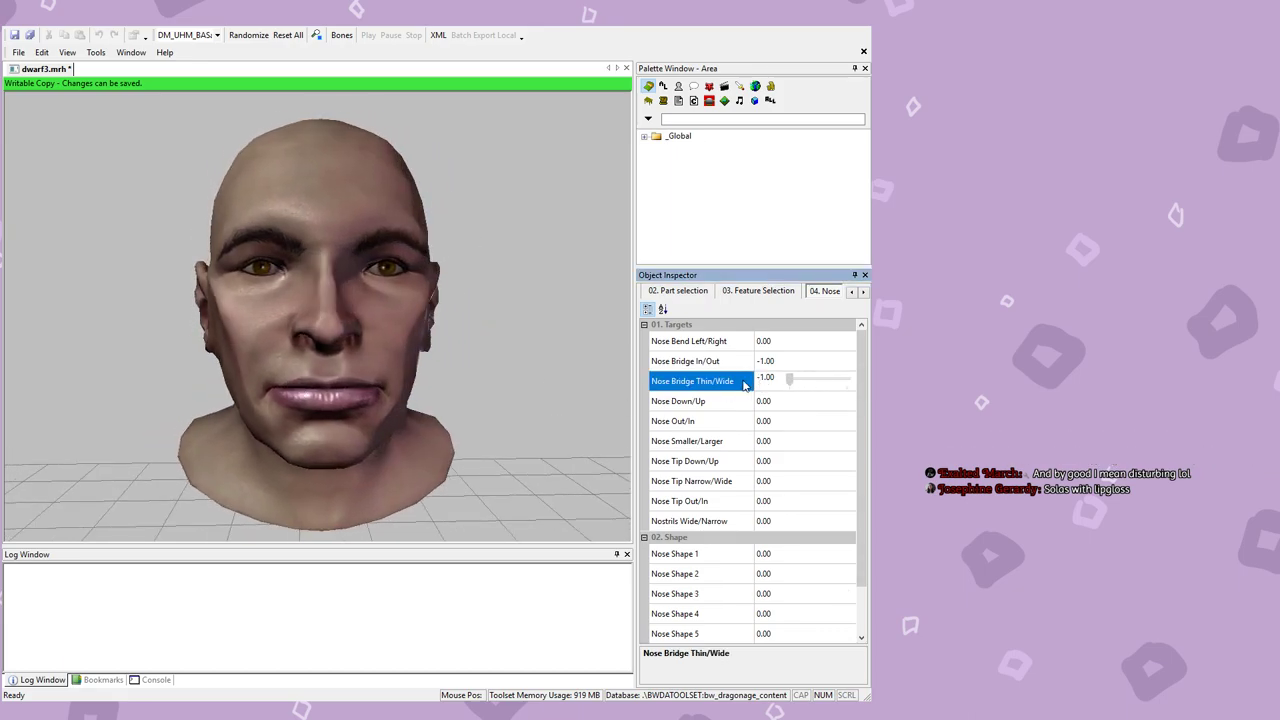
Step: Set Nose Down/Up to -0.95 with the head facing forward
click(663, 403)
mouse_move(428, 377)
mouse_down()
mouse_move(590, 375)
mouse_move(425, 378)
mouse_up()
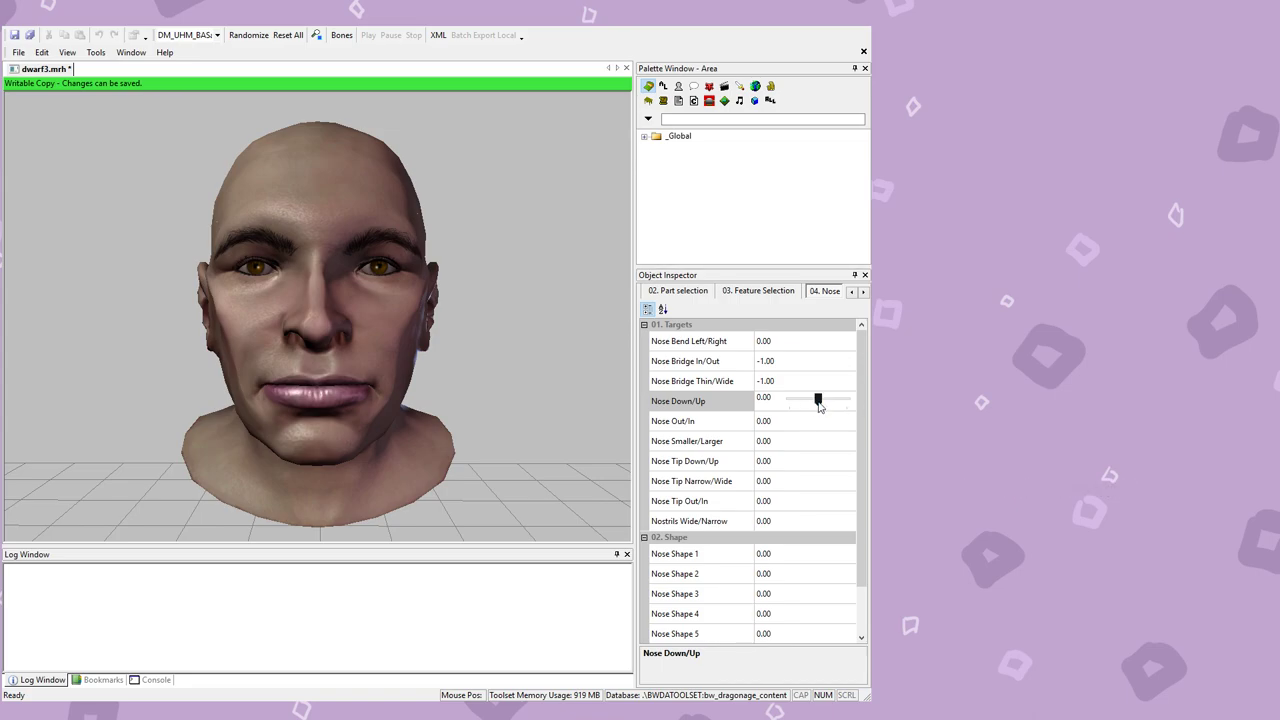
drag(818, 400, 790, 398)
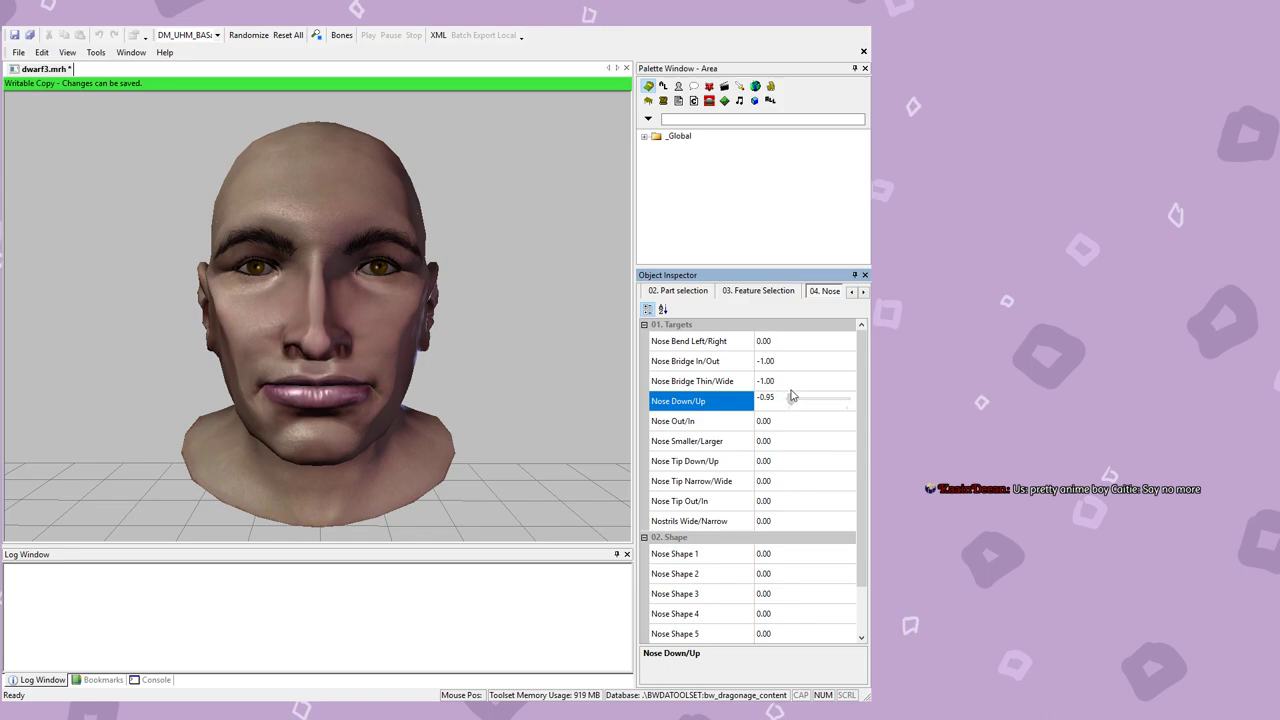
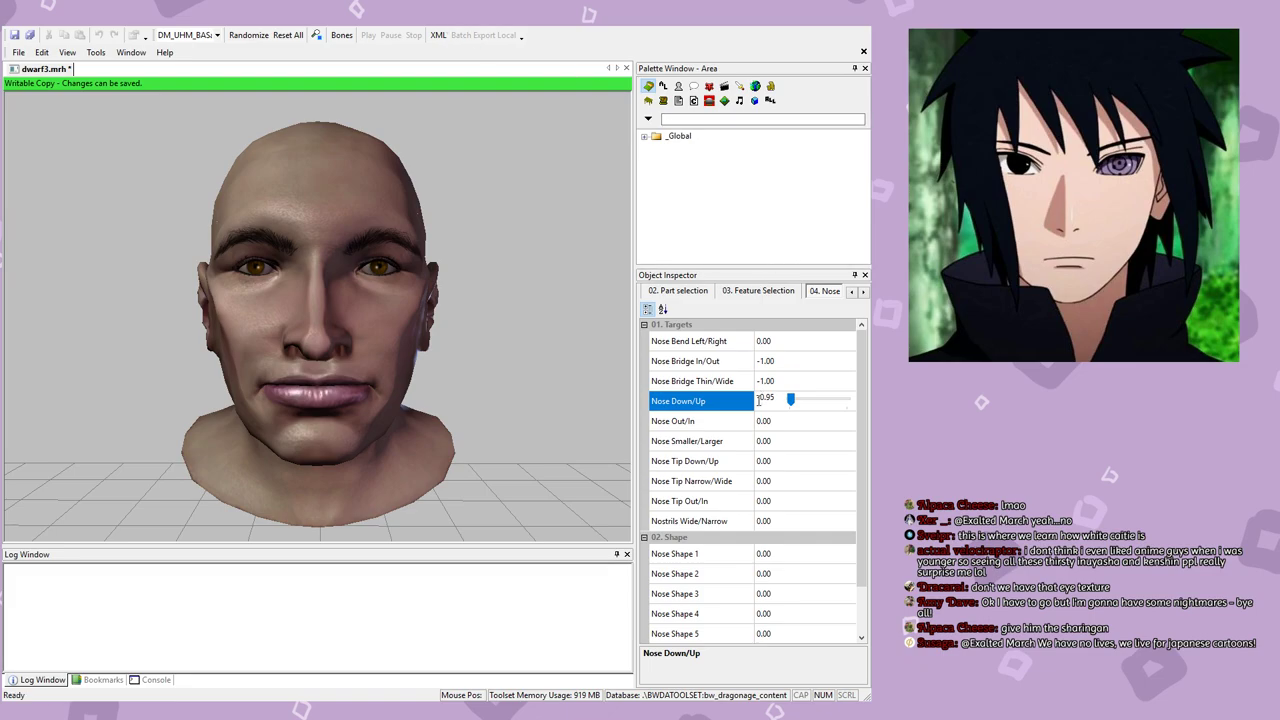
Step: Set Nose Down/Up to -0.44, and set Nose Out/In to 0.51 with the head in profile
drag(795, 401, 807, 400)
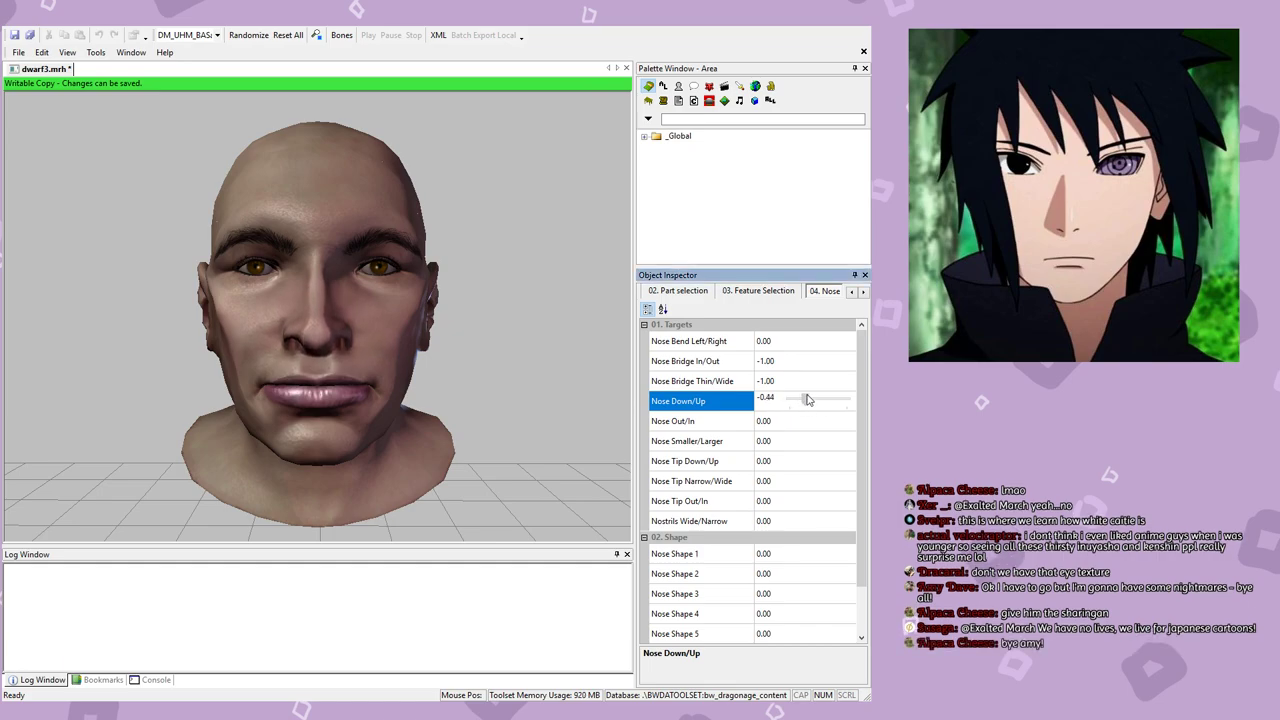
click(792, 421)
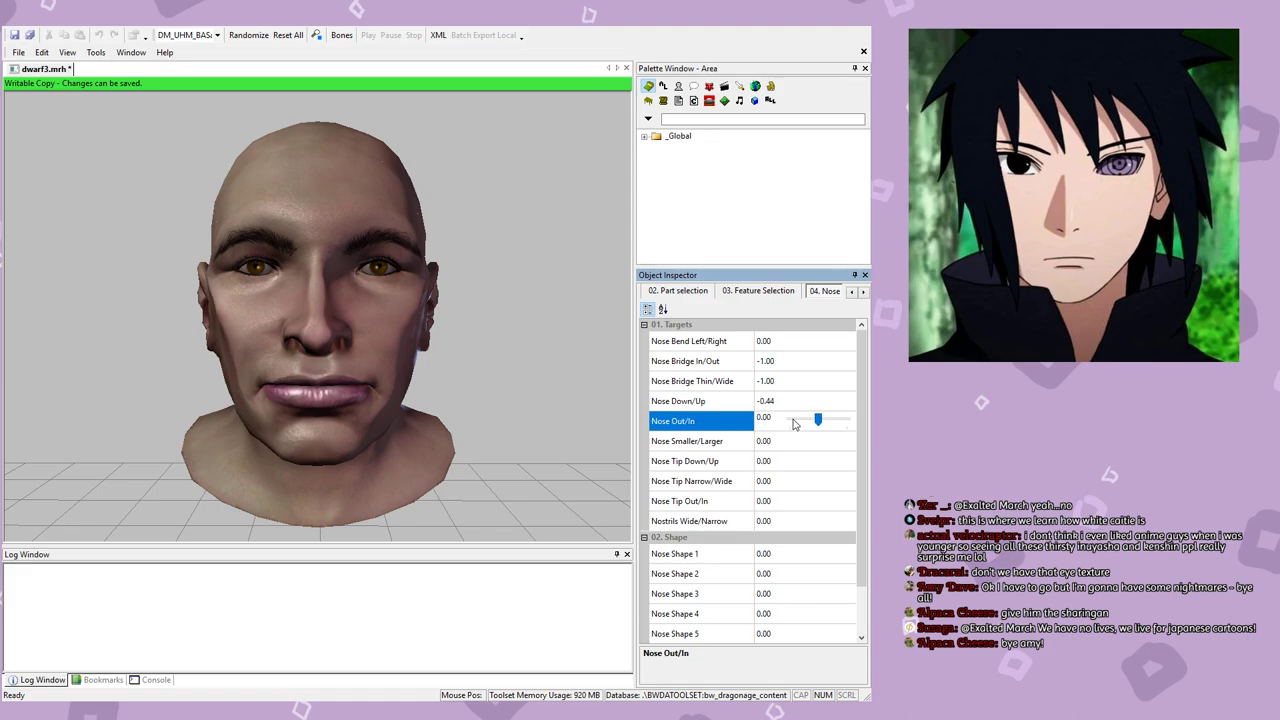
middle_drag(323, 388, 478, 376)
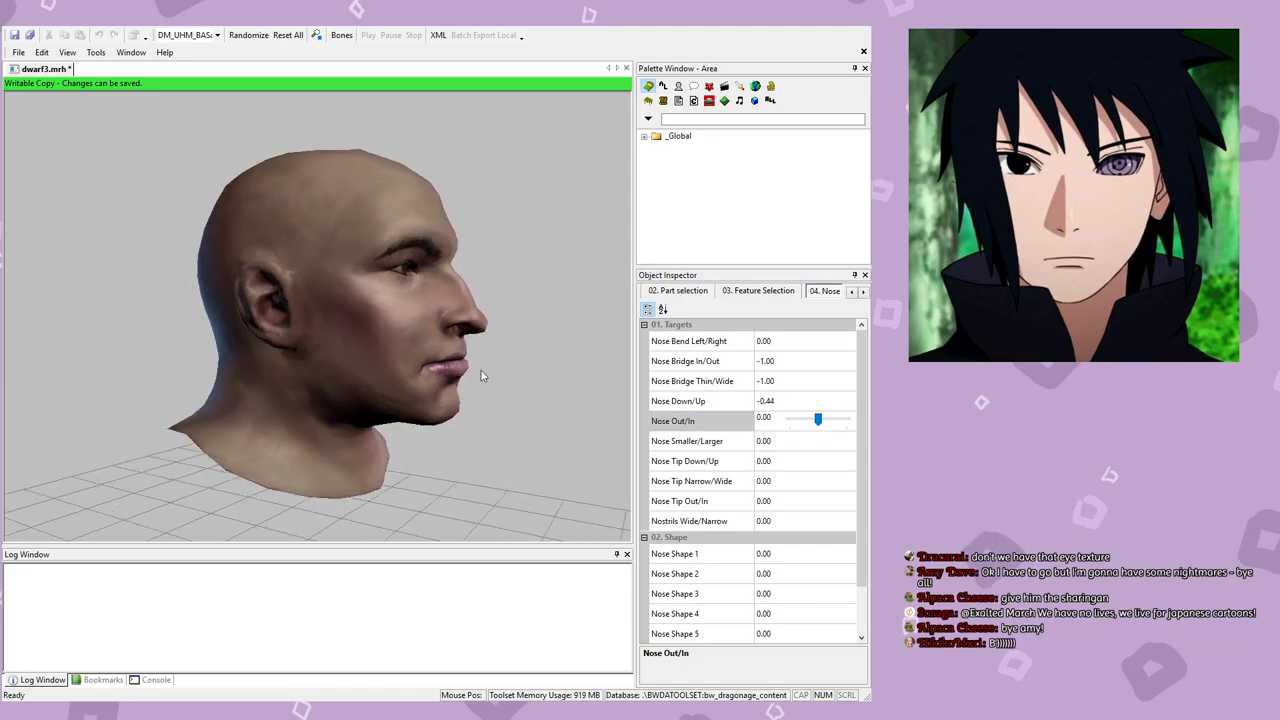
drag(477, 376, 523, 371)
drag(818, 420, 796, 445)
Step: Set Nose Smaller/Larger to -0.49 with the head facing forward
click(812, 450)
drag(470, 378, 284, 374)
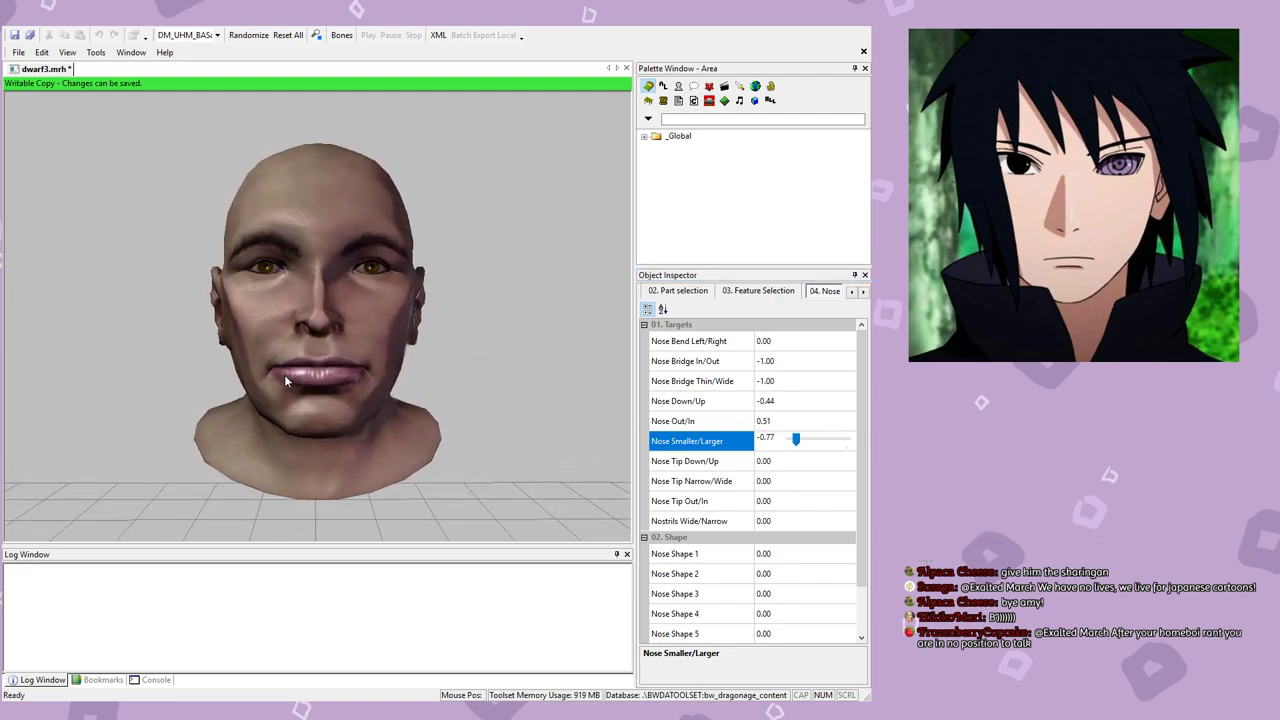
click(796, 441)
drag(797, 442, 804, 441)
Step: Set Nose Tip Down/Up to -0.23 and Nose Tip Narrow/Wide to -0.30
click(815, 466)
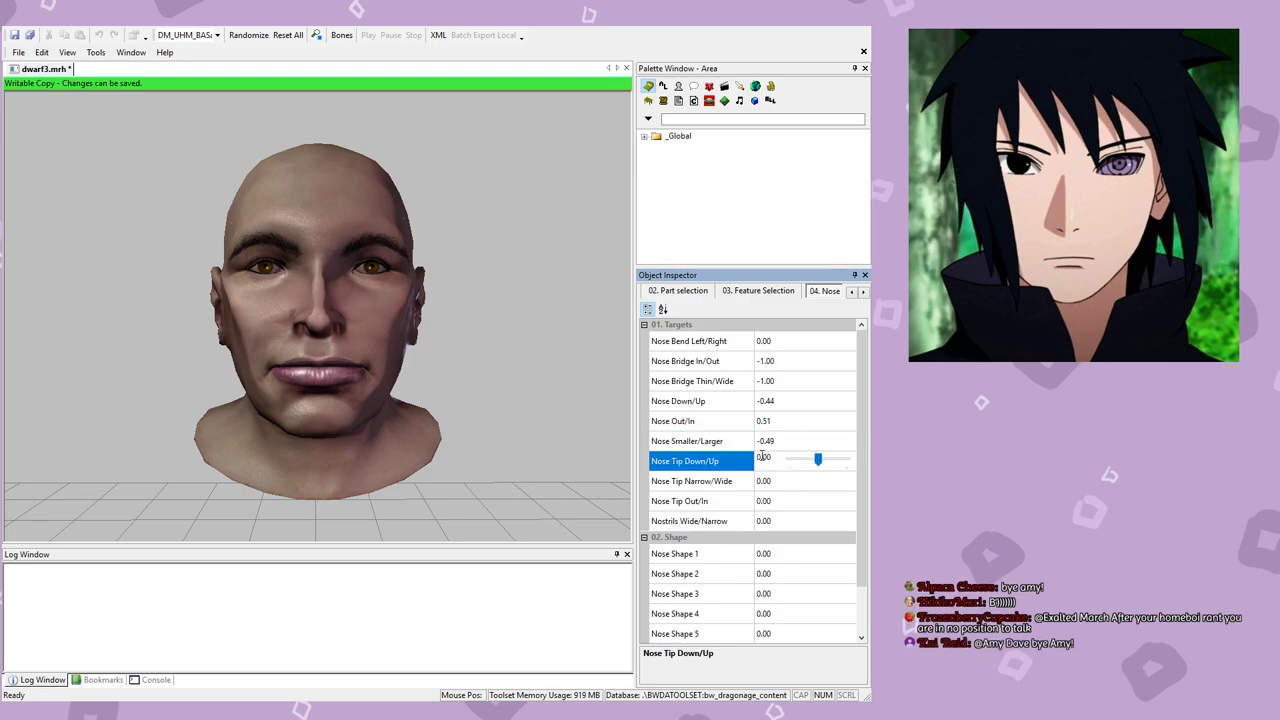
click(356, 416)
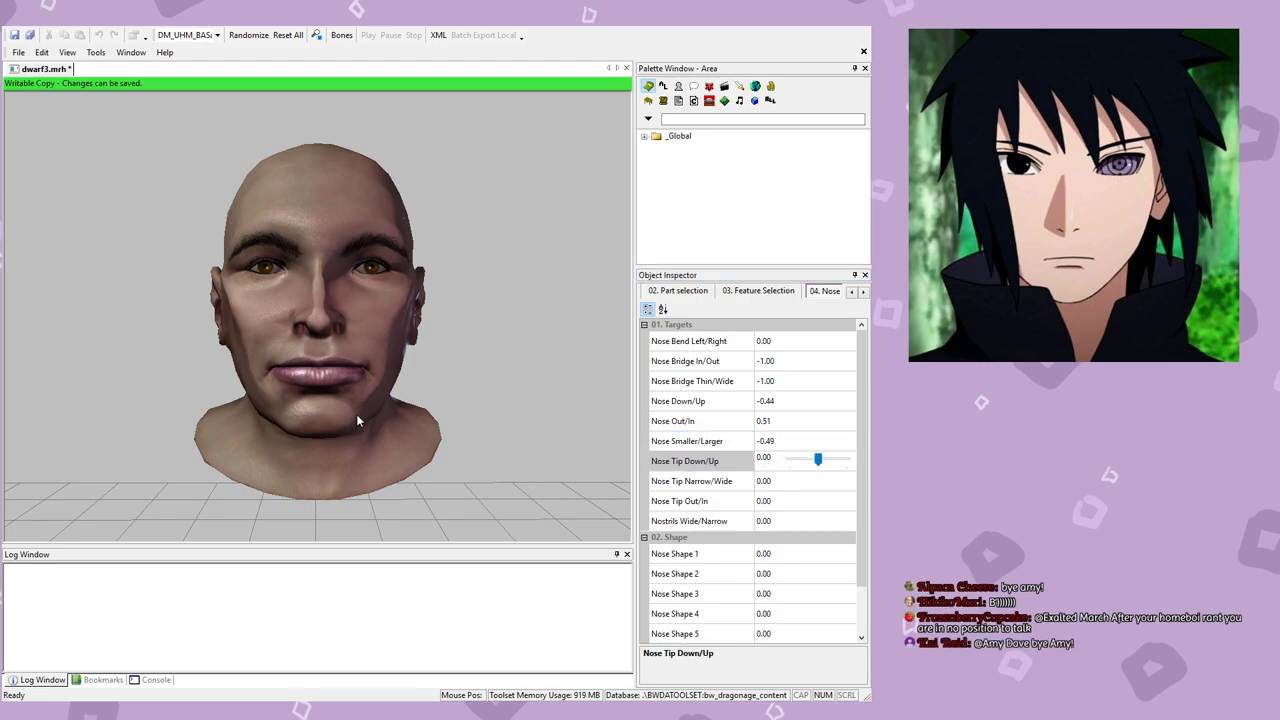
click(818, 460)
mouse_move(818, 460)
mouse_down()
mouse_move(834, 461)
mouse_move(806, 461)
mouse_move(843, 481)
mouse_move(790, 483)
mouse_move(813, 481)
mouse_up()
click(822, 483)
Step: Set Nose Tip Out/In to -0.21 with the head turned to profile
click(799, 503)
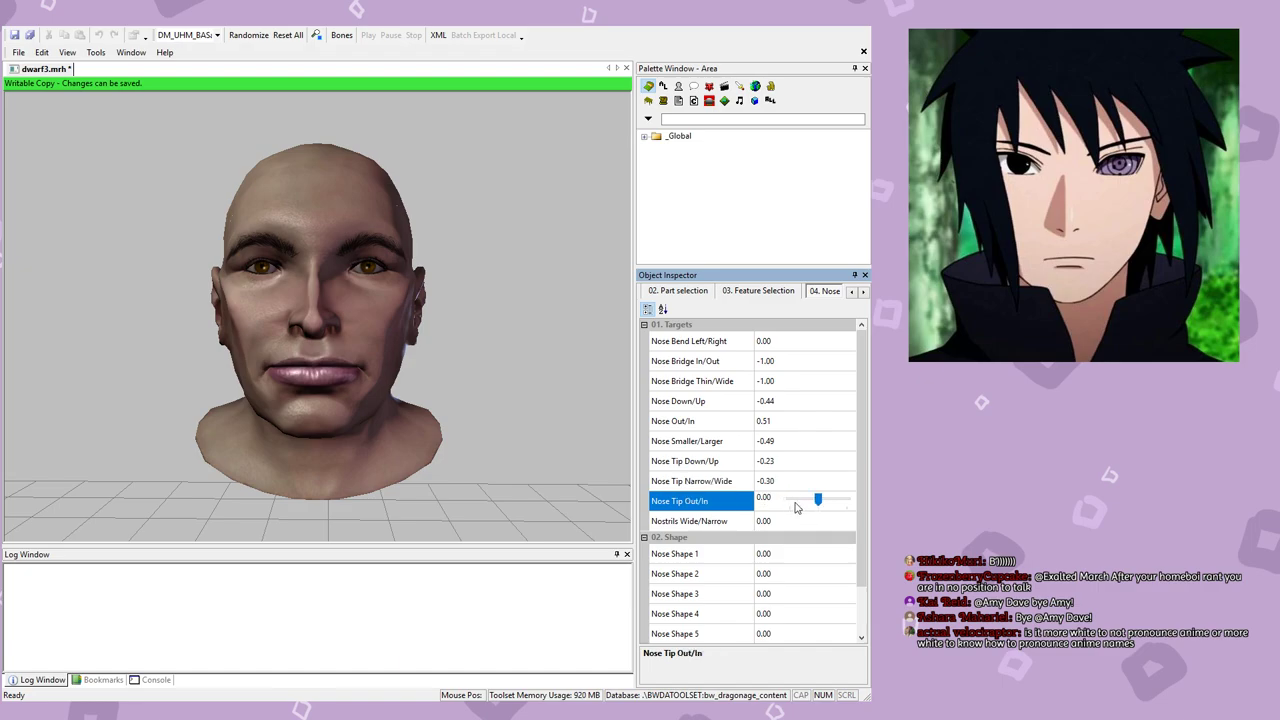
middle_drag(420, 458, 606, 443)
mouse_move(820, 501)
mouse_down()
mouse_move(848, 506)
mouse_move(788, 499)
mouse_move(813, 498)
mouse_up()
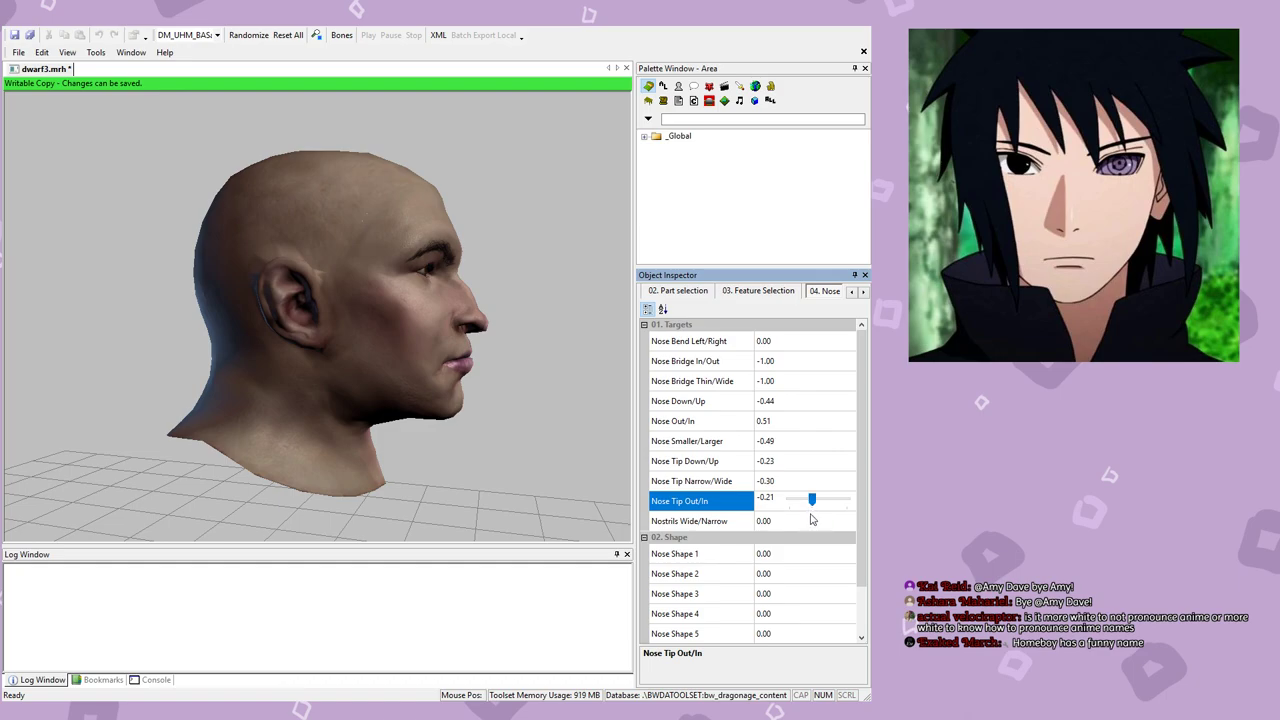
Step: Set Nostrils Wide/Narrow to -0.05 from the front view and save dwarf3.mrh
click(808, 520)
middle_drag(438, 359, 240, 358)
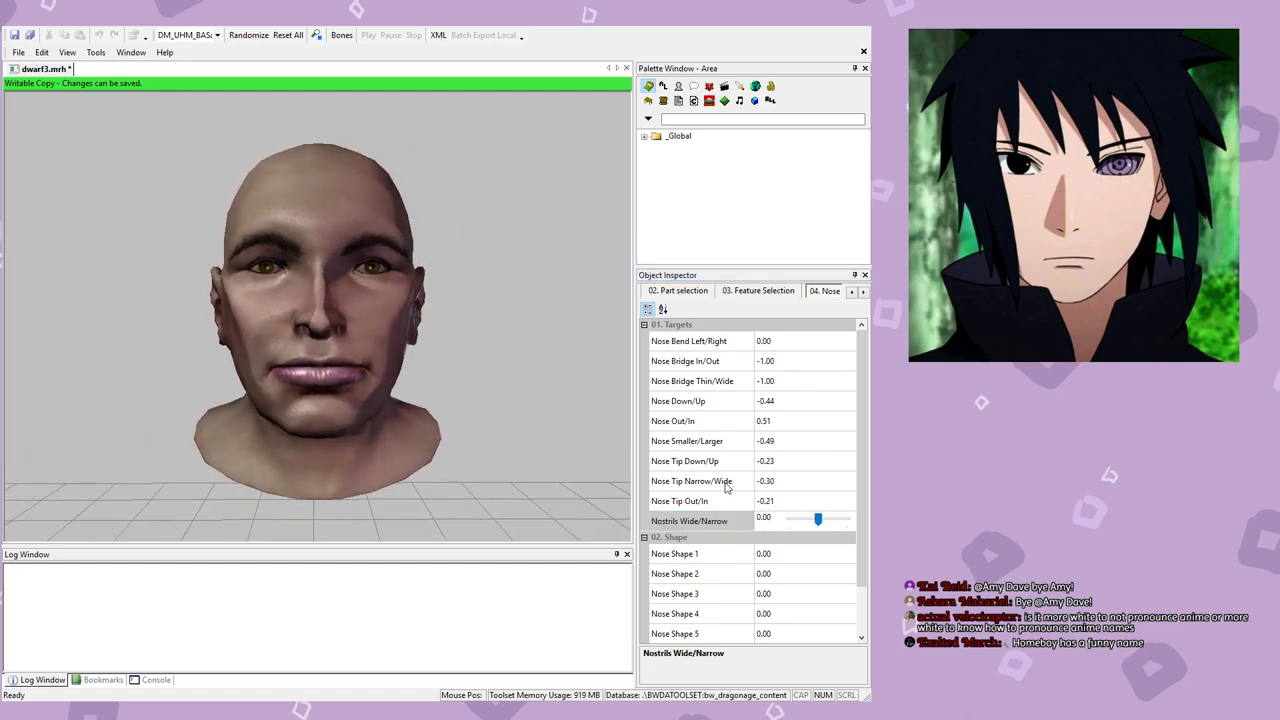
mouse_move(817, 518)
mouse_down()
mouse_move(843, 520)
mouse_move(816, 518)
mouse_up()
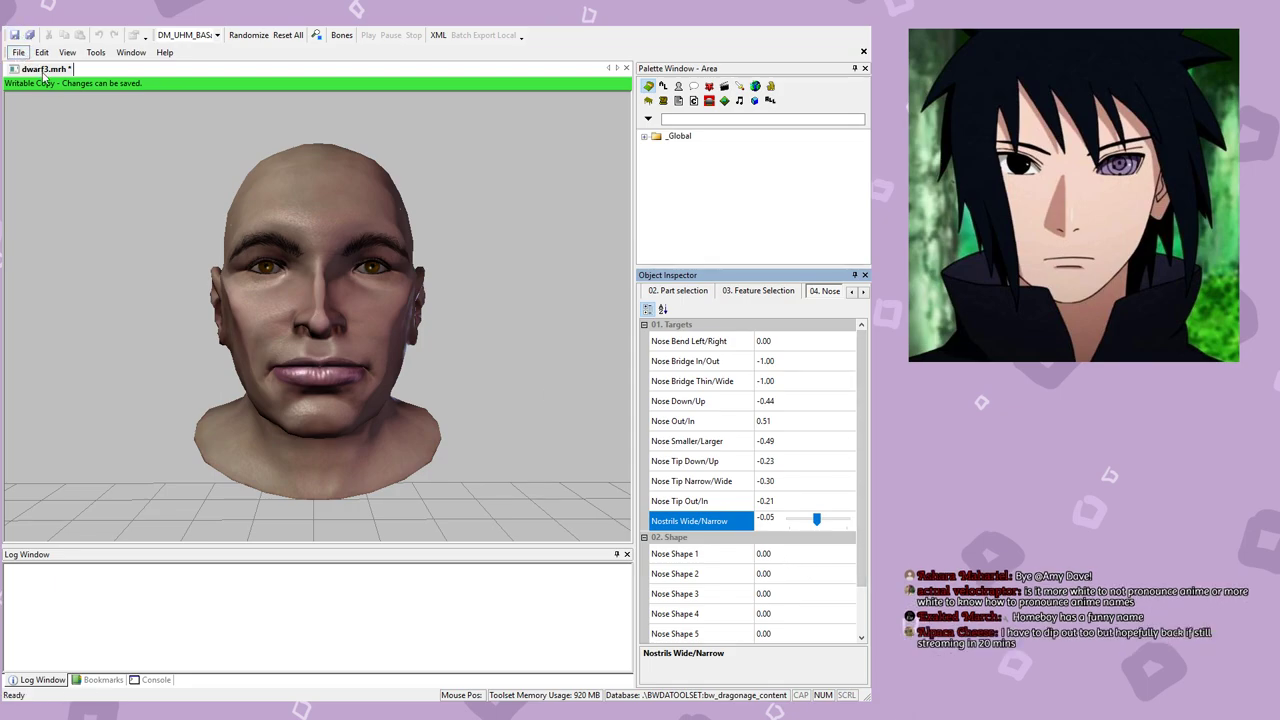
key(ctrl+s)
Step: Push Nose Bridge In/Out to its -1.00 extreme again with the head in profile
scroll(773, 548, down, 1)
drag(407, 470, 580, 443)
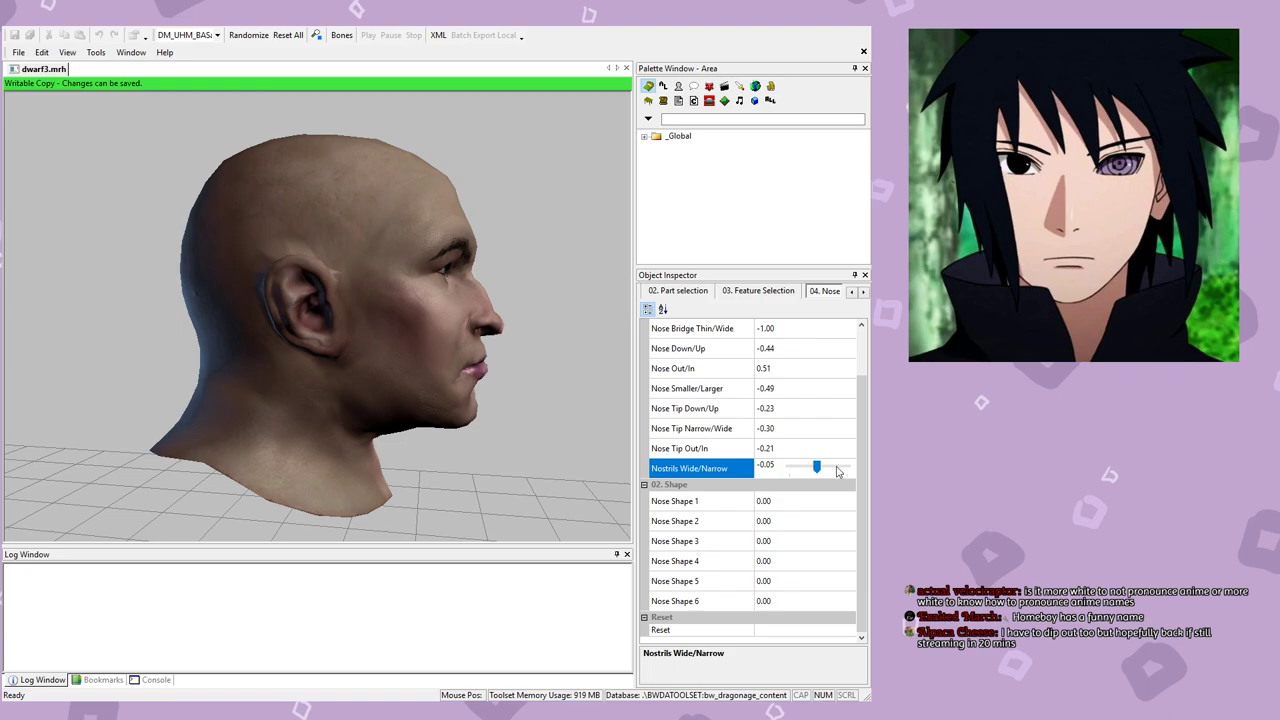
scroll(830, 455, up, 3)
click(812, 362)
drag(786, 363, 758, 362)
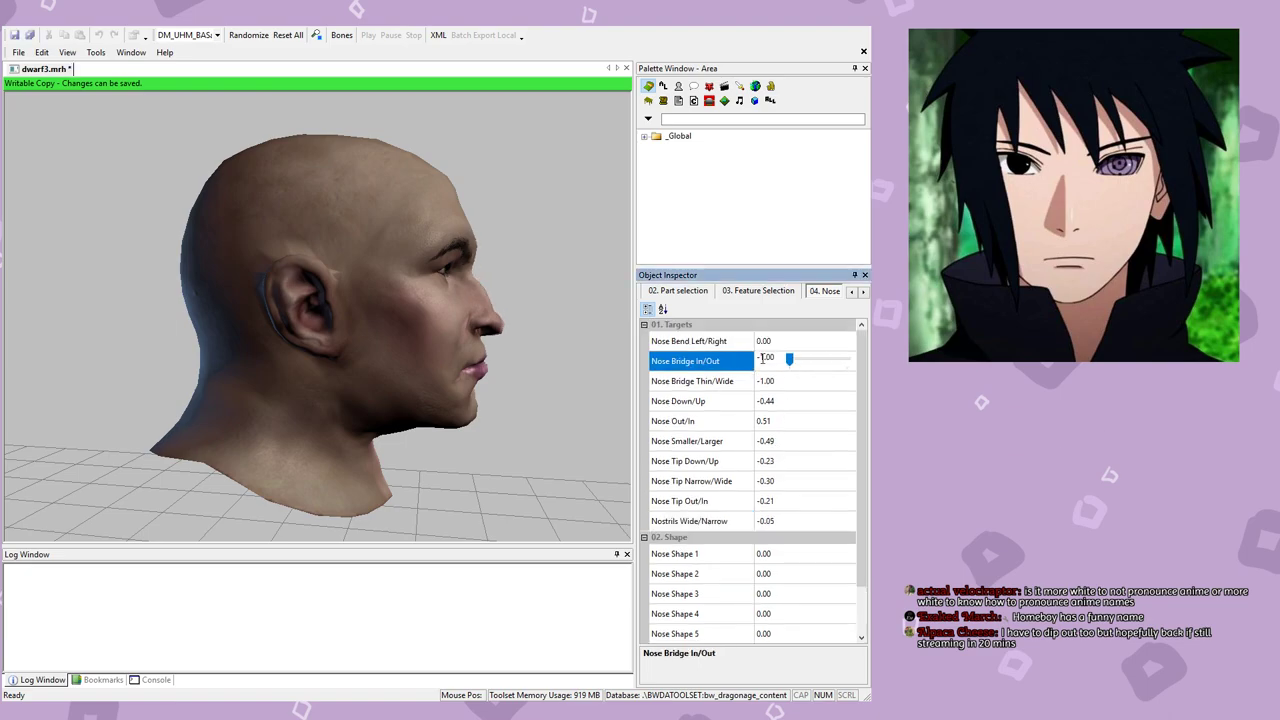
click(800, 344)
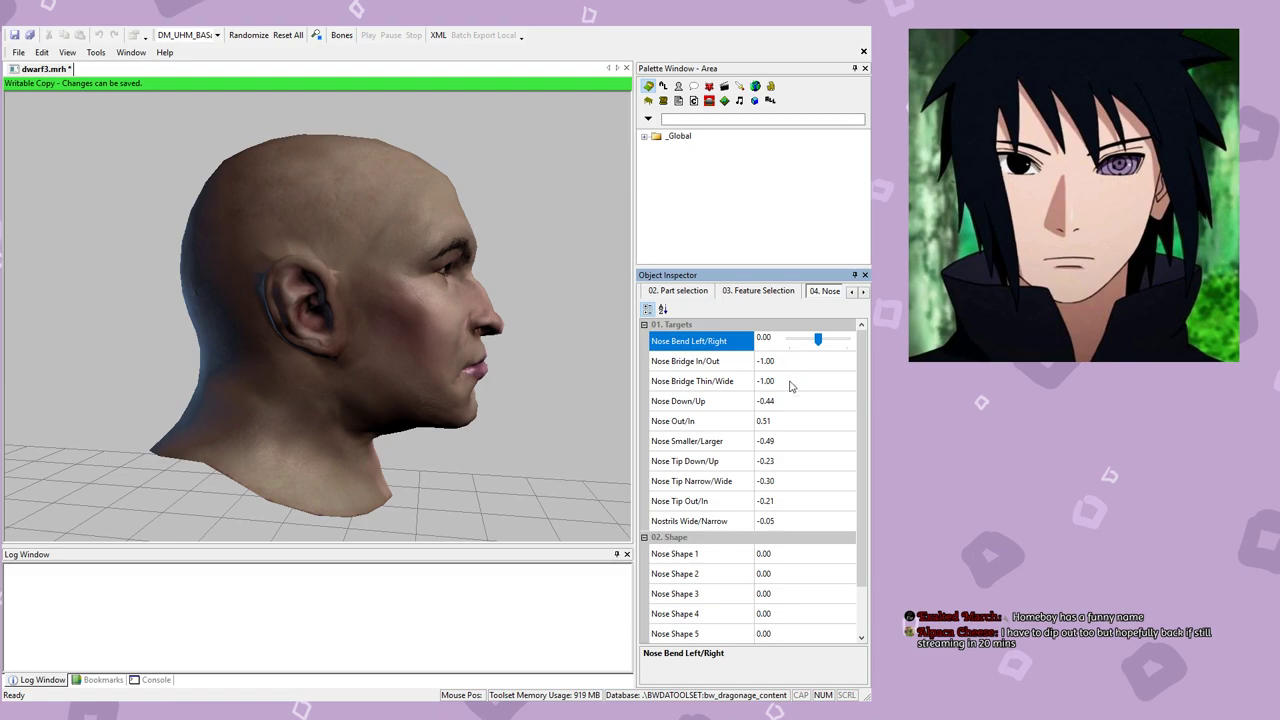
Step: Try the Nose Shape 1 to Nose Shape 4 morphs on the head in profile
scroll(812, 485, down, 1)
click(798, 511)
drag(789, 503, 824, 560)
click(798, 521)
click(797, 501)
click(787, 521)
click(787, 541)
click(787, 561)
Step: Set Nose Shape 4 to 0.09 with the head facing forward, and save dwarf3.mrh with the mouth settings open
drag(608, 443, 299, 390)
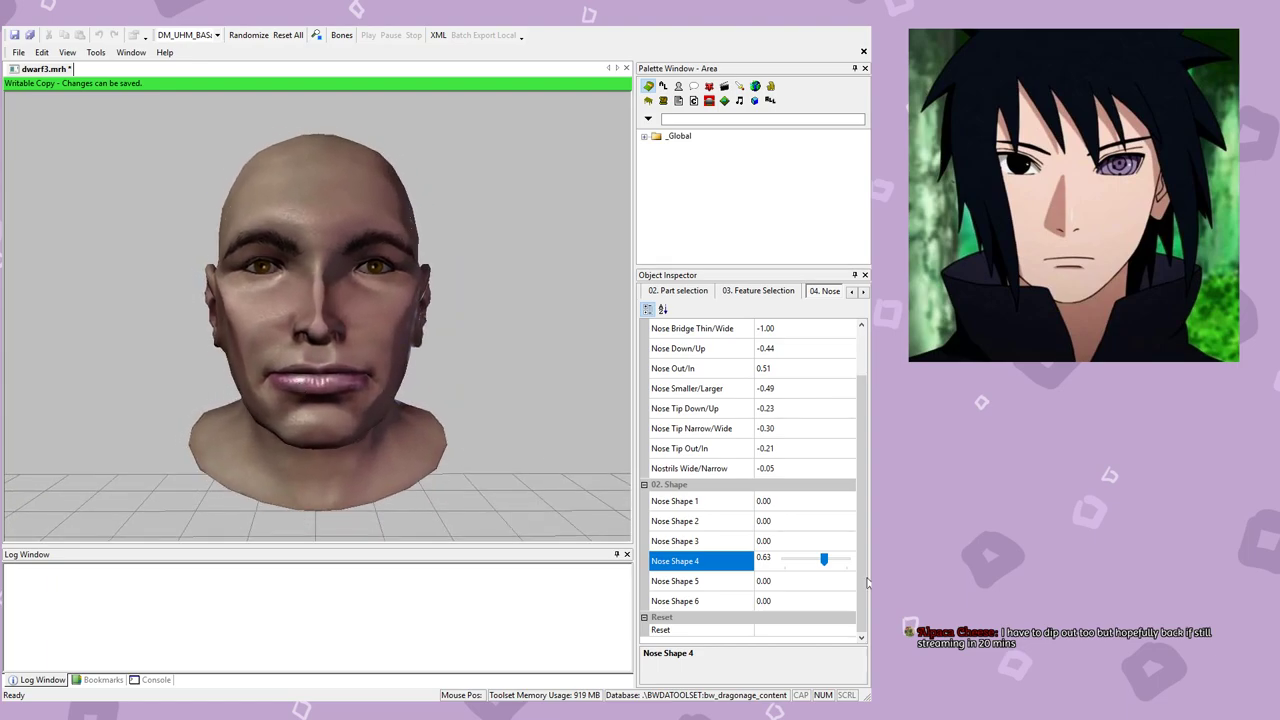
drag(824, 560, 790, 558)
mouse_move(440, 420)
middle_down()
mouse_move(532, 421)
mouse_move(497, 431)
mouse_move(446, 415)
middle_up()
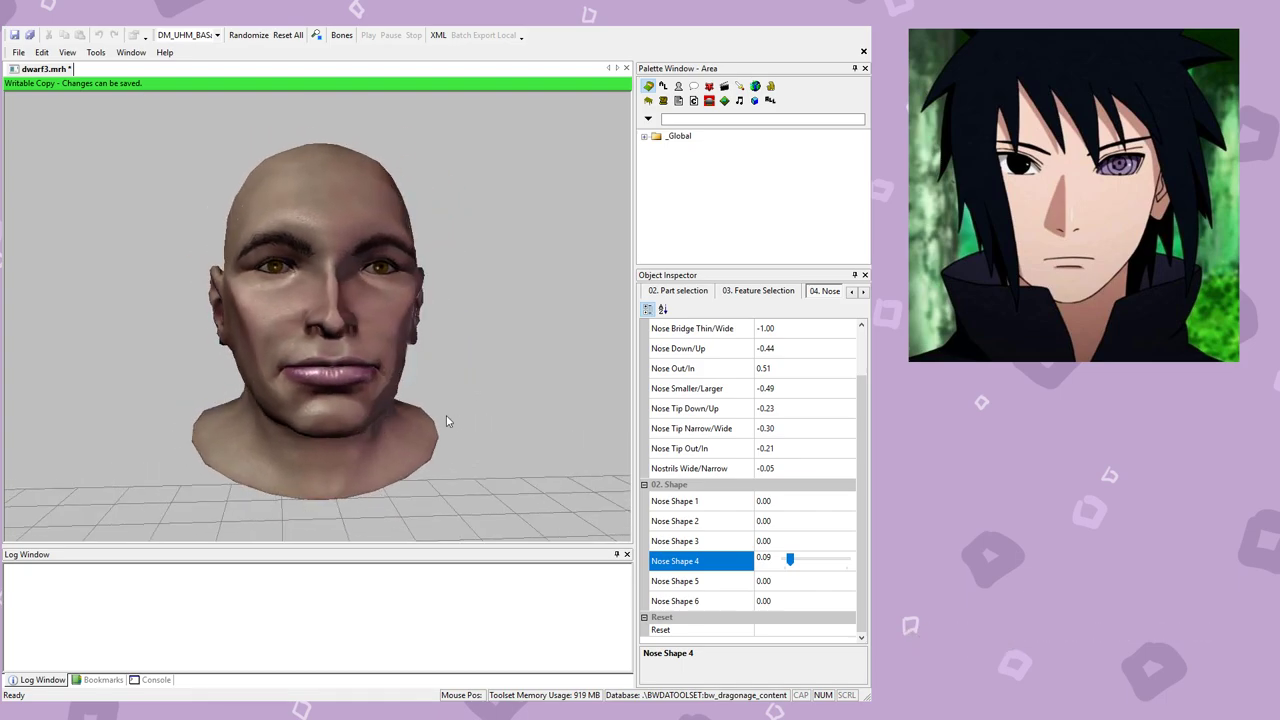
click(864, 293)
click(864, 293)
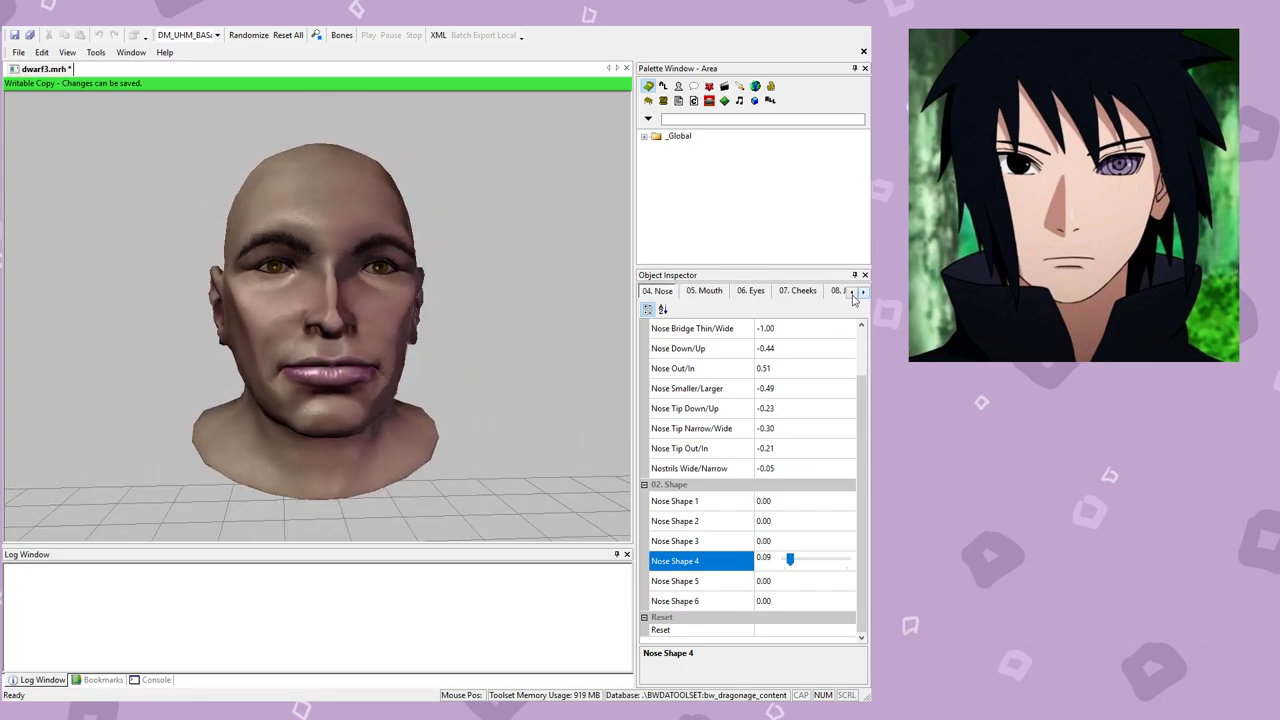
click(718, 294)
key(ctrl+s)
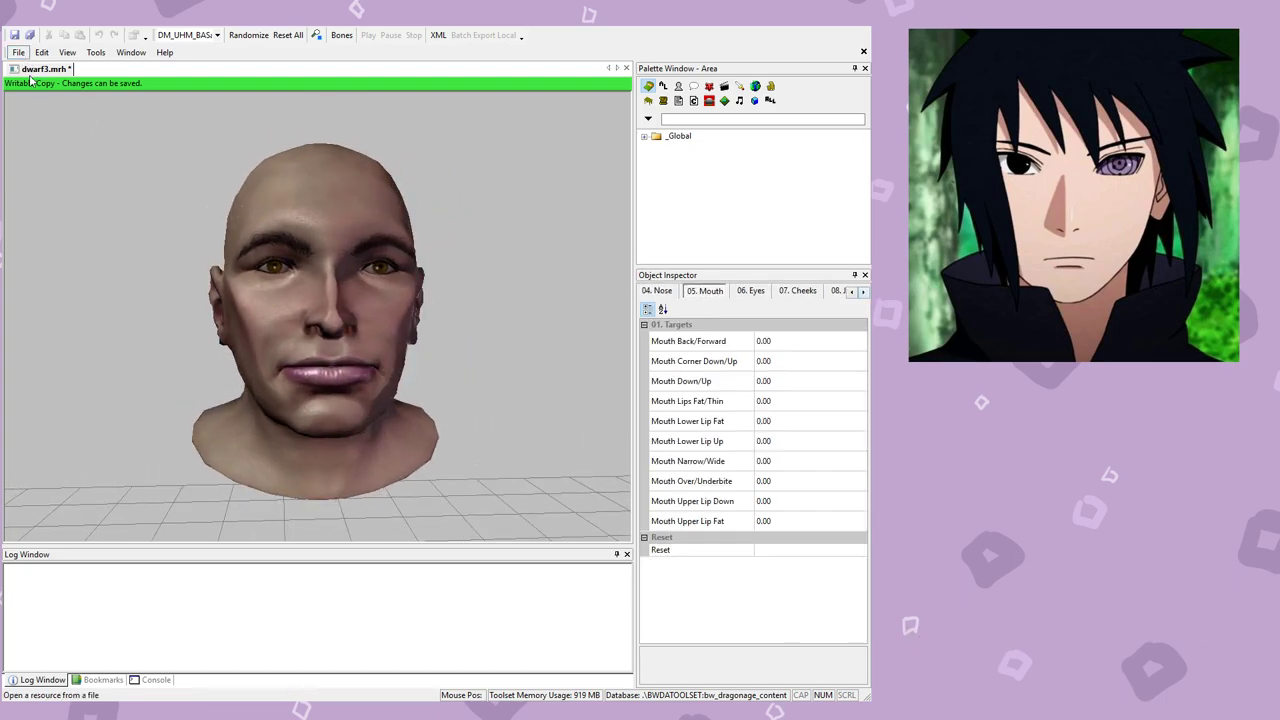
Step: Set Mouth Back/Forward to -0.94 with the head turned to profile
middle_drag(404, 348, 389, 350)
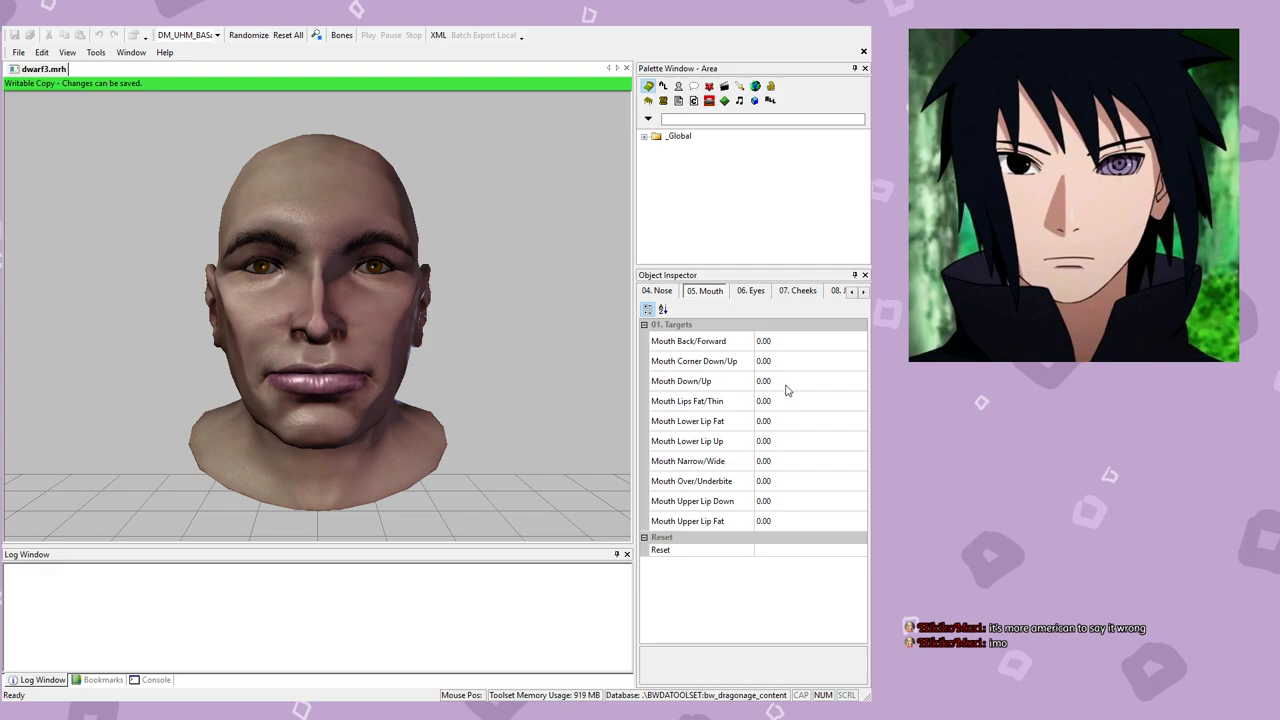
click(784, 346)
drag(379, 320, 561, 317)
drag(824, 342, 791, 347)
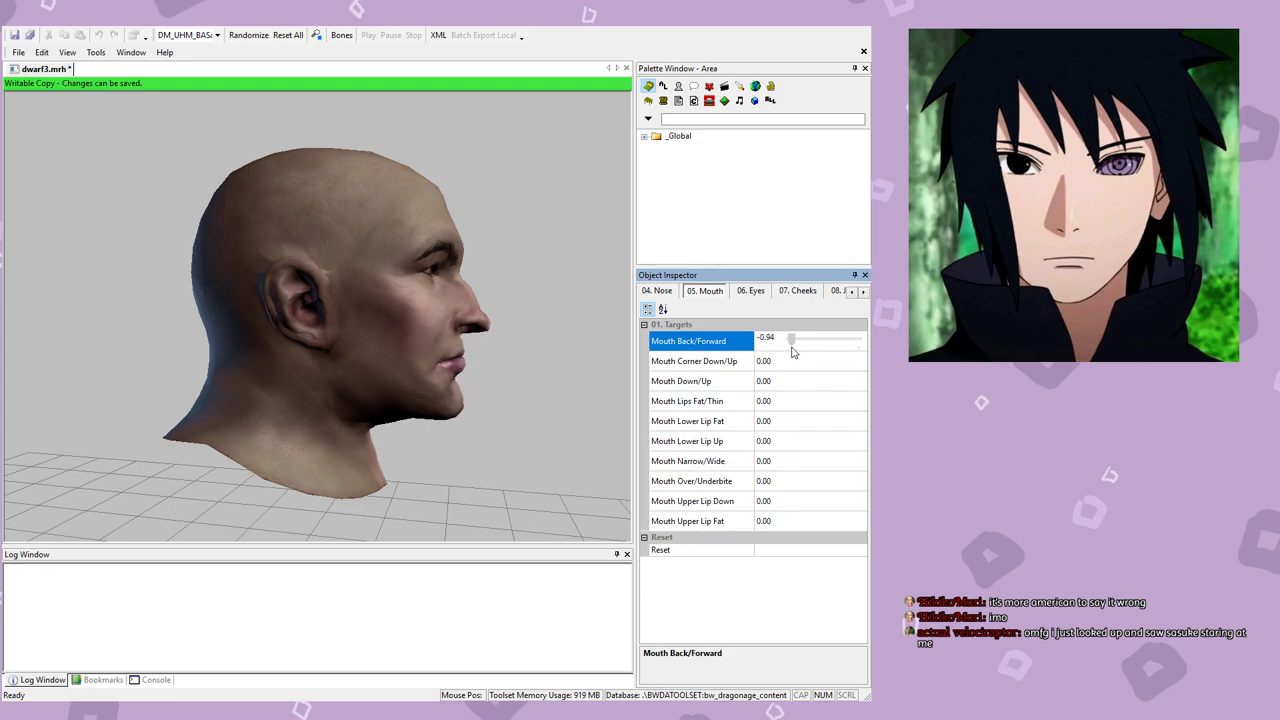
Step: Set Mouth Corner Down/Up to -0.69, Mouth Down/Up to 0.34 and Mouth Lips Fat/Thin to 0.44 from the front
click(797, 367)
drag(511, 365, 295, 366)
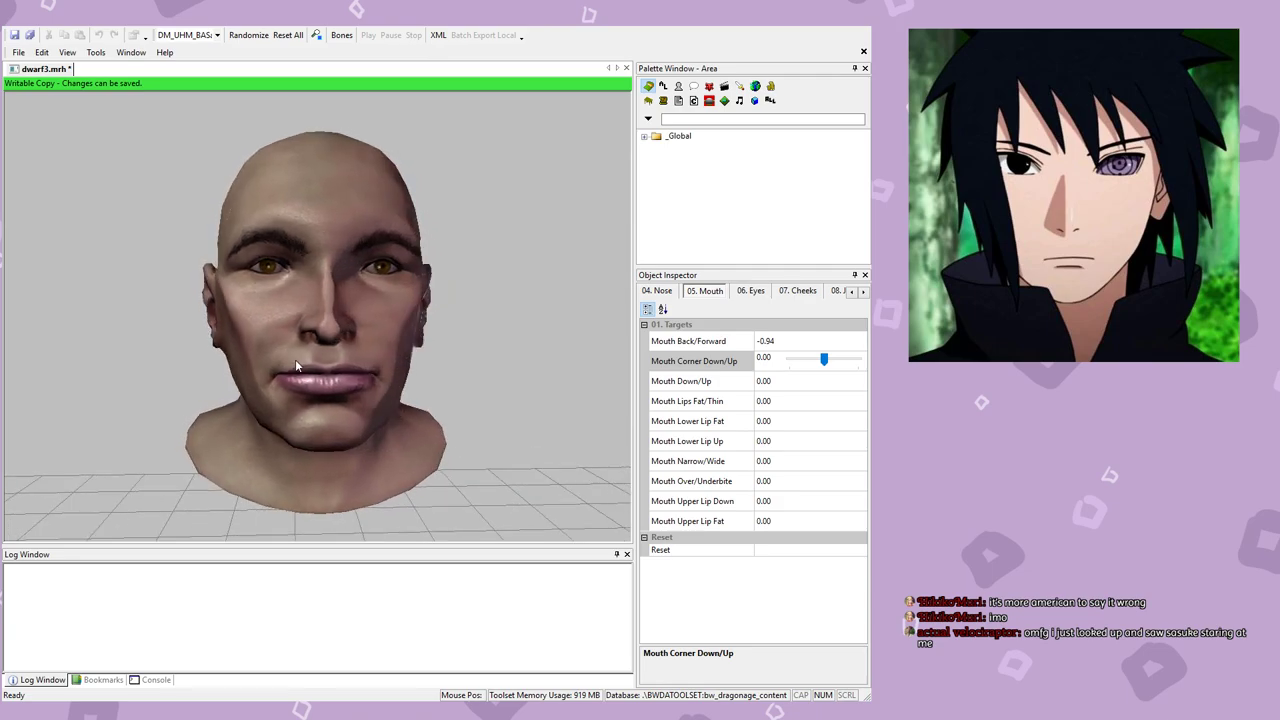
drag(820, 360, 838, 398)
click(824, 380)
click(807, 401)
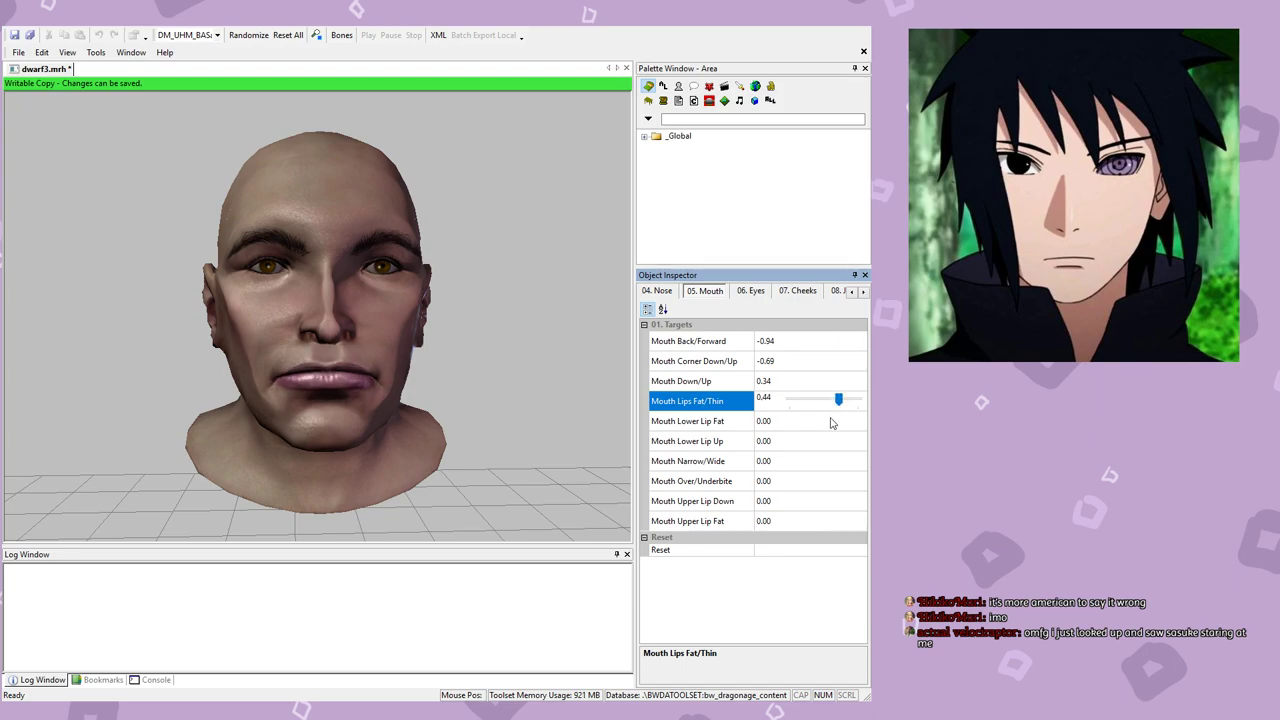
Step: Set Mouth Lower Lip Fat to 0.92, checking the lip in profile and from the front
click(815, 427)
middle_drag(364, 381, 551, 380)
drag(788, 421, 851, 421)
drag(476, 381, 270, 375)
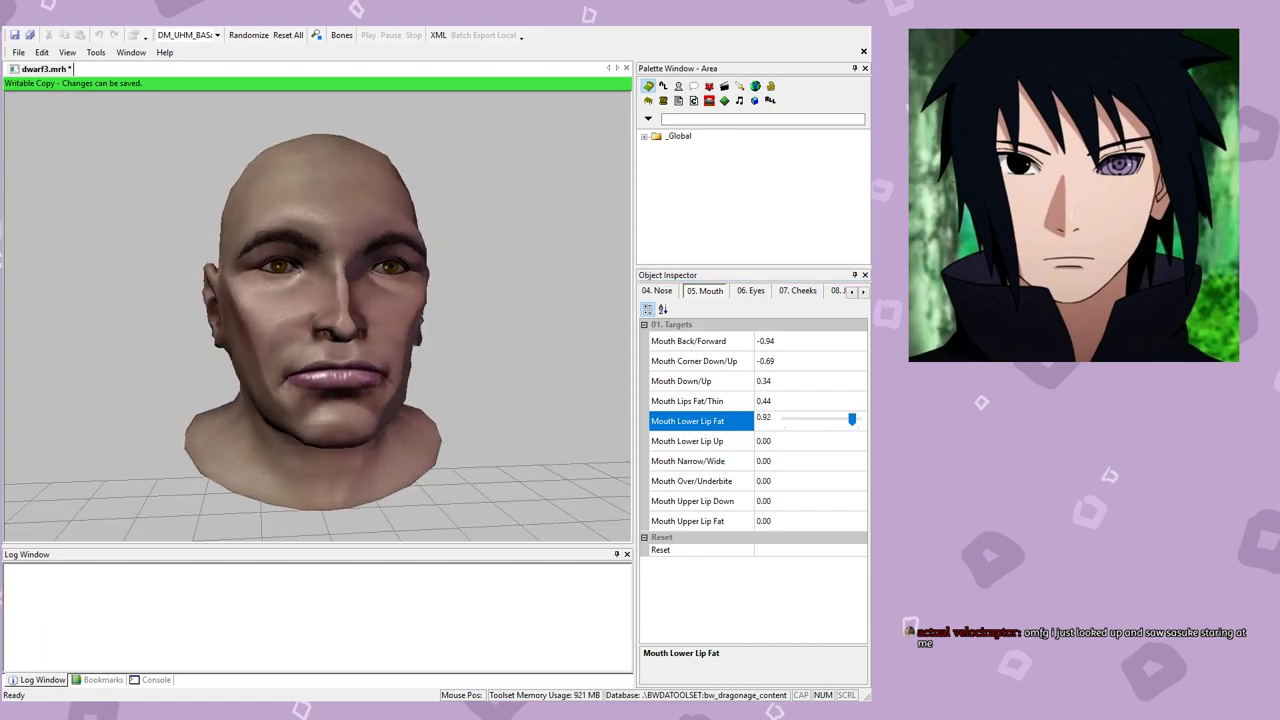
Step: Set Mouth Lower Lip Up to 0.49 and Mouth Narrow/Wide to -0.53
click(828, 447)
drag(785, 441, 812, 459)
click(803, 478)
click(806, 462)
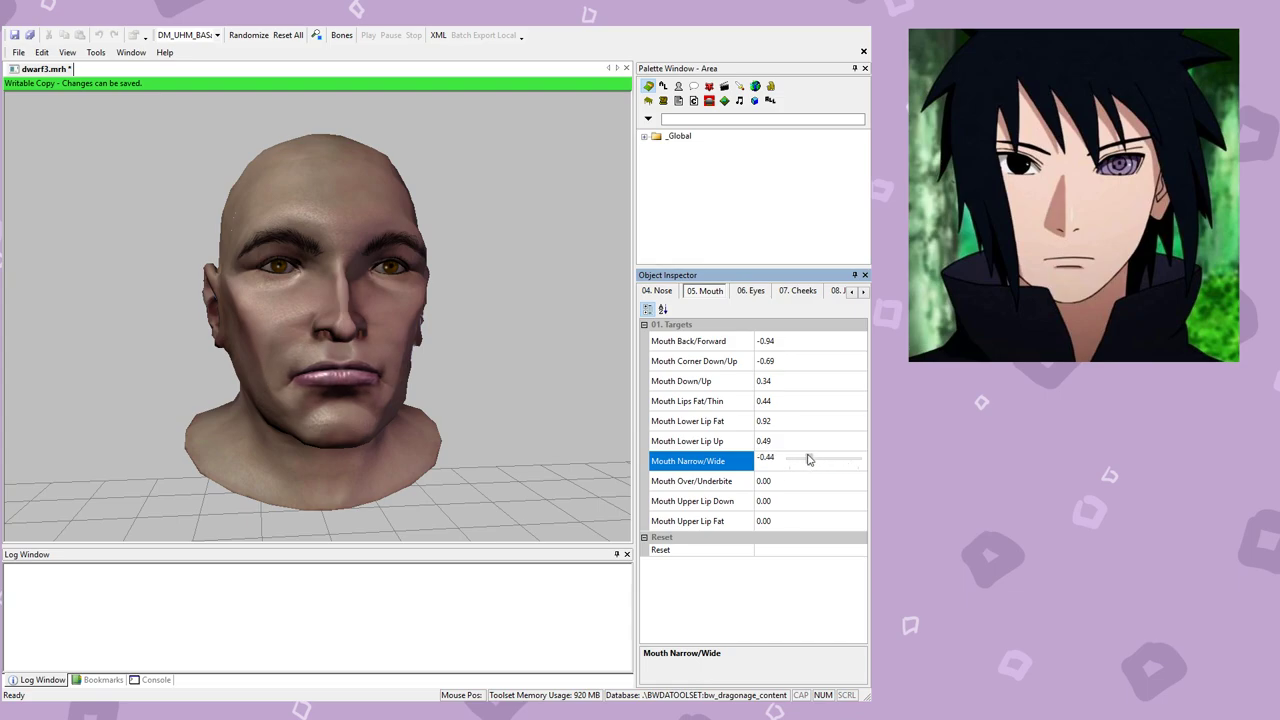
middle_drag(436, 382, 412, 380)
scroll(413, 382, up, 2)
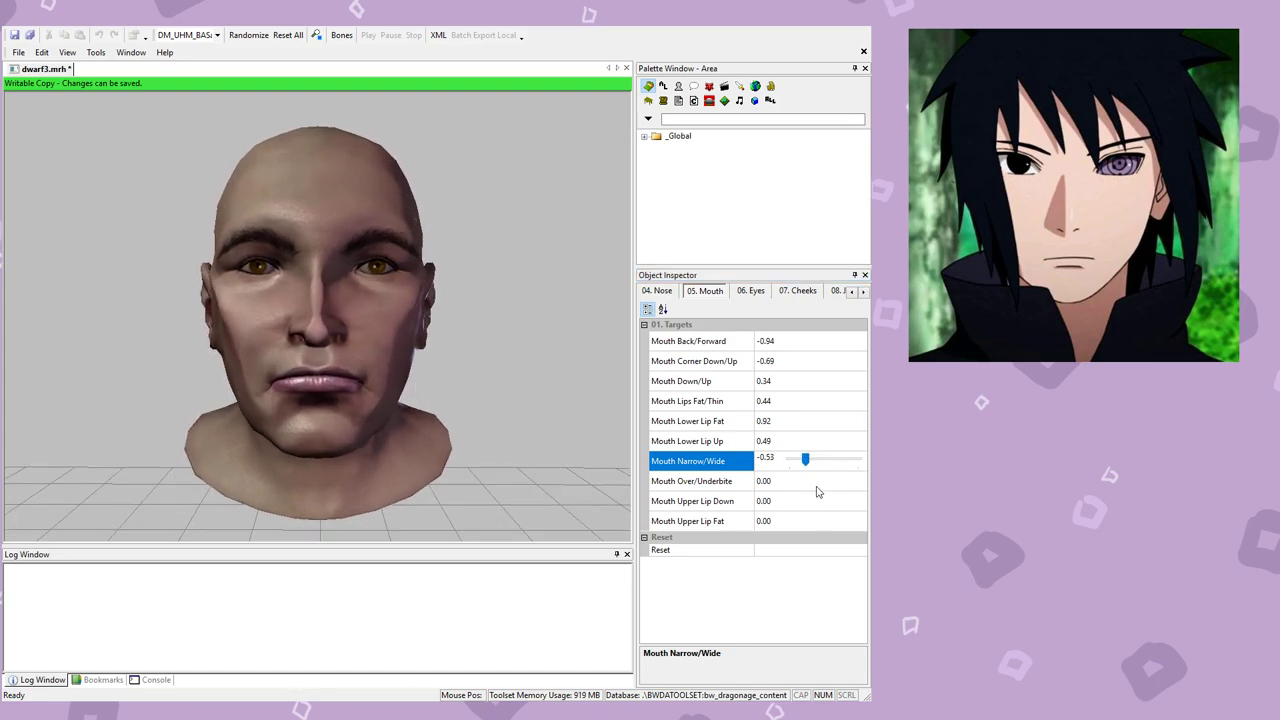
Step: Set Mouth Over/Underbite to -0.53, judging the bite in profile
click(817, 486)
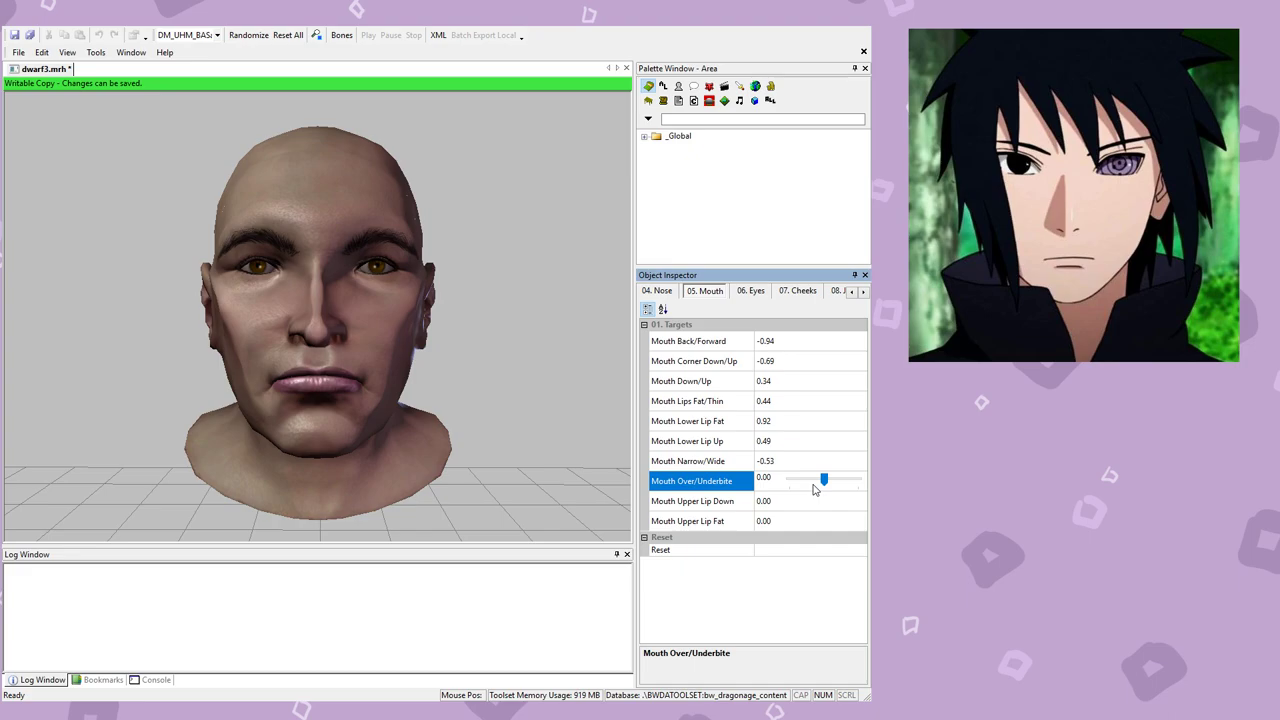
mouse_move(824, 482)
mouse_down()
mouse_move(786, 483)
mouse_move(851, 480)
mouse_move(824, 480)
mouse_up()
drag(309, 409, 472, 407)
drag(824, 478, 806, 483)
drag(450, 414, 253, 408)
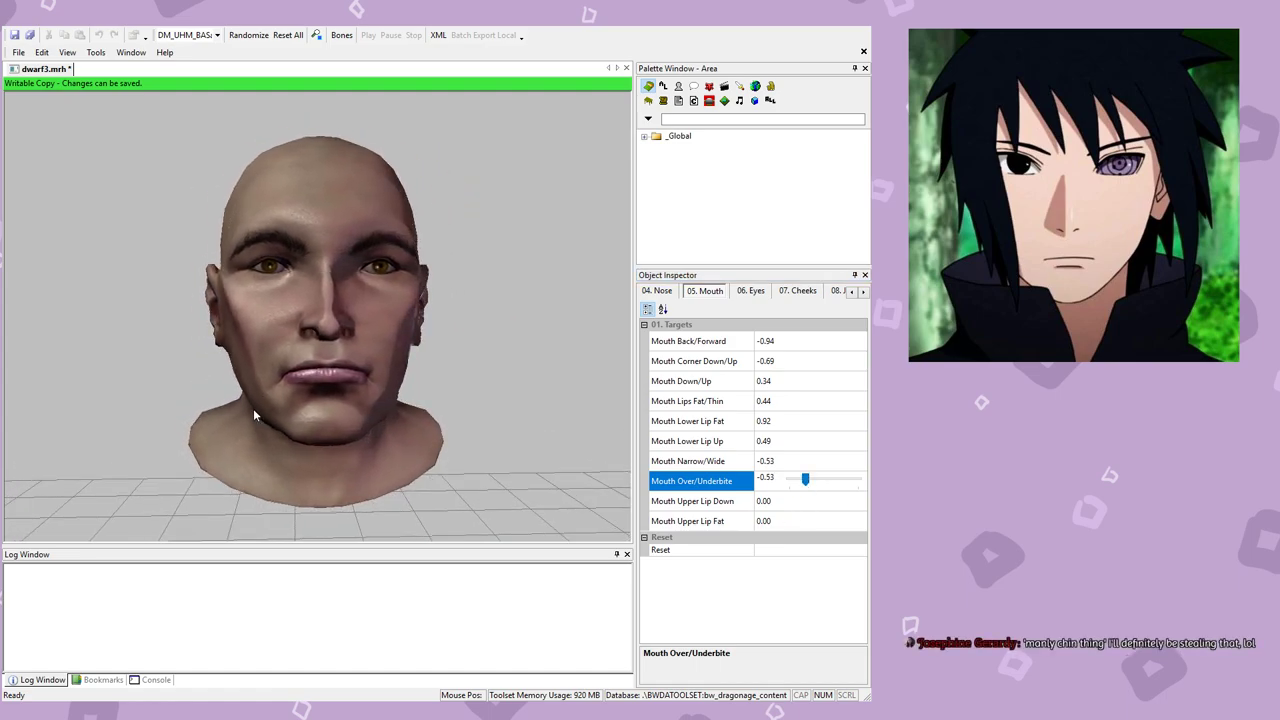
Step: Try the Mouth Upper Lip Down morph with the head in profile
click(801, 507)
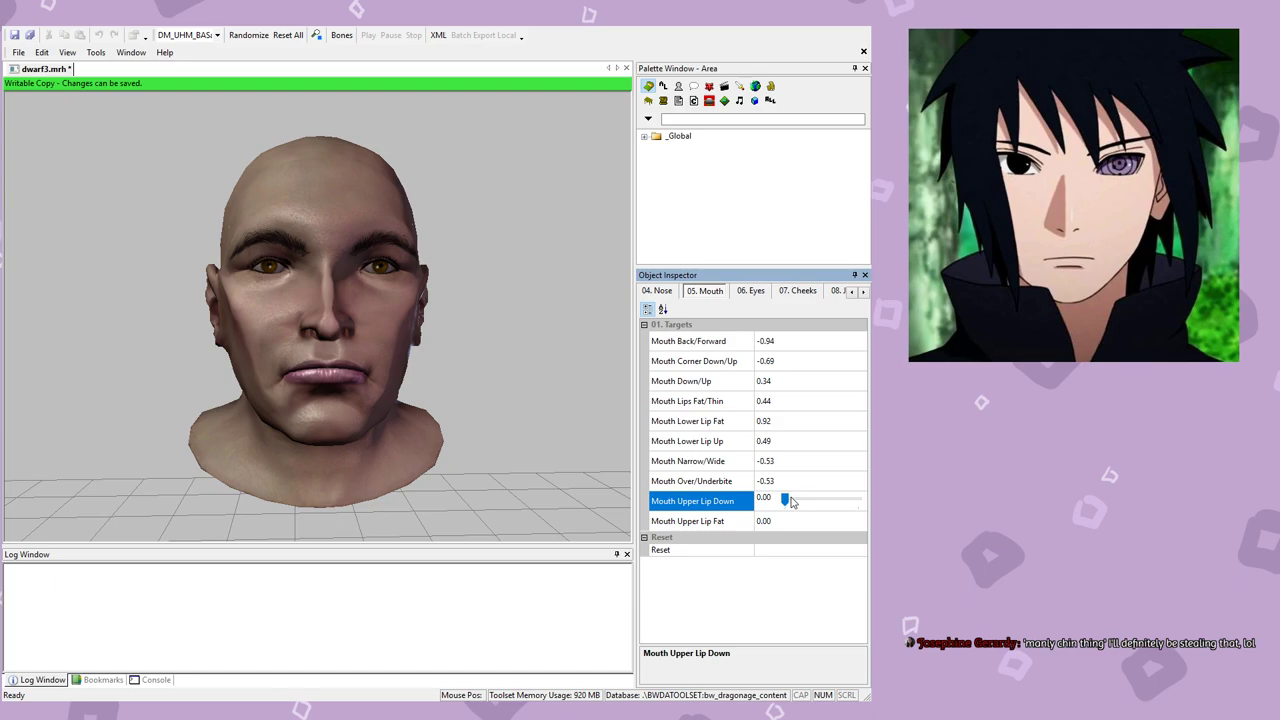
drag(303, 398, 460, 395)
drag(789, 501, 834, 520)
Step: Set Mouth Upper Lip Fat to 0.51 with the head facing forward and save dwarf3.mrh
click(806, 522)
drag(423, 374, 239, 375)
scroll(239, 375, up, 1)
drag(835, 522, 822, 520)
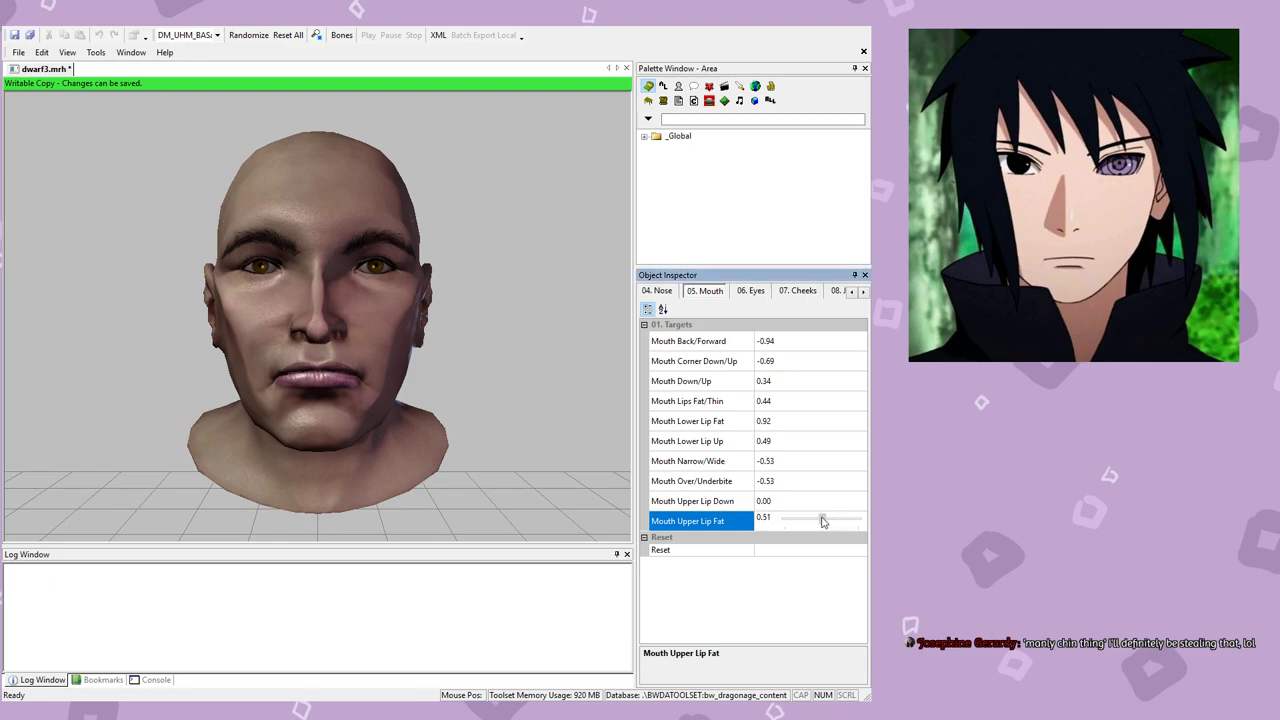
key(ctrl+s)
Step: Open the eye settings and try the Eye Bags morph on a close front view of the face
click(756, 291)
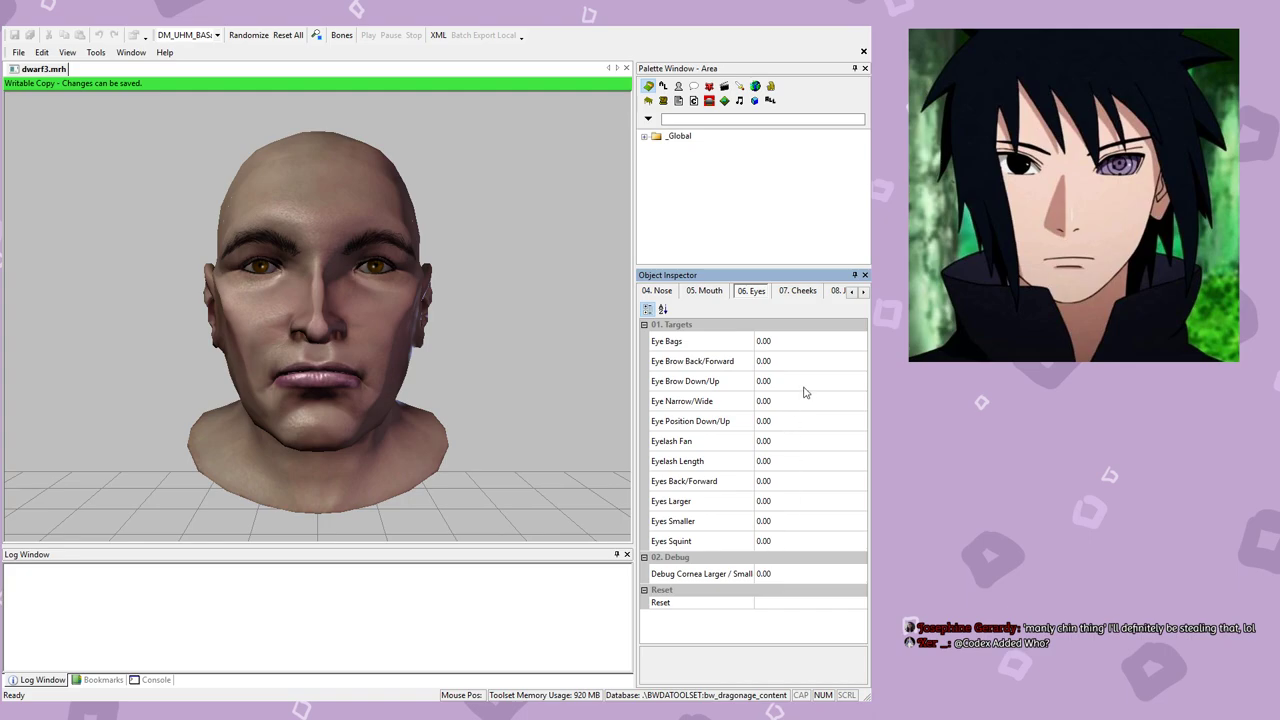
click(791, 345)
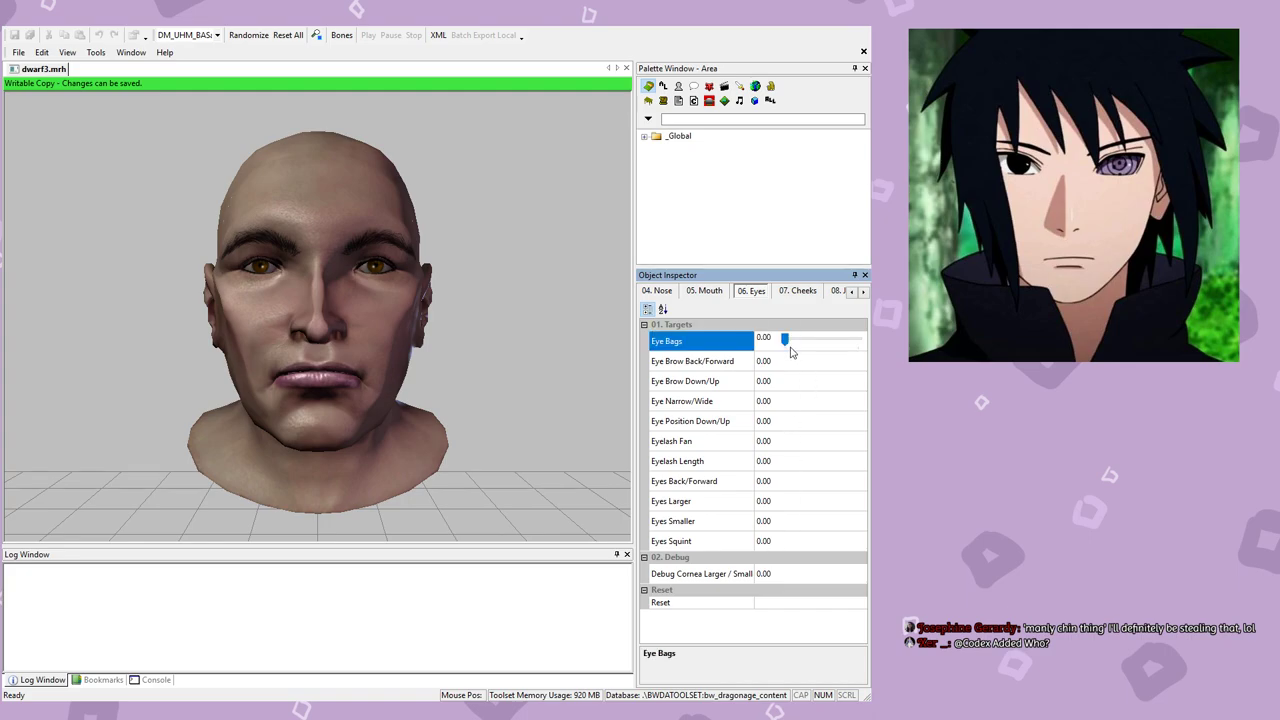
click(386, 380)
scroll(384, 380, up, 3)
scroll(388, 371, down, 3)
scroll(388, 371, up, 2)
scroll(390, 370, down, 1)
middle_drag(399, 368, 403, 369)
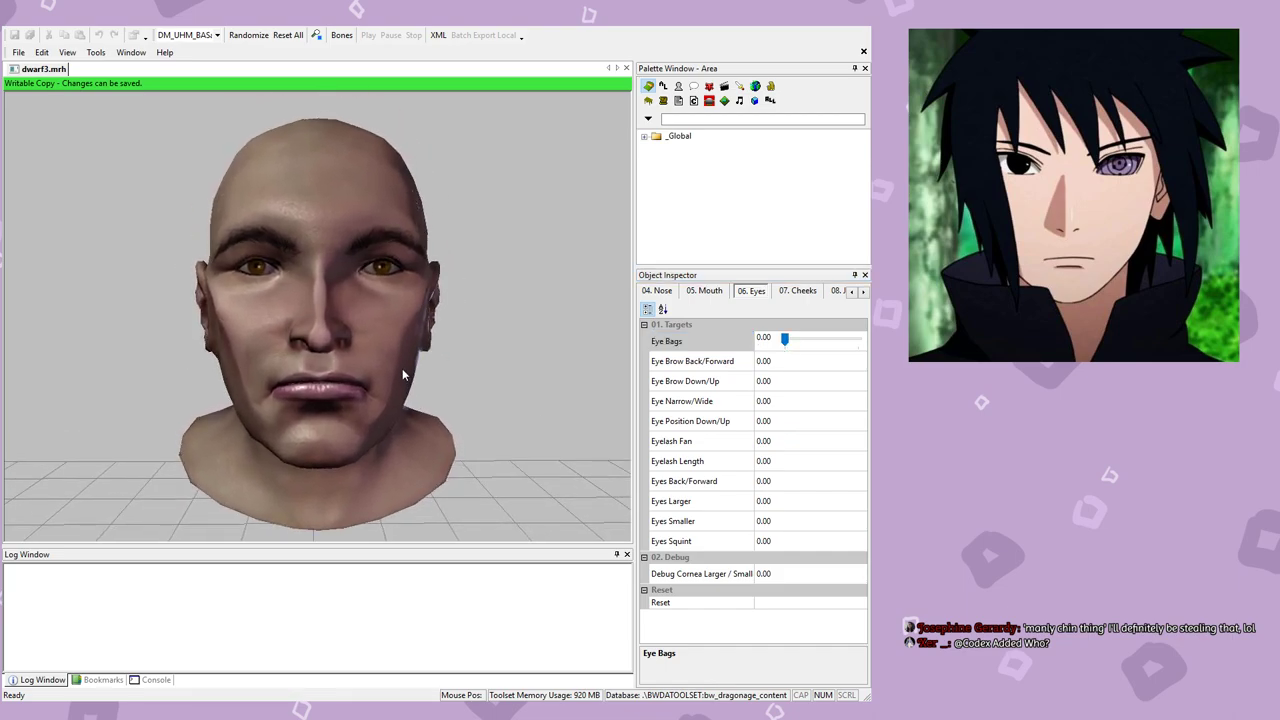
click(786, 340)
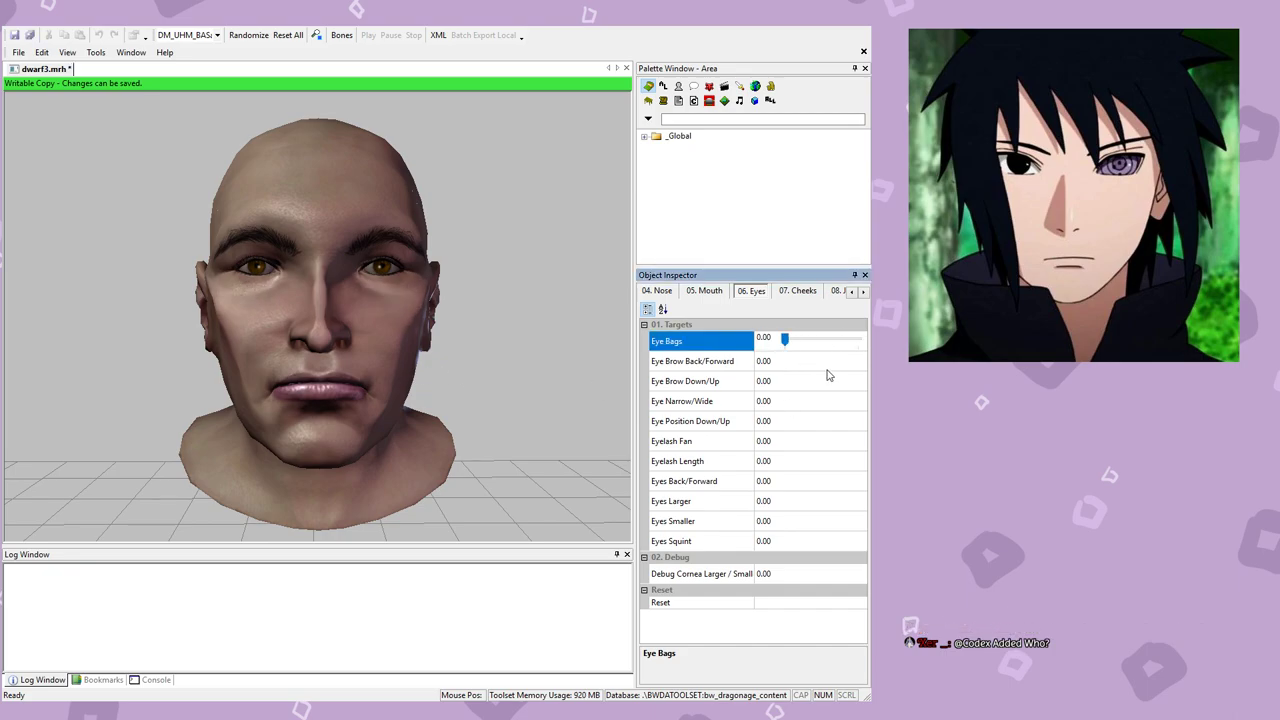
Step: Set Eye Brow Back/Forward and Eye Brow Down/Up to -1.00 with the head in profile
click(797, 365)
middle_drag(349, 371, 544, 369)
drag(827, 360, 789, 360)
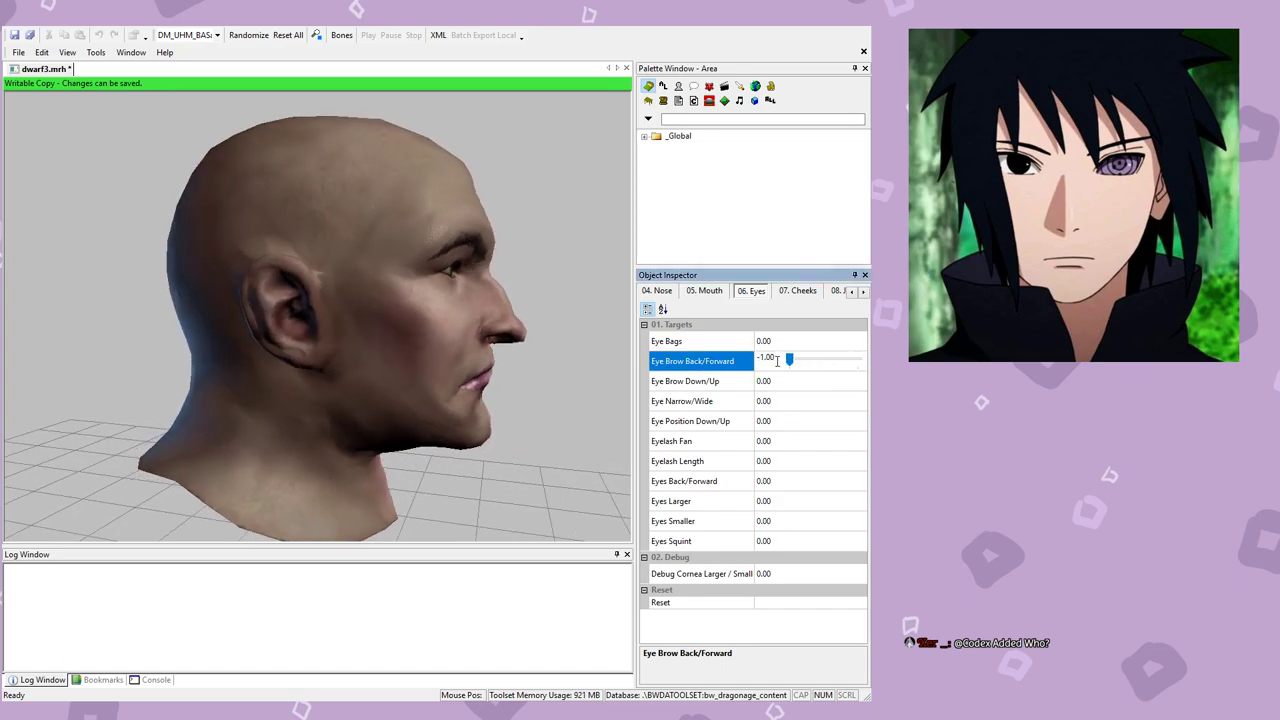
click(802, 386)
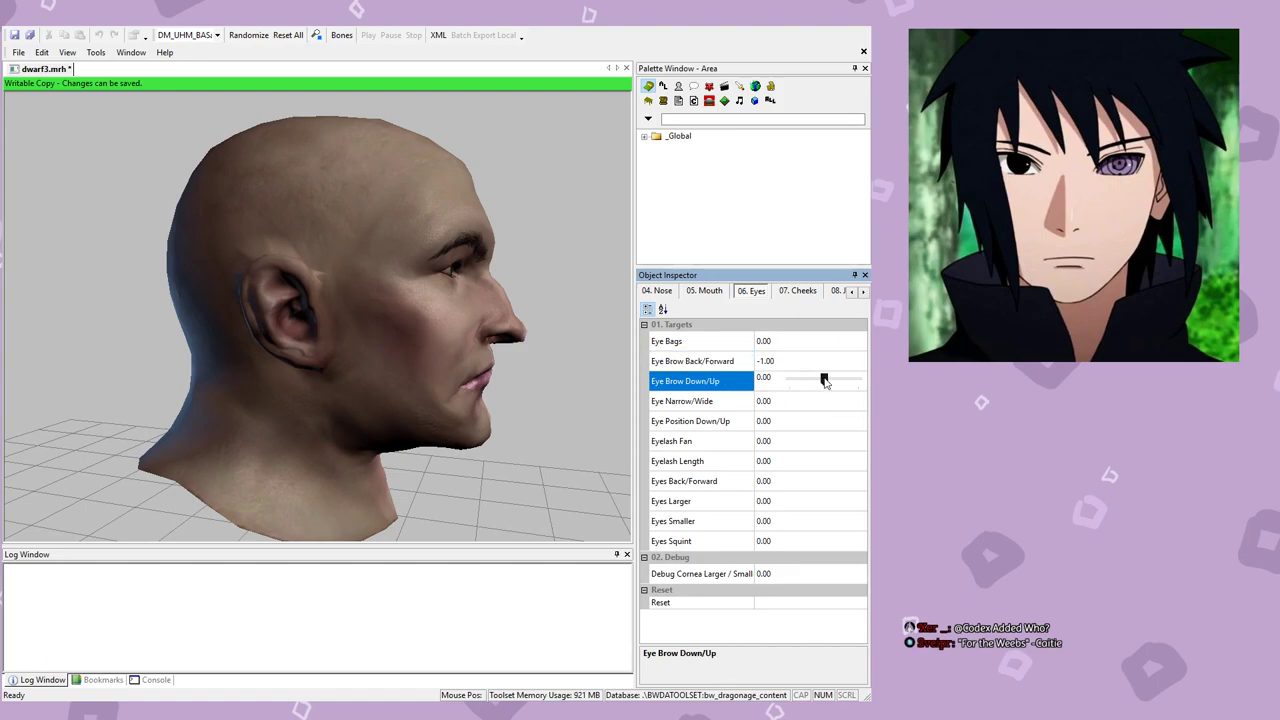
drag(825, 381, 776, 384)
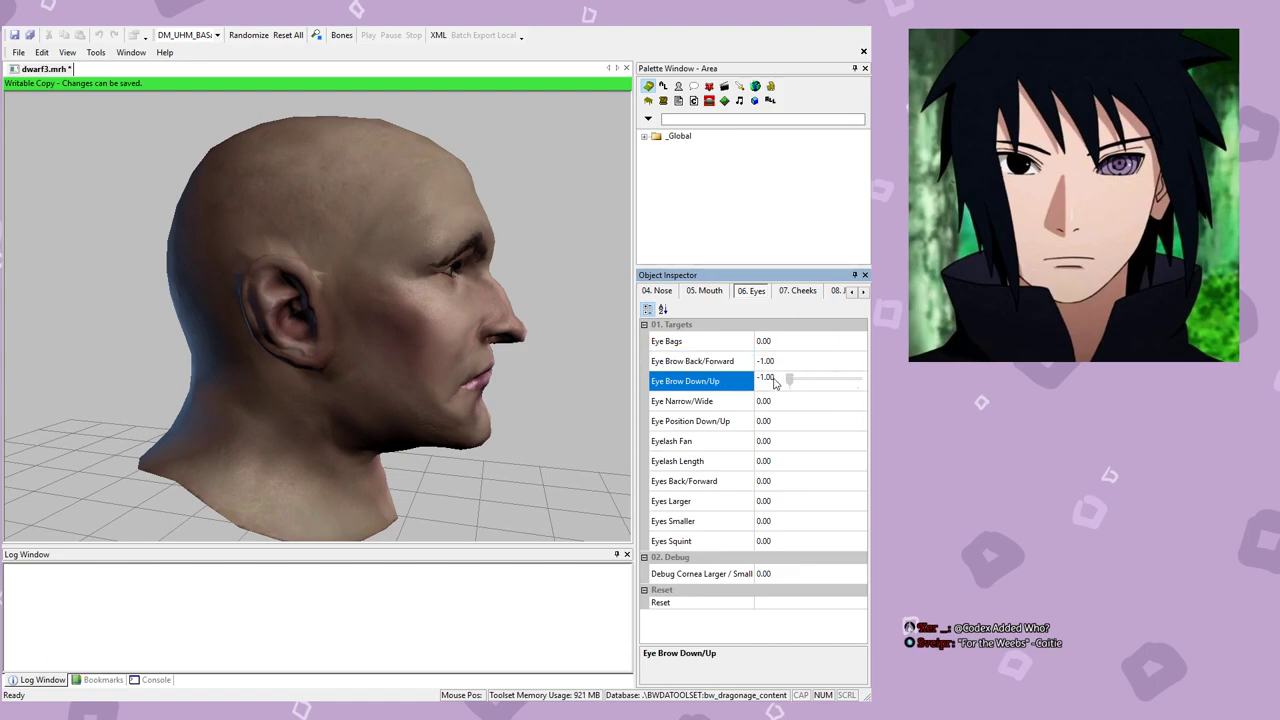
Step: Turn the head to face forward and set Eye Brow Down/Up to 0.17 and Eye Narrow/Wide to 0.13
drag(531, 325, 308, 312)
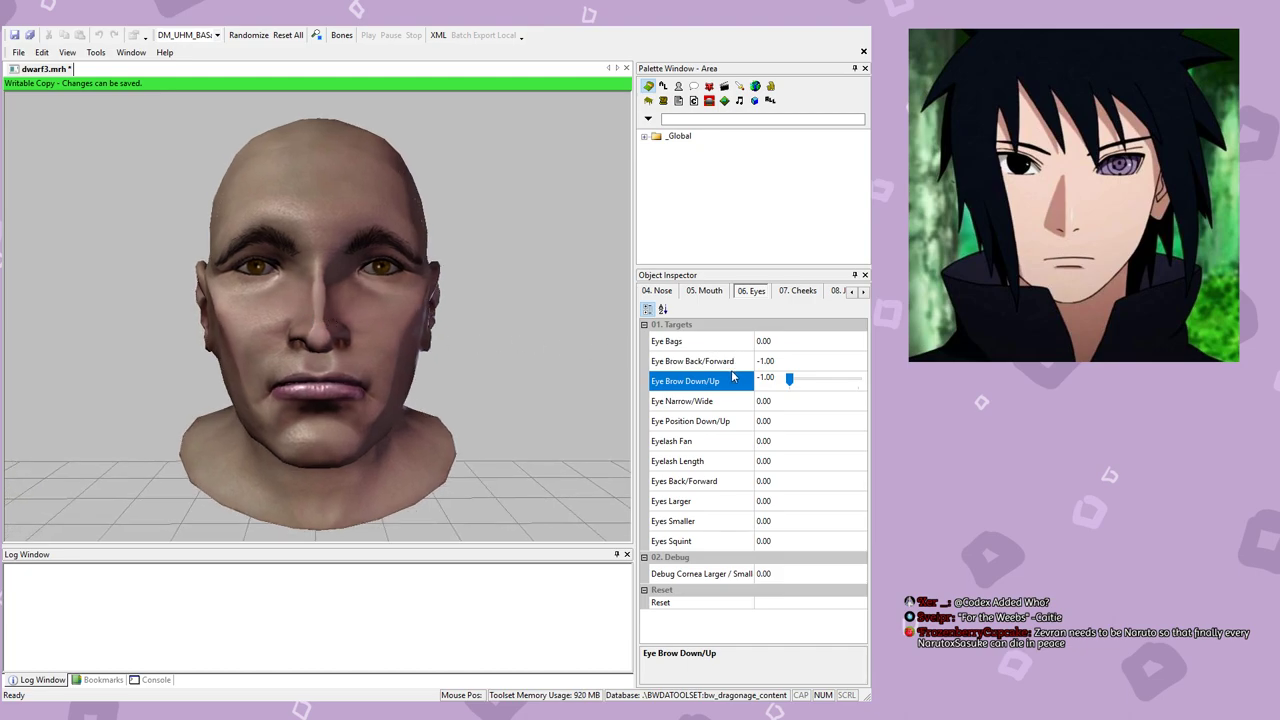
drag(791, 378, 835, 389)
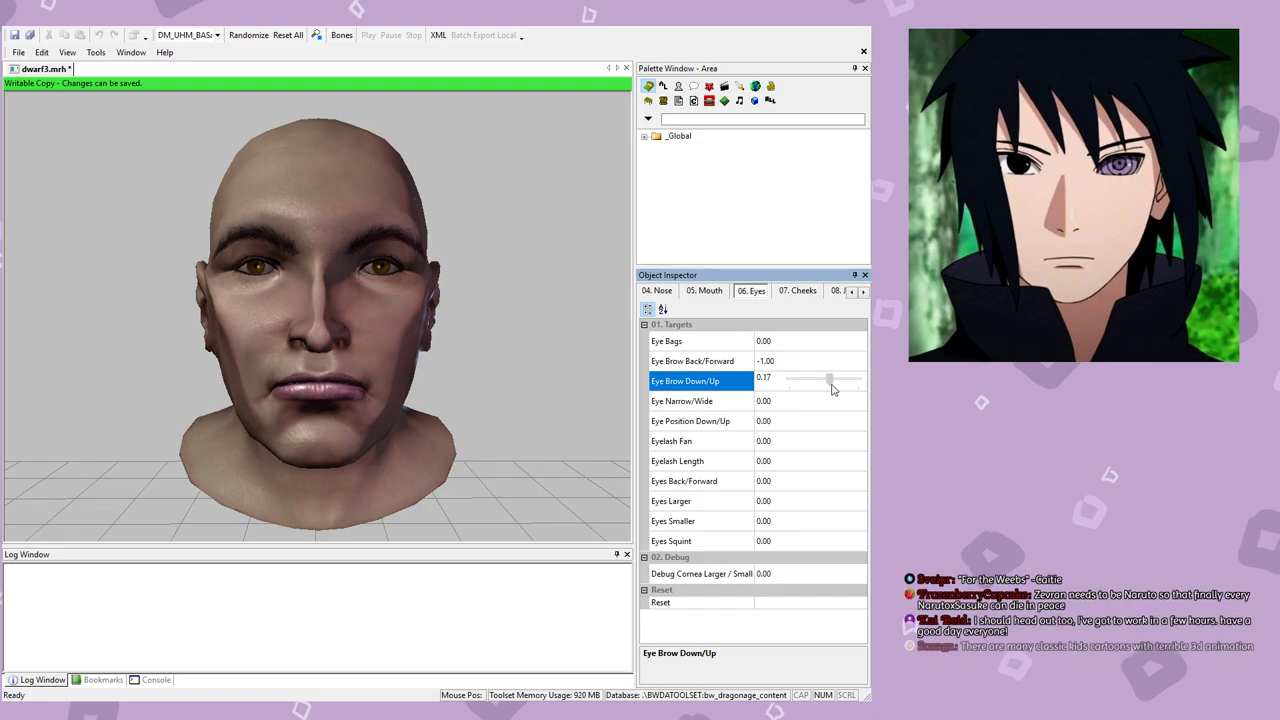
click(808, 404)
mouse_move(824, 402)
mouse_down()
mouse_move(849, 403)
mouse_move(826, 403)
mouse_up()
Step: Set Eye Position Down/Up to -0.83 and Eyes Larger to 0.63
click(817, 423)
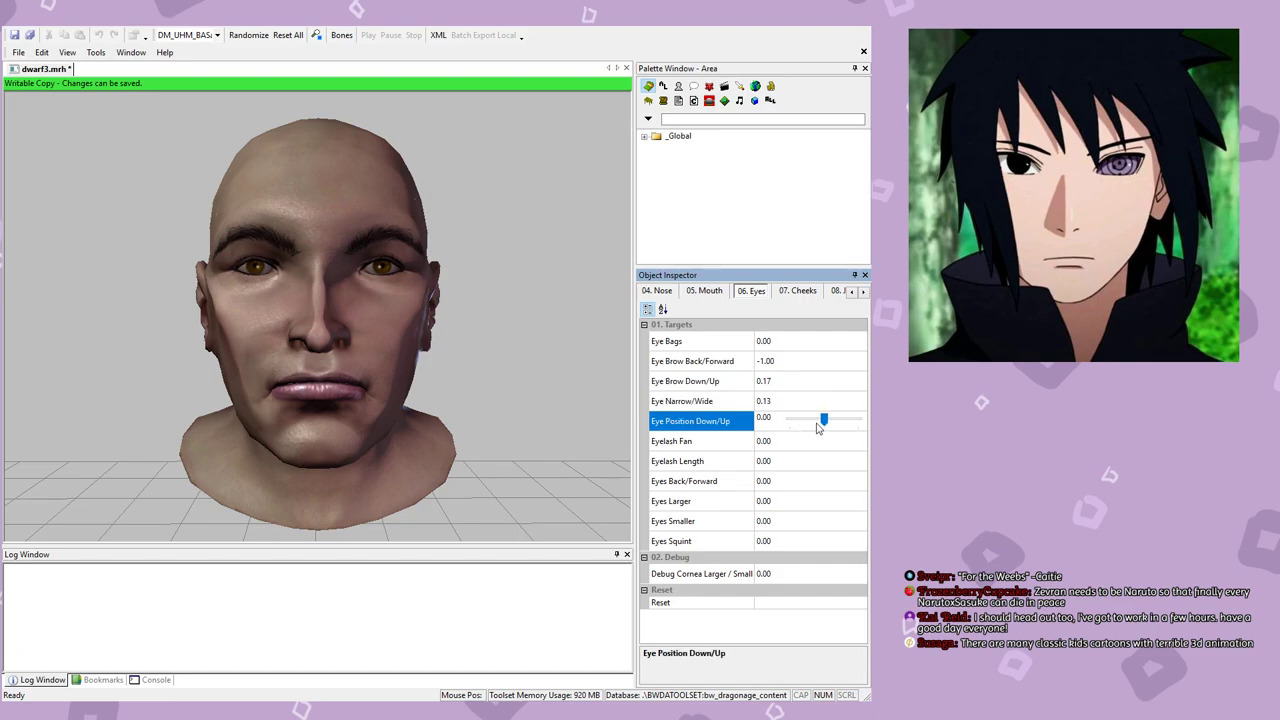
drag(823, 420, 794, 418)
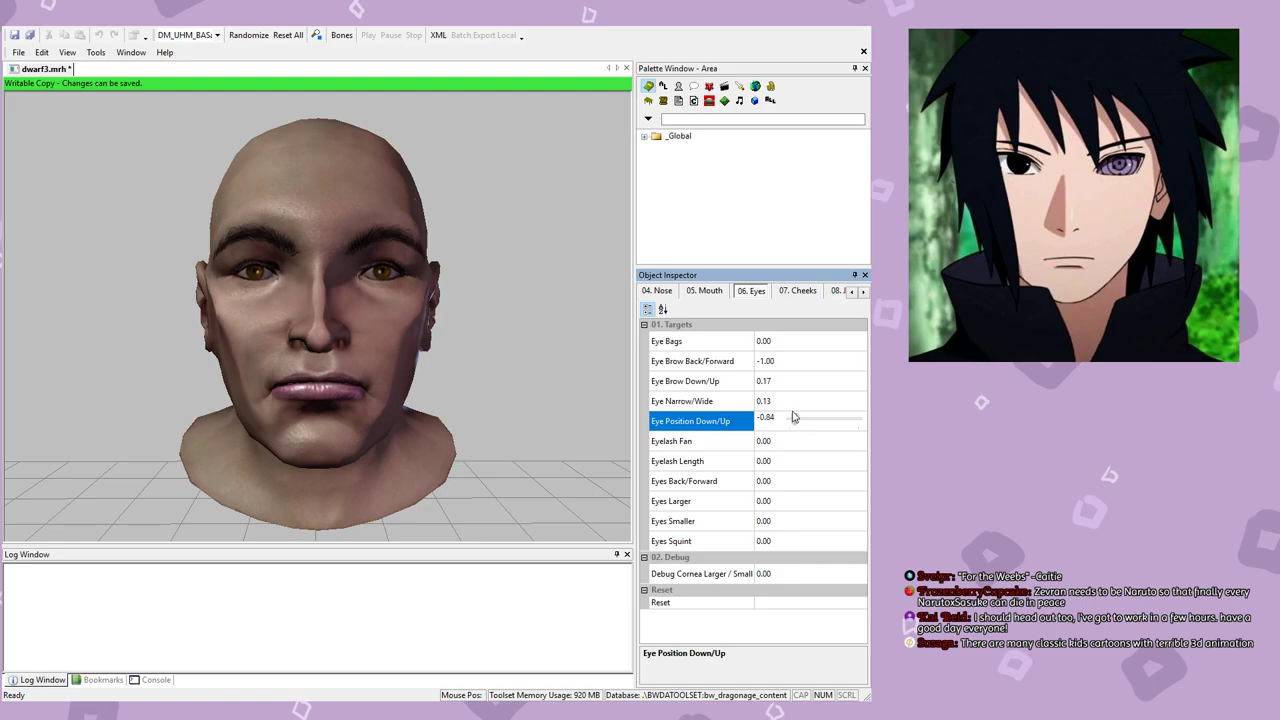
click(809, 442)
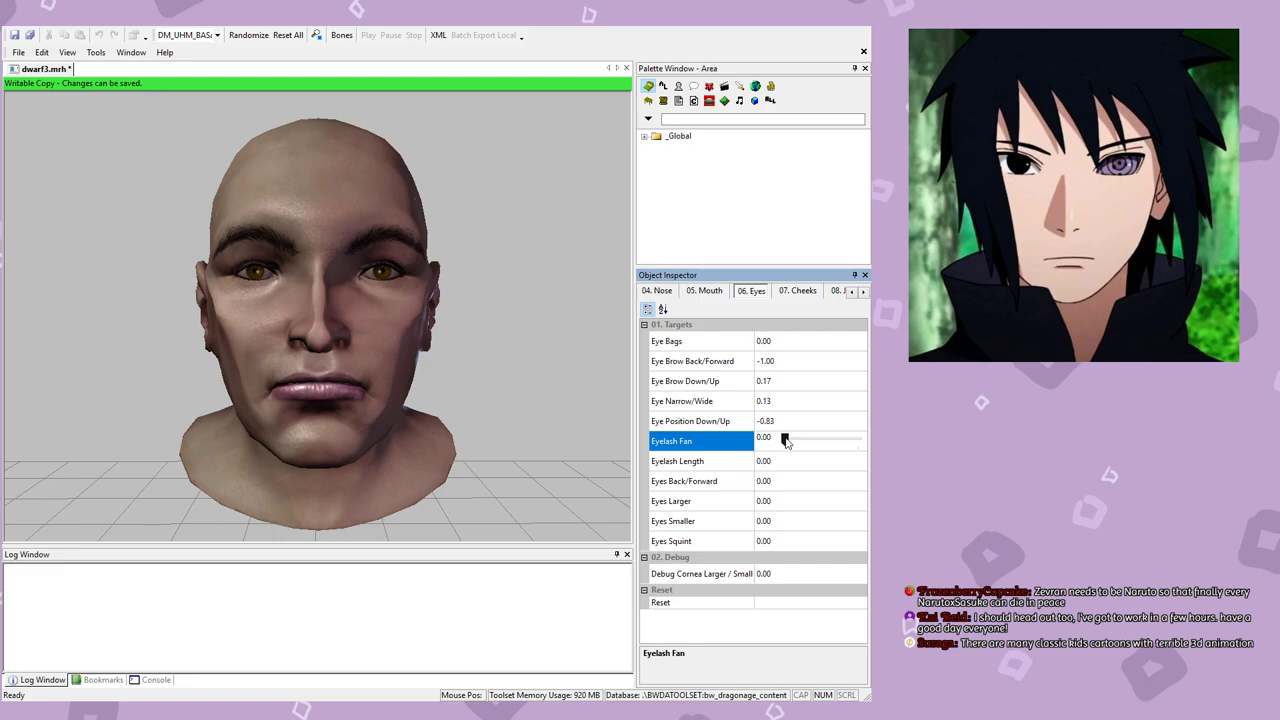
click(786, 461)
click(790, 481)
click(794, 502)
drag(788, 502, 831, 500)
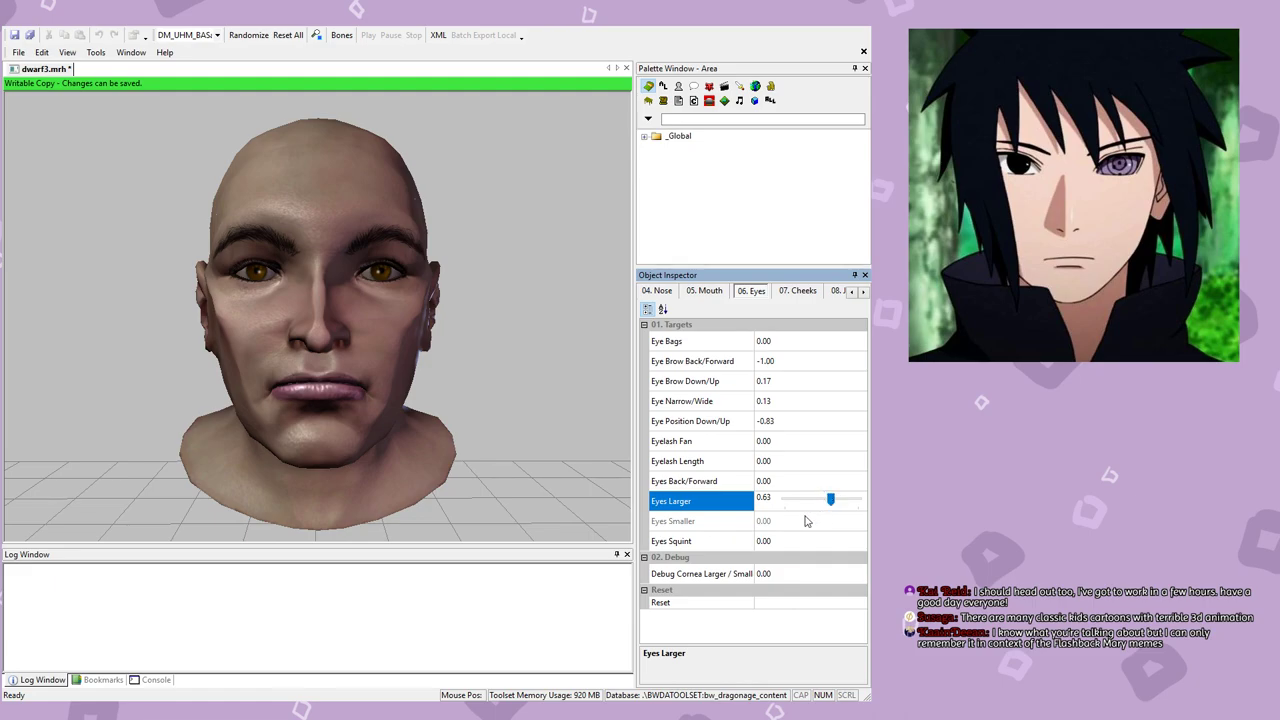
Step: Set Eyes Squint to 1.00 and check the eyes from a slightly turned front view
click(810, 520)
click(800, 540)
drag(780, 540, 858, 540)
middle_drag(416, 422, 385, 422)
drag(385, 428, 416, 423)
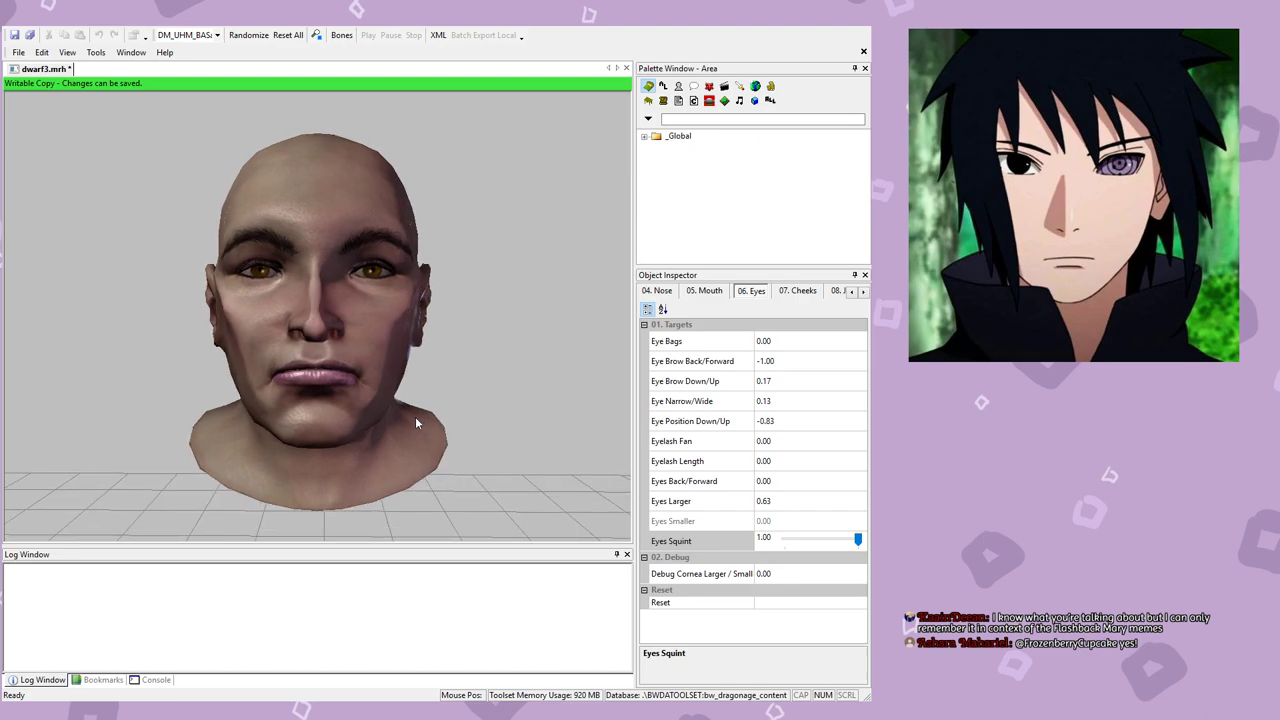
Step: Set Debug Cornea Larger / Smaller to 0.48 and save dwarf3.mrh
click(797, 578)
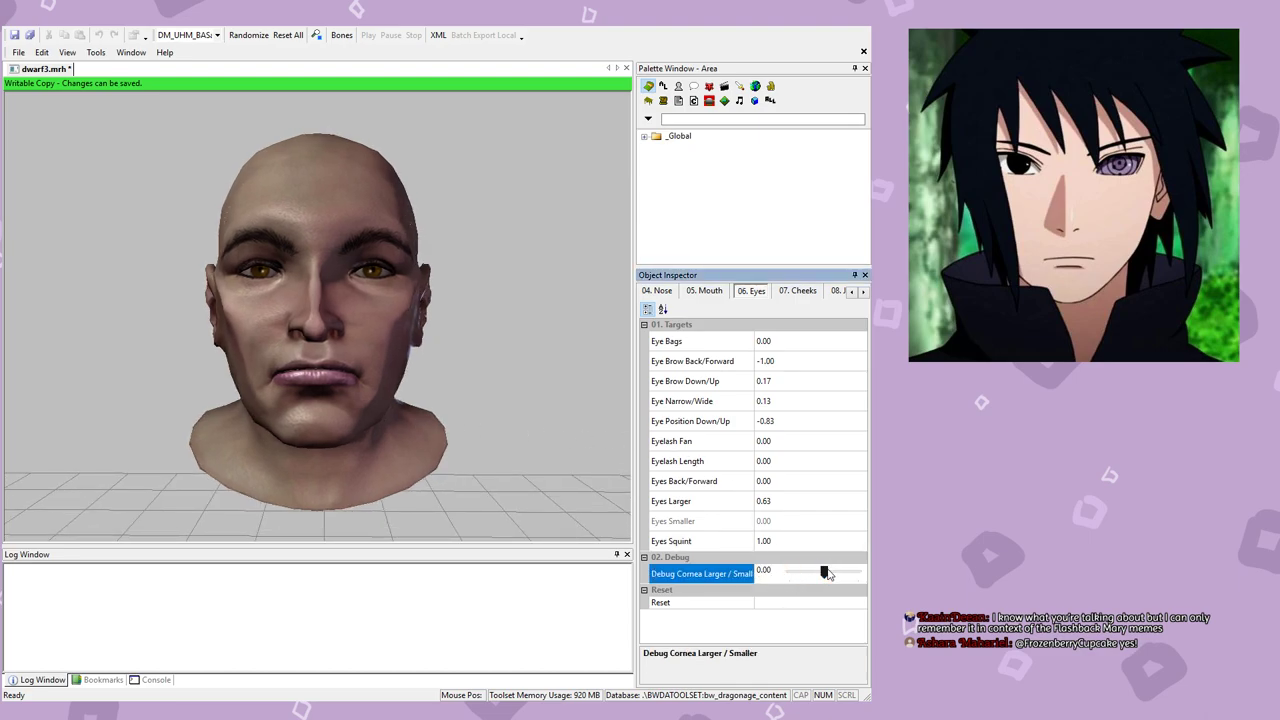
drag(827, 576, 842, 578)
key(ctrl+s)
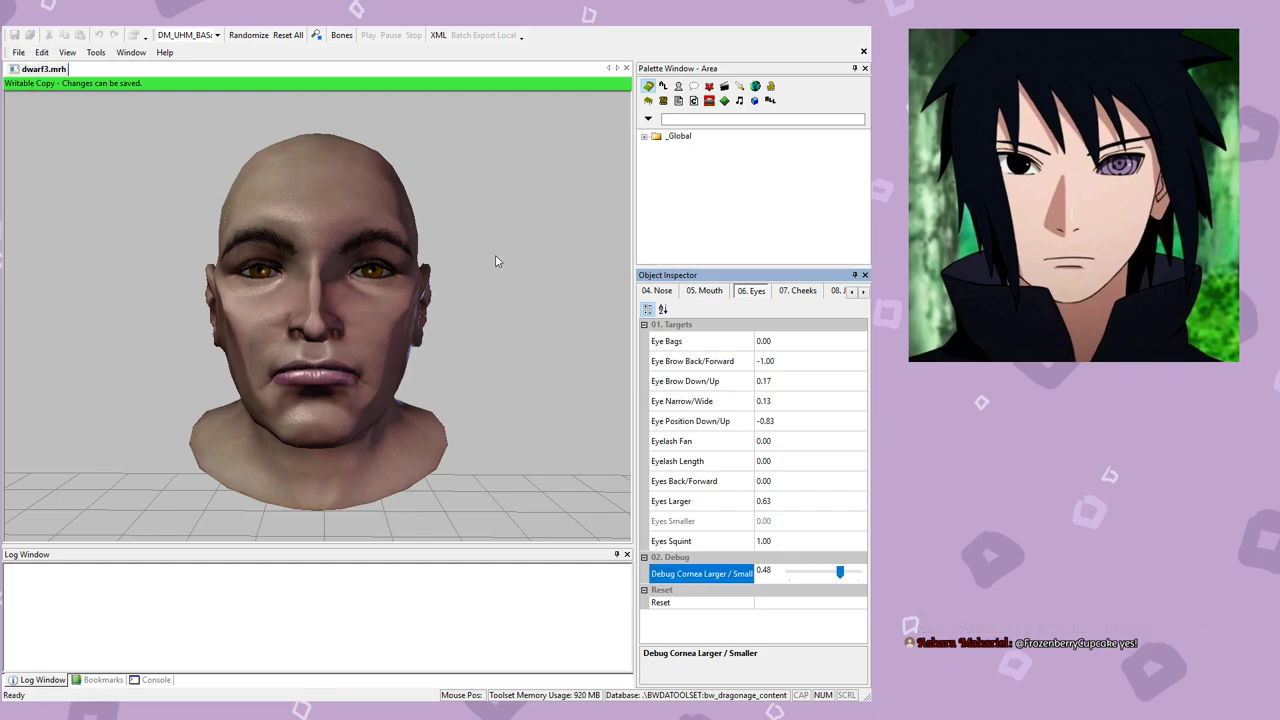
Step: Open the cheek settings and set Cheeks Back/Forward to -0.79 with the head in three-quarter view
click(799, 292)
click(793, 341)
drag(442, 344, 480, 346)
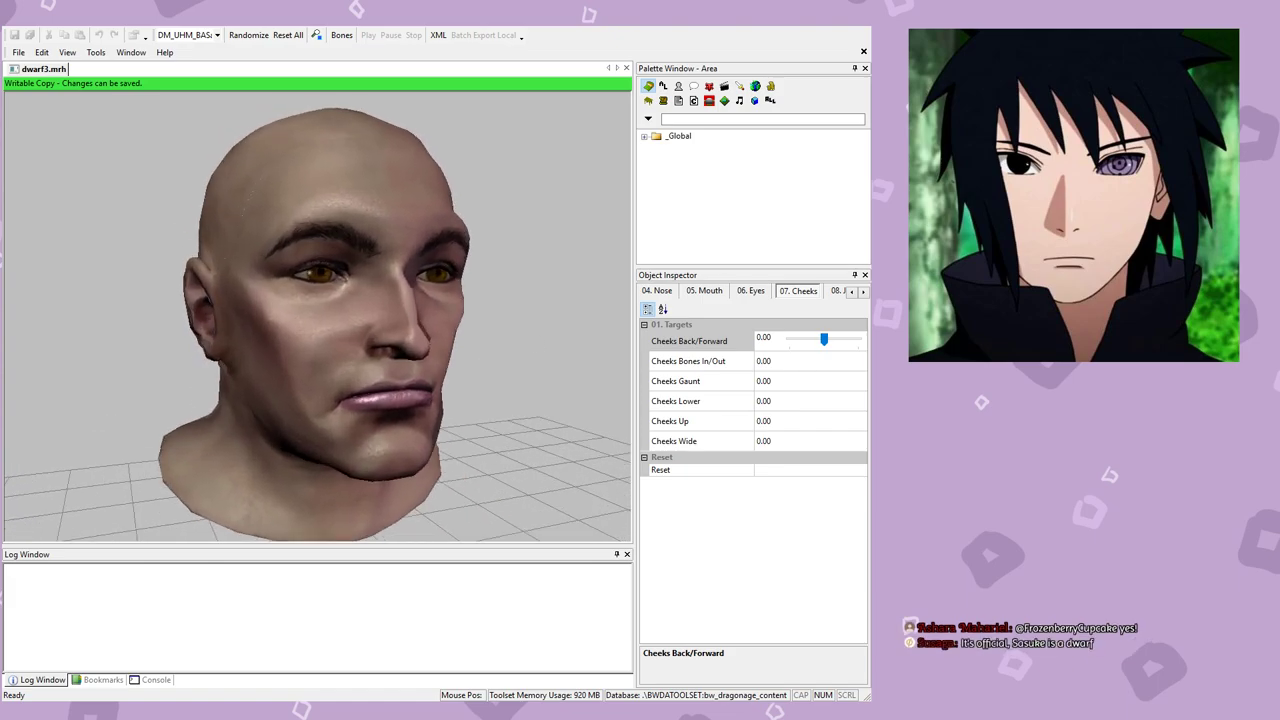
click(836, 344)
drag(836, 344, 801, 345)
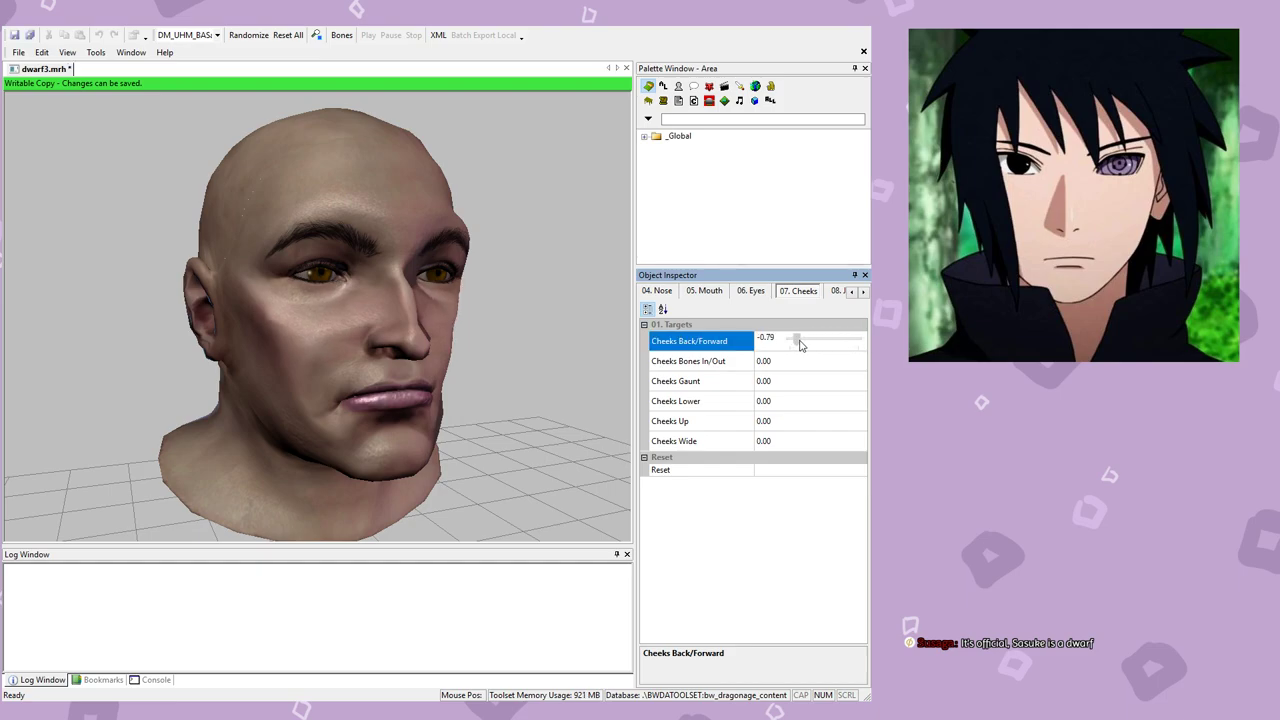
middle_drag(480, 338, 405, 337)
drag(405, 342, 474, 335)
Step: Set Cheeks Bones In/Out to -0.44 and Cheeks Lower to 0.04, viewing the face from the front
click(823, 362)
drag(825, 364, 786, 380)
click(790, 383)
click(768, 397)
middle_drag(420, 355, 309, 353)
mouse_move(785, 400)
mouse_down()
mouse_move(848, 400)
mouse_move(787, 400)
mouse_up()
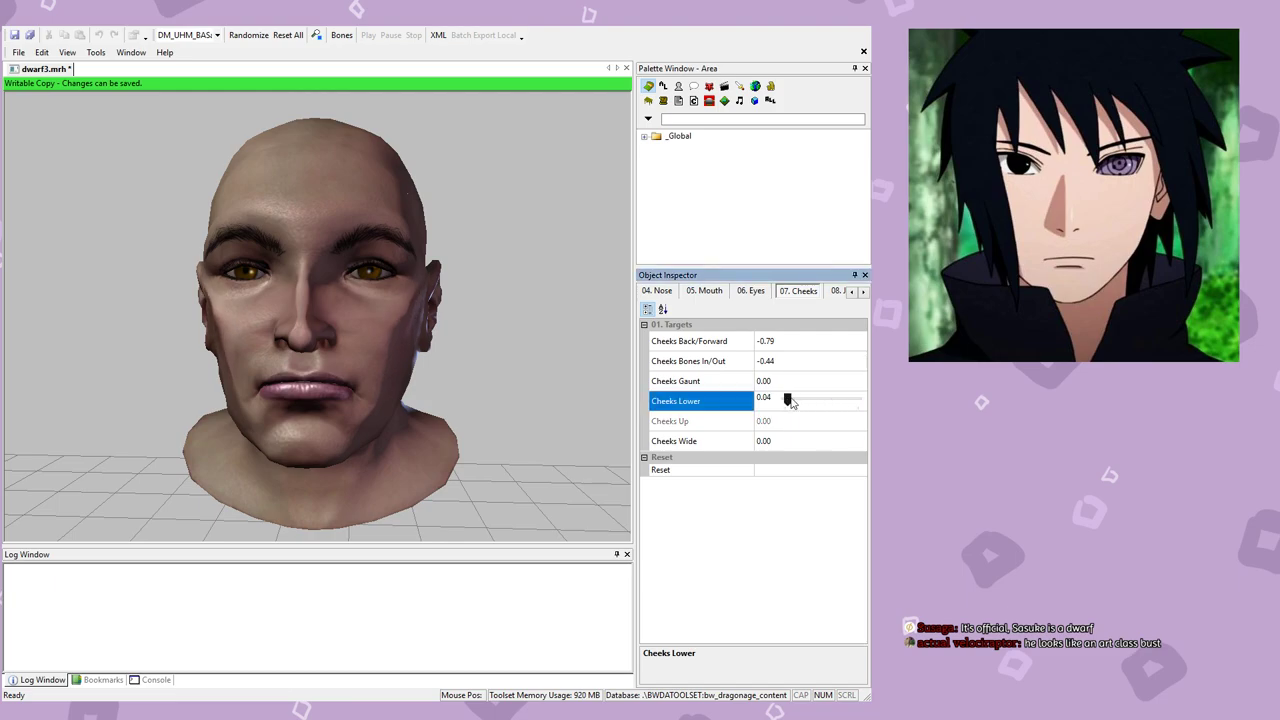
Step: Set Cheeks Wide to 0.65 and save dwarf3.mrh
click(814, 427)
click(797, 445)
drag(788, 443, 821, 444)
middle_drag(404, 357, 424, 363)
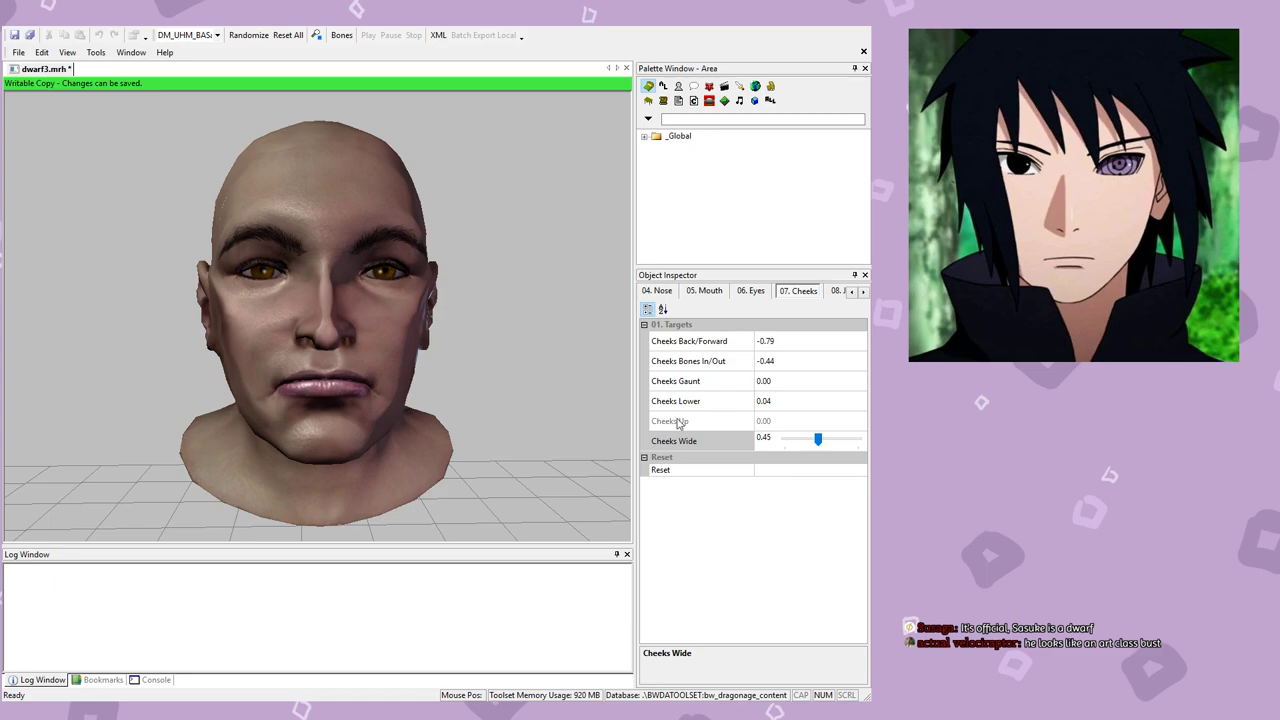
mouse_move(818, 440)
mouse_down()
mouse_move(846, 443)
mouse_move(832, 443)
mouse_up()
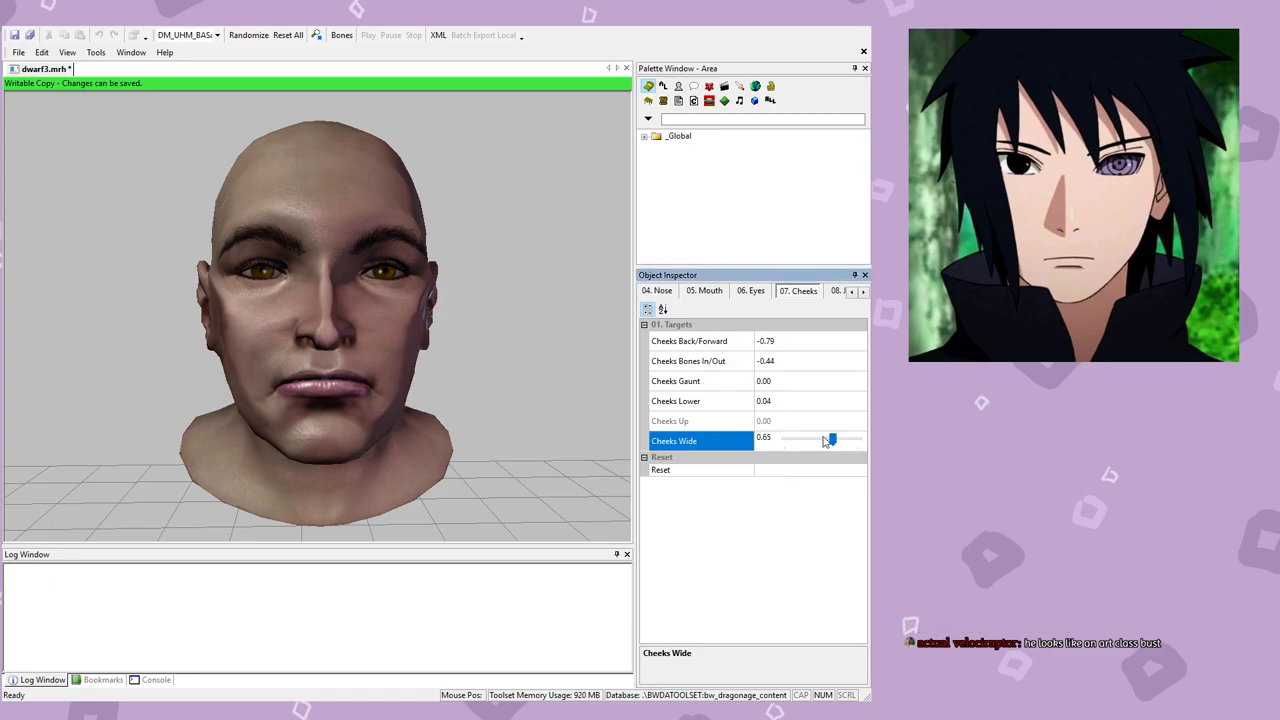
drag(255, 299, 233, 297)
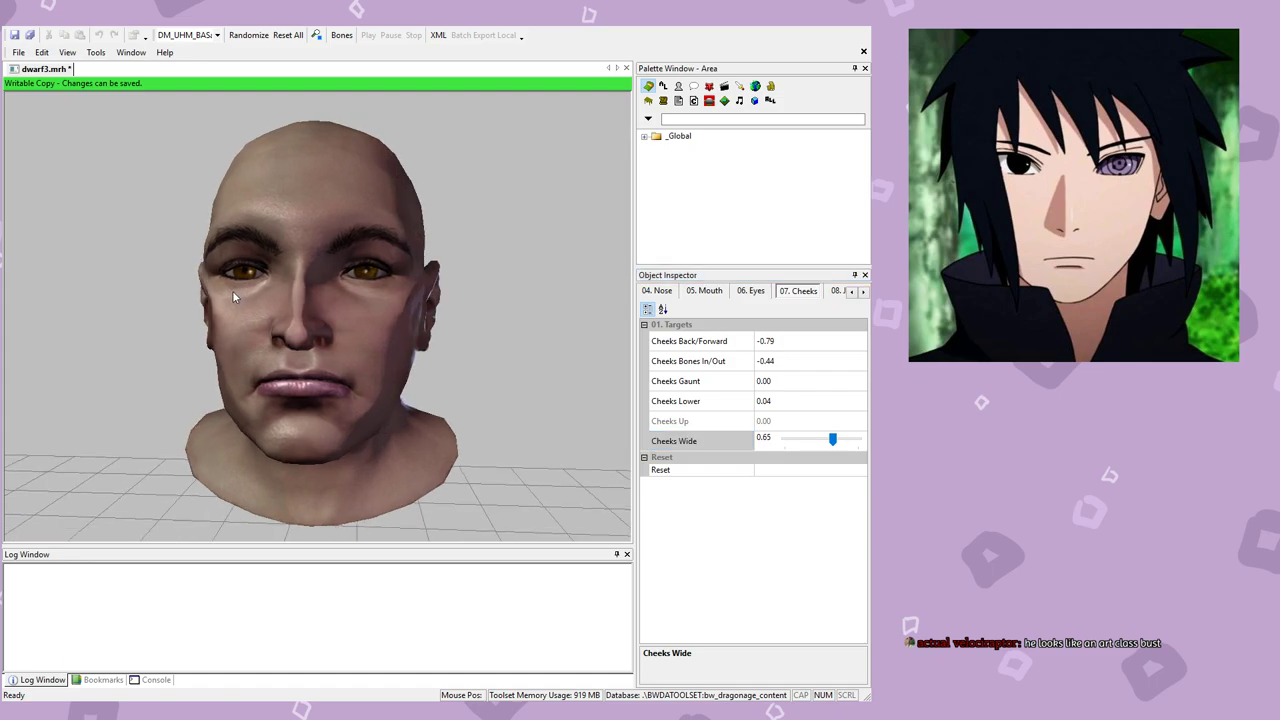
key(ctrl+s)
Step: Open the jaw settings and set Jaw Chin Down/Up to 0.15 with the head facing forward
click(863, 291)
click(863, 291)
click(706, 290)
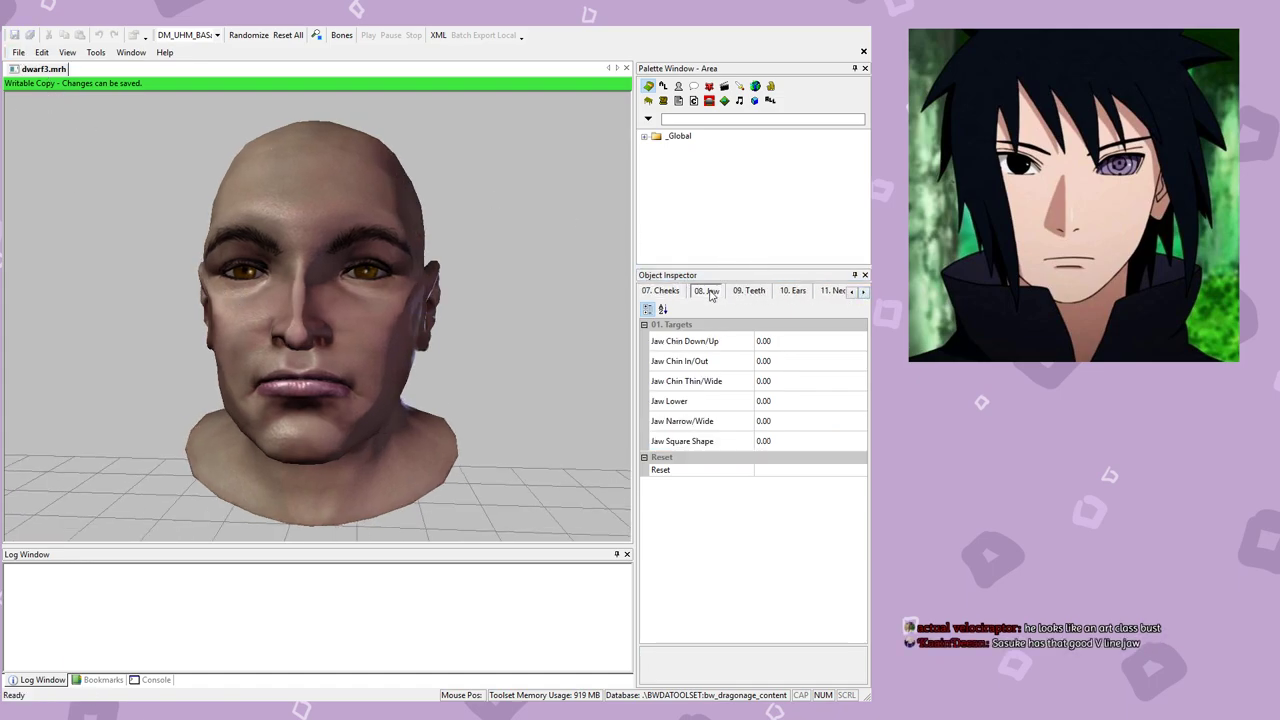
drag(391, 336, 397, 329)
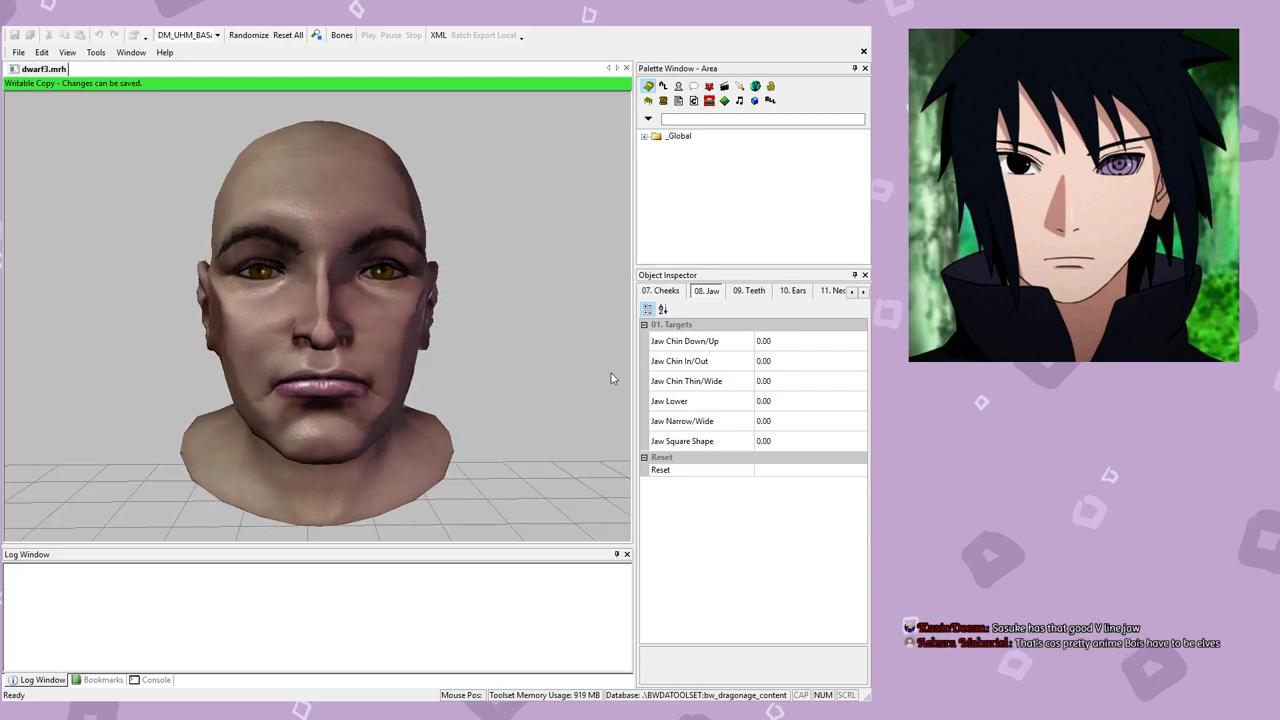
click(795, 342)
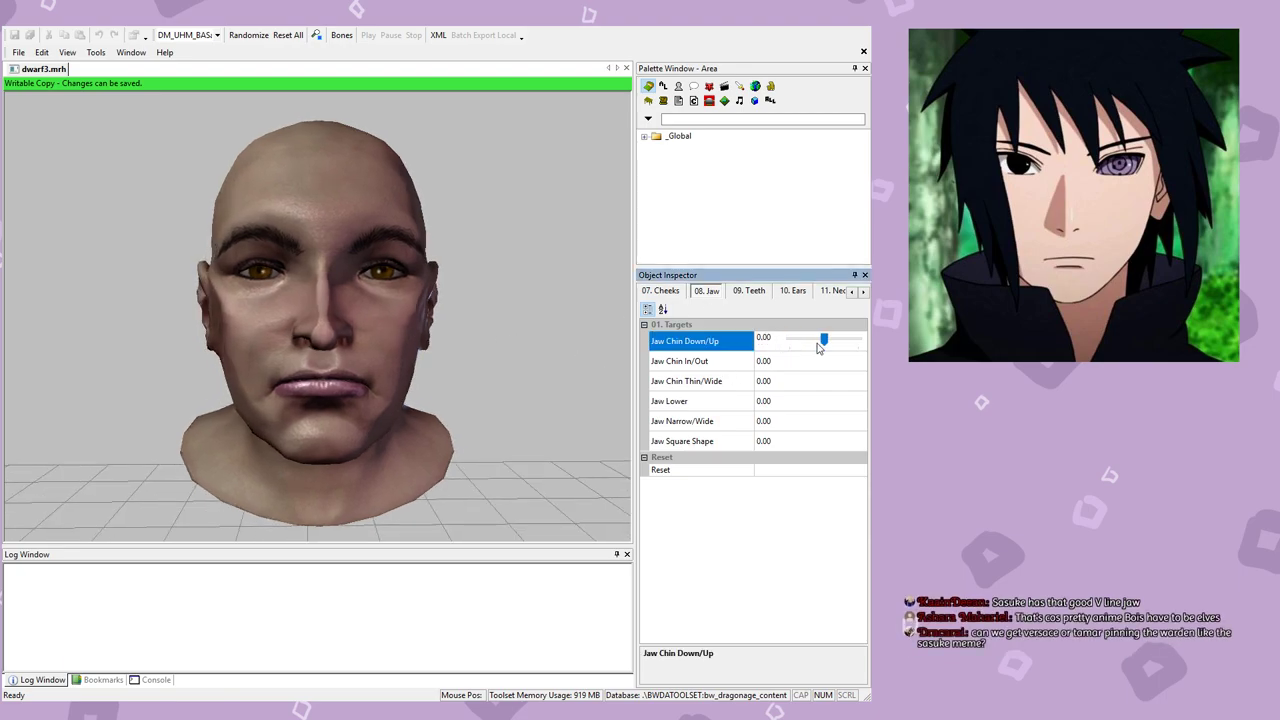
mouse_move(827, 343)
mouse_down()
mouse_move(862, 343)
mouse_move(828, 342)
mouse_up()
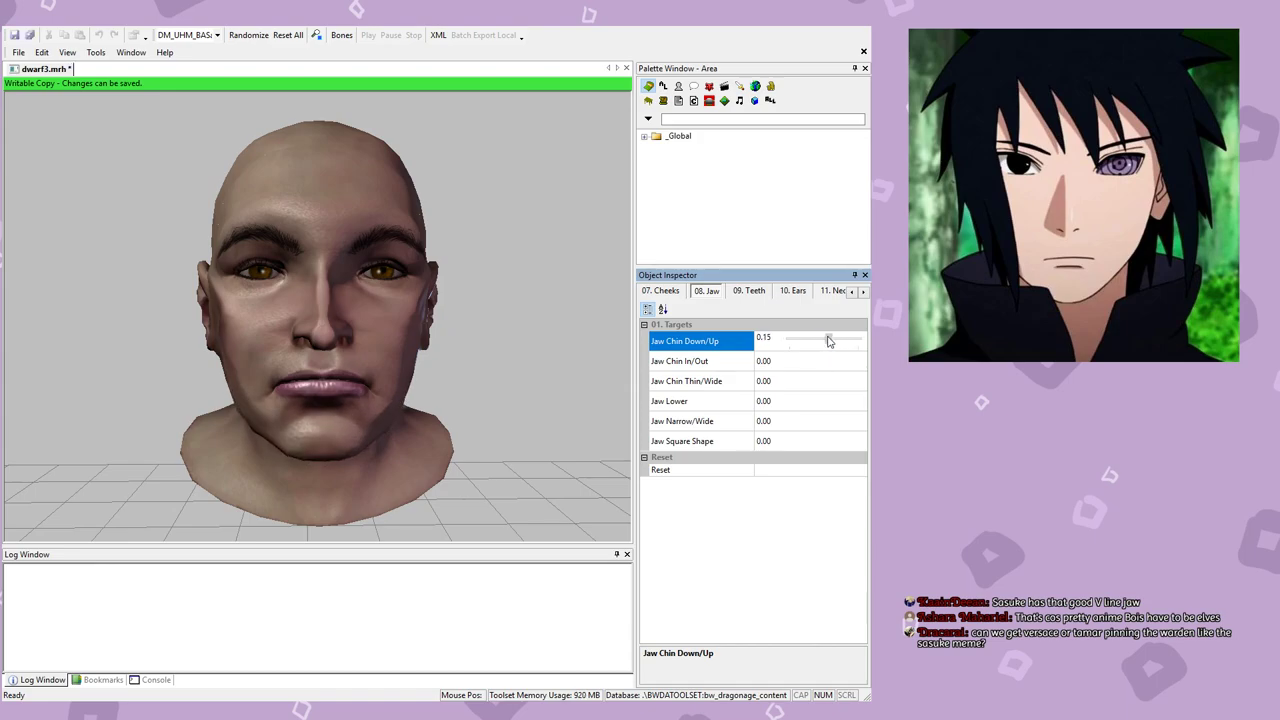
Step: Set Jaw Chin In/Out to -0.13 with the head in profile, and return to the front view
drag(363, 332, 537, 333)
click(782, 358)
mouse_move(826, 360)
mouse_down()
mouse_move(846, 360)
mouse_move(818, 362)
mouse_up()
drag(470, 333, 258, 335)
Step: Slim the jaw by setting Jaw Chin Thin/Wide to -0.71, Jaw Lower to 0.09 and Jaw Narrow/Wide to -0.40
click(790, 386)
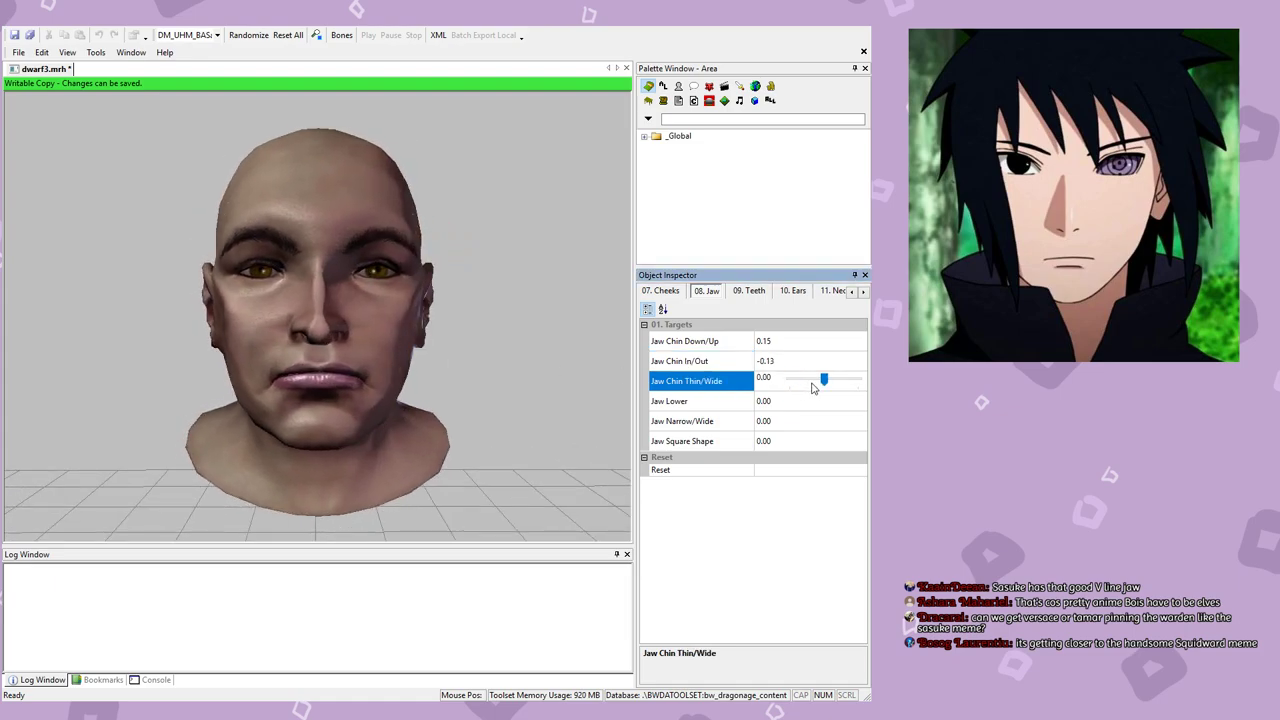
drag(827, 385, 811, 421)
click(799, 402)
click(812, 424)
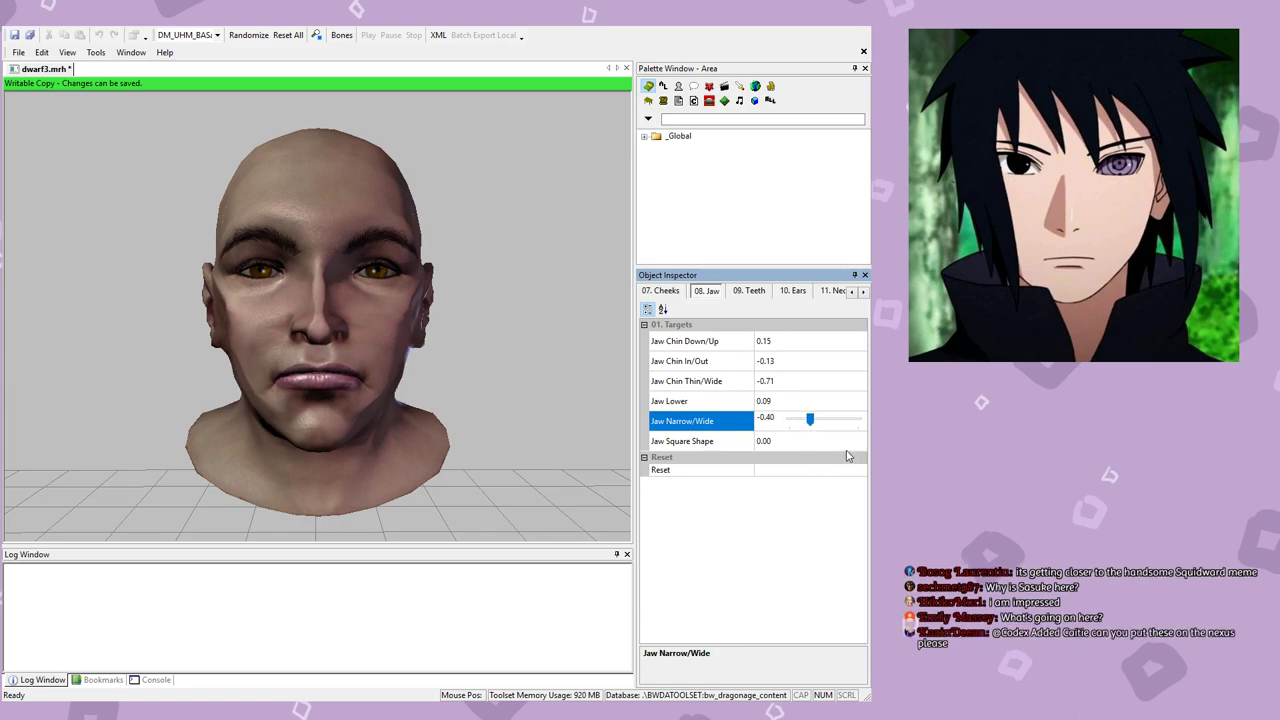
Step: Set Jaw Square Shape to 0.07 and save dwarf3.mrh
click(797, 444)
mouse_move(786, 438)
mouse_down()
mouse_move(848, 440)
mouse_move(795, 449)
mouse_up()
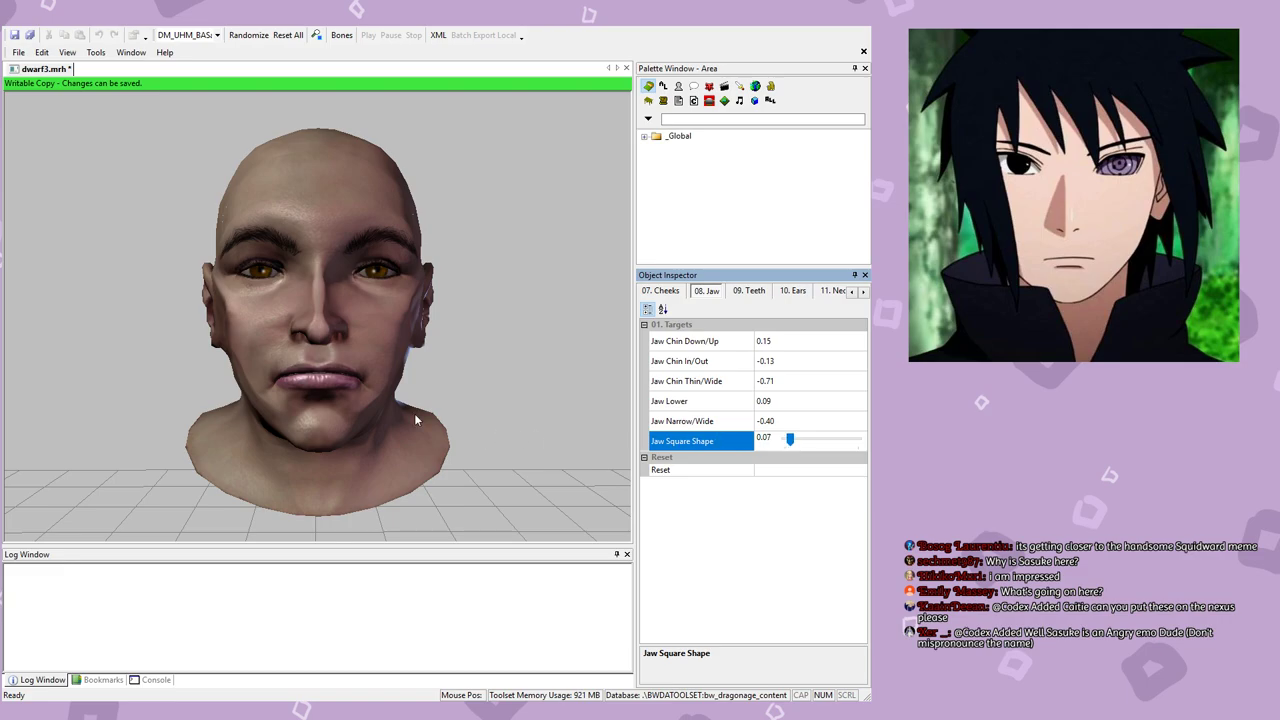
middle_drag(318, 368, 370, 365)
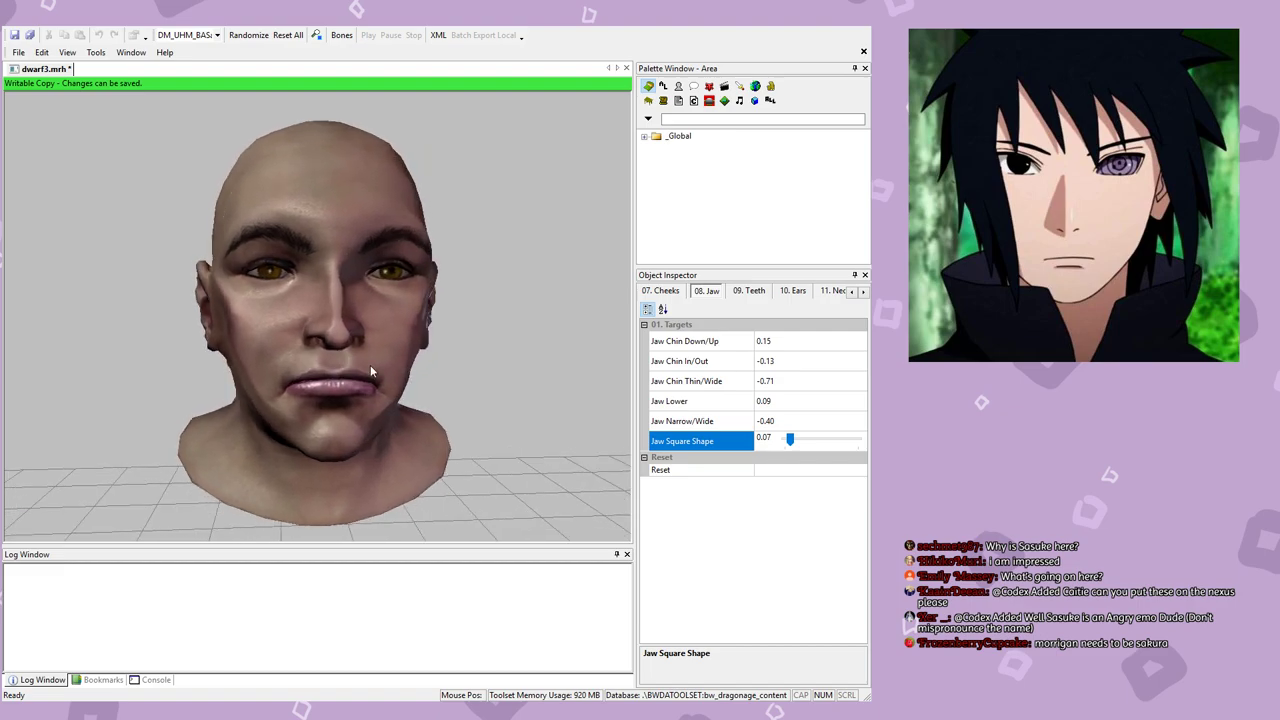
click(18, 52)
click(49, 99)
Step: Open the ear settings and set Ears Down/Up and Ears In/Out to 1.00
click(748, 290)
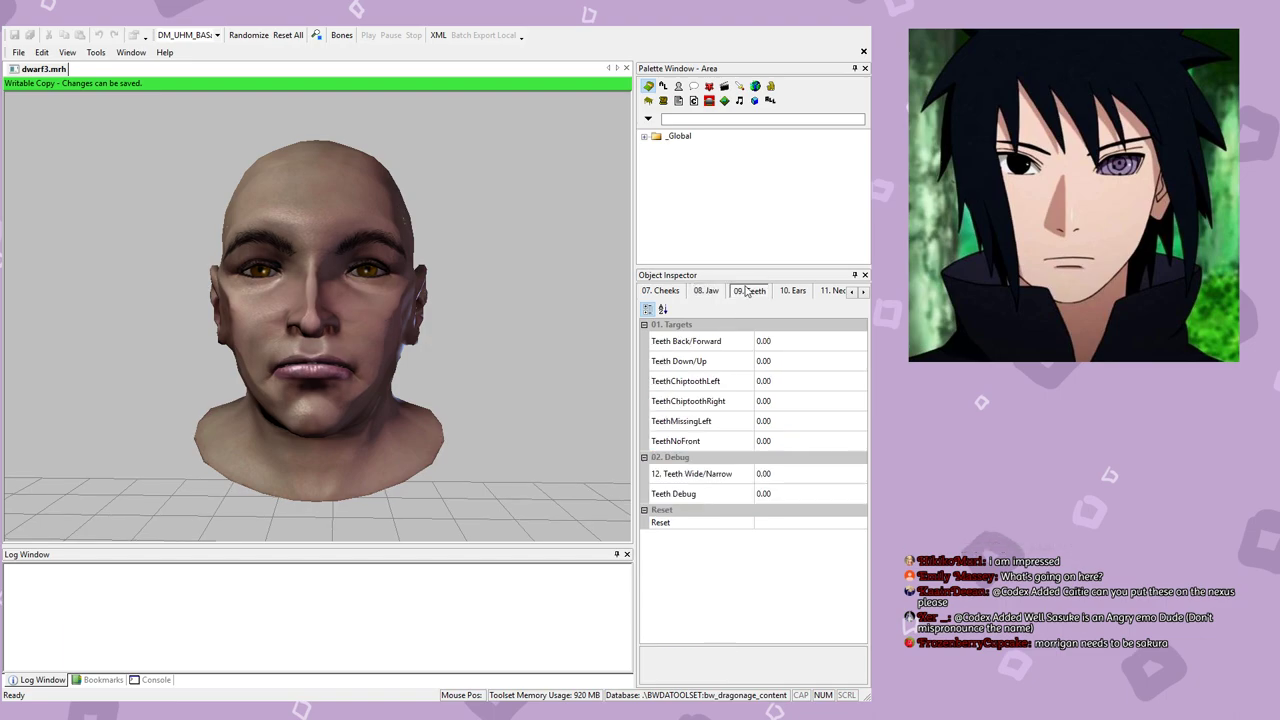
click(794, 291)
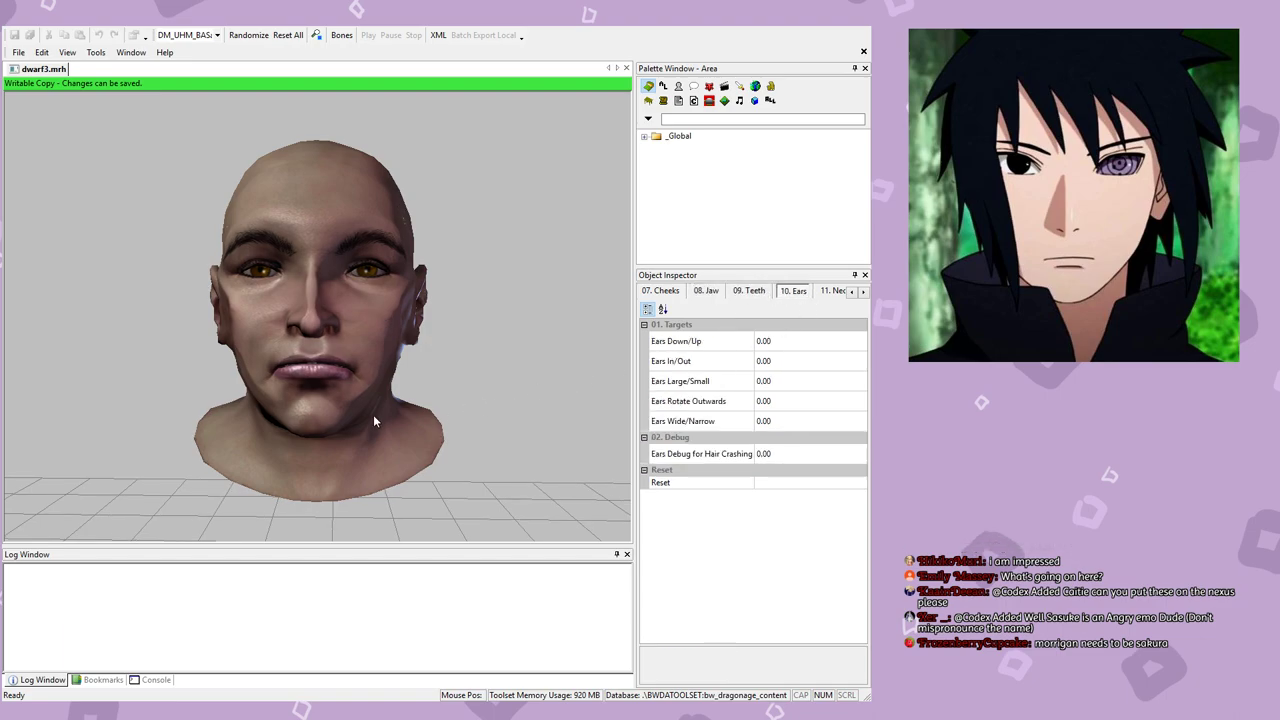
middle_drag(371, 415, 389, 418)
click(806, 361)
click(829, 340)
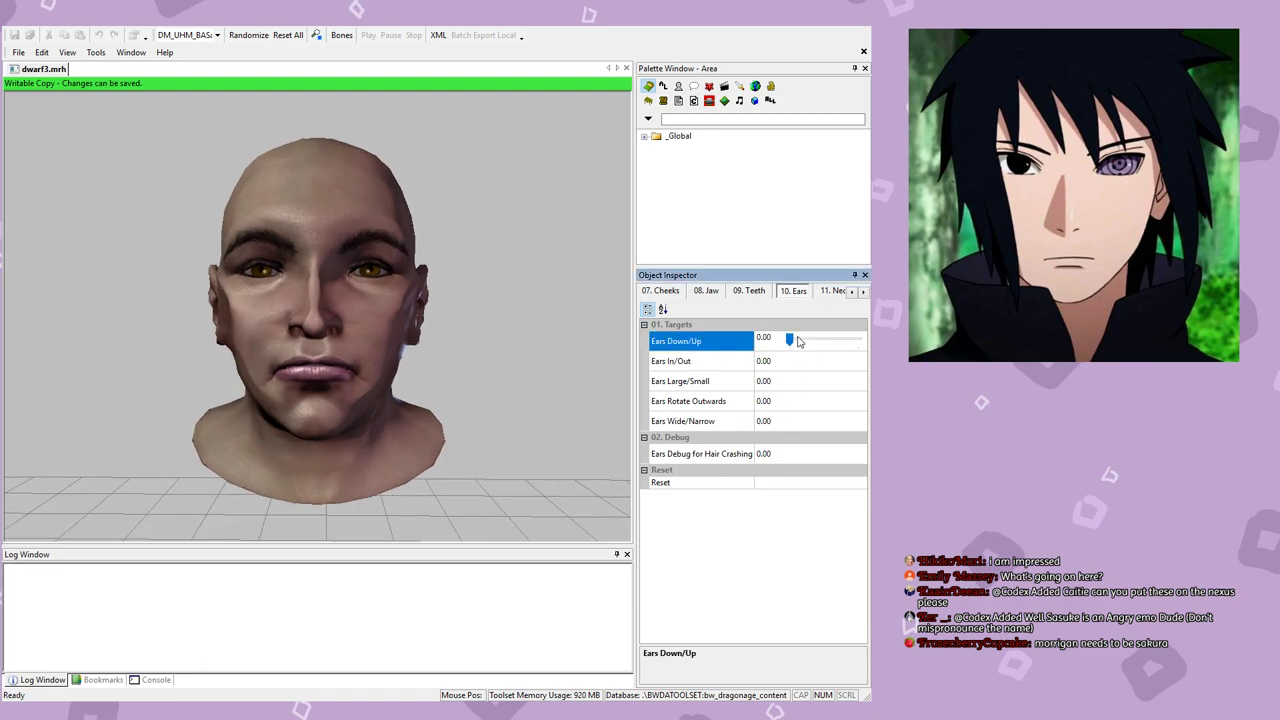
drag(829, 340, 858, 358)
click(824, 360)
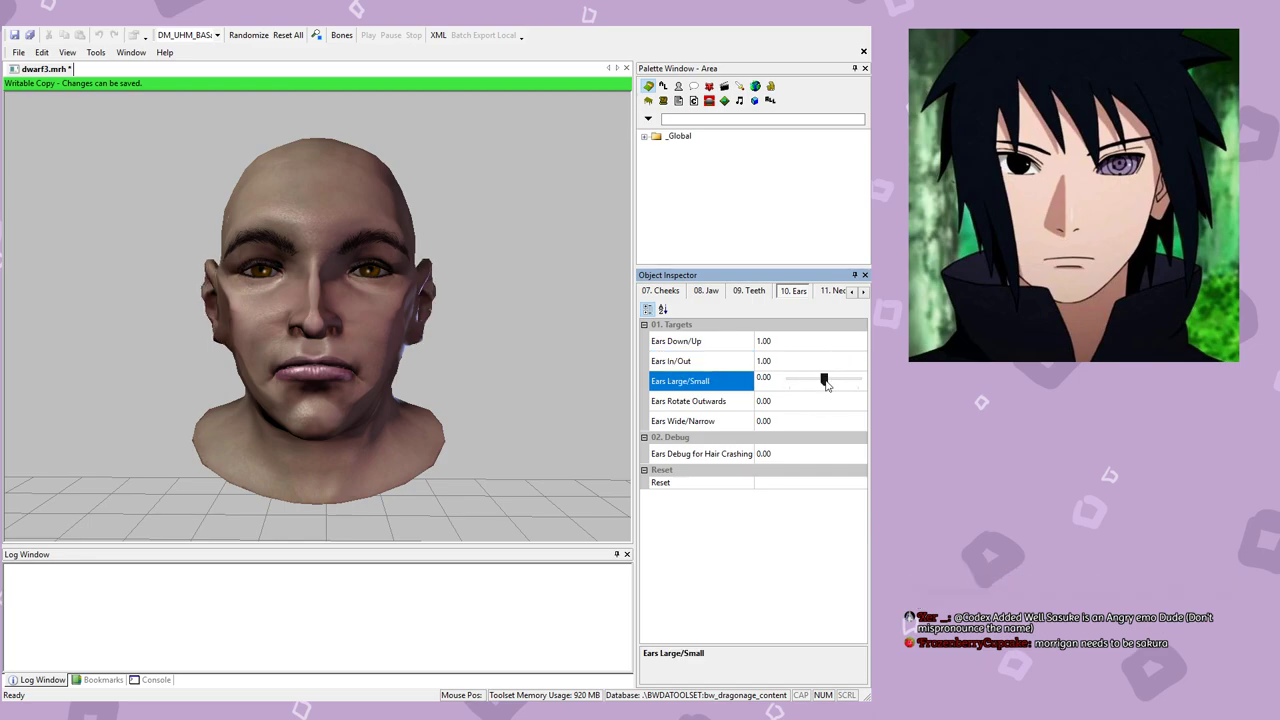
Step: Set Ears Large/Small to 0.05, open the neck settings and save dwarf3.mrh
drag(824, 379, 826, 382)
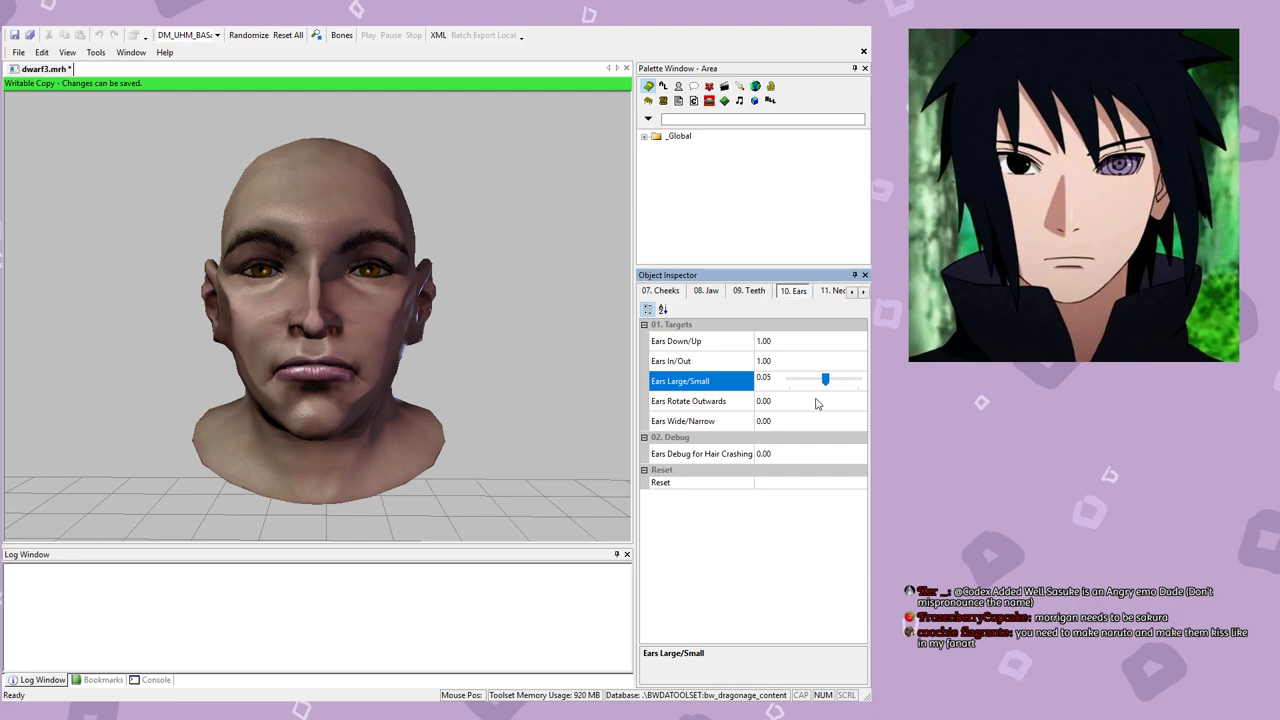
click(818, 404)
click(795, 423)
click(800, 456)
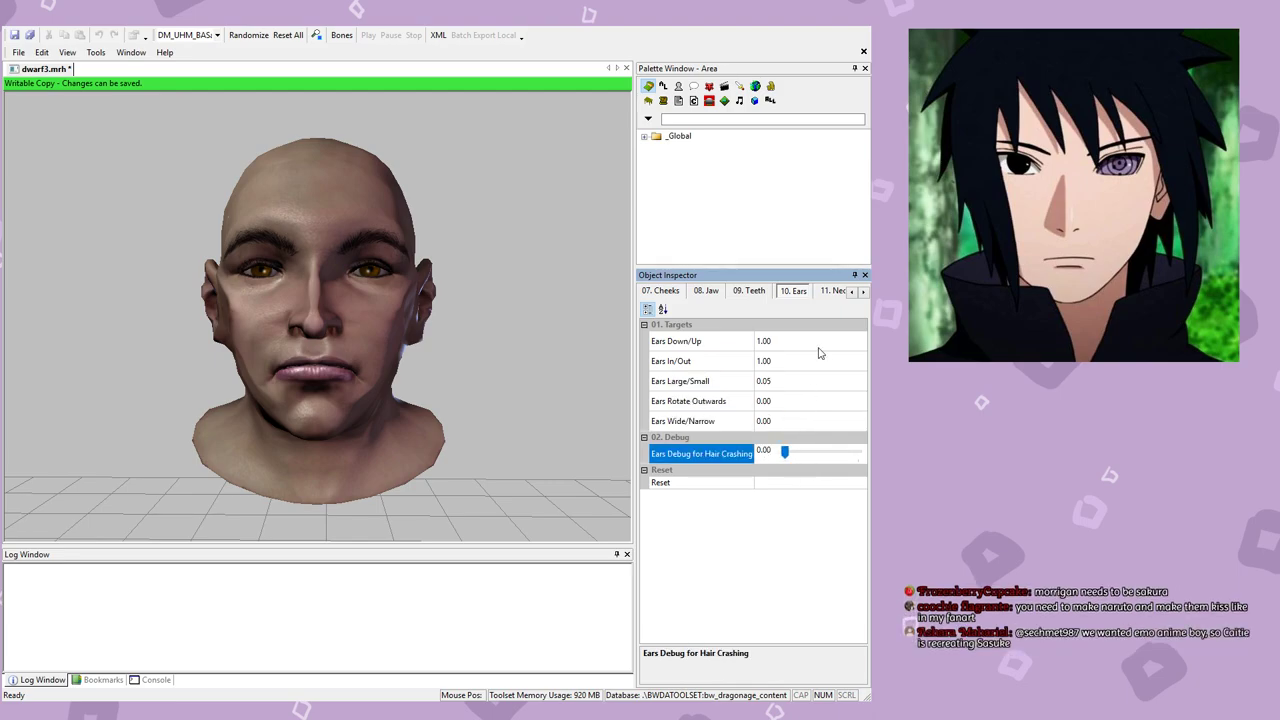
click(831, 291)
key(ctrl+s)
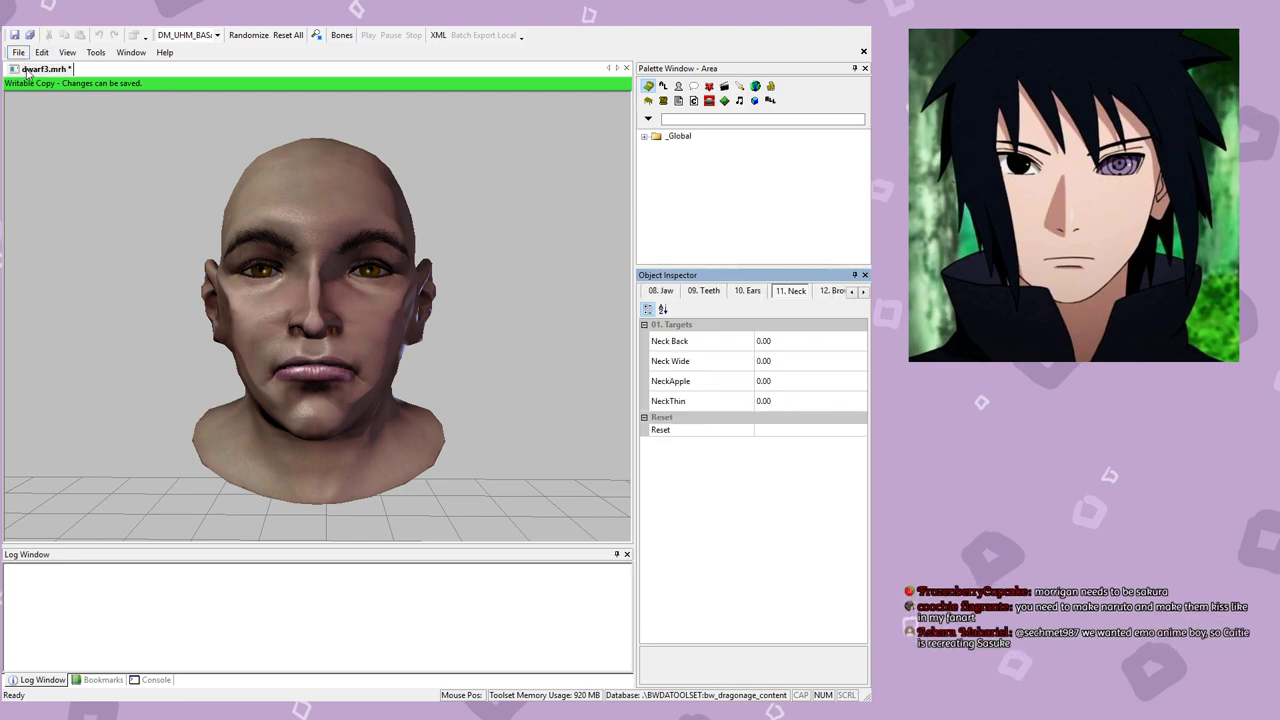
Step: Set NeckThin to 0.38
click(794, 341)
click(800, 400)
drag(786, 399, 817, 404)
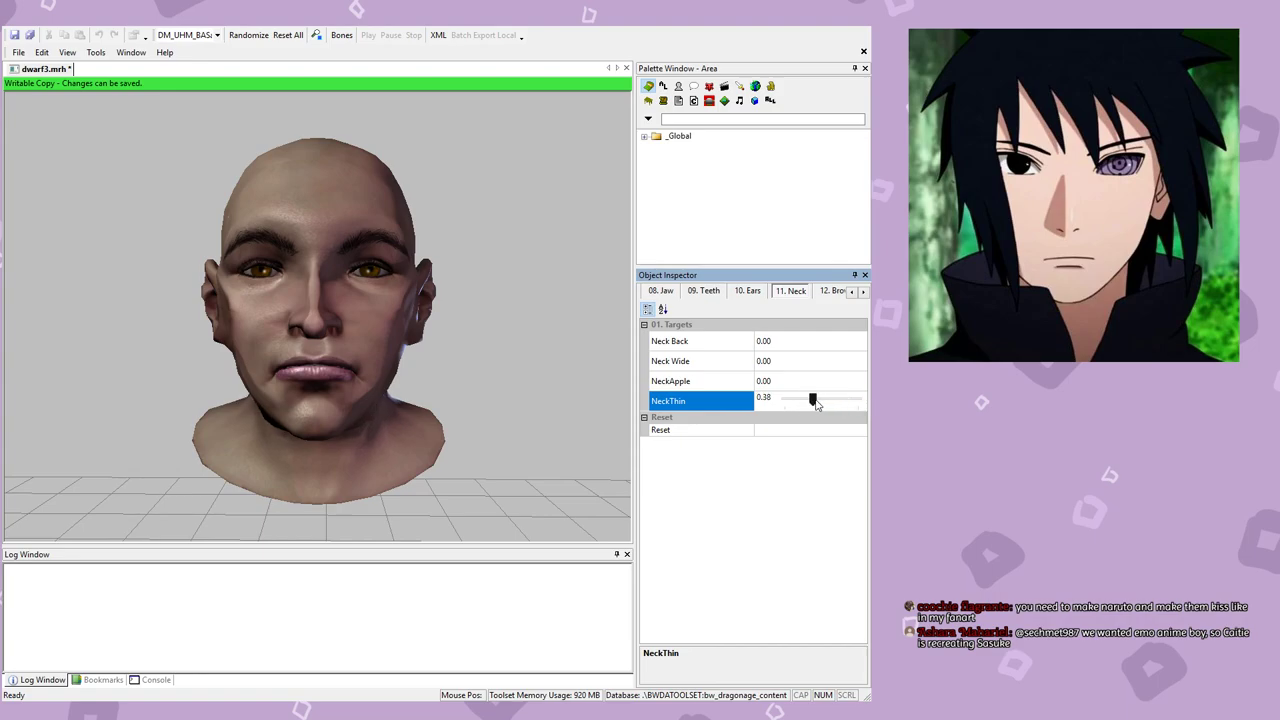
Step: Open the brow settings and set Brow Down/Up to -1.00, checking the face from the front
click(863, 291)
click(863, 291)
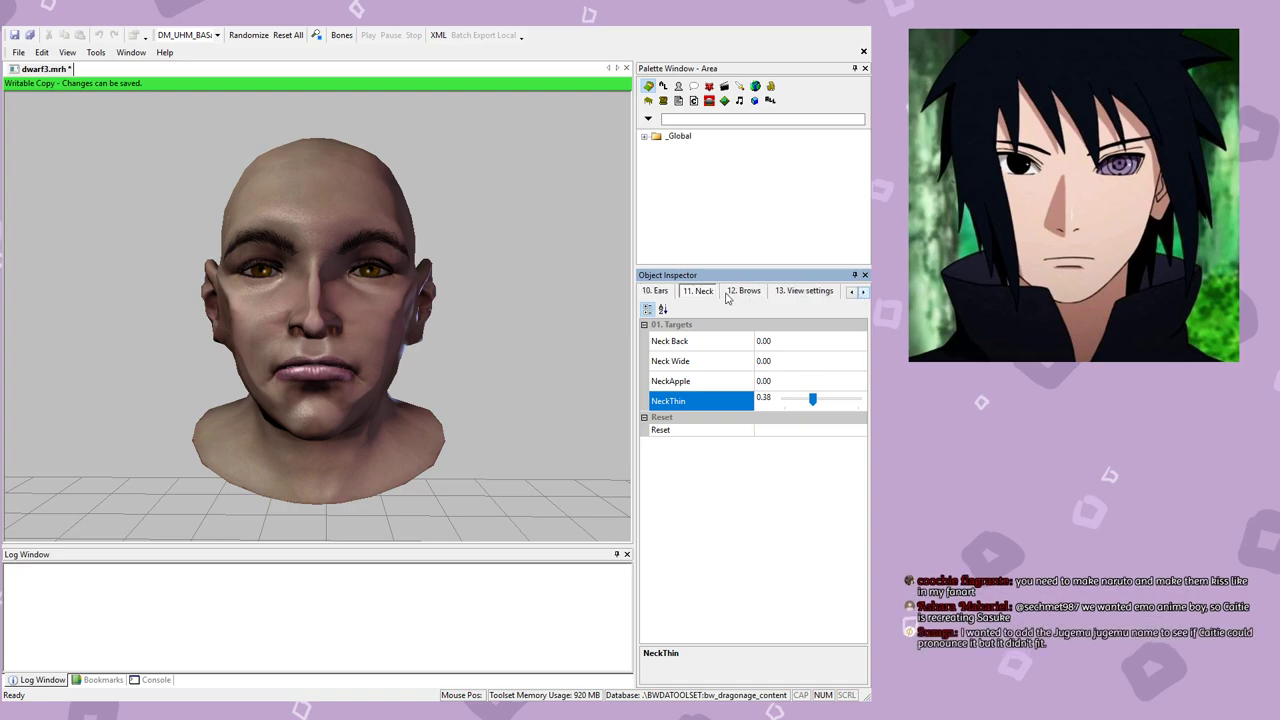
click(741, 296)
click(720, 344)
mouse_move(791, 340)
mouse_down()
mouse_move(829, 346)
mouse_move(789, 342)
mouse_up()
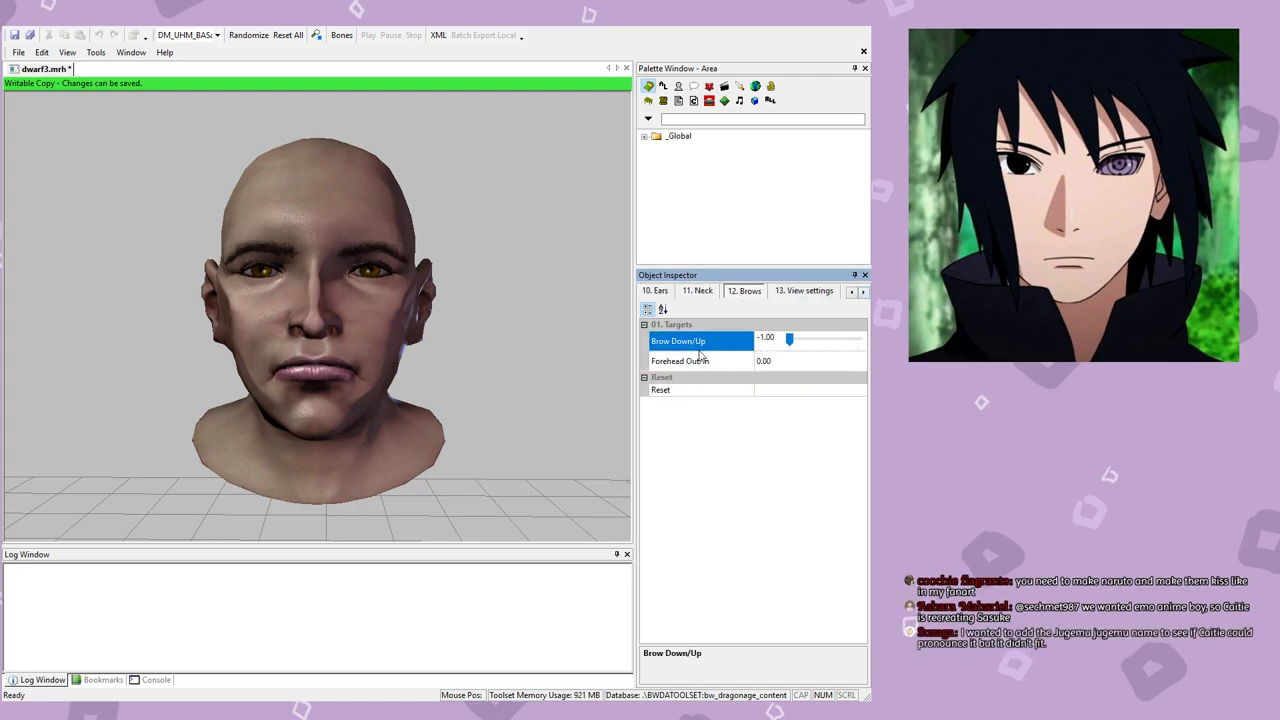
mouse_move(352, 356)
mouse_down()
mouse_move(400, 363)
mouse_move(359, 362)
mouse_up()
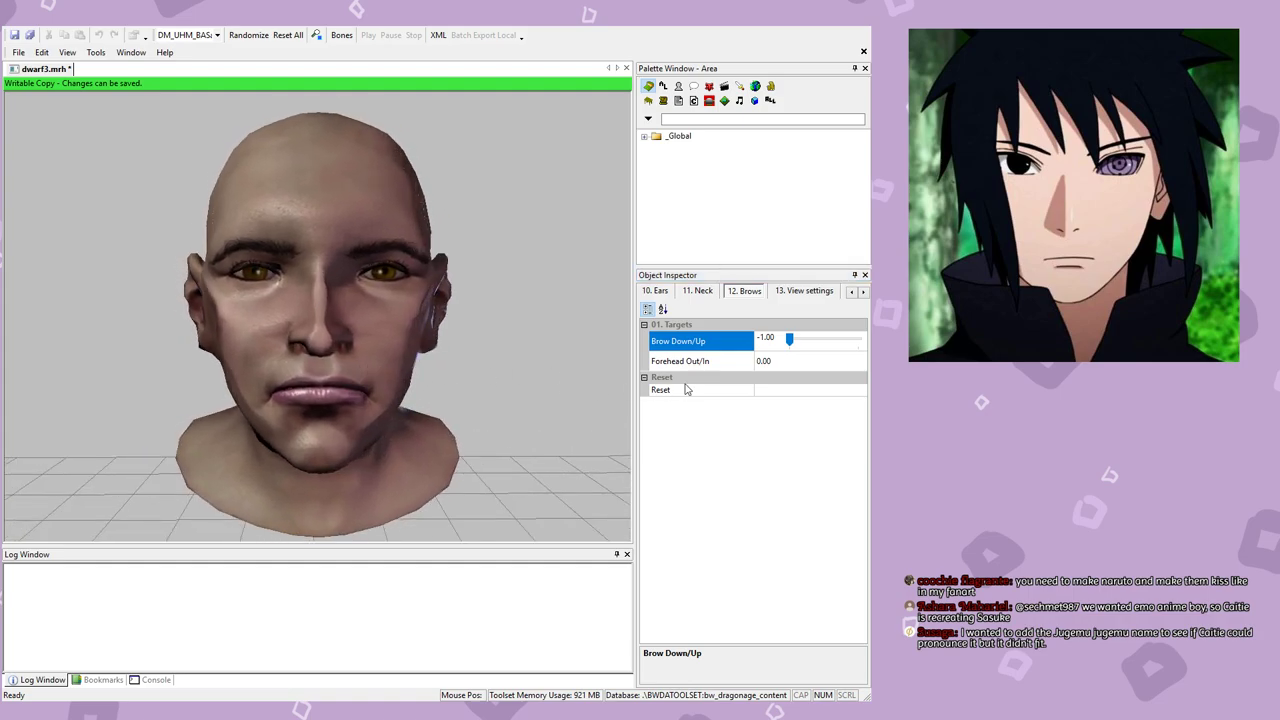
Step: Set Forehead Out/In to 0.30 while checking the profile, save dwarf3.mrh and view the face from the front
click(793, 365)
drag(440, 366, 589, 371)
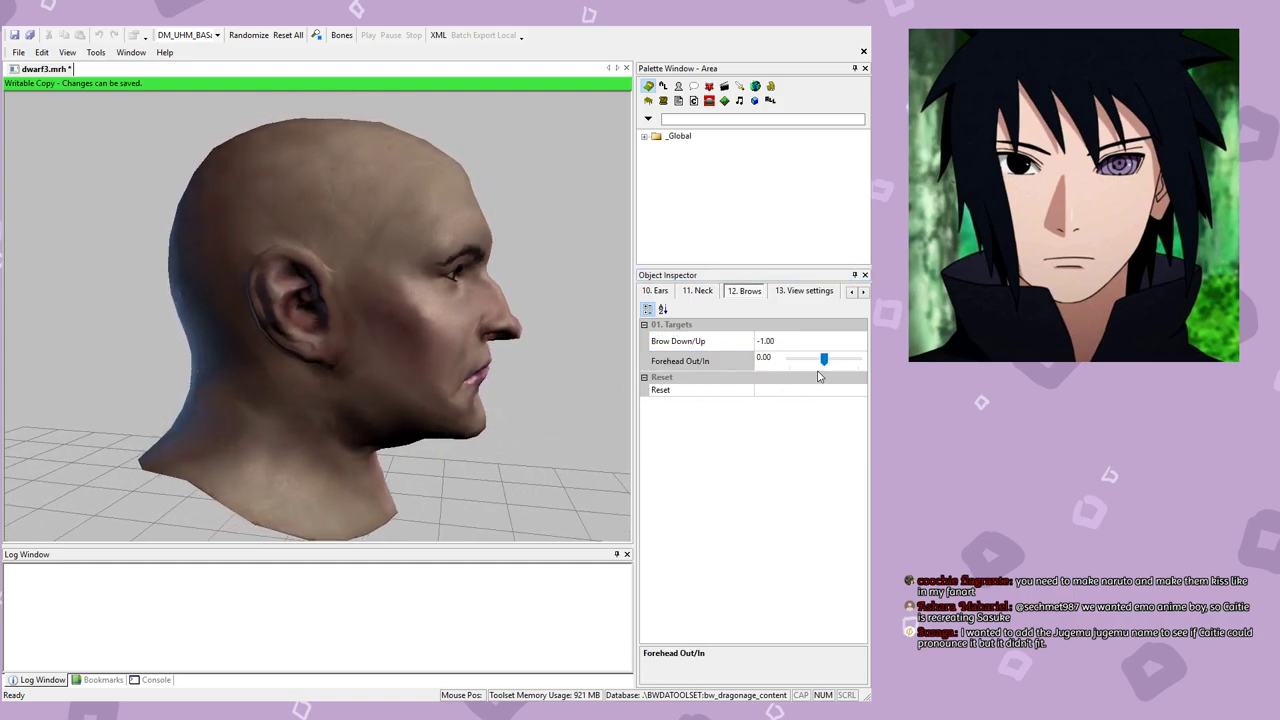
mouse_move(831, 365)
mouse_down()
mouse_move(857, 360)
mouse_move(791, 362)
mouse_move(834, 361)
mouse_up()
drag(500, 368, 354, 363)
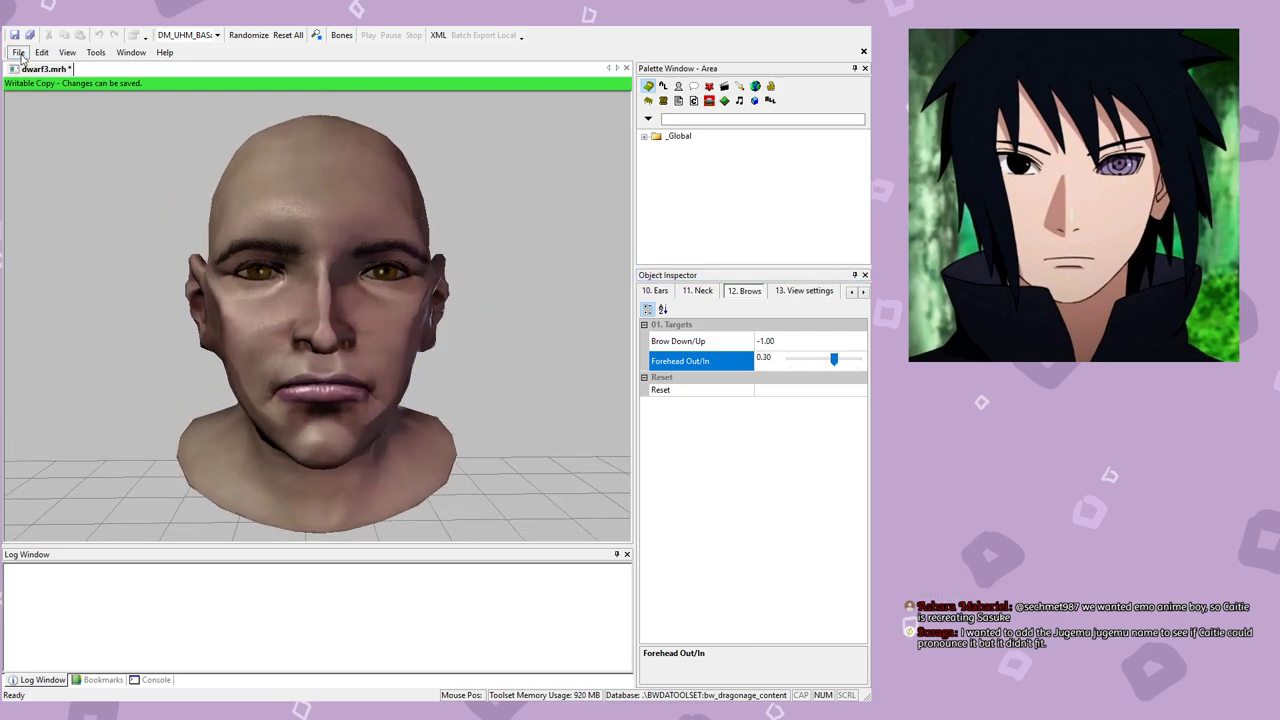
key(ctrl+s)
scroll(402, 298, down, 5)
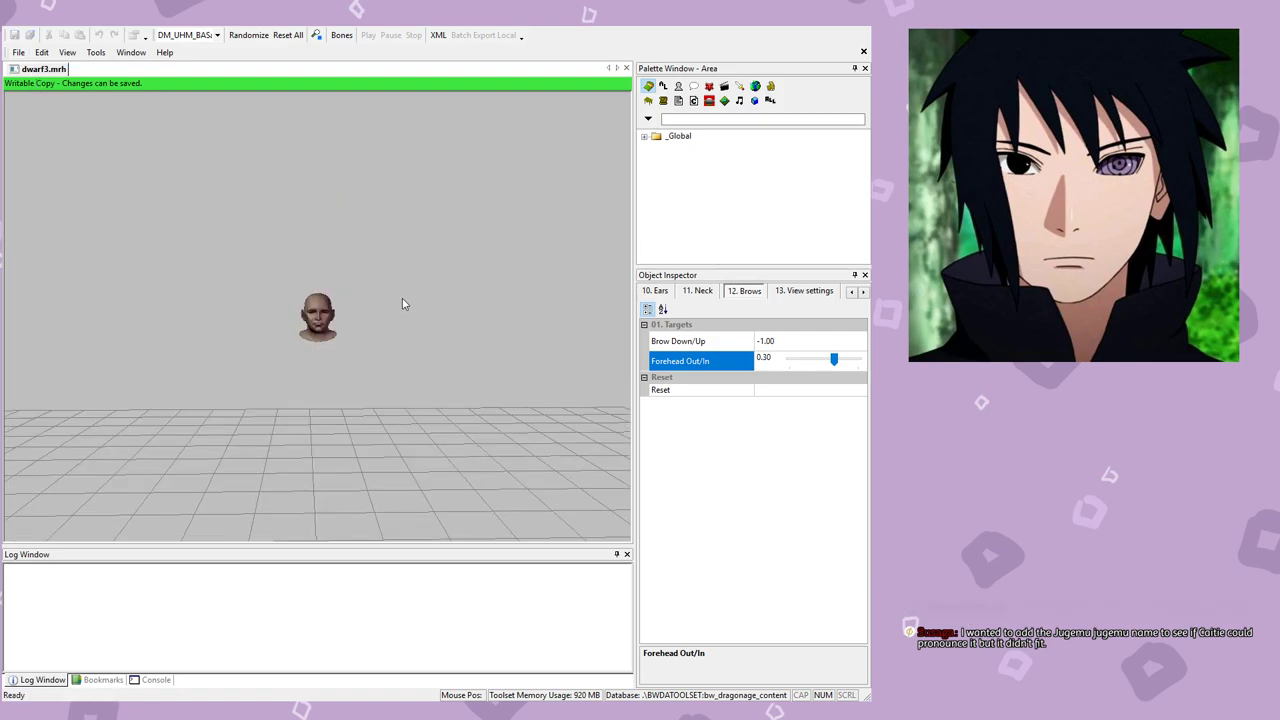
mouse_move(353, 353)
mouse_down()
mouse_move(200, 357)
mouse_move(334, 342)
mouse_up()
scroll(334, 342, up, 5)
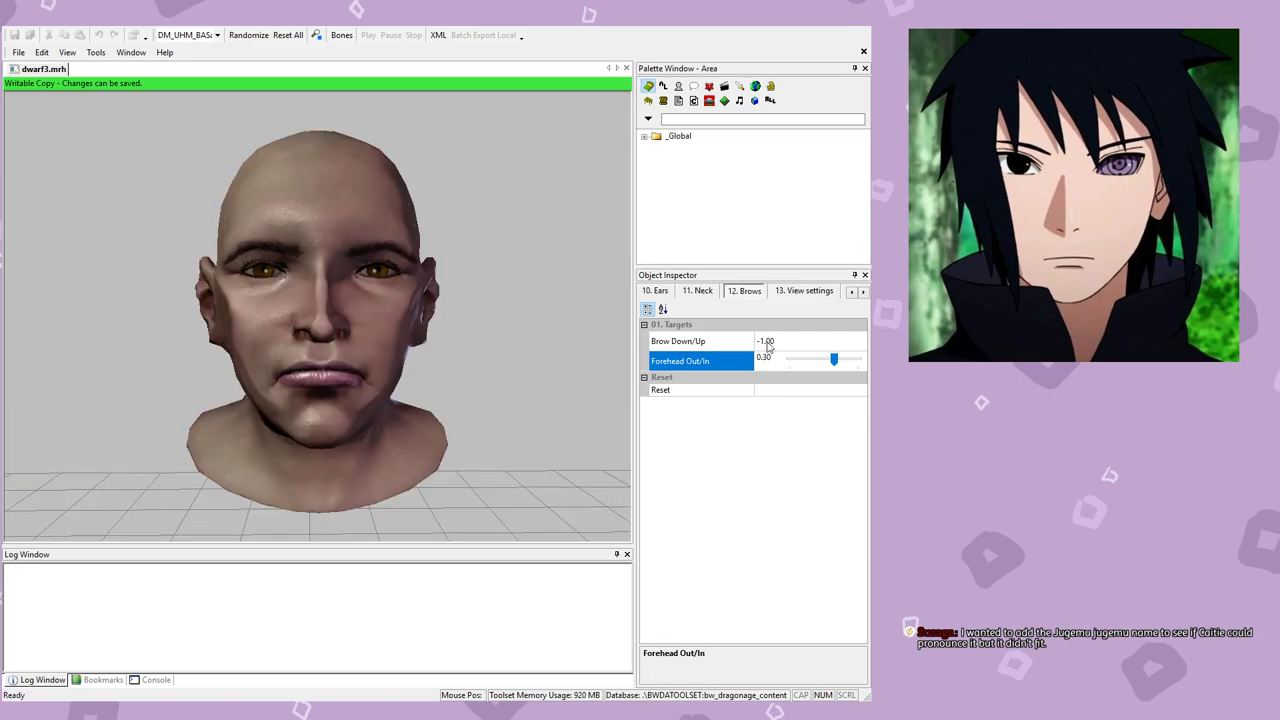
Step: Open the nose settings and set Nose Down/Up to -1.00
click(815, 292)
click(851, 292)
click(851, 292)
click(852, 292)
click(852, 292)
click(852, 292)
click(852, 292)
click(657, 292)
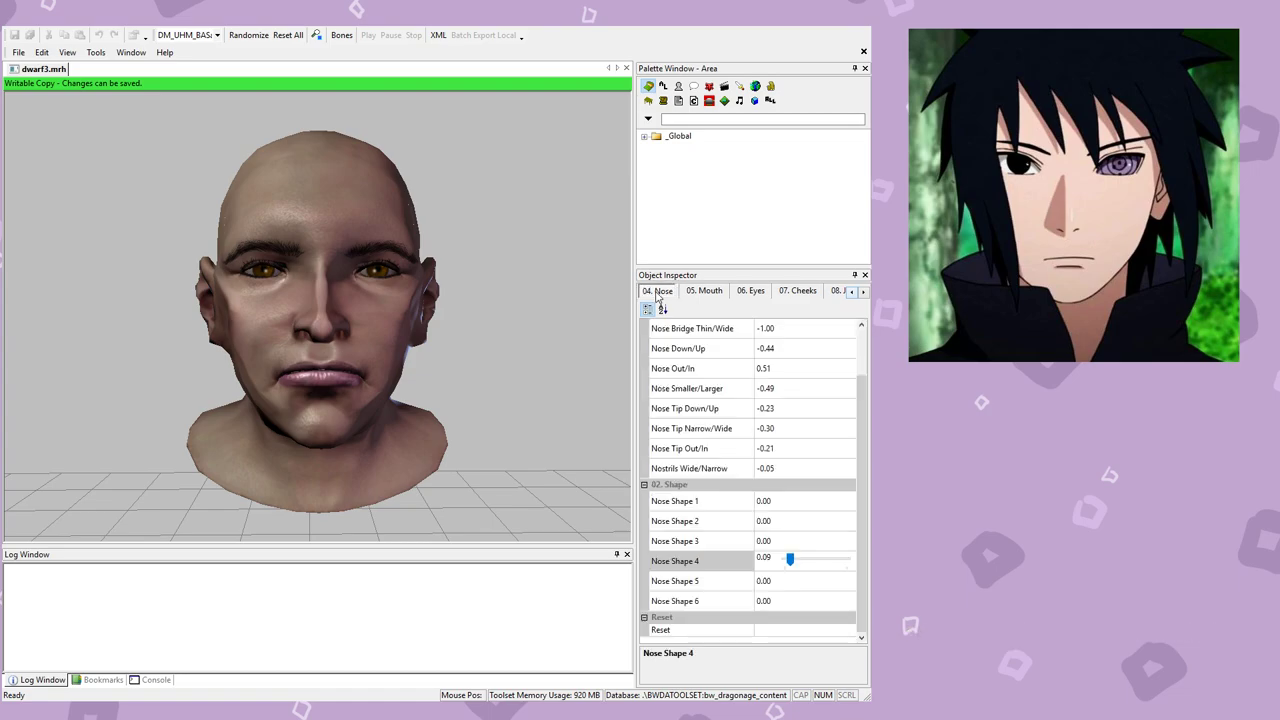
scroll(798, 503, up, 1)
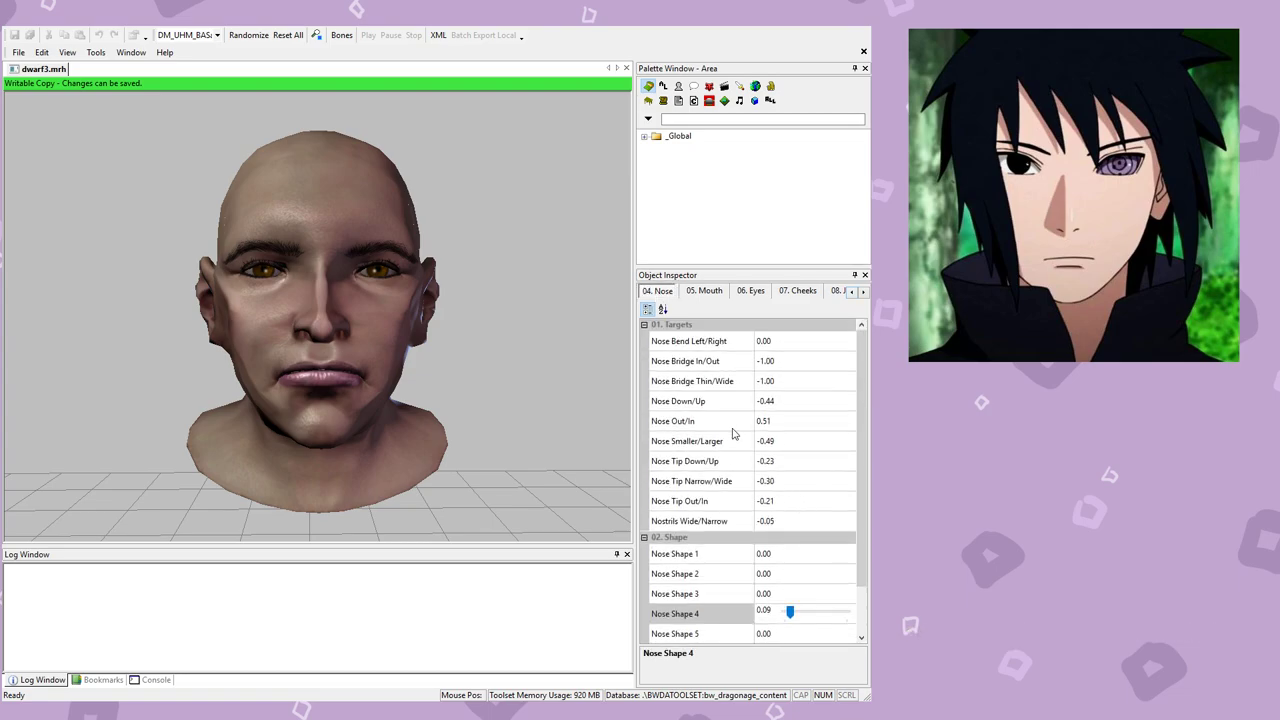
click(794, 403)
drag(815, 403, 788, 403)
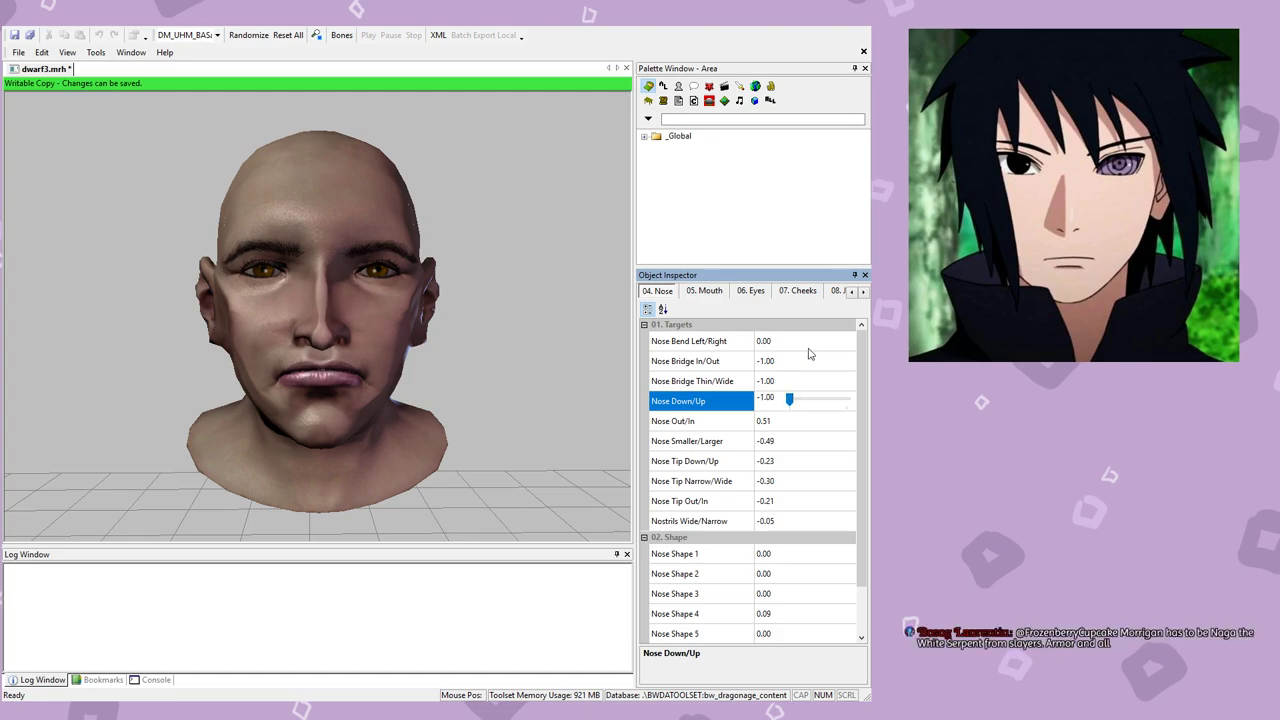
Step: Open the mouth settings and set Mouth Down/Up to -0.24
click(705, 291)
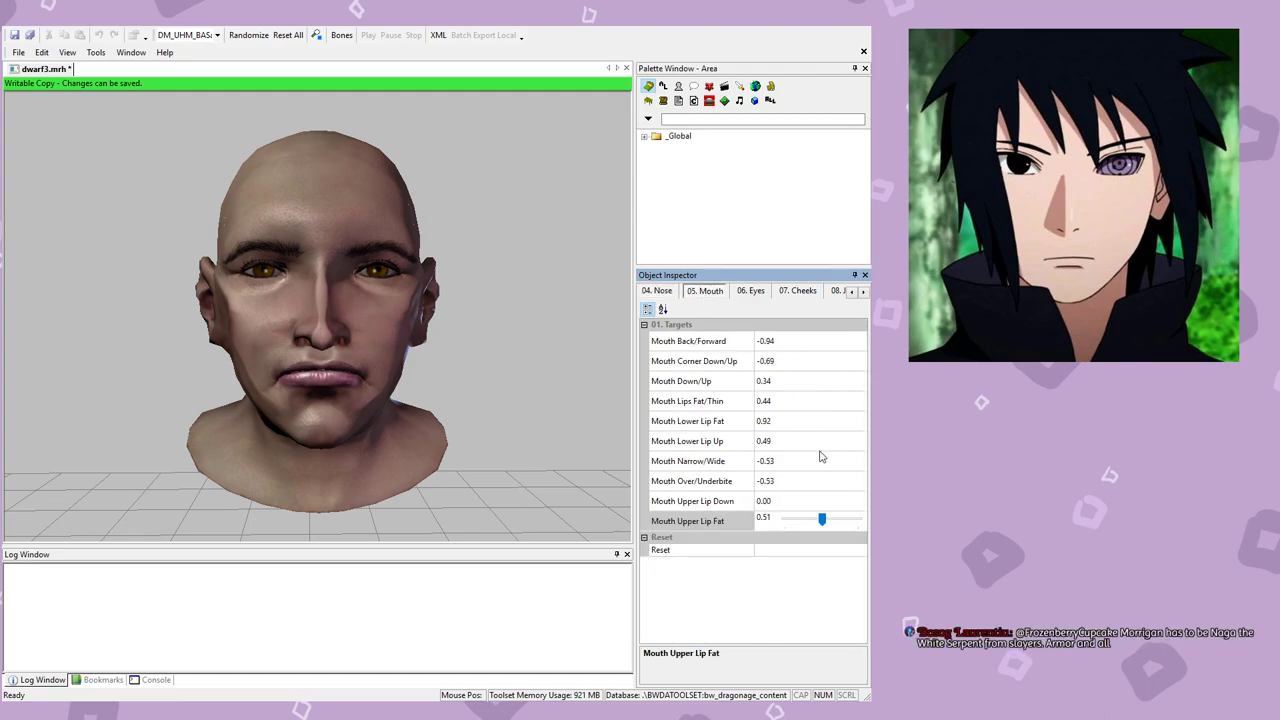
click(787, 381)
mouse_move(812, 381)
mouse_down()
mouse_move(800, 381)
mouse_move(815, 380)
mouse_up()
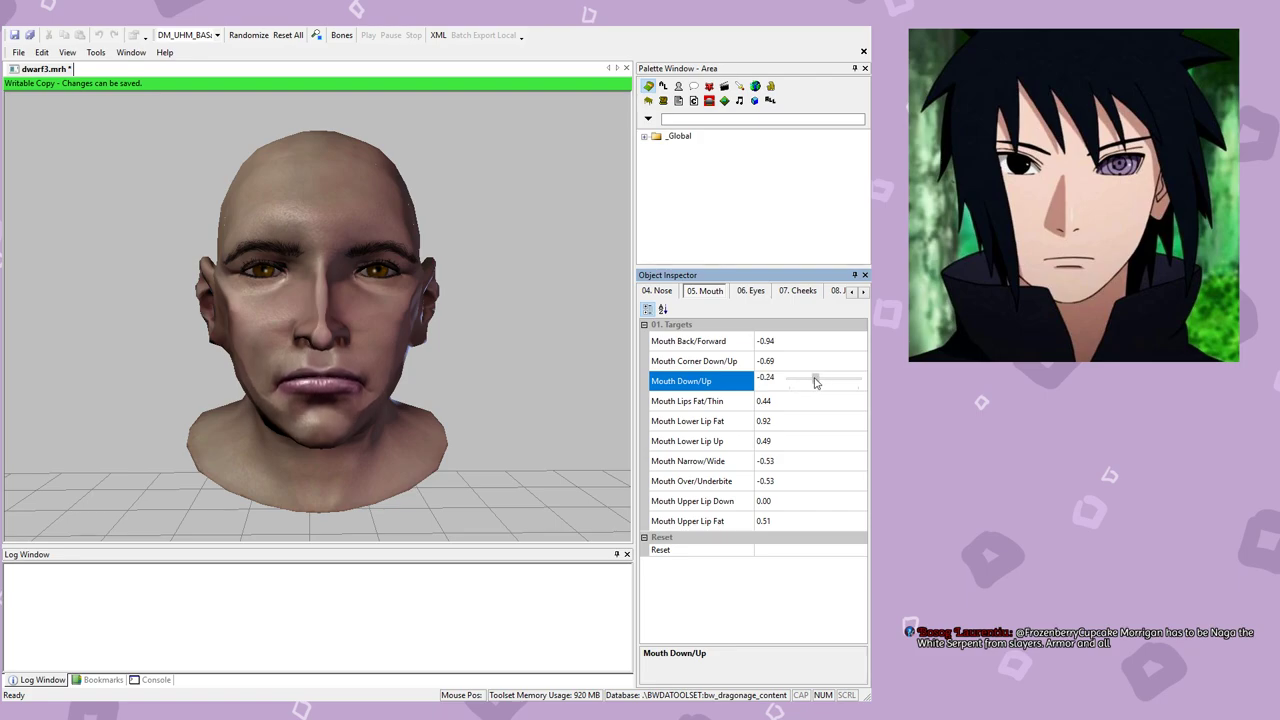
Step: Examine the mouth and overall face from a distance and close up, and save dwarf3.mrh
scroll(467, 364, down, 5)
middle_drag(365, 345, 313, 346)
scroll(321, 342, up, 5)
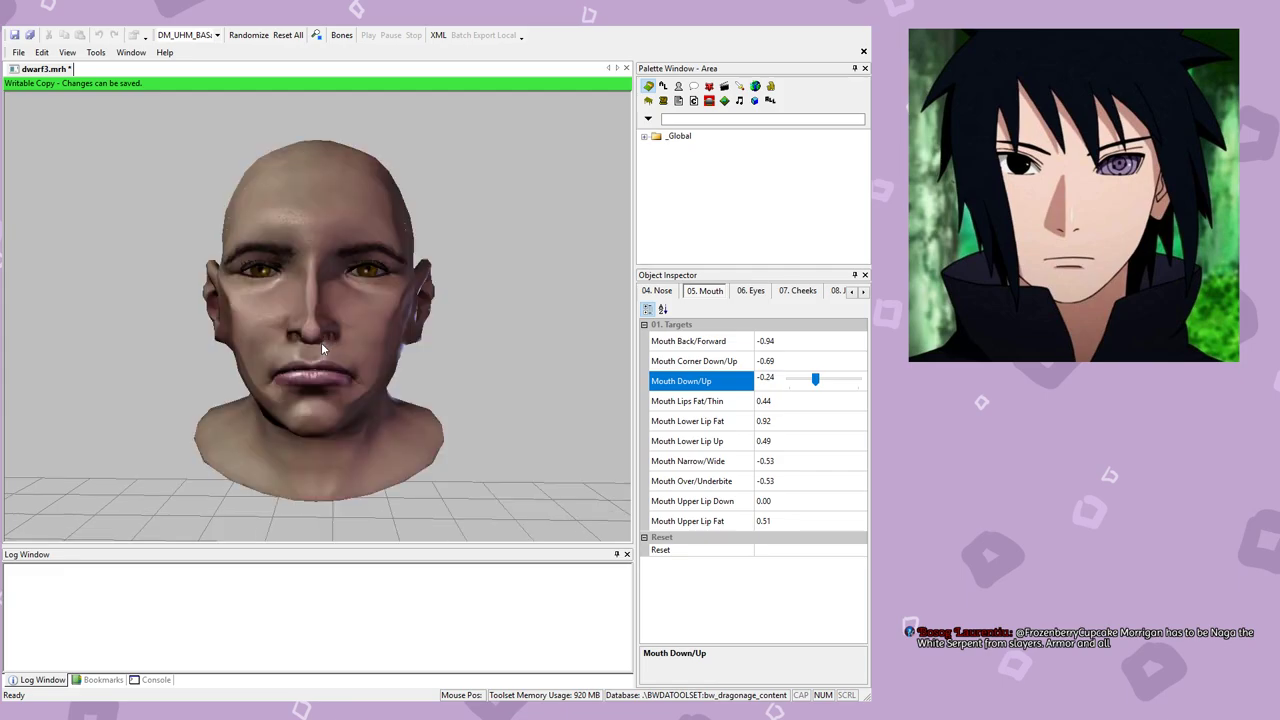
scroll(380, 411, down, 5)
mouse_move(337, 366)
middle_down()
mouse_move(491, 369)
mouse_move(335, 372)
middle_up()
scroll(321, 352, up, 5)
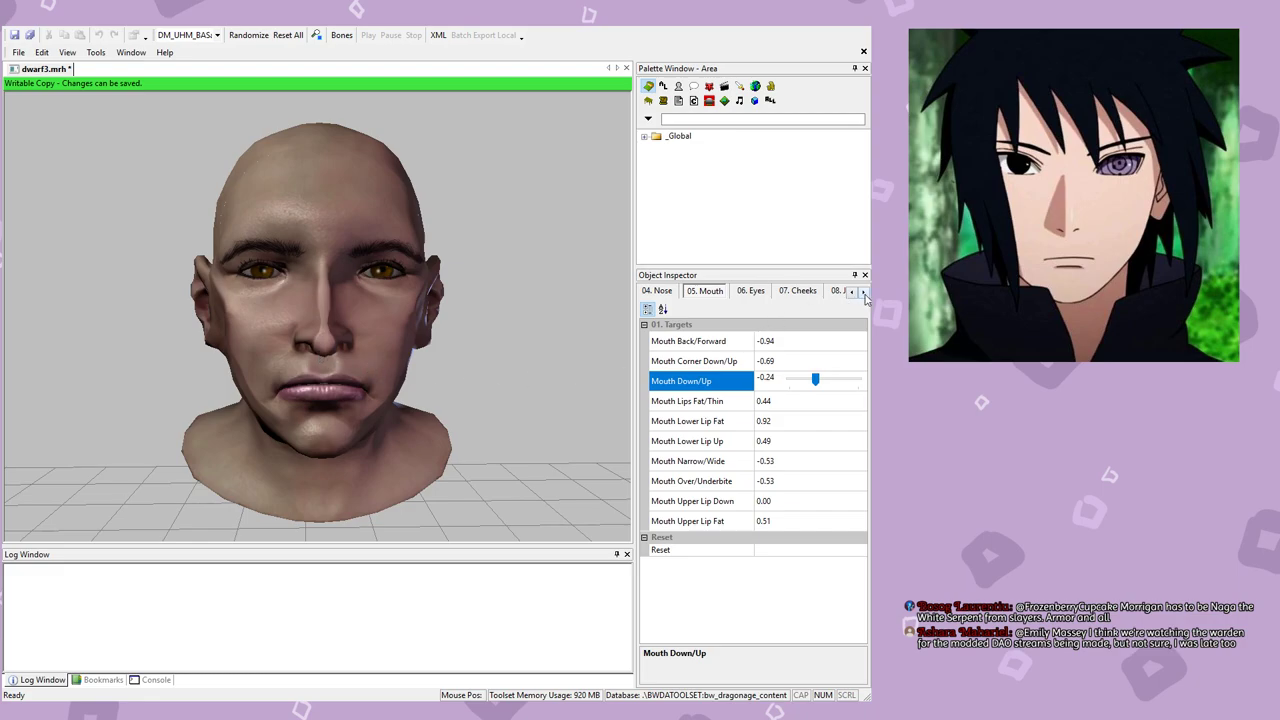
scroll(449, 343, down, 5)
mouse_move(337, 360)
middle_down()
mouse_move(566, 354)
mouse_move(347, 357)
middle_up()
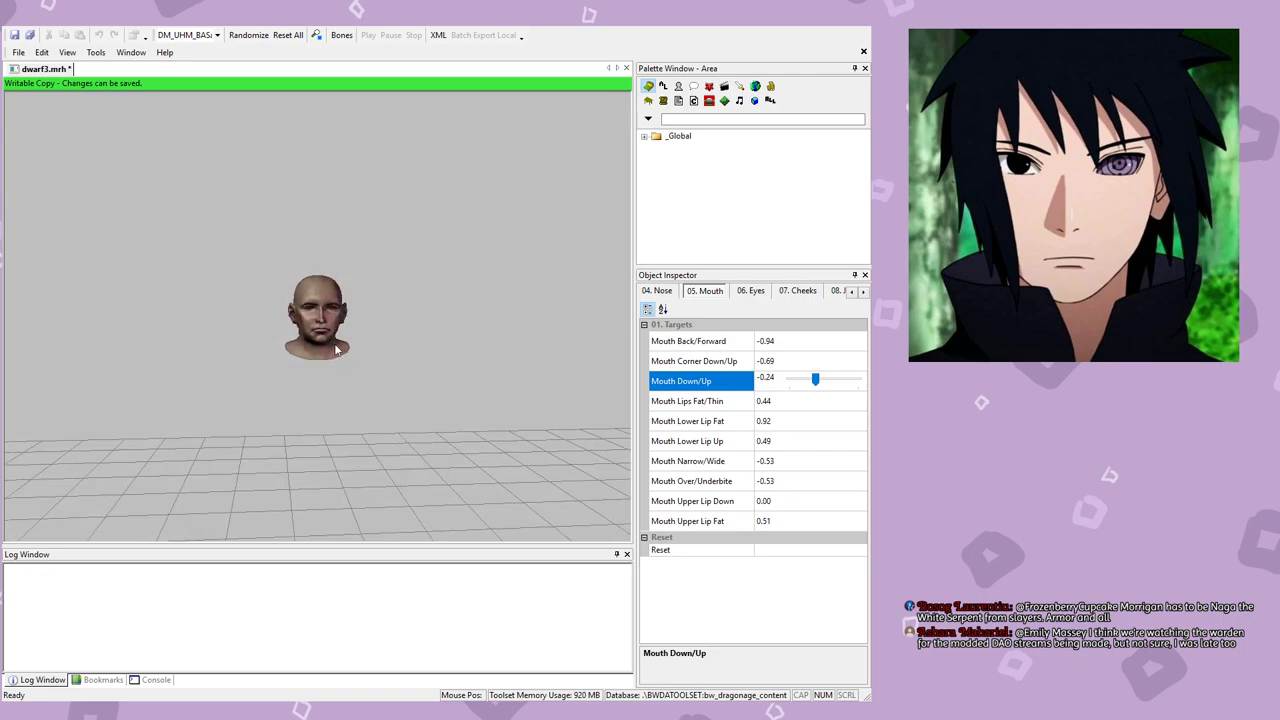
key(ctrl+s)
scroll(362, 350, up, 5)
scroll(370, 358, down, 1)
middle_drag(370, 358, 351, 355)
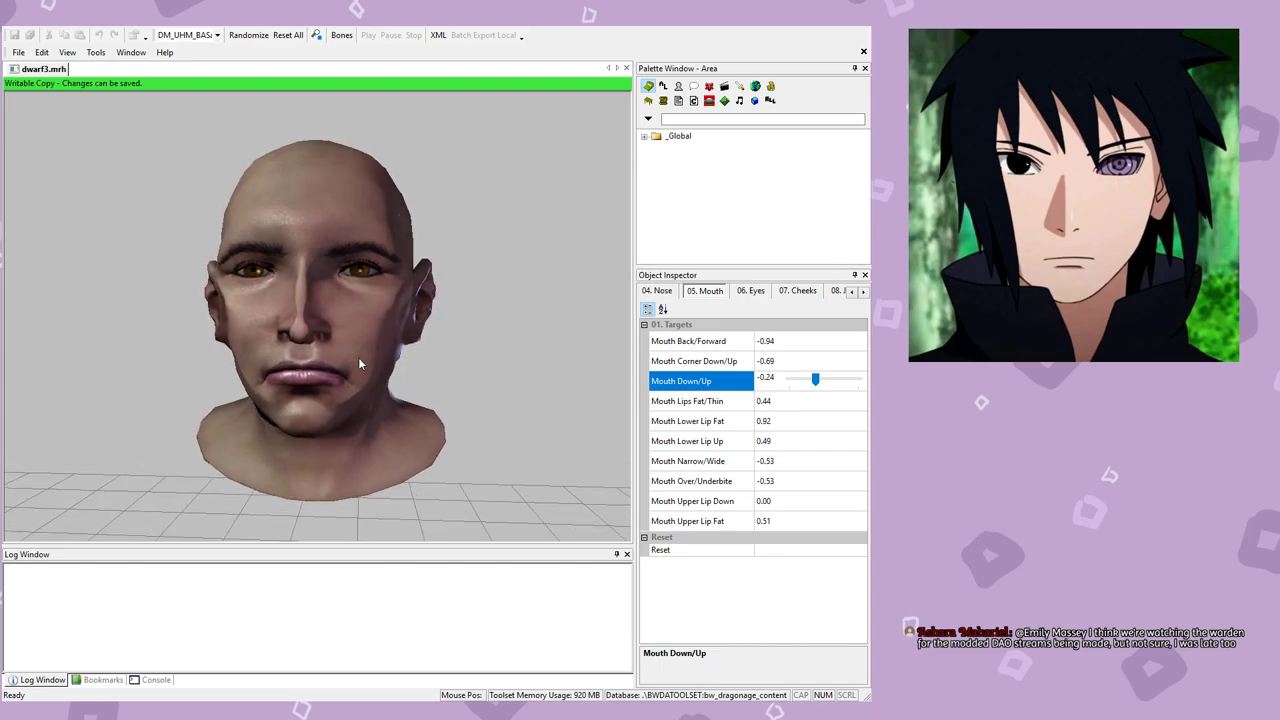
Step: Open the part selection settings and set Eye Color to t3_eye_blk, checking the eyes up close
click(851, 291)
click(851, 291)
click(851, 291)
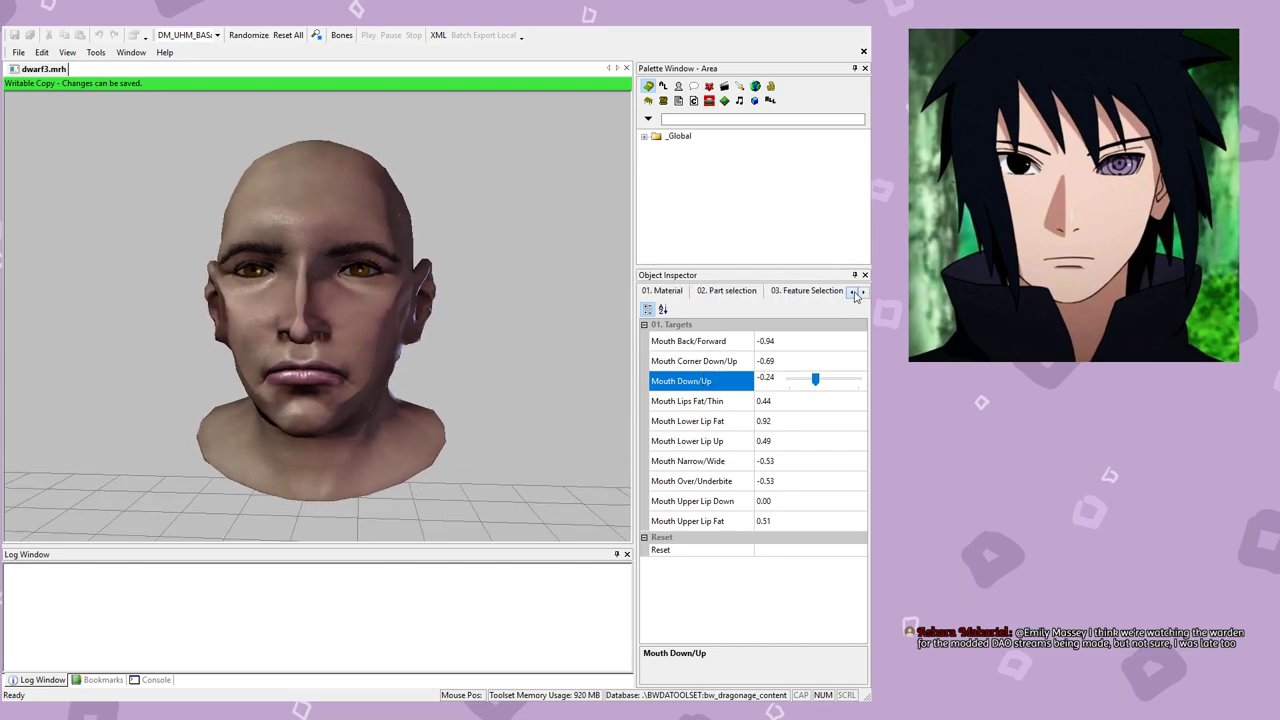
click(727, 291)
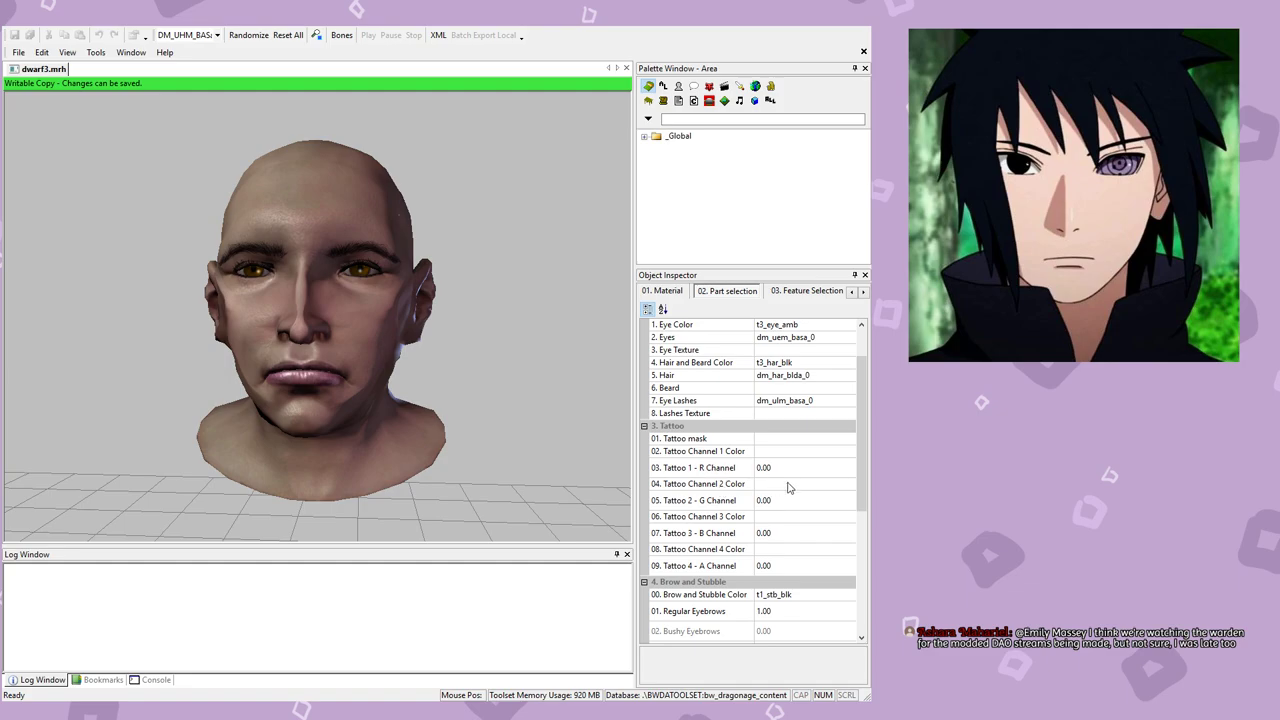
scroll(787, 486, up, 1)
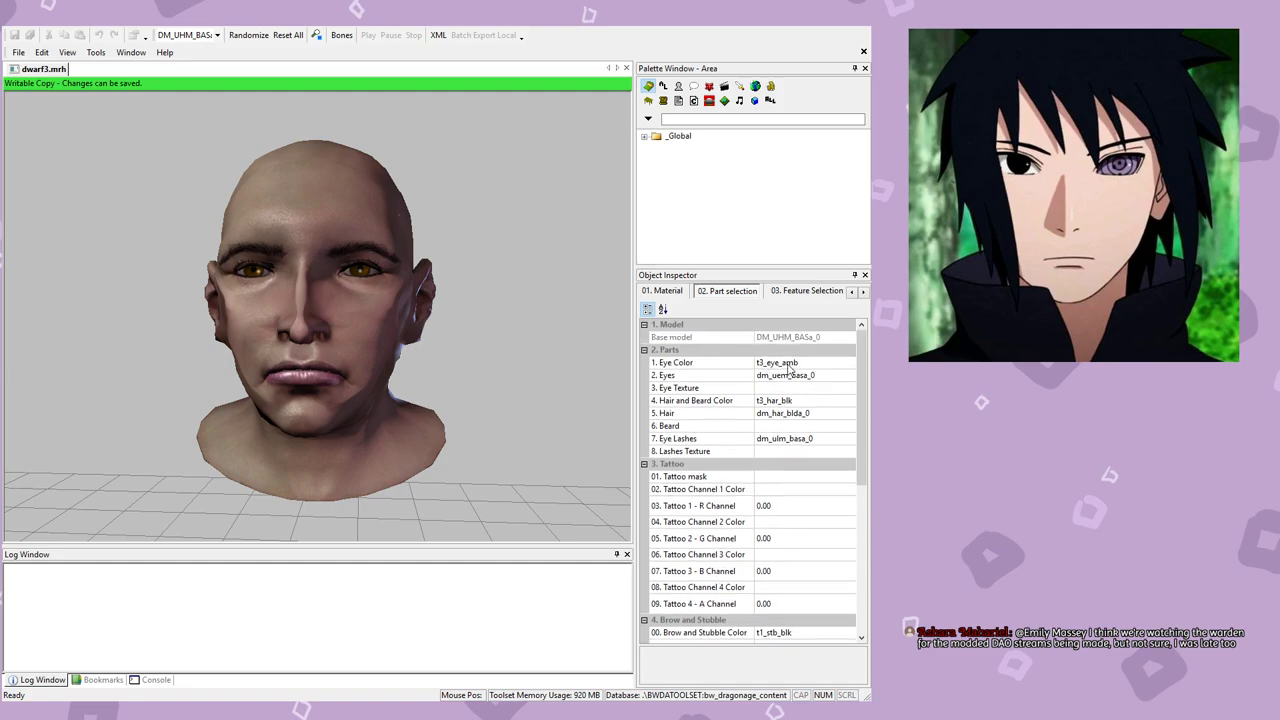
scroll(344, 316, up, 5)
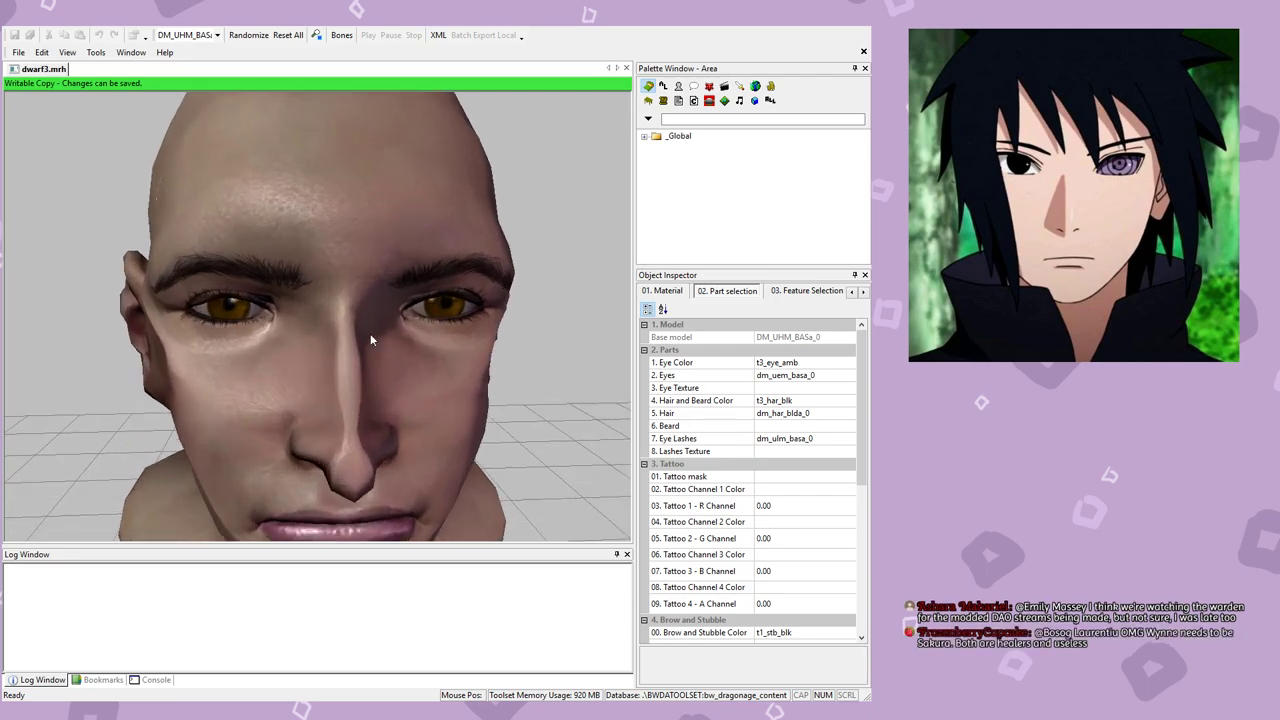
click(806, 362)
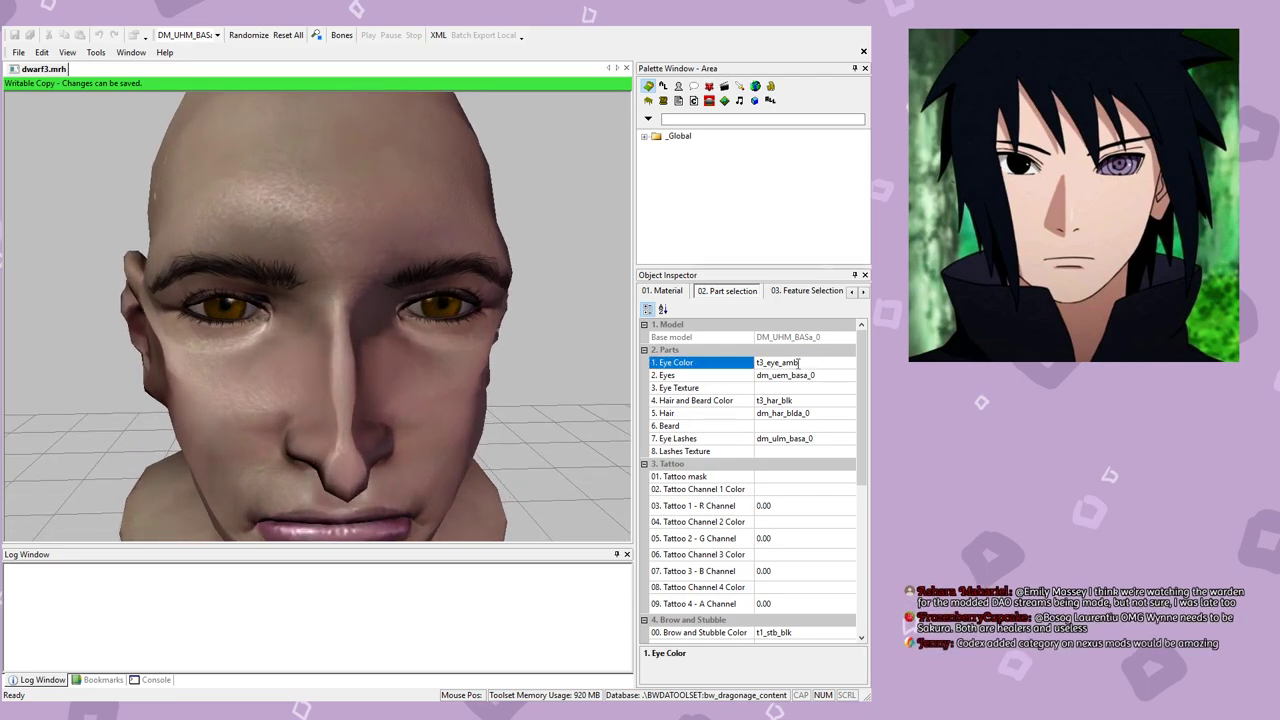
click(810, 377)
click(849, 365)
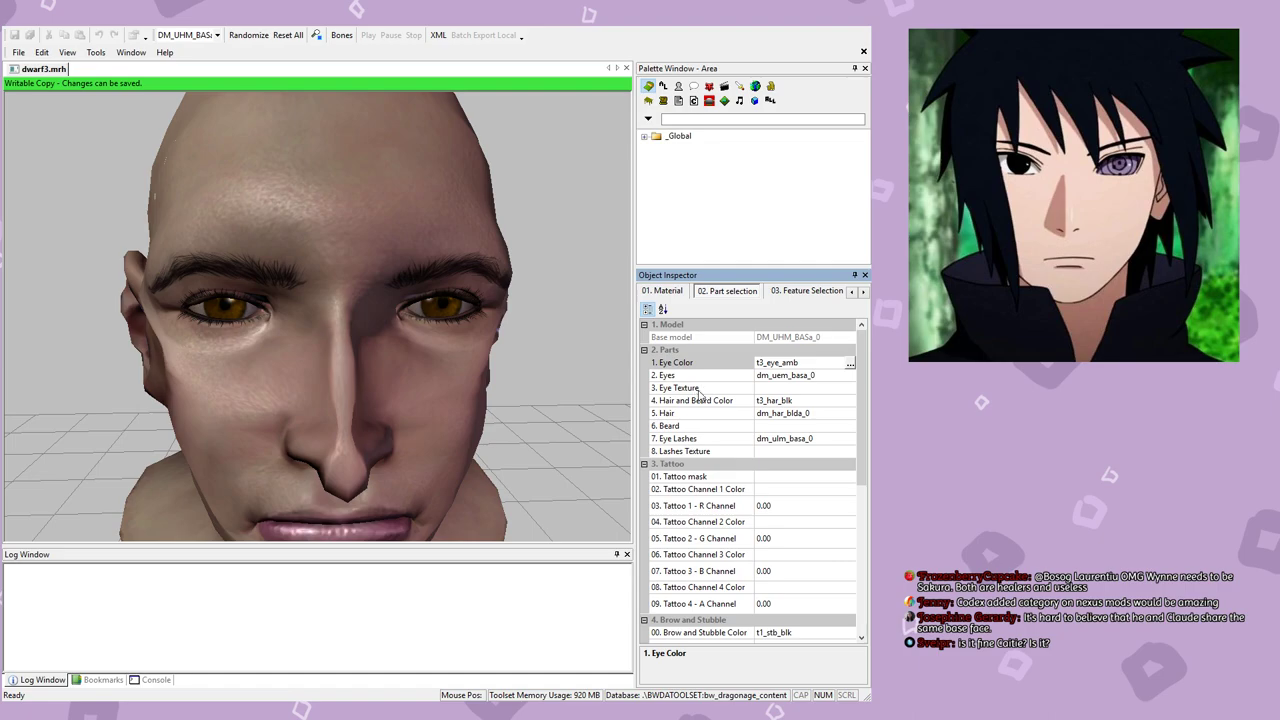
click(767, 443)
scroll(390, 404, up, 10)
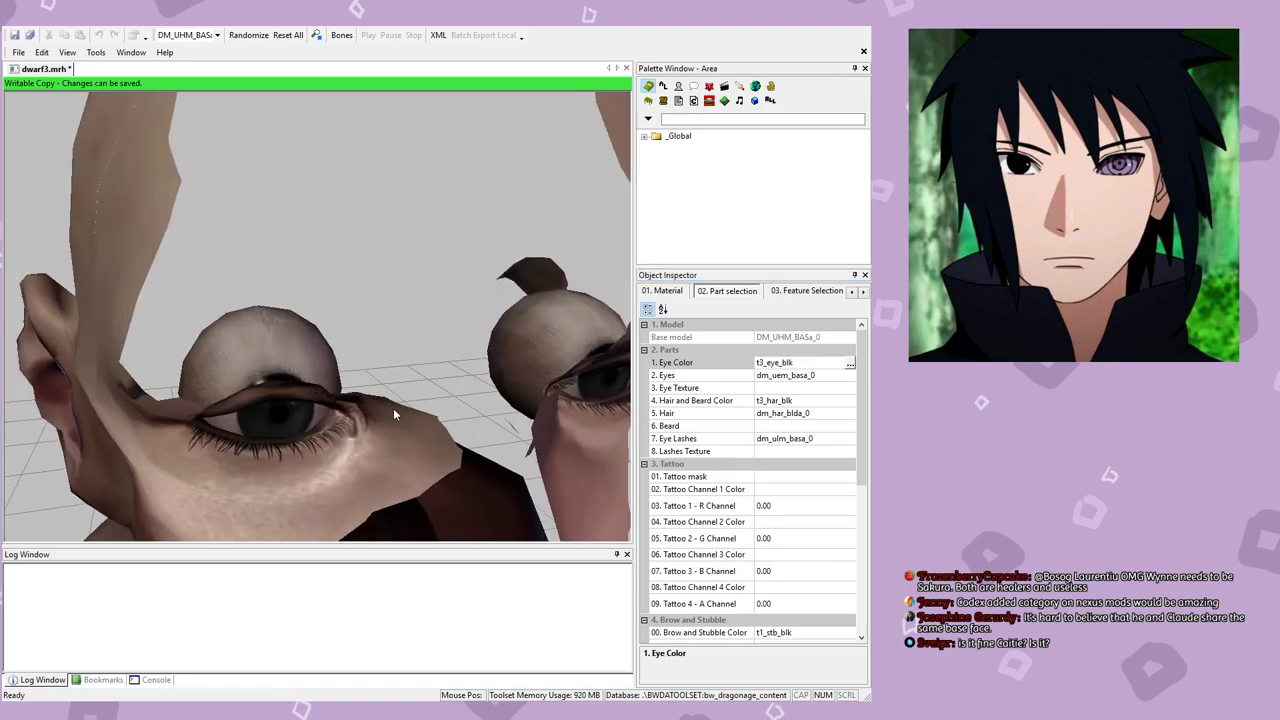
scroll(393, 408, down, 10)
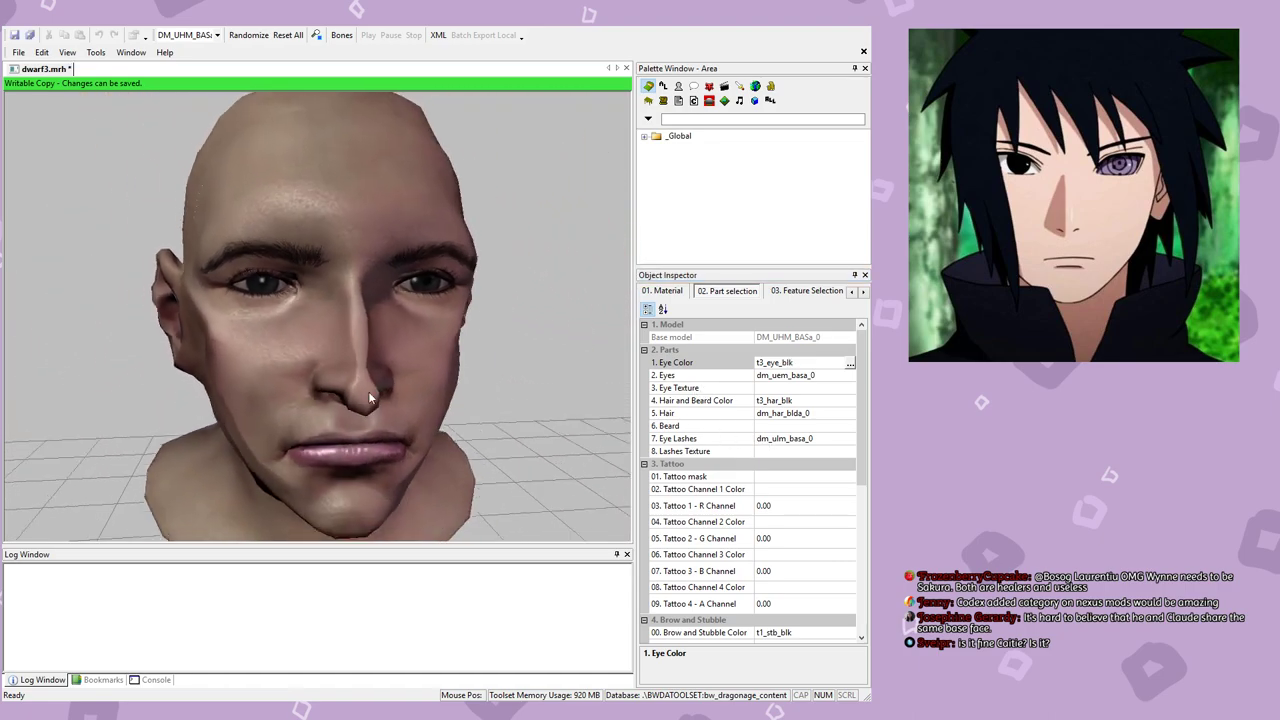
middle_drag(348, 387, 346, 388)
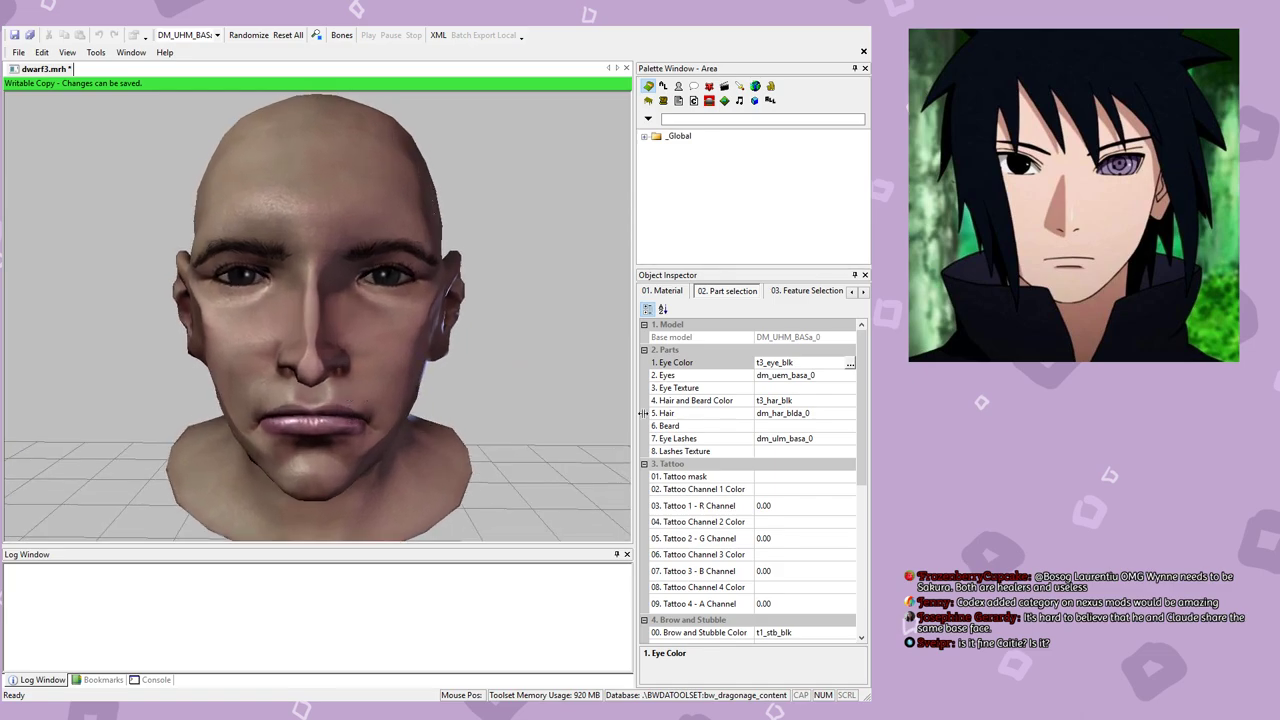
Step: Check the whole head from the front and save dwarf3.mrh
click(822, 375)
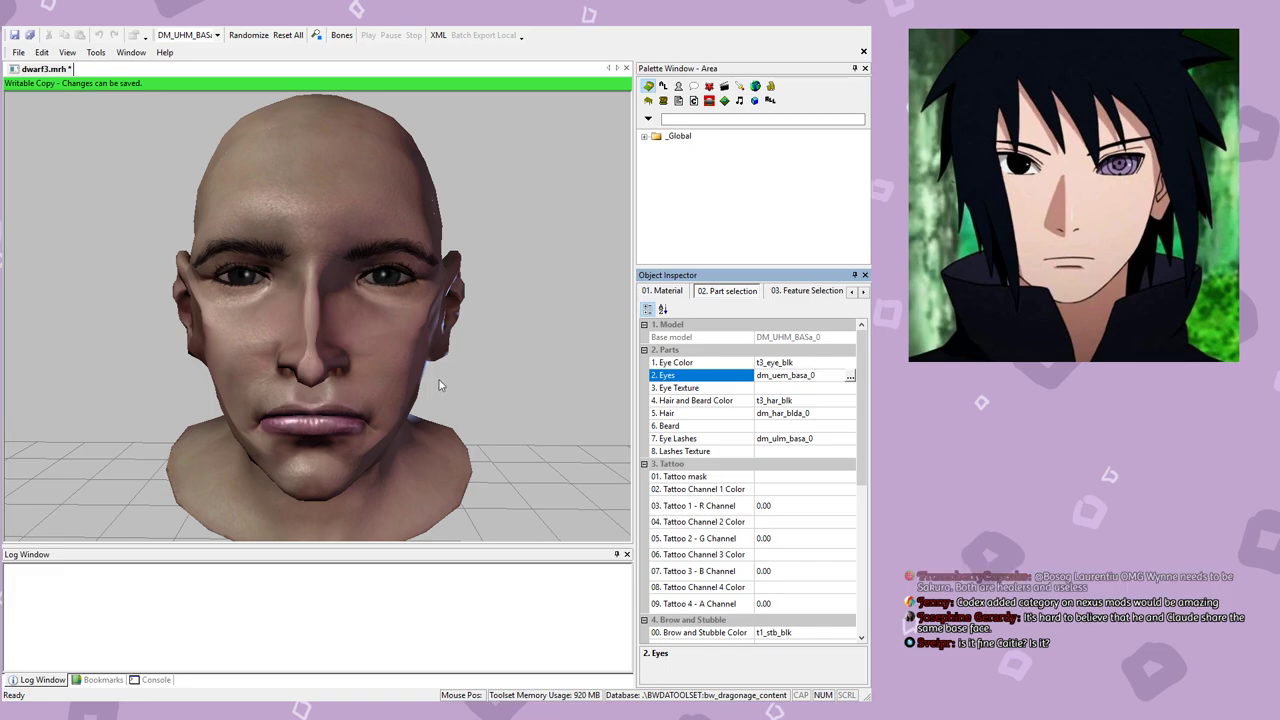
click(376, 373)
scroll(380, 362, down, 3)
scroll(378, 361, up, 2)
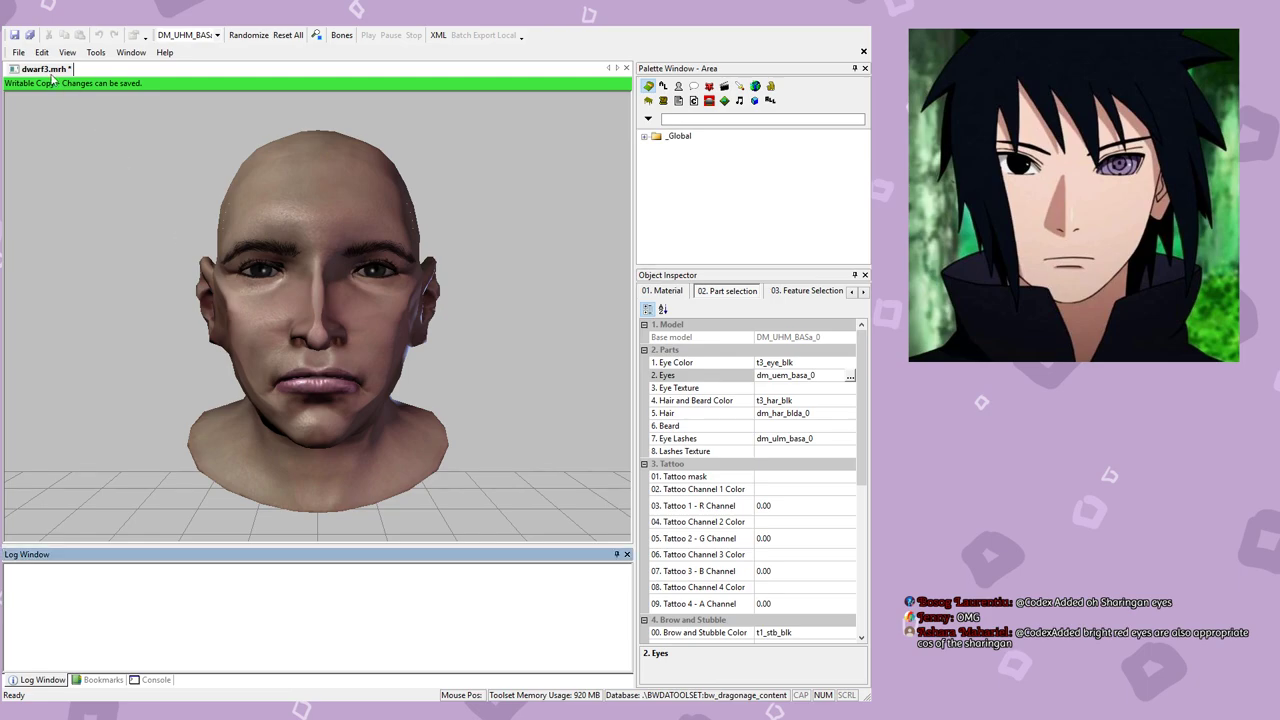
click(18, 52)
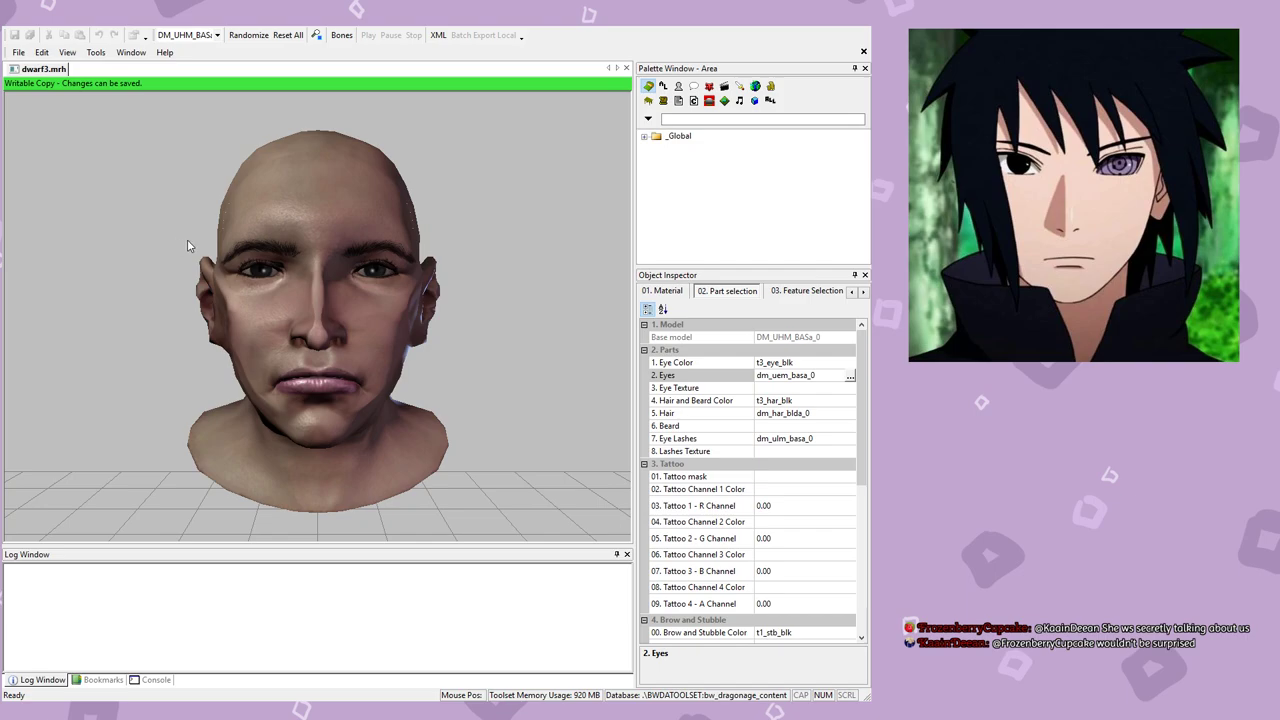
Step: Browse the parts available for Eyes, and open the resource choices for Eye Texture
click(849, 375)
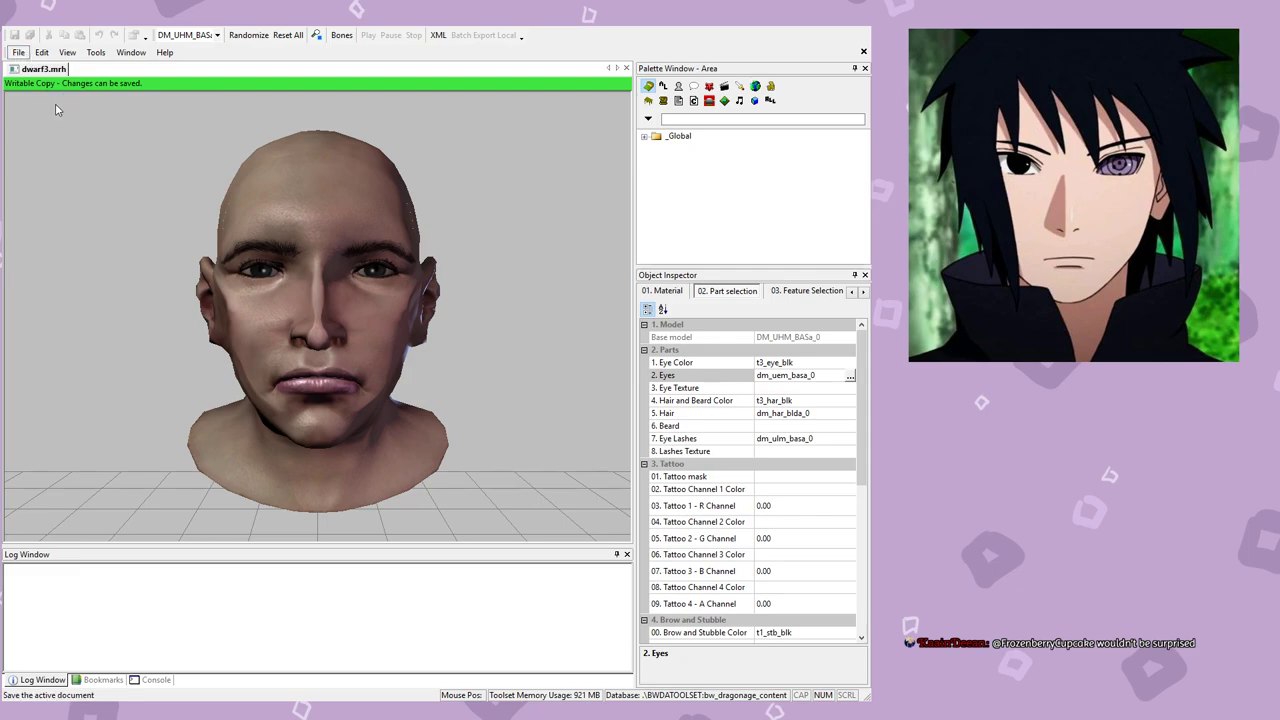
click(742, 426)
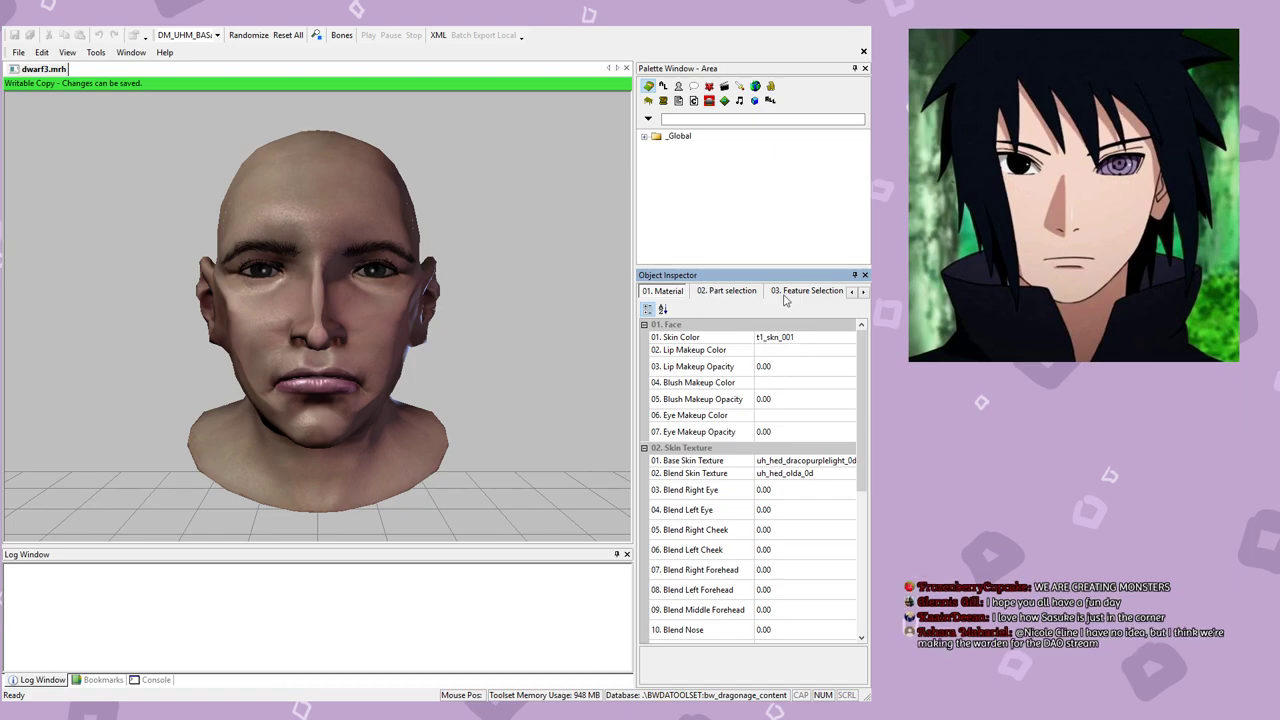
click(790, 291)
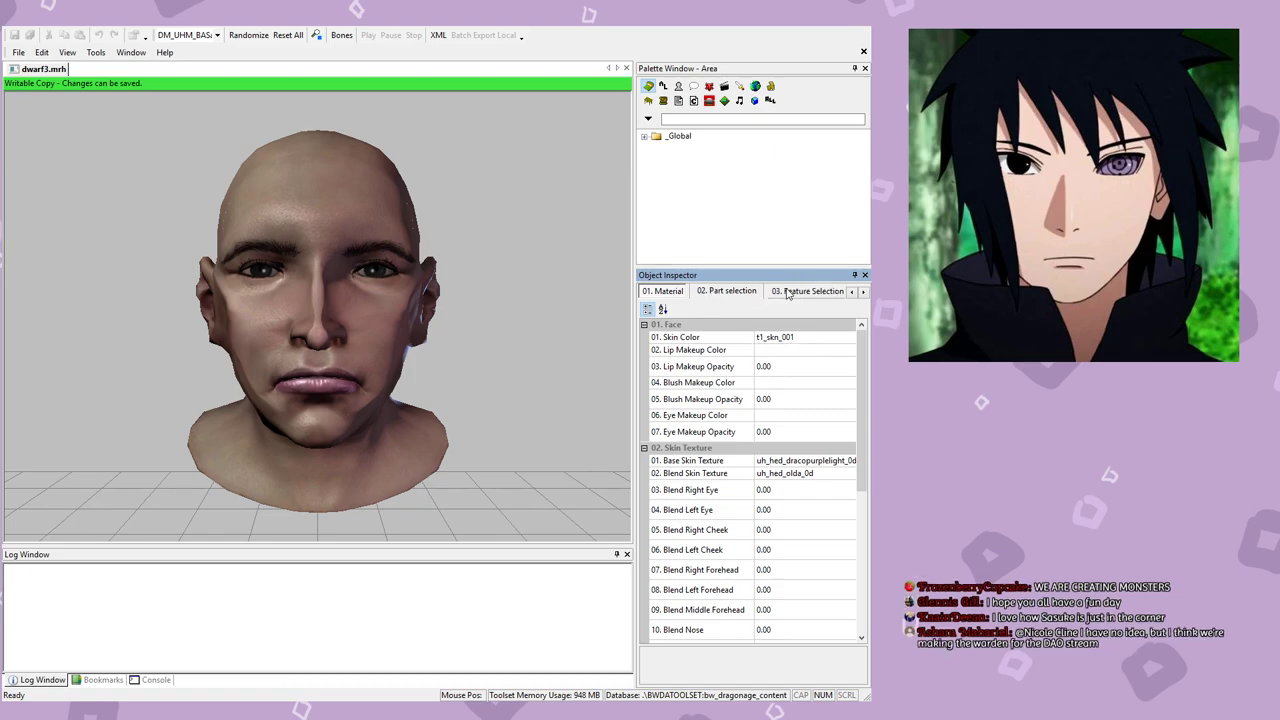
click(713, 294)
click(808, 377)
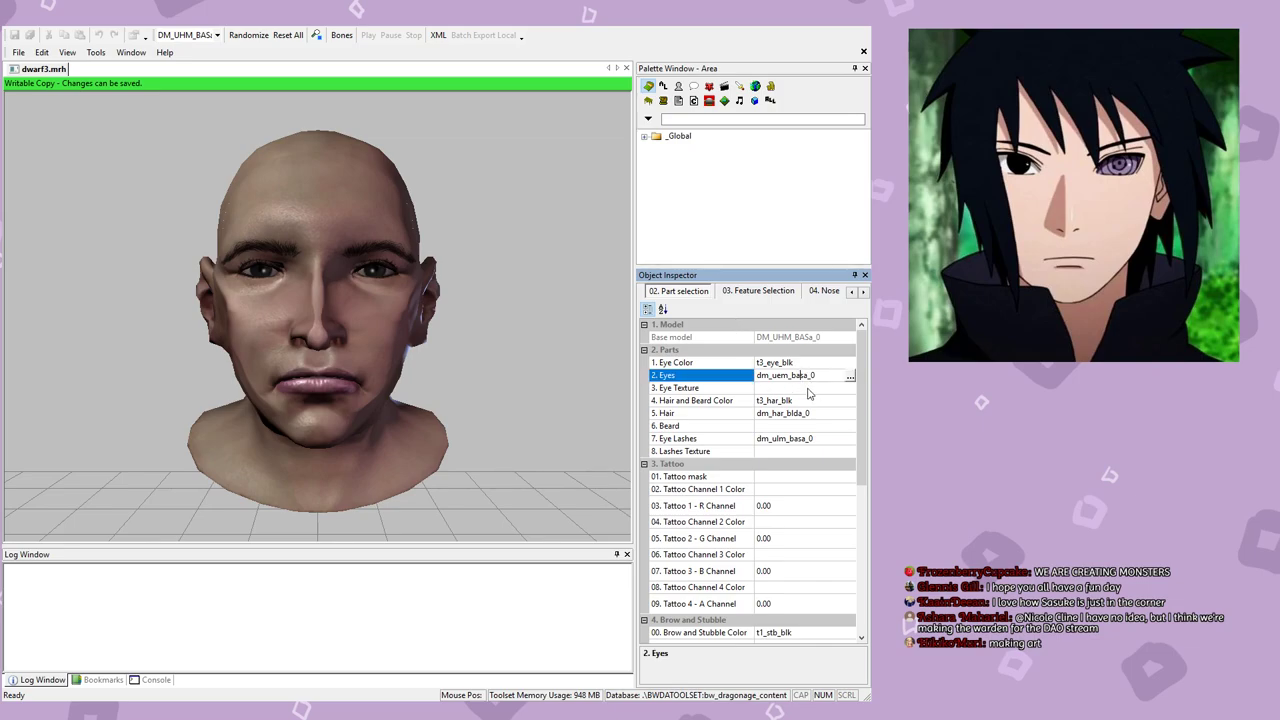
click(812, 390)
click(849, 388)
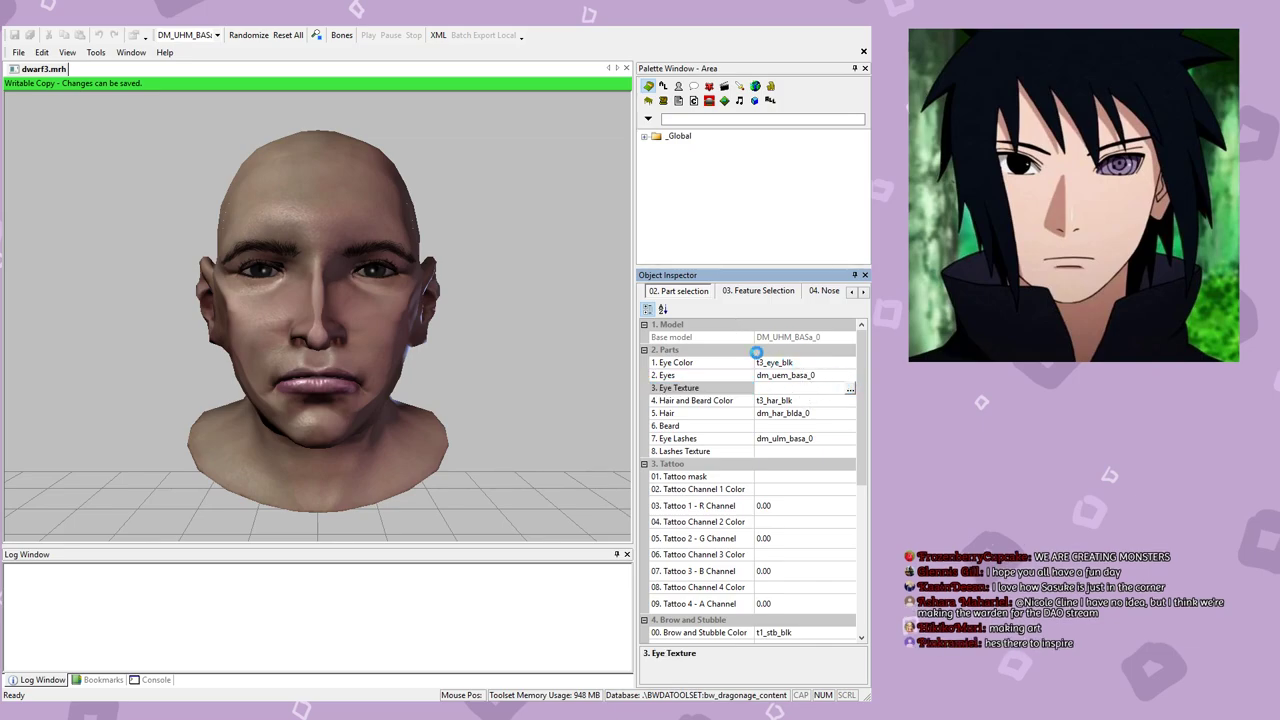